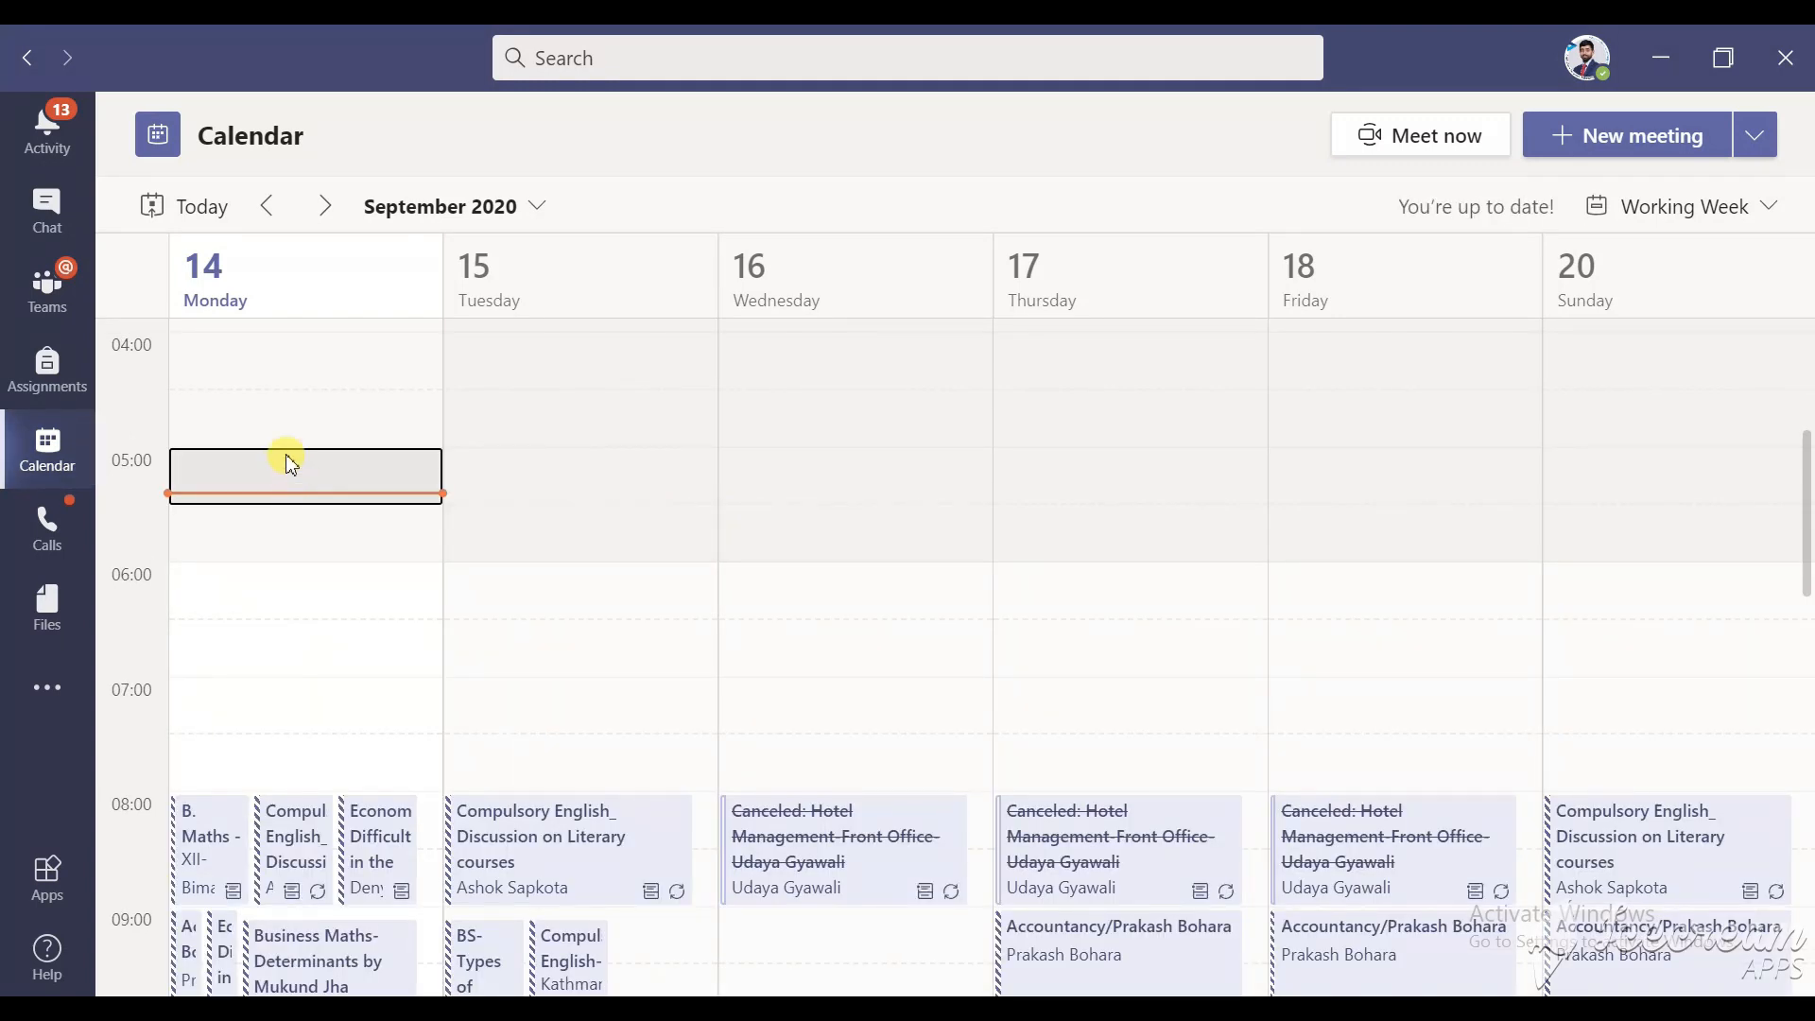
Step: Create a new meeting titled "Online Class creating schecule" on 14 Sep 2020 from 05:30 to 06:00
{"action": "left_click", "coordinate": [1635, 146]}
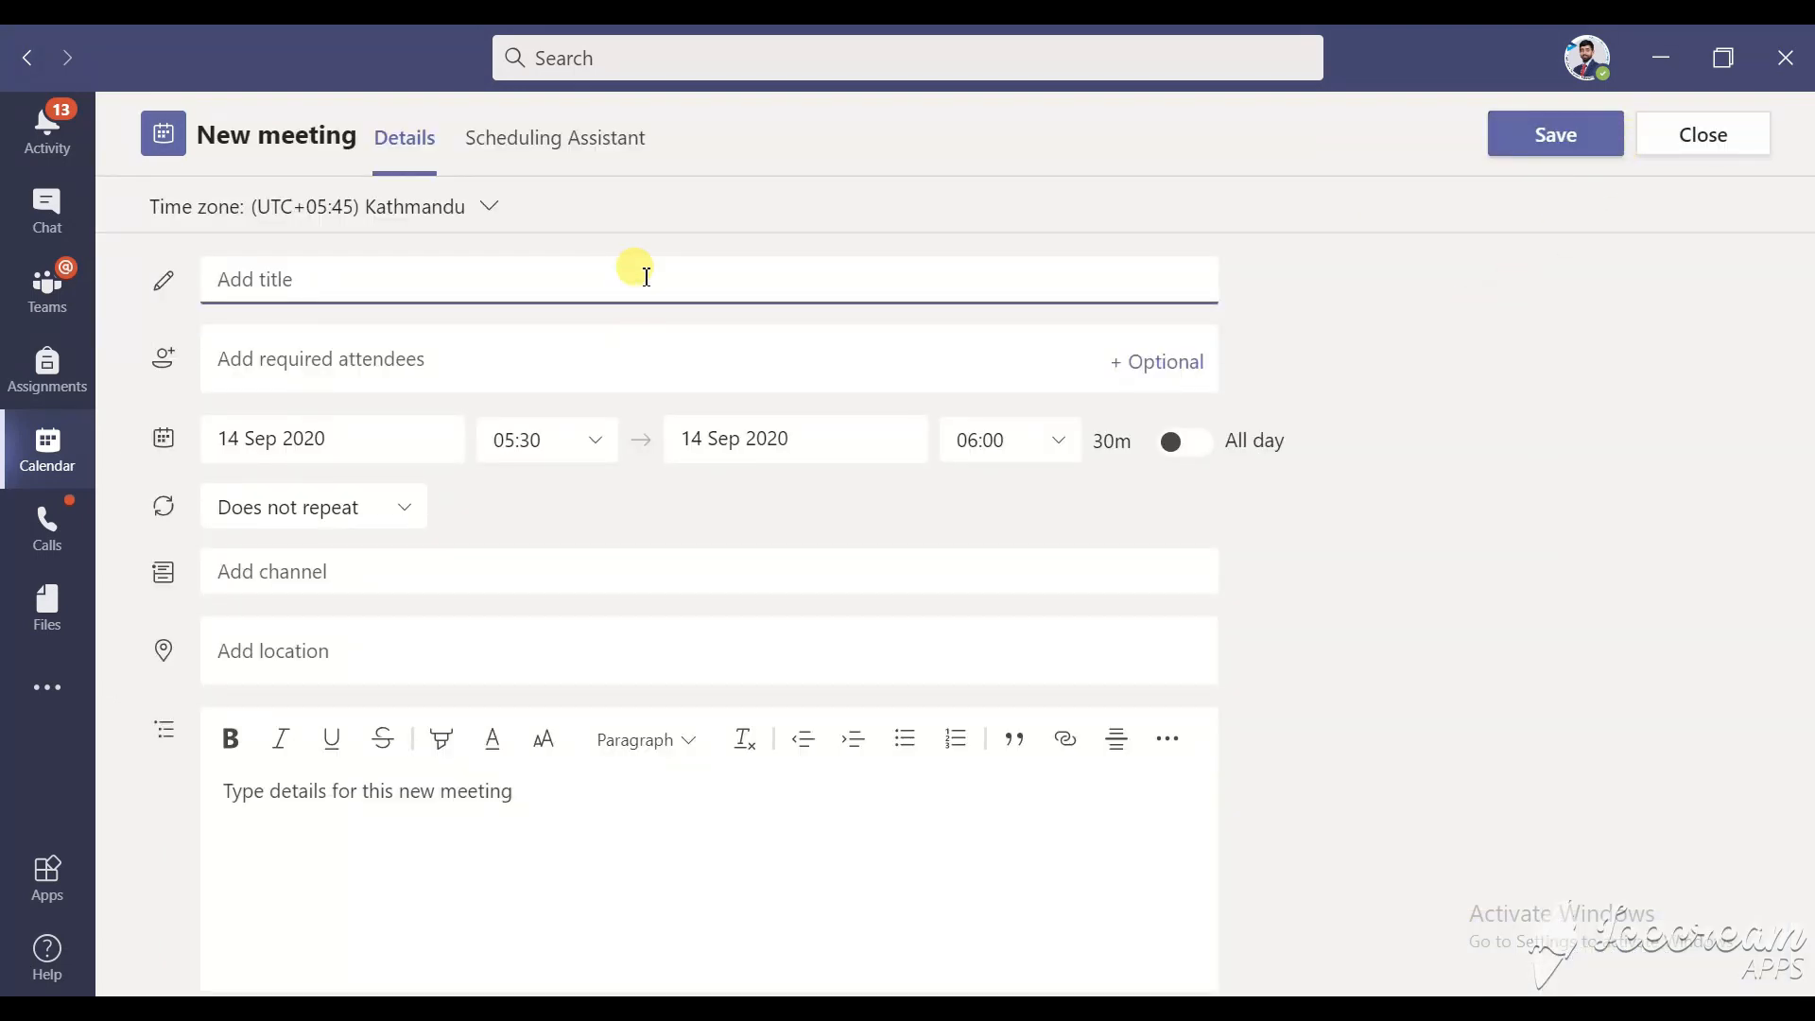
{"action": "type", "text": "Online Class creating schecule"}
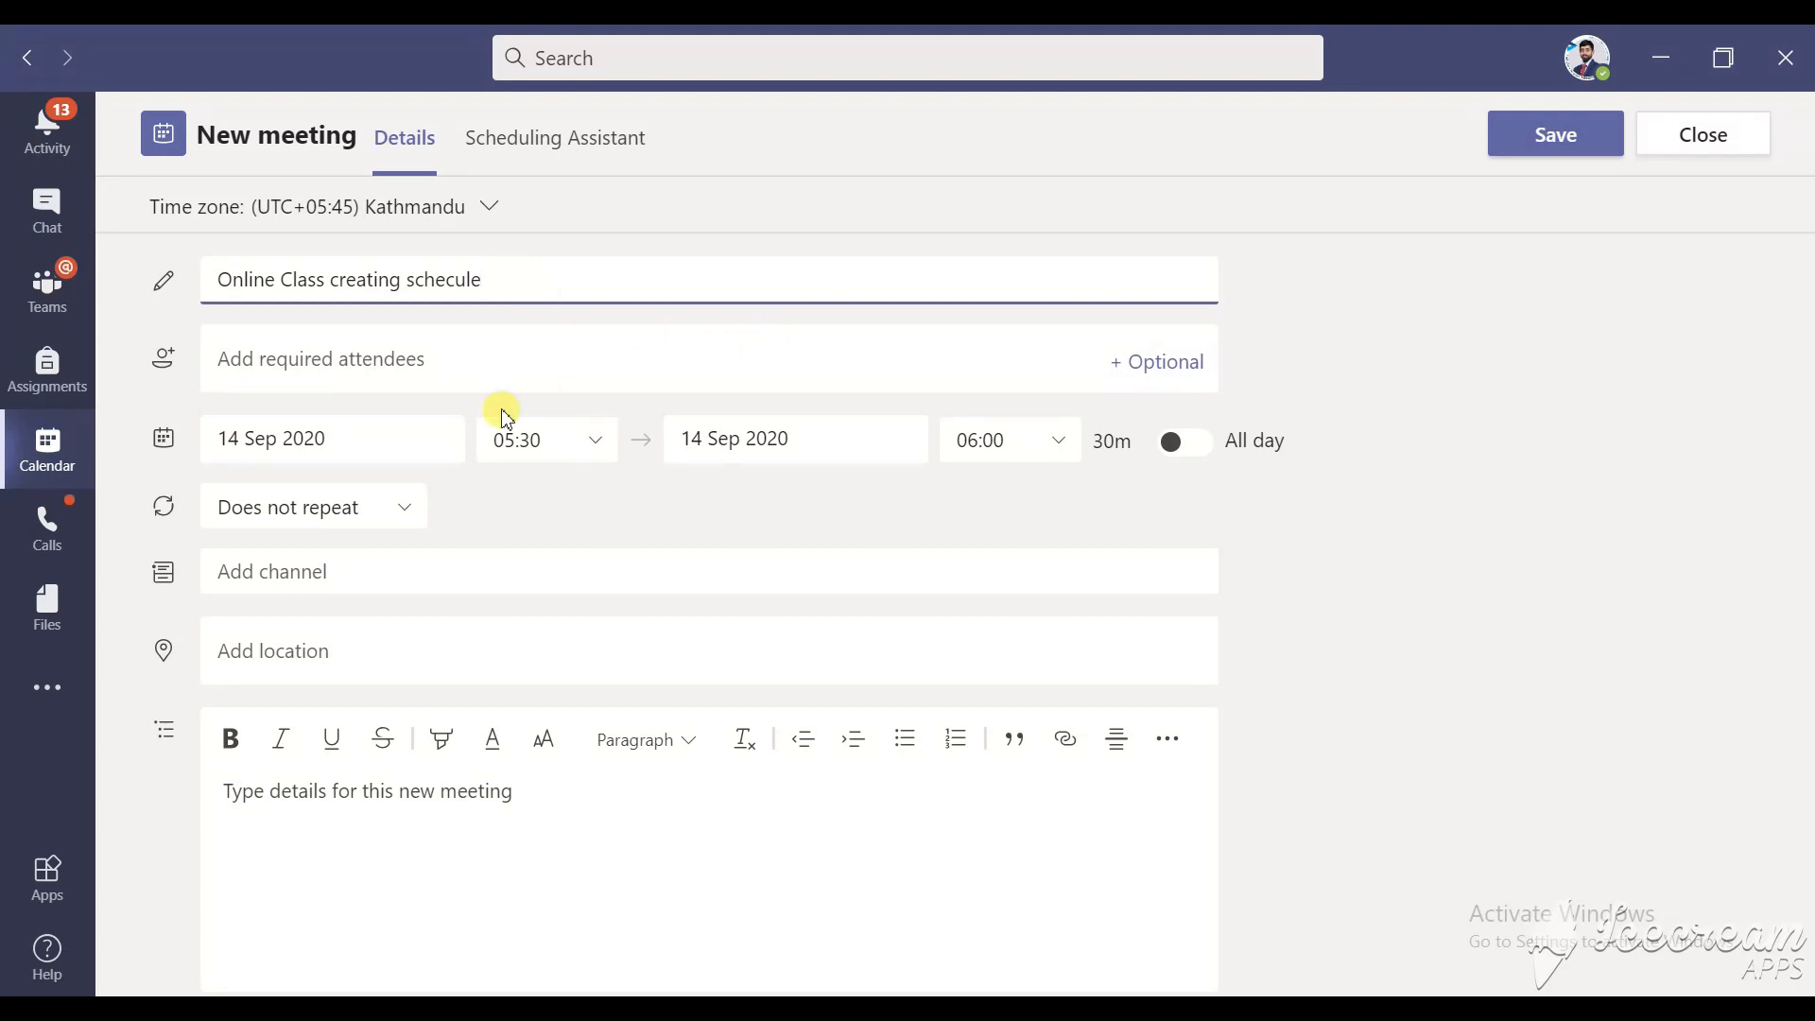
{"action": "left_click", "coordinate": [596, 444]}
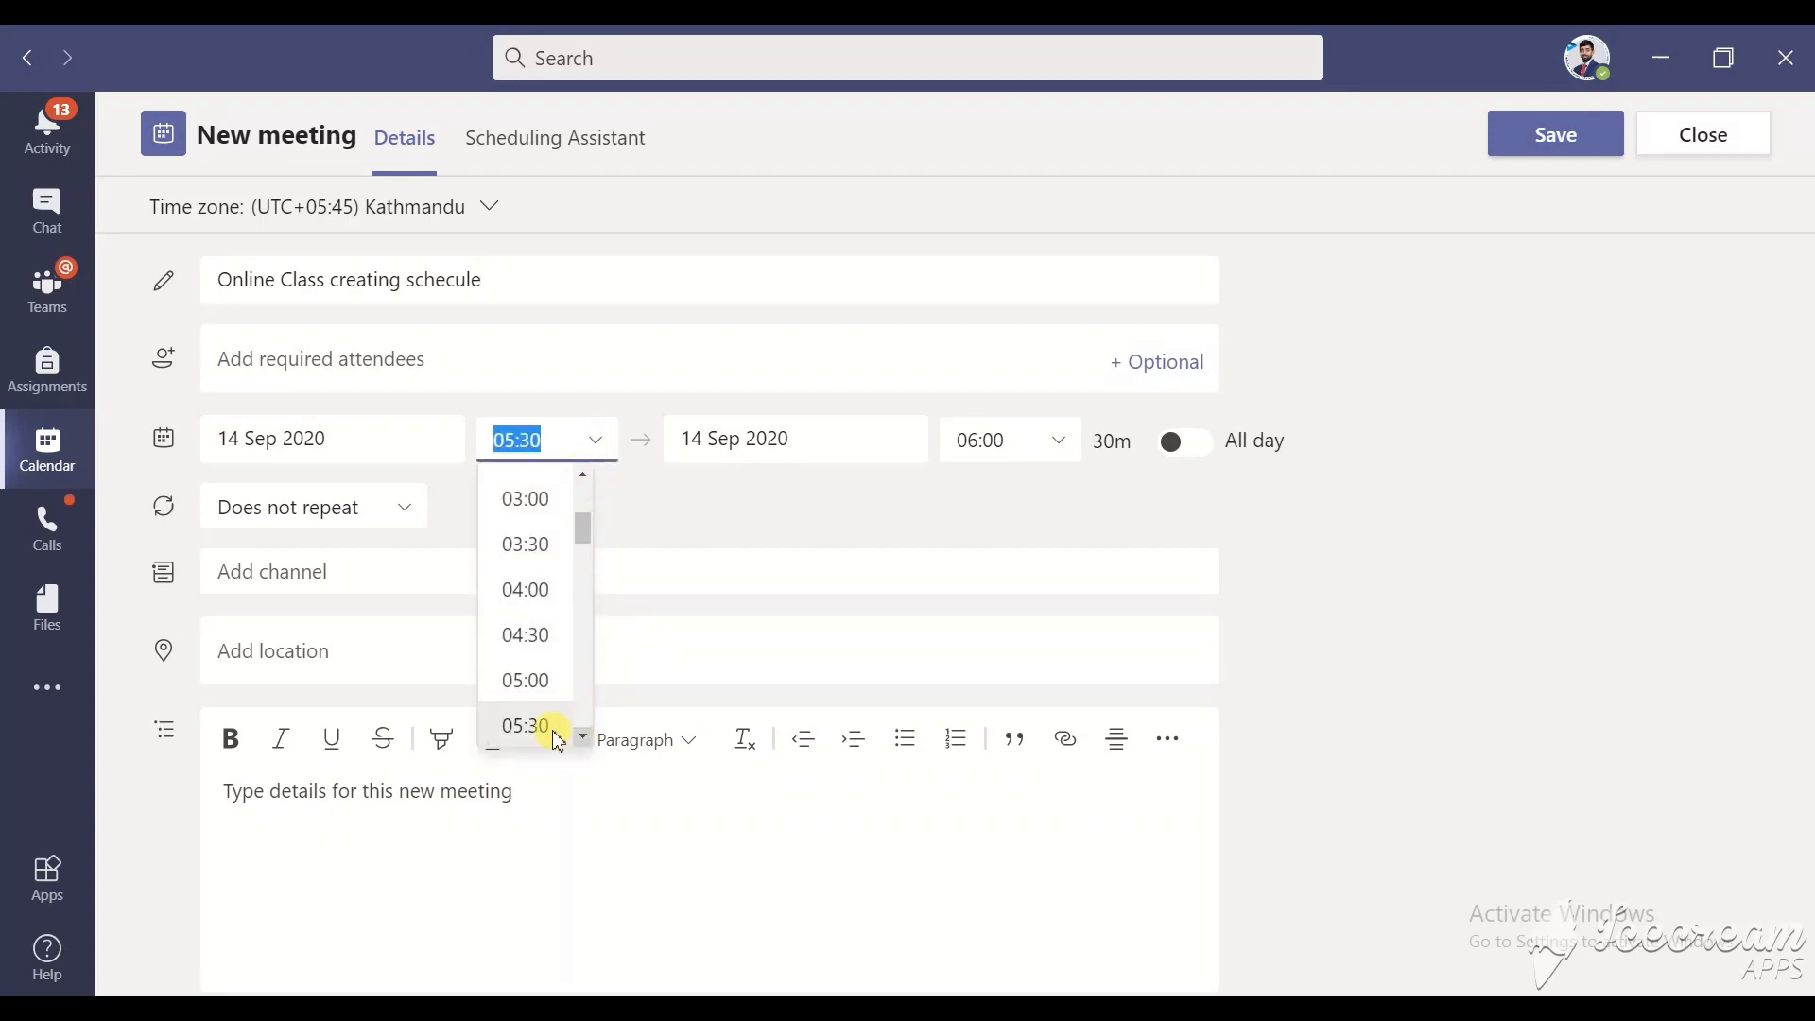
{"action": "left_click", "coordinate": [530, 726]}
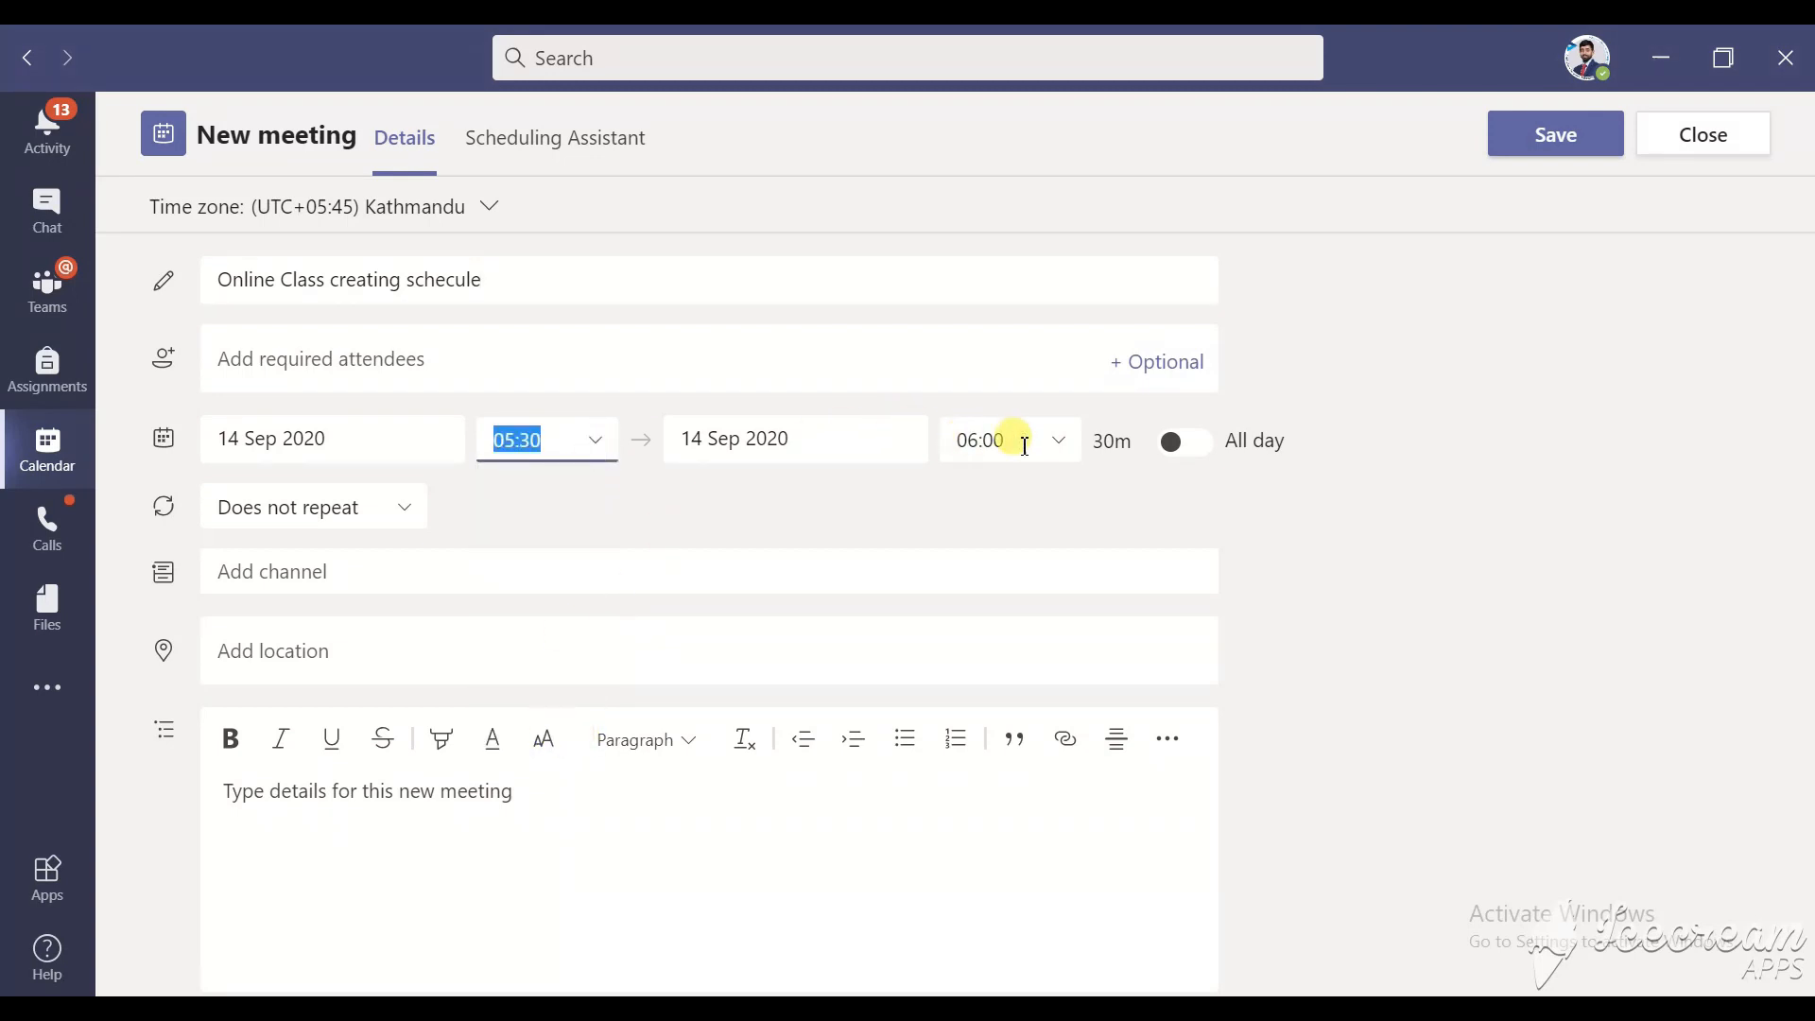
{"action": "left_click", "coordinate": [1061, 441]}
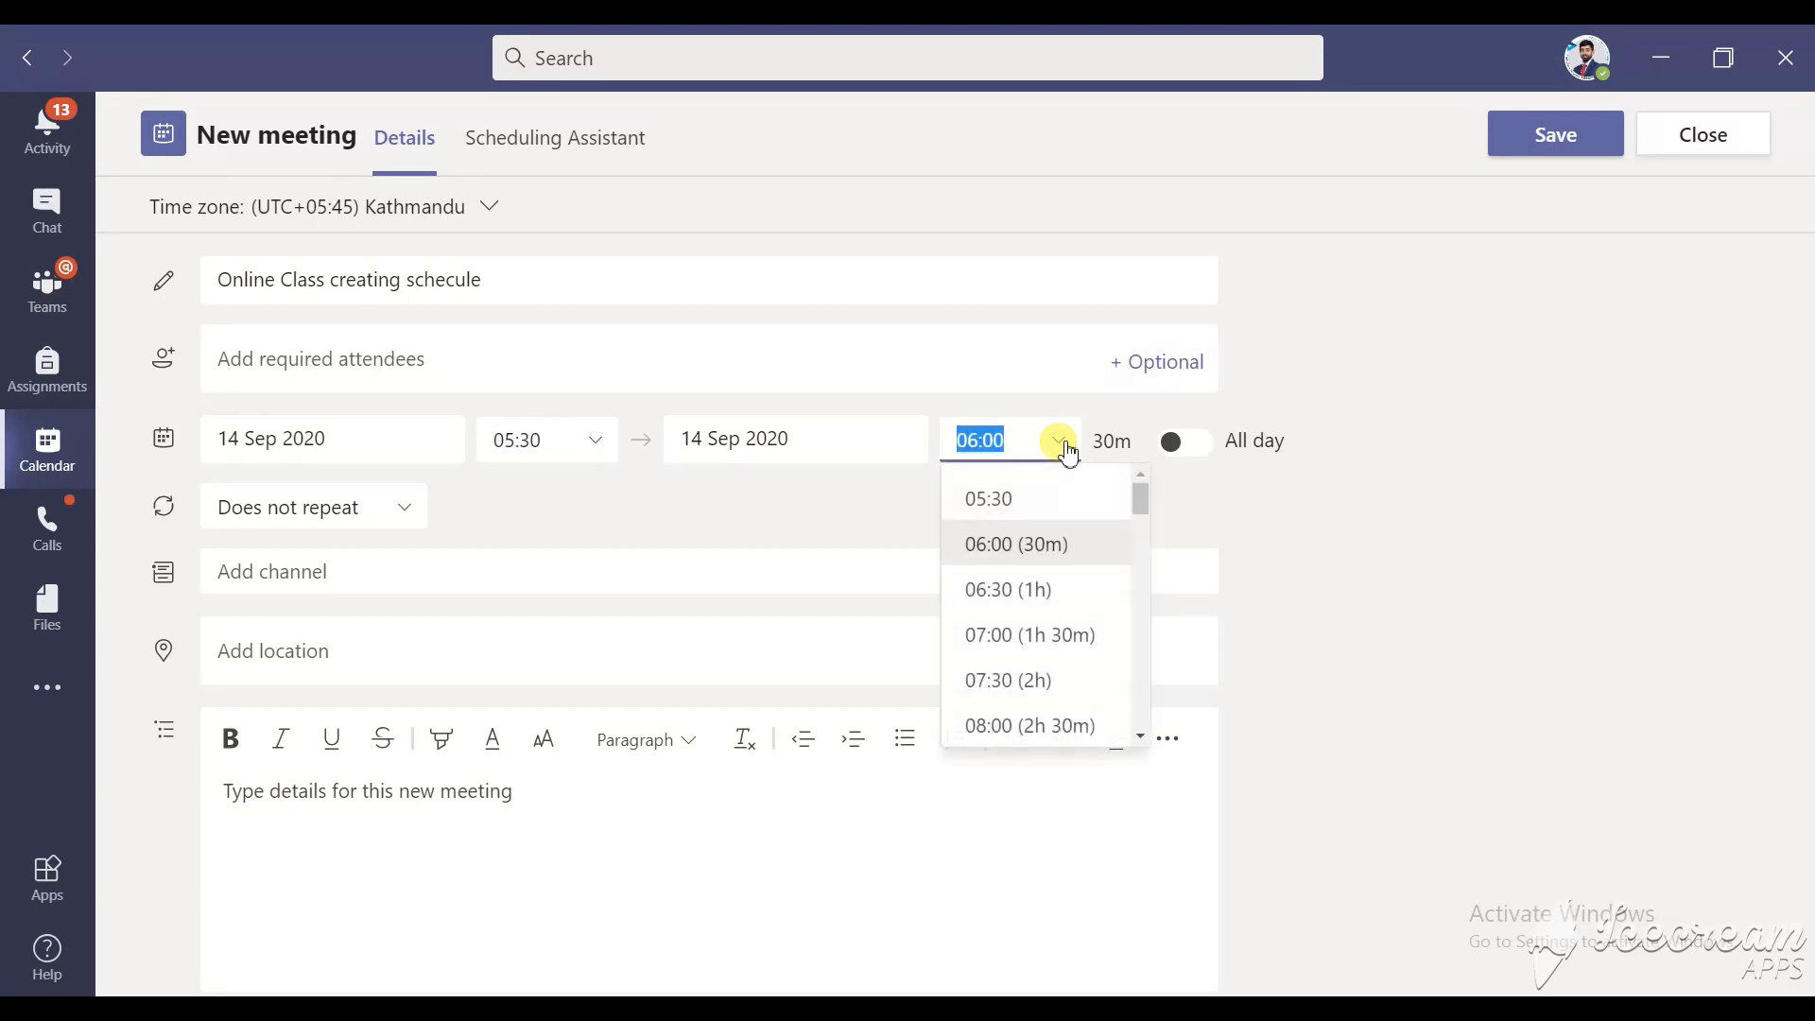
{"action": "left_click", "coordinate": [1064, 444]}
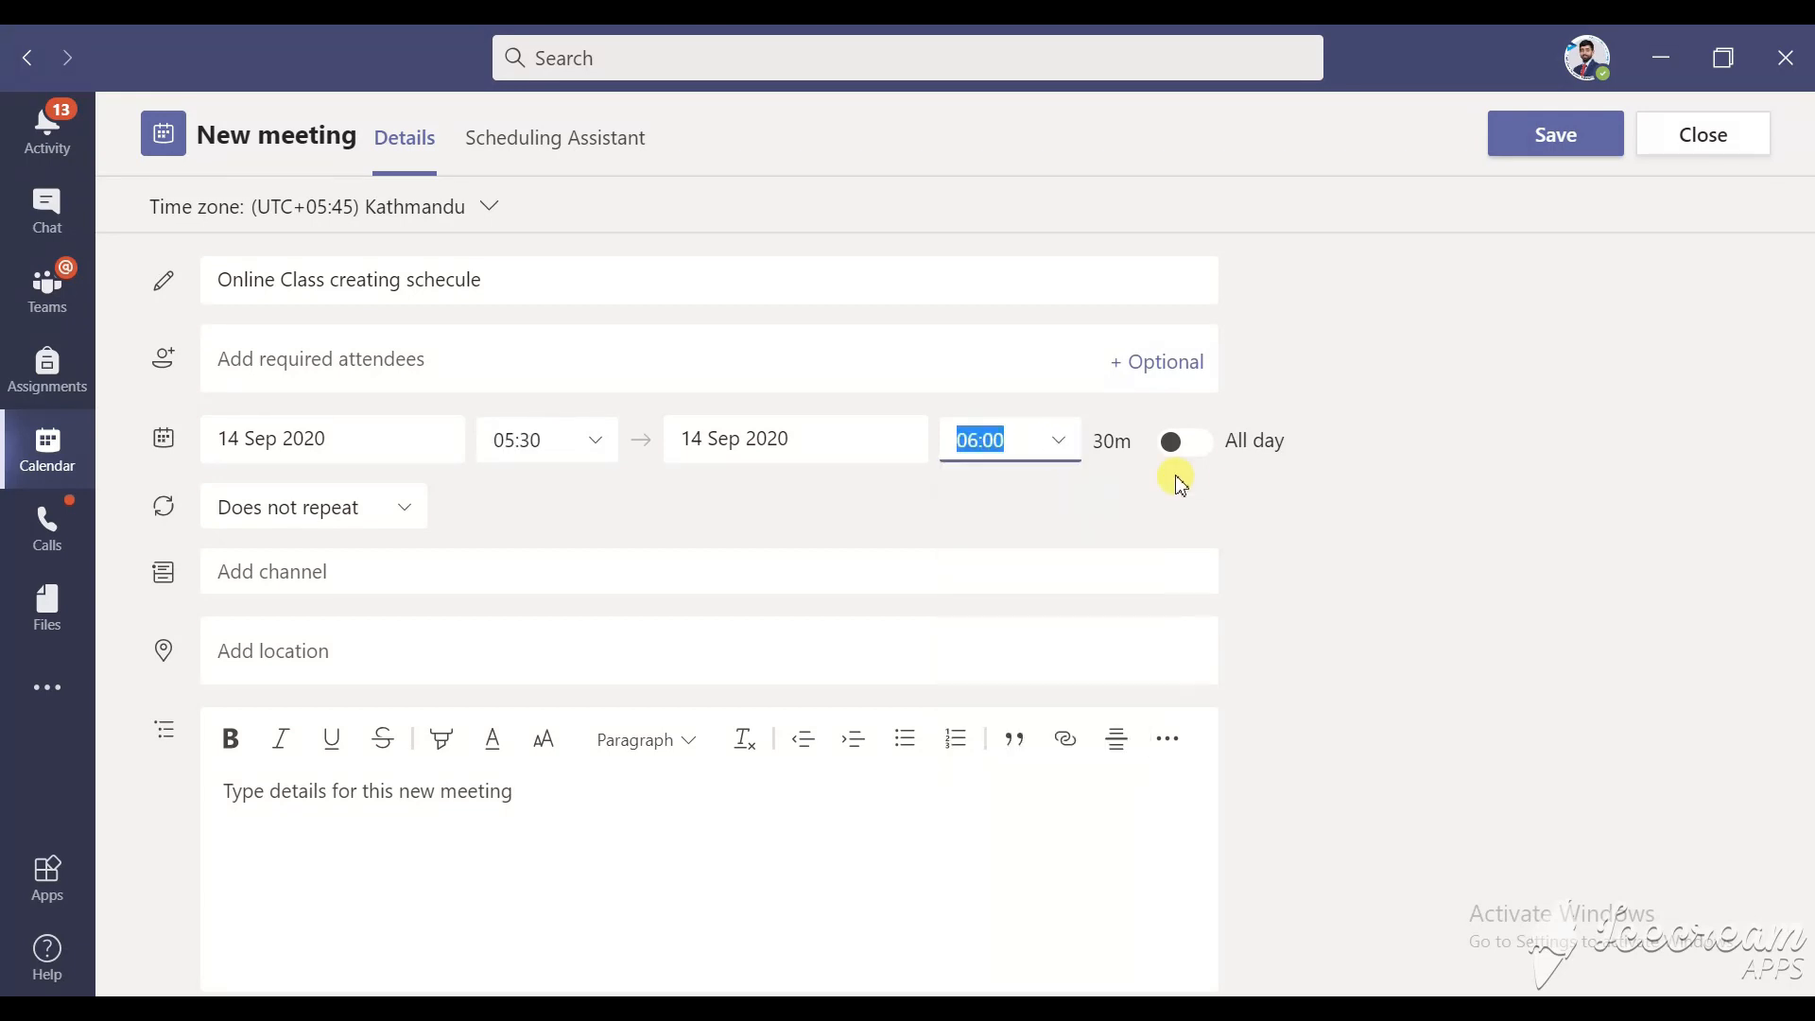
Step: Assign the meeting to the General channel of the Demo Class for Teachers team
{"action": "left_click", "coordinate": [422, 573]}
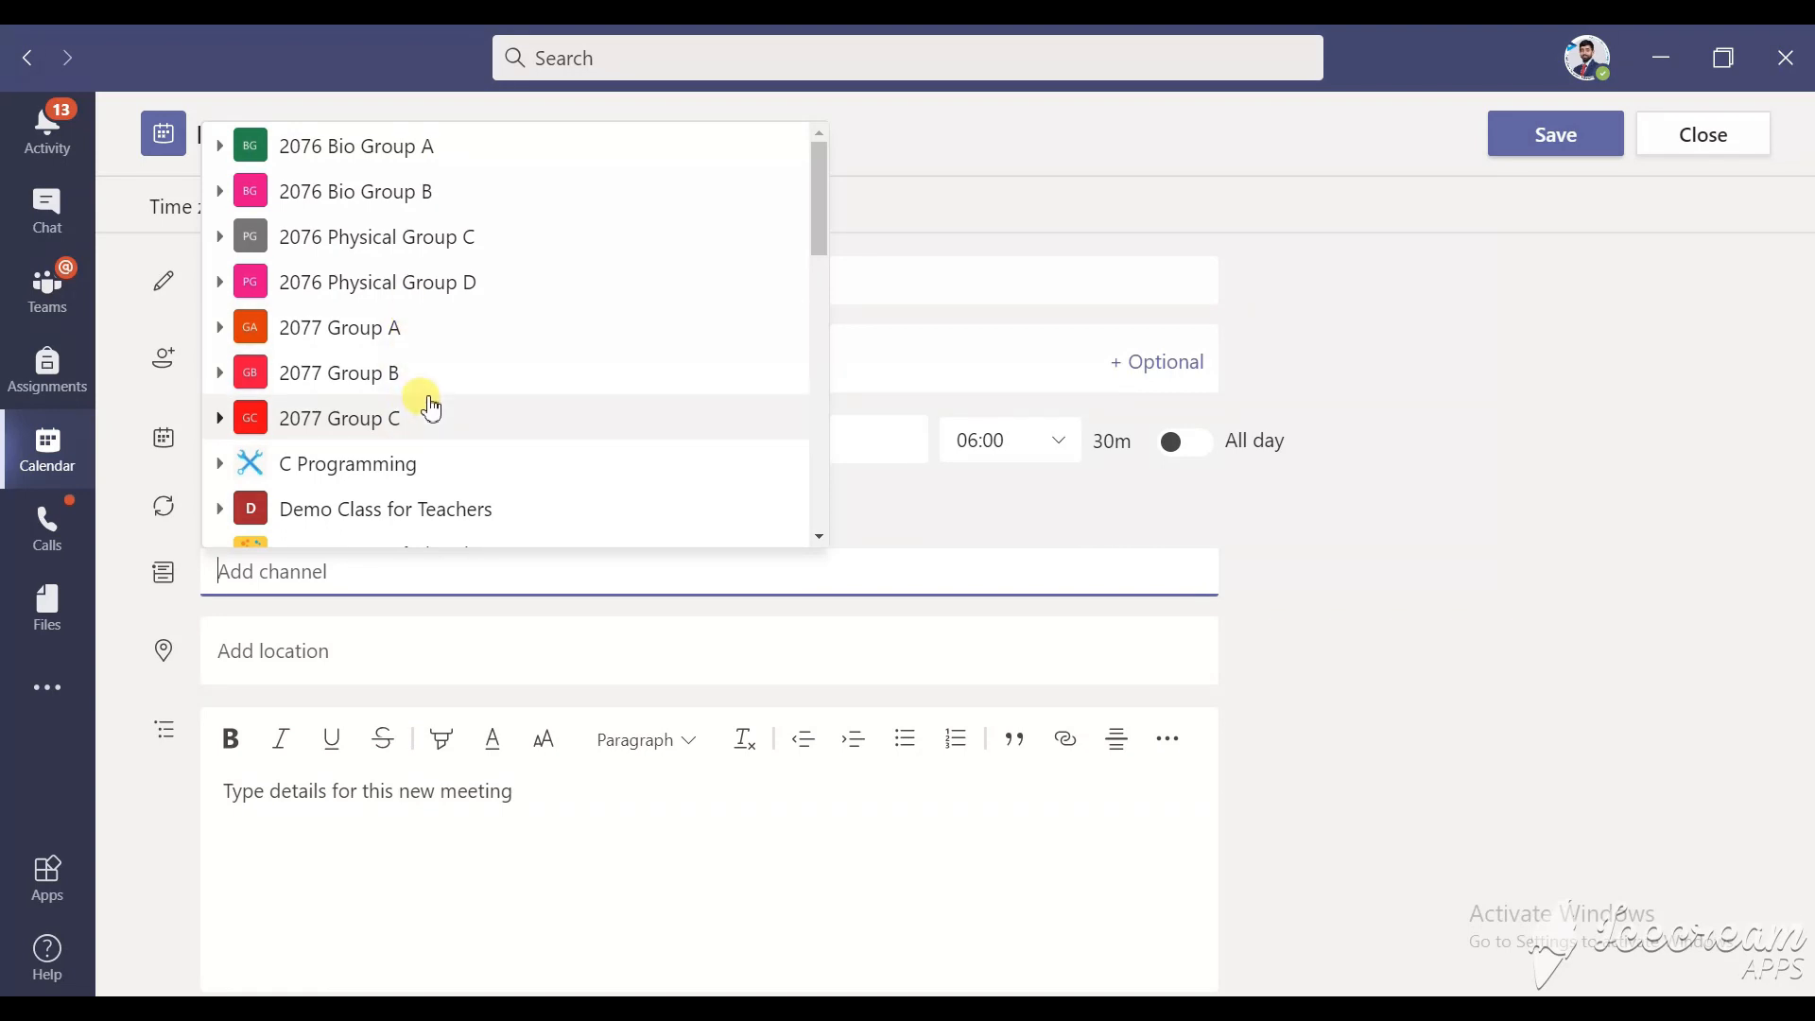
{"action": "scroll", "coordinate": [649, 377], "scroll_direction": "down", "scroll_amount": 1}
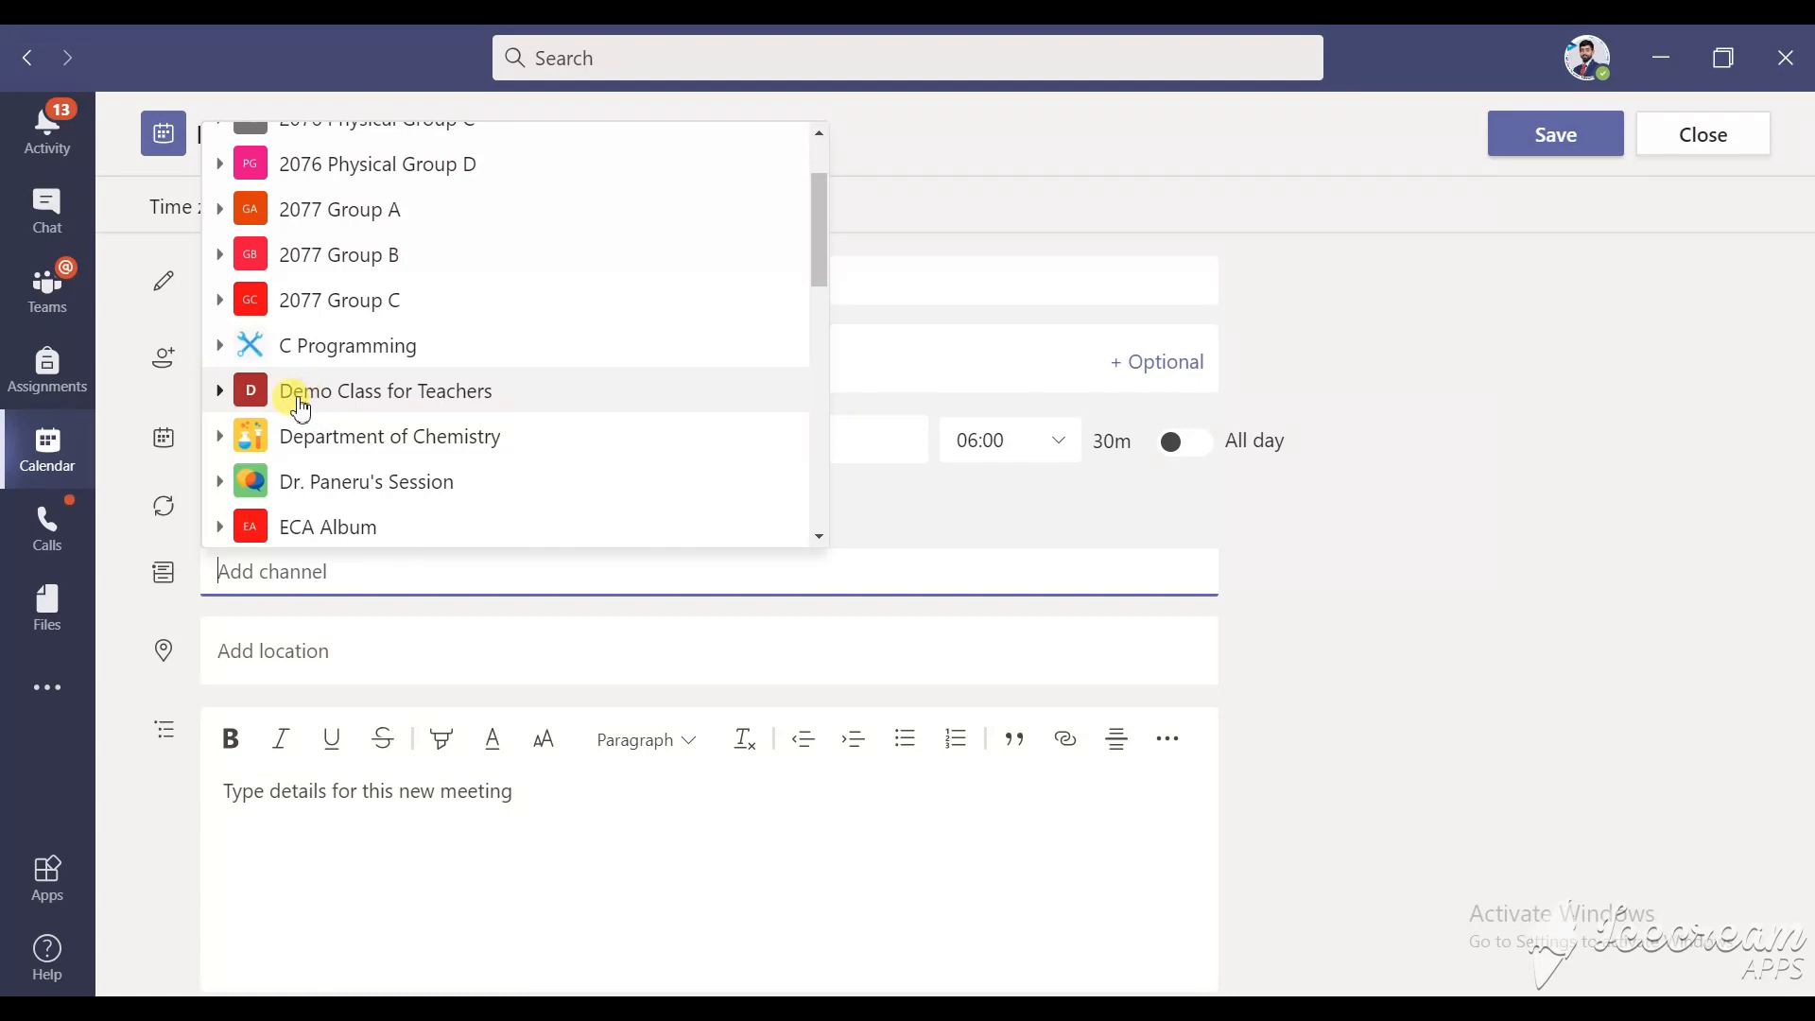
{"action": "left_click", "coordinate": [223, 394]}
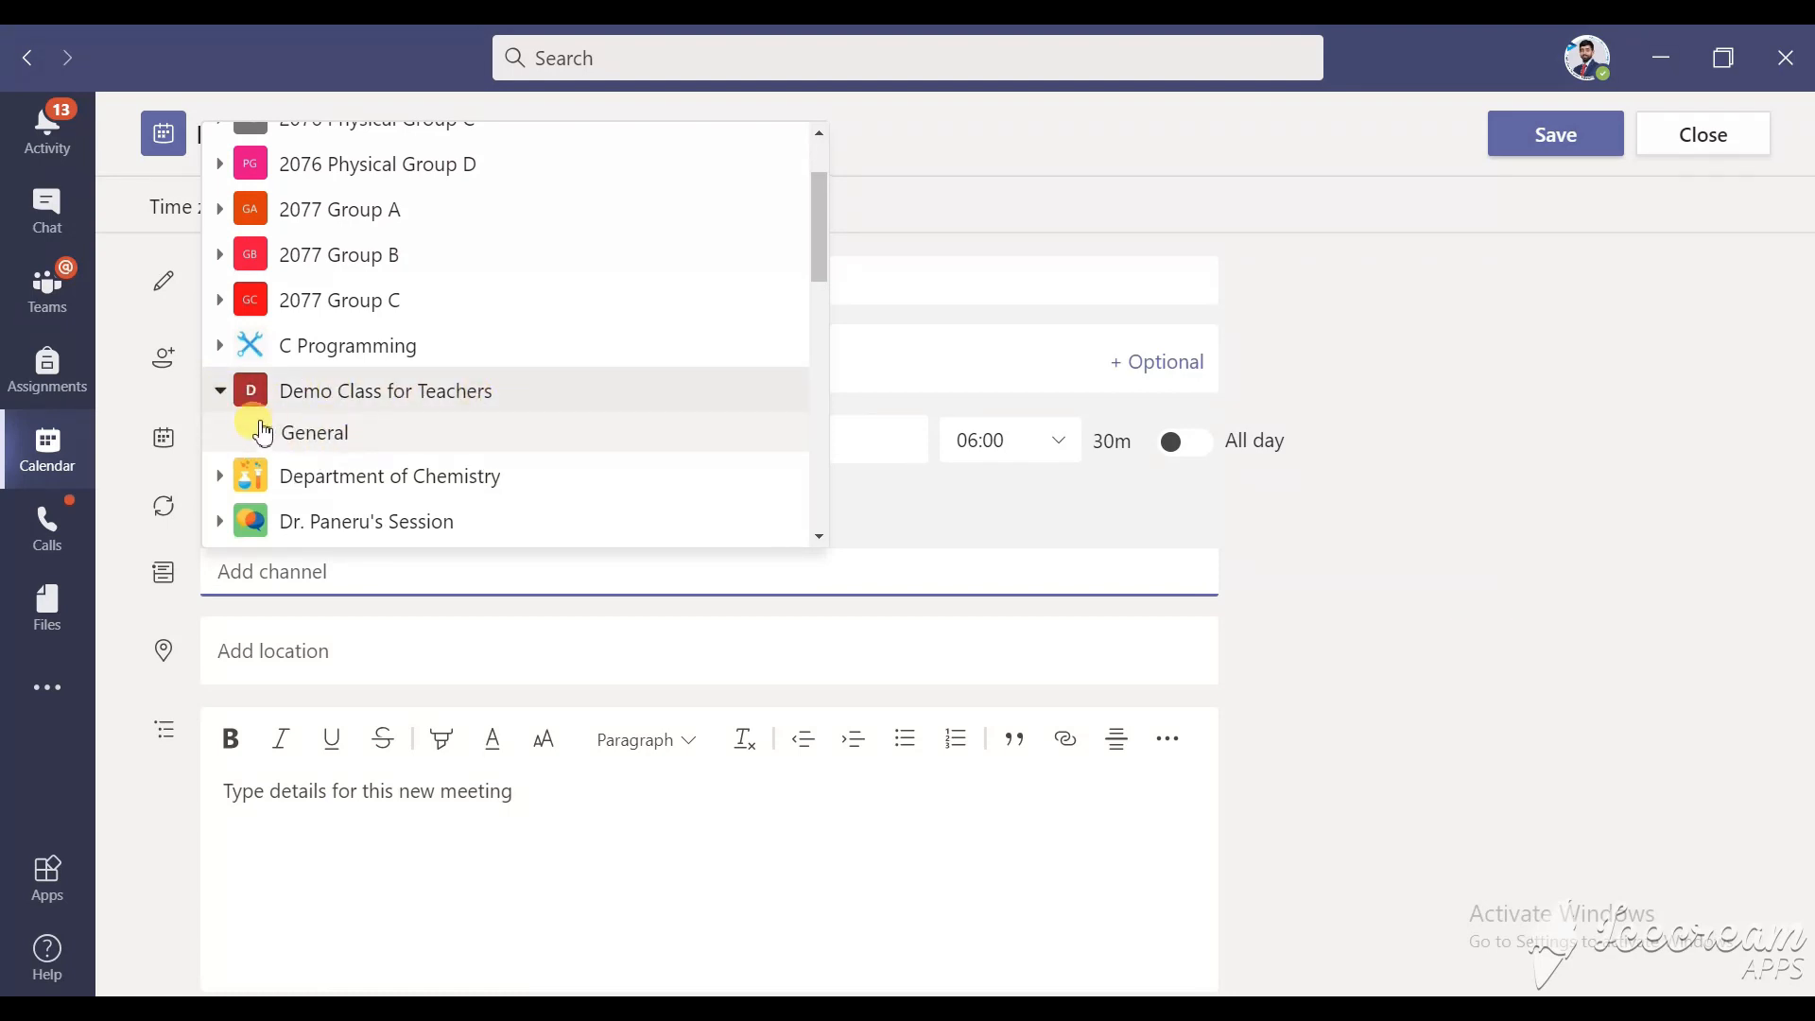
{"action": "left_click", "coordinate": [223, 393]}
{"action": "scroll", "coordinate": [409, 397], "scroll_direction": "up", "scroll_amount": 1}
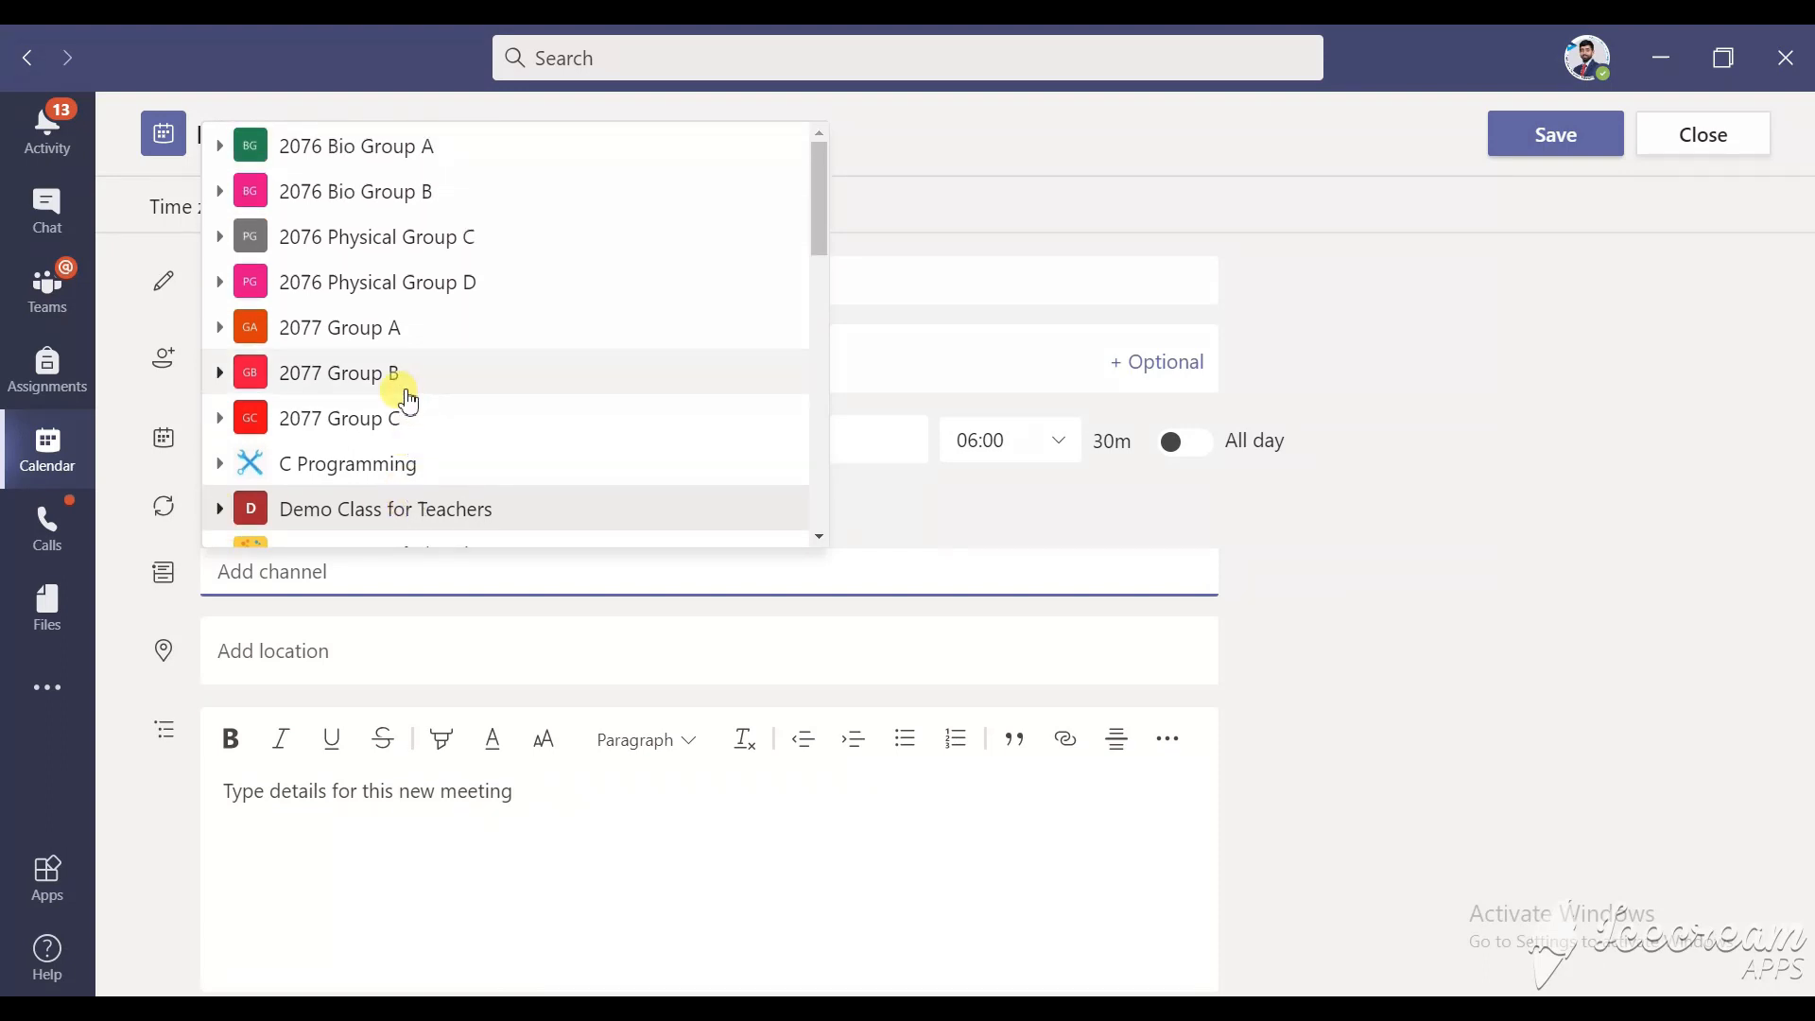
{"action": "left_click", "coordinate": [220, 193]}
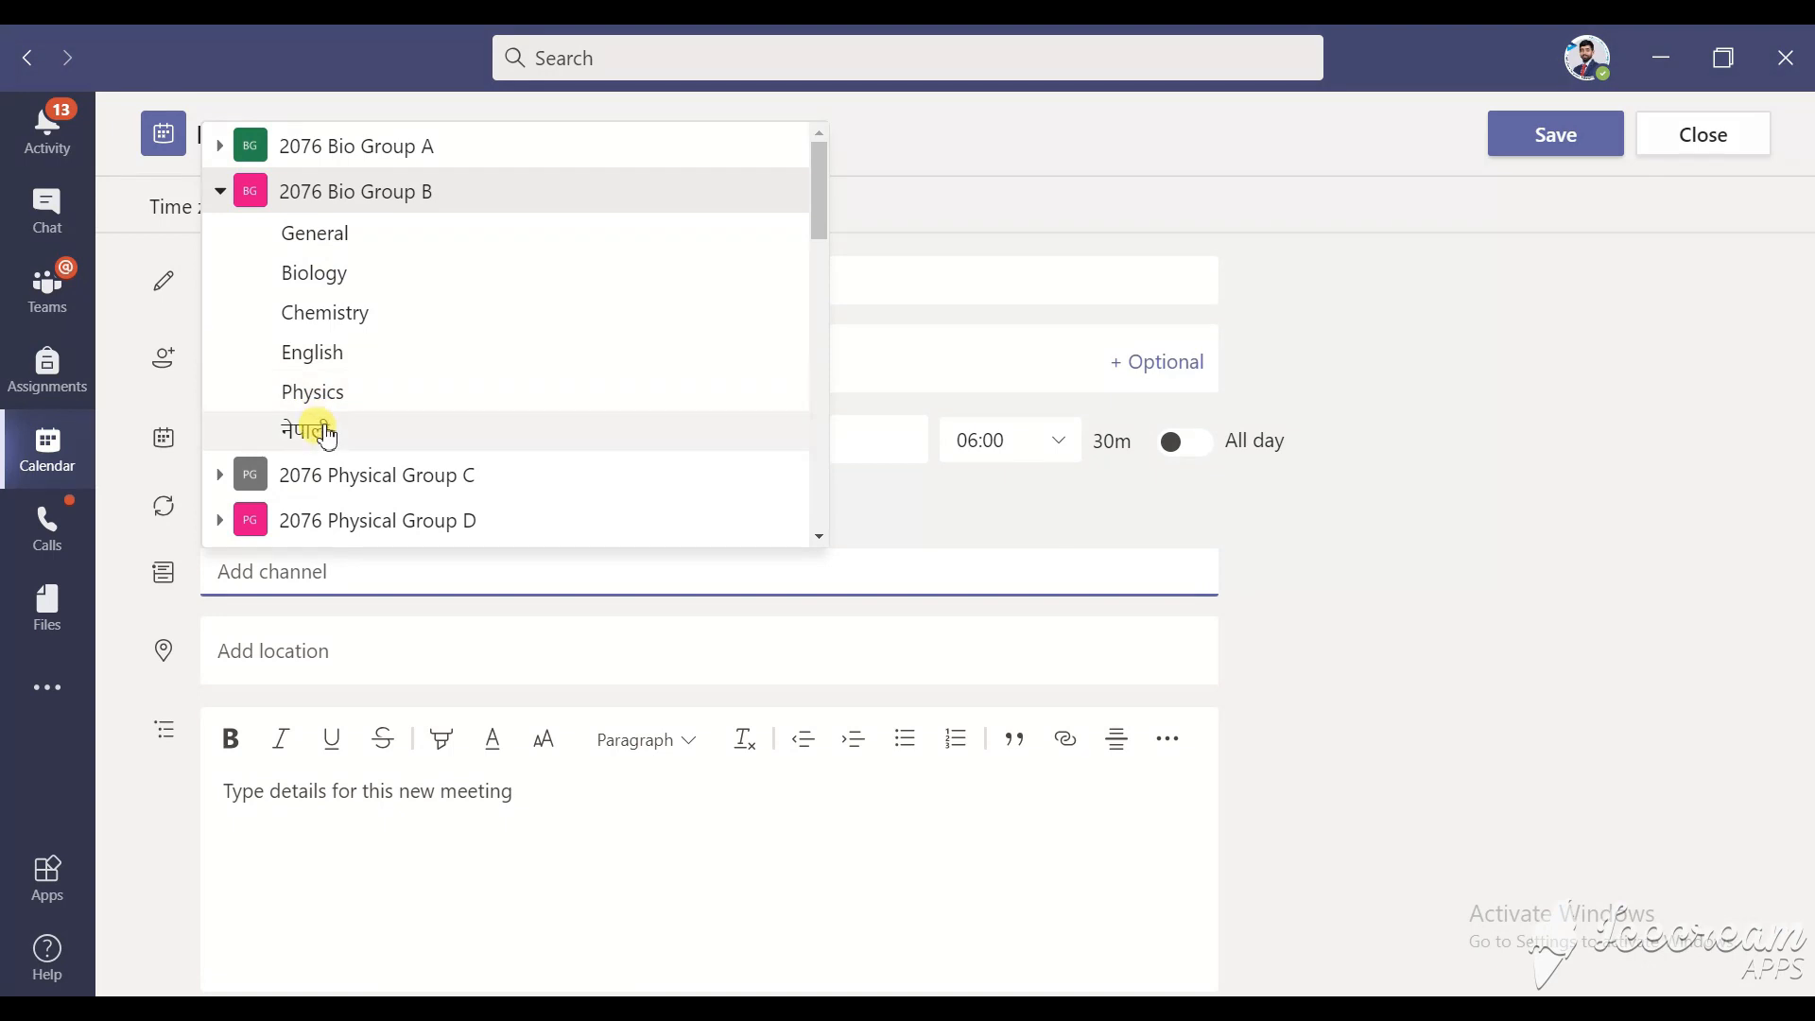
{"action": "left_click", "coordinate": [220, 194]}
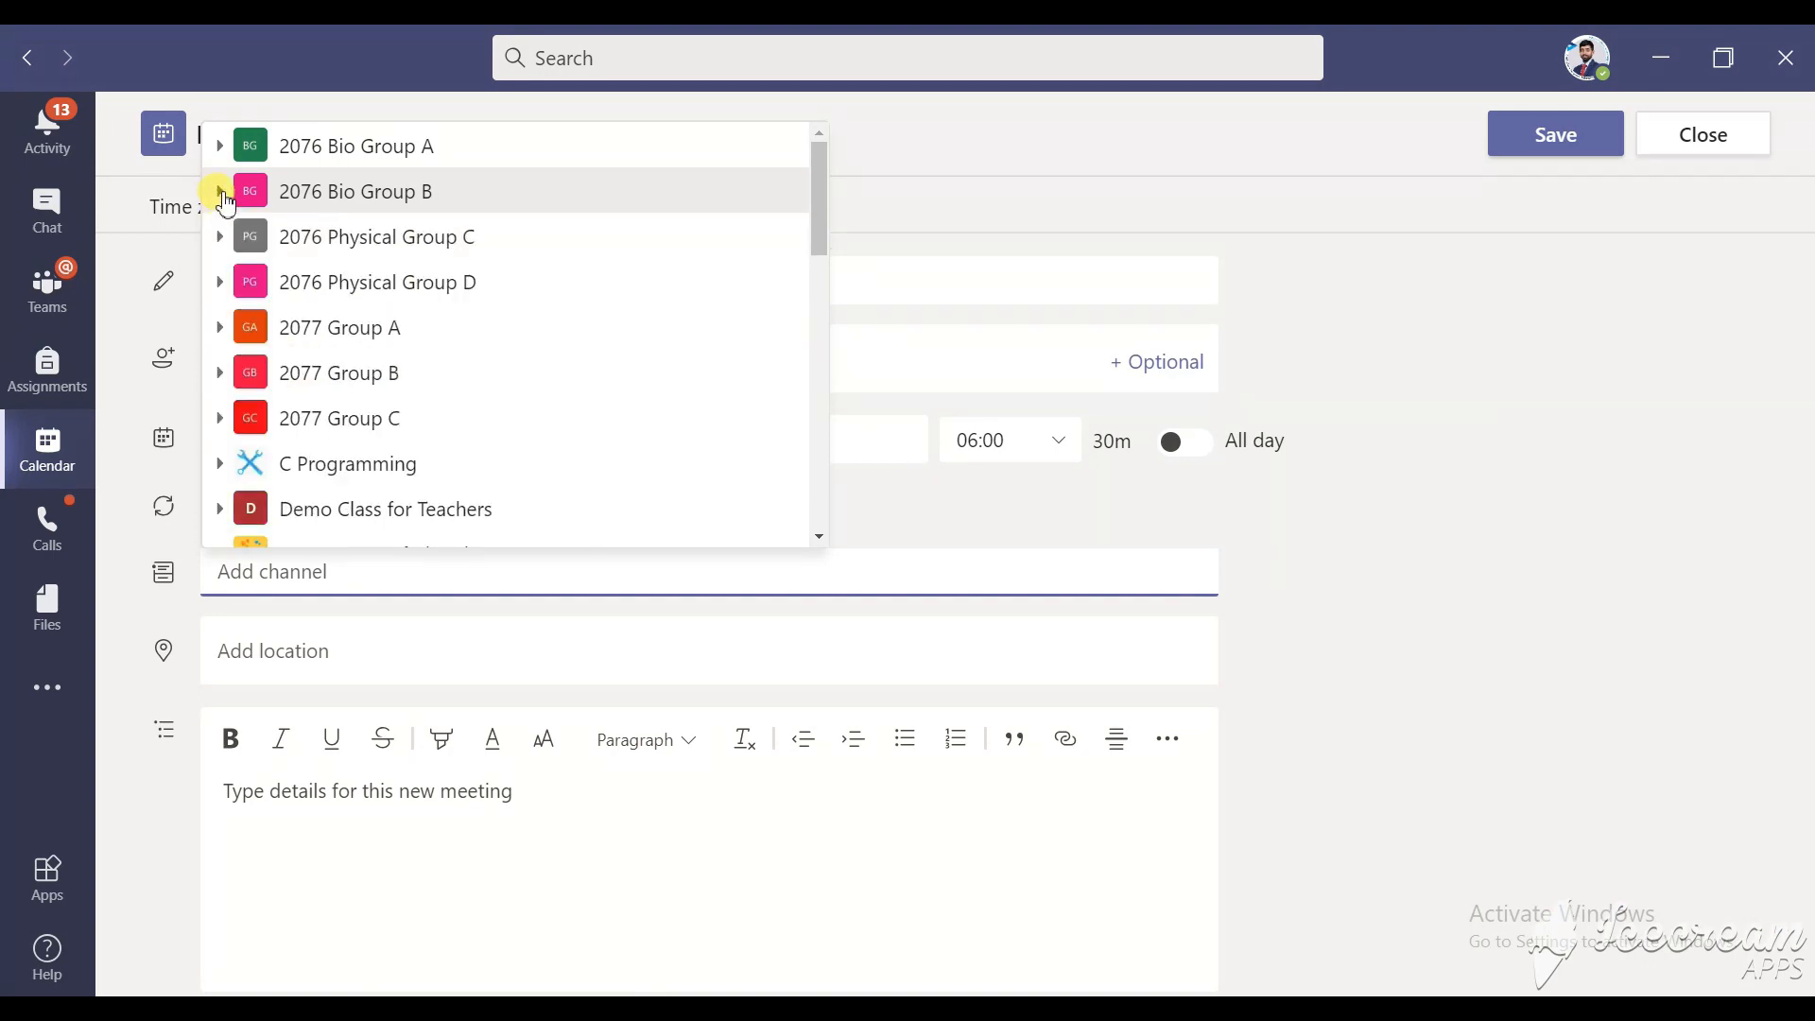
{"action": "left_click", "coordinate": [225, 511]}
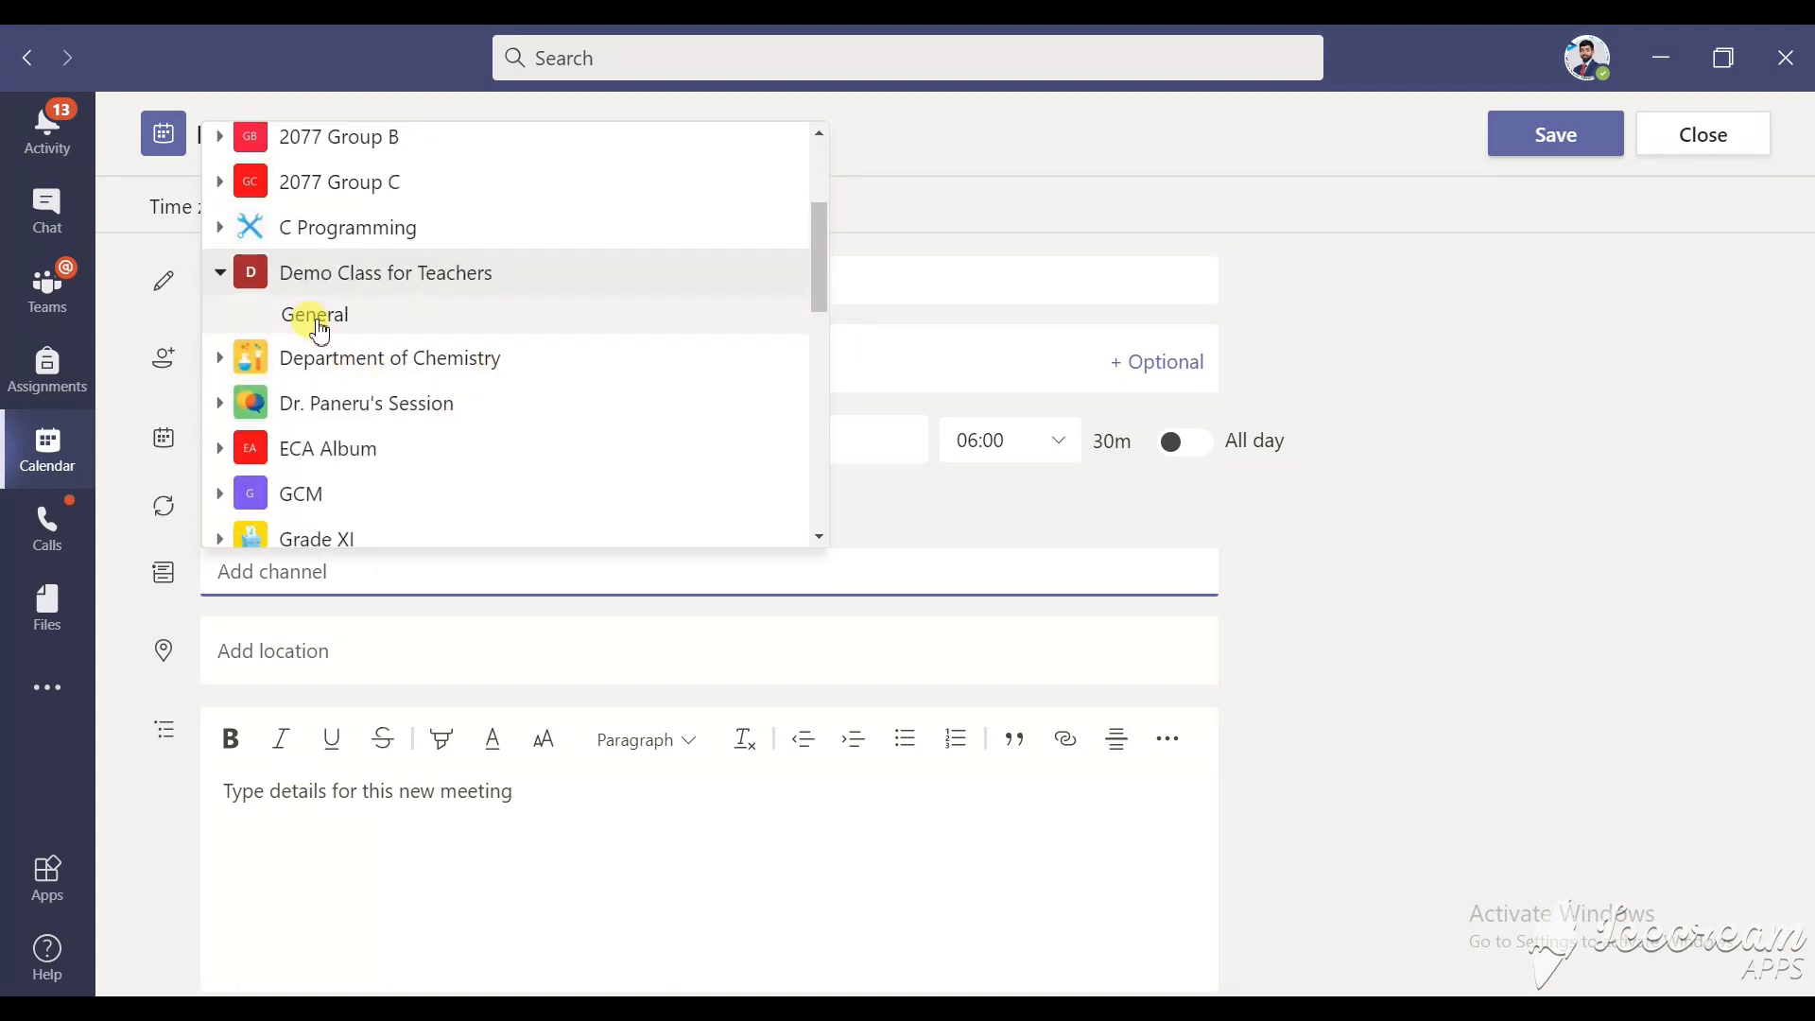
{"action": "left_click", "coordinate": [316, 314]}
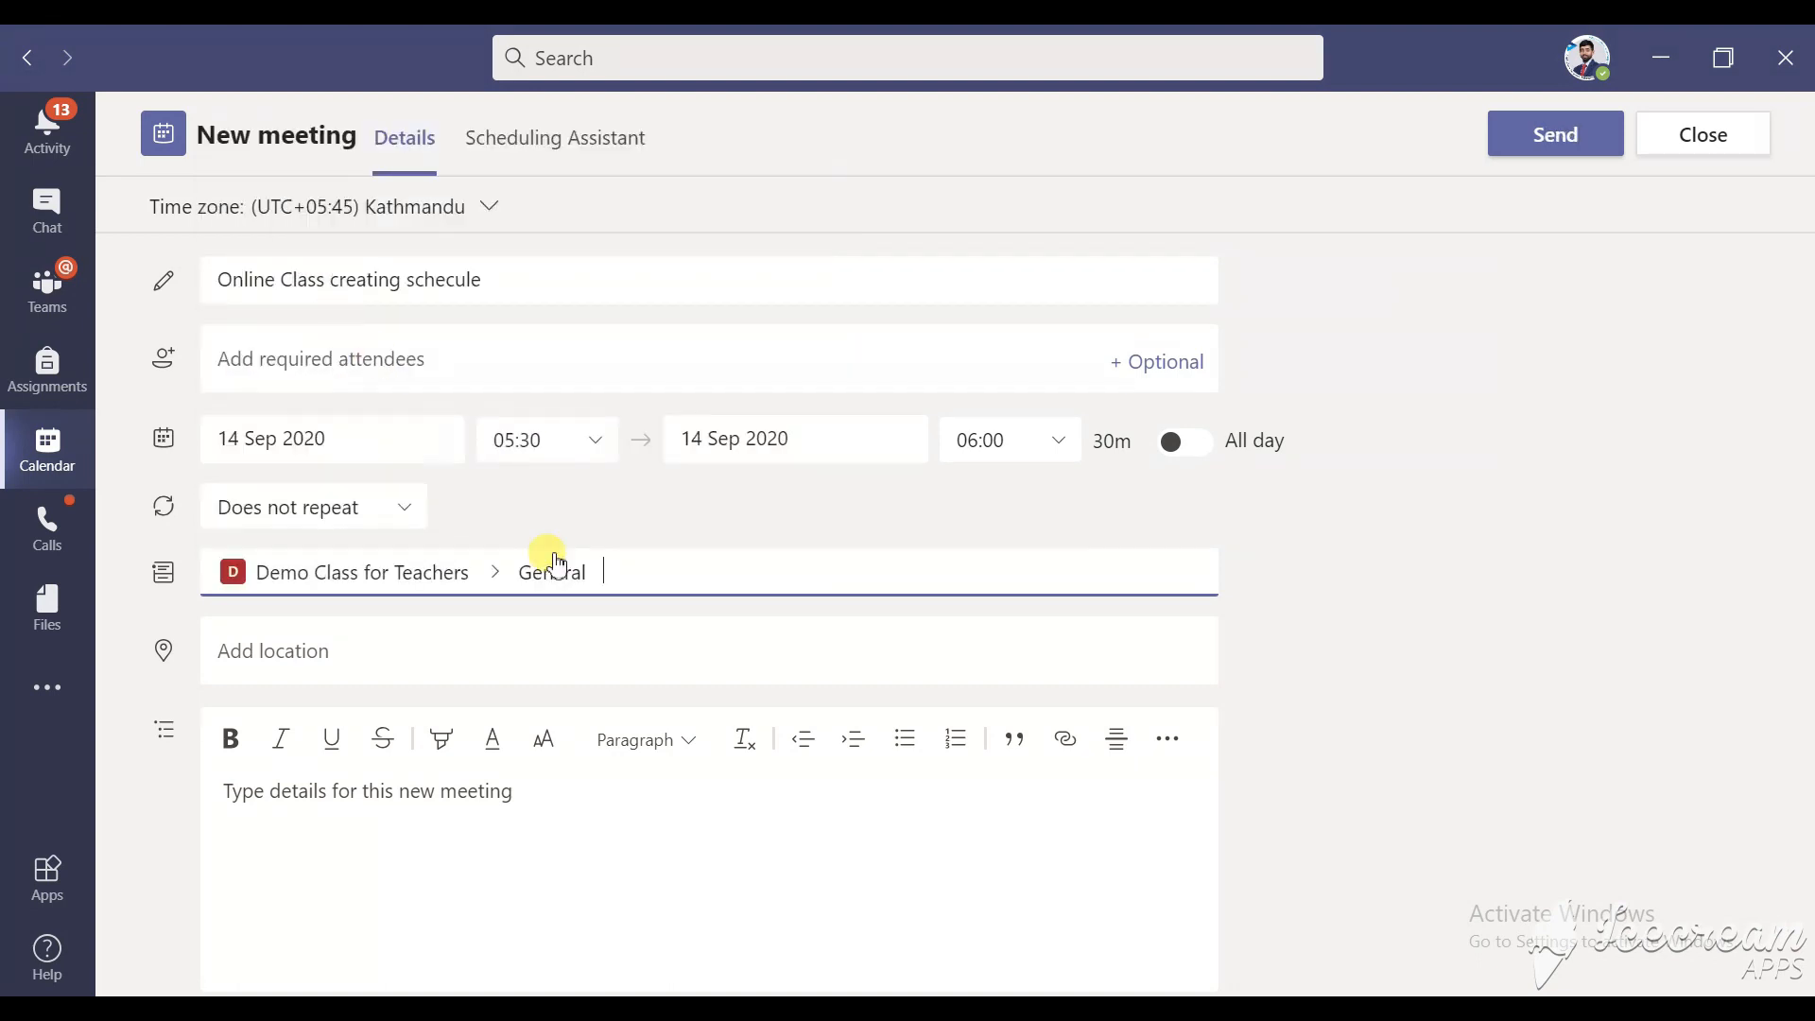
Step: Write the meeting details "Dear Students" and, on a new line, "Please setup Turbo C to have practical session of C programming."
{"action": "left_click", "coordinate": [530, 828]}
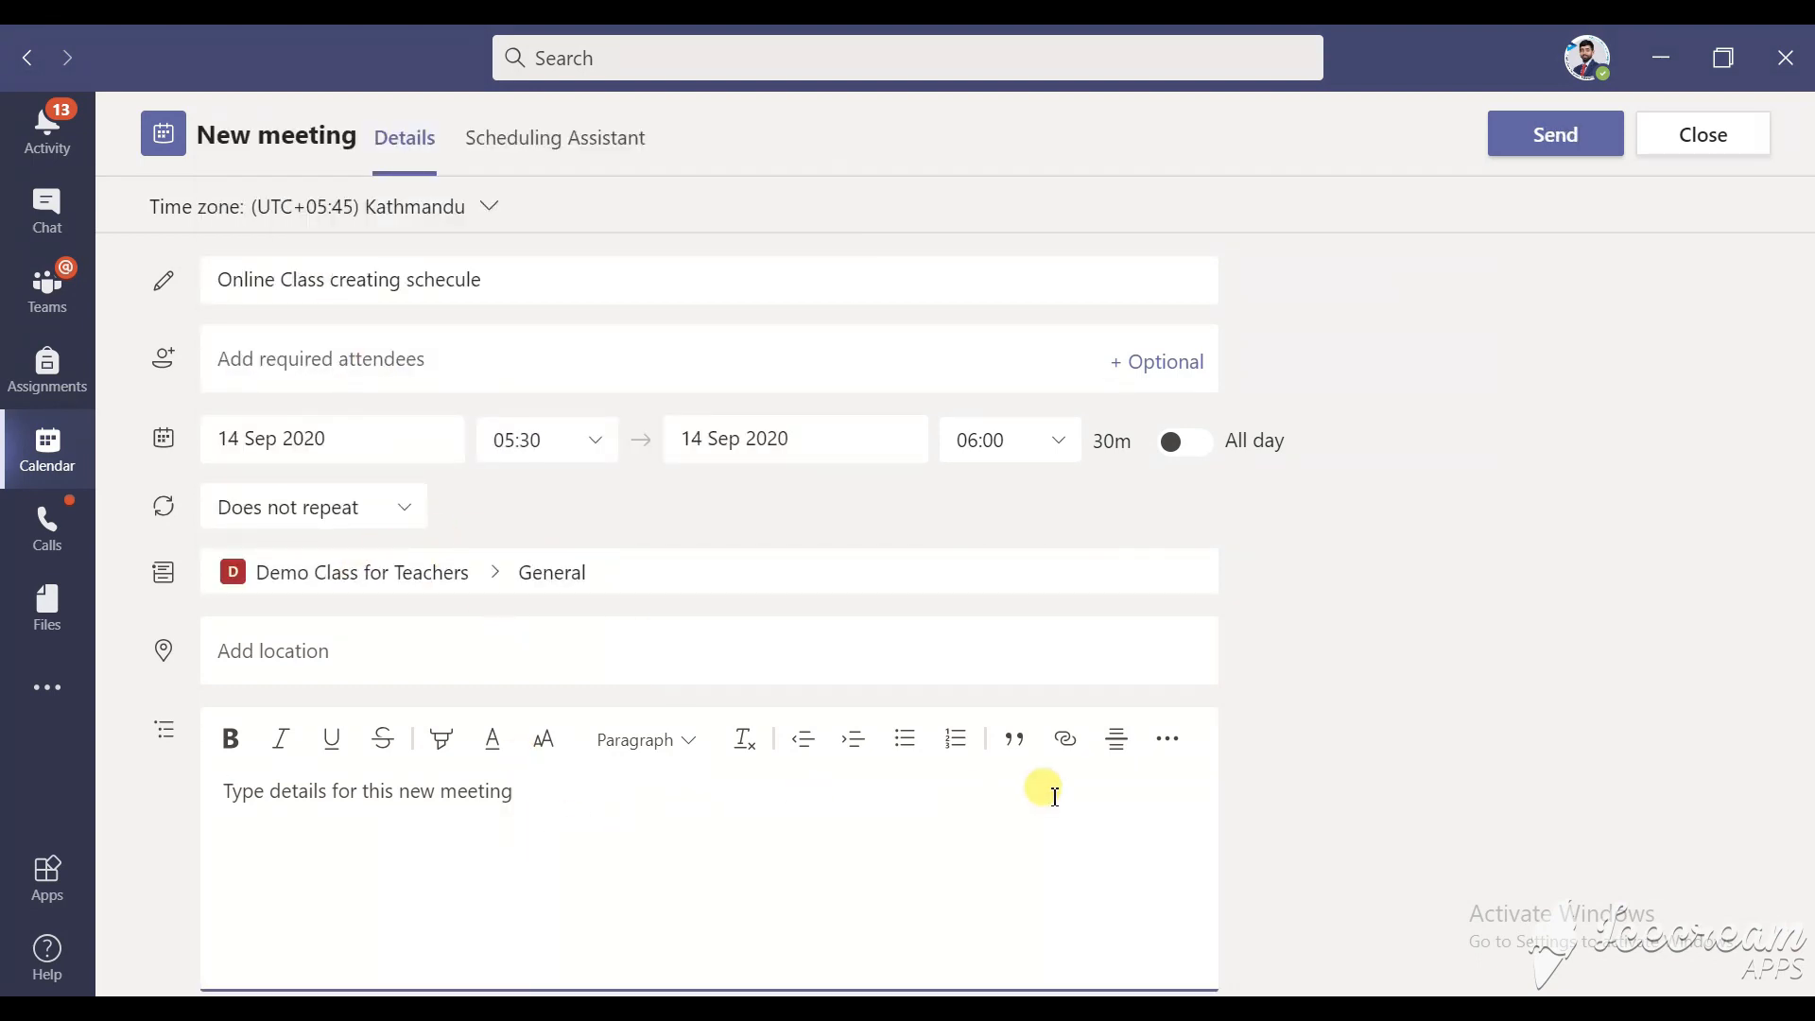
{"action": "key", "text": "Tab"}
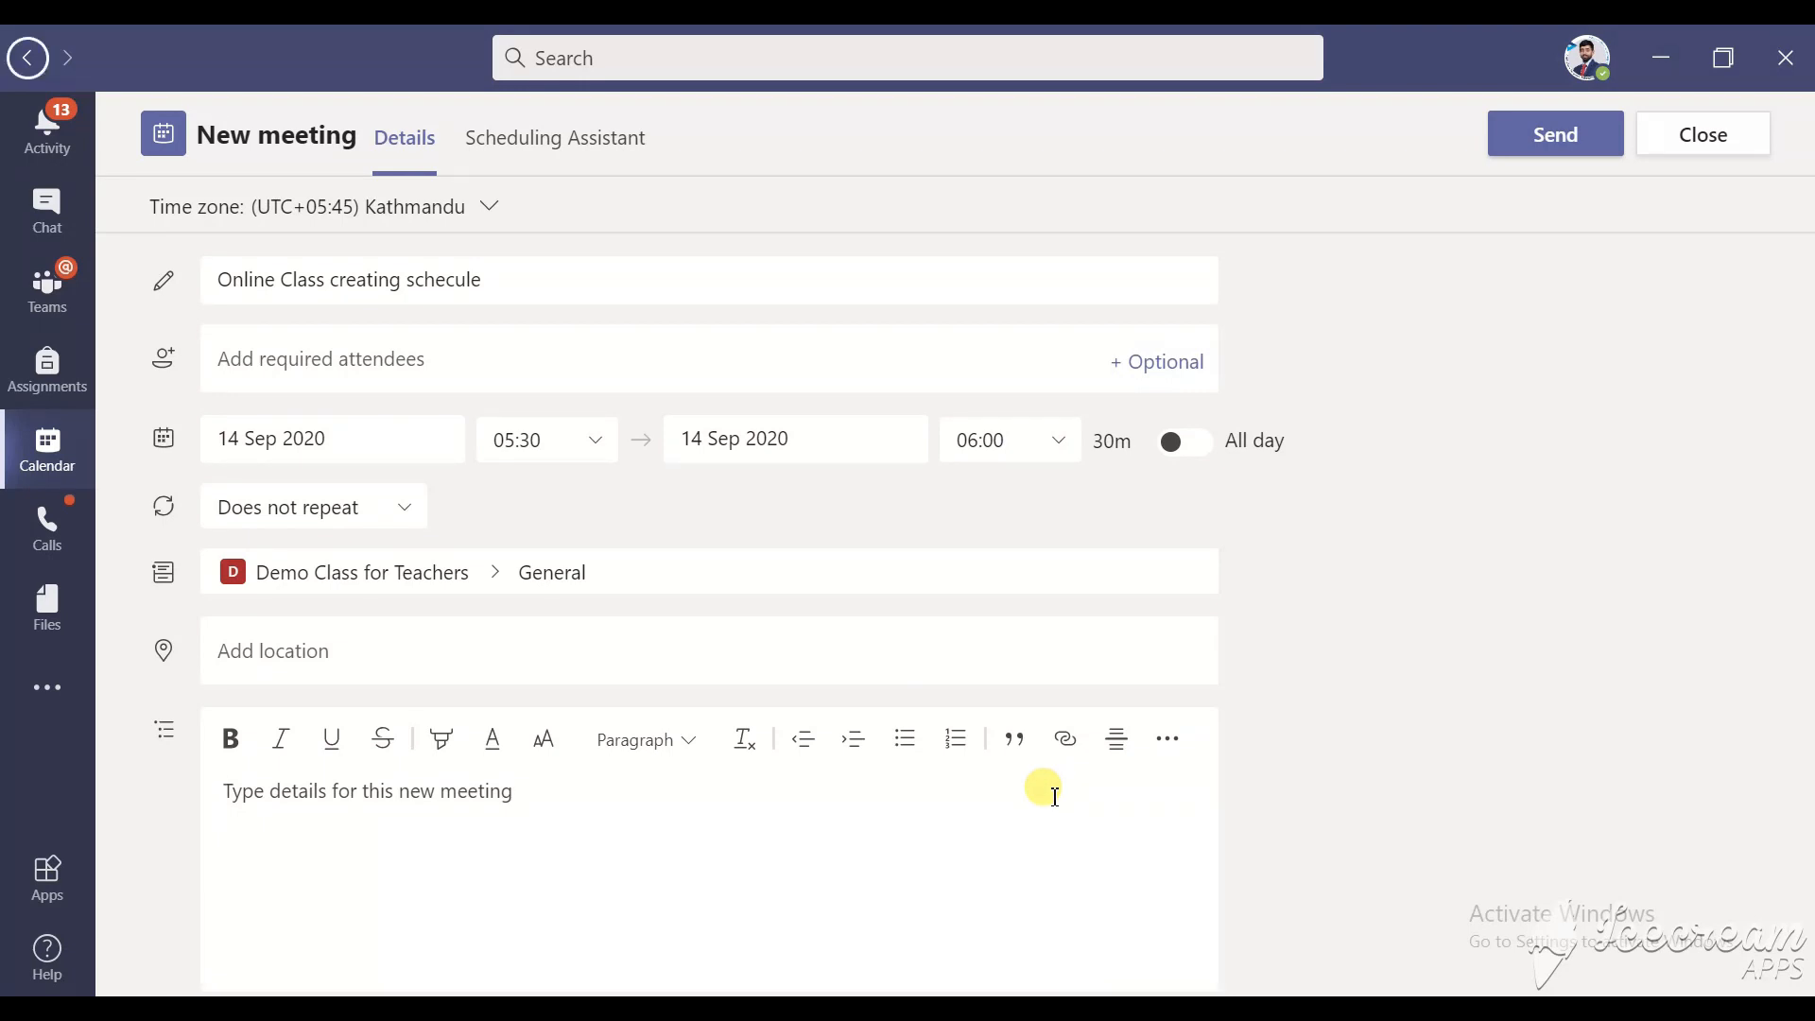
{"action": "left_click", "coordinate": [753, 810]}
{"action": "type", "text": "De"}
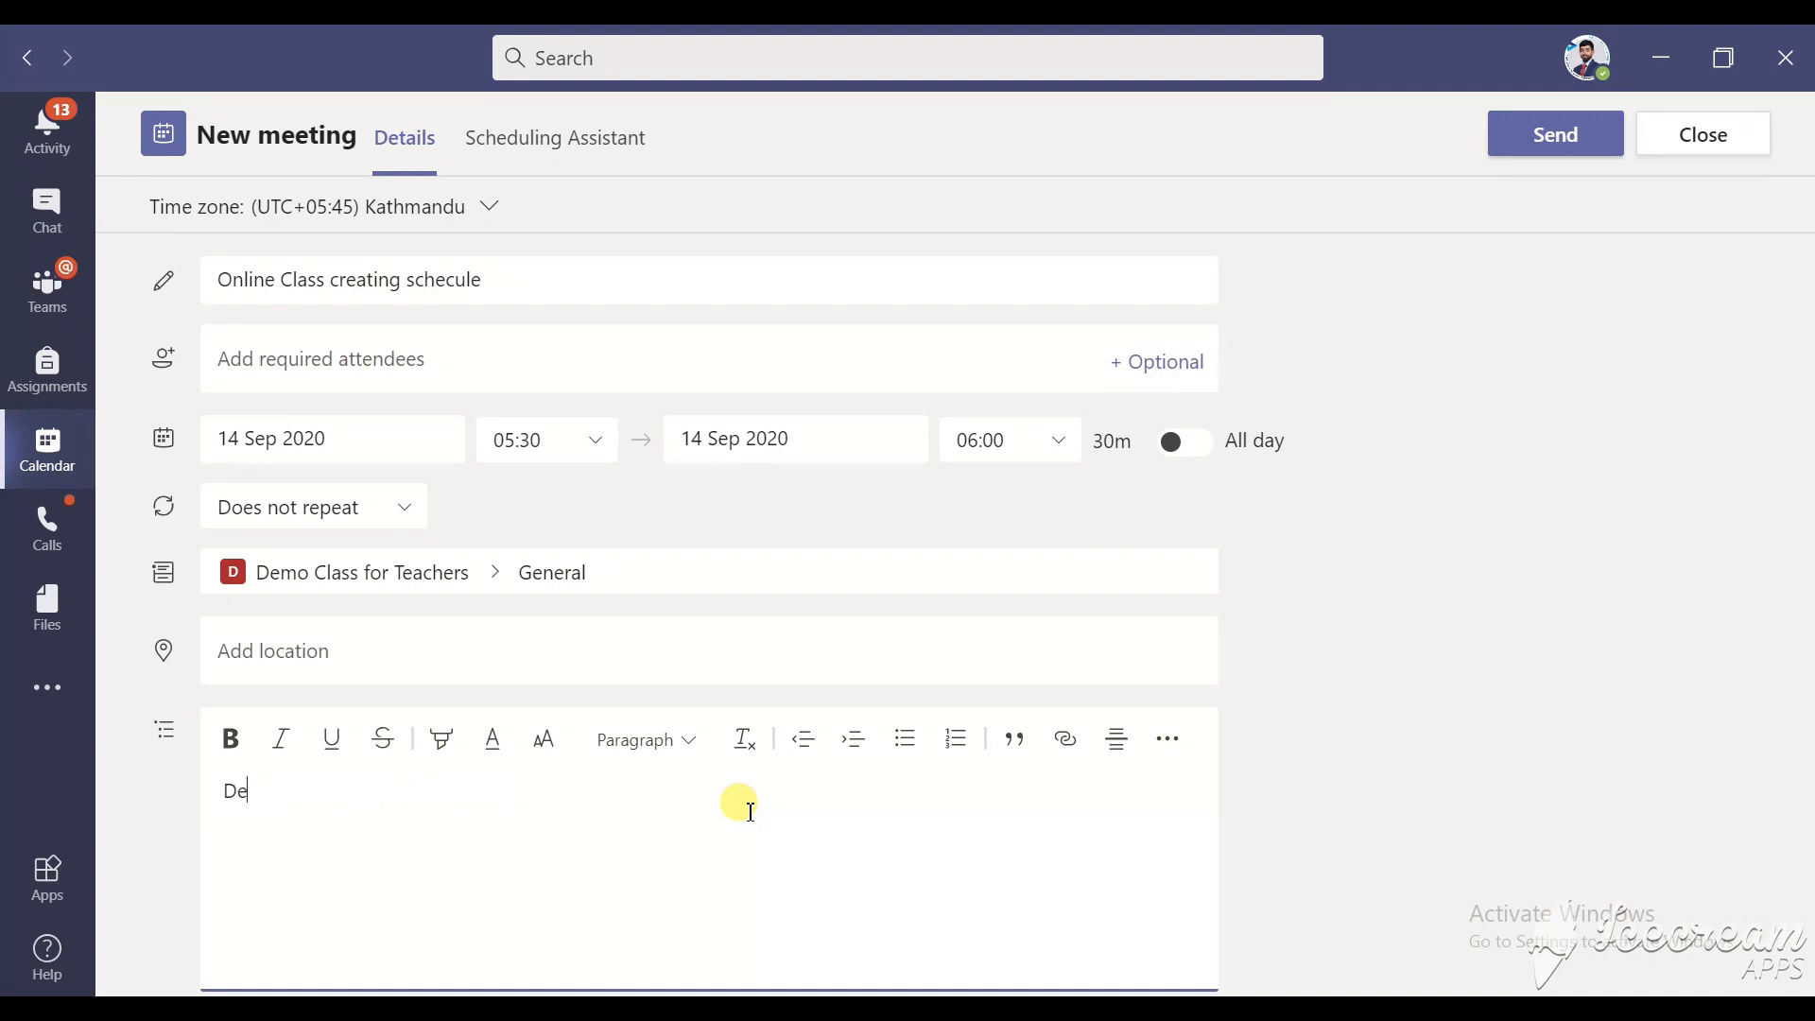
{"action": "type", "text": "ar Students"}
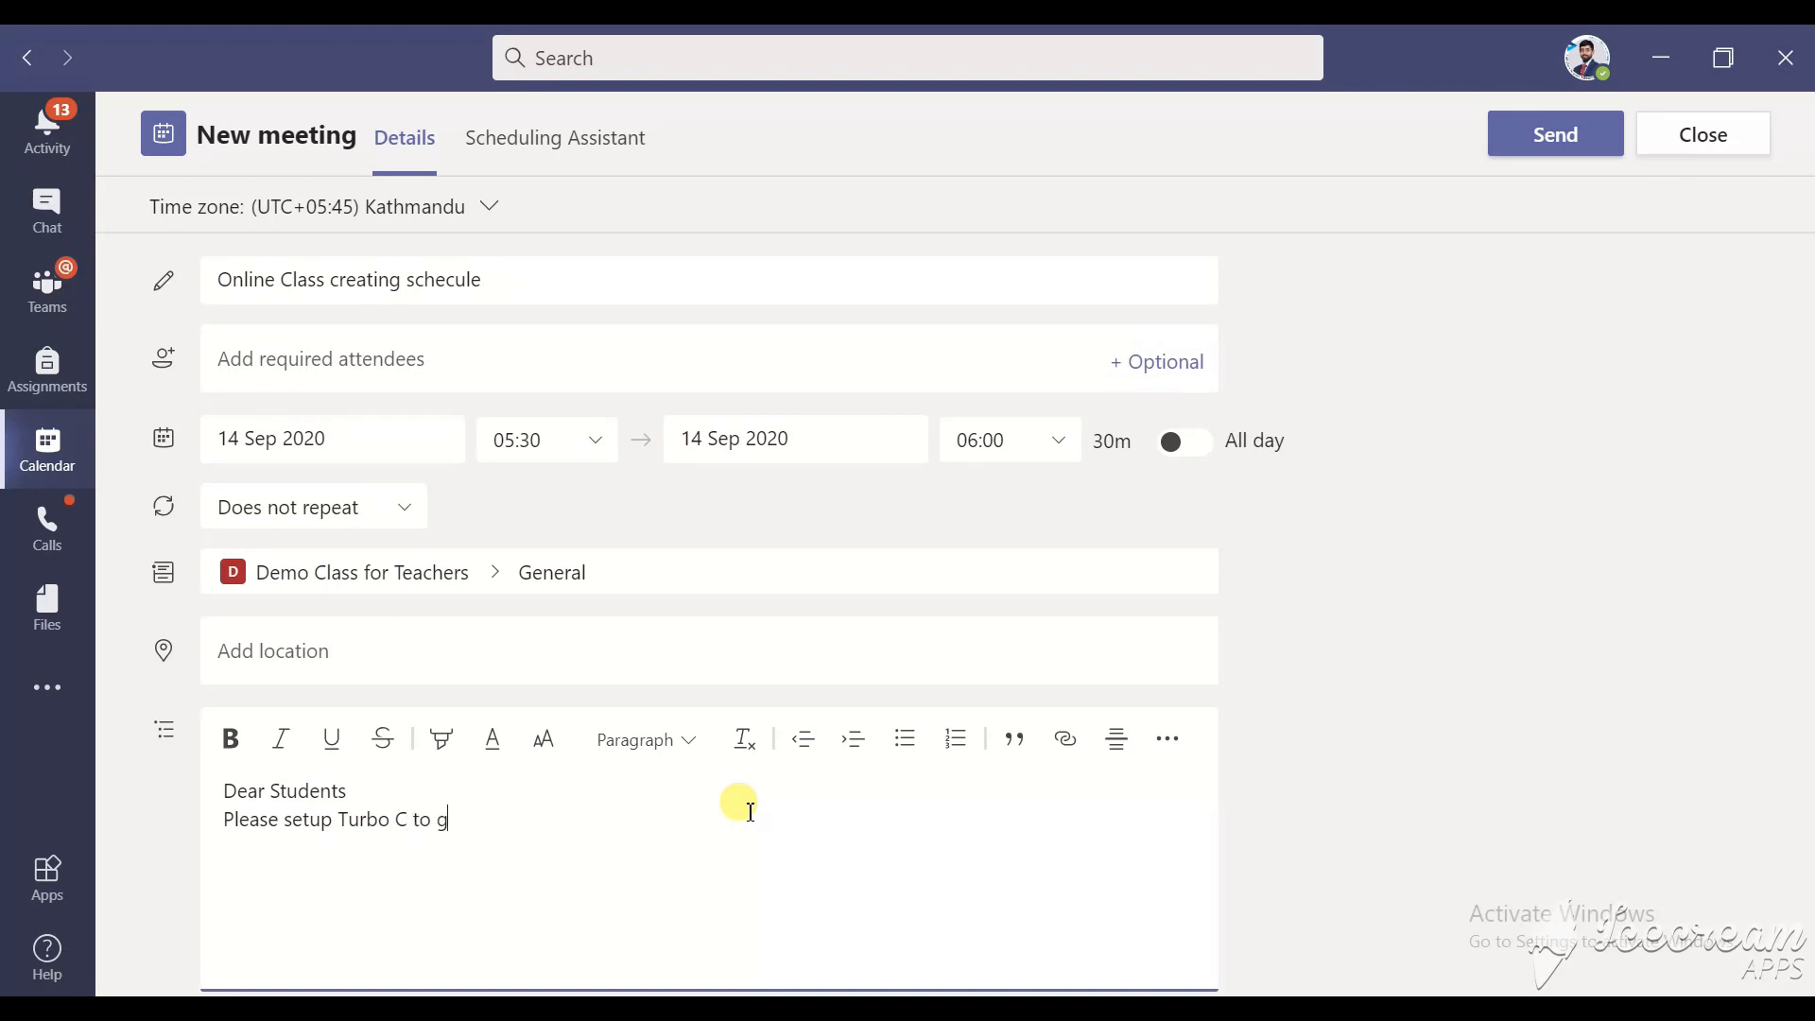
{"action": "type", "text": "ave pratical session of"}
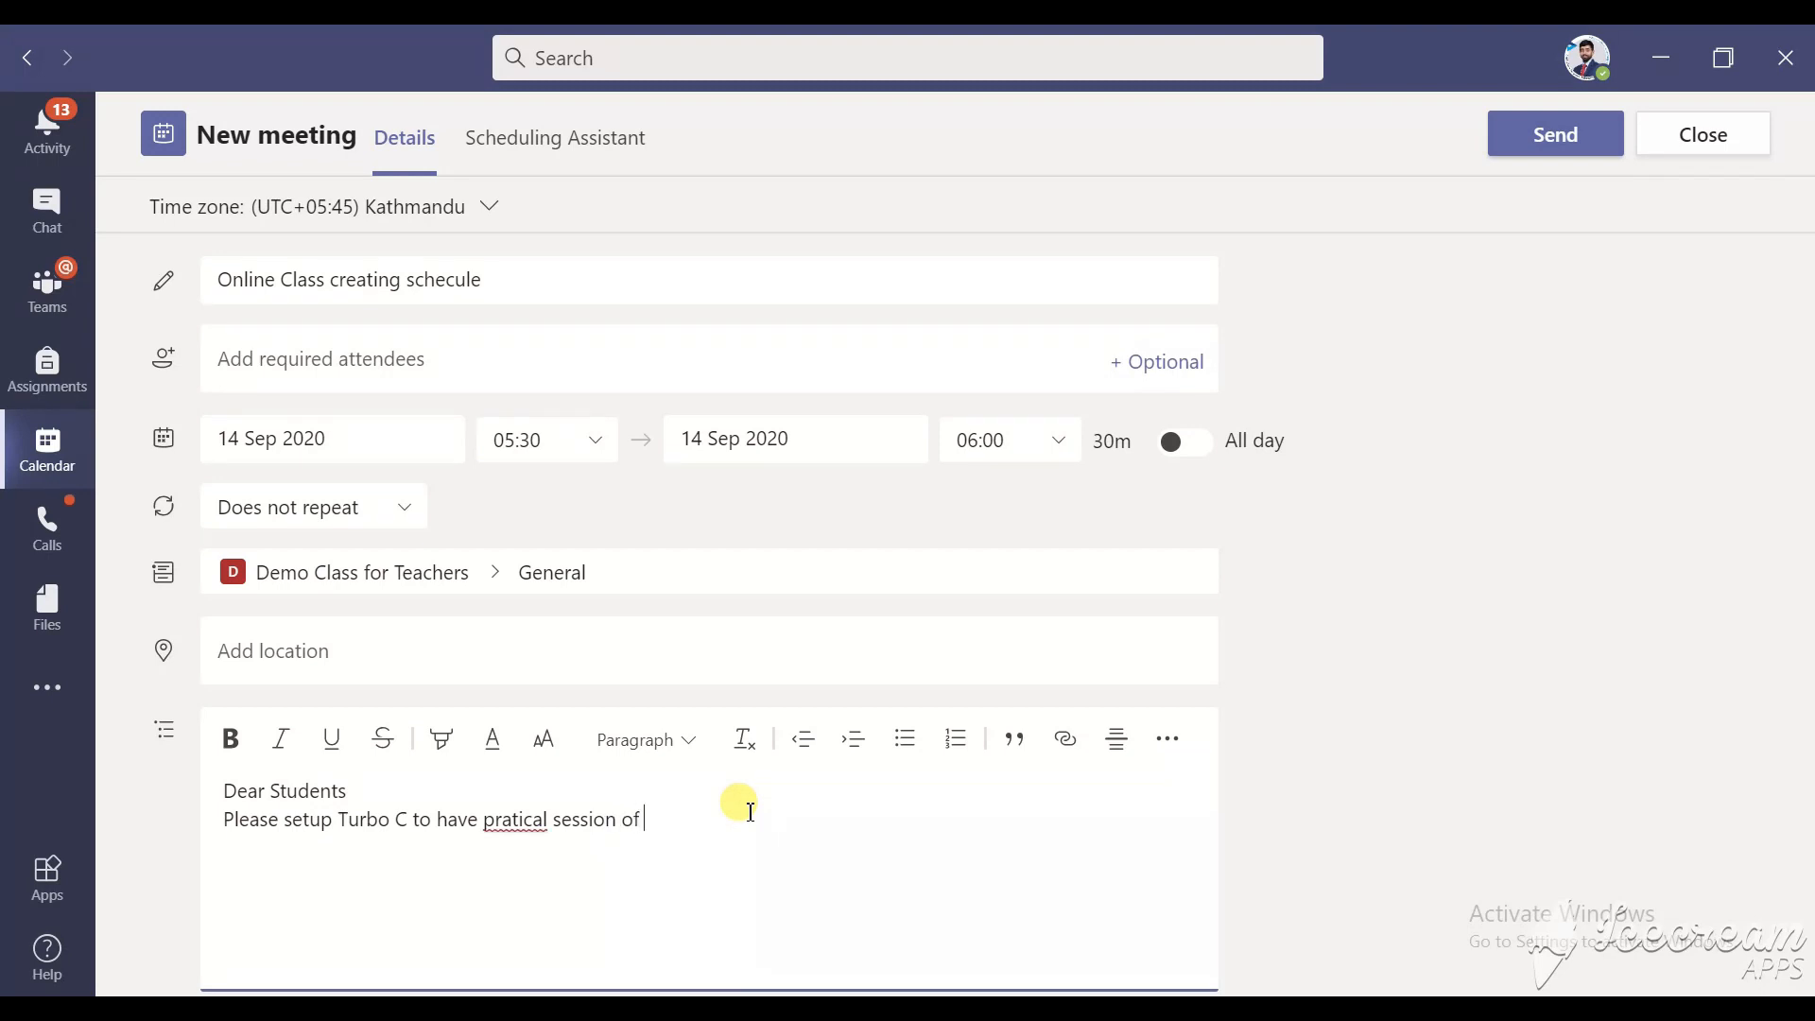
{"action": "type", "text": " C programming."}
{"action": "right_click", "coordinate": [517, 818]}
{"action": "left_click", "coordinate": [596, 668]}
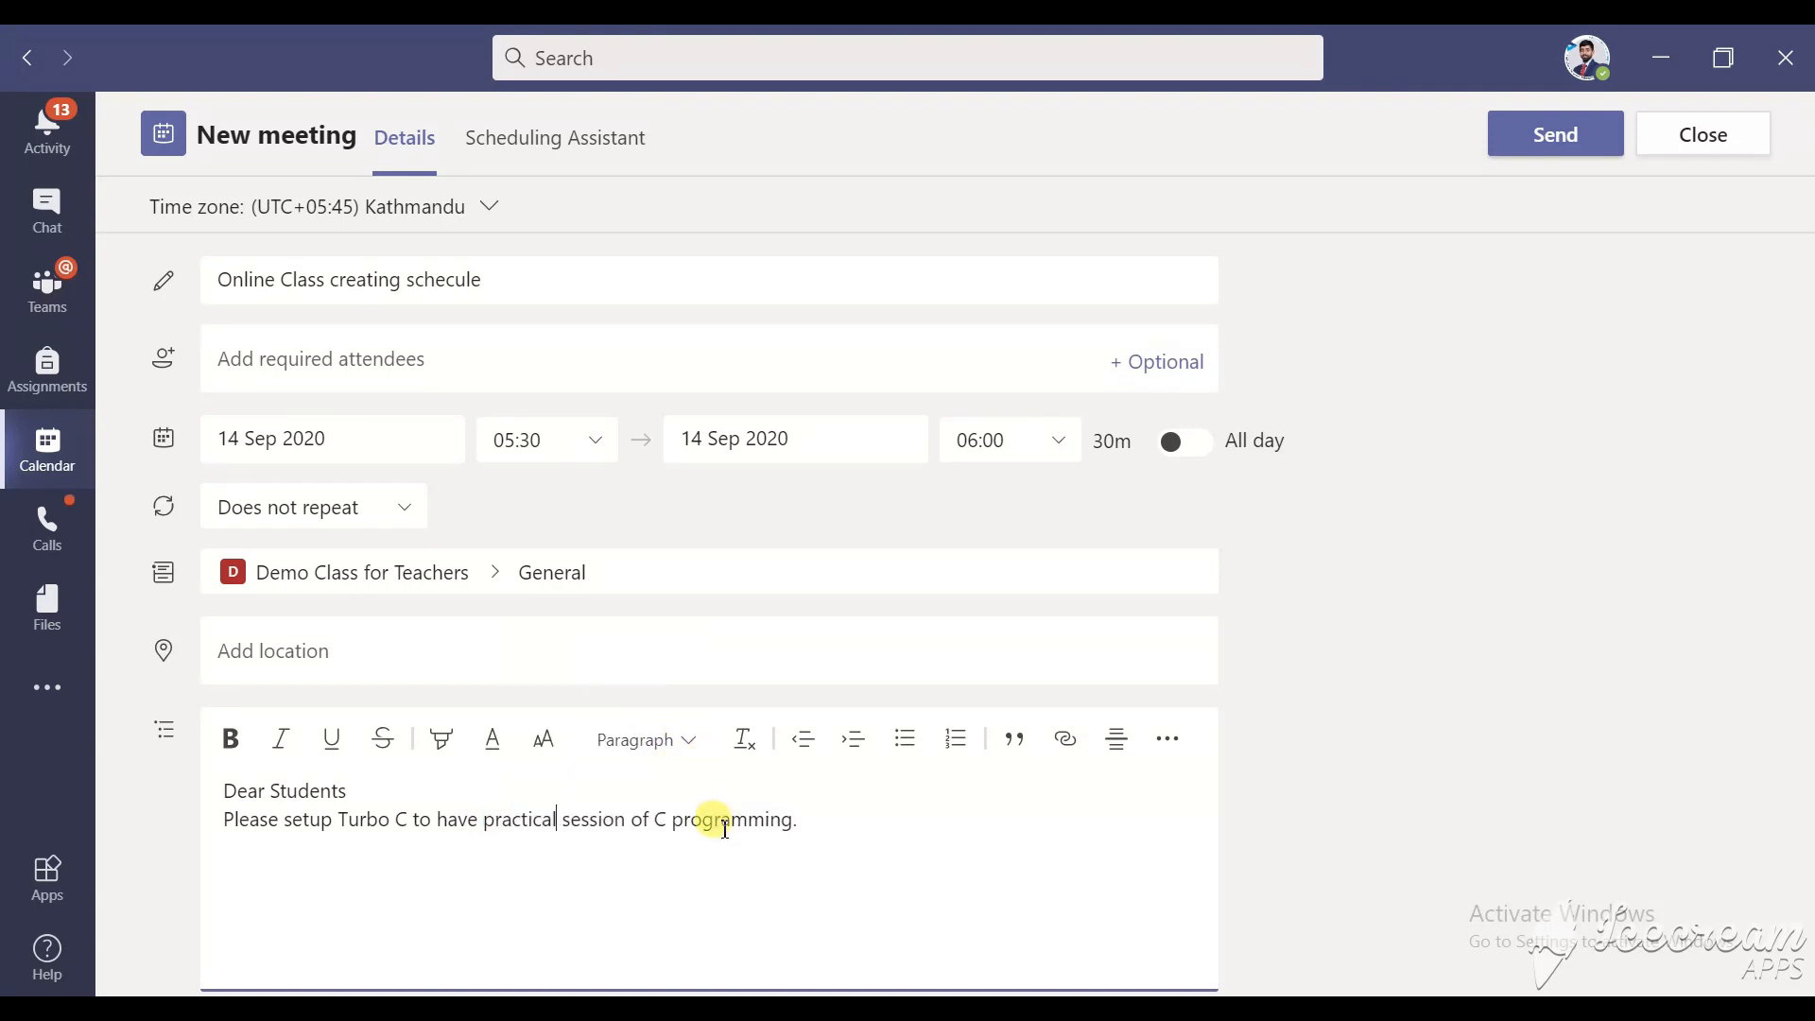
Step: Make "Turbo C" in the meeting details bold and highlight it in teal
{"action": "left_click_drag", "start_coordinate": [346, 820], "coordinate": [412, 819]}
{"action": "left_click", "coordinate": [229, 738]}
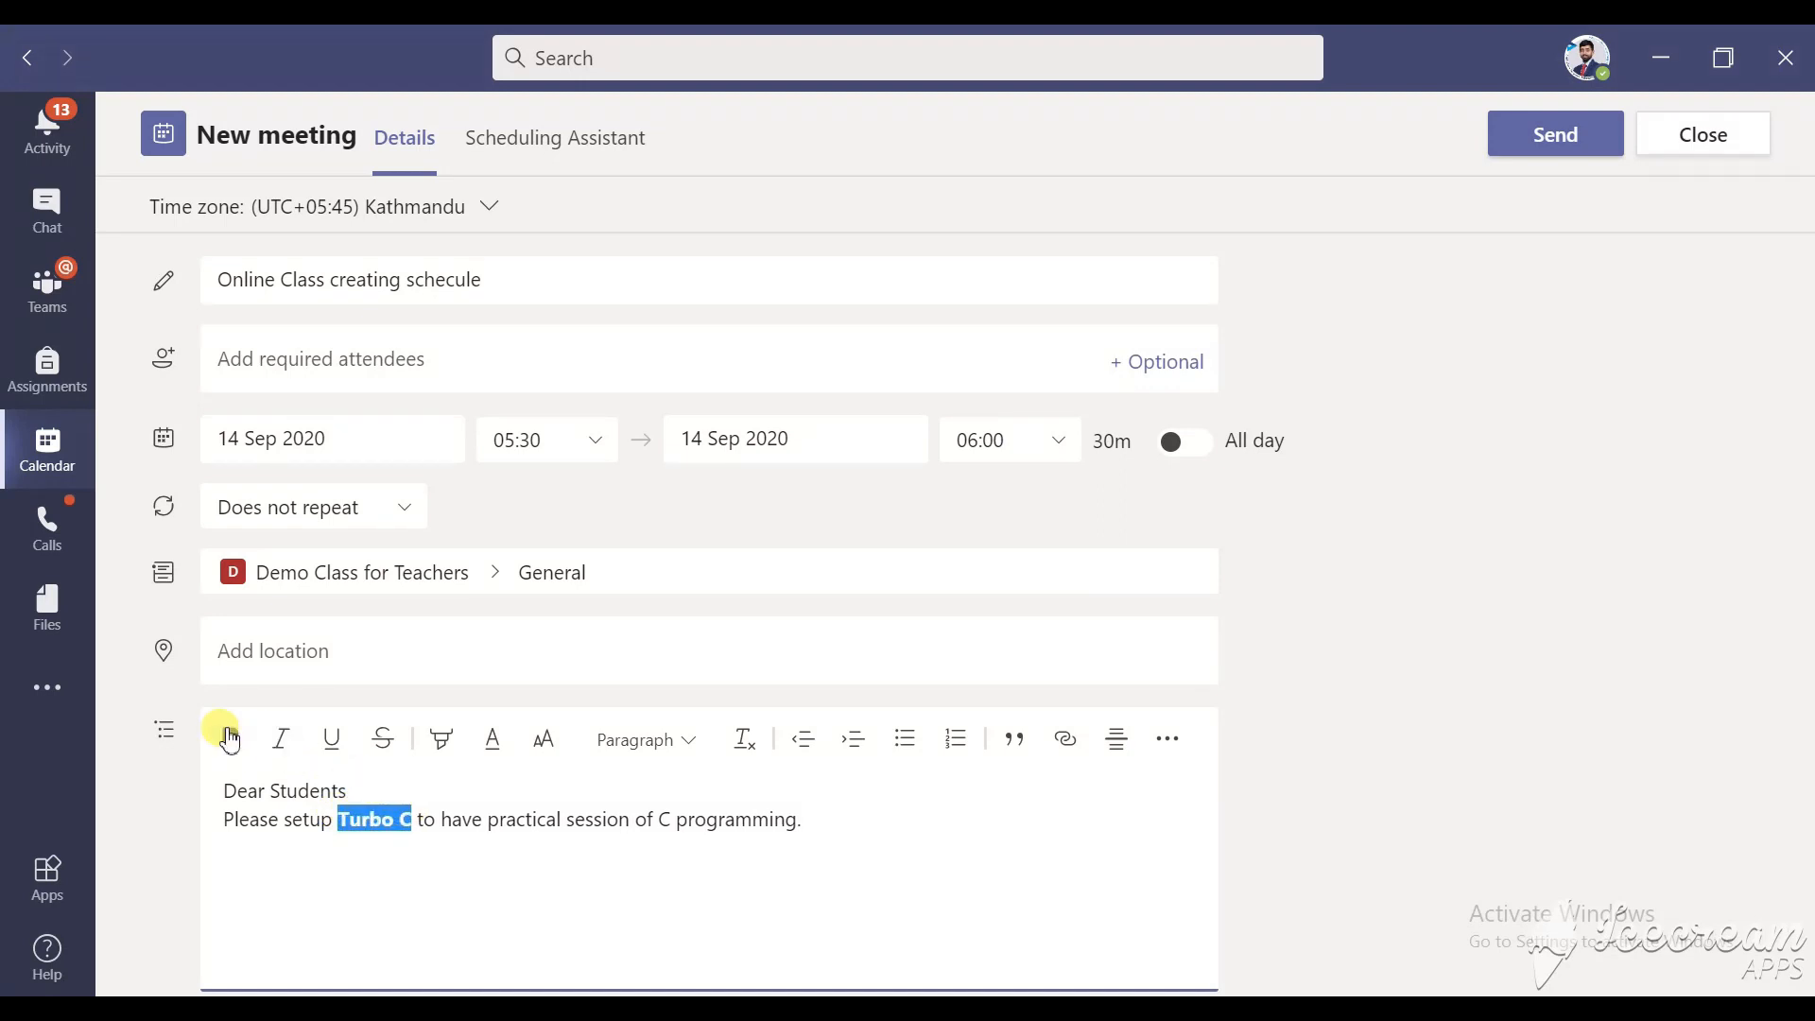
{"action": "left_click", "coordinate": [444, 740]}
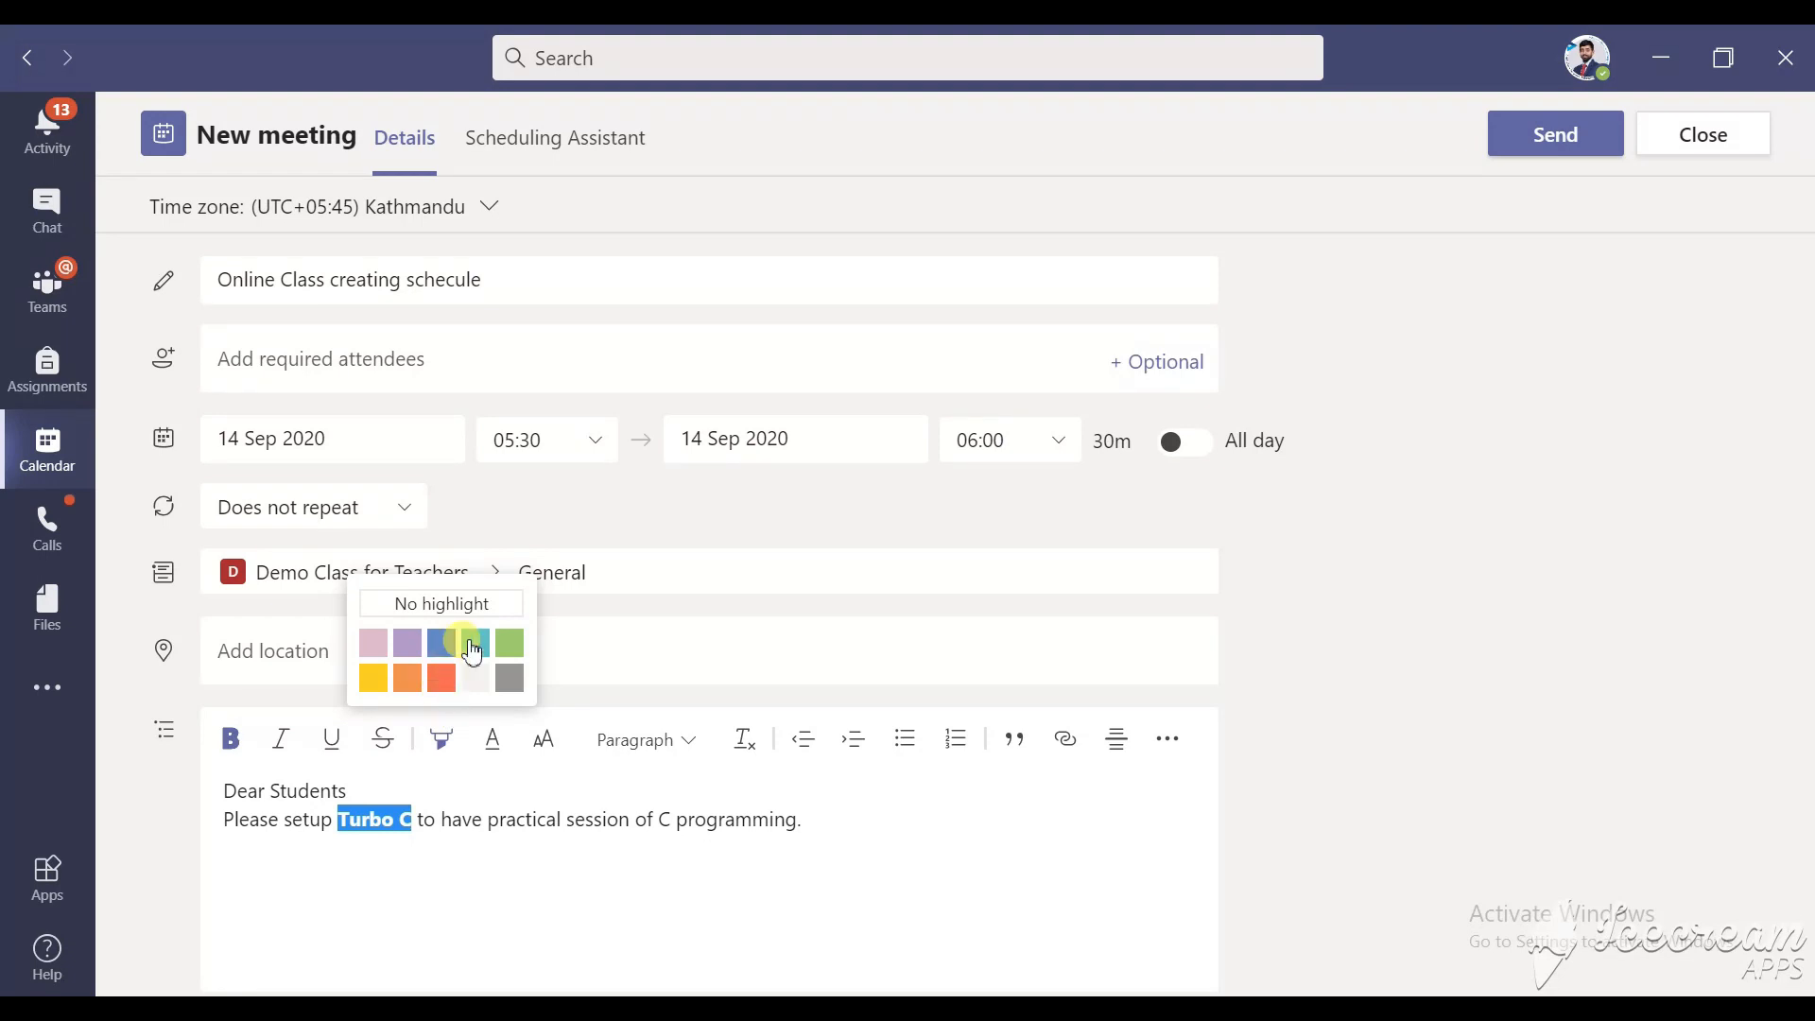
{"action": "left_click", "coordinate": [476, 642]}
{"action": "left_click", "coordinate": [535, 864]}
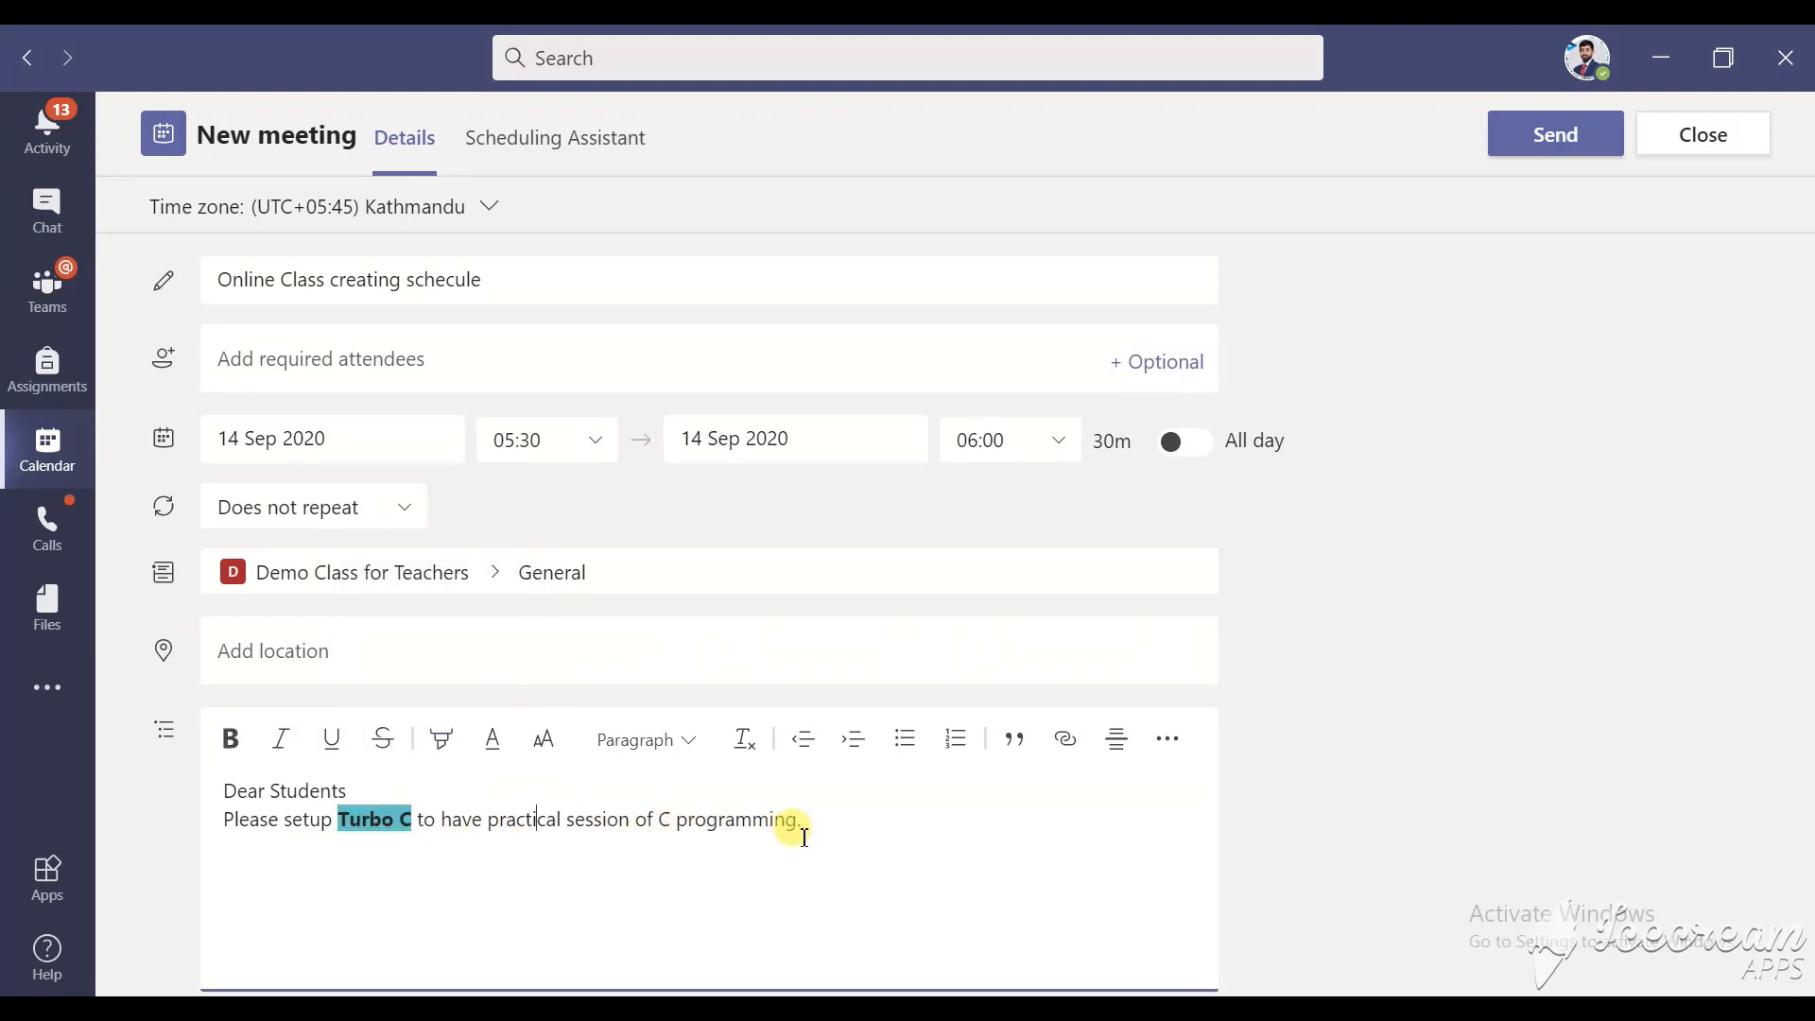
Step: Send the completed meeting invitation to the selected channel
{"action": "scroll", "coordinate": [871, 838], "scroll_direction": "down", "scroll_amount": 1}
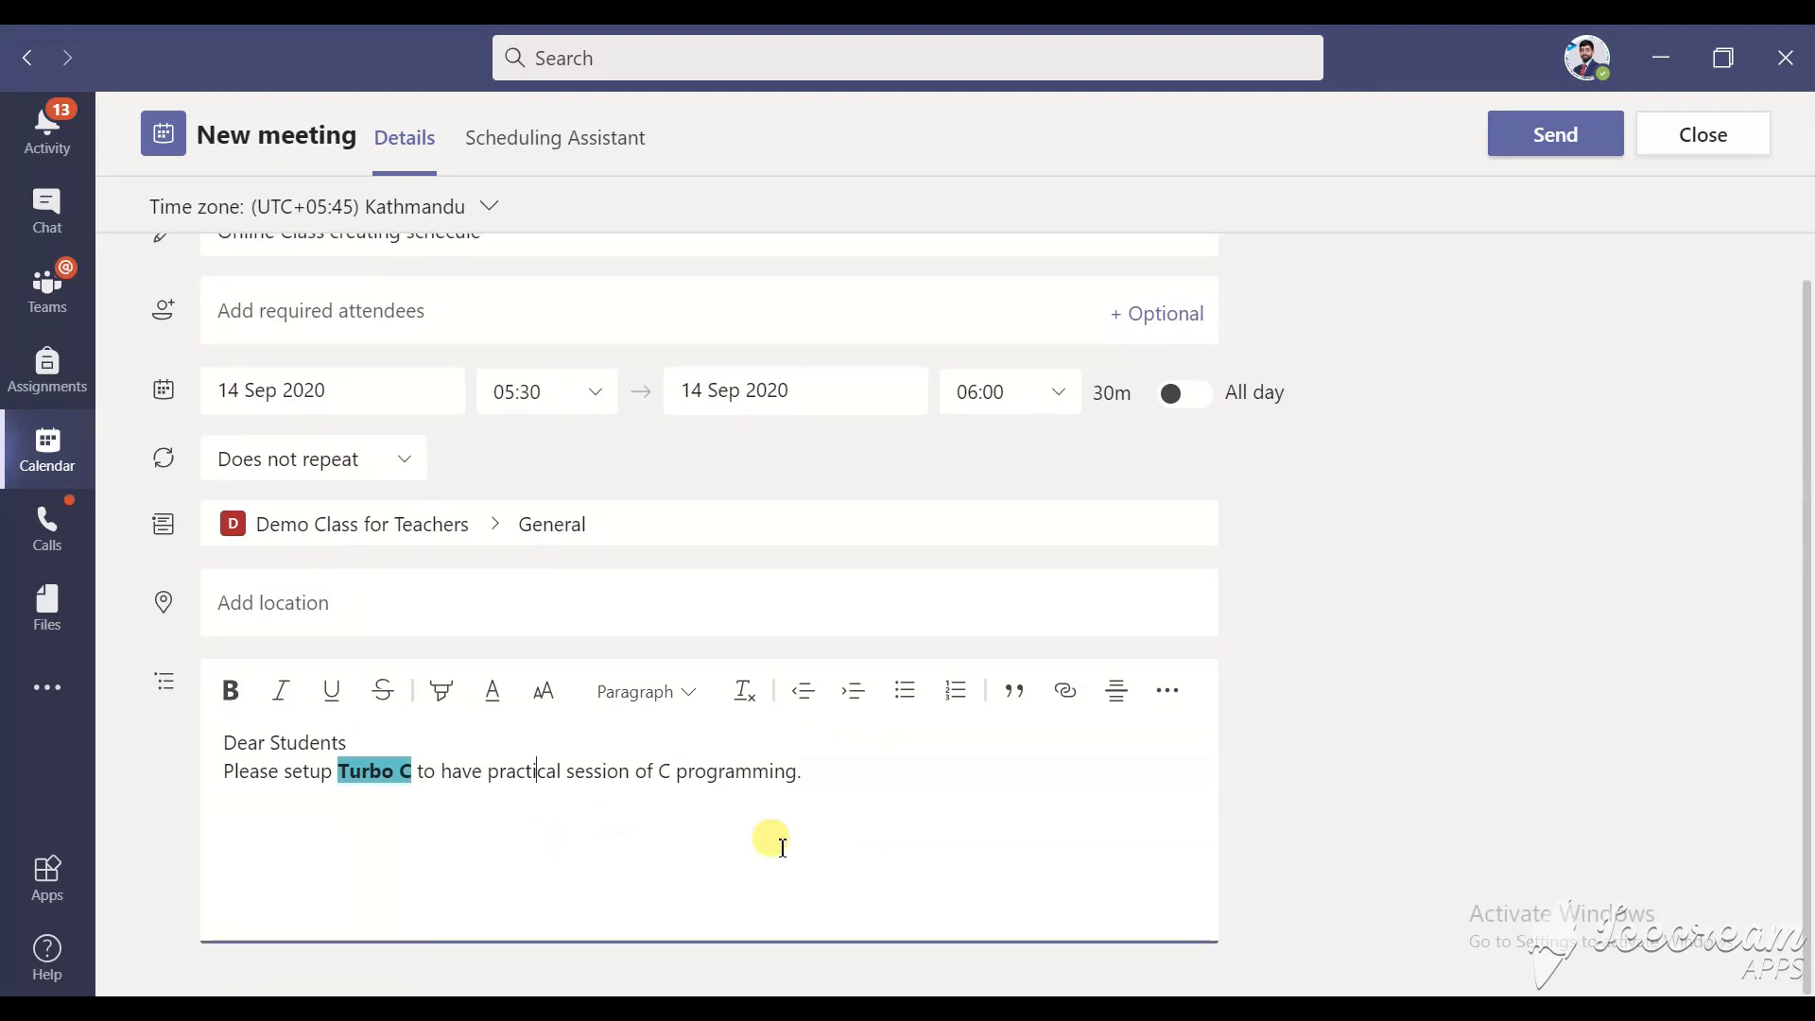
{"action": "left_click", "coordinate": [1558, 155]}
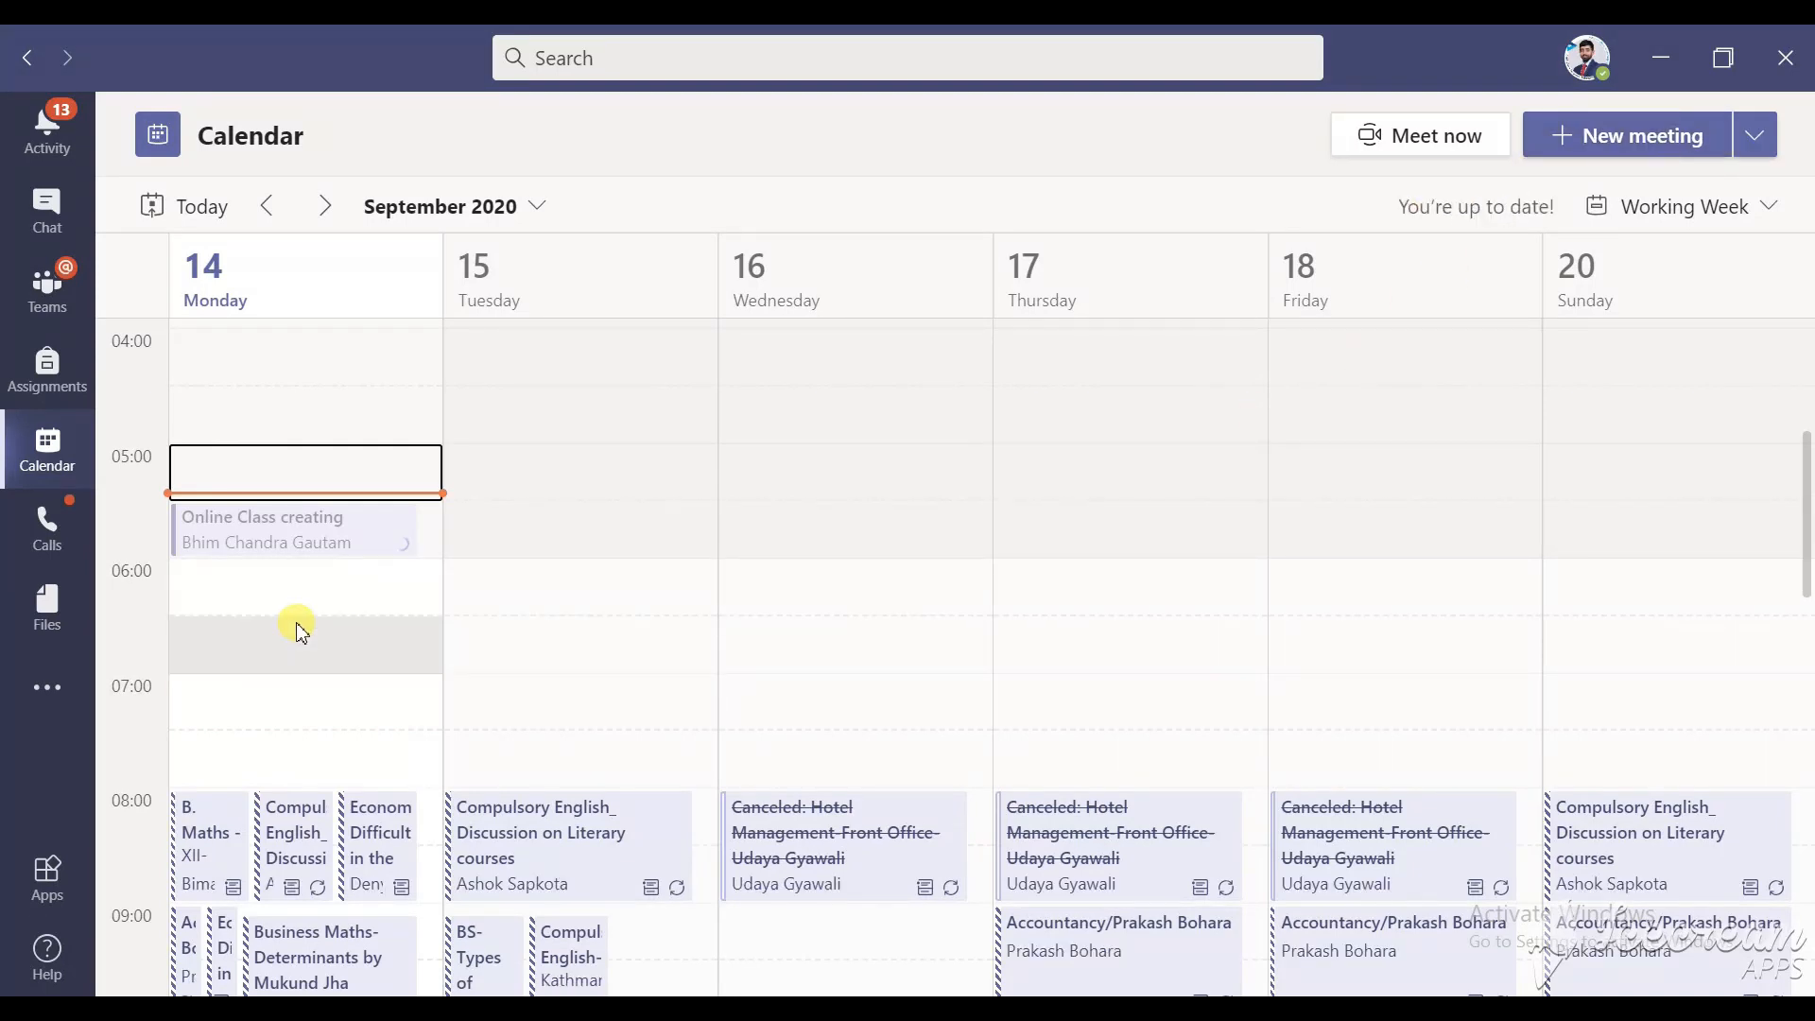
{"action": "left_click", "coordinate": [47, 300]}
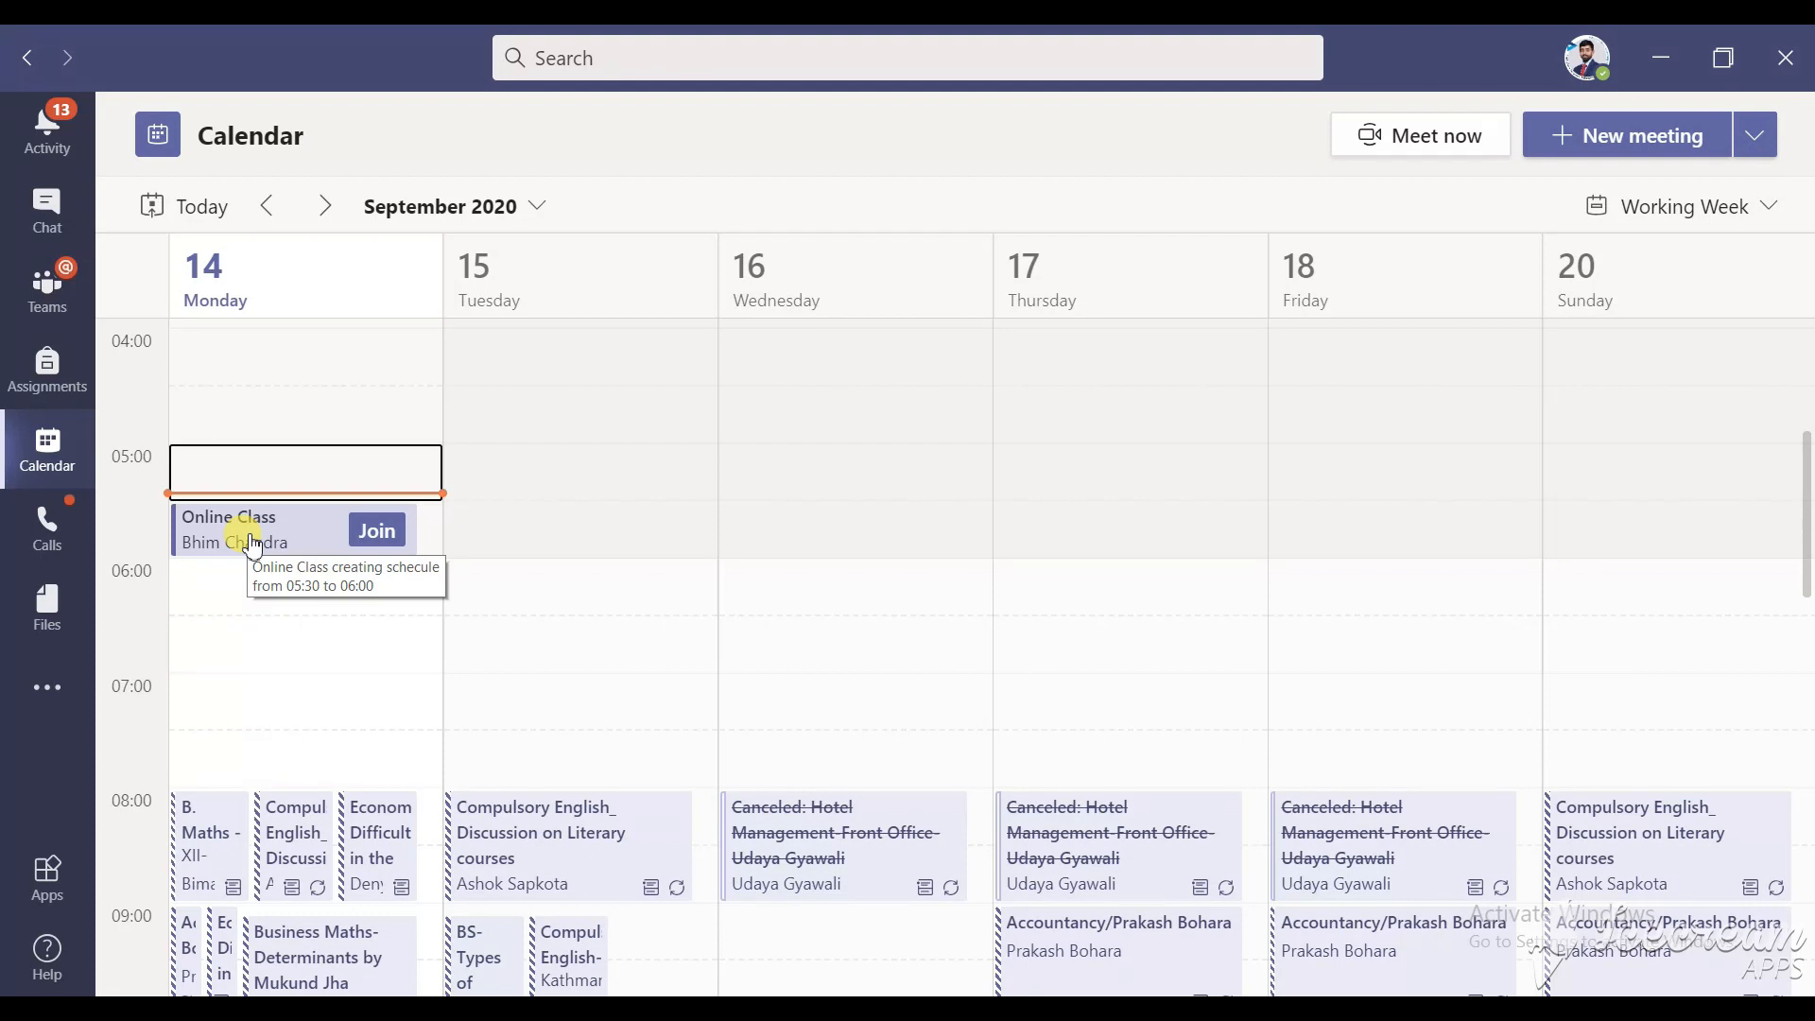
Step: Review the scheduled online class's details from the calendar and close them again
{"action": "double_click", "coordinate": [251, 545]}
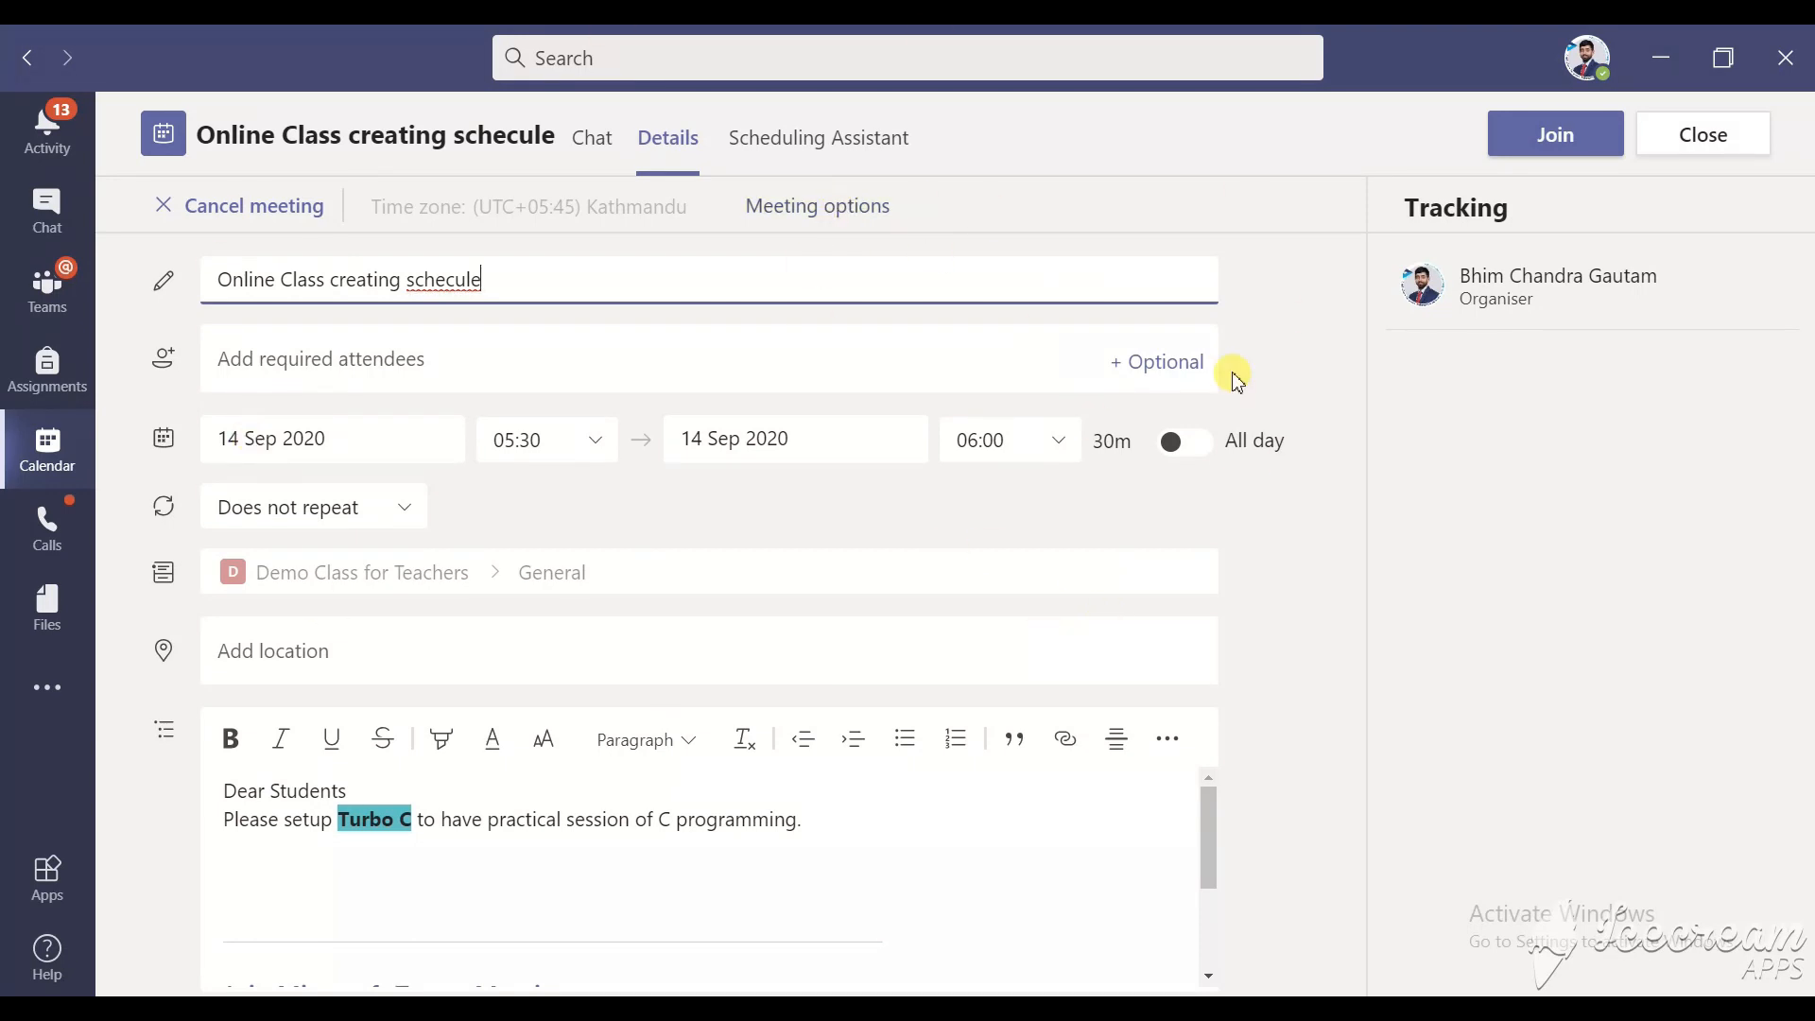
{"action": "left_click", "coordinate": [1677, 153]}
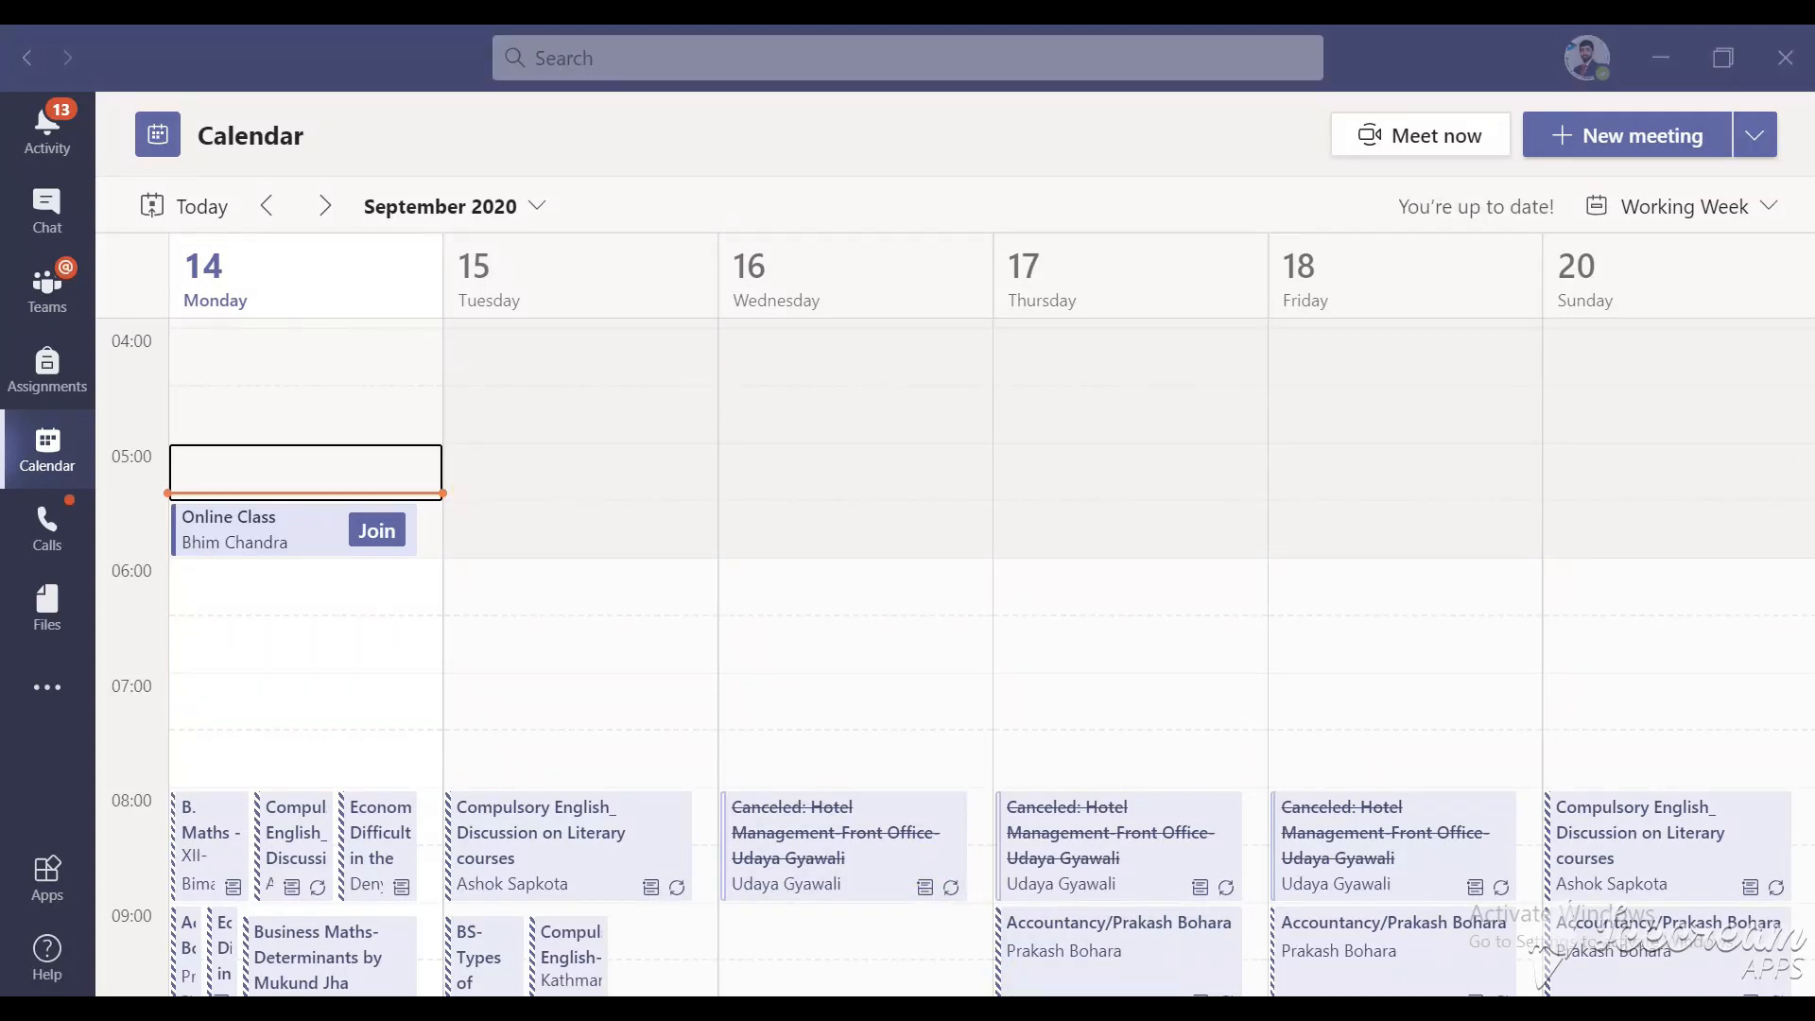
Step: Switch to the web browser and open the web version of Teams from the Office 365 home page
{"action": "key", "text": "alt+Tab"}
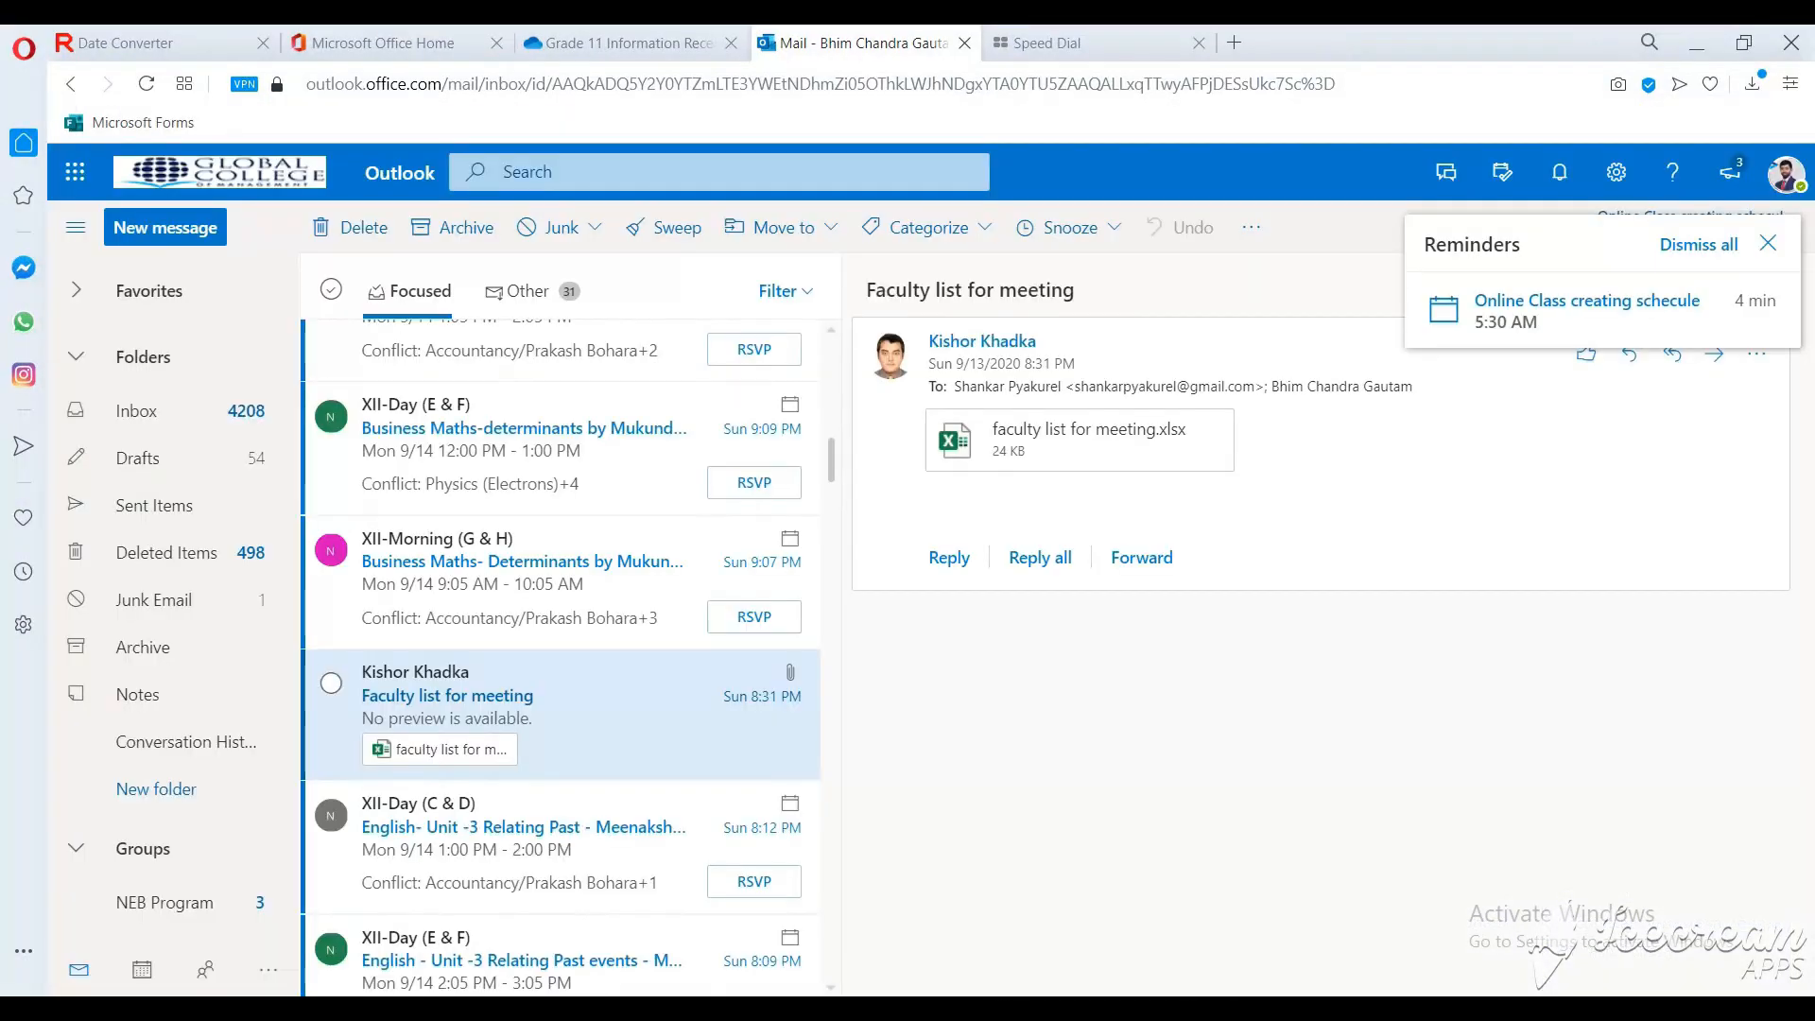
{"action": "left_click", "coordinate": [383, 45]}
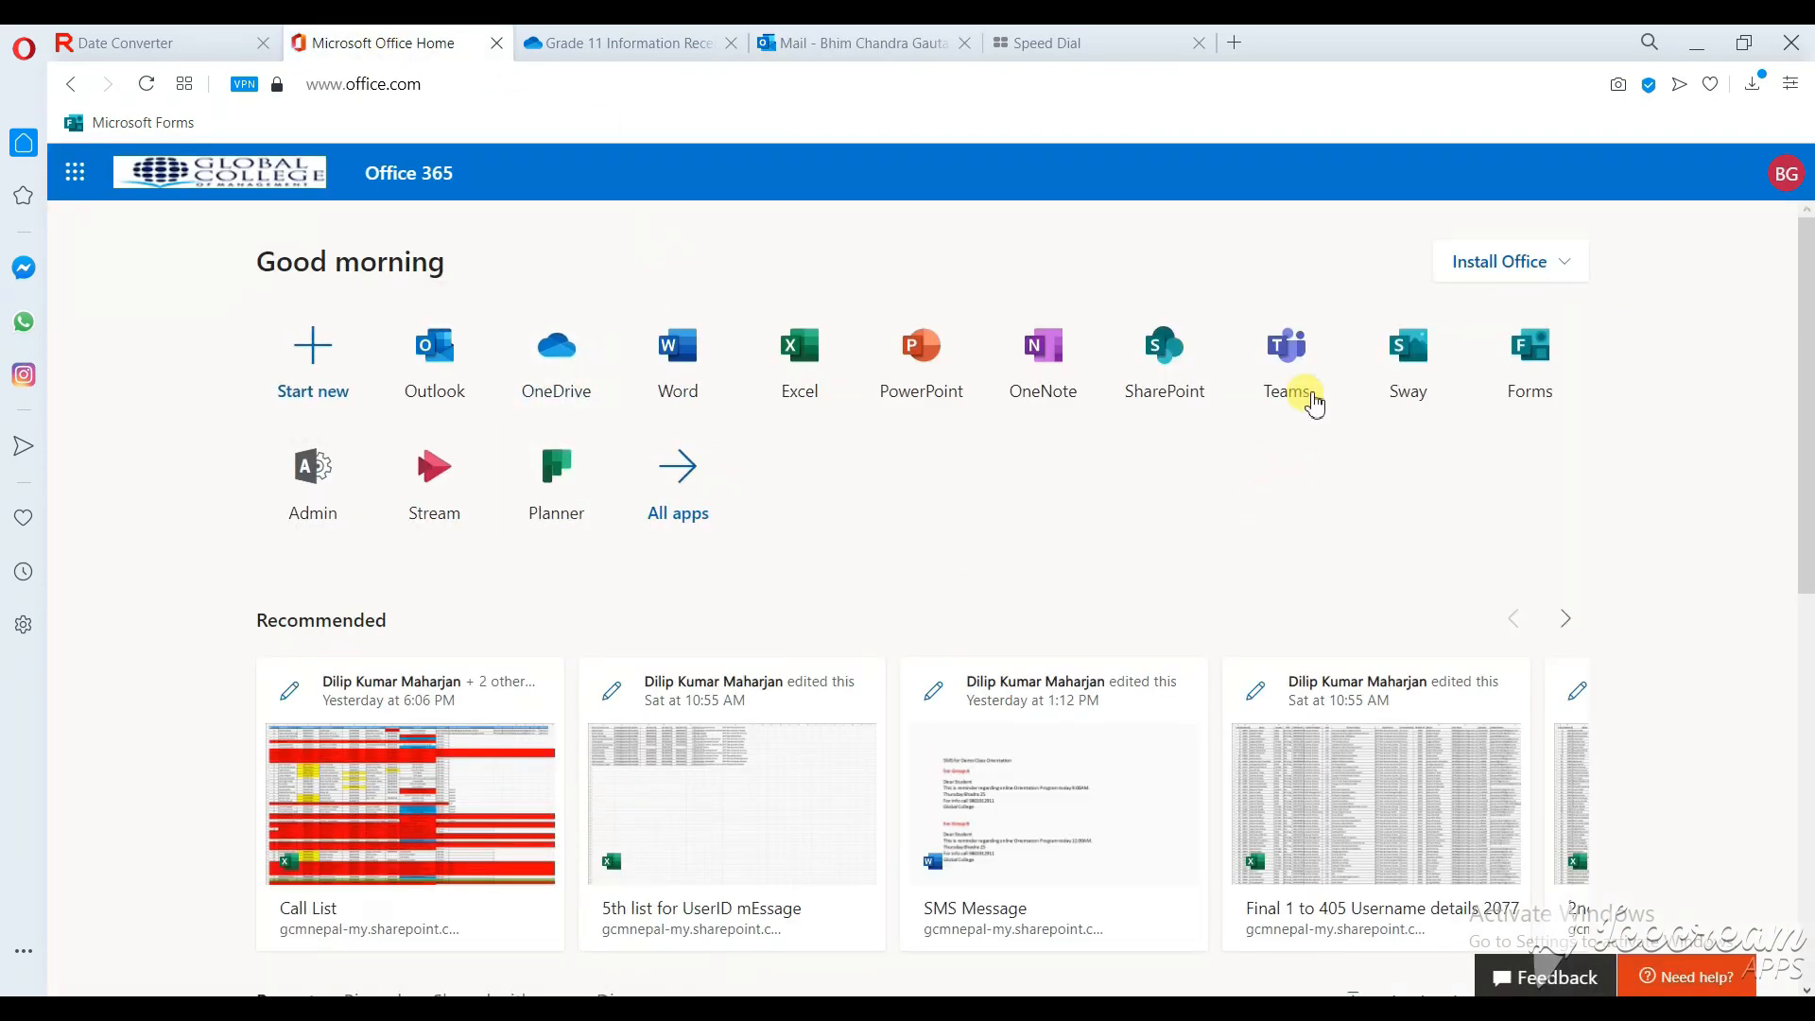
{"action": "left_click", "coordinate": [1302, 355]}
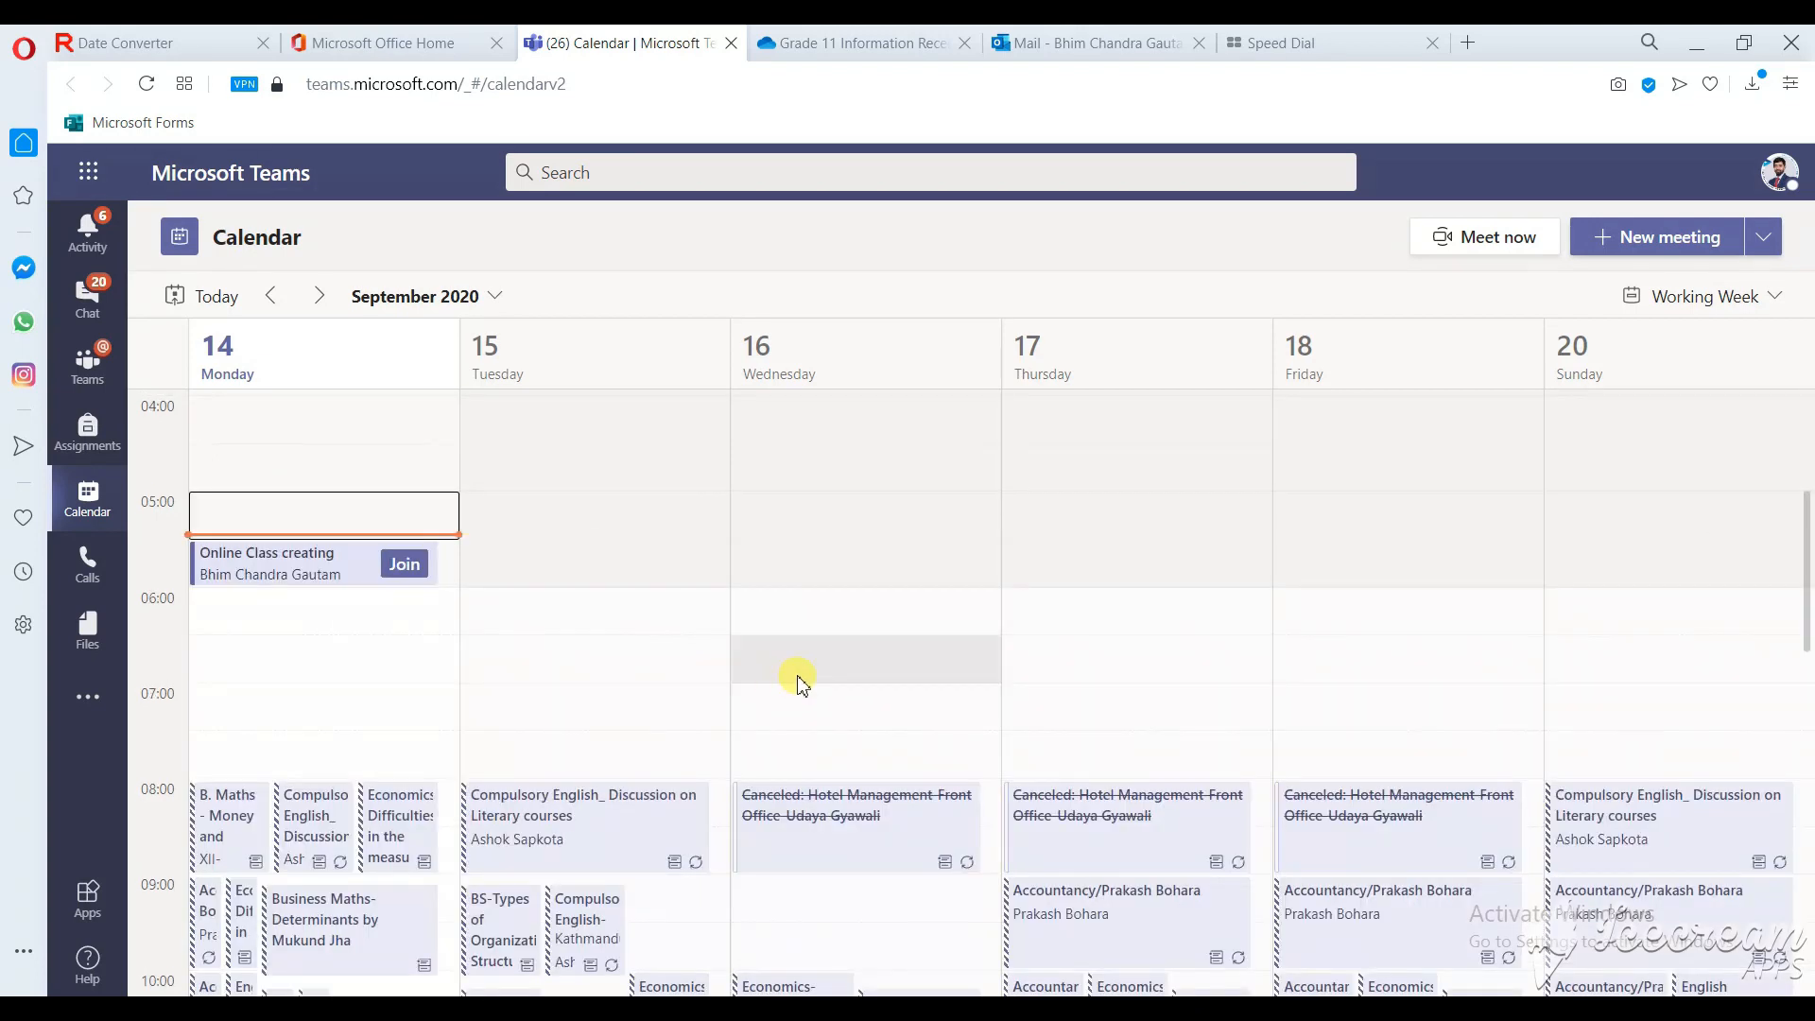
Step: Open the 05:30 online class meeting from the web calendar and examine its date, time and meeting options
{"action": "left_click", "coordinate": [269, 572]}
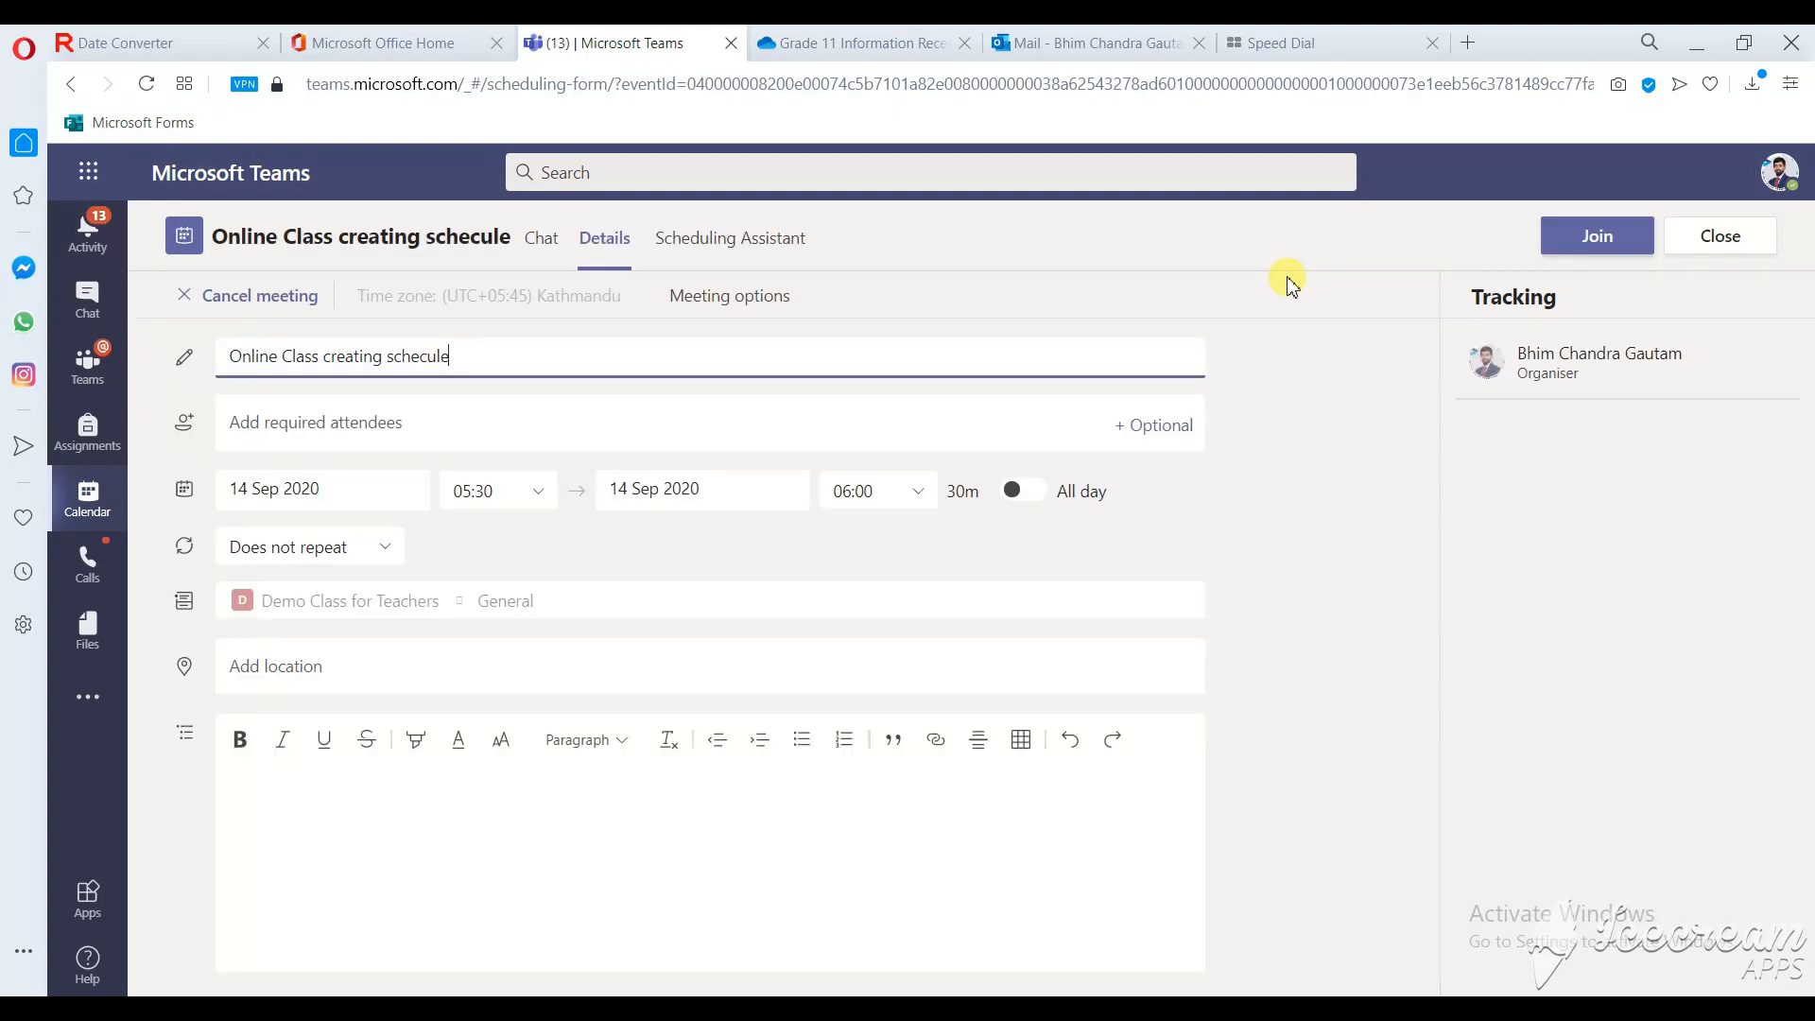
{"action": "left_click", "coordinate": [749, 299]}
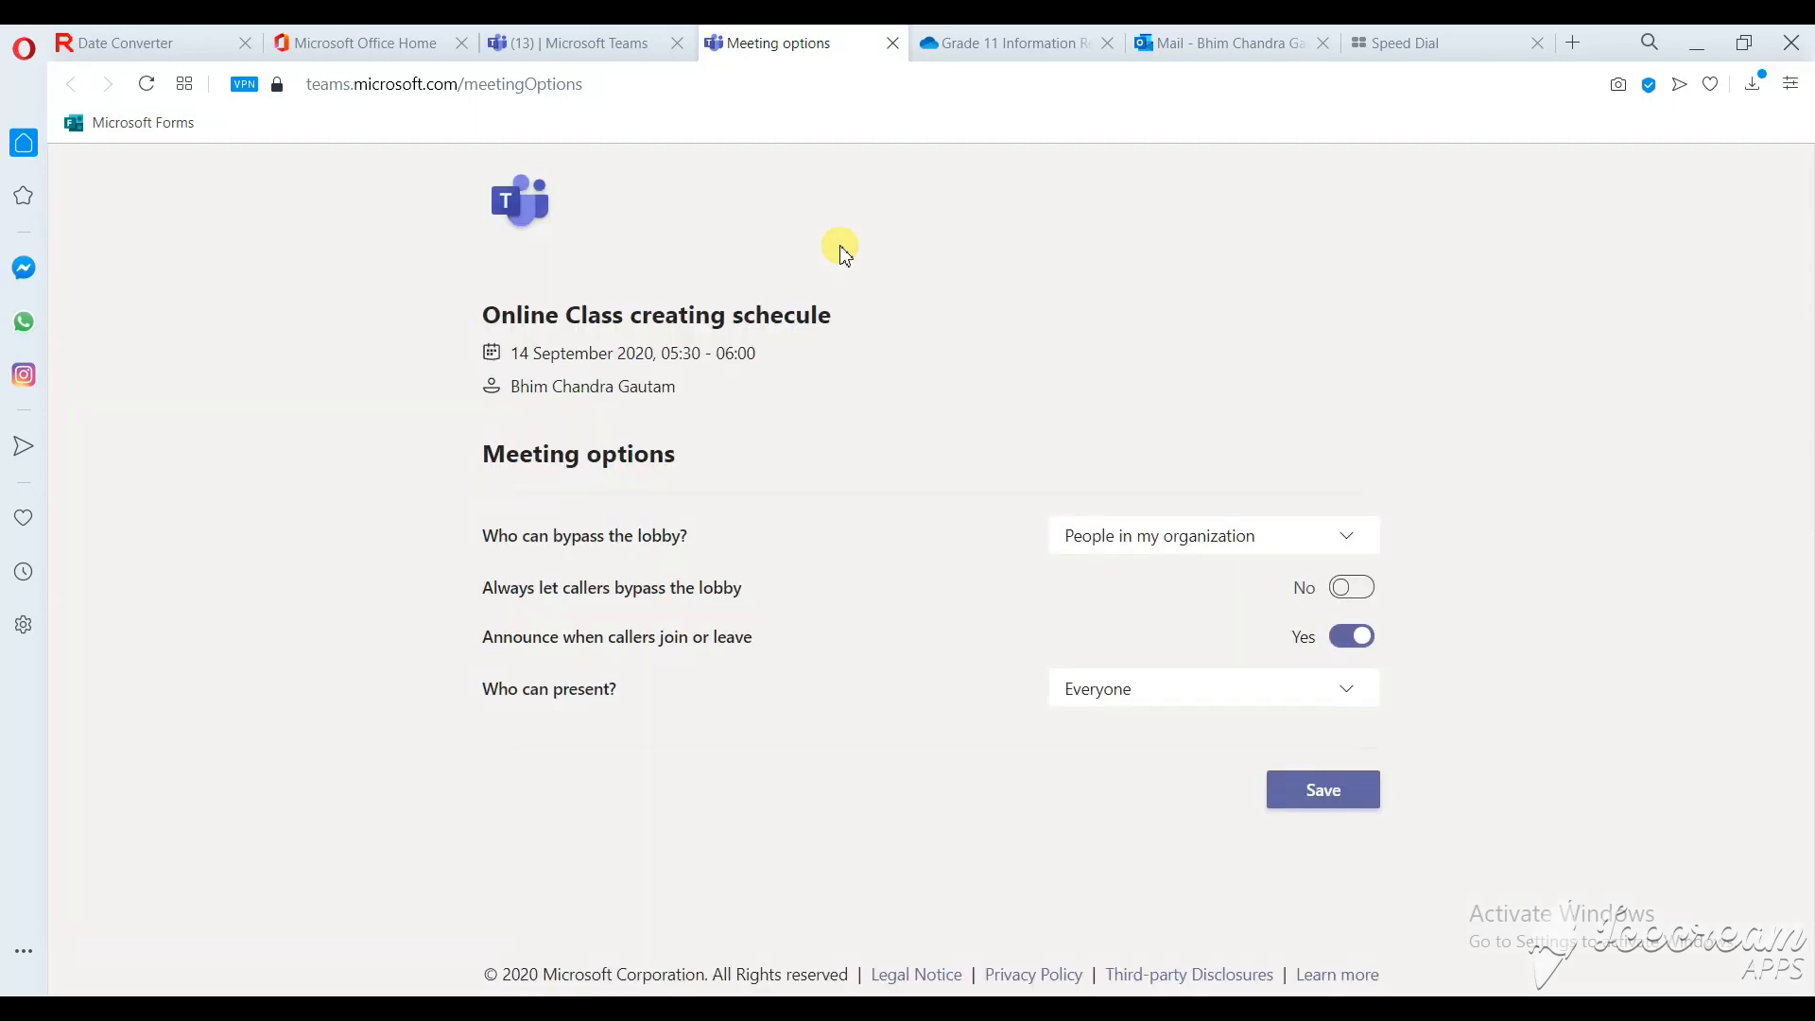
{"action": "left_click_drag", "start_coordinate": [520, 359], "coordinate": [755, 333]}
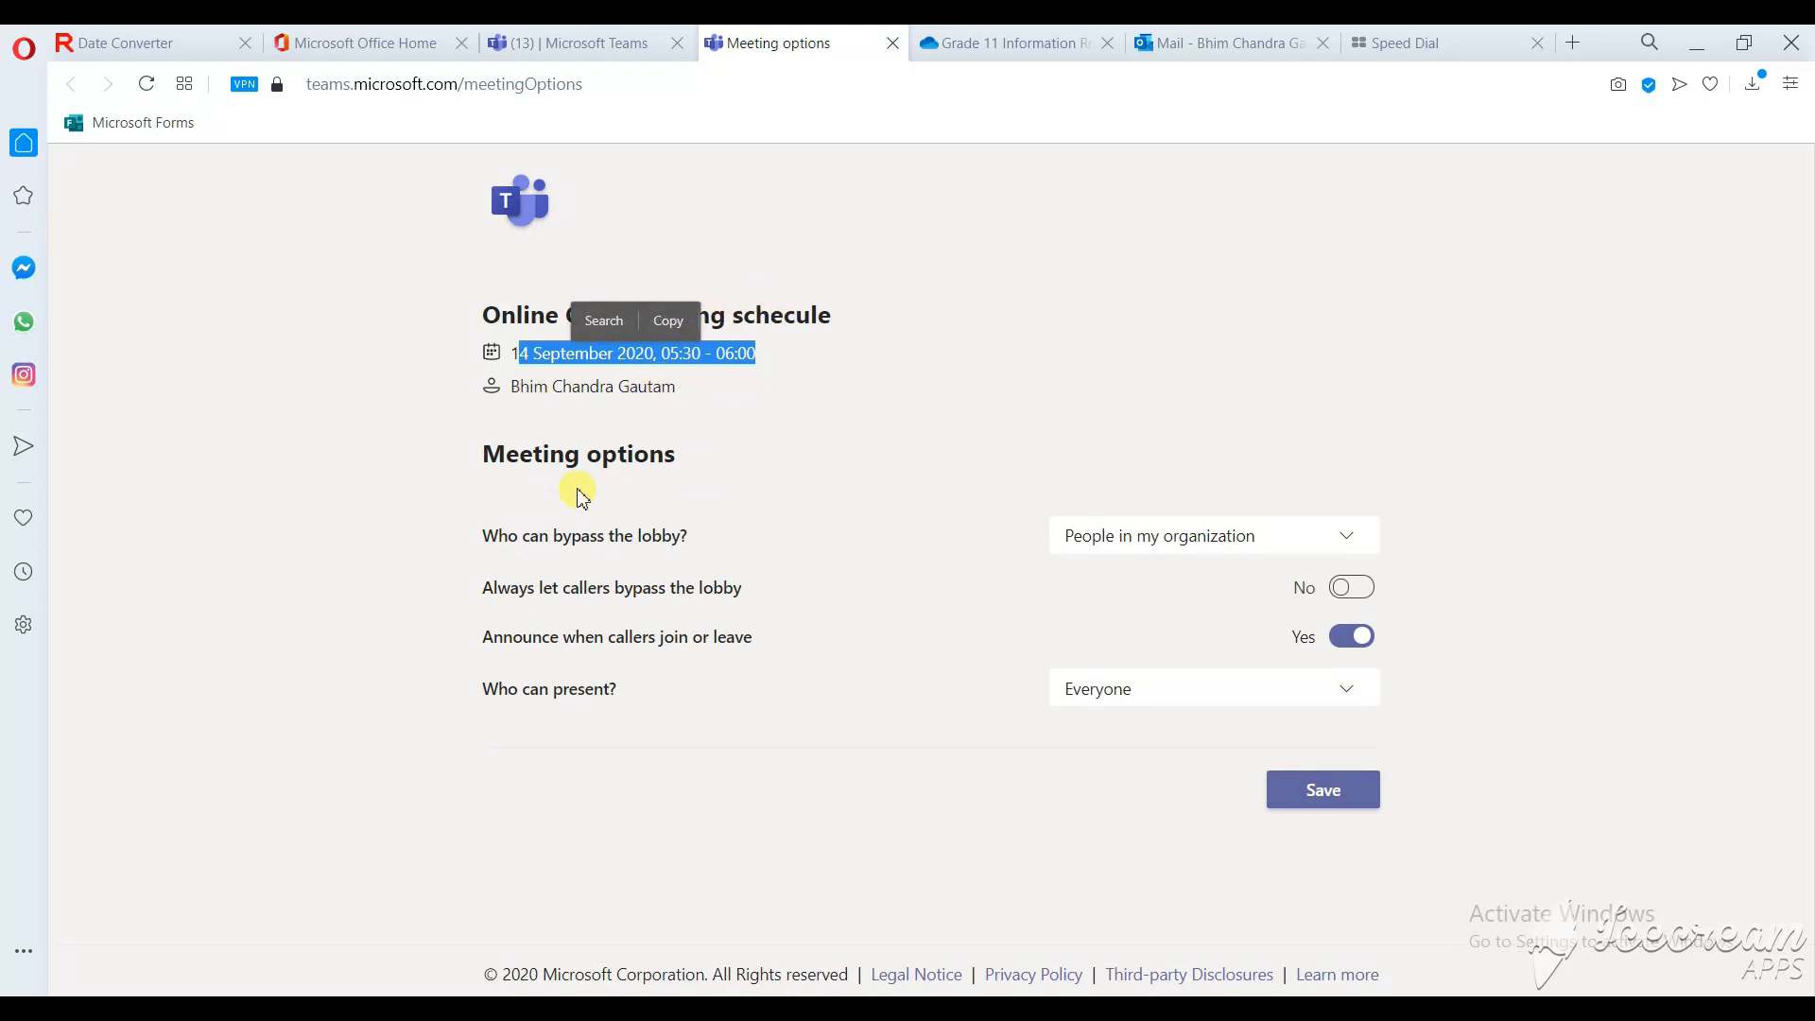
{"action": "left_click_drag", "start_coordinate": [487, 457], "coordinate": [689, 453]}
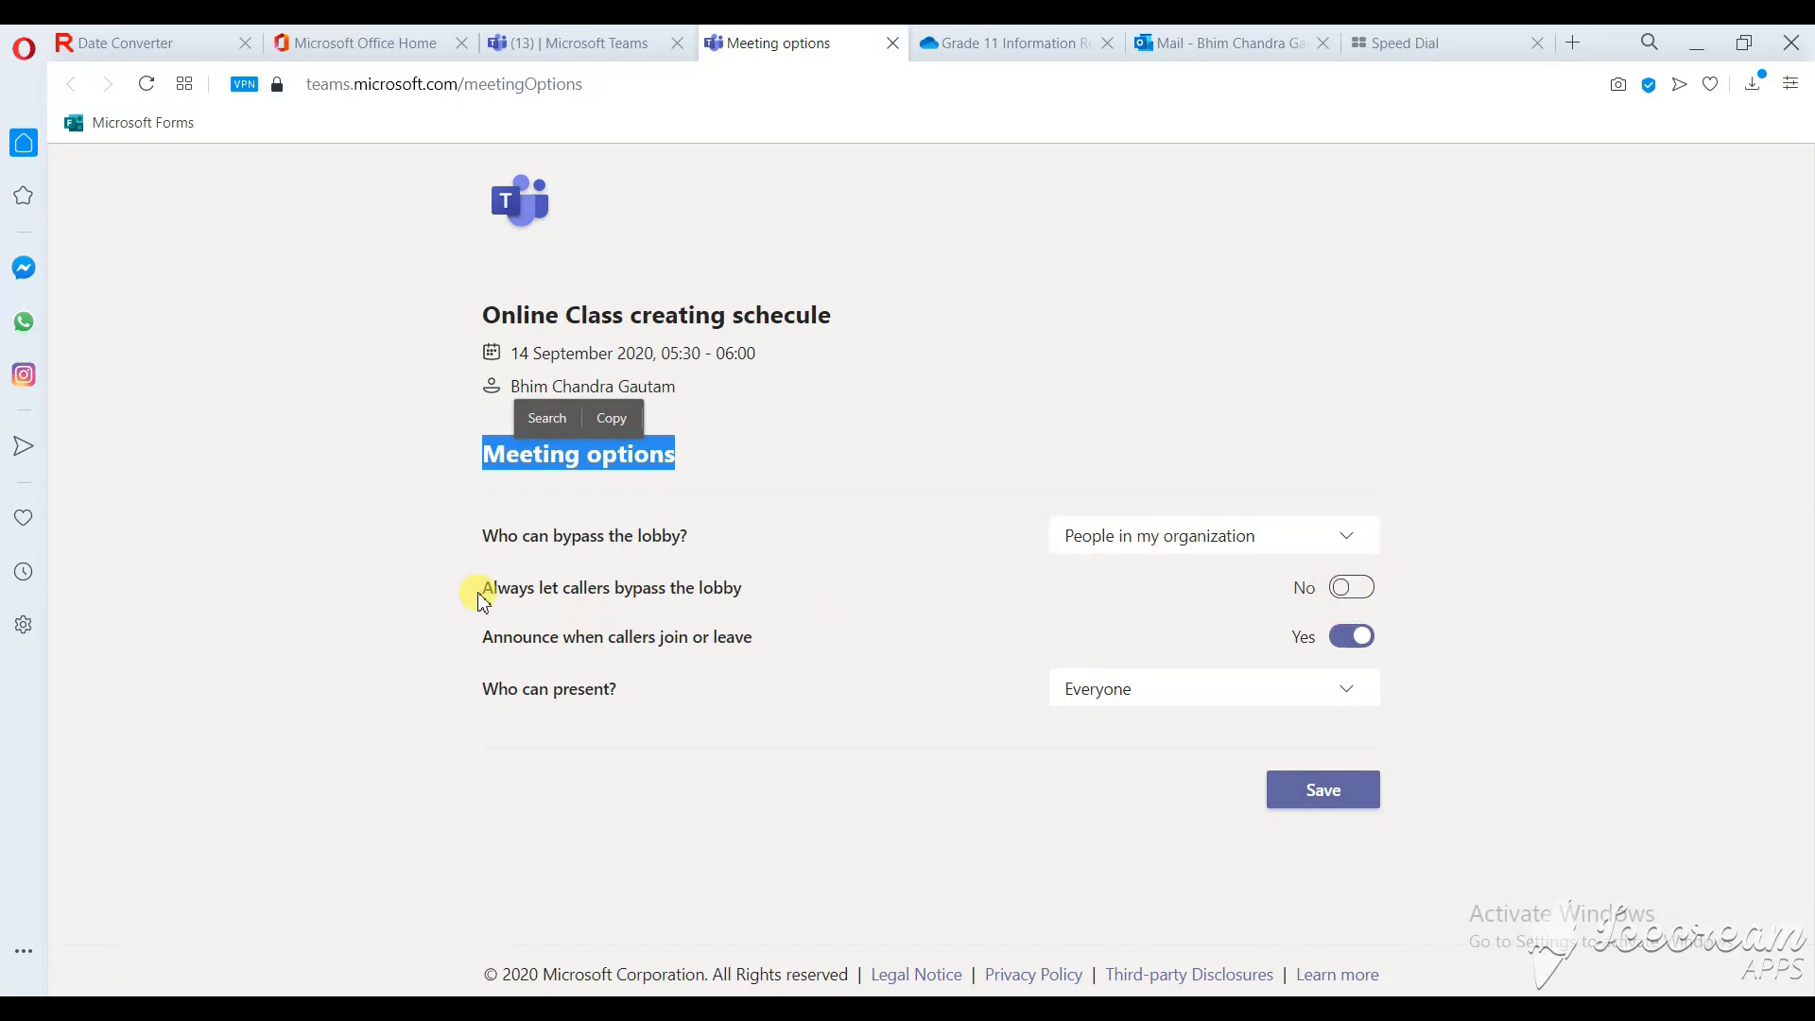
Step: Turn off the announcement when callers join or leave, limit presenting to Only me, and save the meeting options
{"action": "left_click_drag", "start_coordinate": [488, 594], "coordinate": [751, 596]}
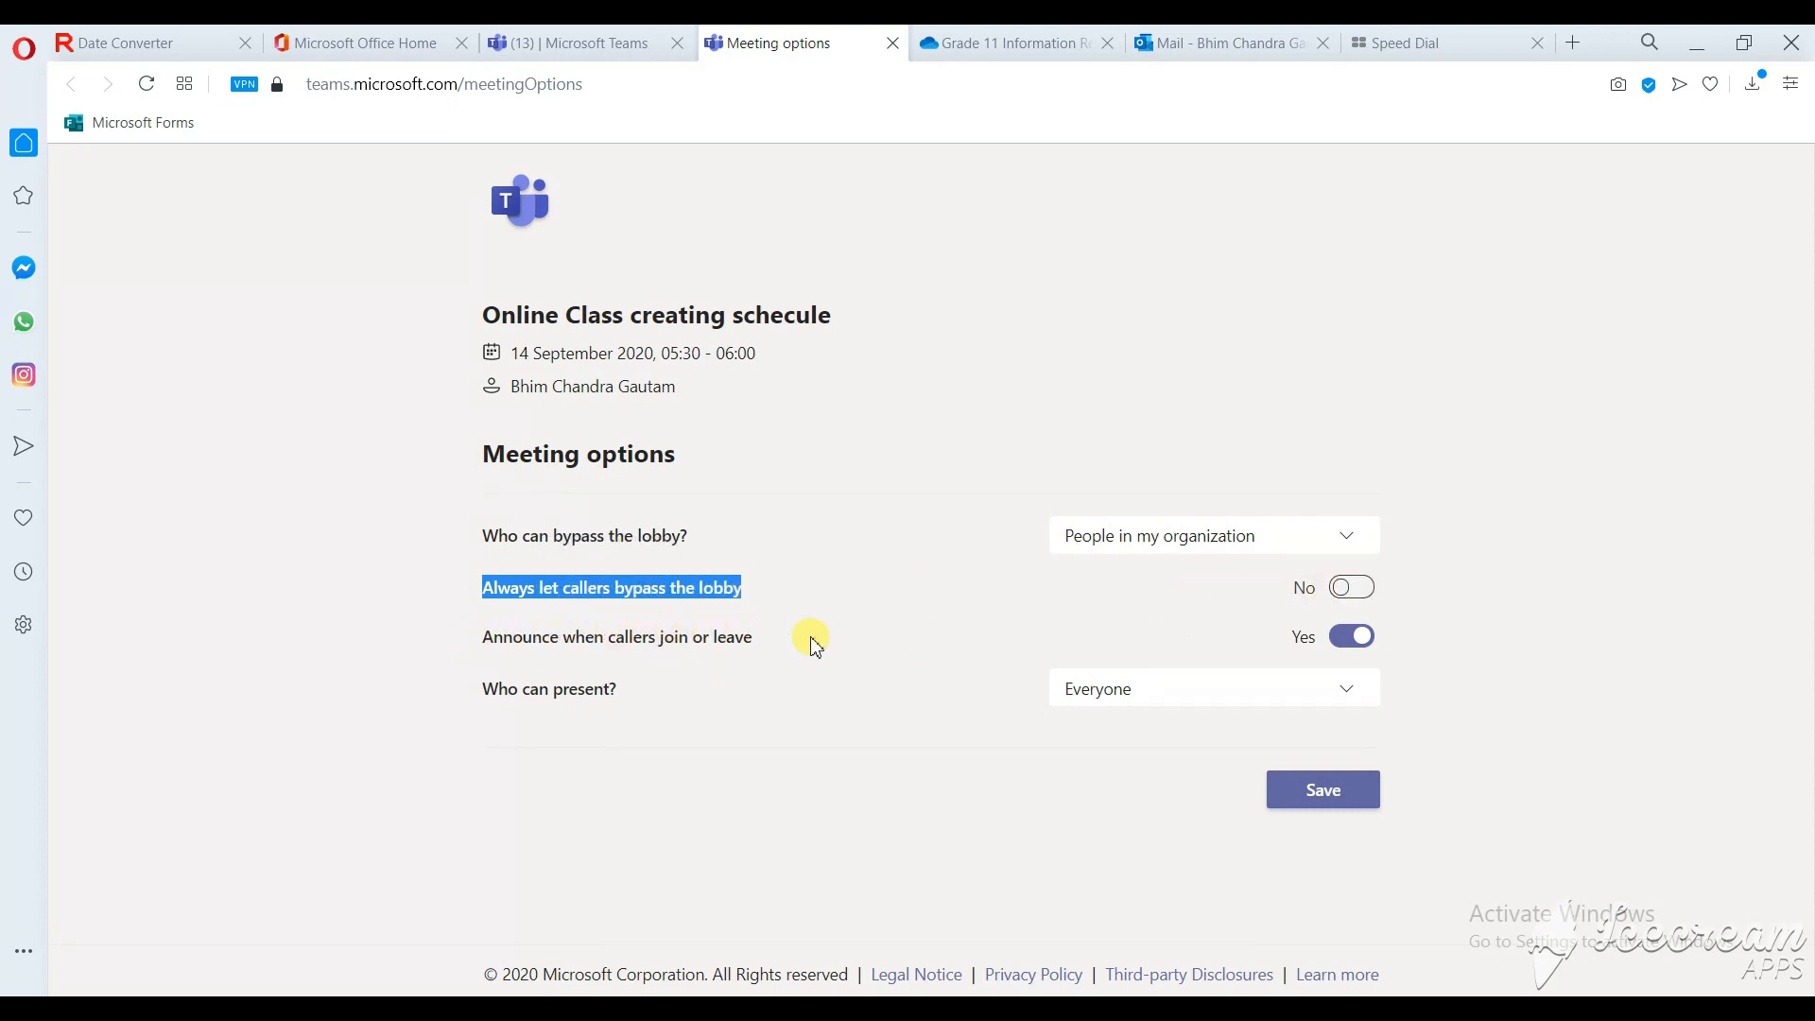
{"action": "double_click", "coordinate": [1343, 643]}
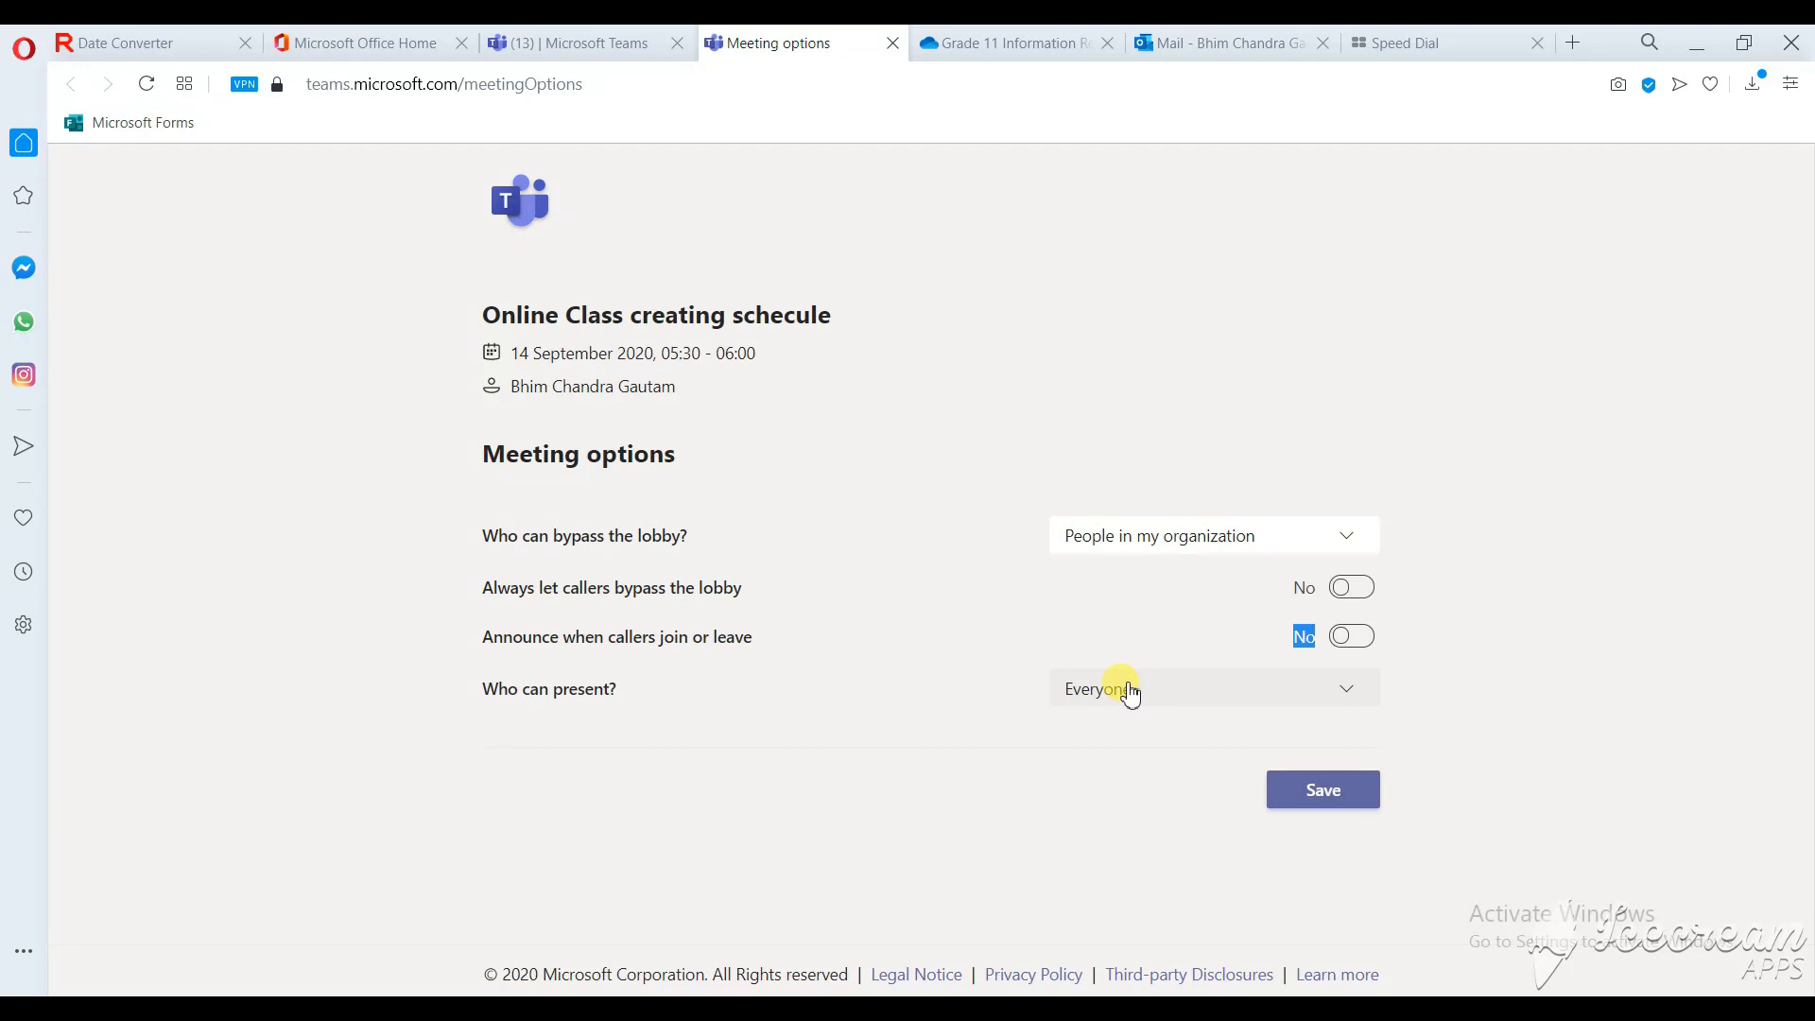
{"action": "left_click", "coordinate": [1175, 699]}
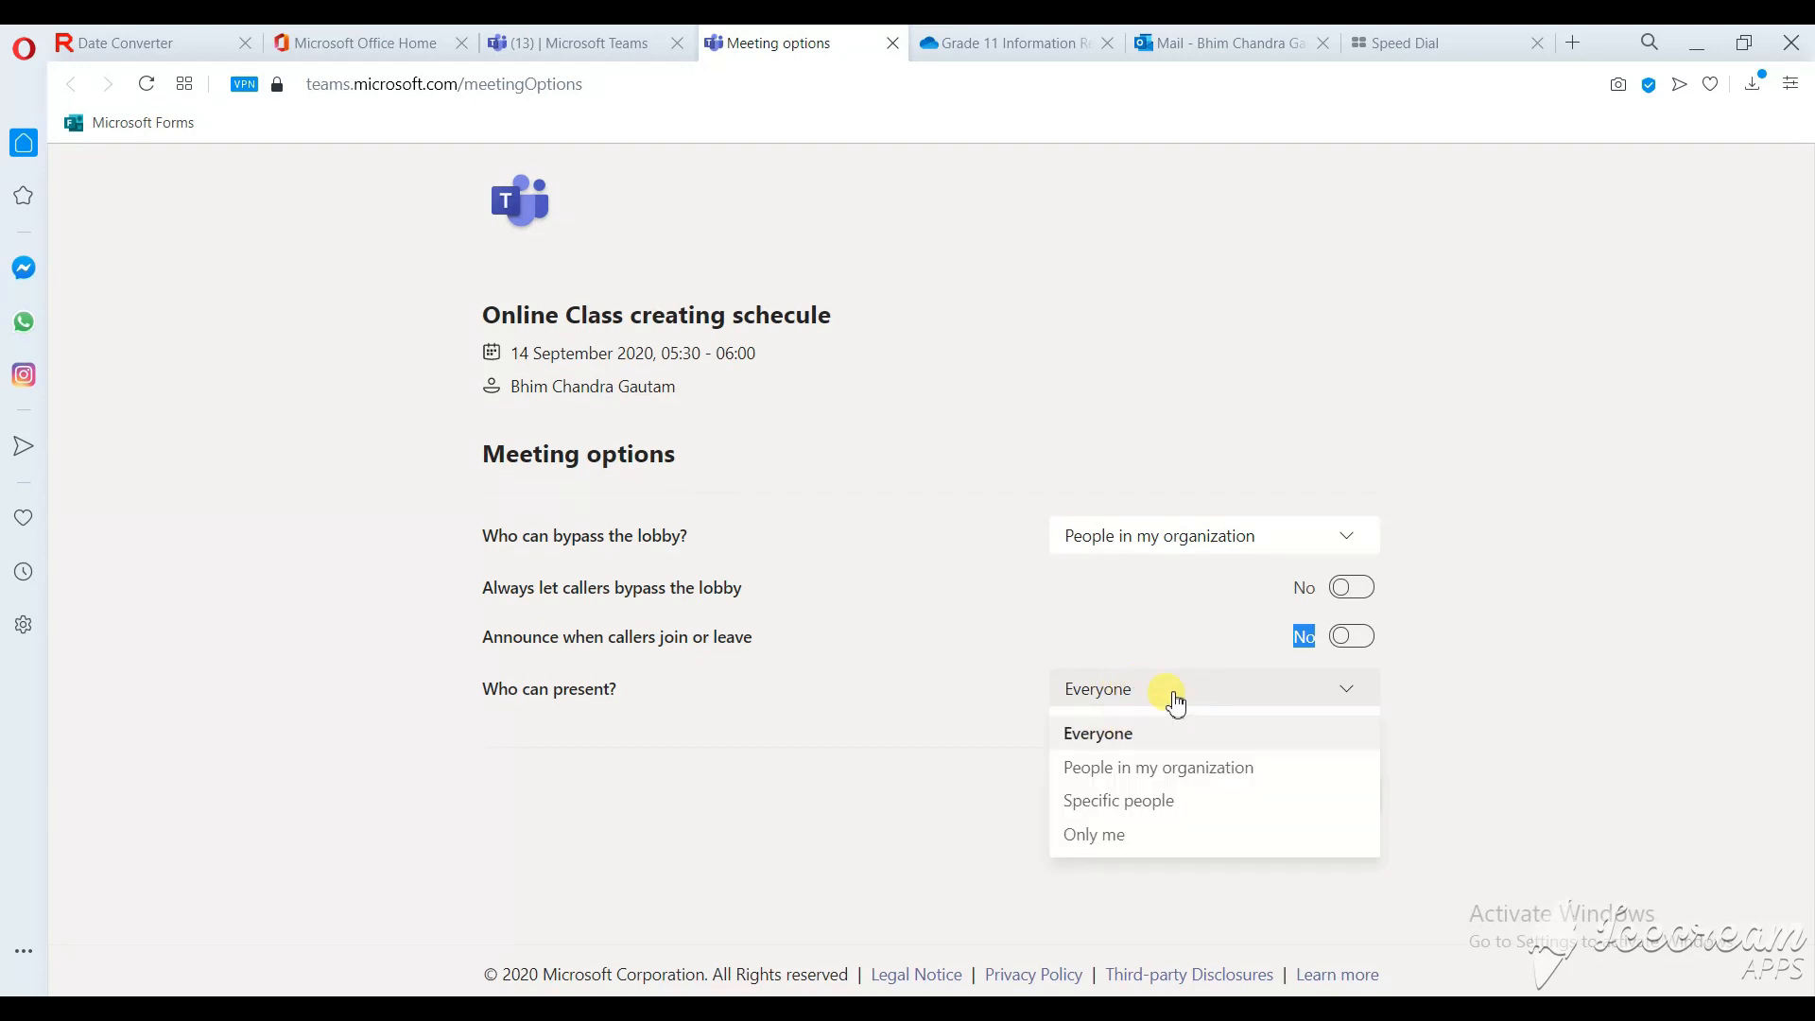
{"action": "left_click", "coordinate": [1122, 833]}
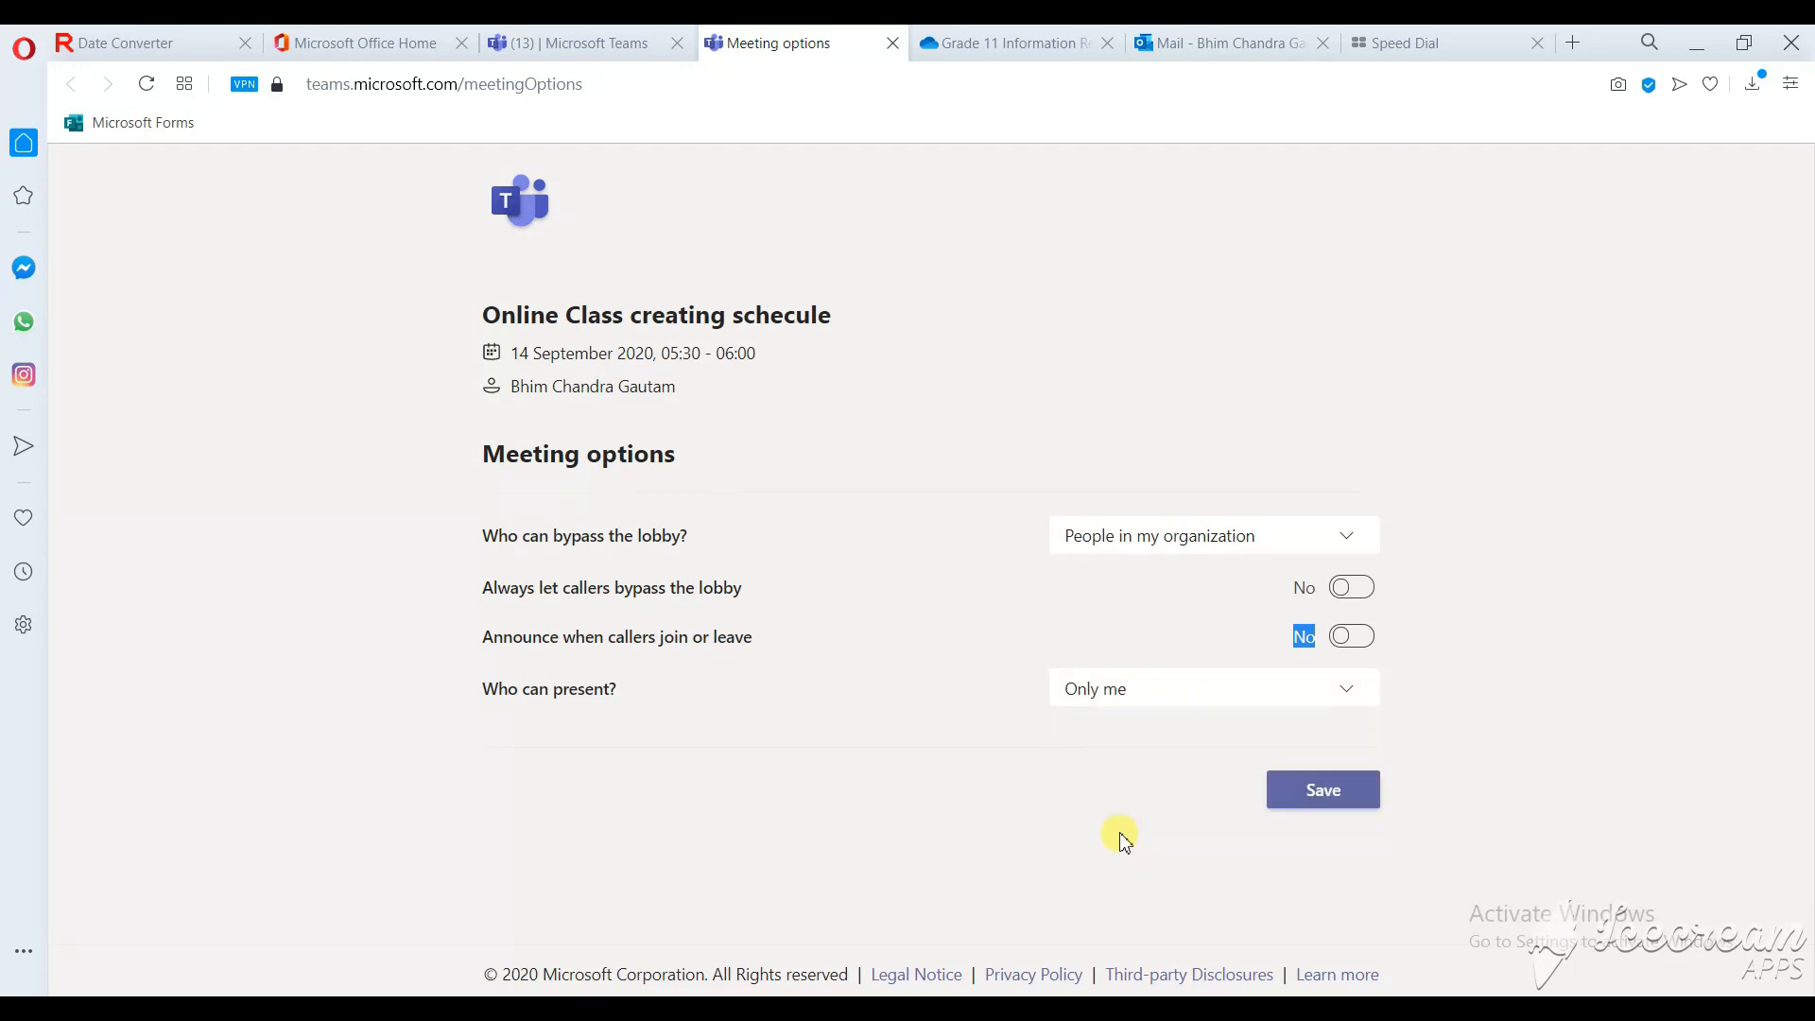
{"action": "left_click", "coordinate": [1316, 794]}
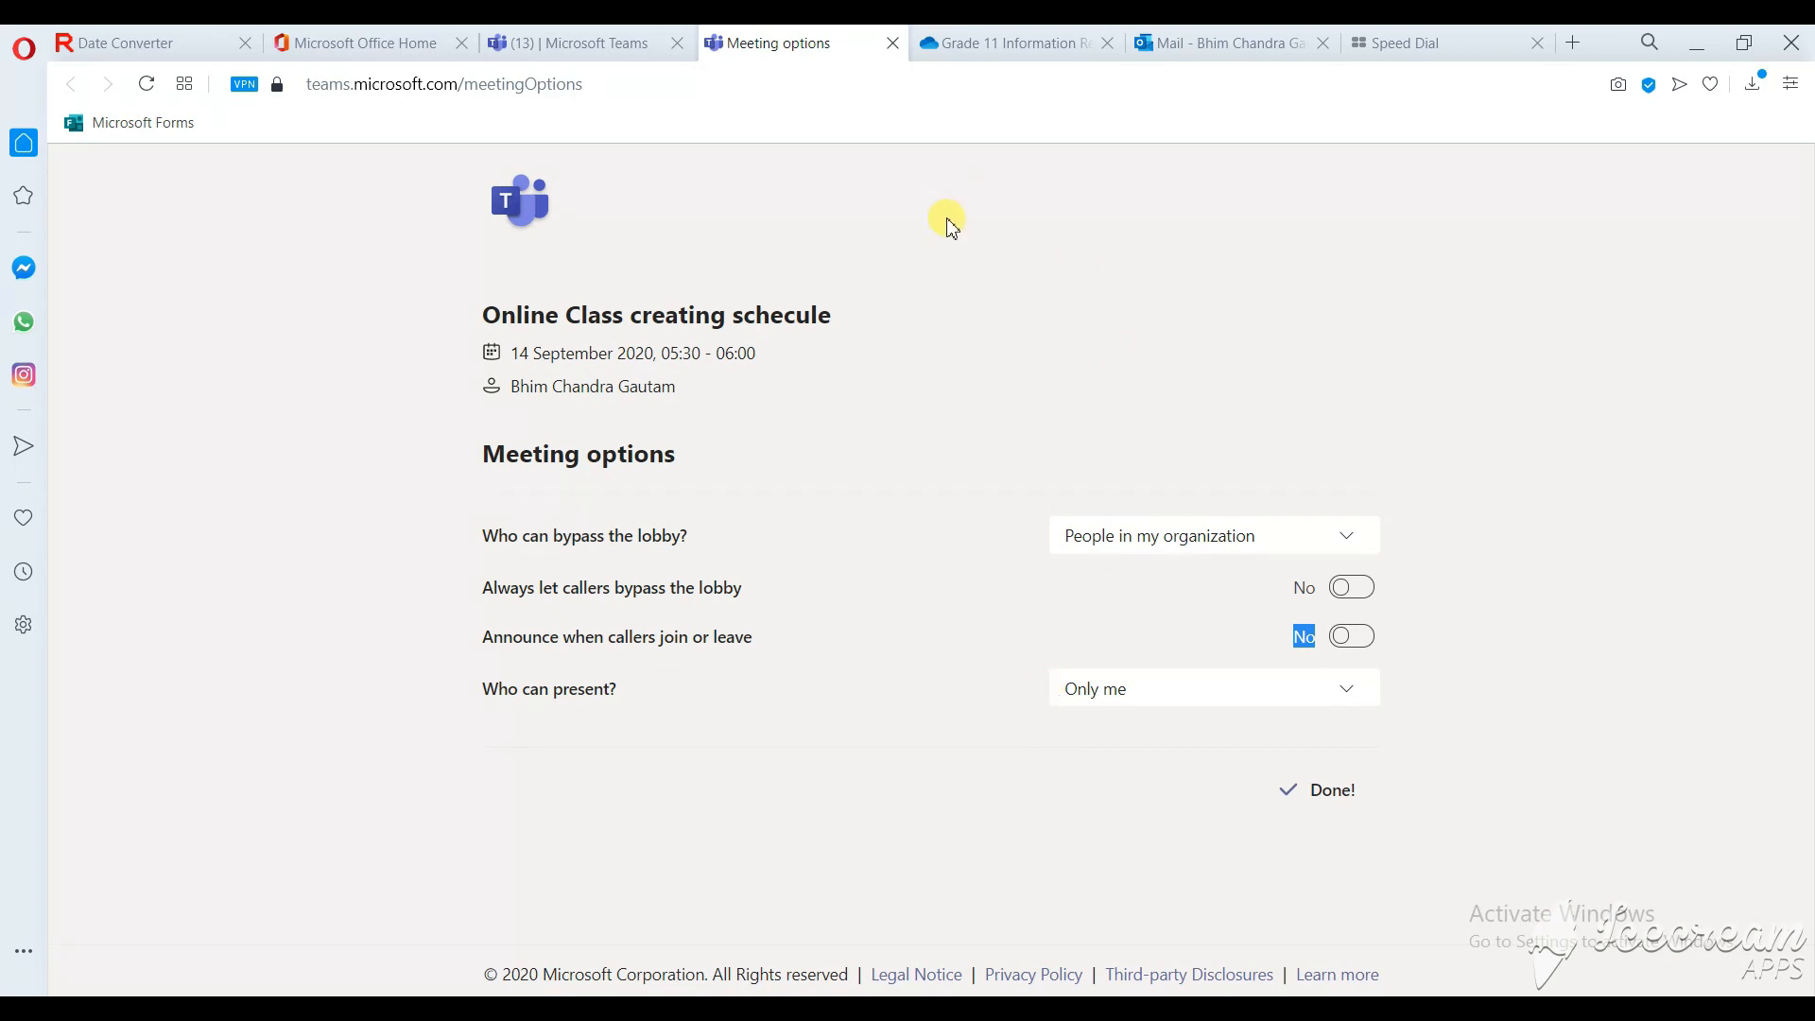
Step: Close the meeting options and the meeting details, and return to the Teams desktop app
{"action": "left_click", "coordinate": [892, 43]}
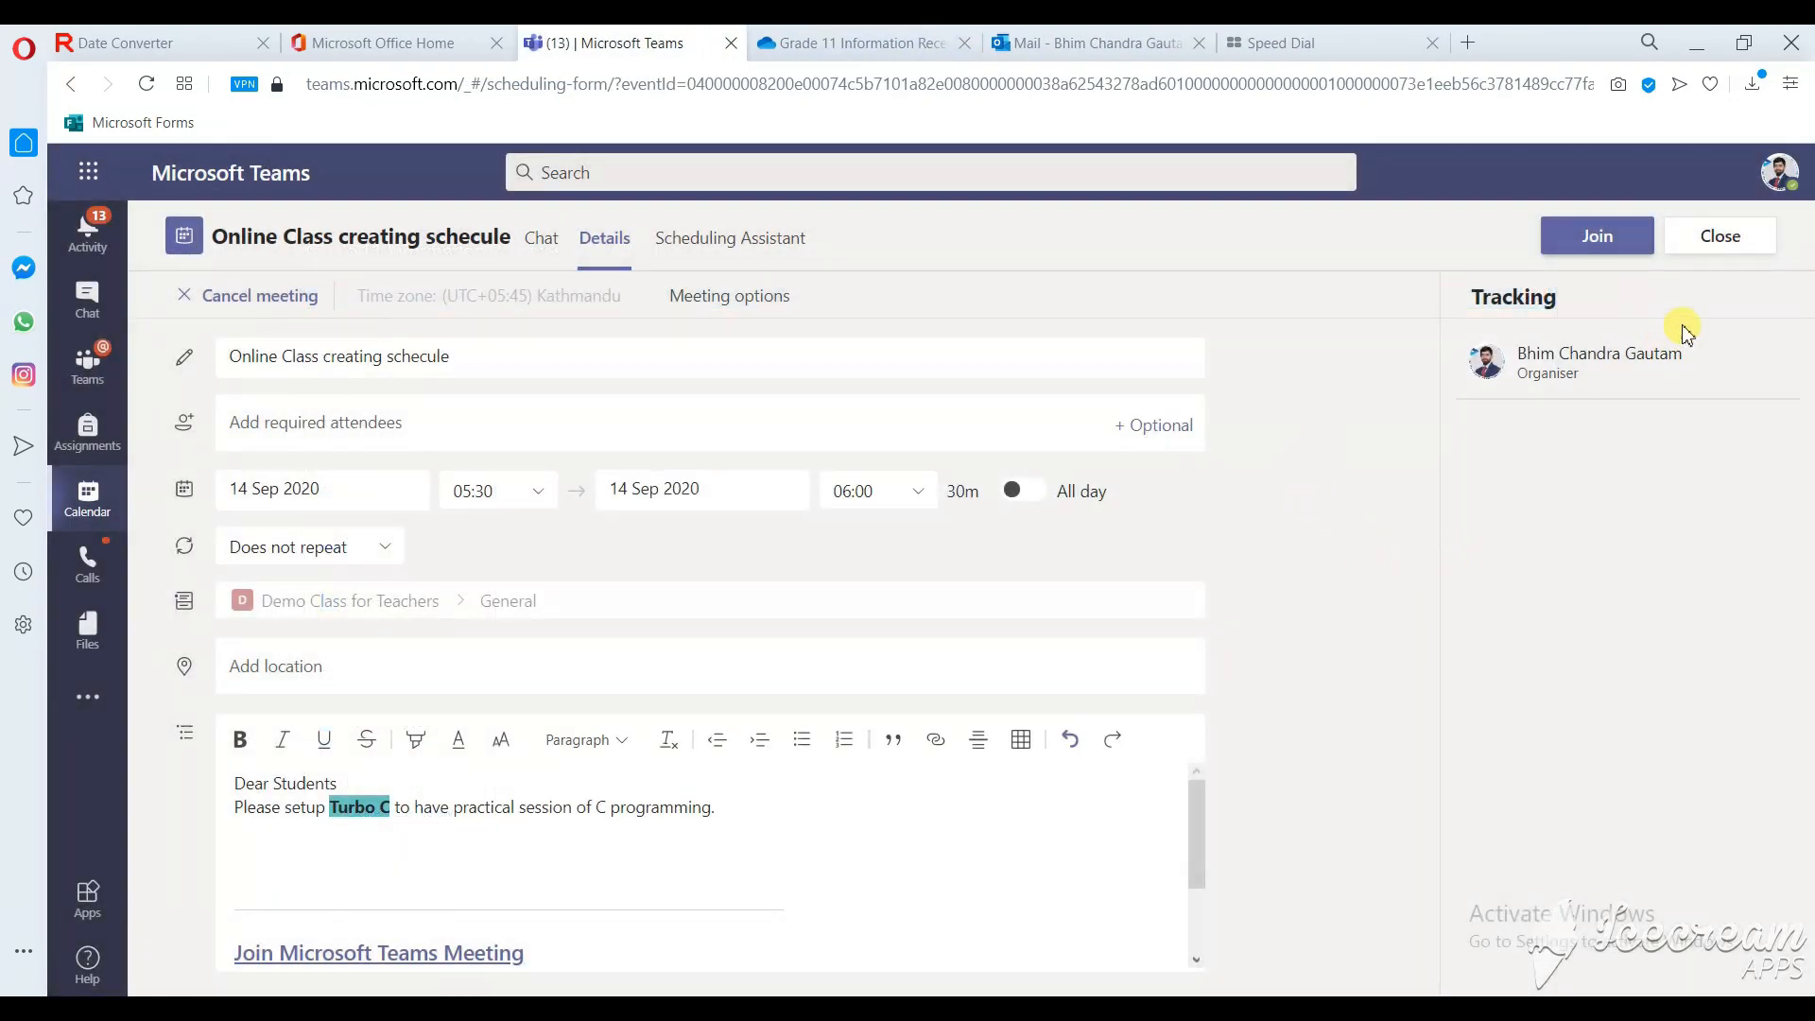
{"action": "left_click", "coordinate": [1720, 236]}
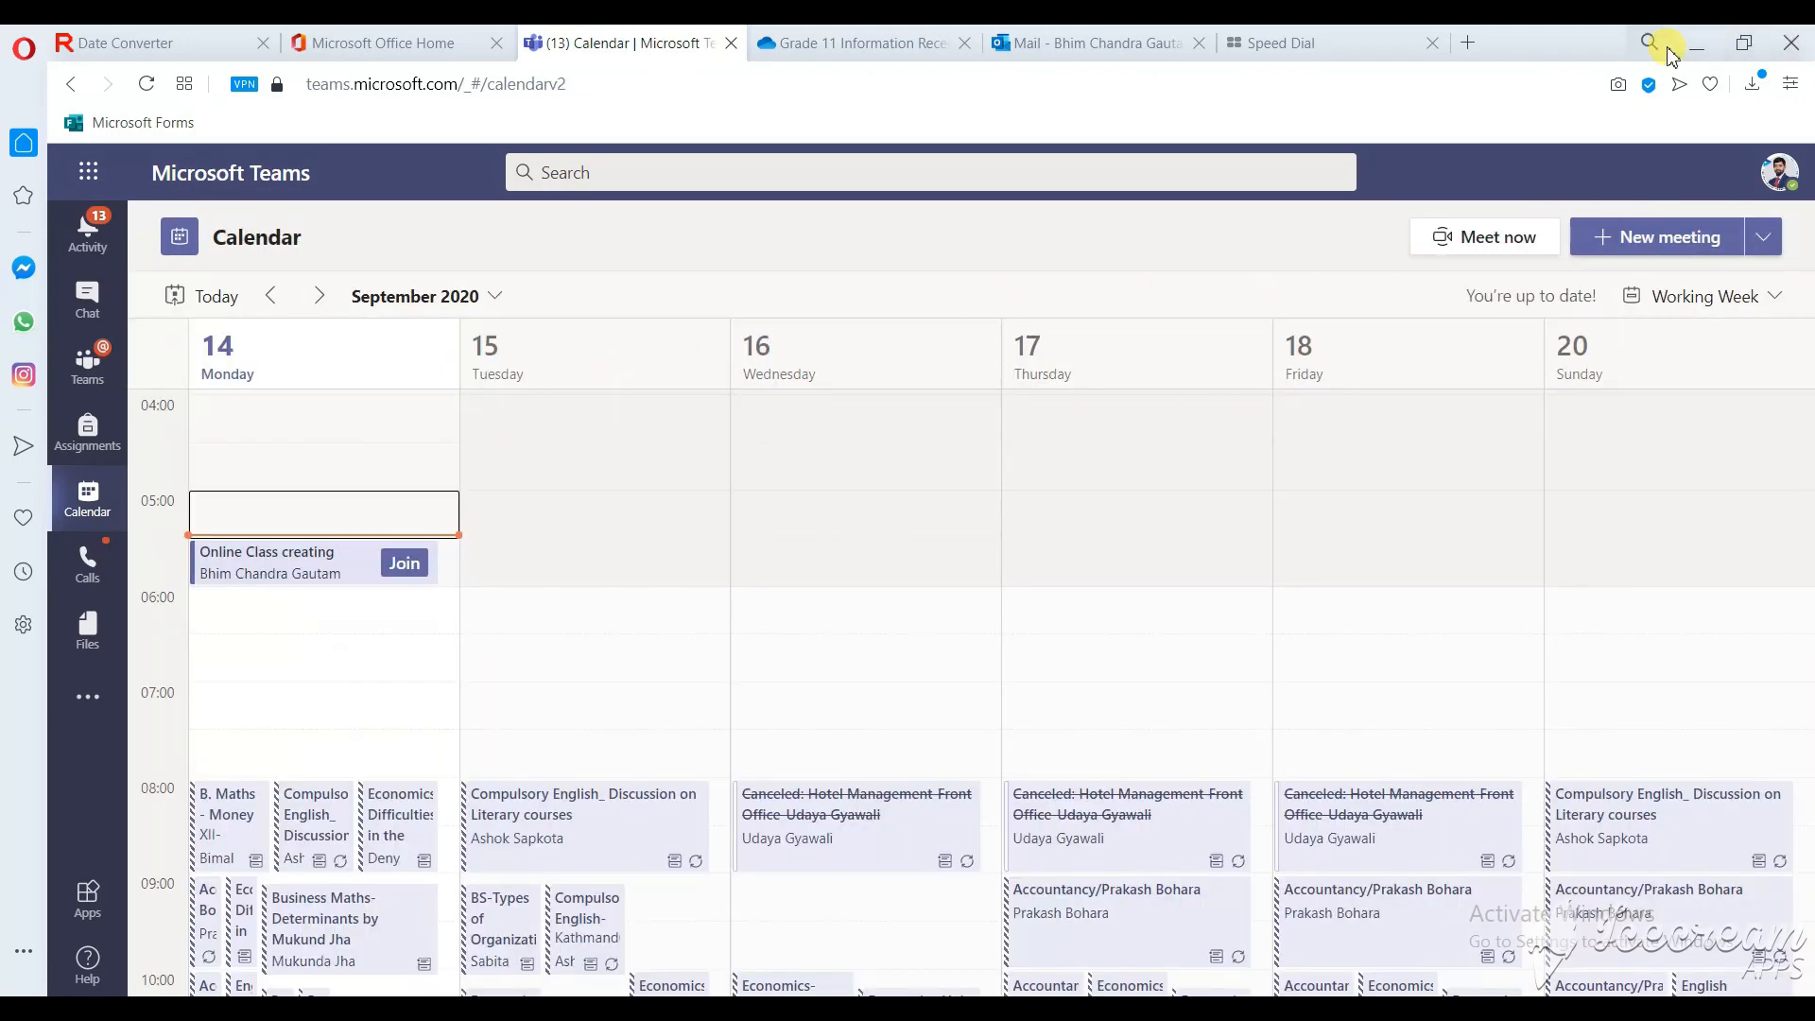
{"action": "left_click", "coordinate": [1697, 42]}
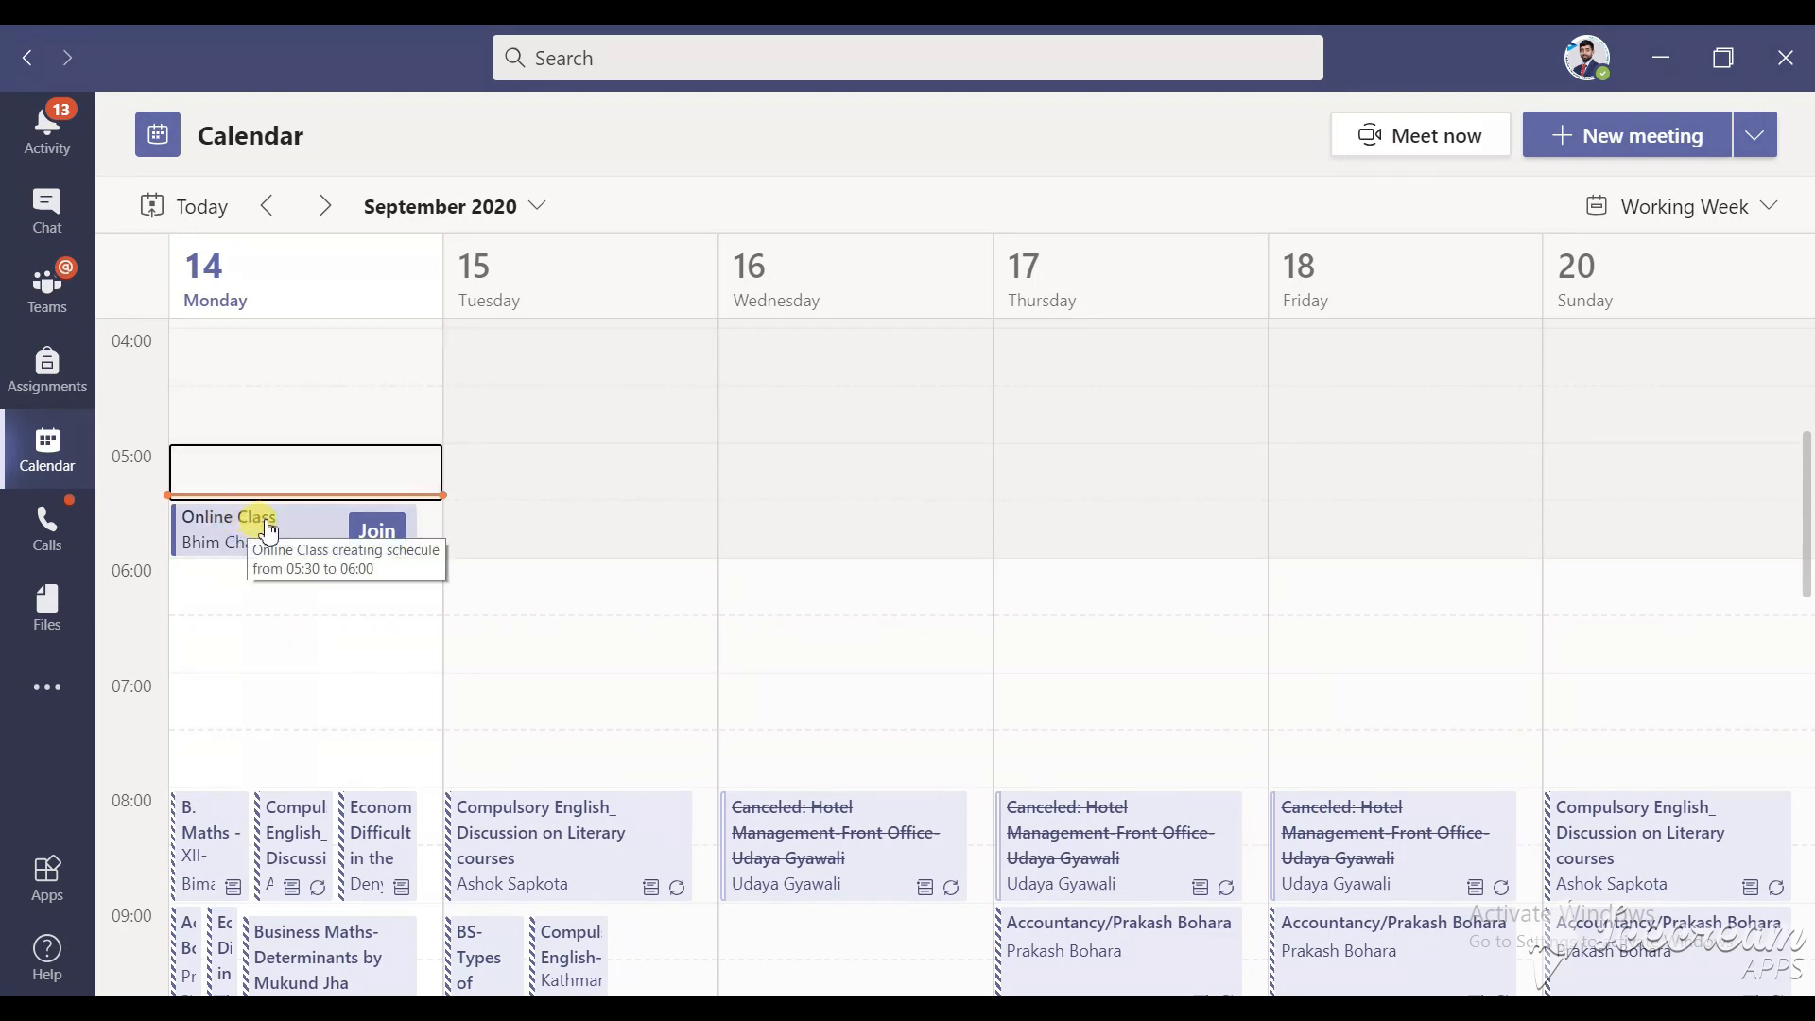
Step: Join the 05:30 online class from the calendar as organiser with the microphone off
{"action": "left_click", "coordinate": [317, 529]}
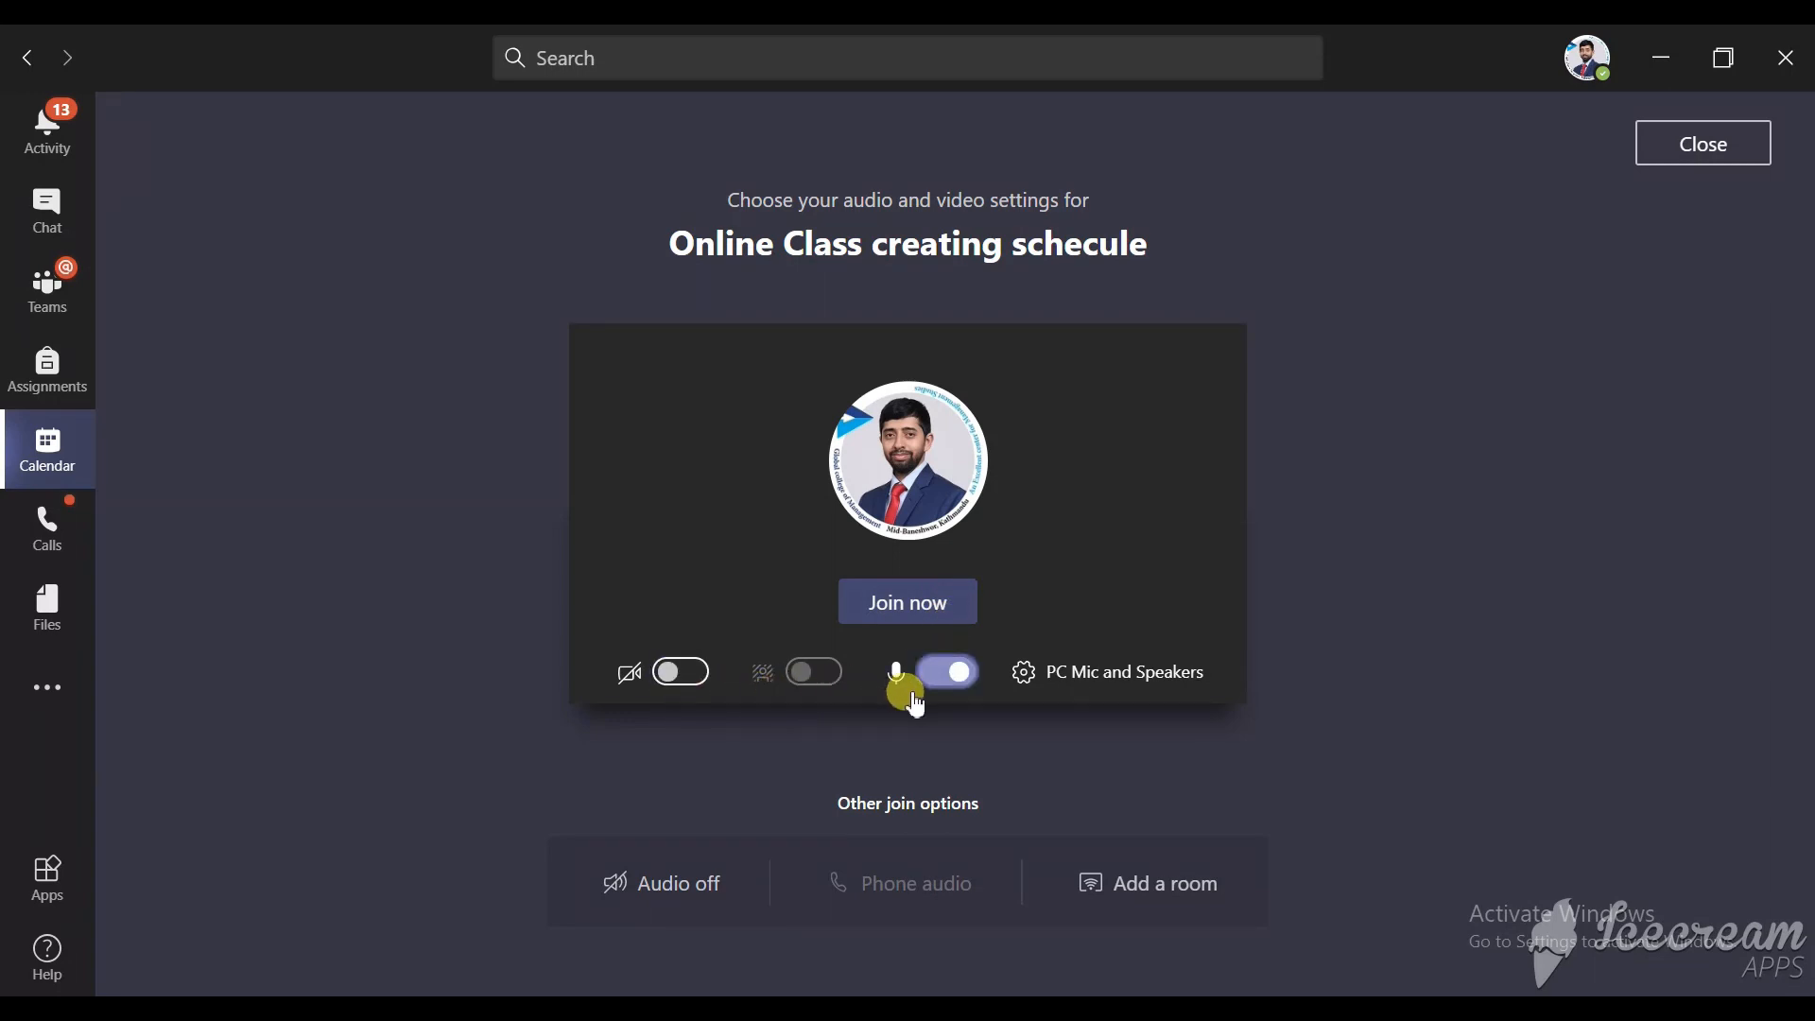
{"action": "left_click", "coordinate": [945, 673]}
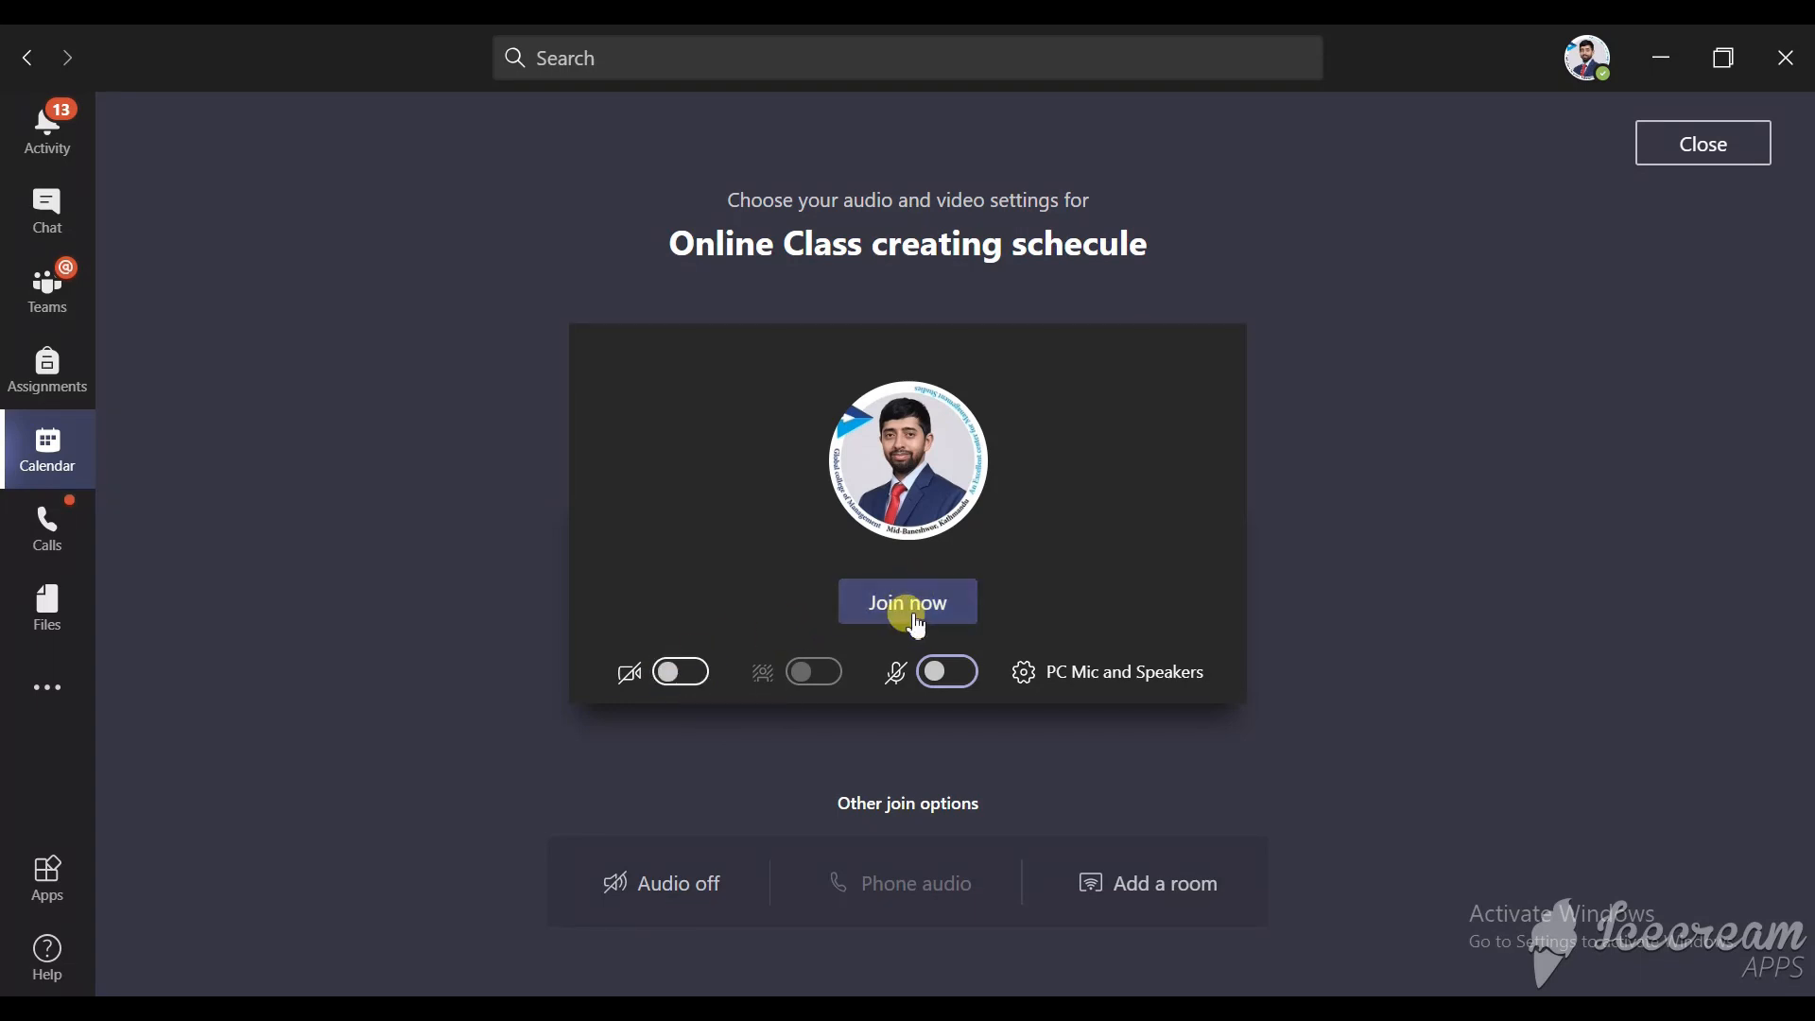
{"action": "left_click", "coordinate": [927, 613]}
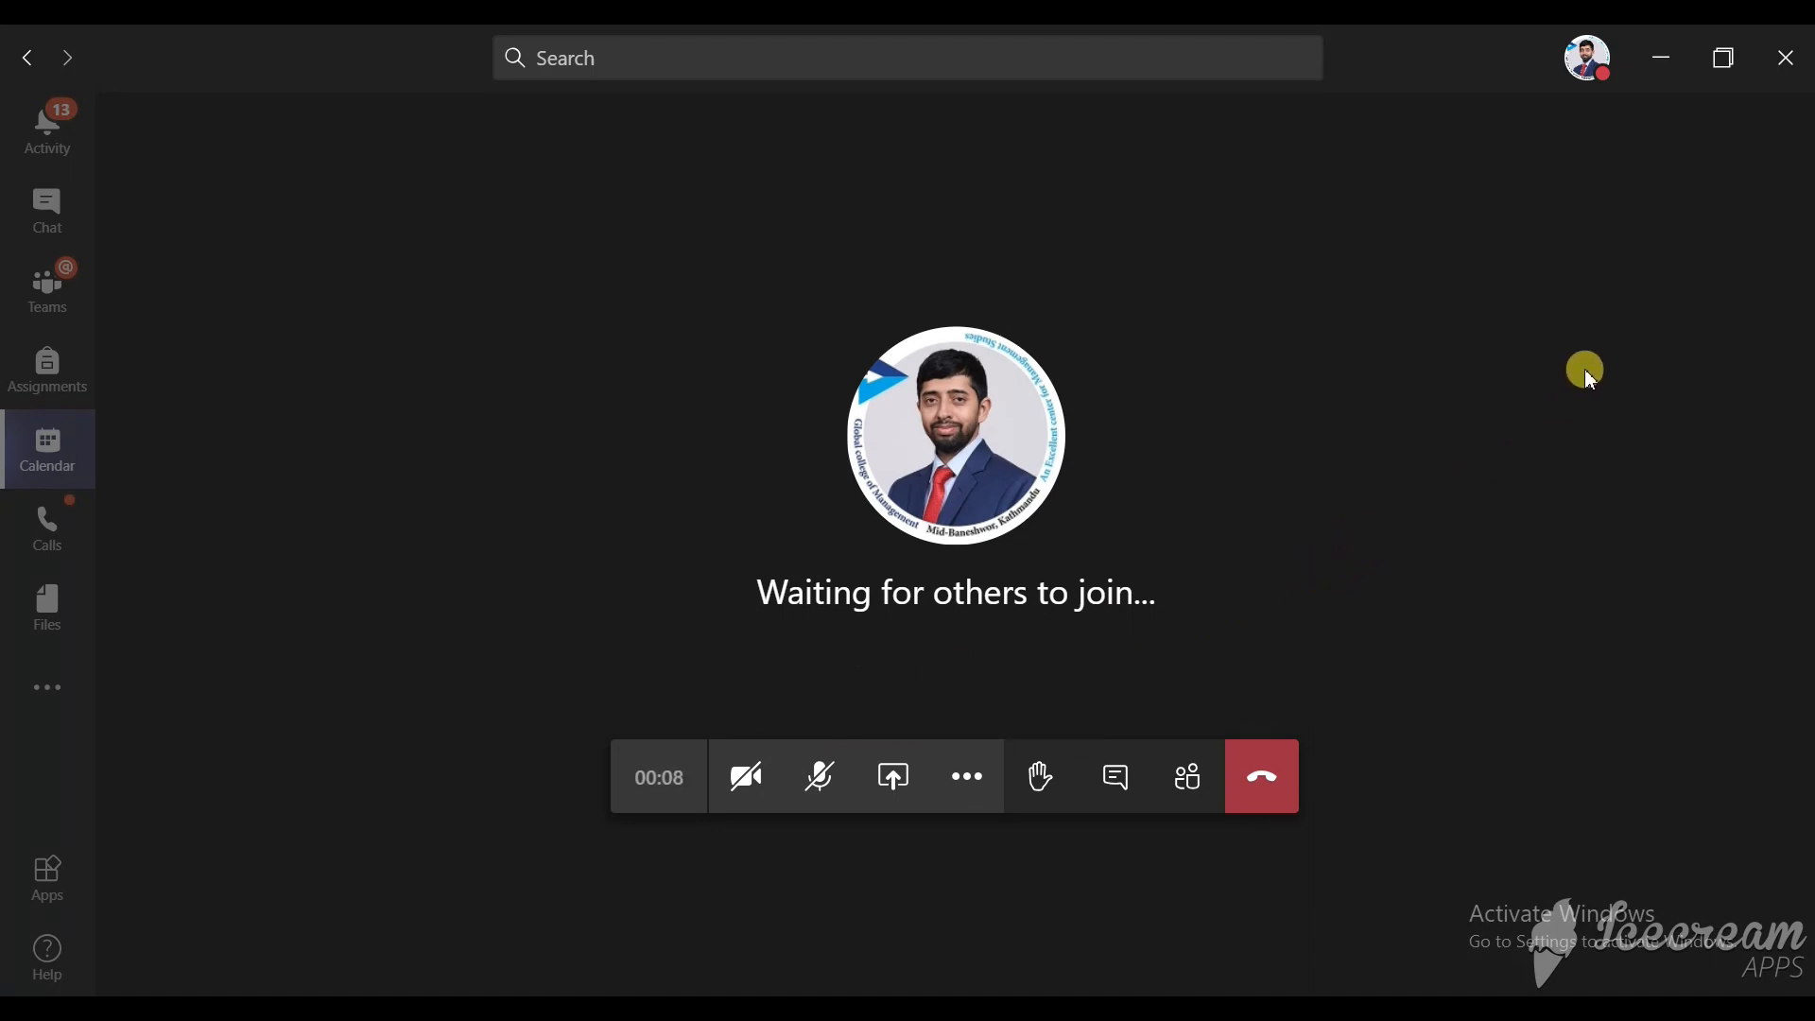
Step: Switch to the student's Teams in the Maxthon browser, start joining the online class from the calendar, and allow device access
{"action": "left_click", "coordinate": [1665, 61]}
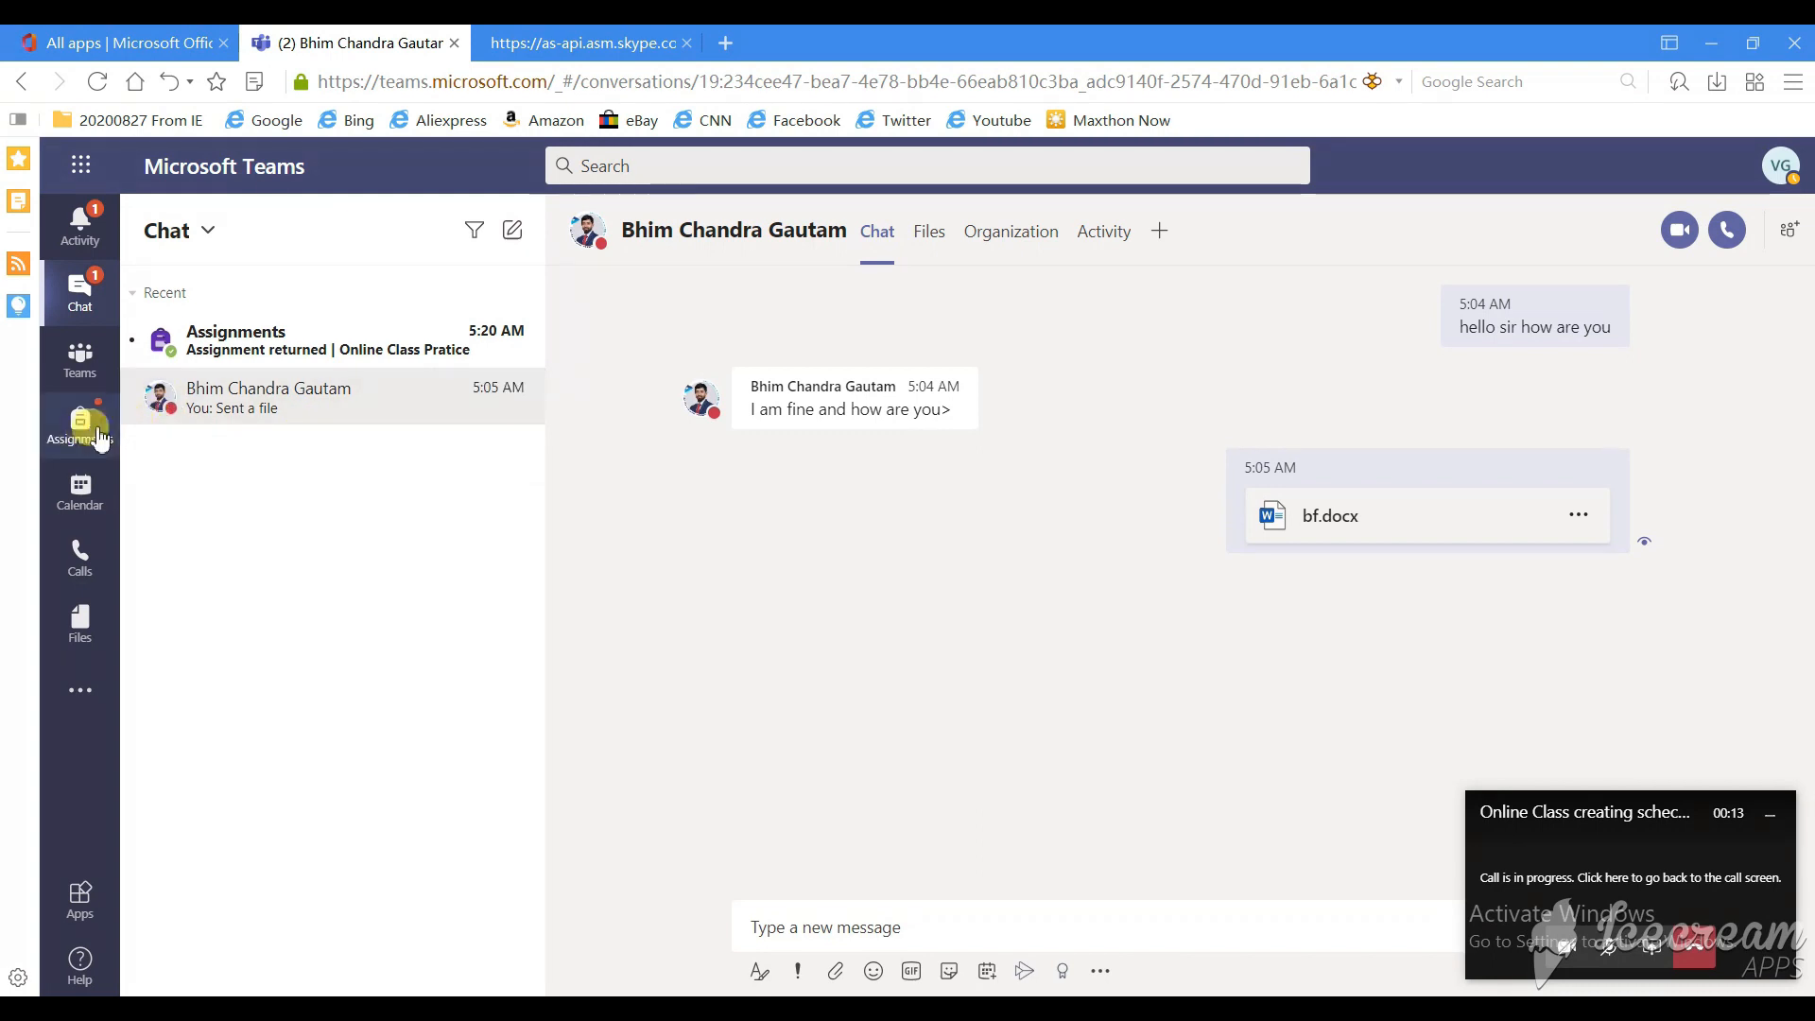
{"action": "left_click", "coordinate": [79, 488]}
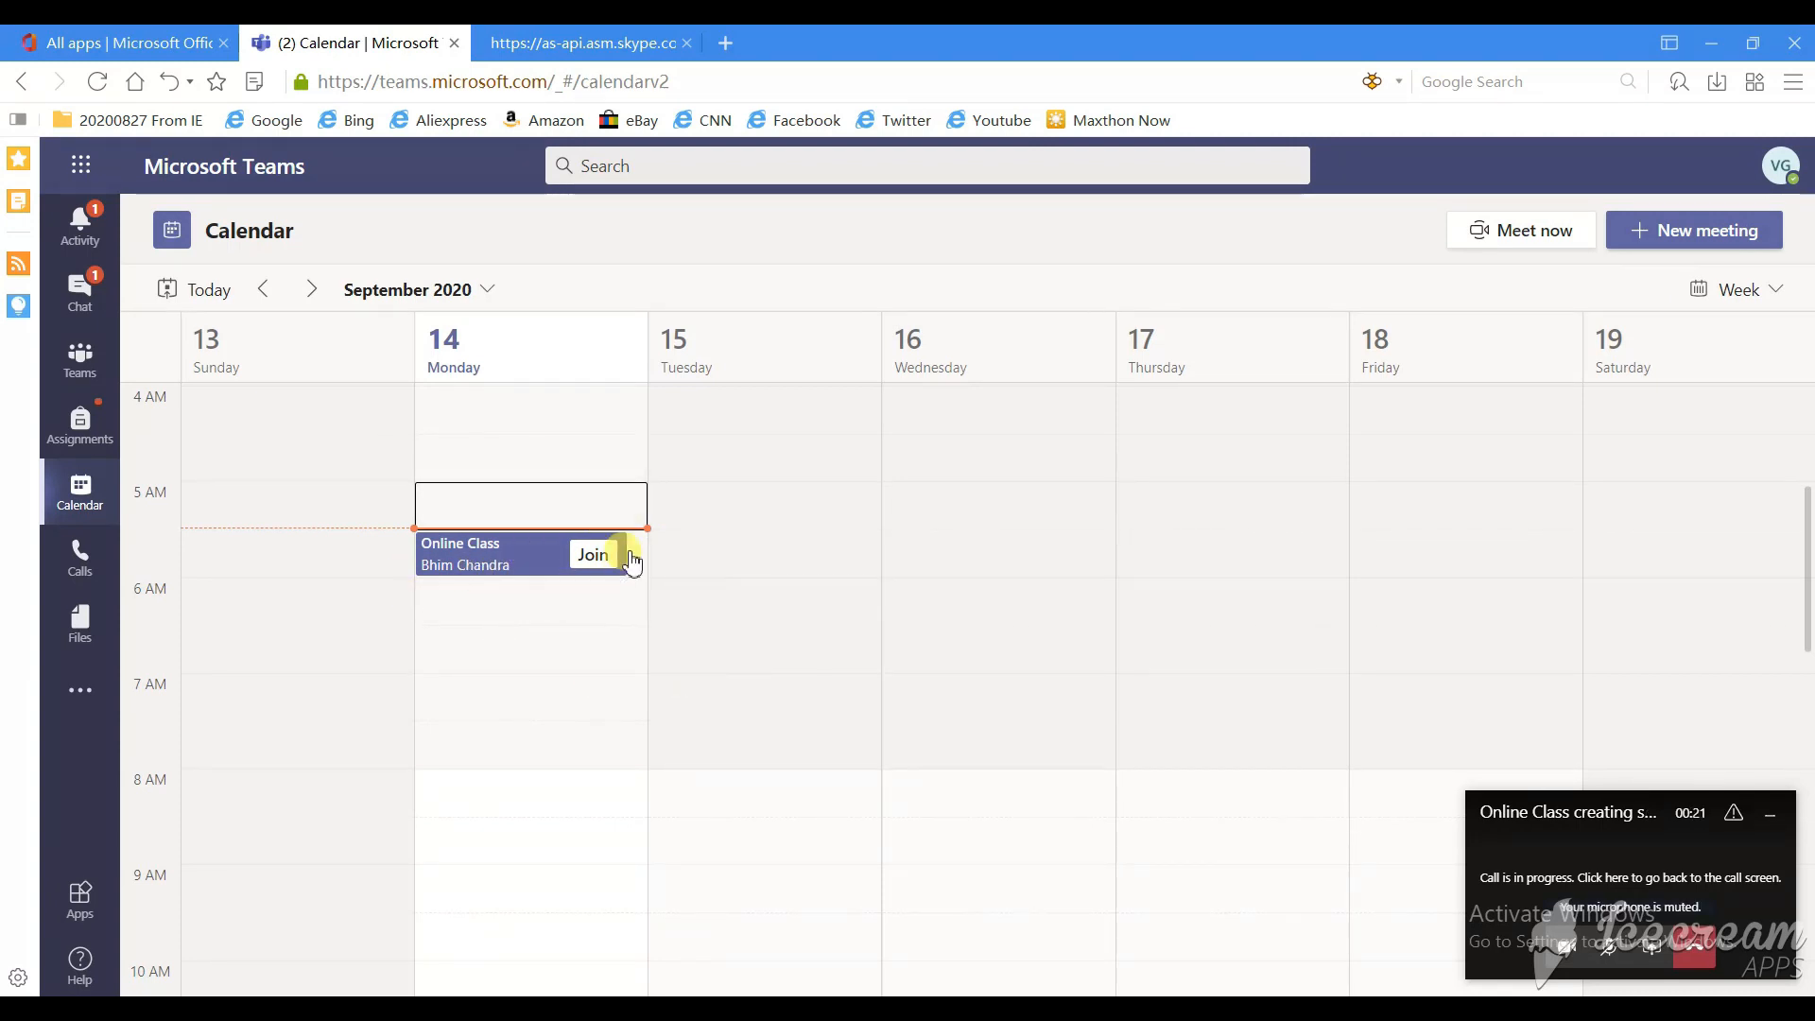
{"action": "left_click", "coordinate": [601, 567]}
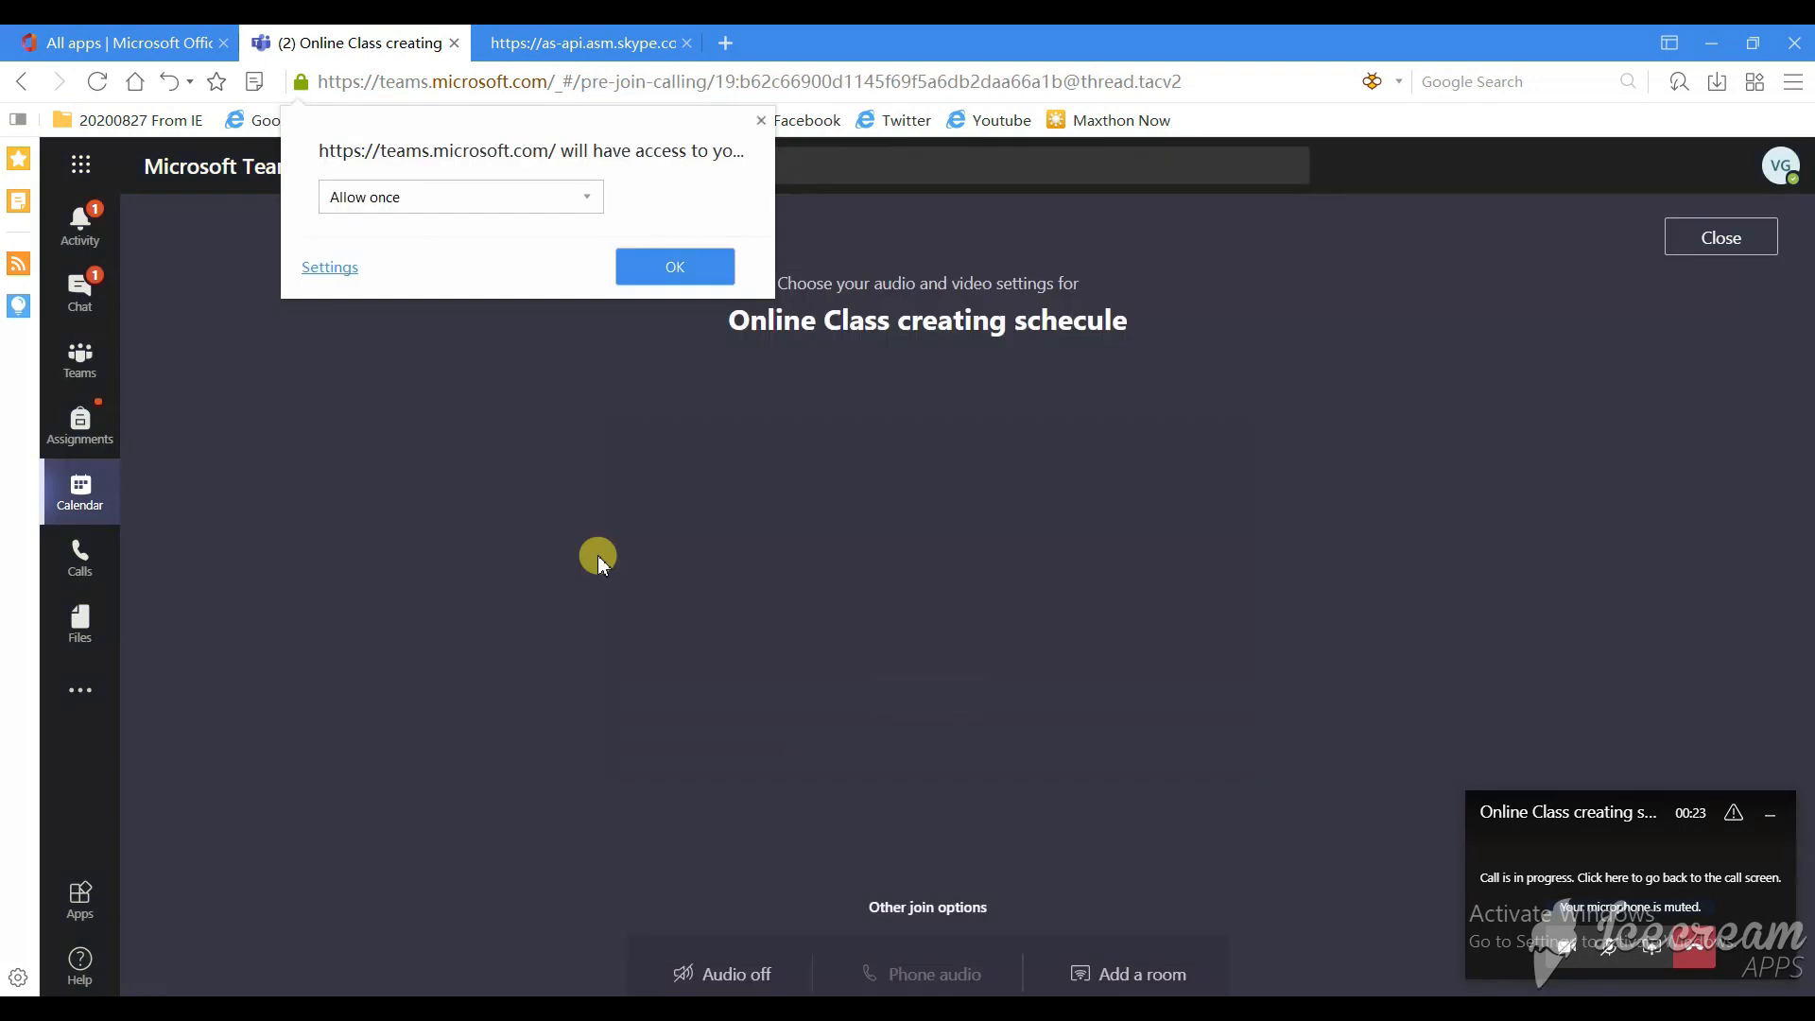
{"action": "left_click", "coordinate": [591, 202]}
{"action": "left_click", "coordinate": [652, 265]}
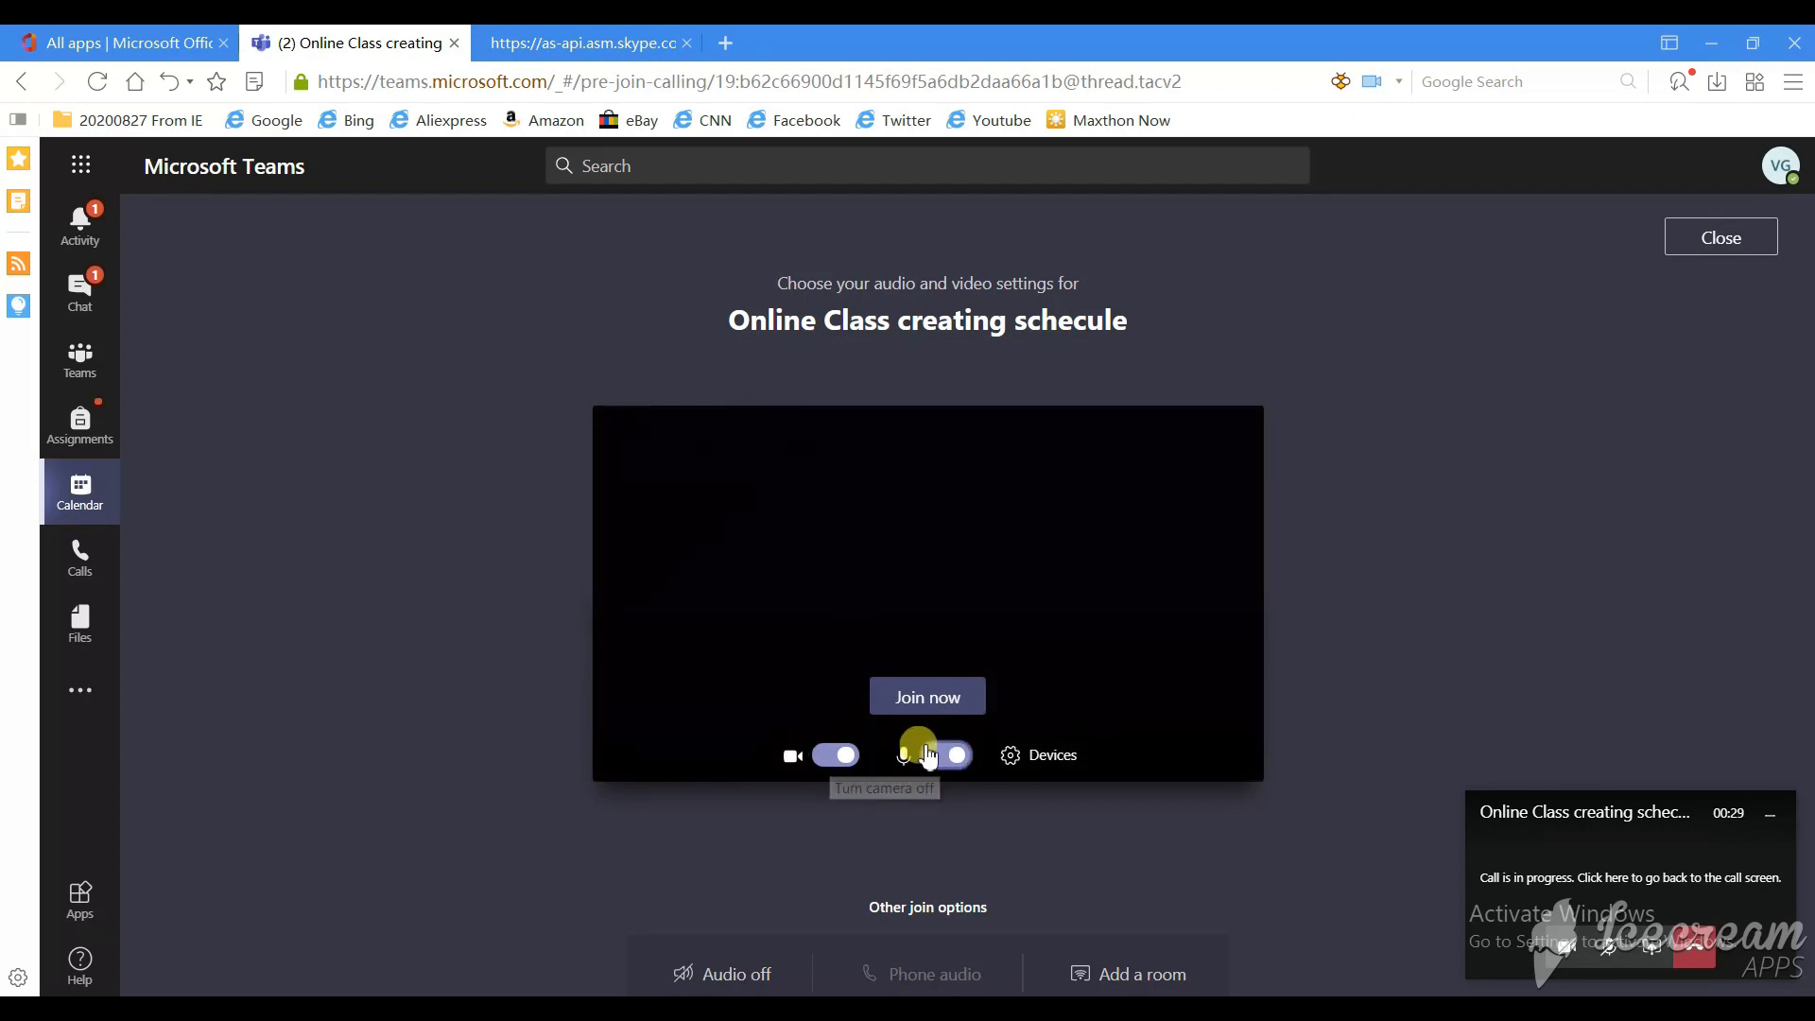
Step: Join the online class as the student with the microphone off and the camera on
{"action": "left_click", "coordinate": [949, 766]}
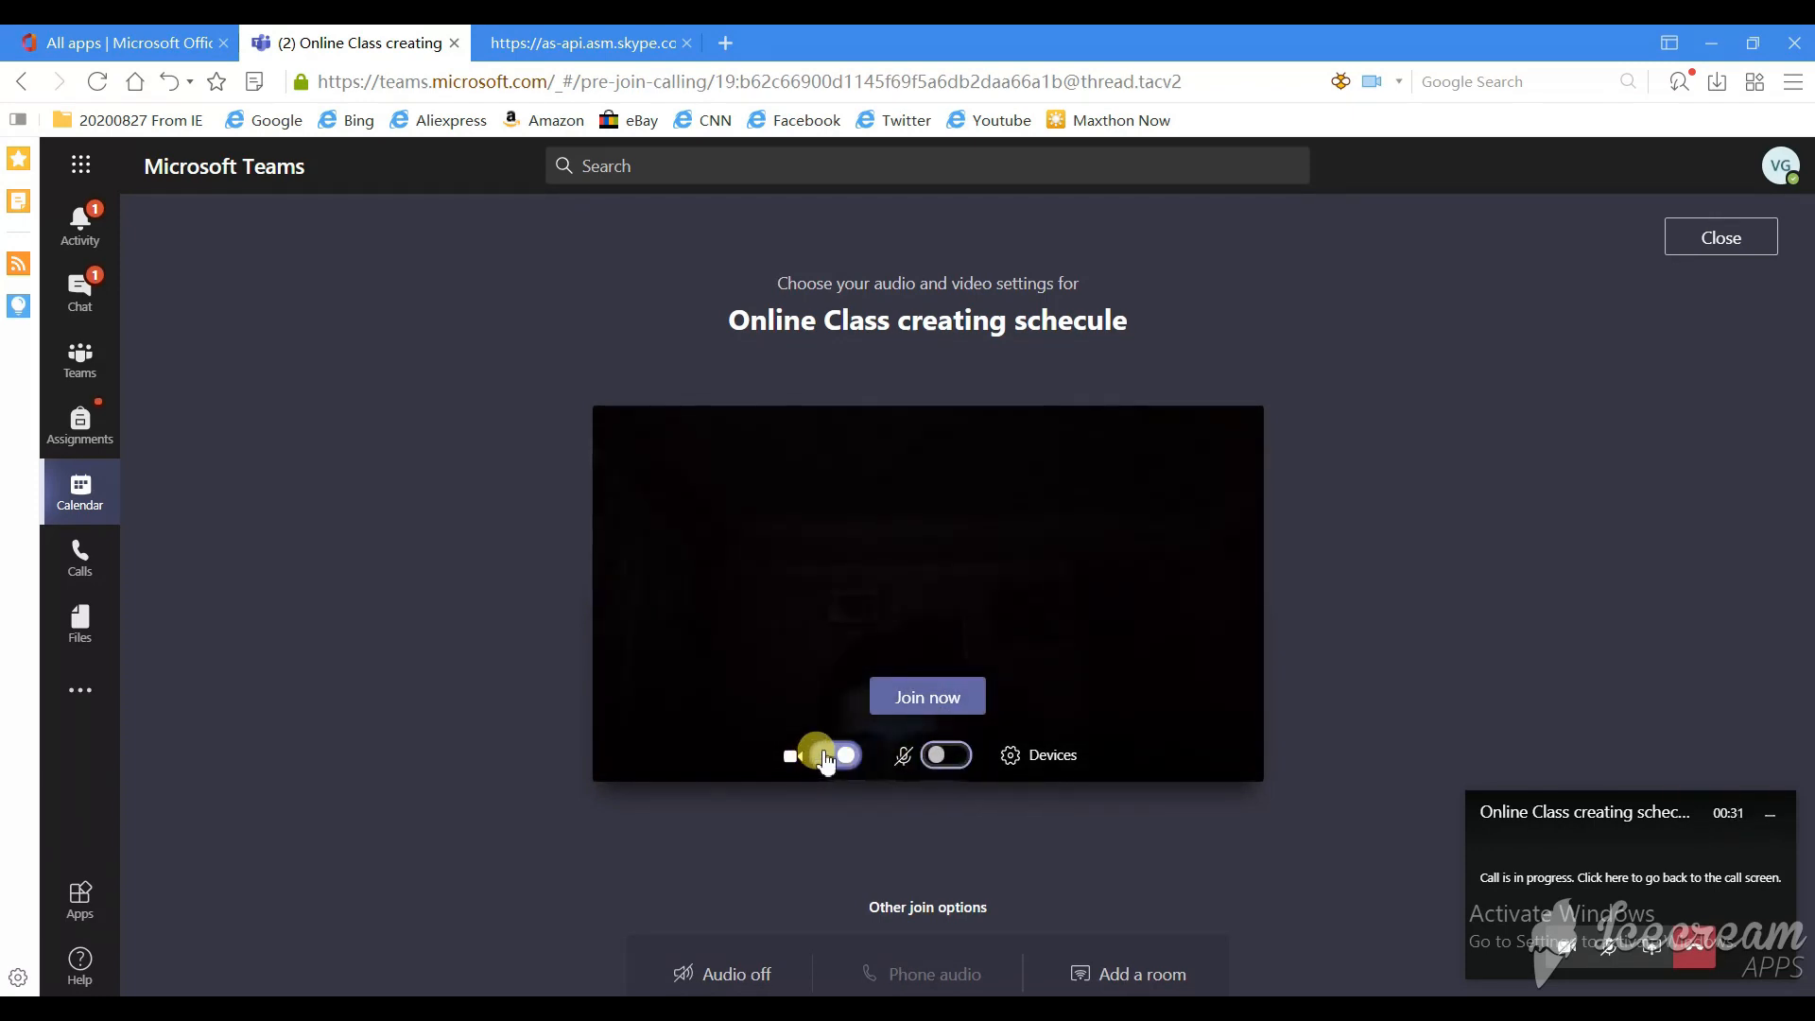
{"action": "left_click", "coordinate": [921, 697]}
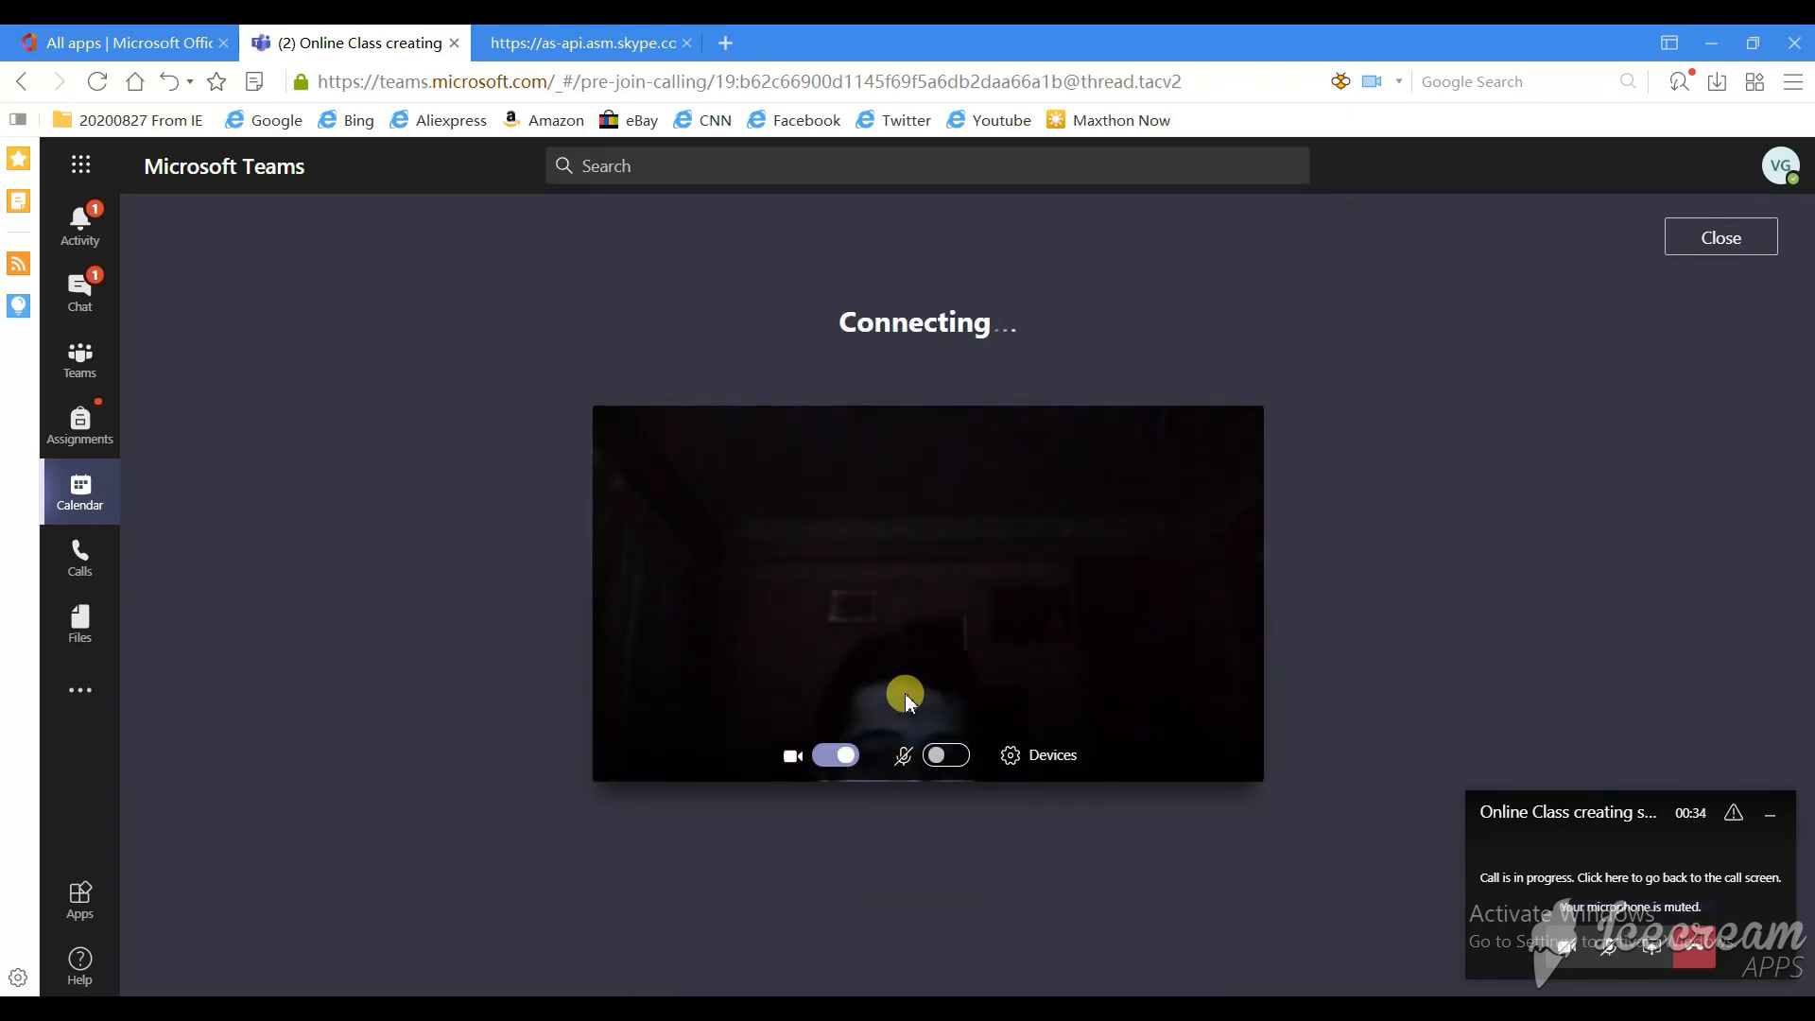
{"action": "left_click", "coordinate": [979, 566]}
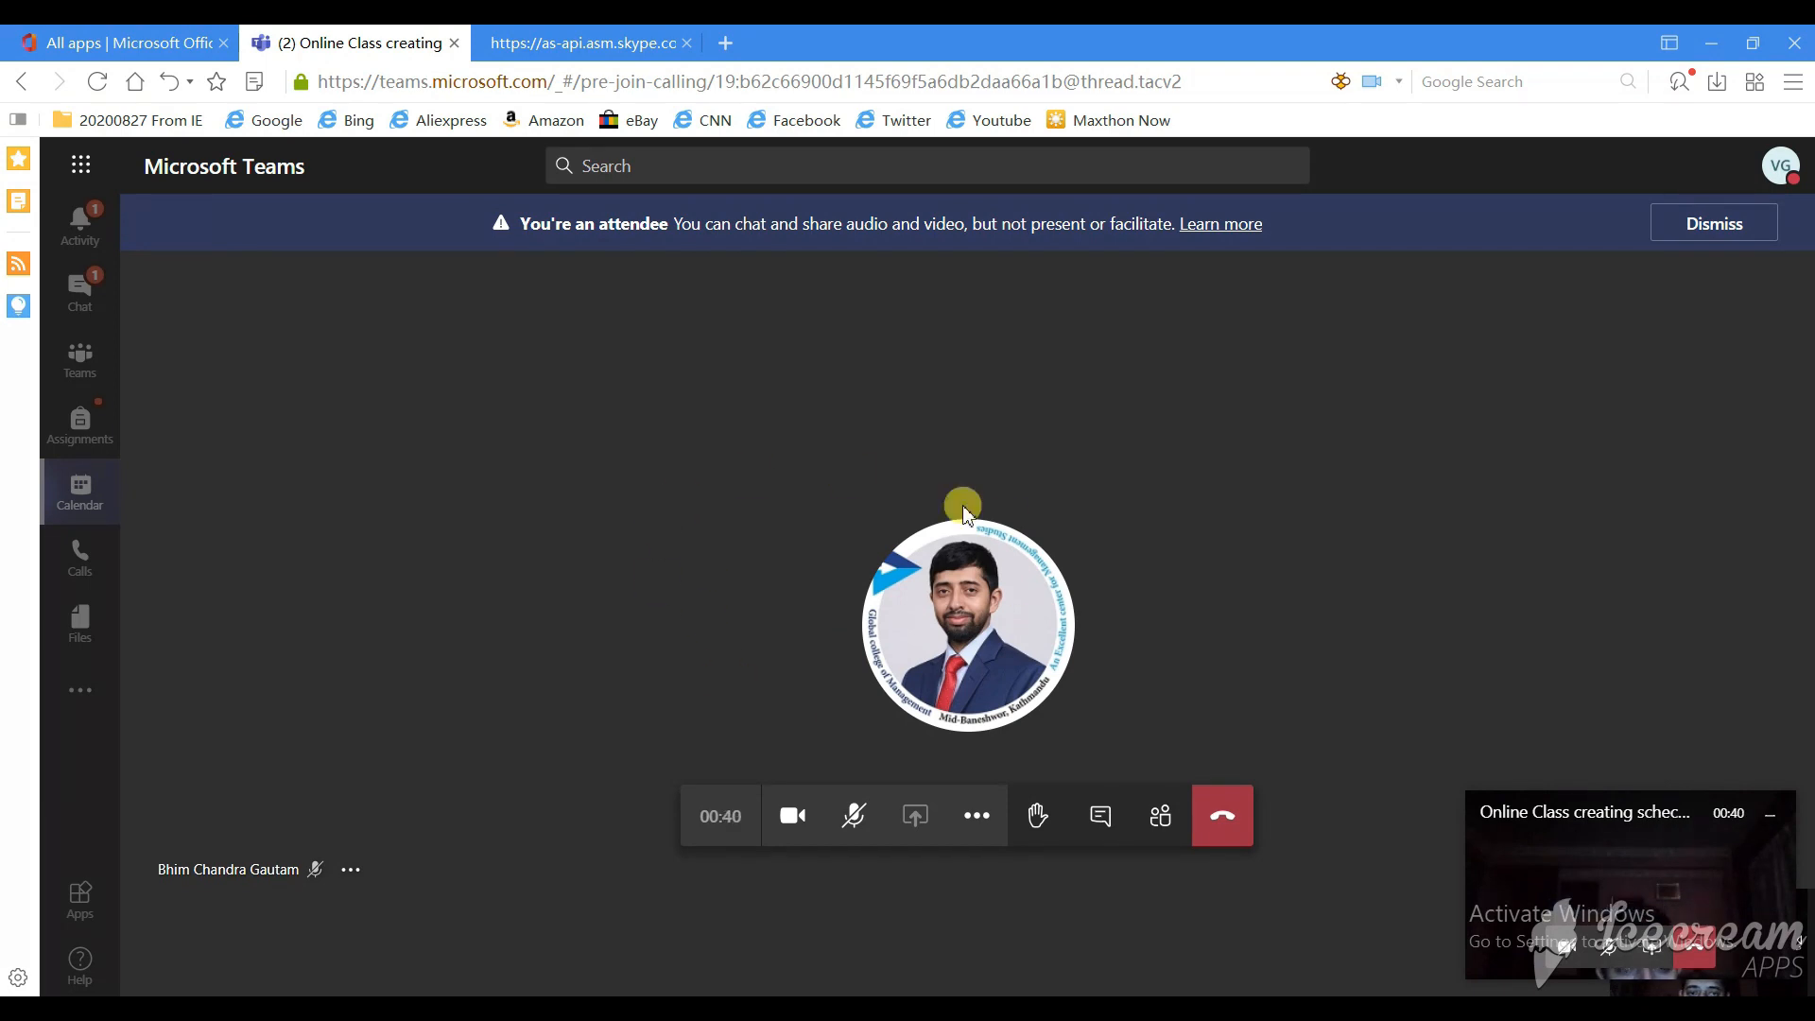
Step: Show the participants in the student's meeting and check the organiser's call window before returning to the student's view
{"action": "mouse_move", "coordinate": [964, 673]}
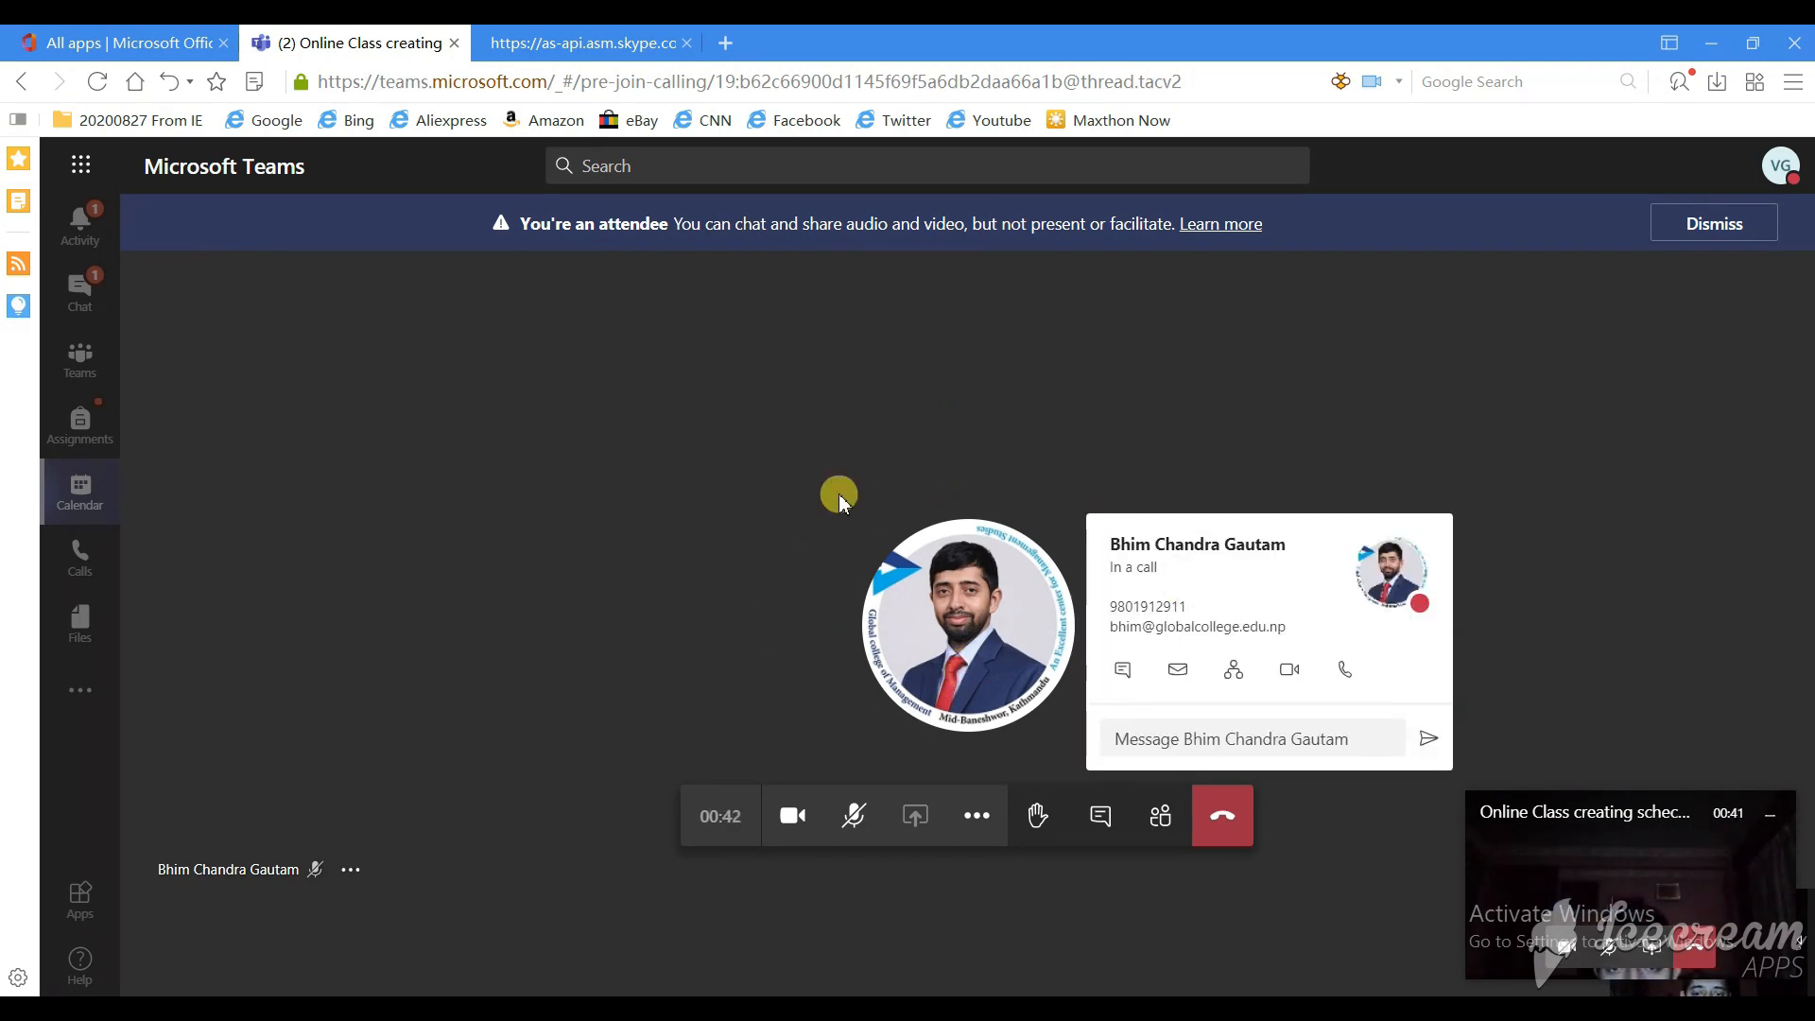
{"action": "left_click", "coordinate": [1159, 819]}
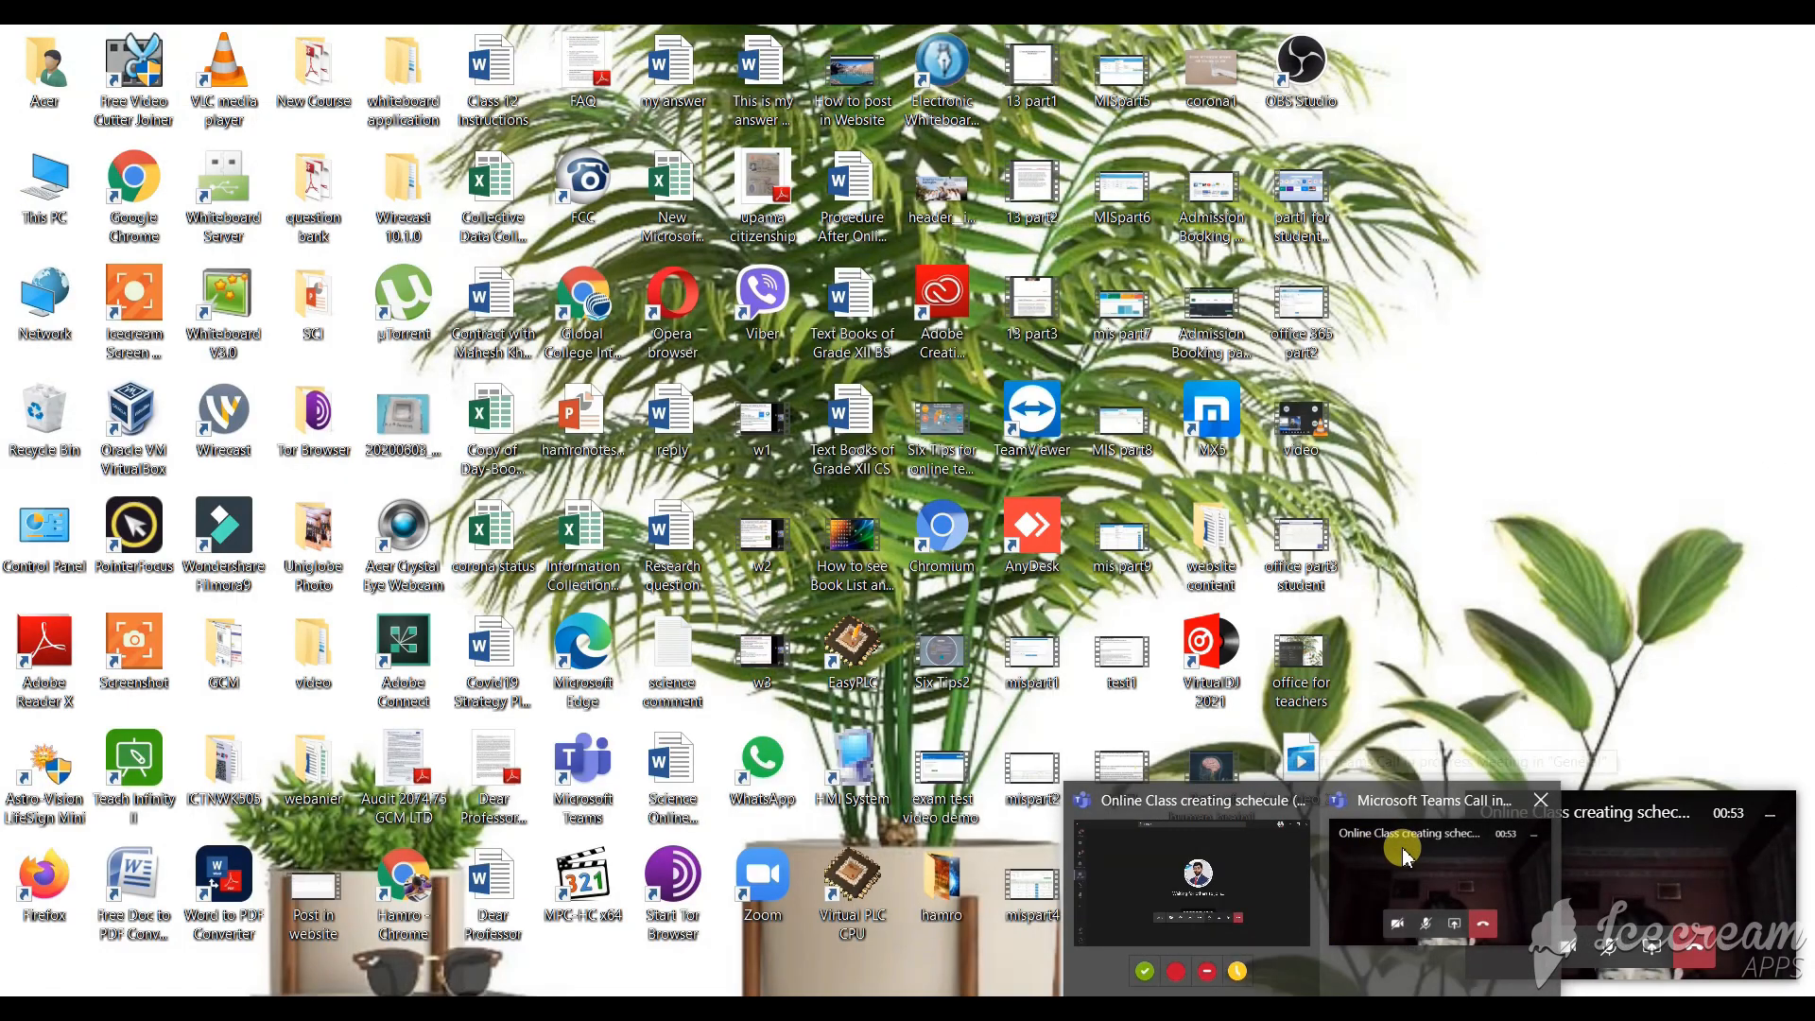
{"action": "left_click", "coordinate": [1403, 851]}
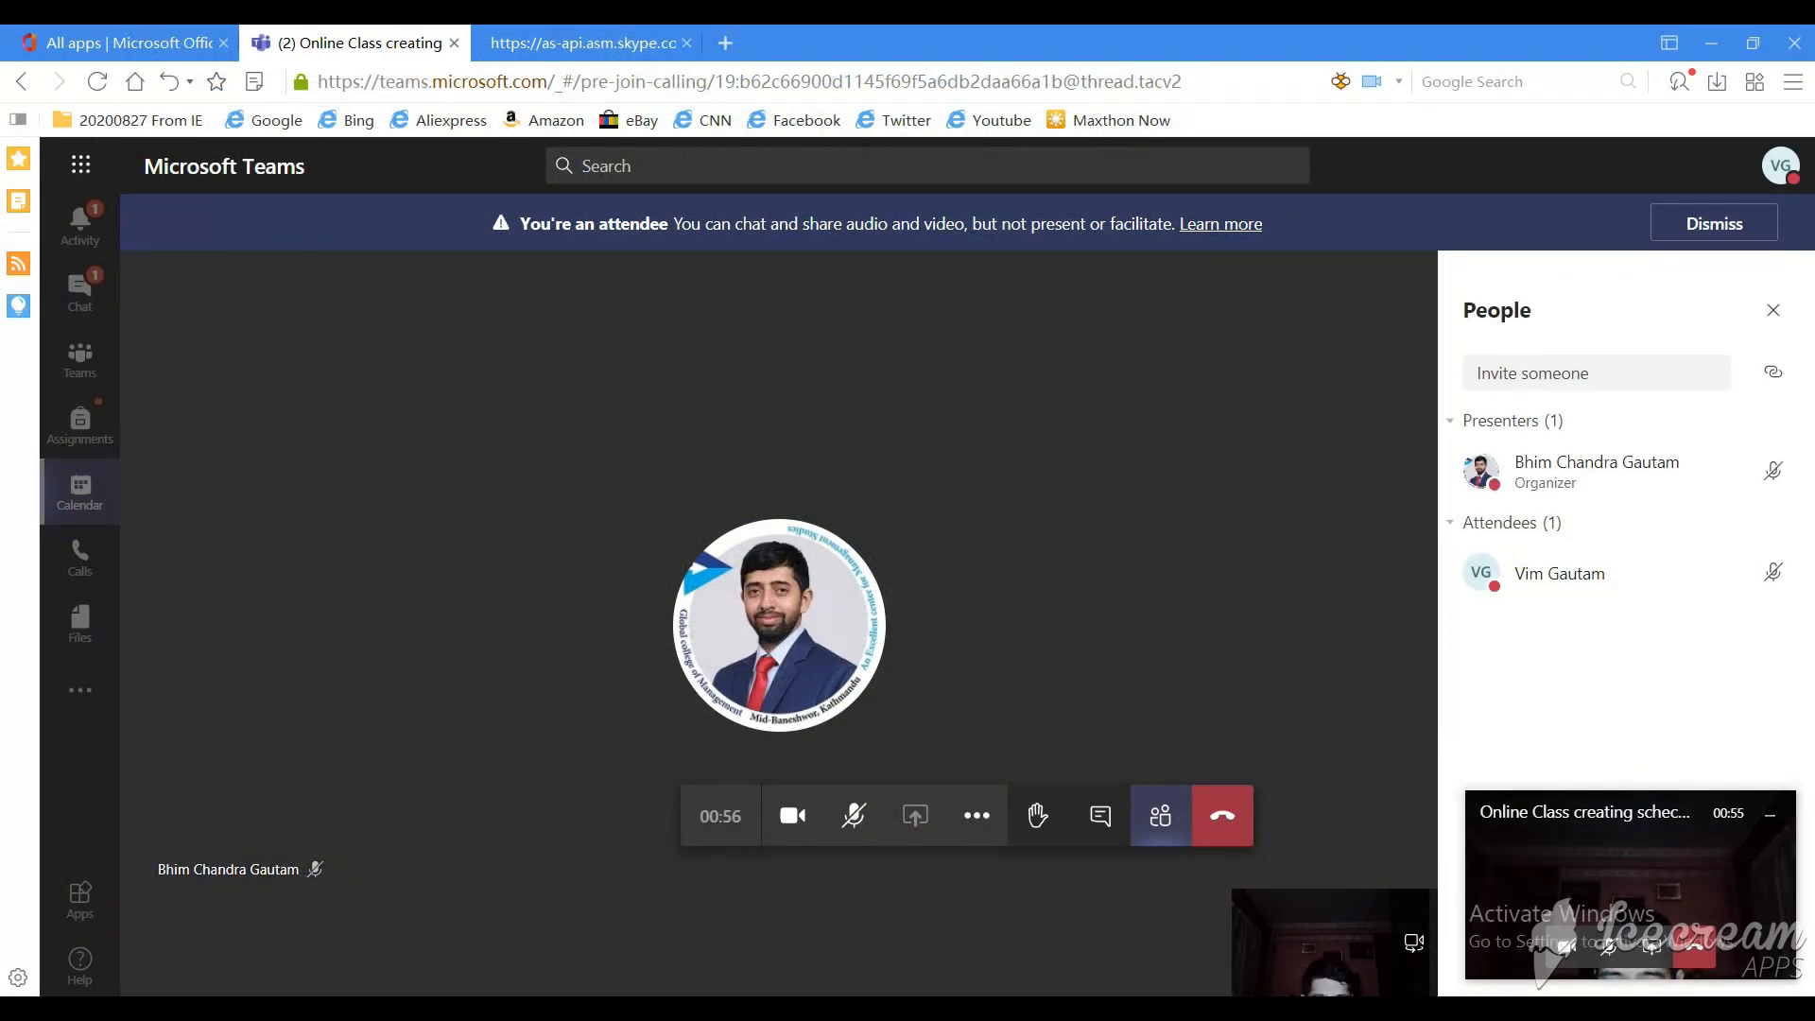
{"action": "left_click", "coordinate": [1094, 811]}
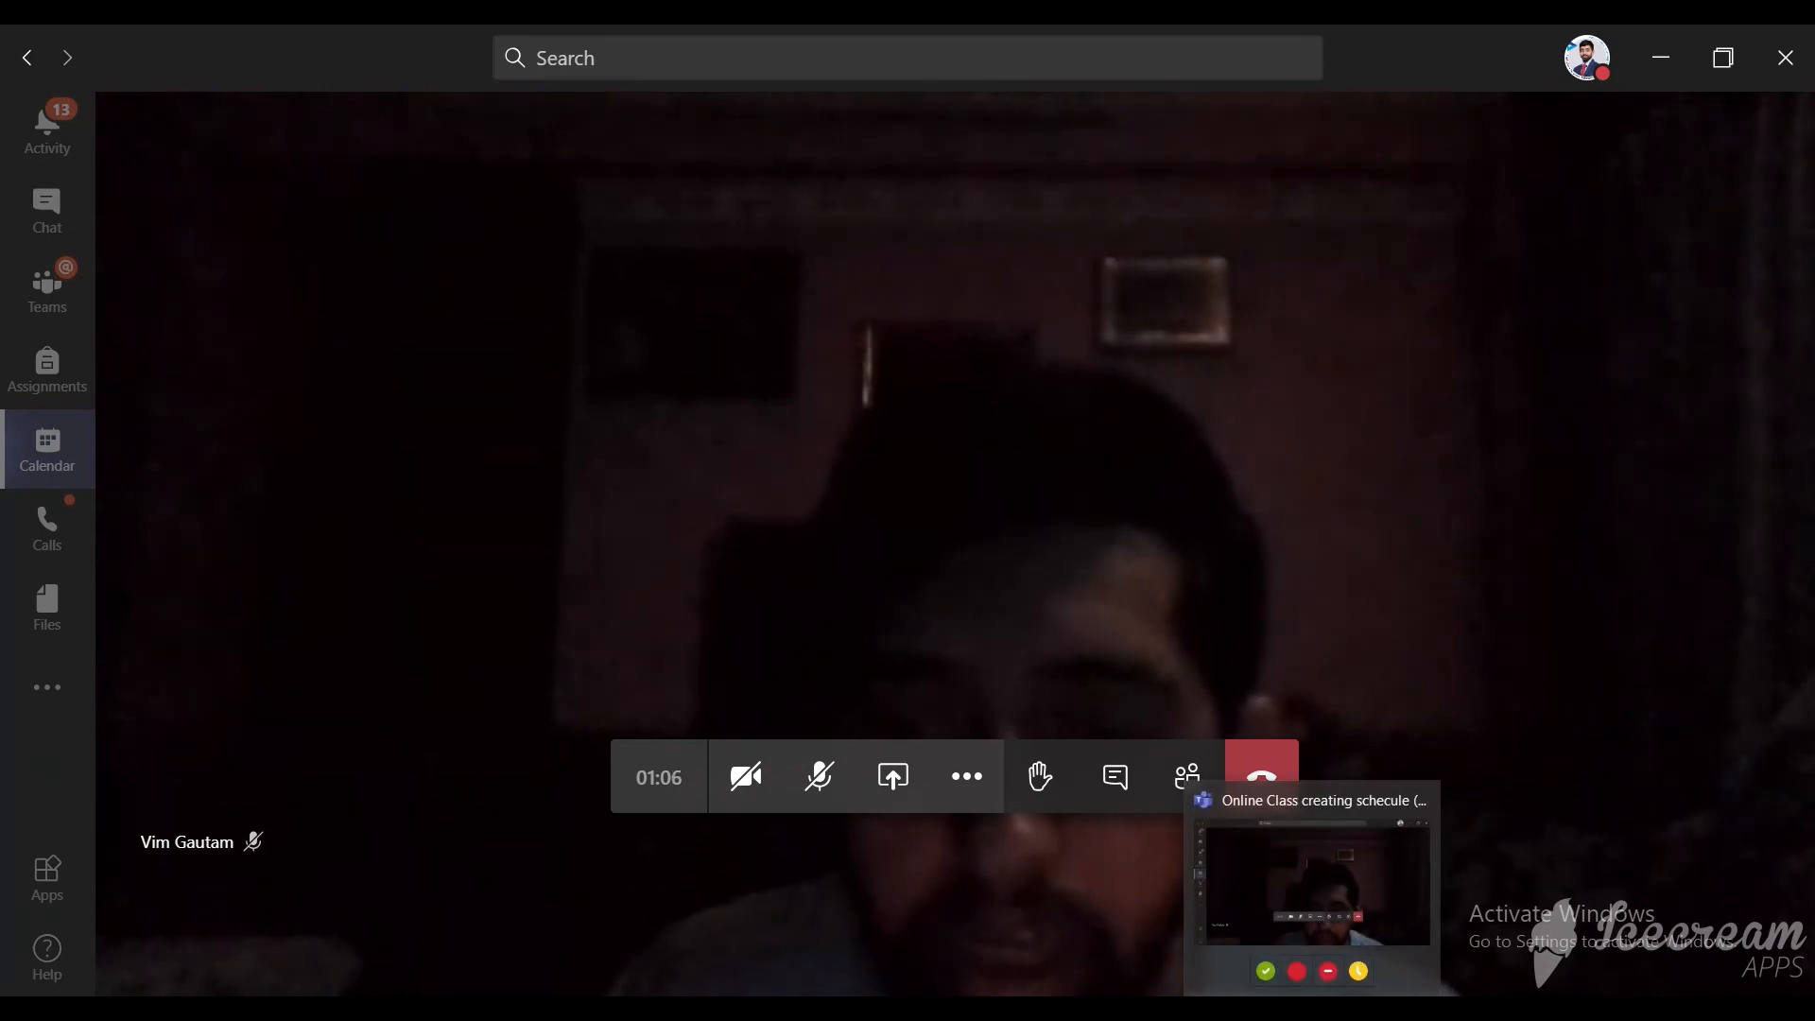
{"action": "left_click", "coordinate": [1181, 935]}
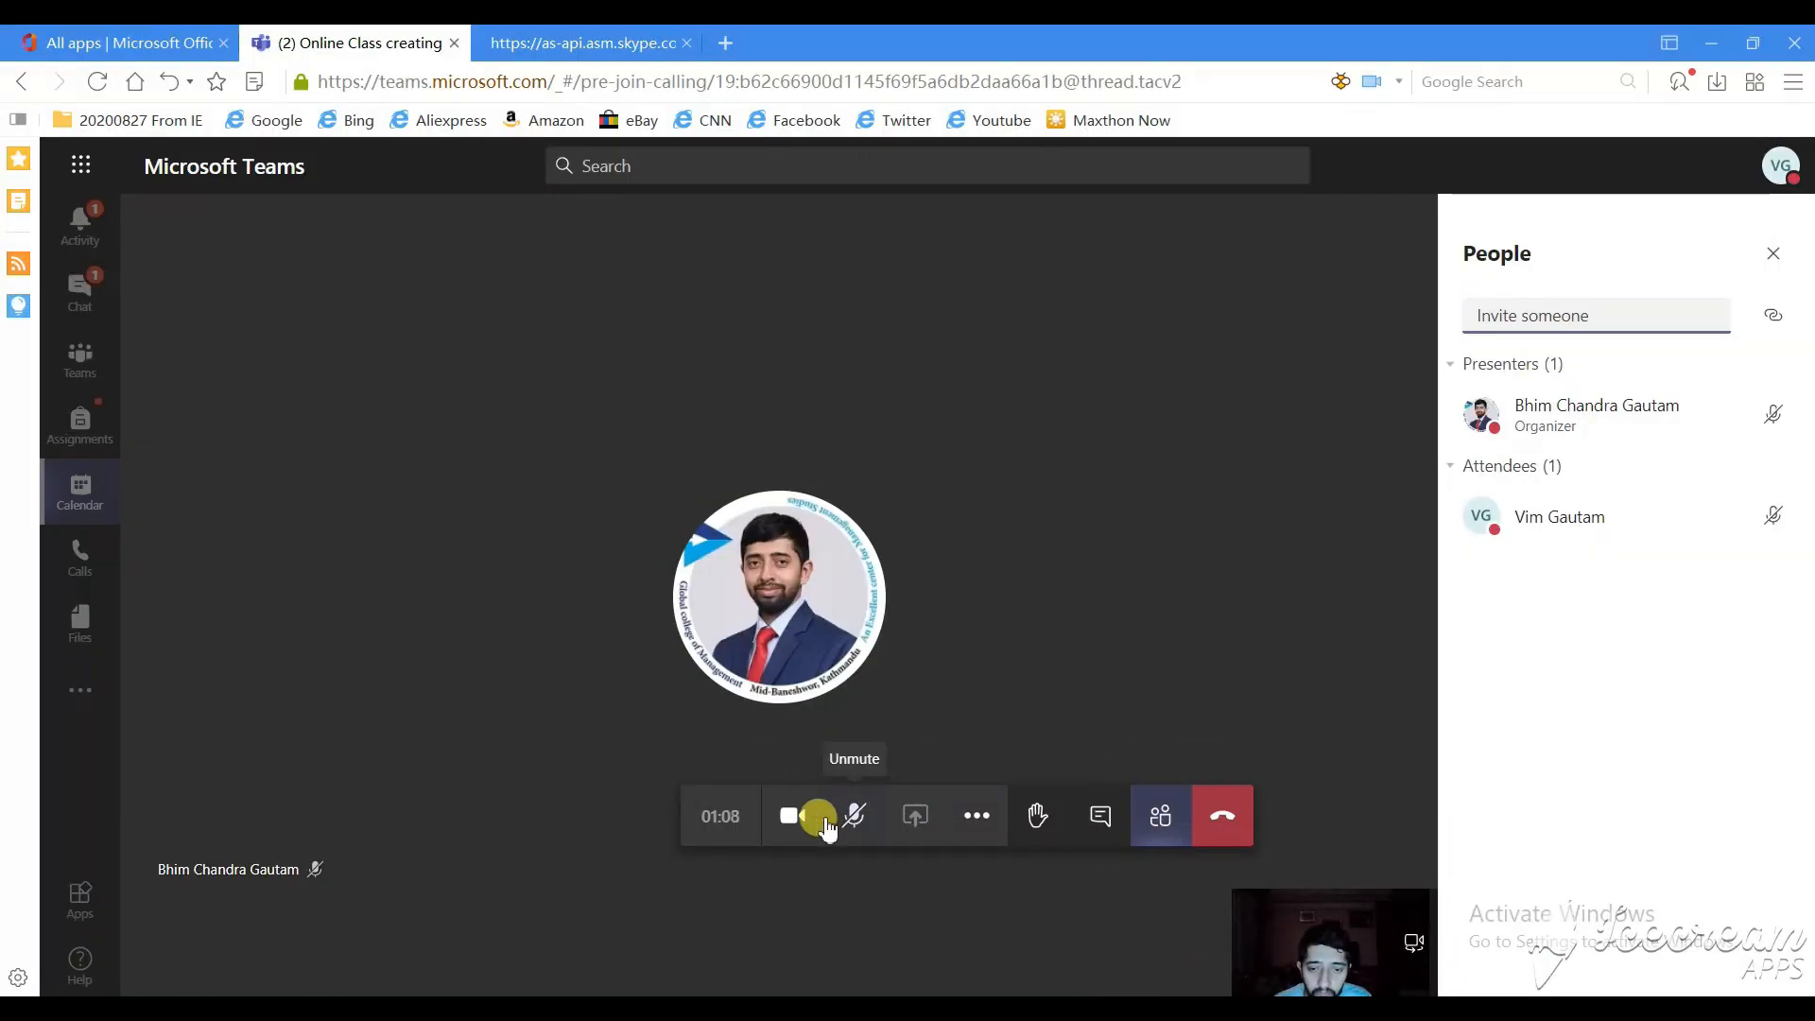
Step: Turn off the student's camera and show the participants in the organiser's call in the Teams desktop app
{"action": "left_click", "coordinate": [790, 819]}
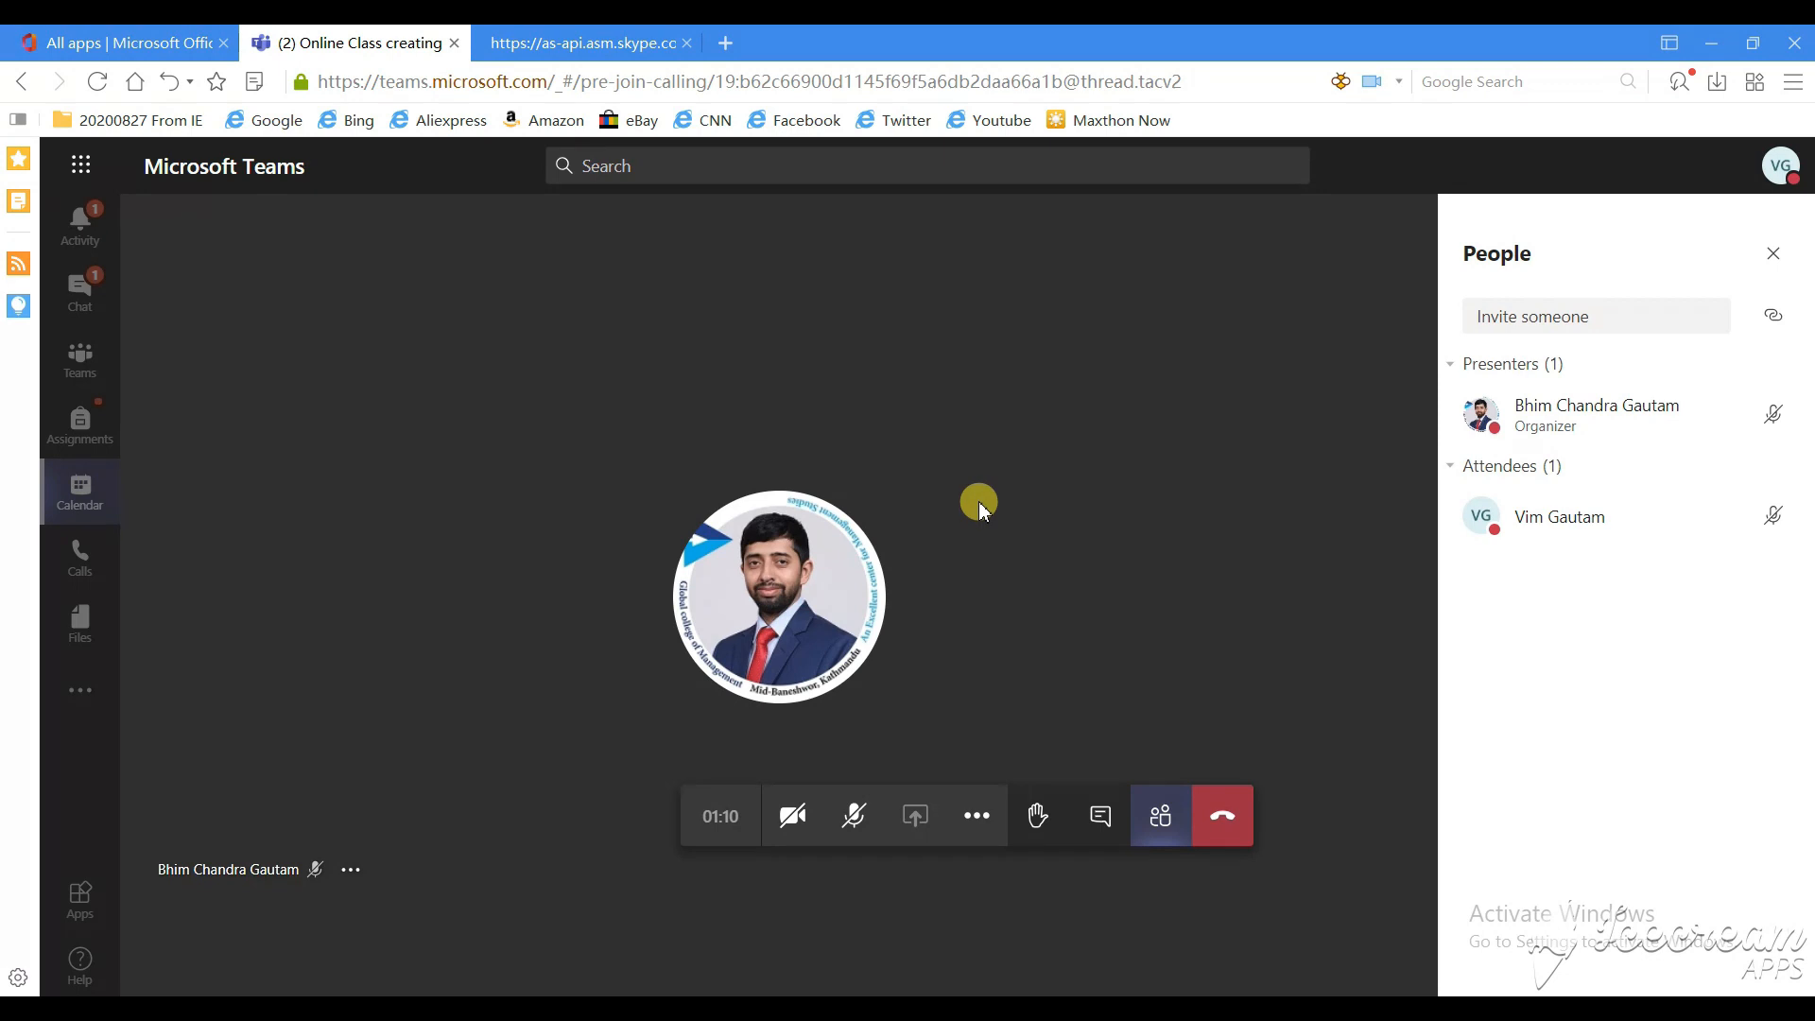
{"action": "left_click", "coordinate": [1713, 45]}
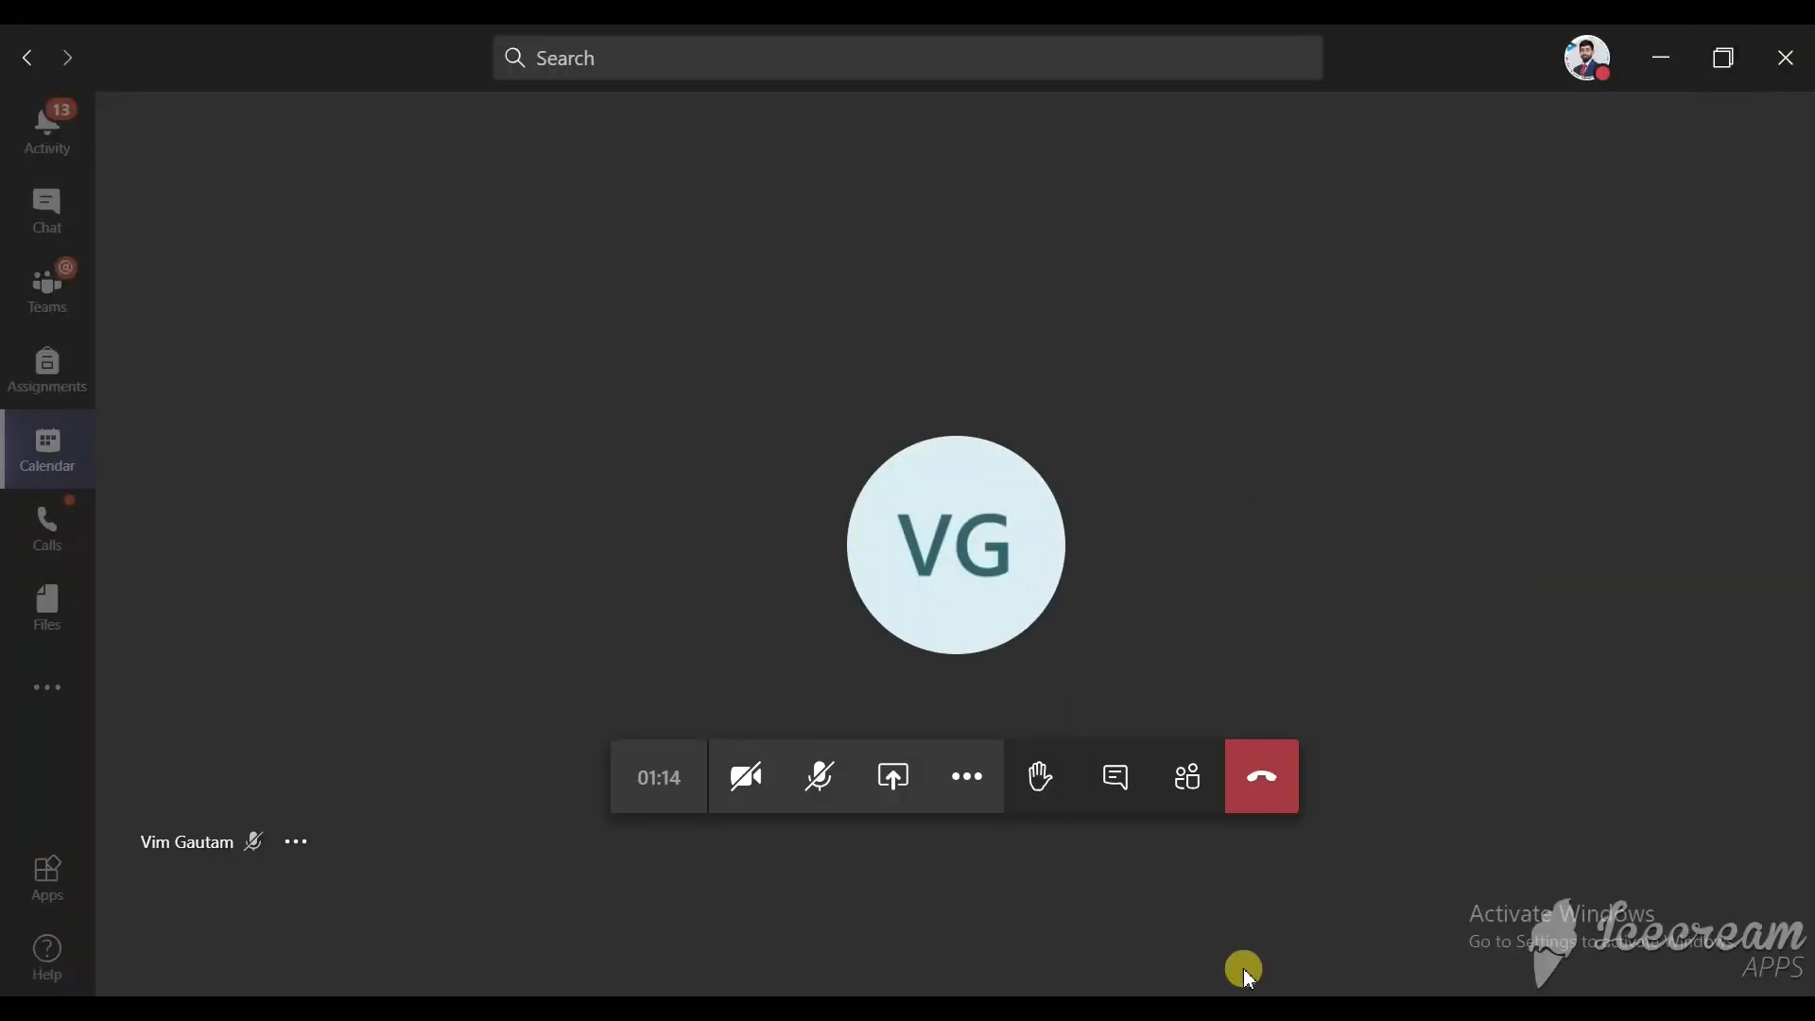
{"action": "left_click", "coordinate": [1189, 780]}
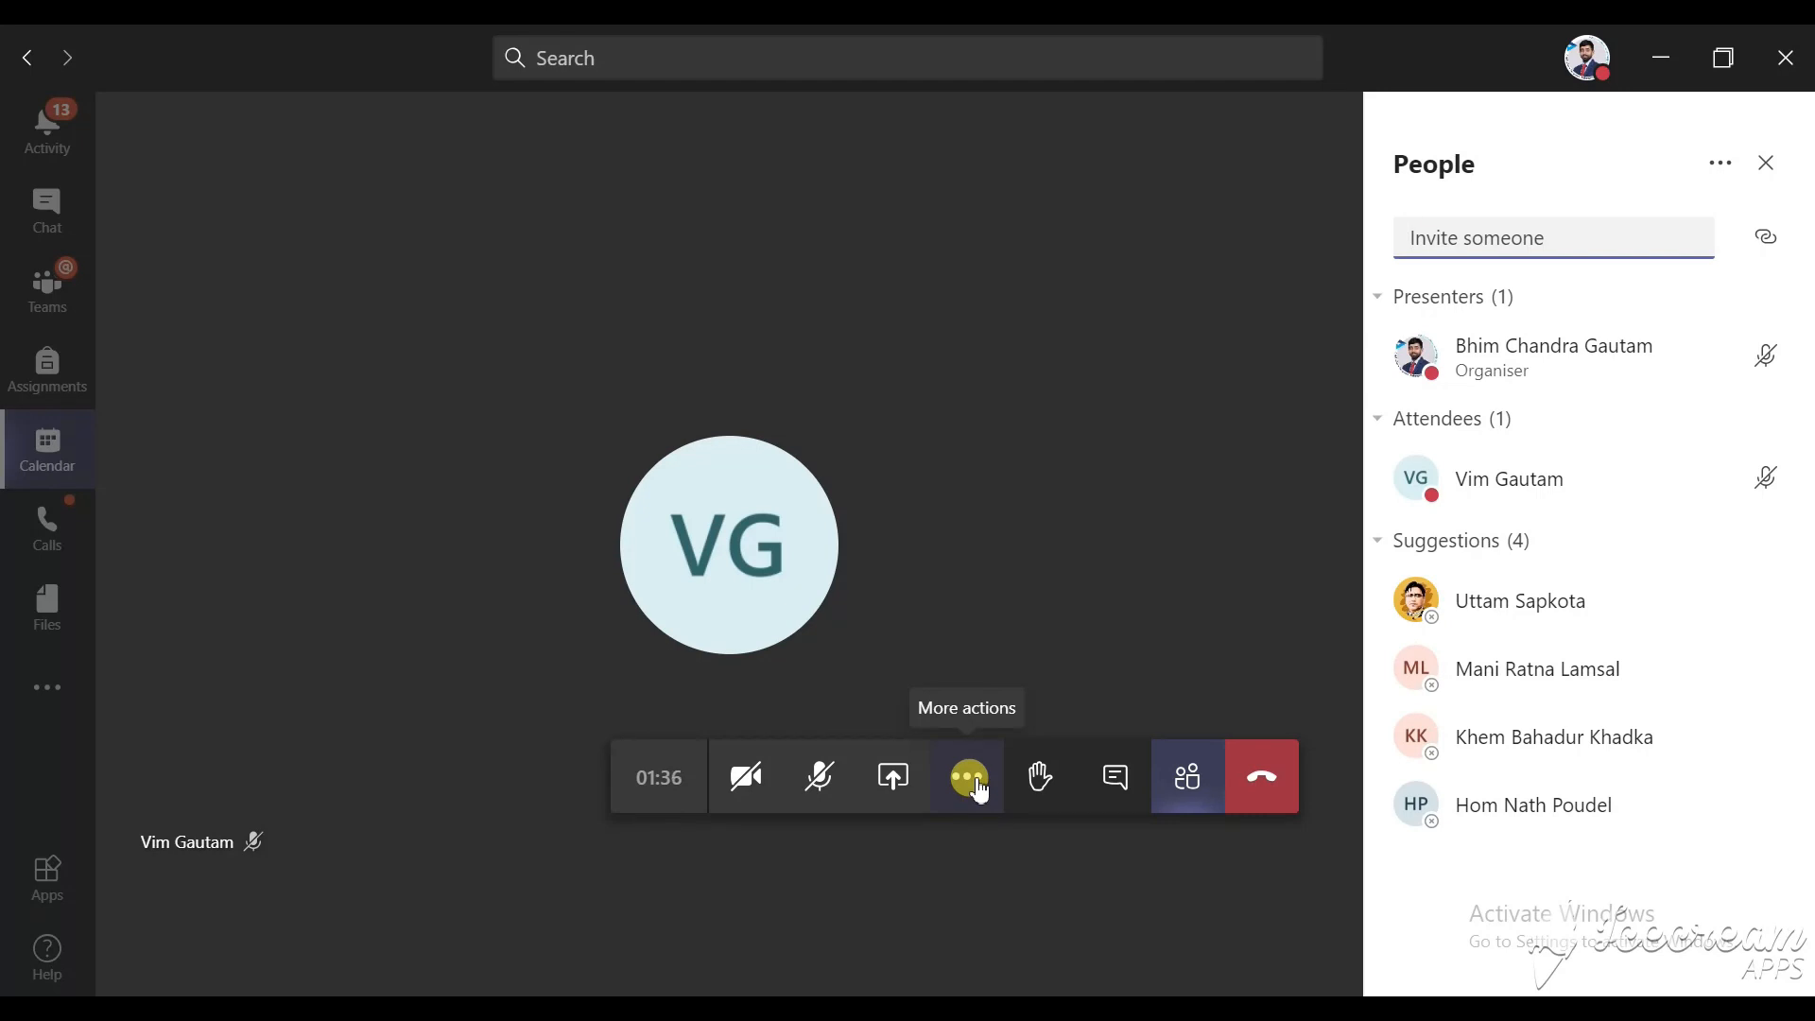
Step: Share the PowerPoint file Tender sheet.pptx in the meeting and advance it to slide 2
{"action": "left_click", "coordinate": [909, 786]}
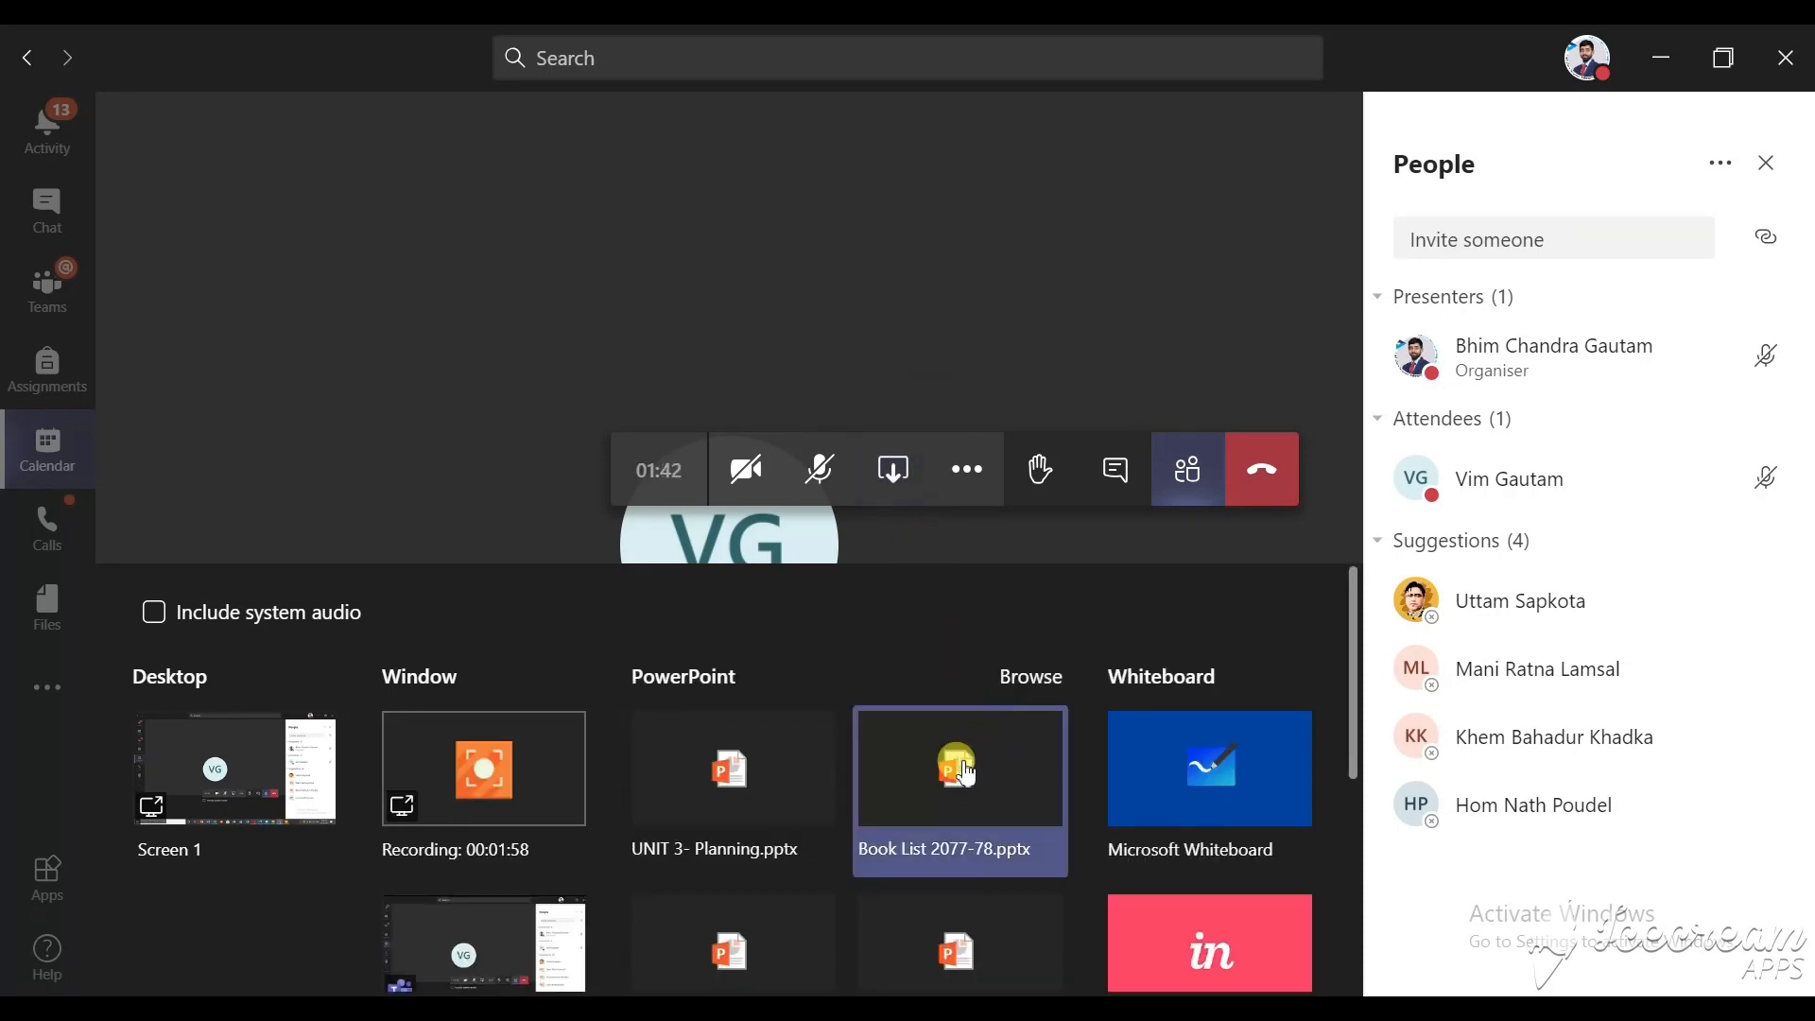
{"action": "scroll", "coordinate": [936, 798], "scroll_direction": "down", "scroll_amount": 1}
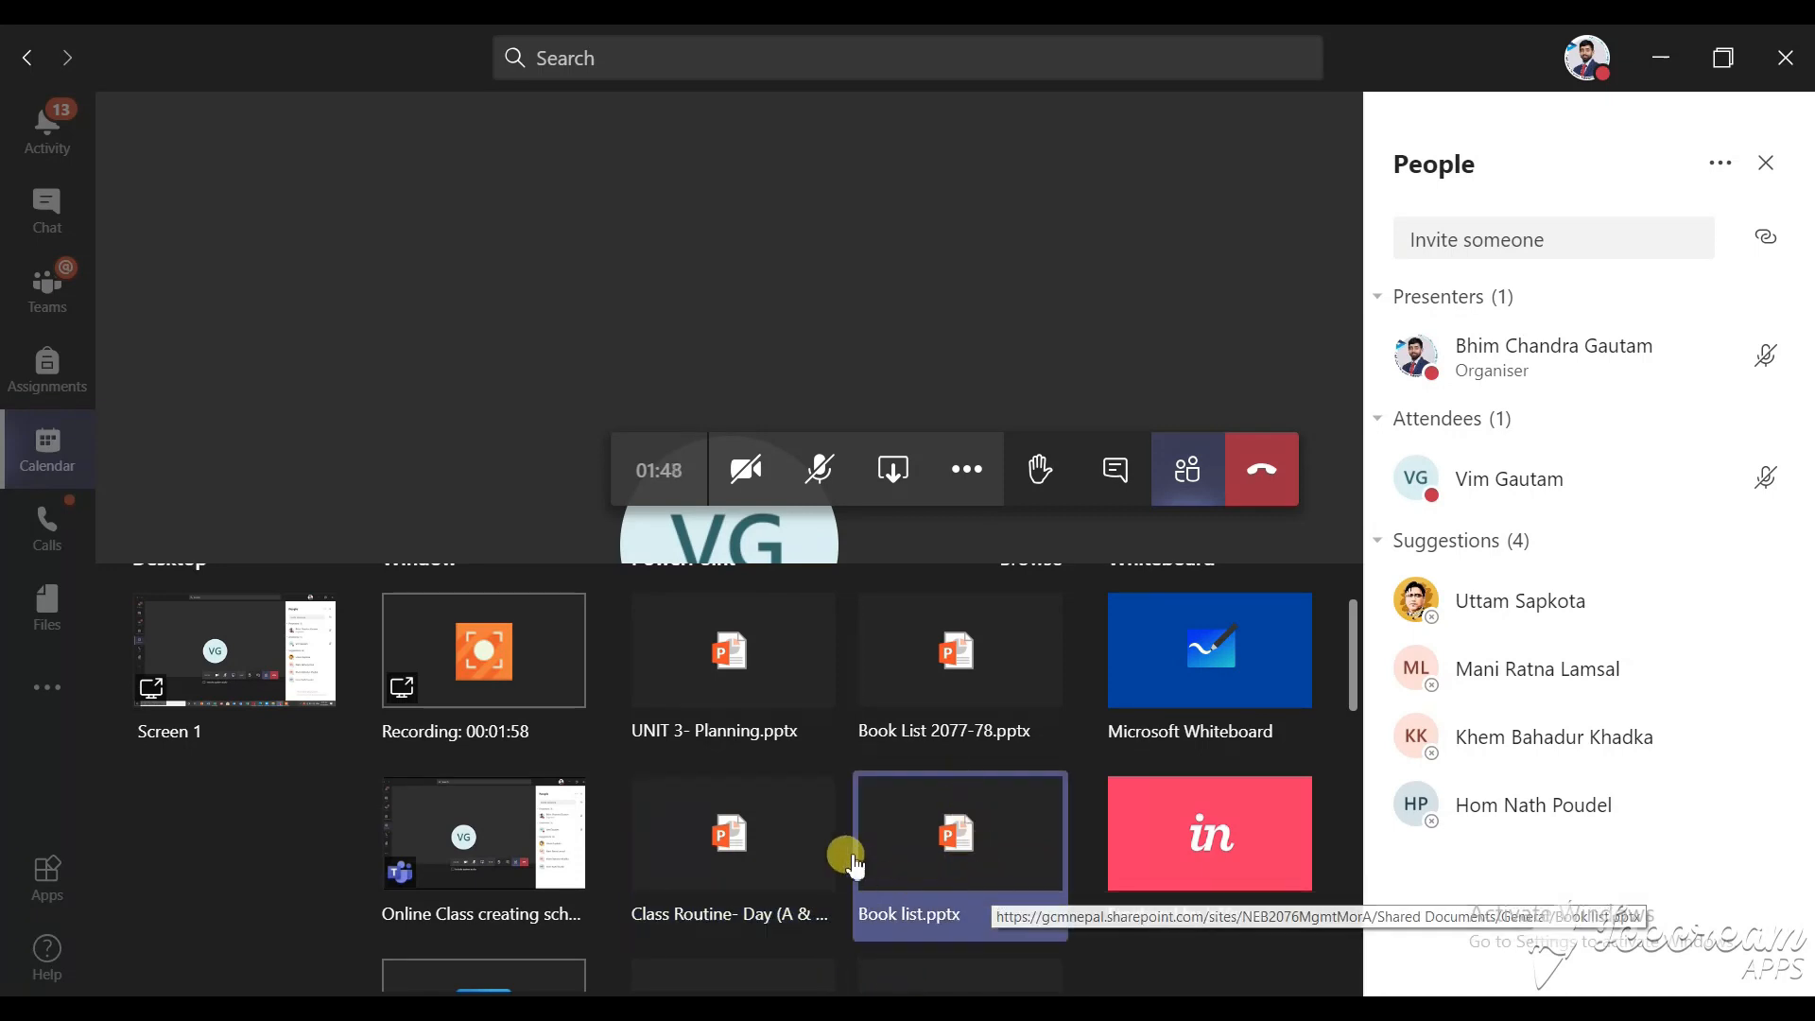
{"action": "scroll", "coordinate": [770, 829], "scroll_direction": "down", "scroll_amount": 2}
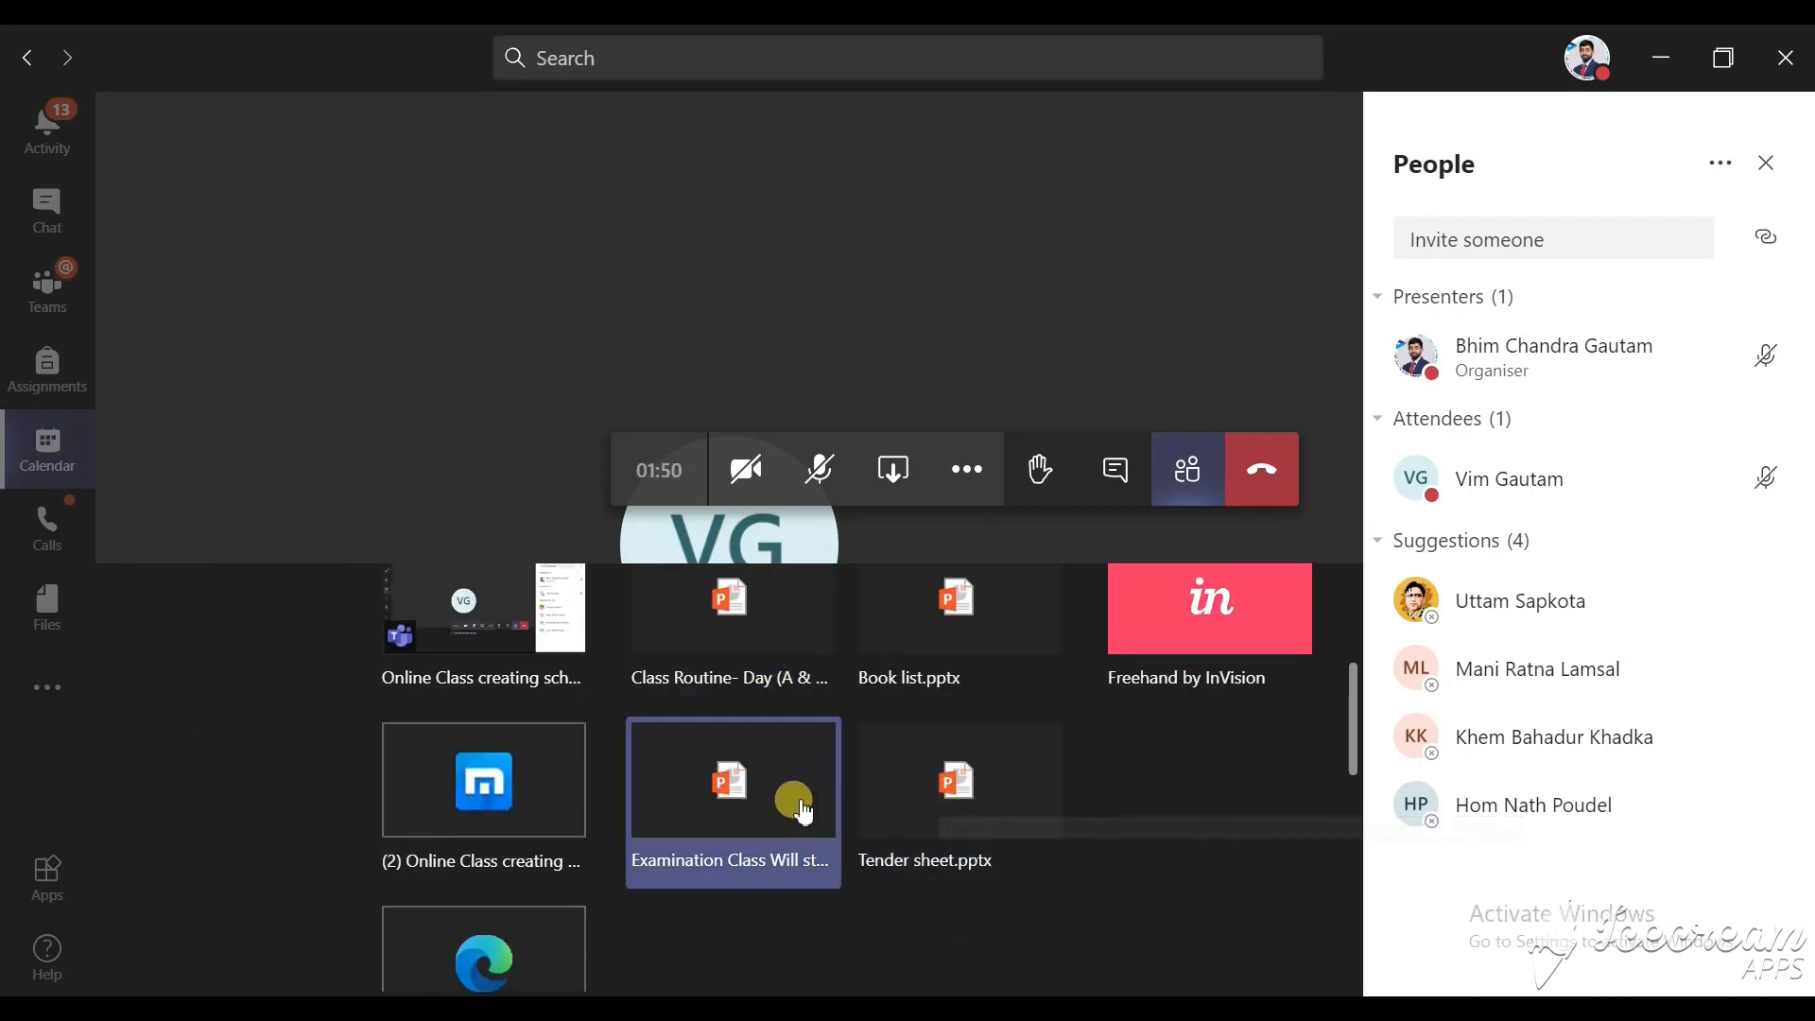
{"action": "scroll", "coordinate": [798, 805], "scroll_direction": "up", "scroll_amount": 1}
{"action": "scroll", "coordinate": [801, 807], "scroll_direction": "down", "scroll_amount": 1}
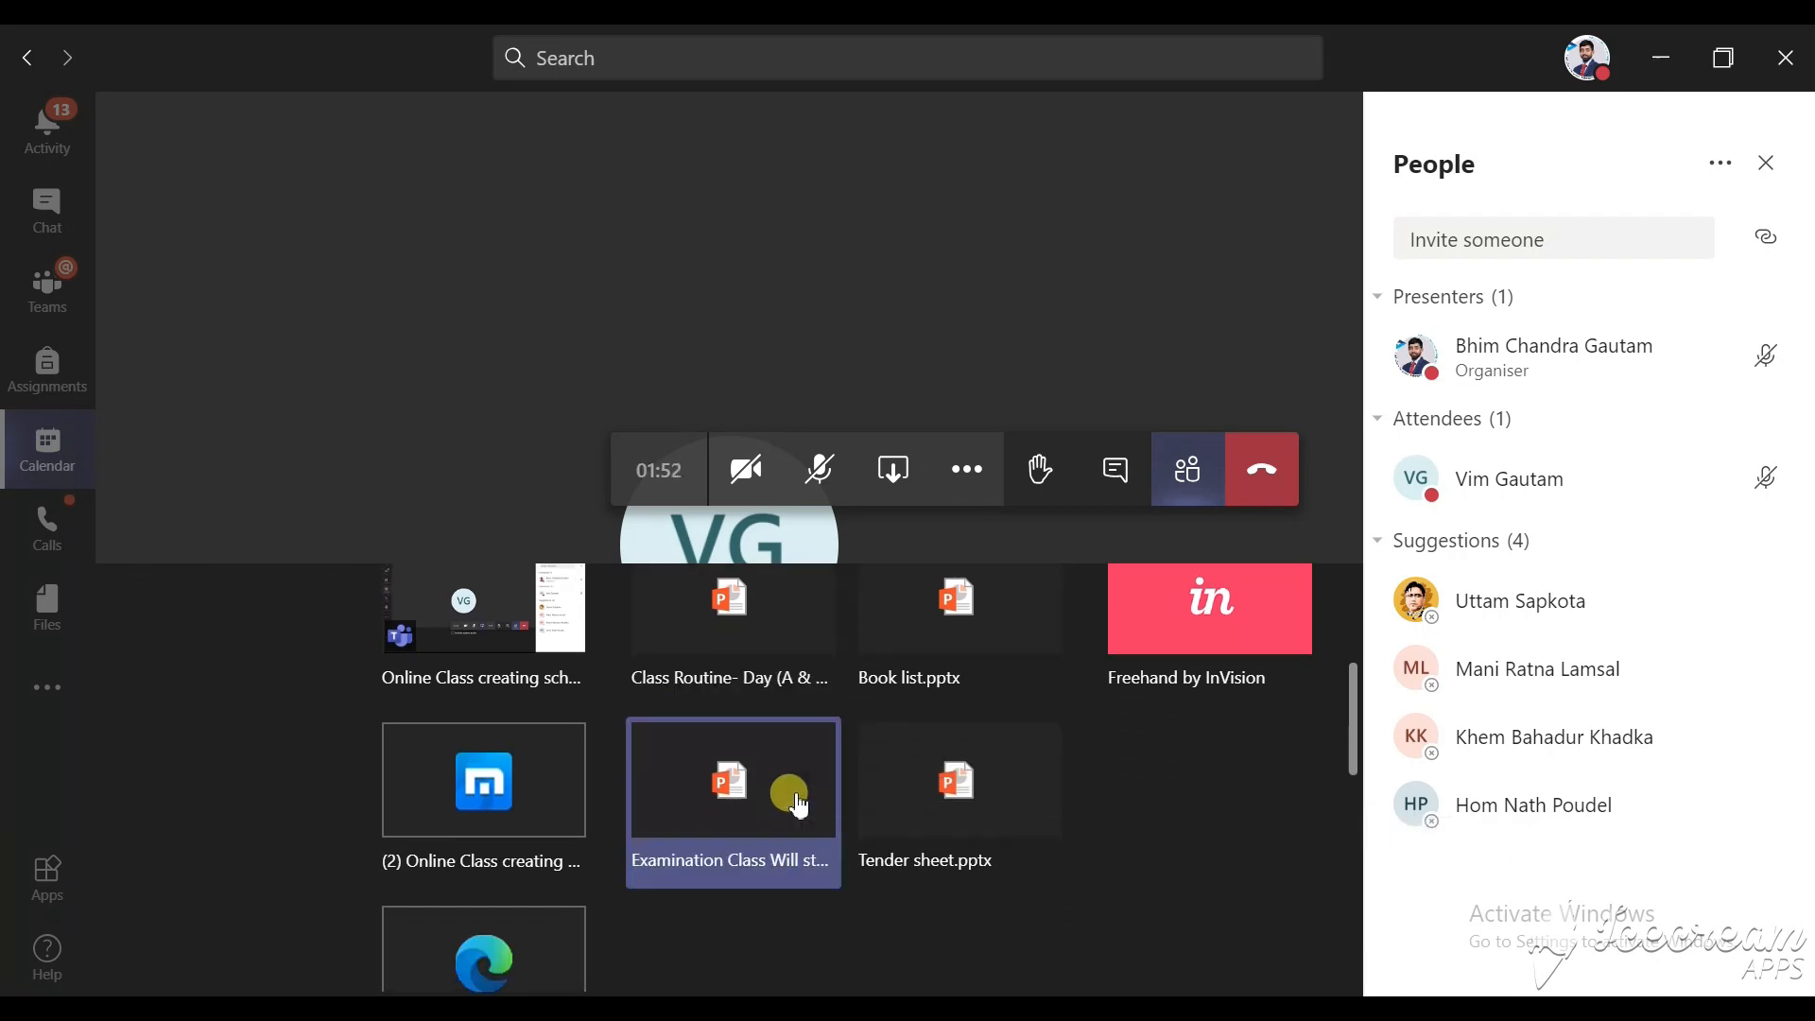
{"action": "left_click", "coordinate": [957, 787]}
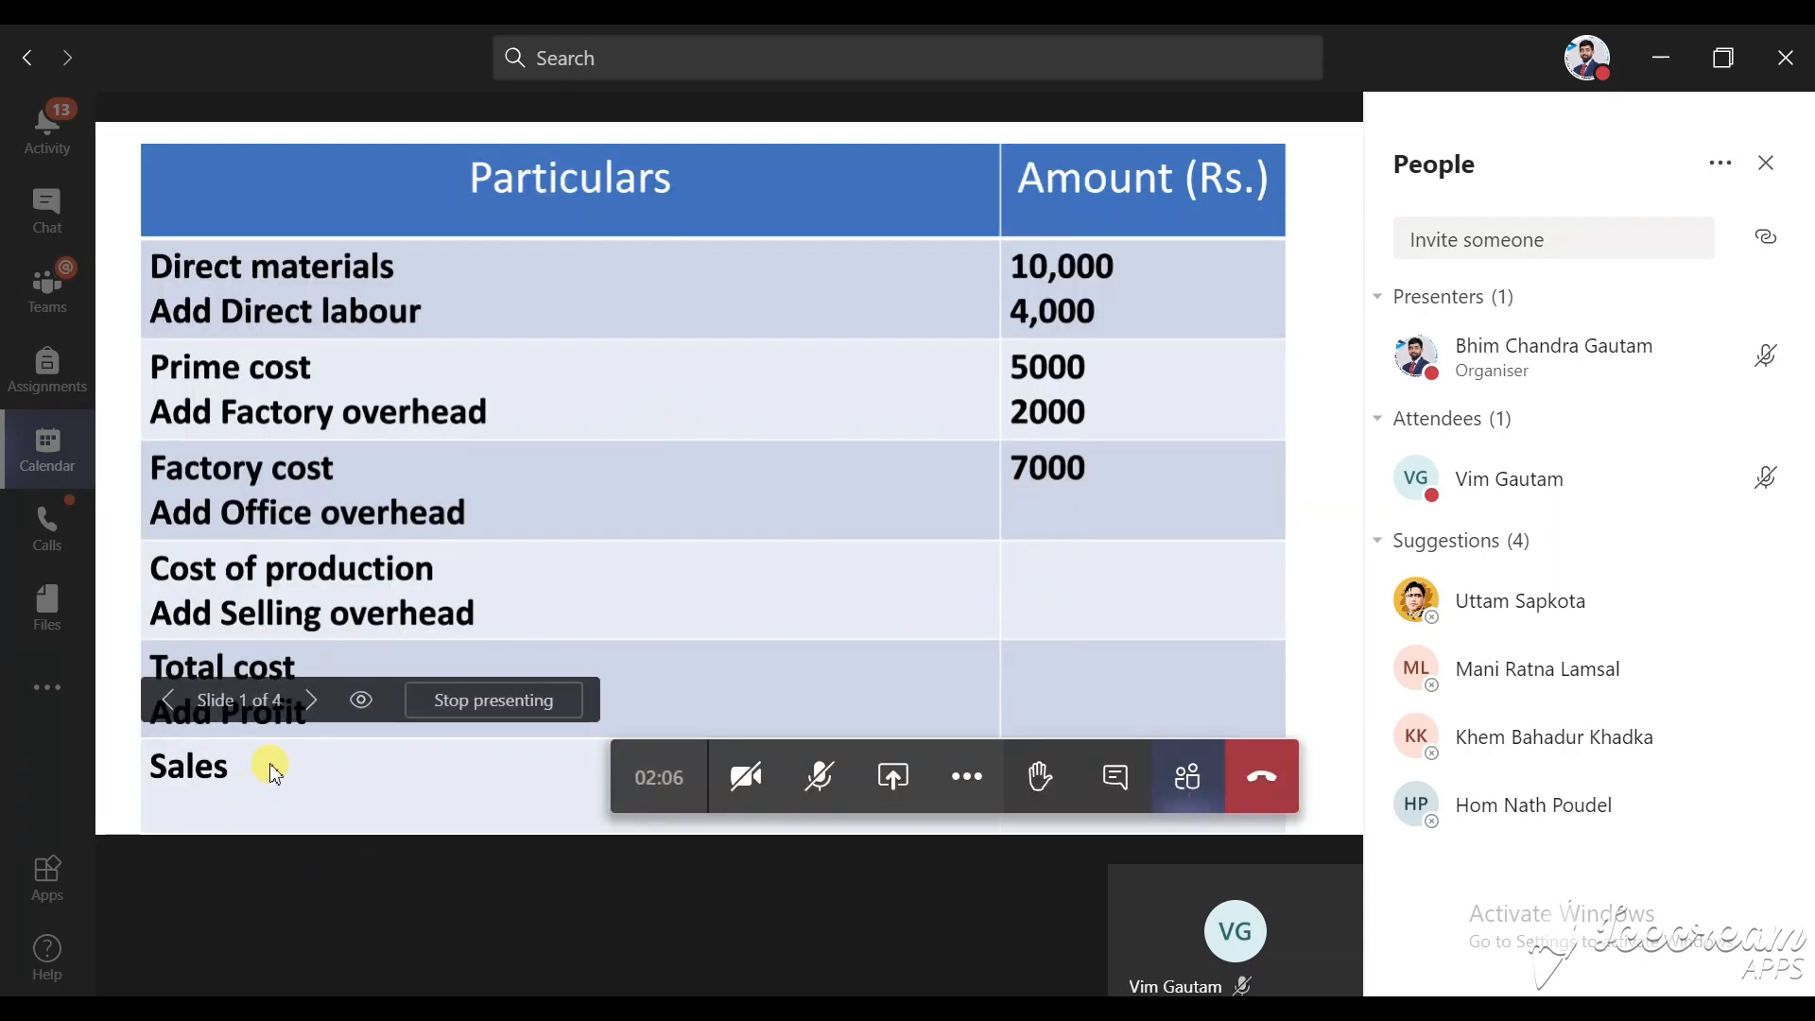
{"action": "left_click", "coordinate": [311, 703]}
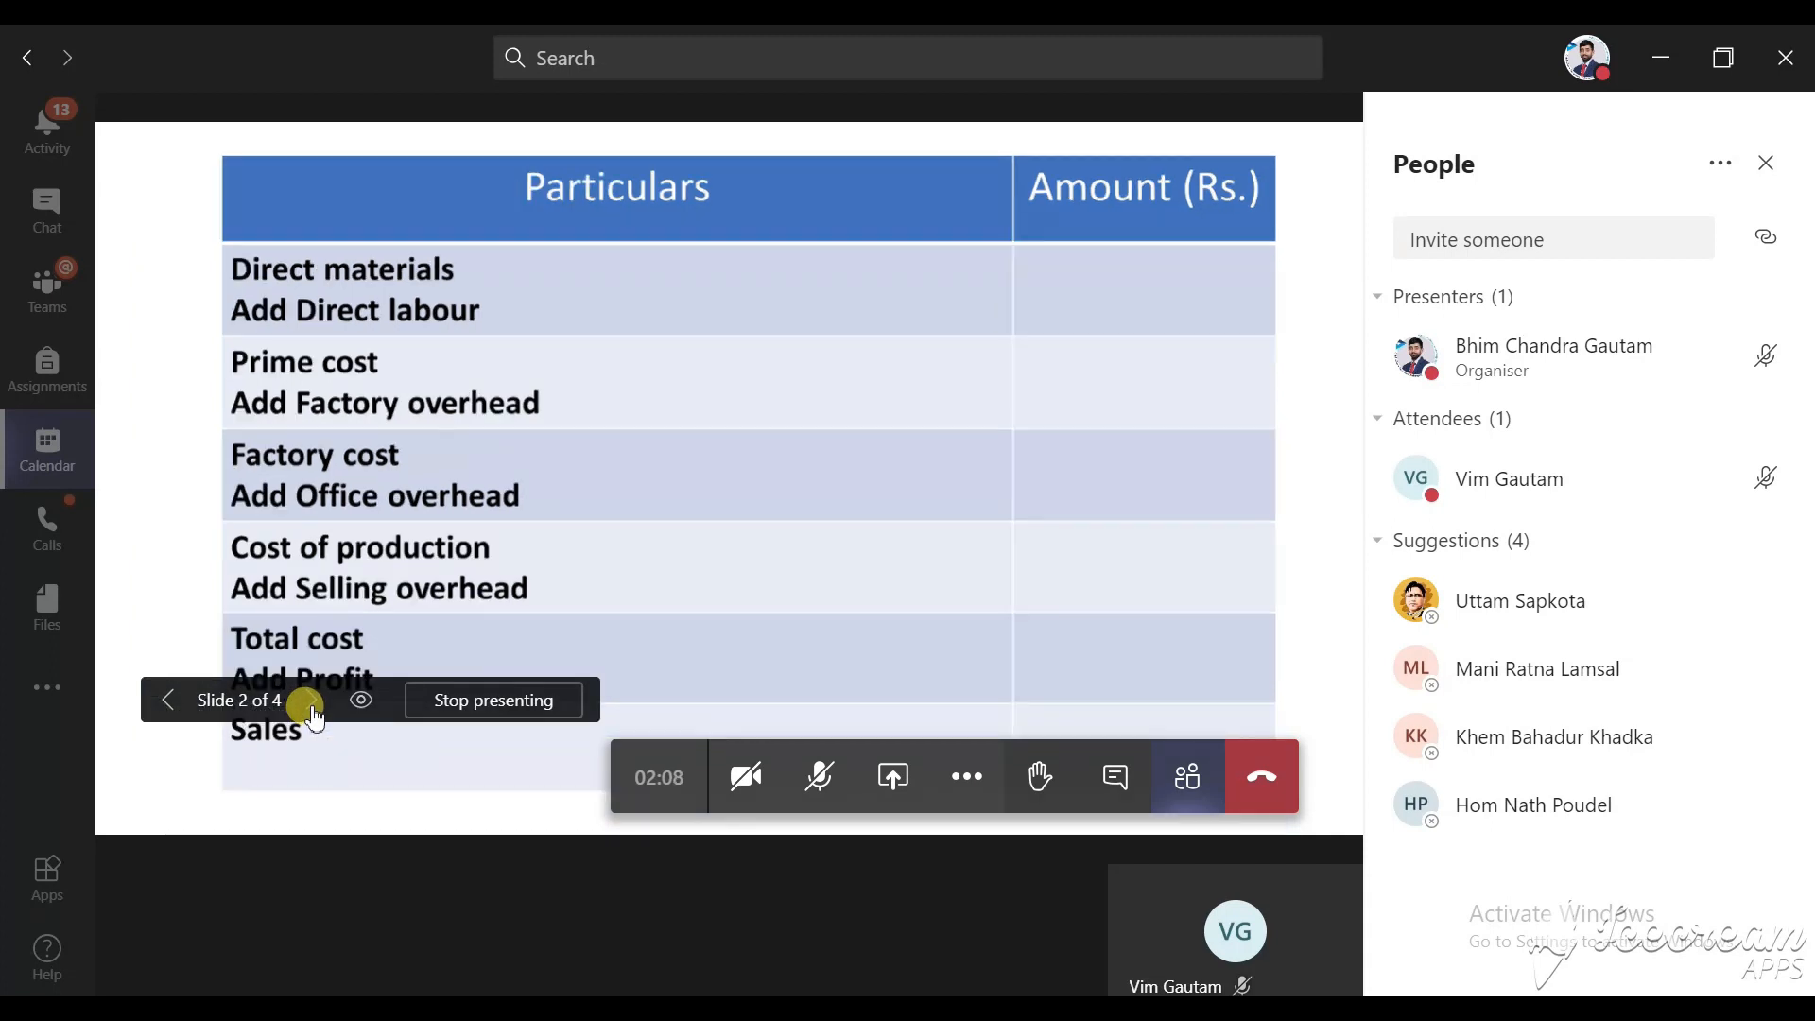
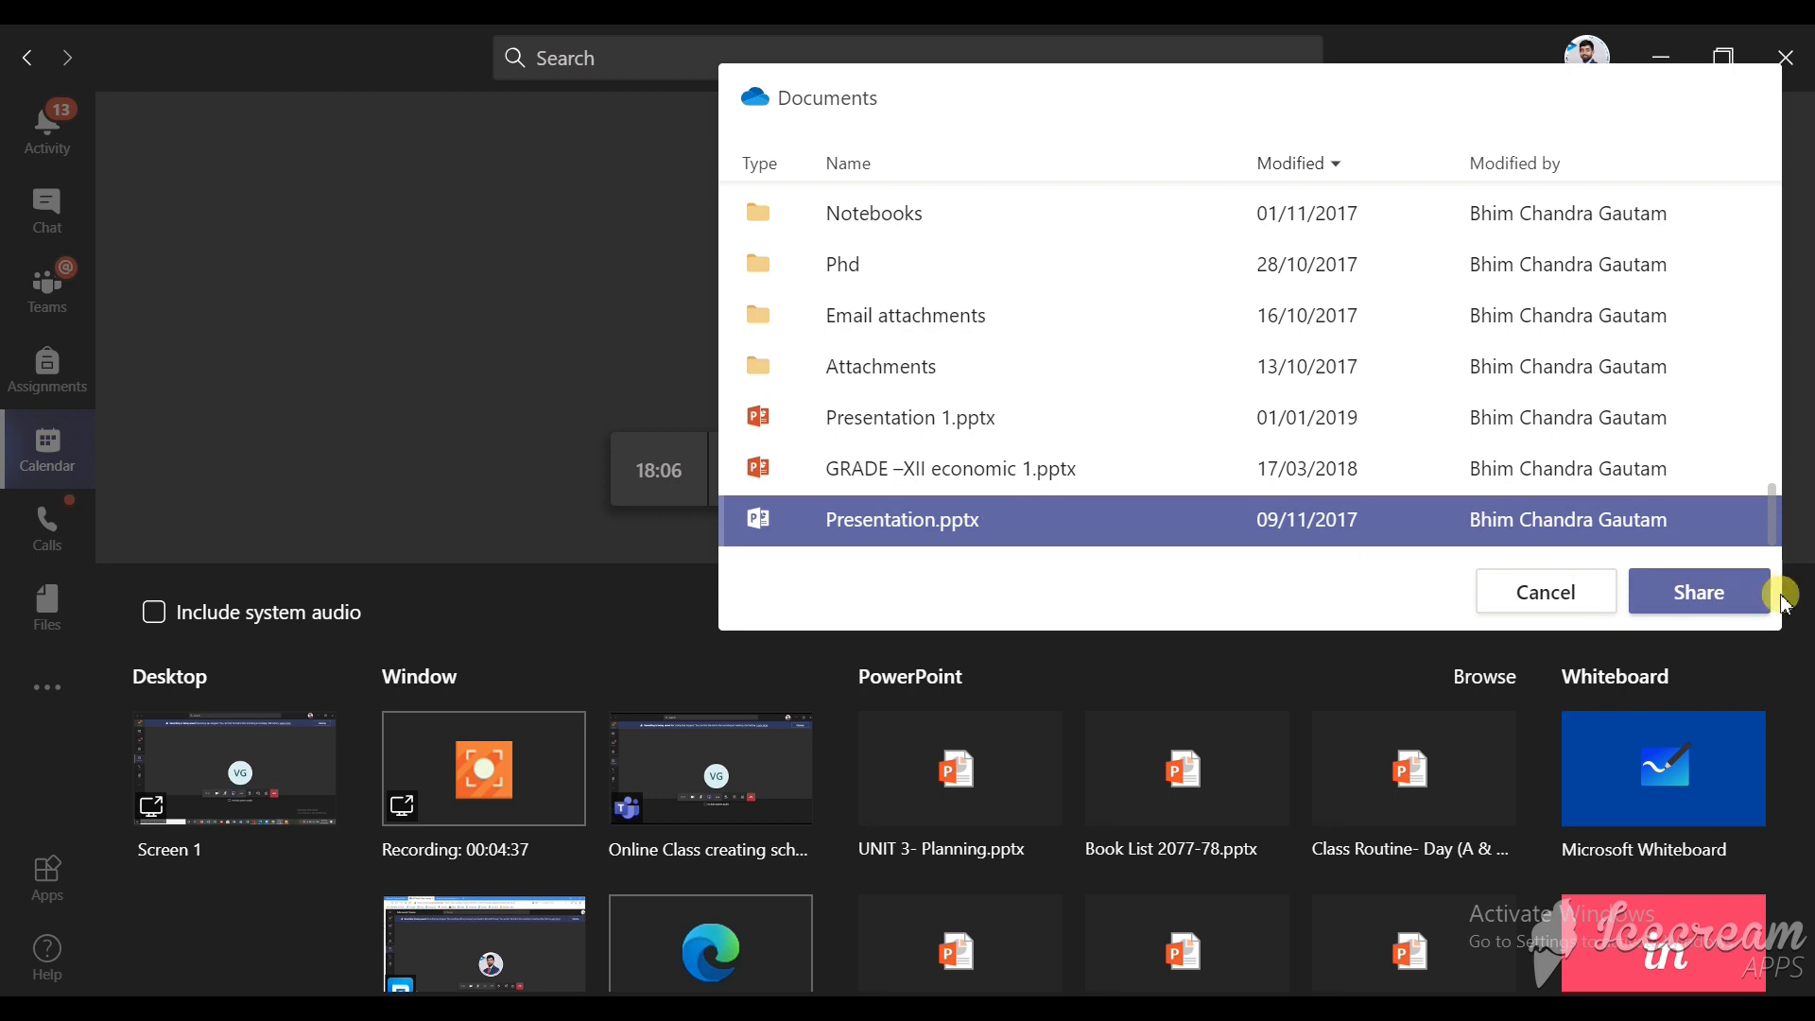
Step: Share Presentation.pptx from the OneDrive documents in the meeting, and stop presenting it
{"action": "left_click", "coordinate": [1692, 592]}
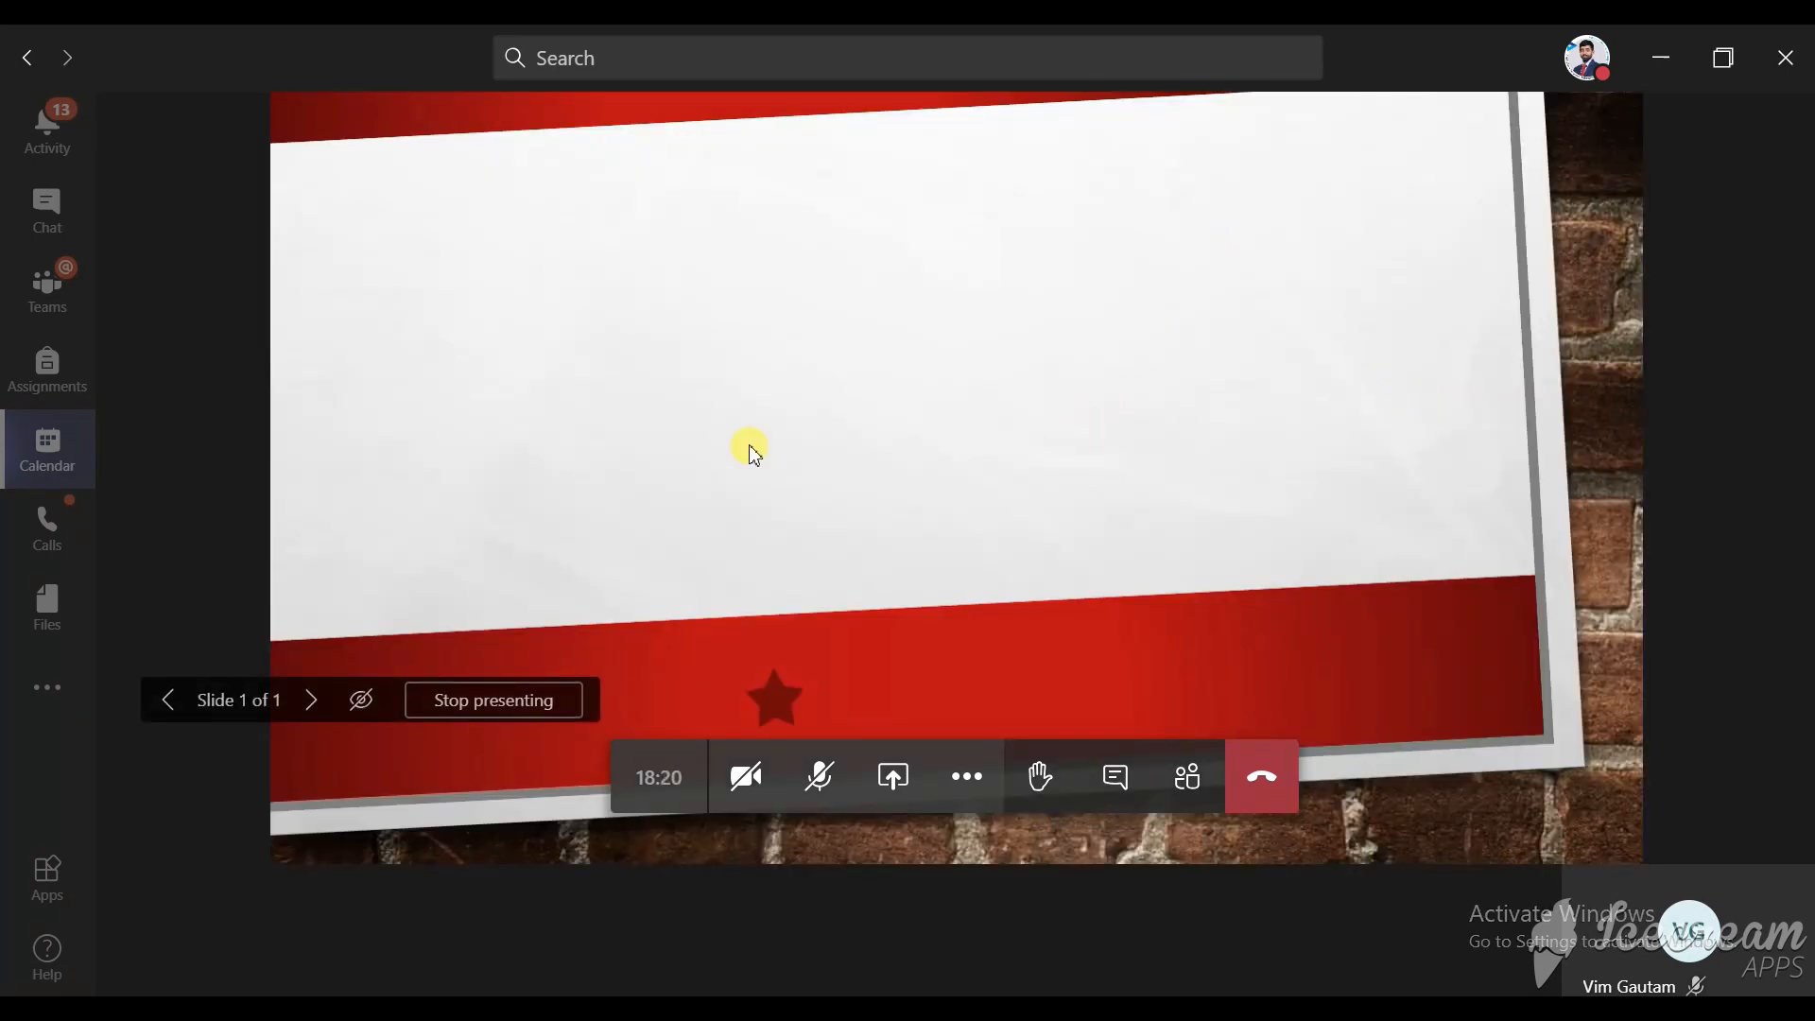
{"action": "left_click", "coordinate": [515, 707]}
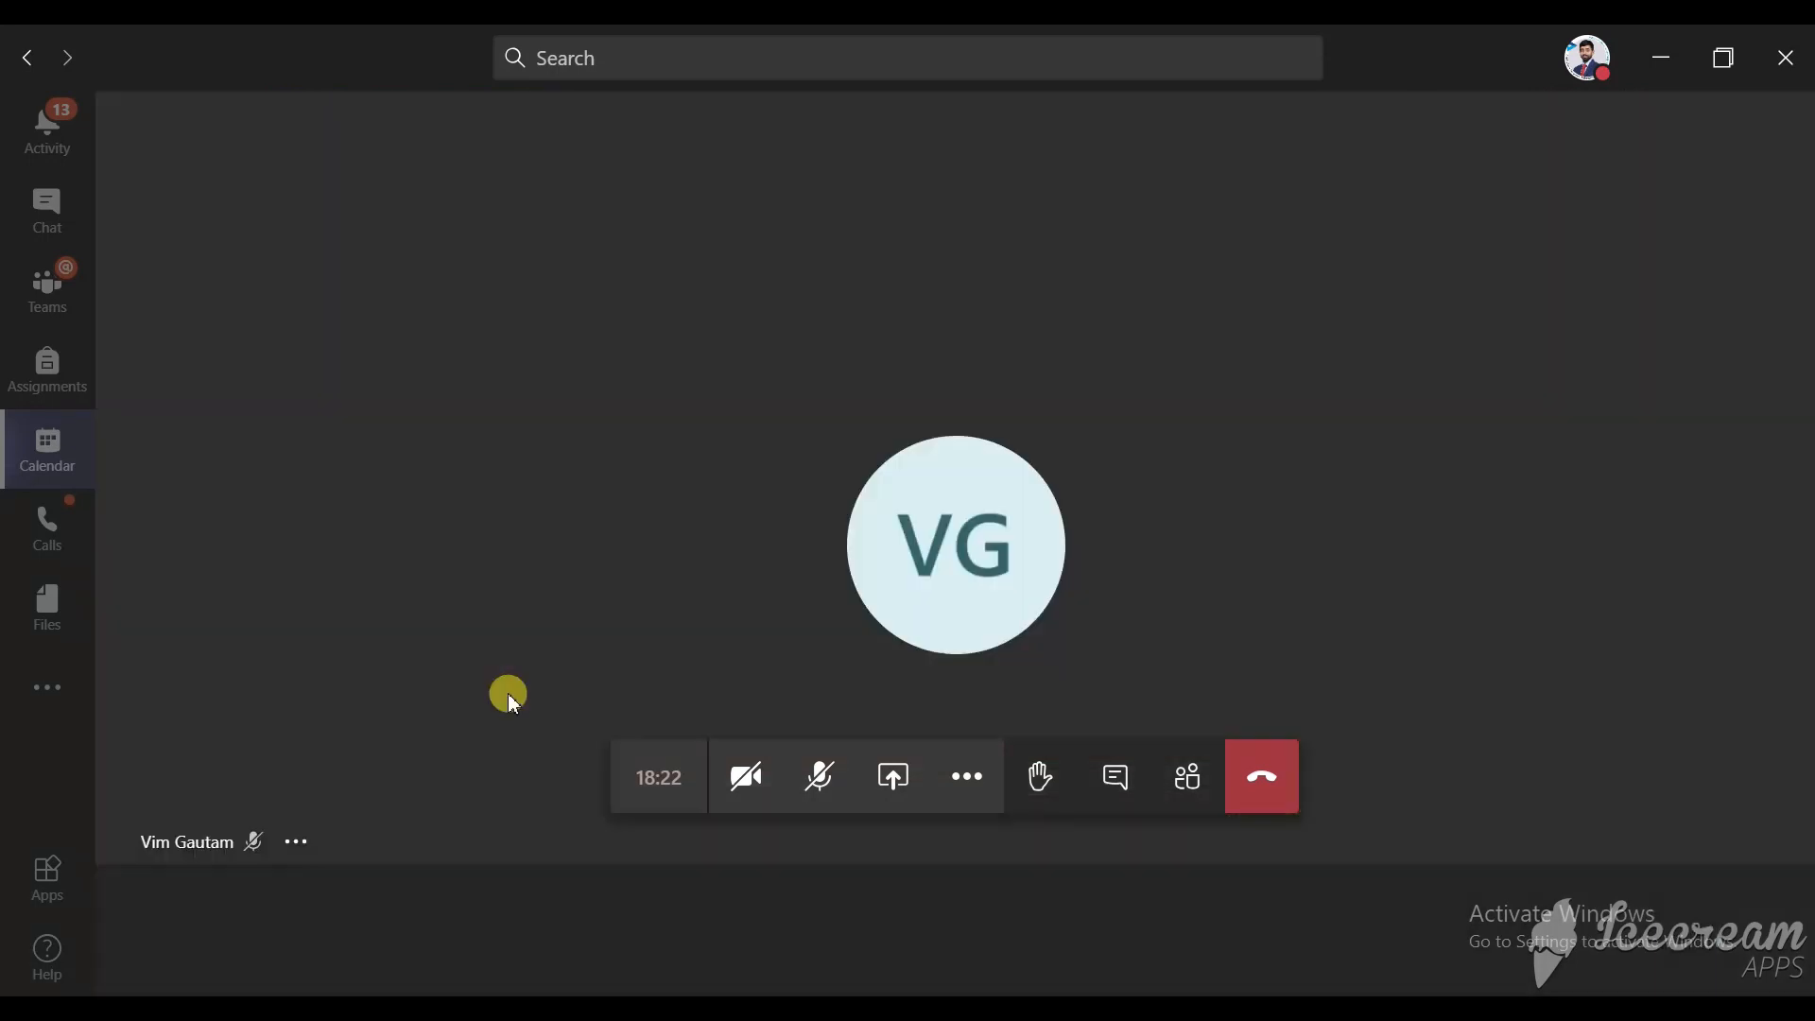
Step: Share the whole desktop, Screen 1, in the meeting and minimise the student's browser window to reveal the desktop
{"action": "left_click", "coordinate": [906, 794]}
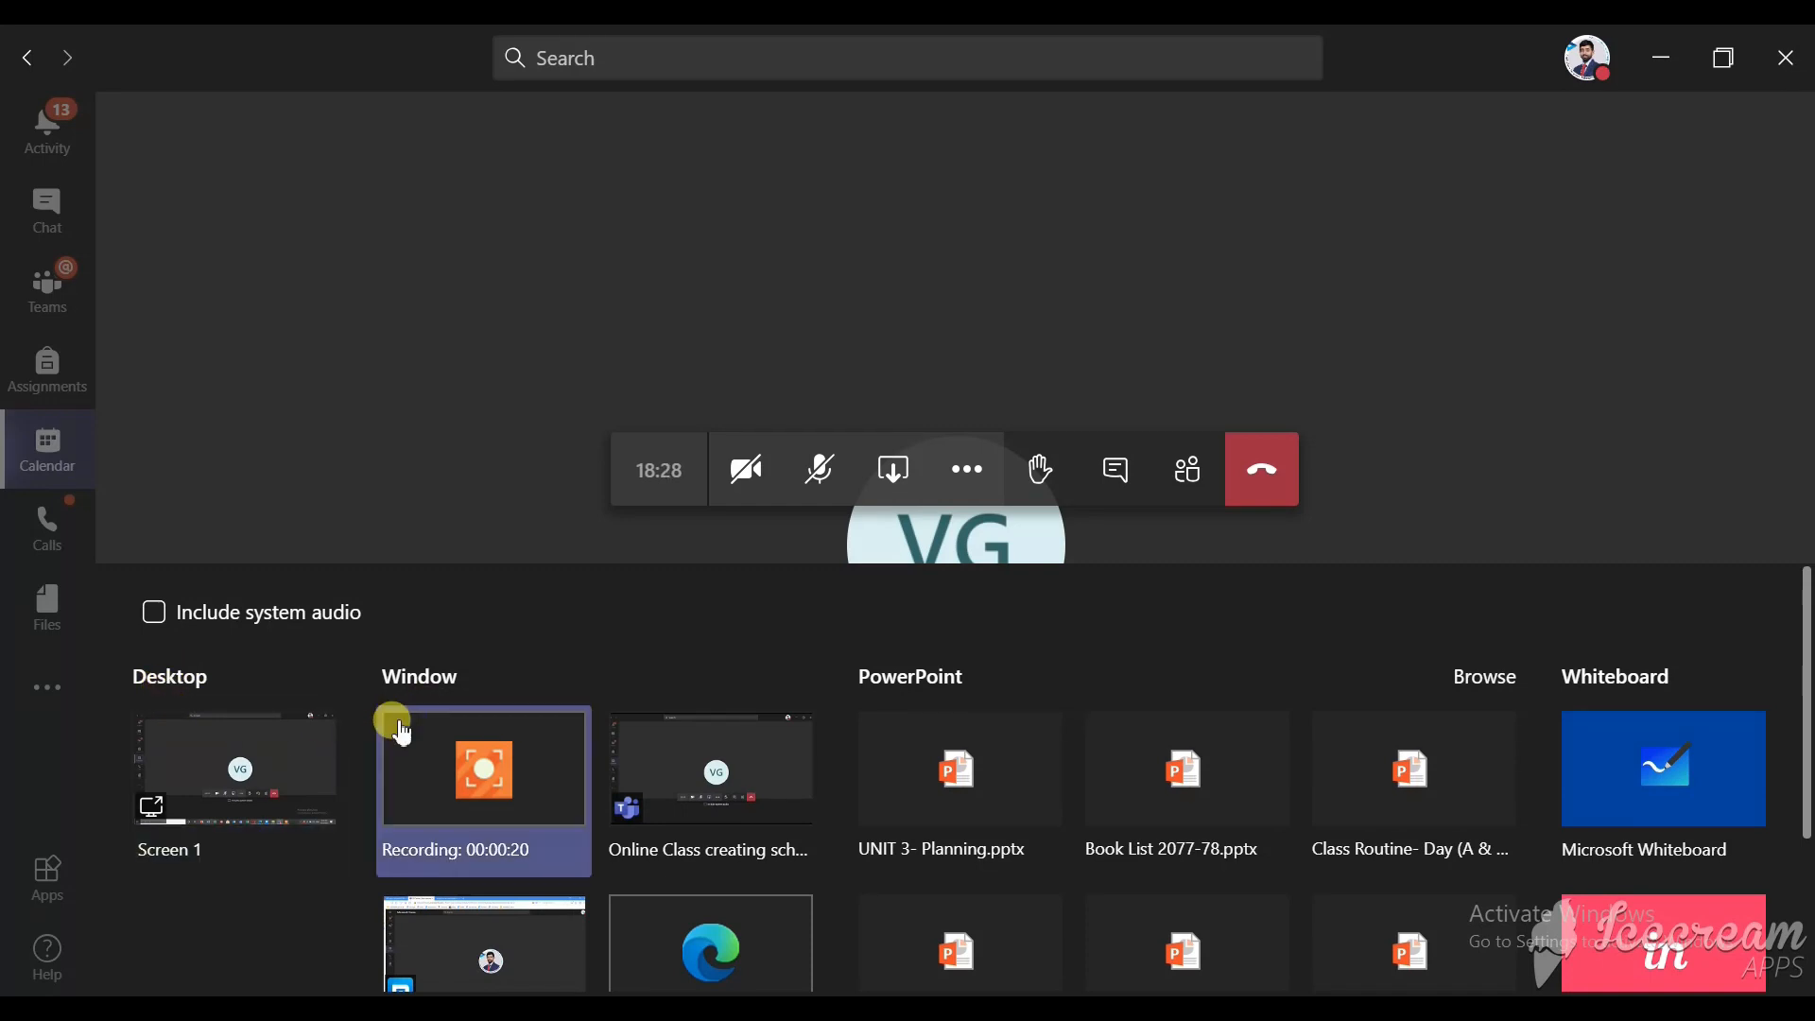
{"action": "left_click", "coordinate": [205, 777]}
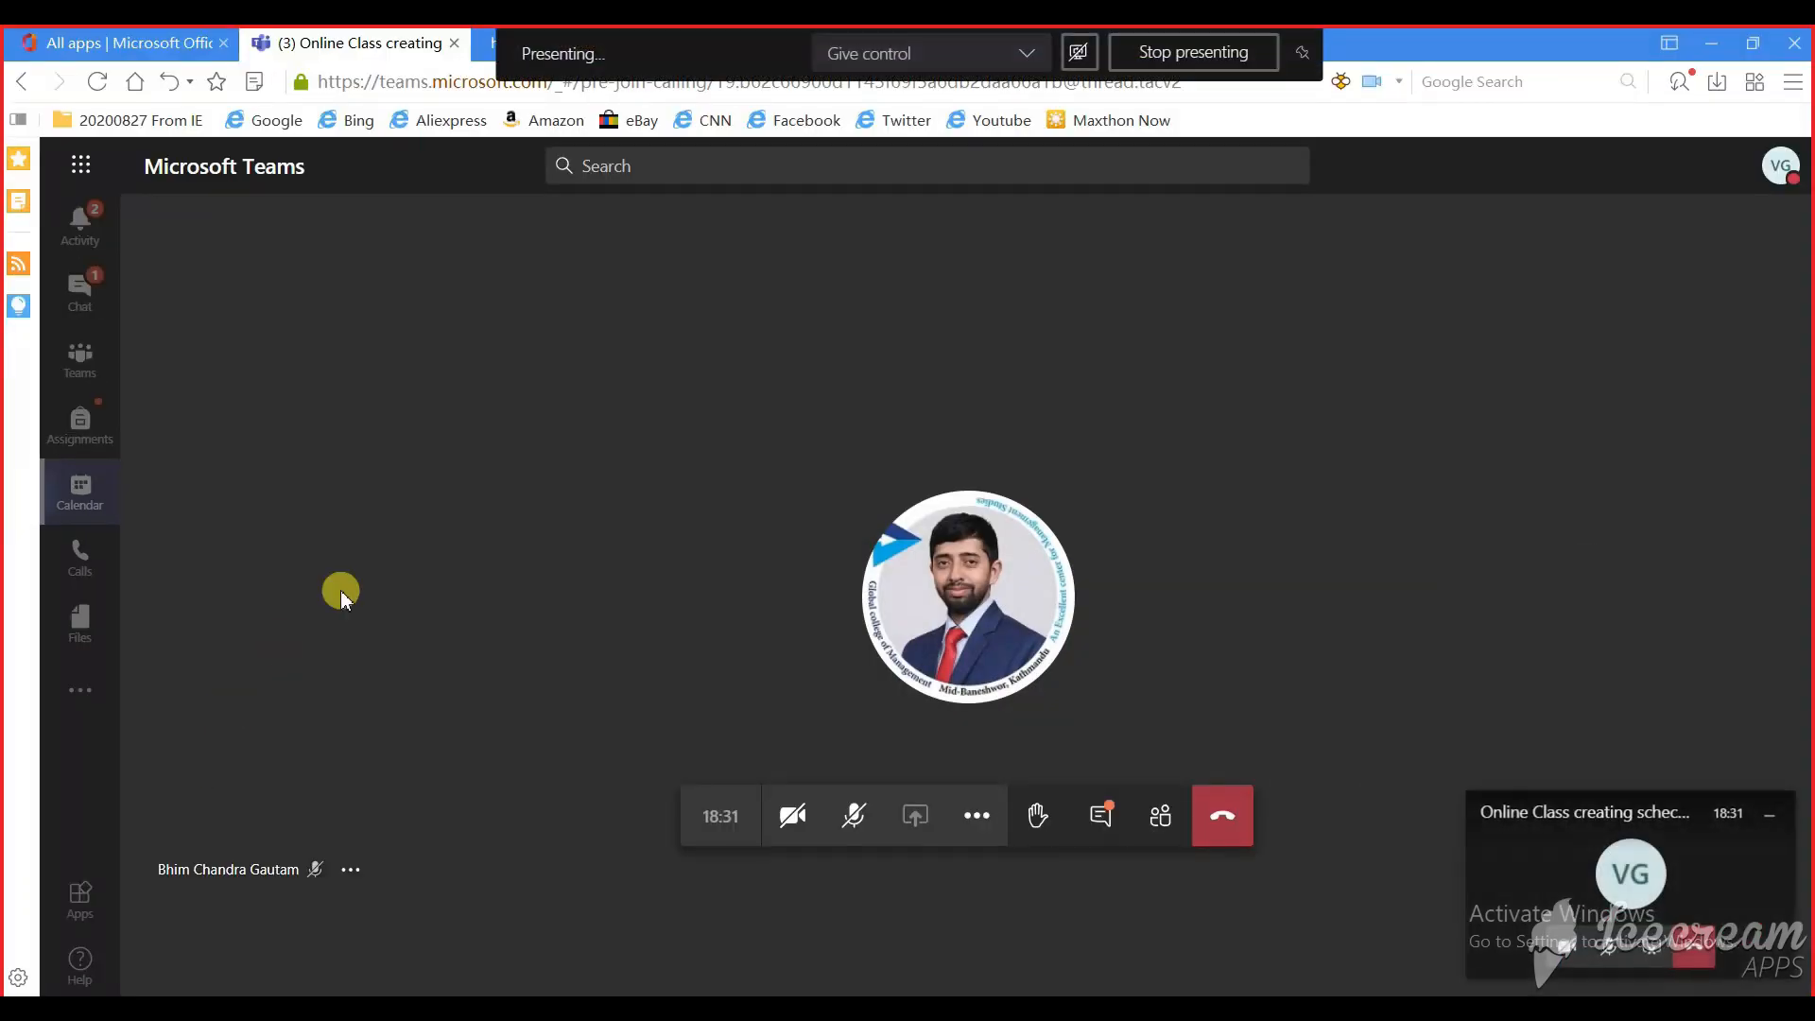
{"action": "mouse_move", "coordinate": [884, 440]}
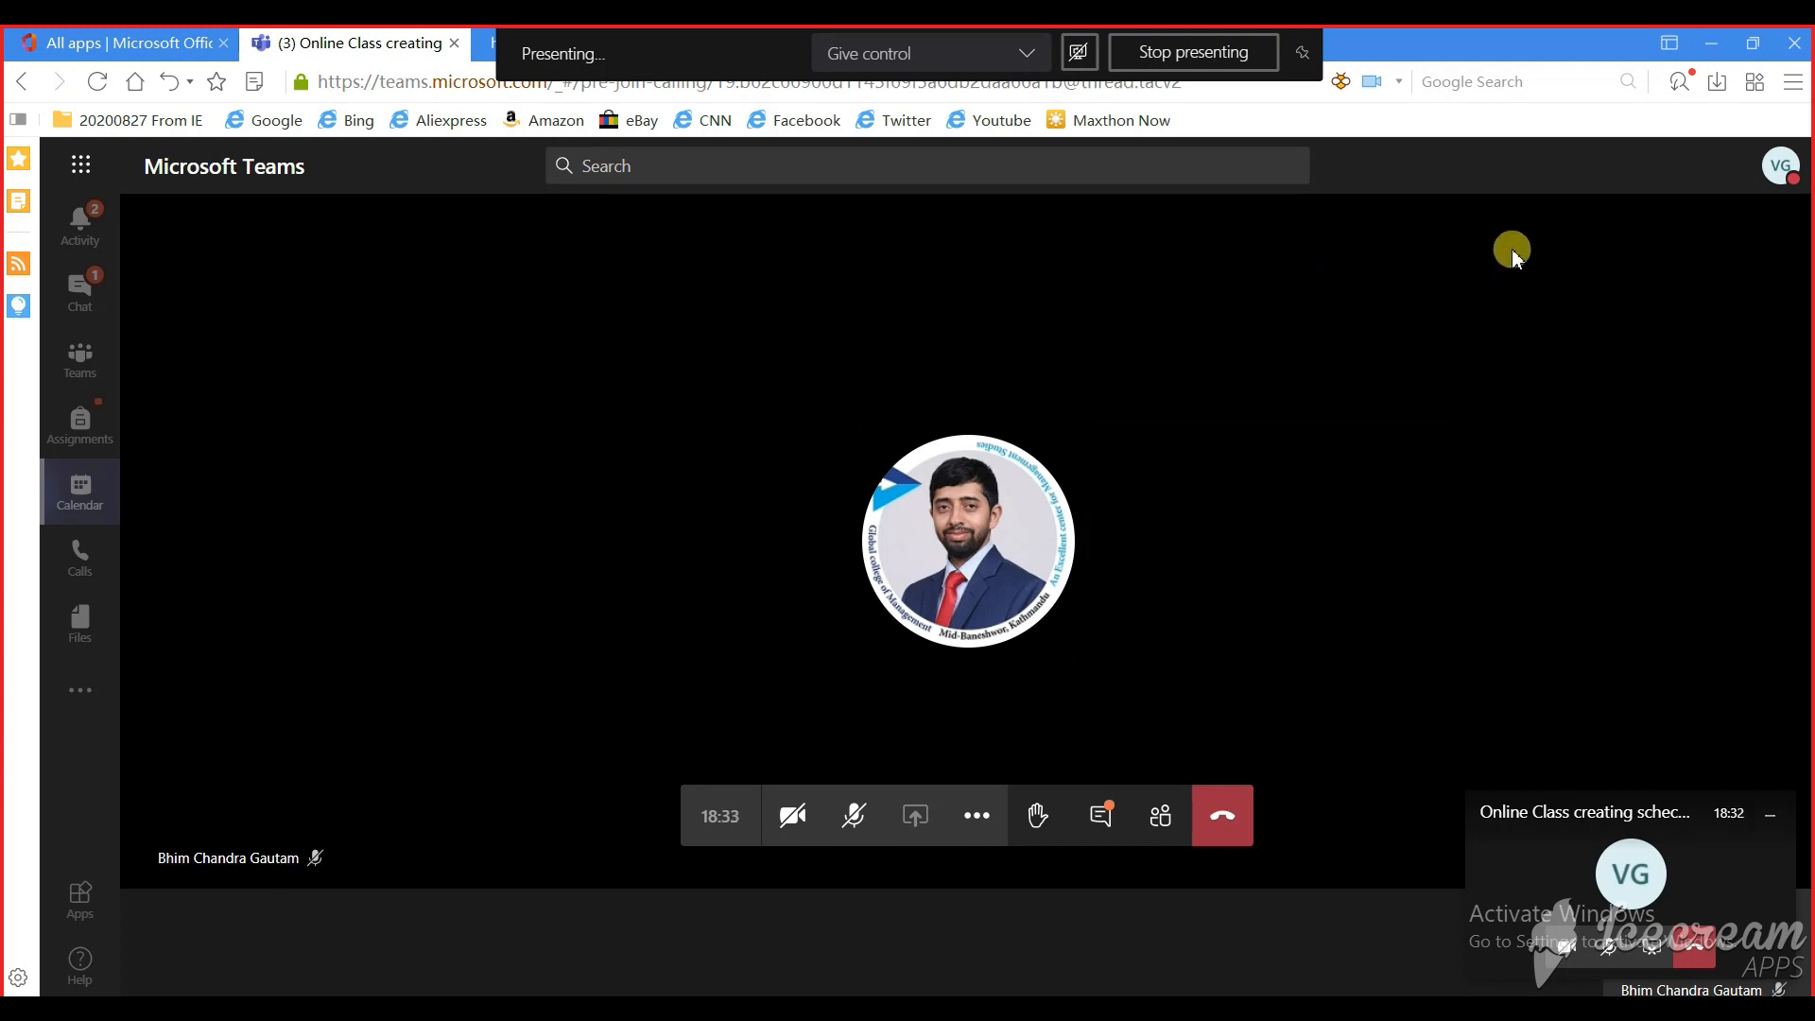
{"action": "left_click", "coordinate": [1722, 45]}
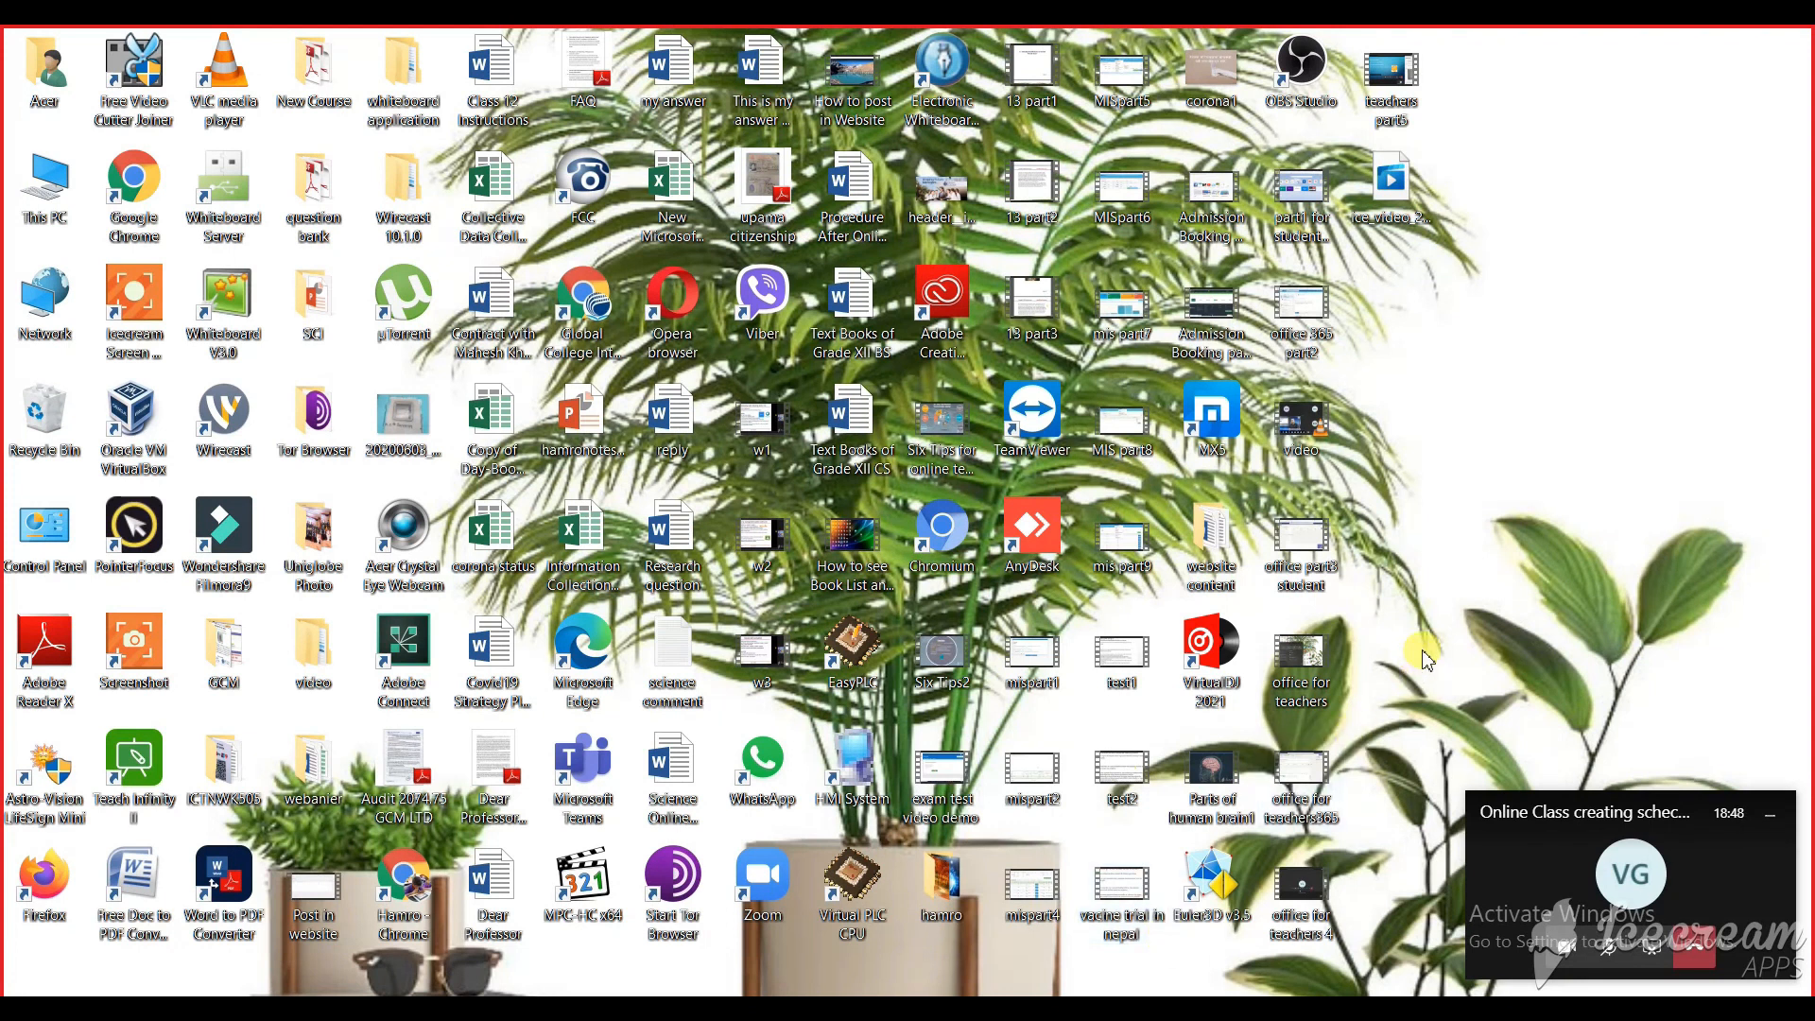
Step: Play the desktop video on the parts of the human brain for the class, in full screen and windowed view, and close the player
{"action": "double_click", "coordinate": [1219, 774]}
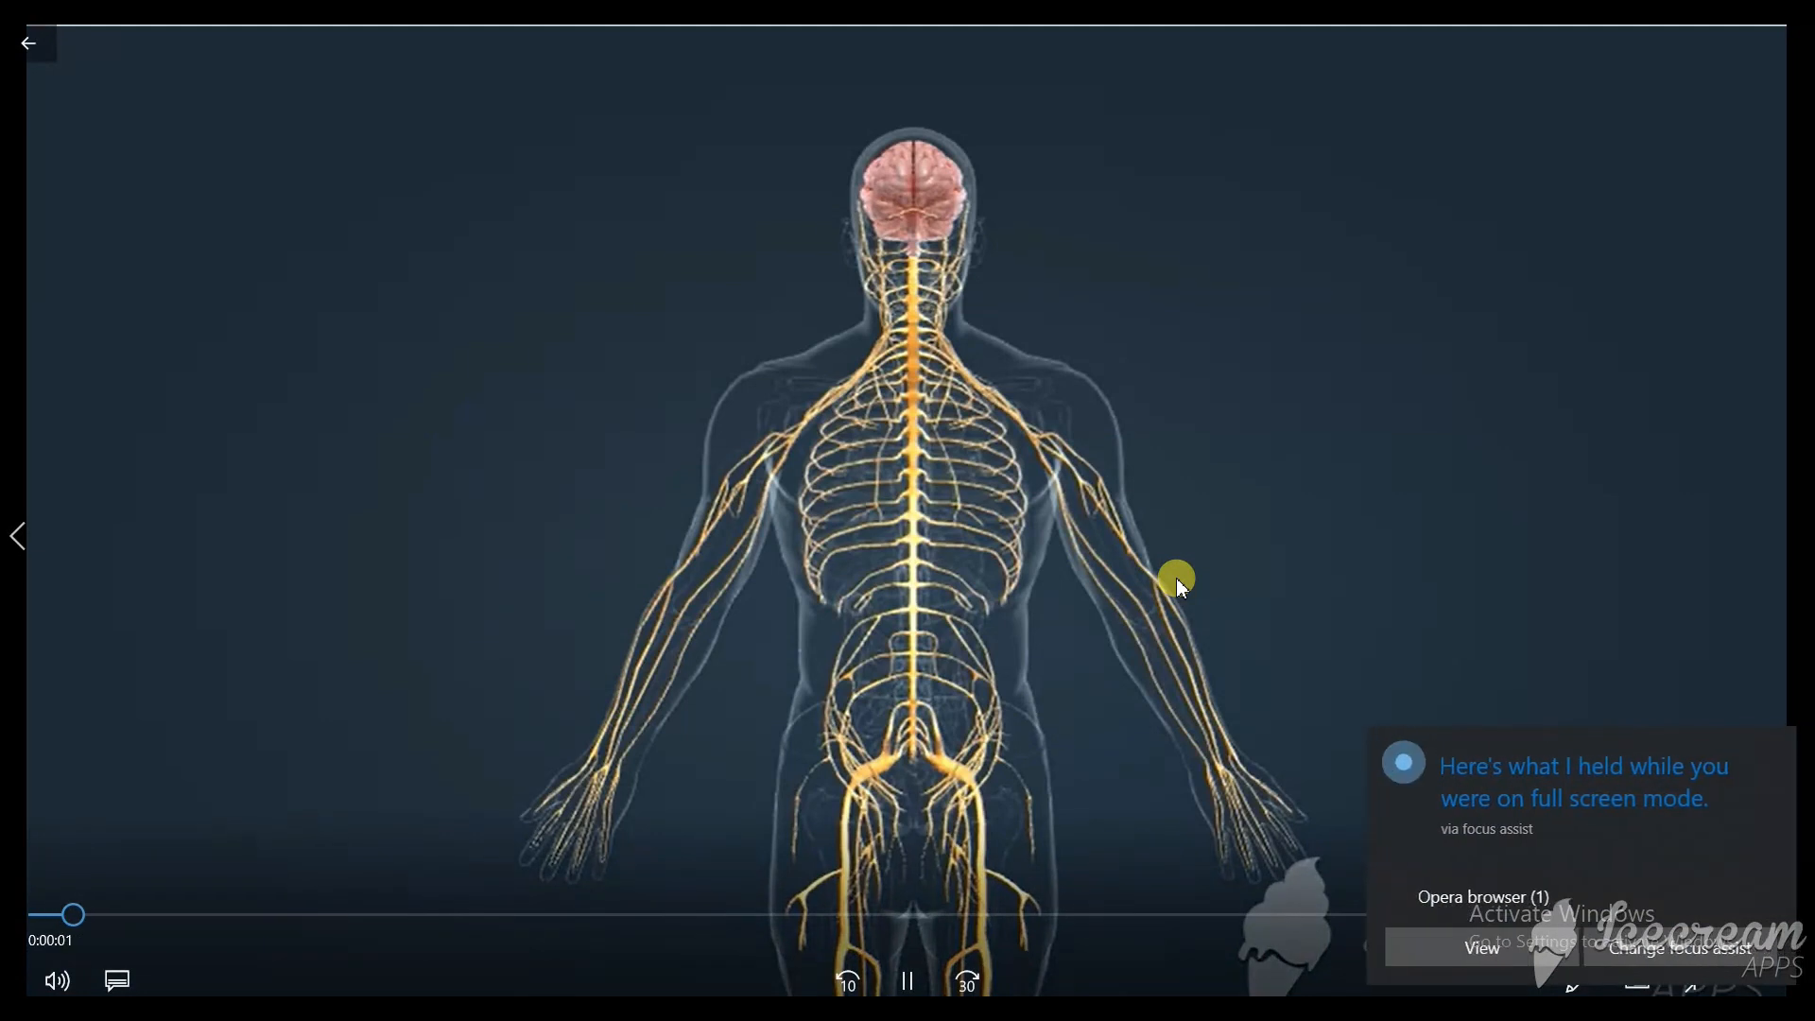
{"action": "left_click", "coordinate": [1772, 752]}
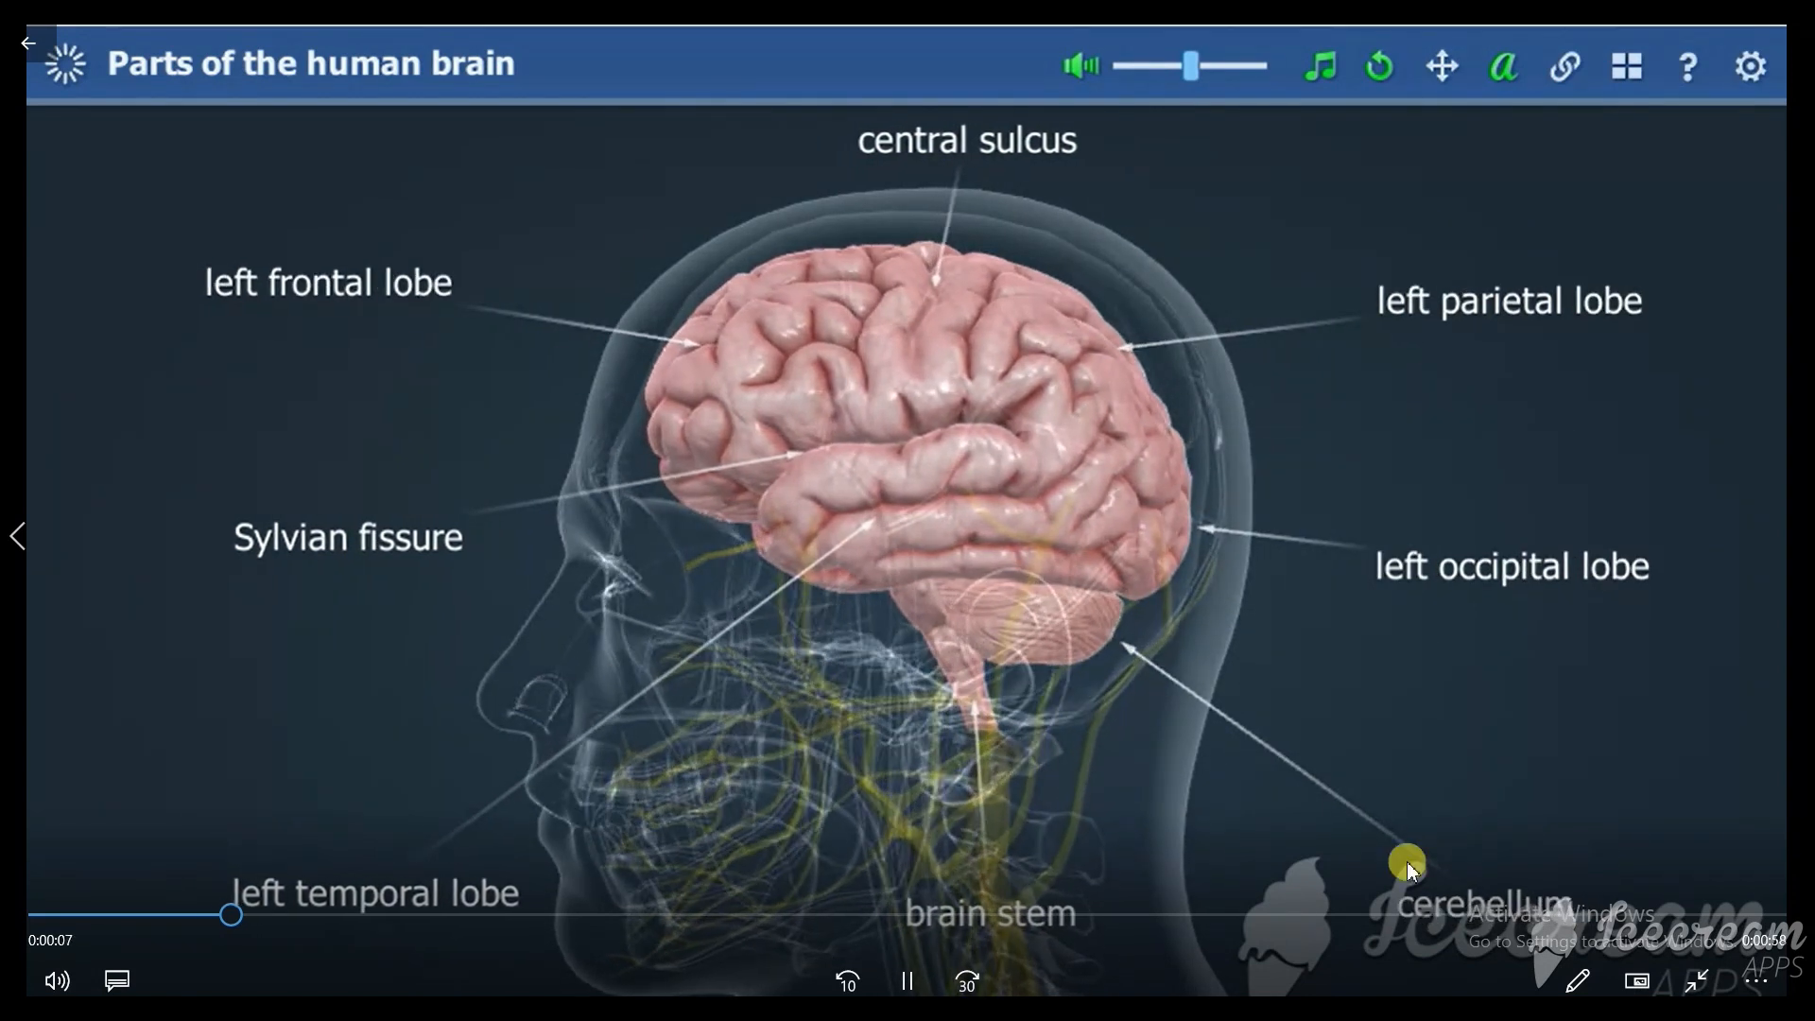
{"action": "left_click", "coordinate": [1704, 983]}
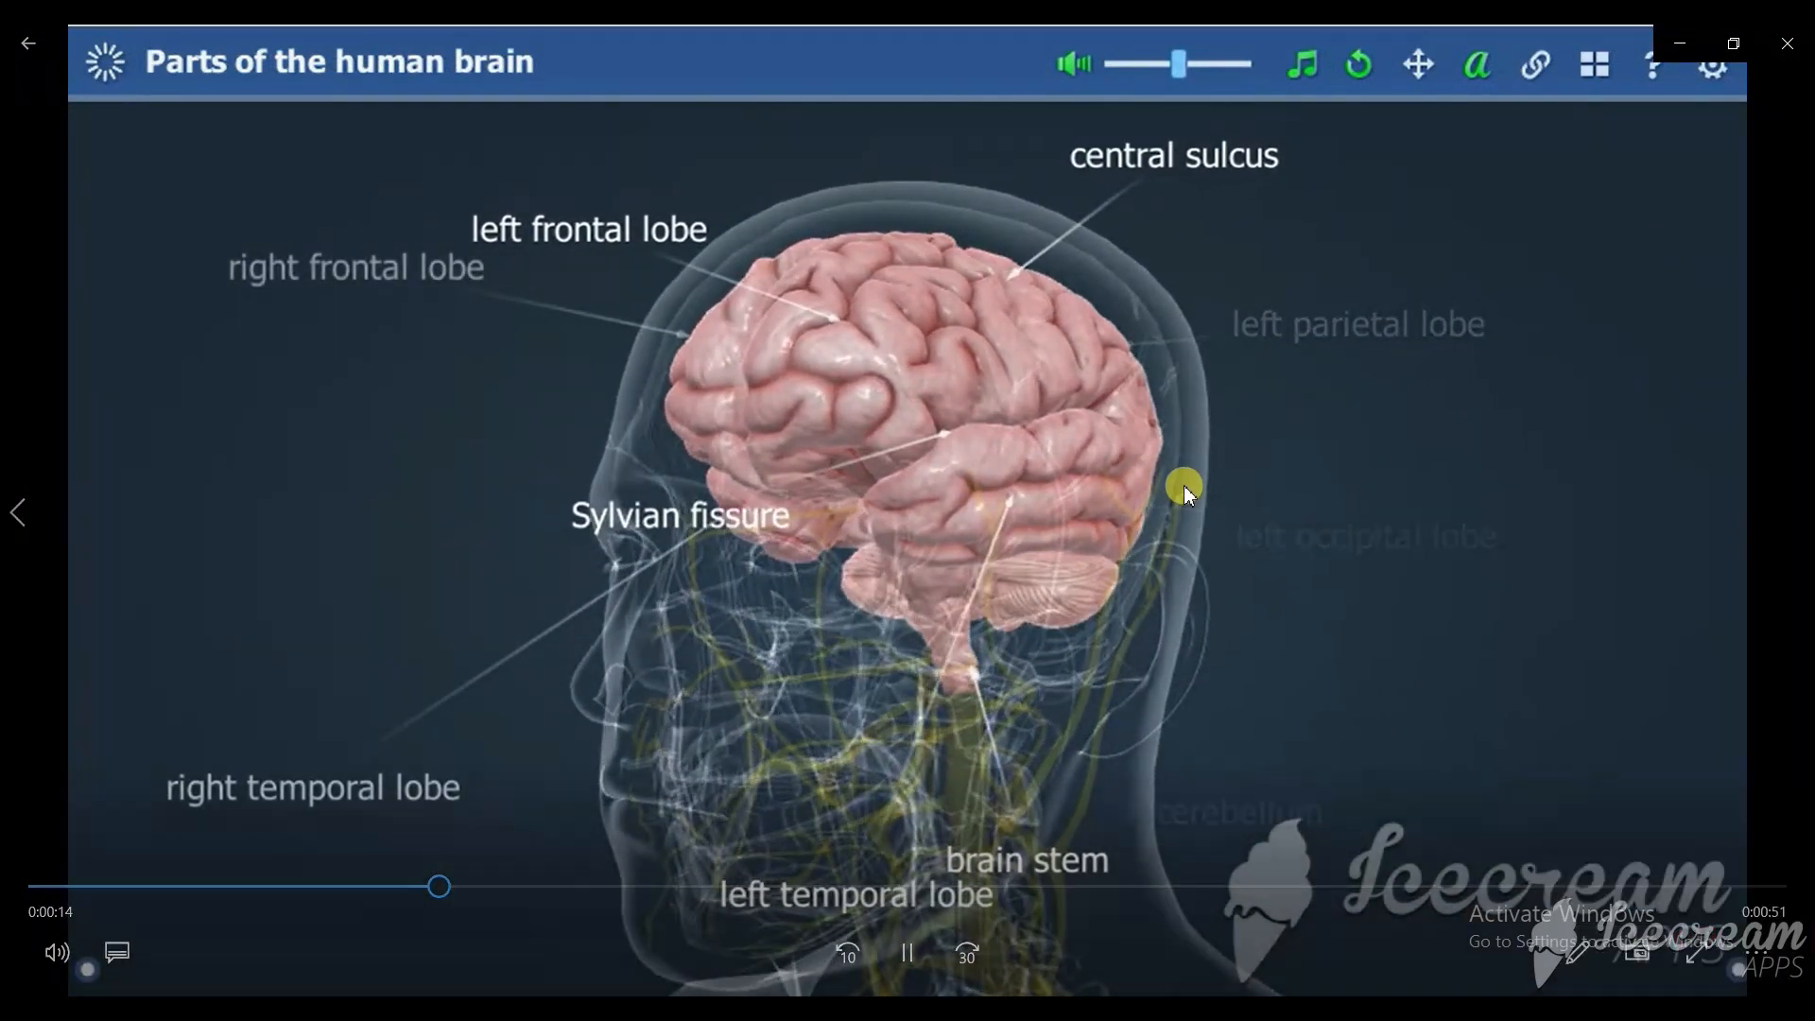
{"action": "double_click", "coordinate": [1183, 487]}
{"action": "double_click", "coordinate": [1183, 487]}
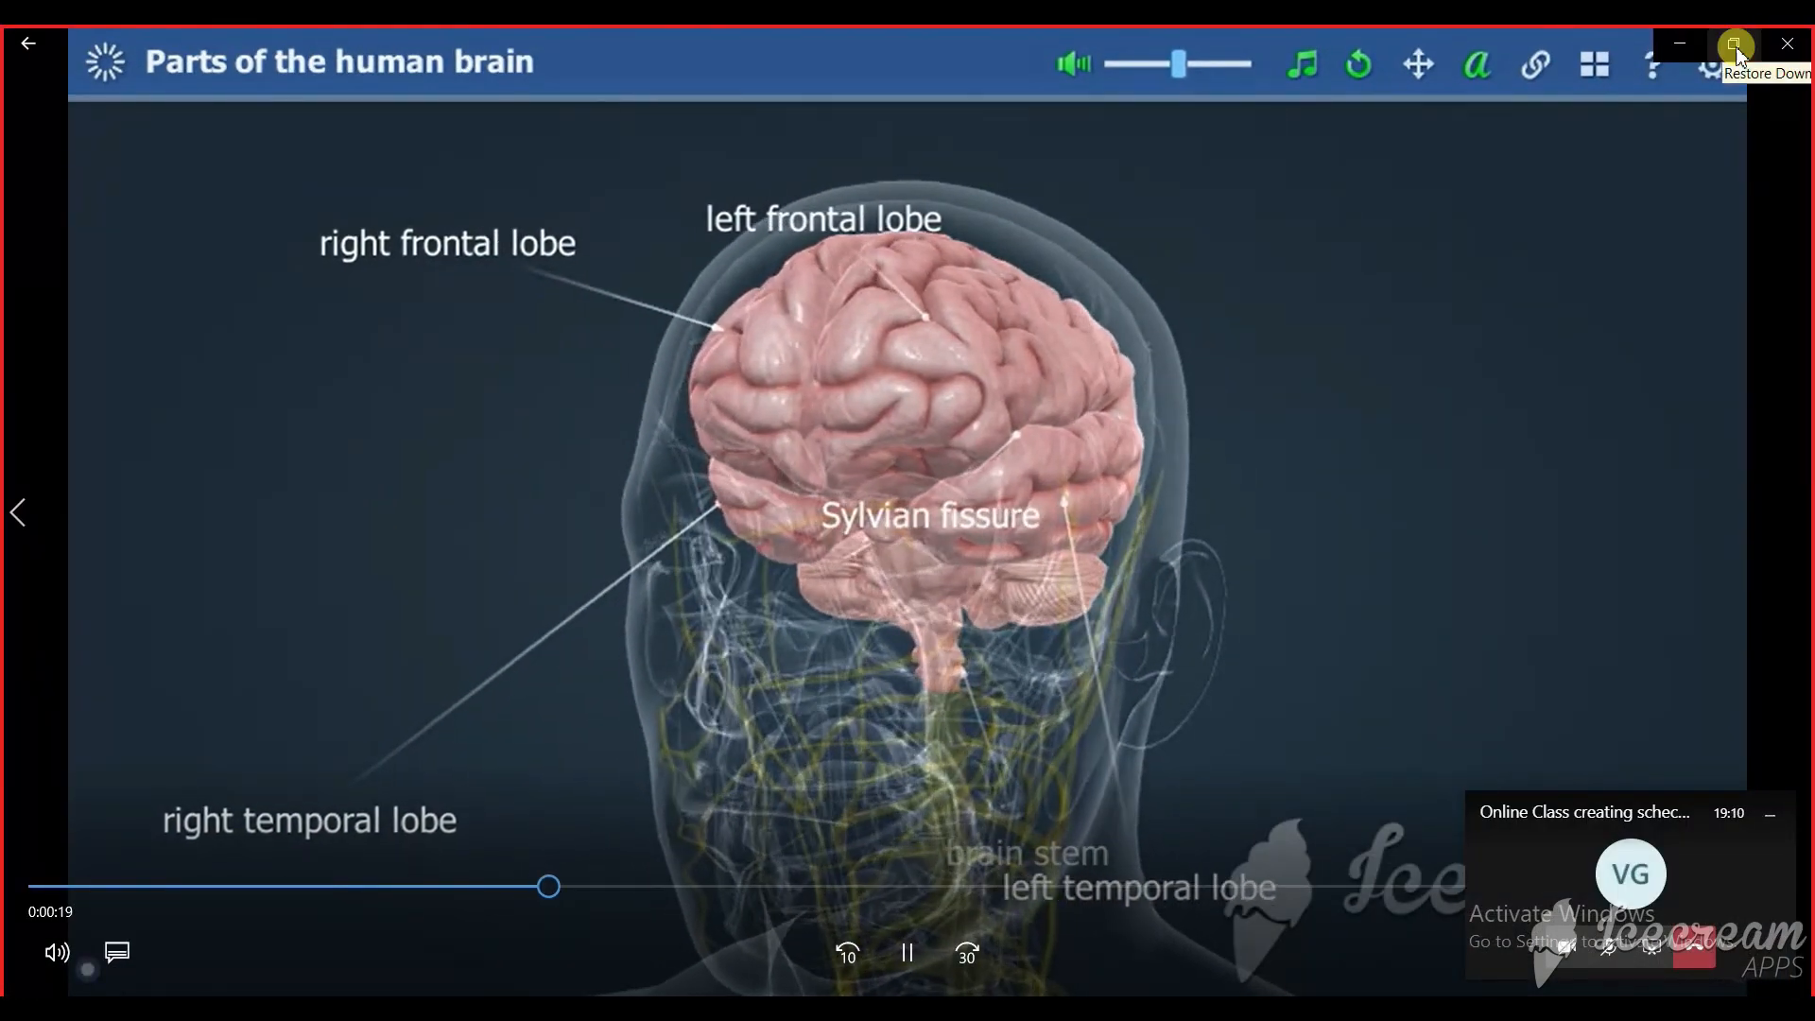
{"action": "left_click", "coordinate": [1680, 43]}
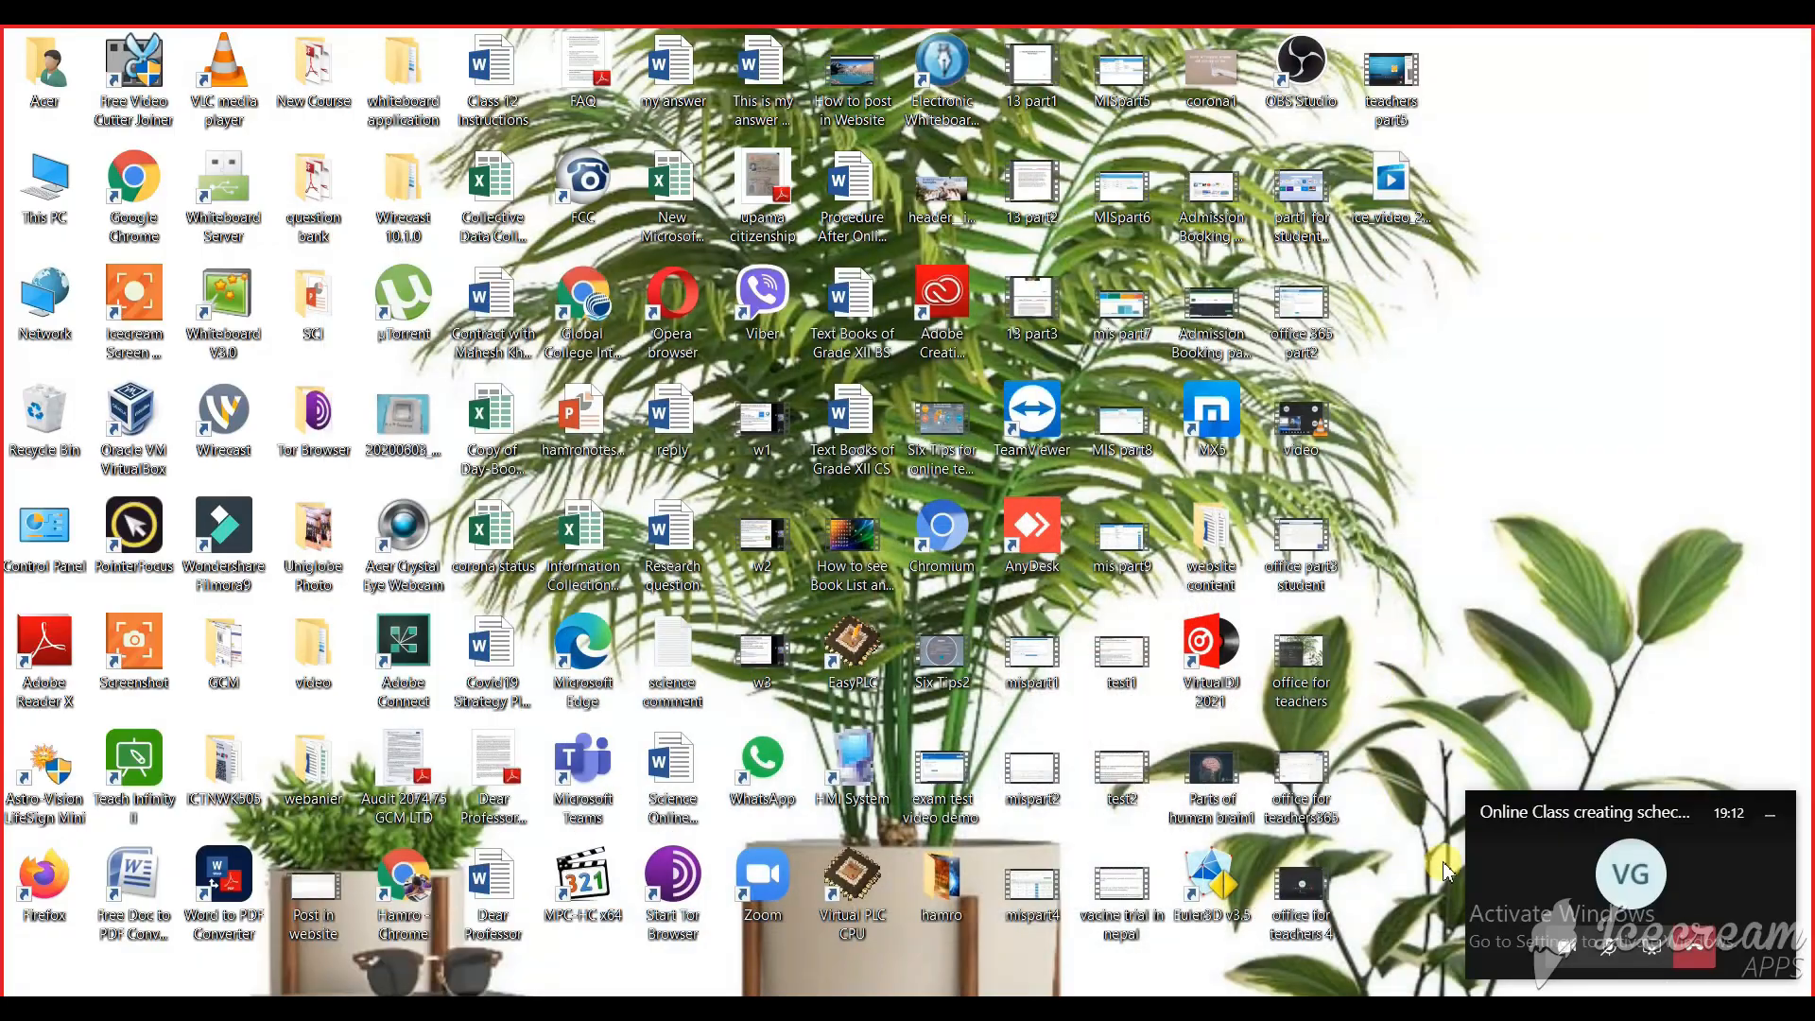
{"action": "left_click", "coordinate": [1408, 1007]}
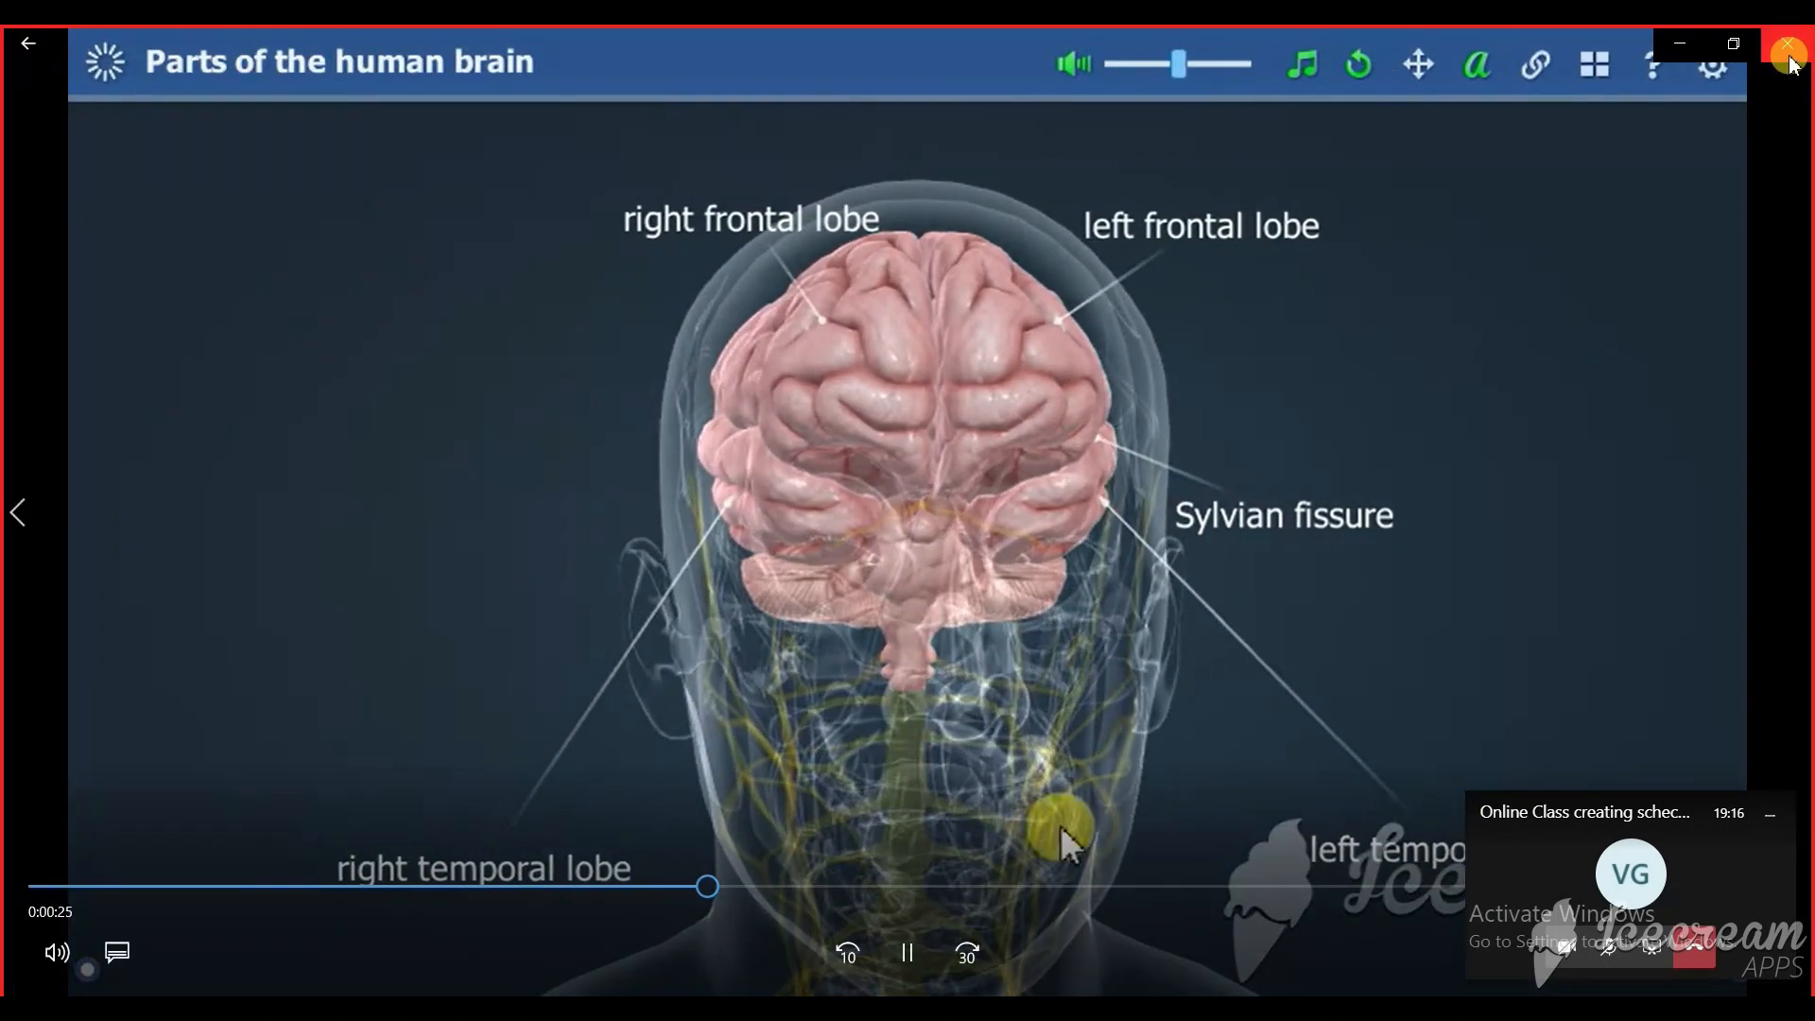
{"action": "left_click", "coordinate": [1787, 47]}
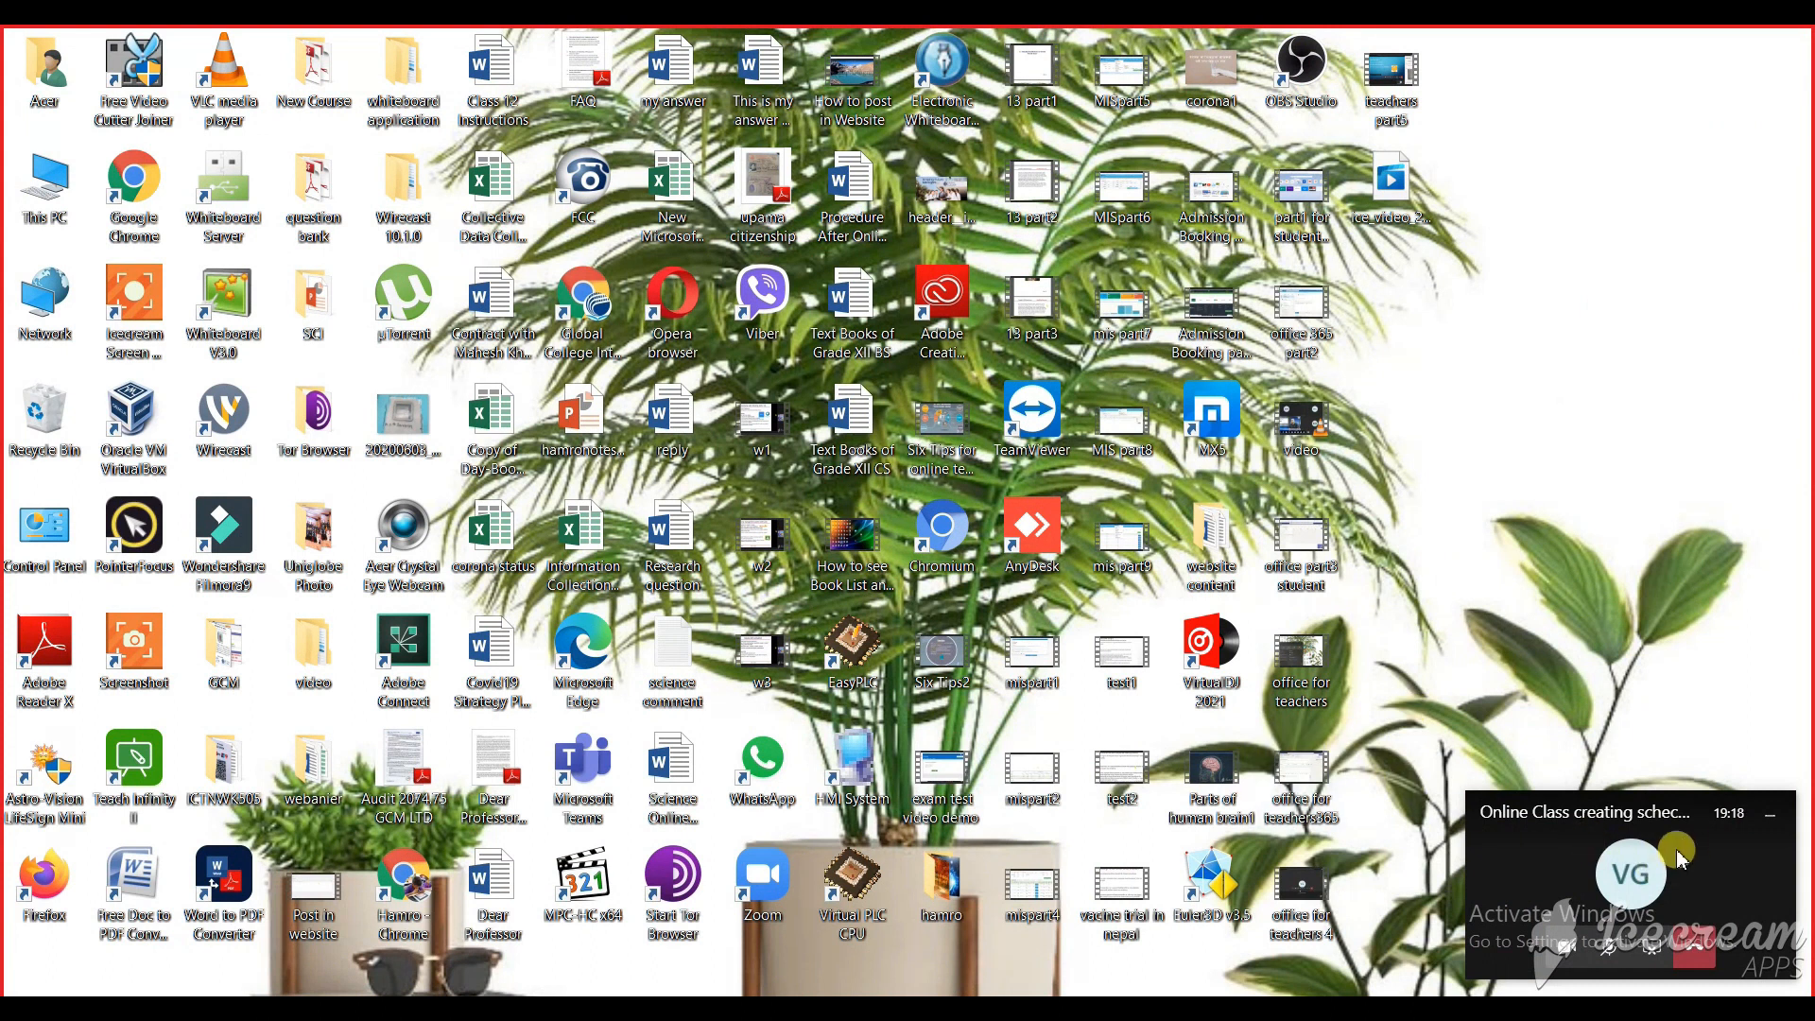
Step: Return to the meeting window, show the device settings with the available microphones, and stop sharing the screen
{"action": "left_click", "coordinate": [1564, 877]}
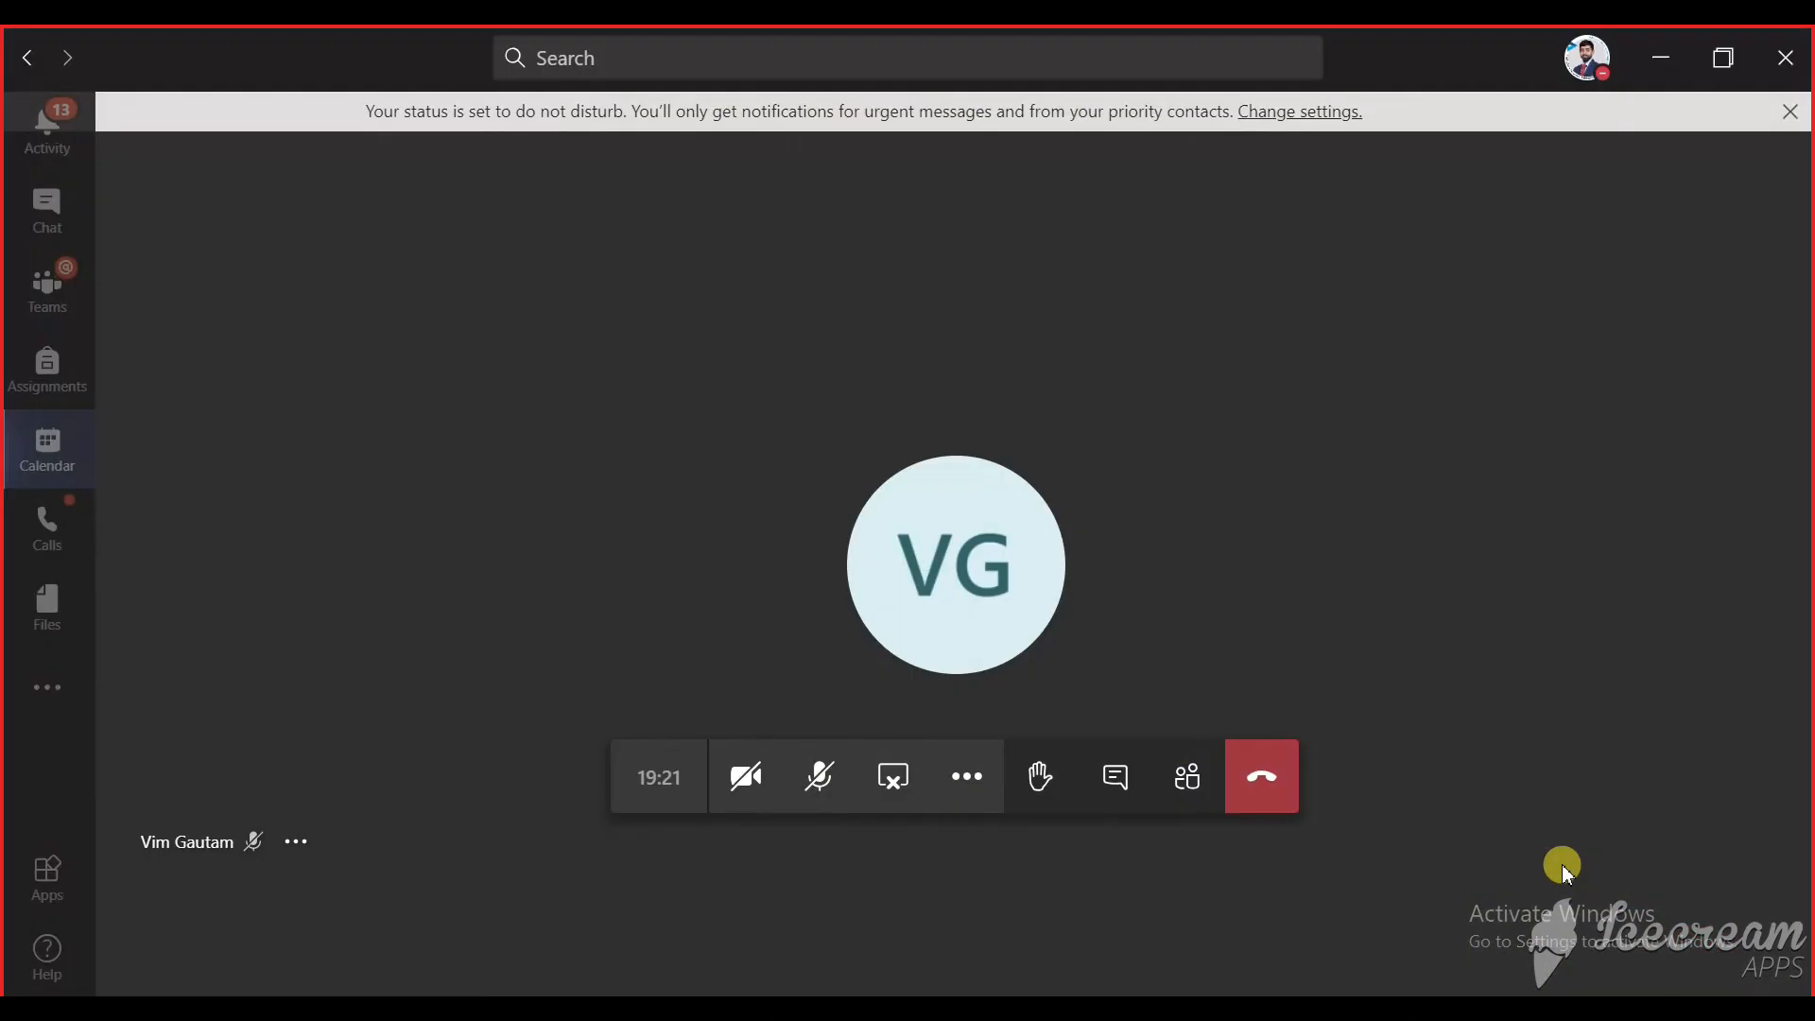
{"action": "left_click", "coordinate": [971, 781]}
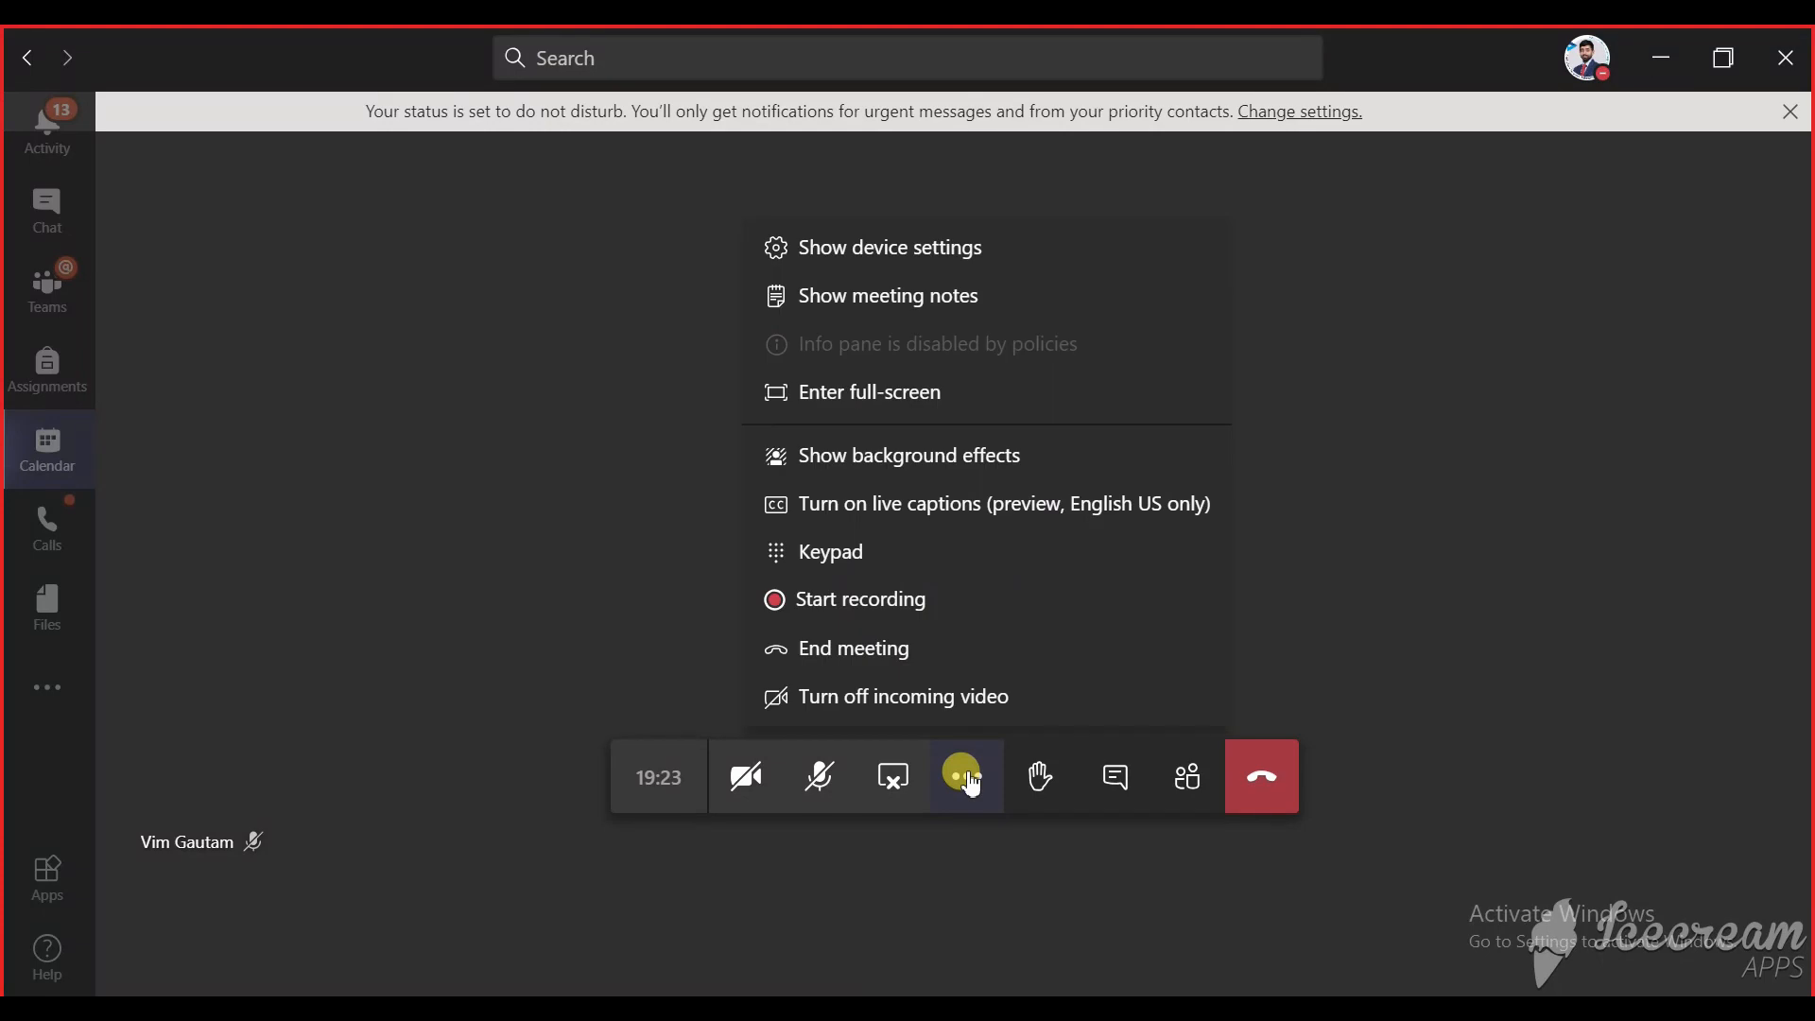
{"action": "left_click", "coordinate": [897, 267]}
{"action": "left_click", "coordinate": [1587, 612]}
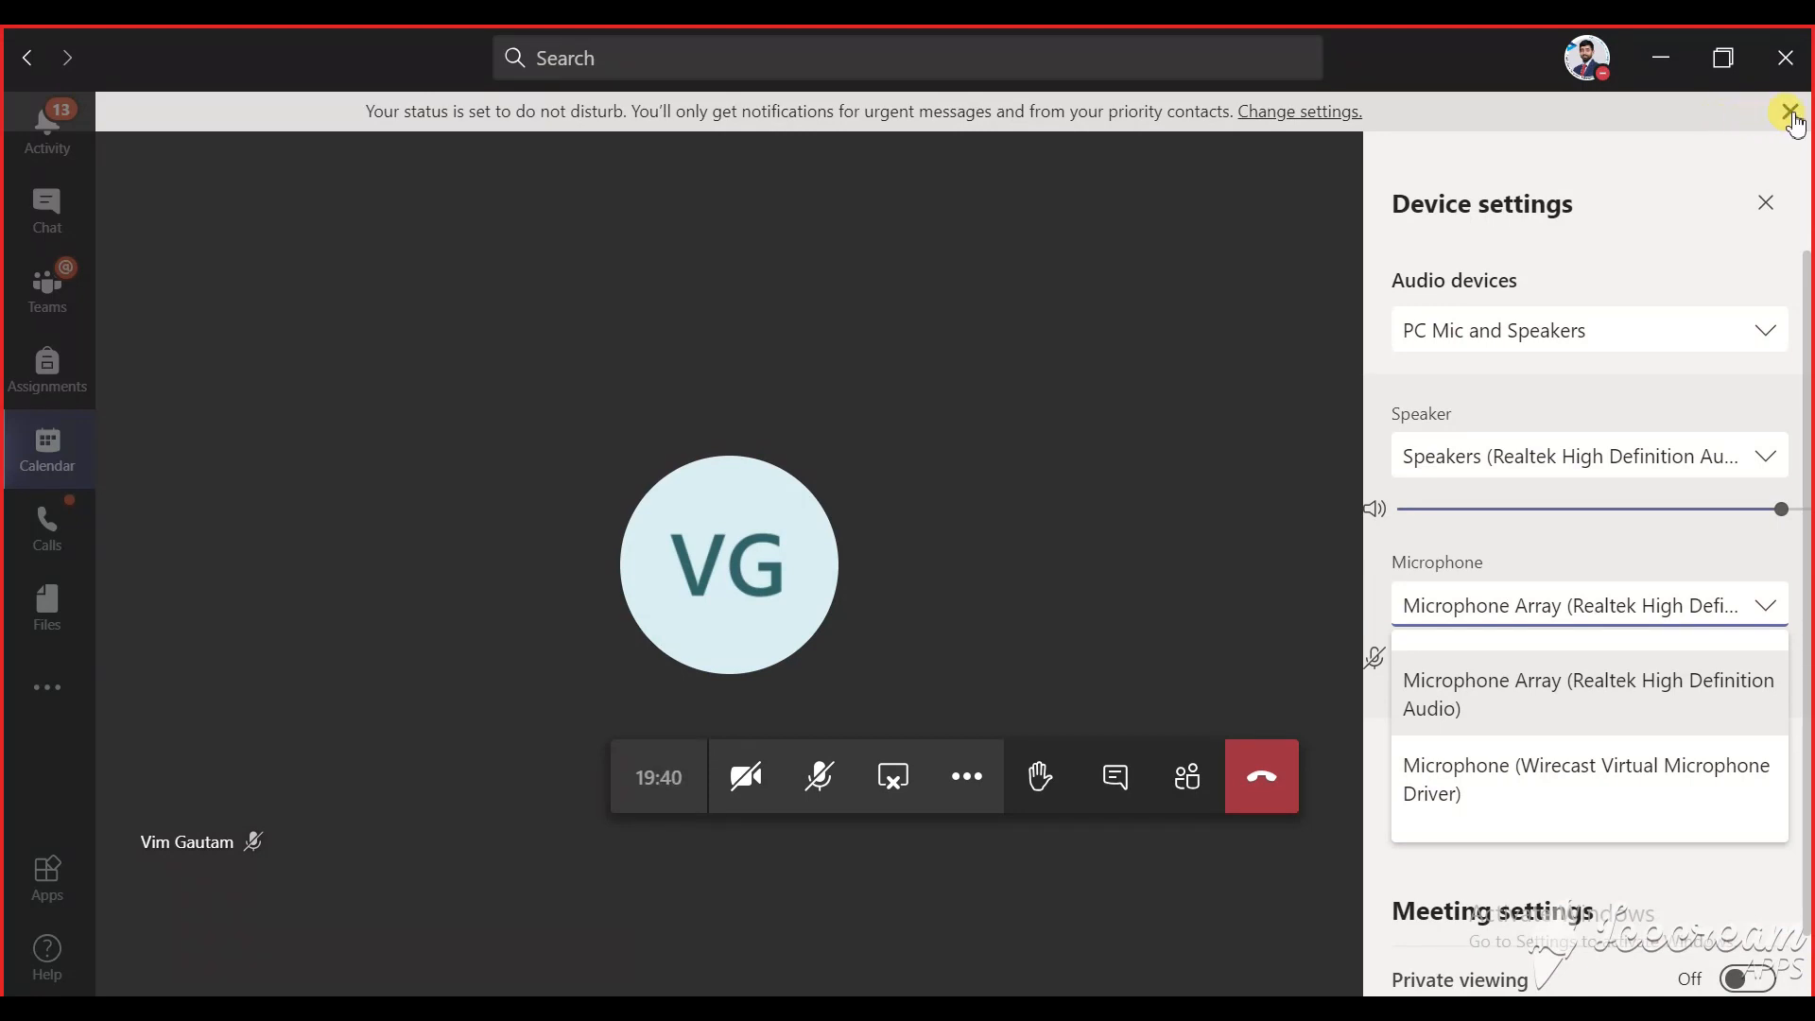
{"action": "left_click", "coordinate": [973, 778]}
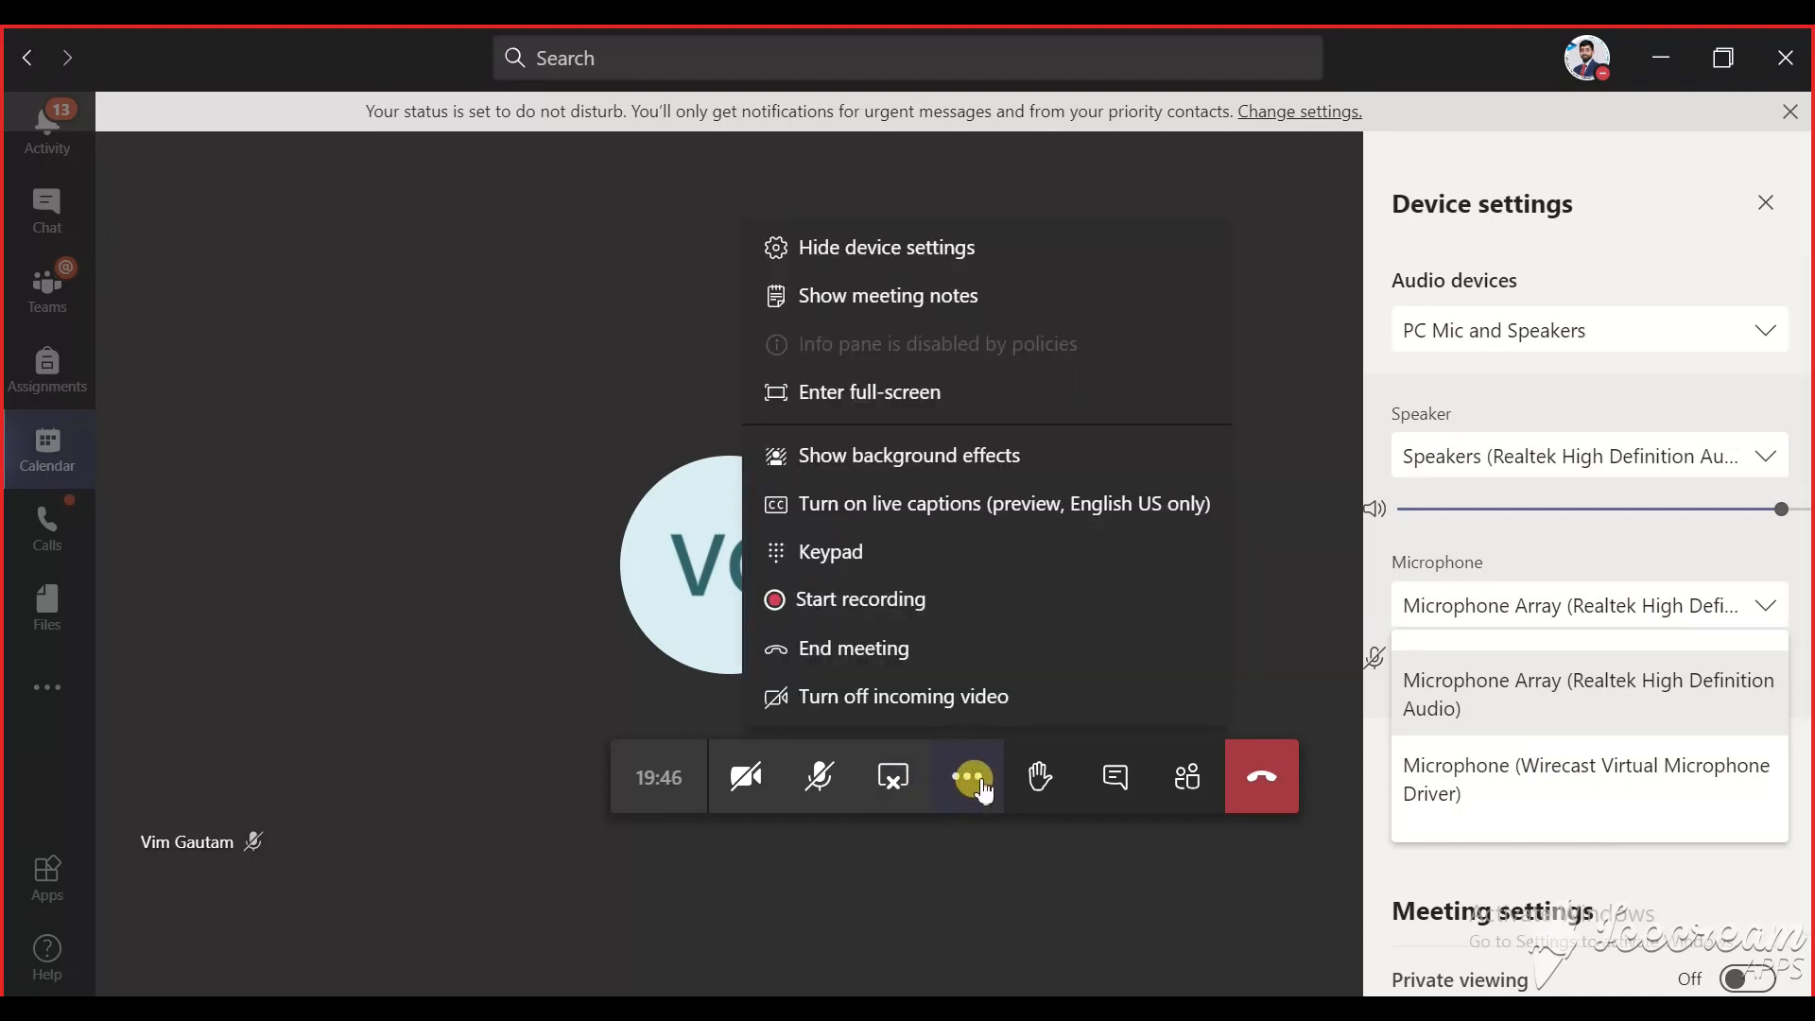
{"action": "left_click", "coordinate": [891, 792]}
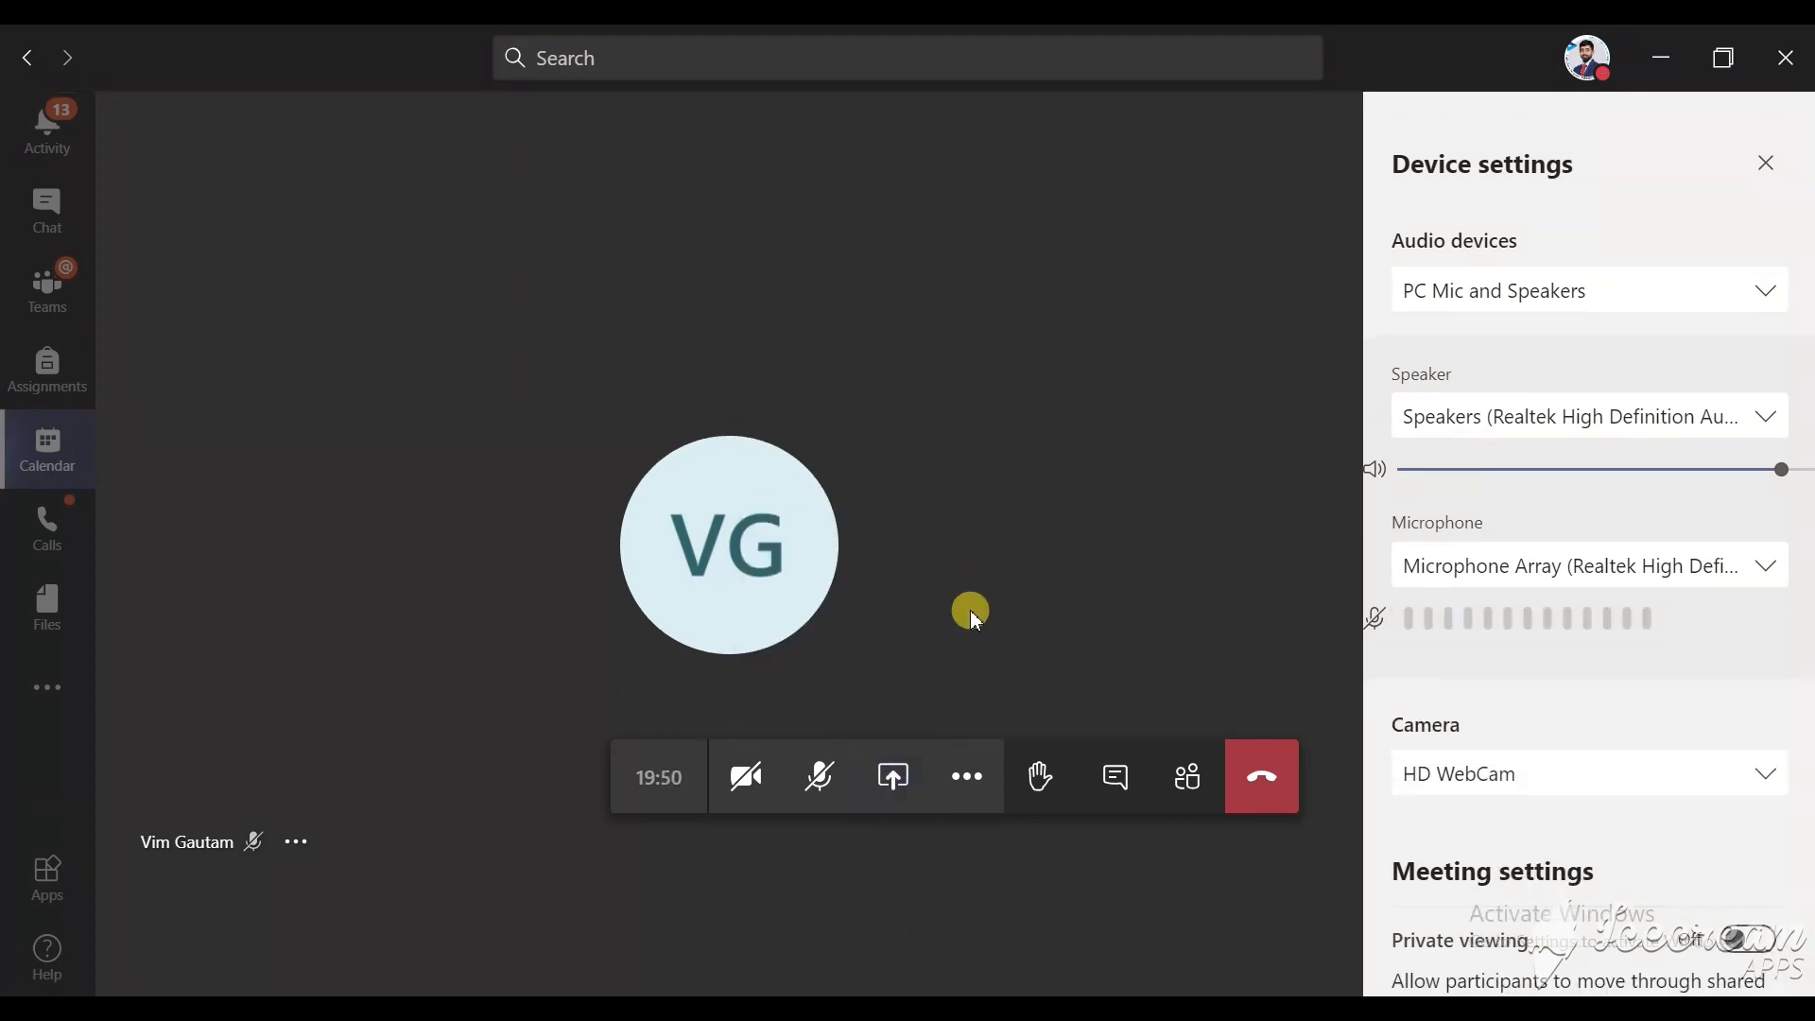
Step: End the meeting for everyone and rate its call quality five stars in the General channel
{"action": "left_click", "coordinate": [966, 778]}
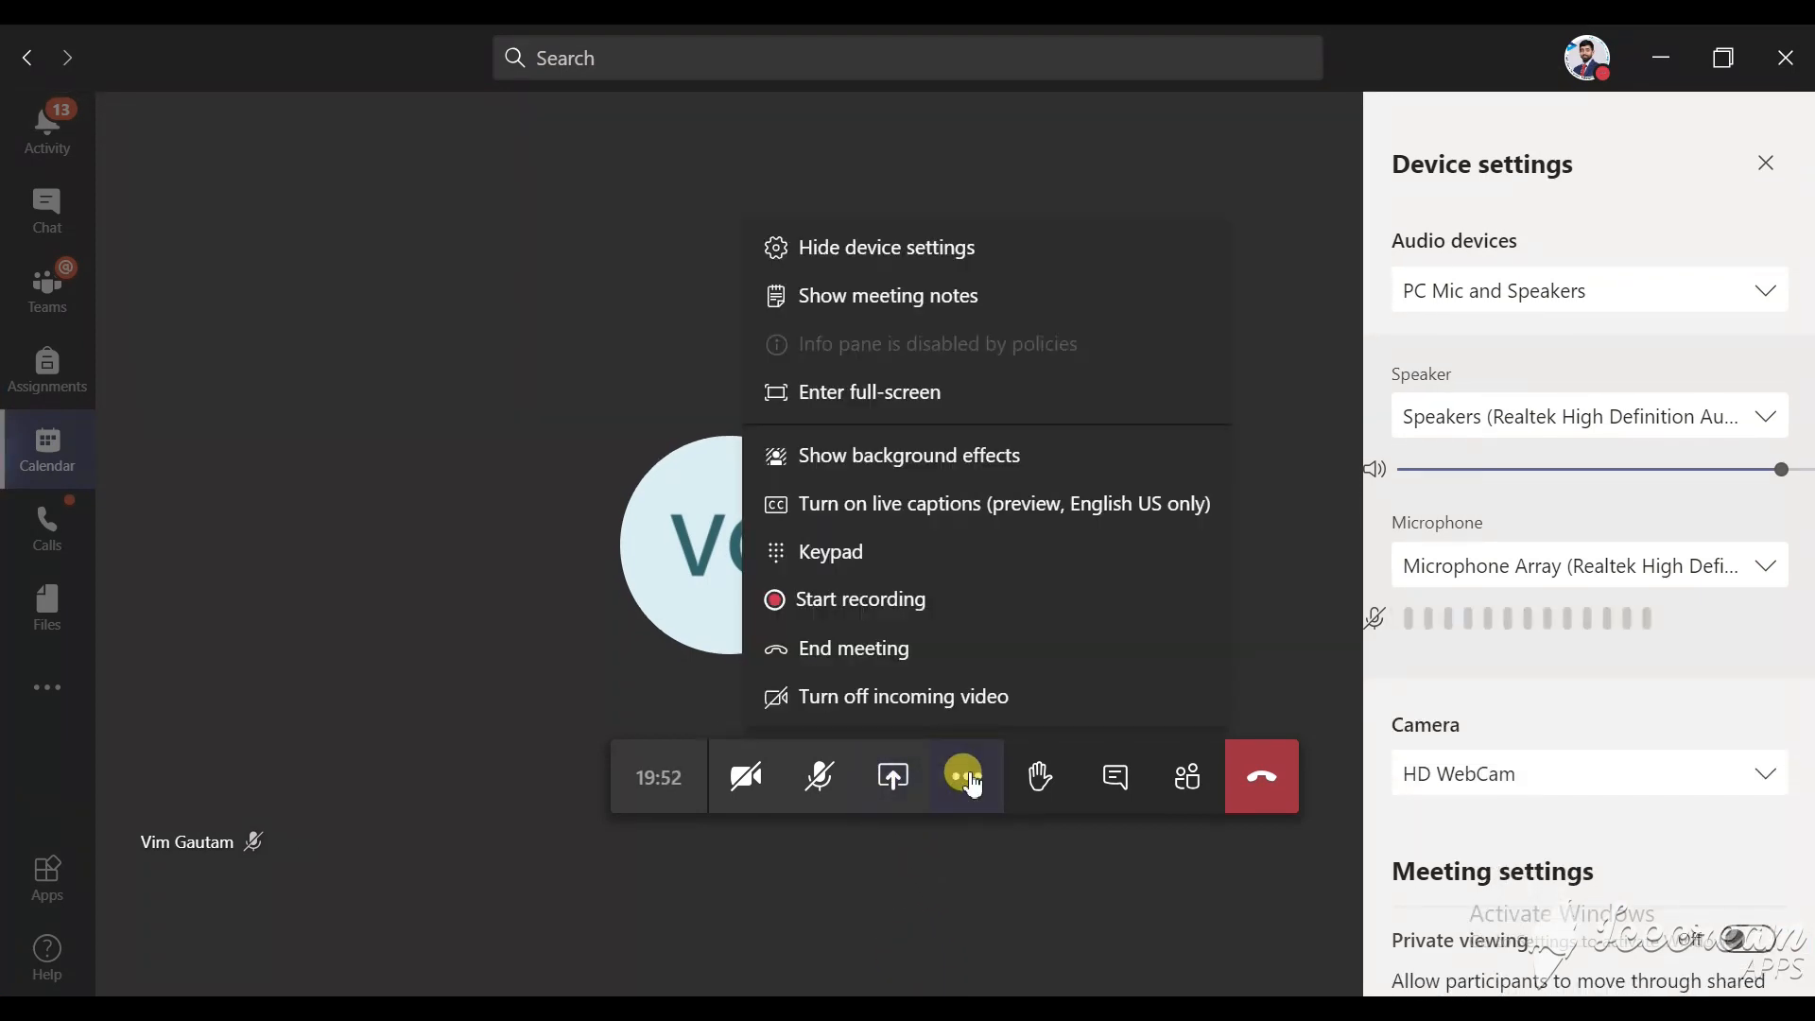
{"action": "left_click", "coordinate": [918, 667]}
{"action": "left_click", "coordinate": [1083, 567]}
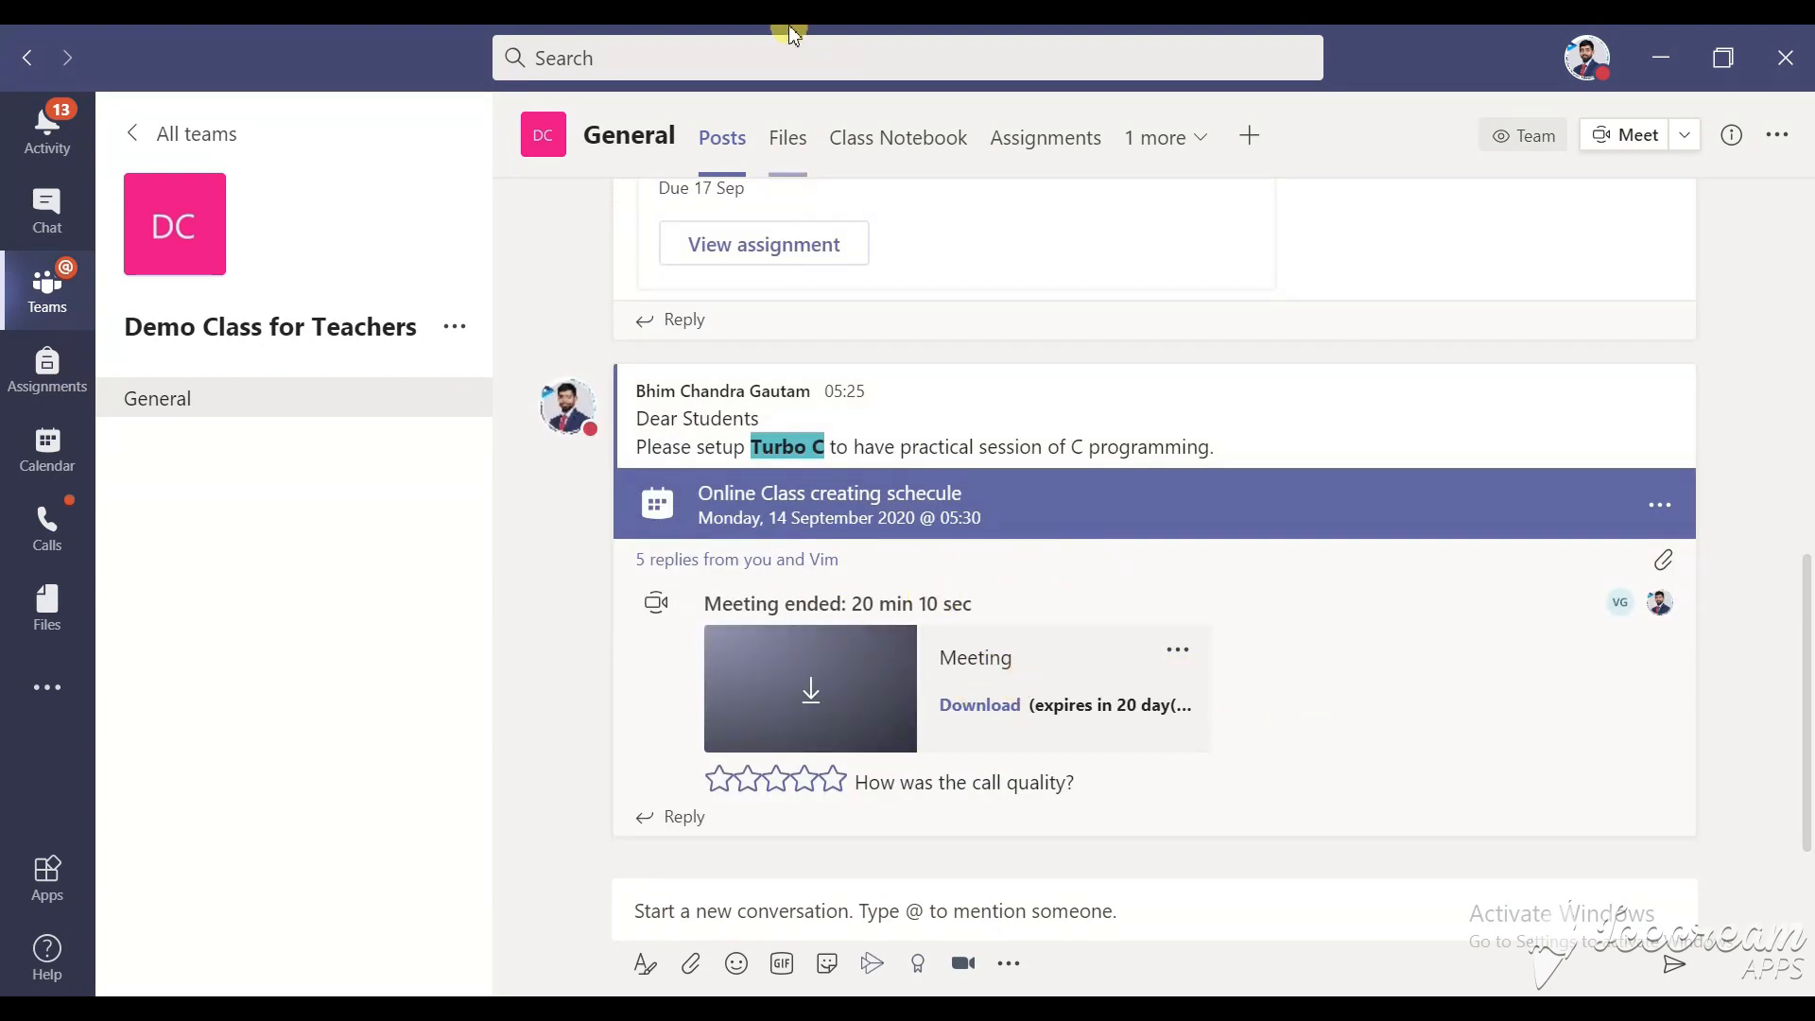
{"action": "left_click", "coordinate": [832, 779]}
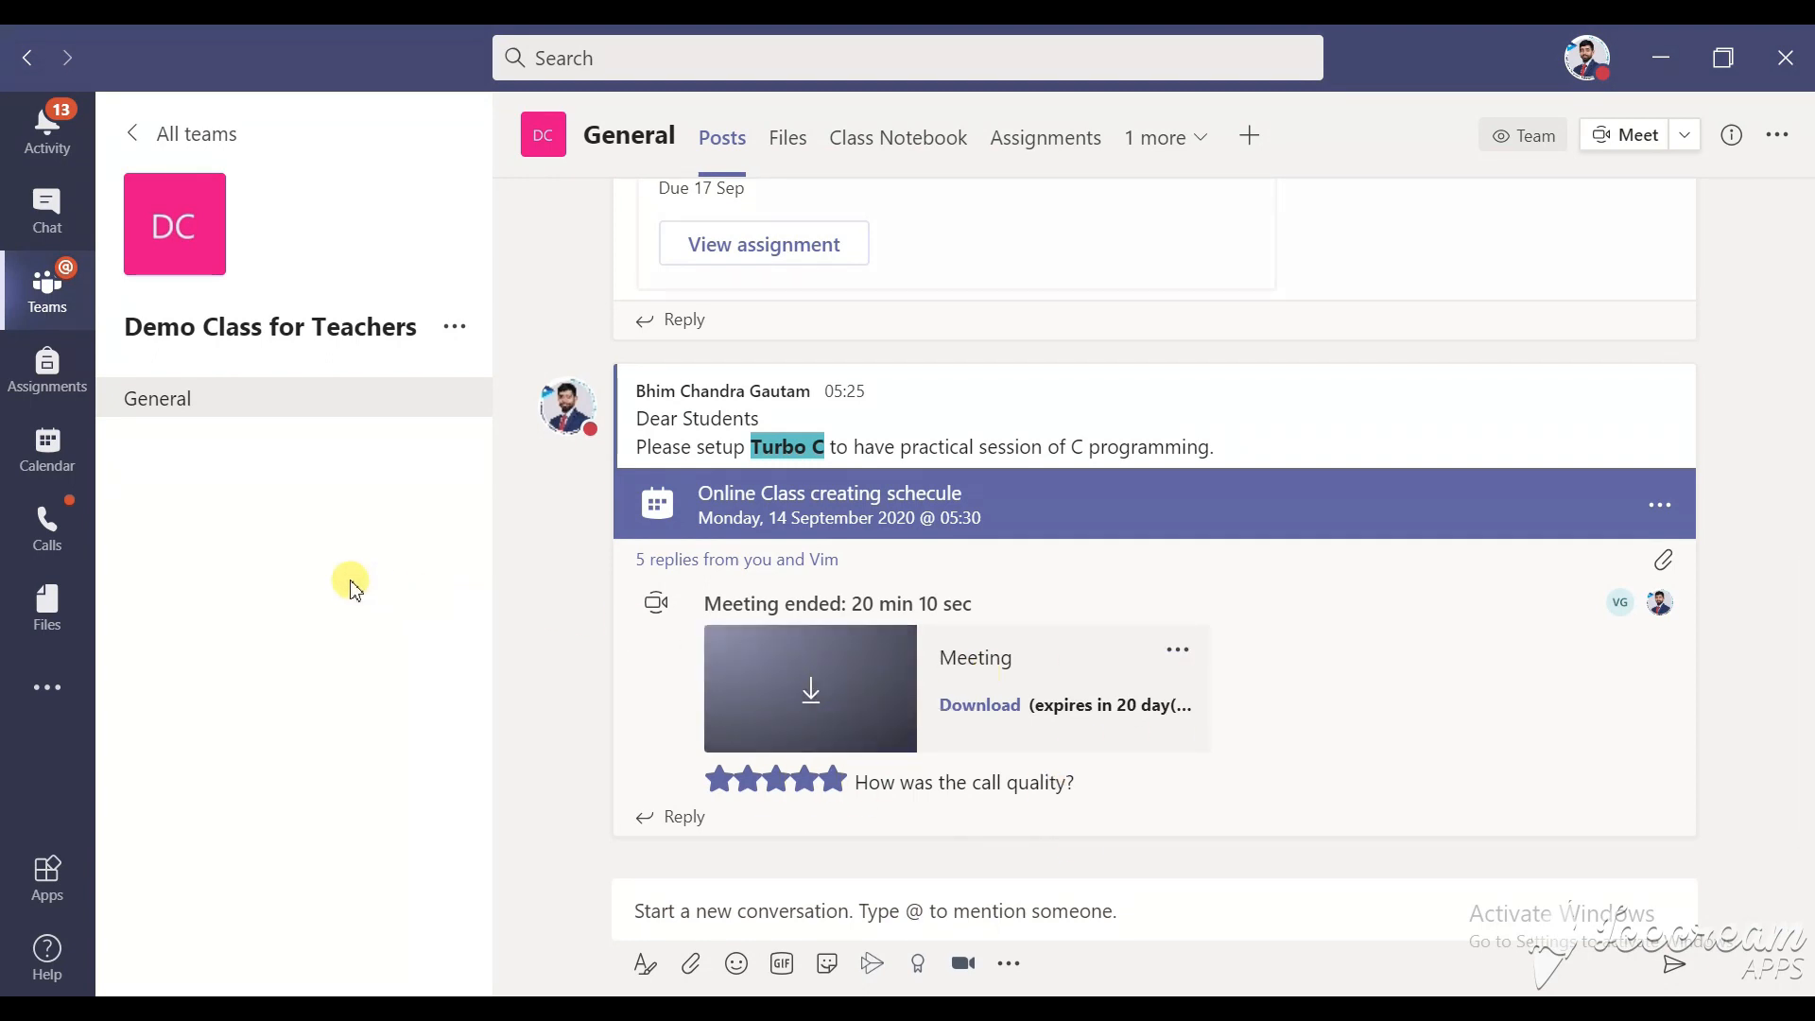
Step: Start a new assignment for the class Demo Class for Teachers
{"action": "left_click", "coordinate": [62, 383]}
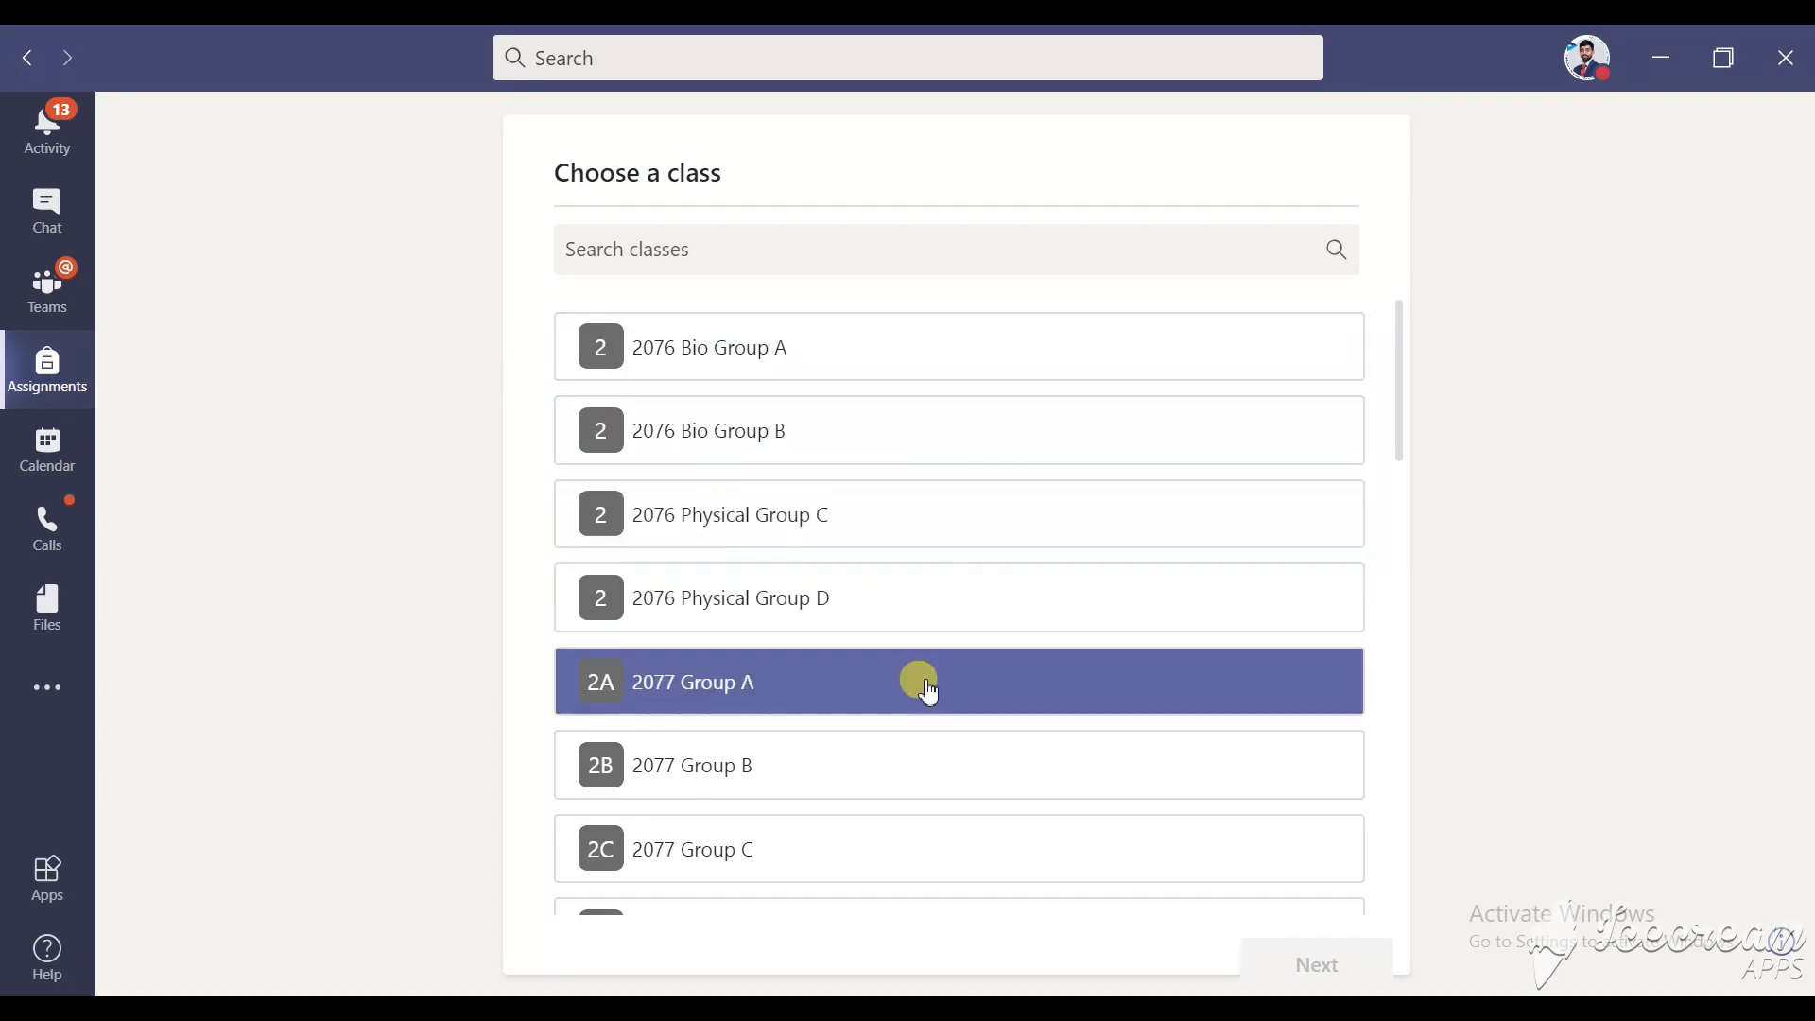
{"action": "scroll", "coordinate": [926, 685], "scroll_direction": "down", "scroll_amount": 5}
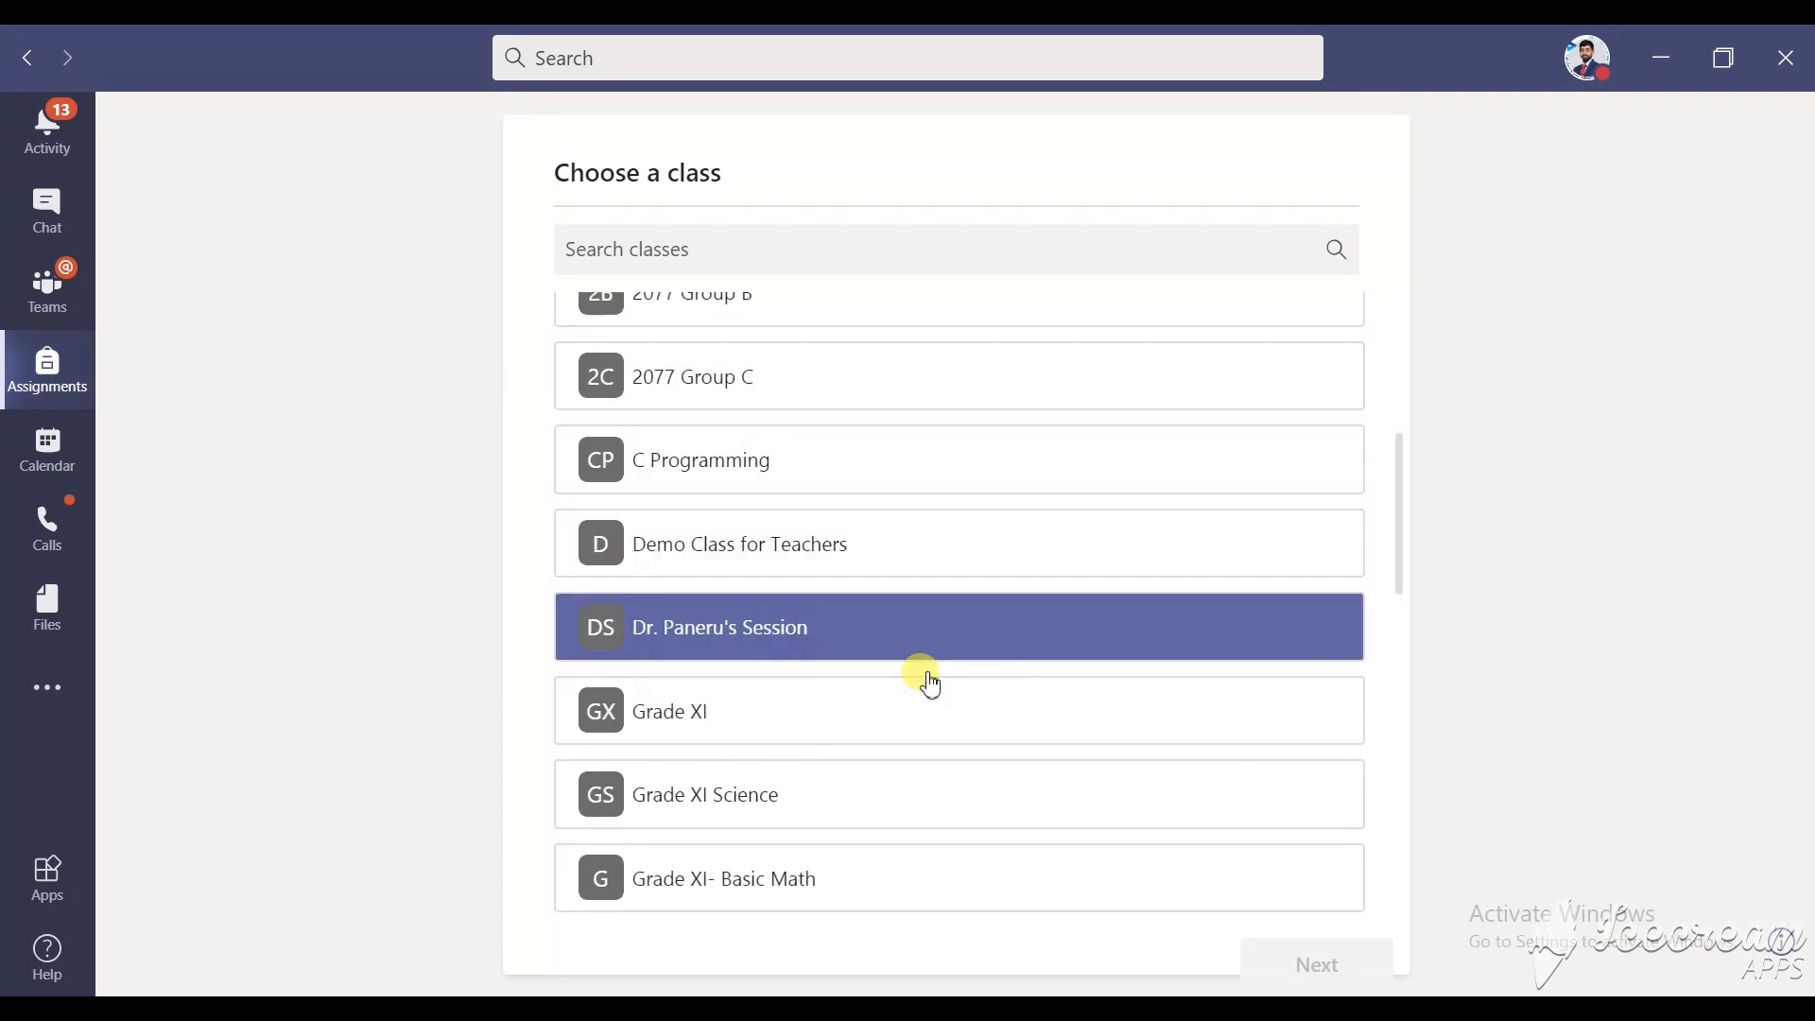
{"action": "left_click", "coordinate": [720, 556]}
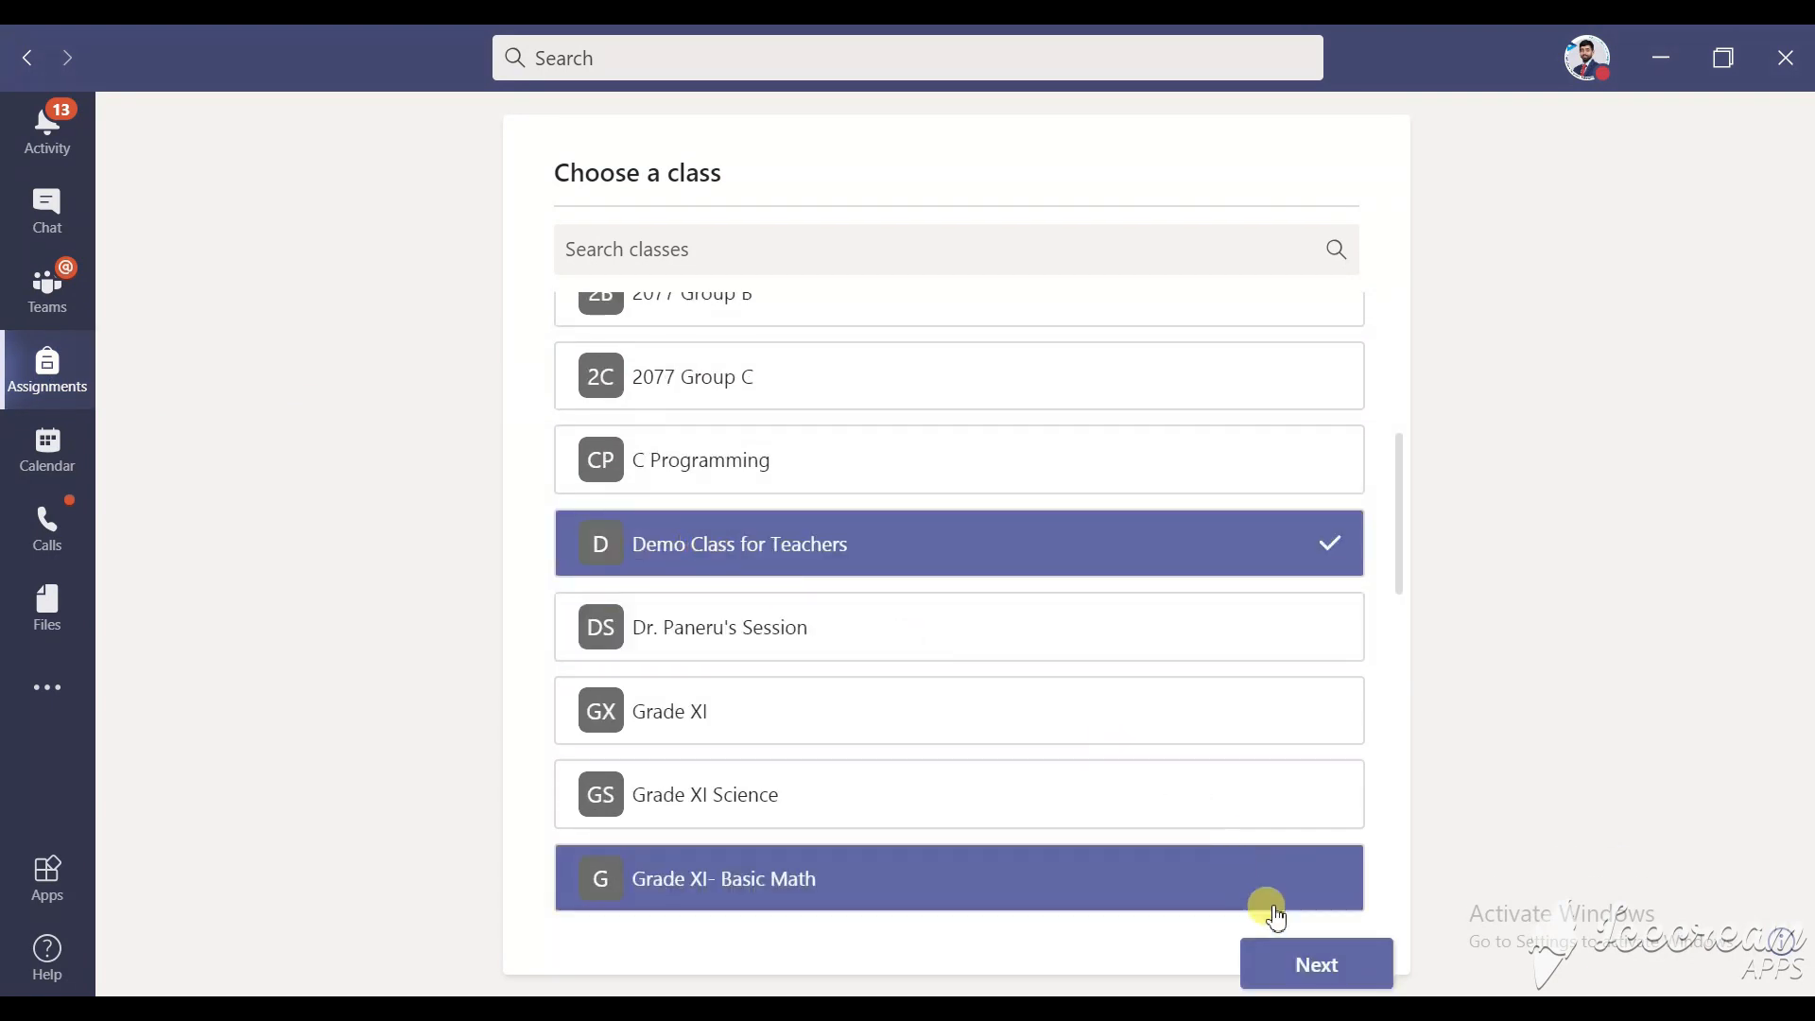
{"action": "left_click", "coordinate": [1301, 960]}
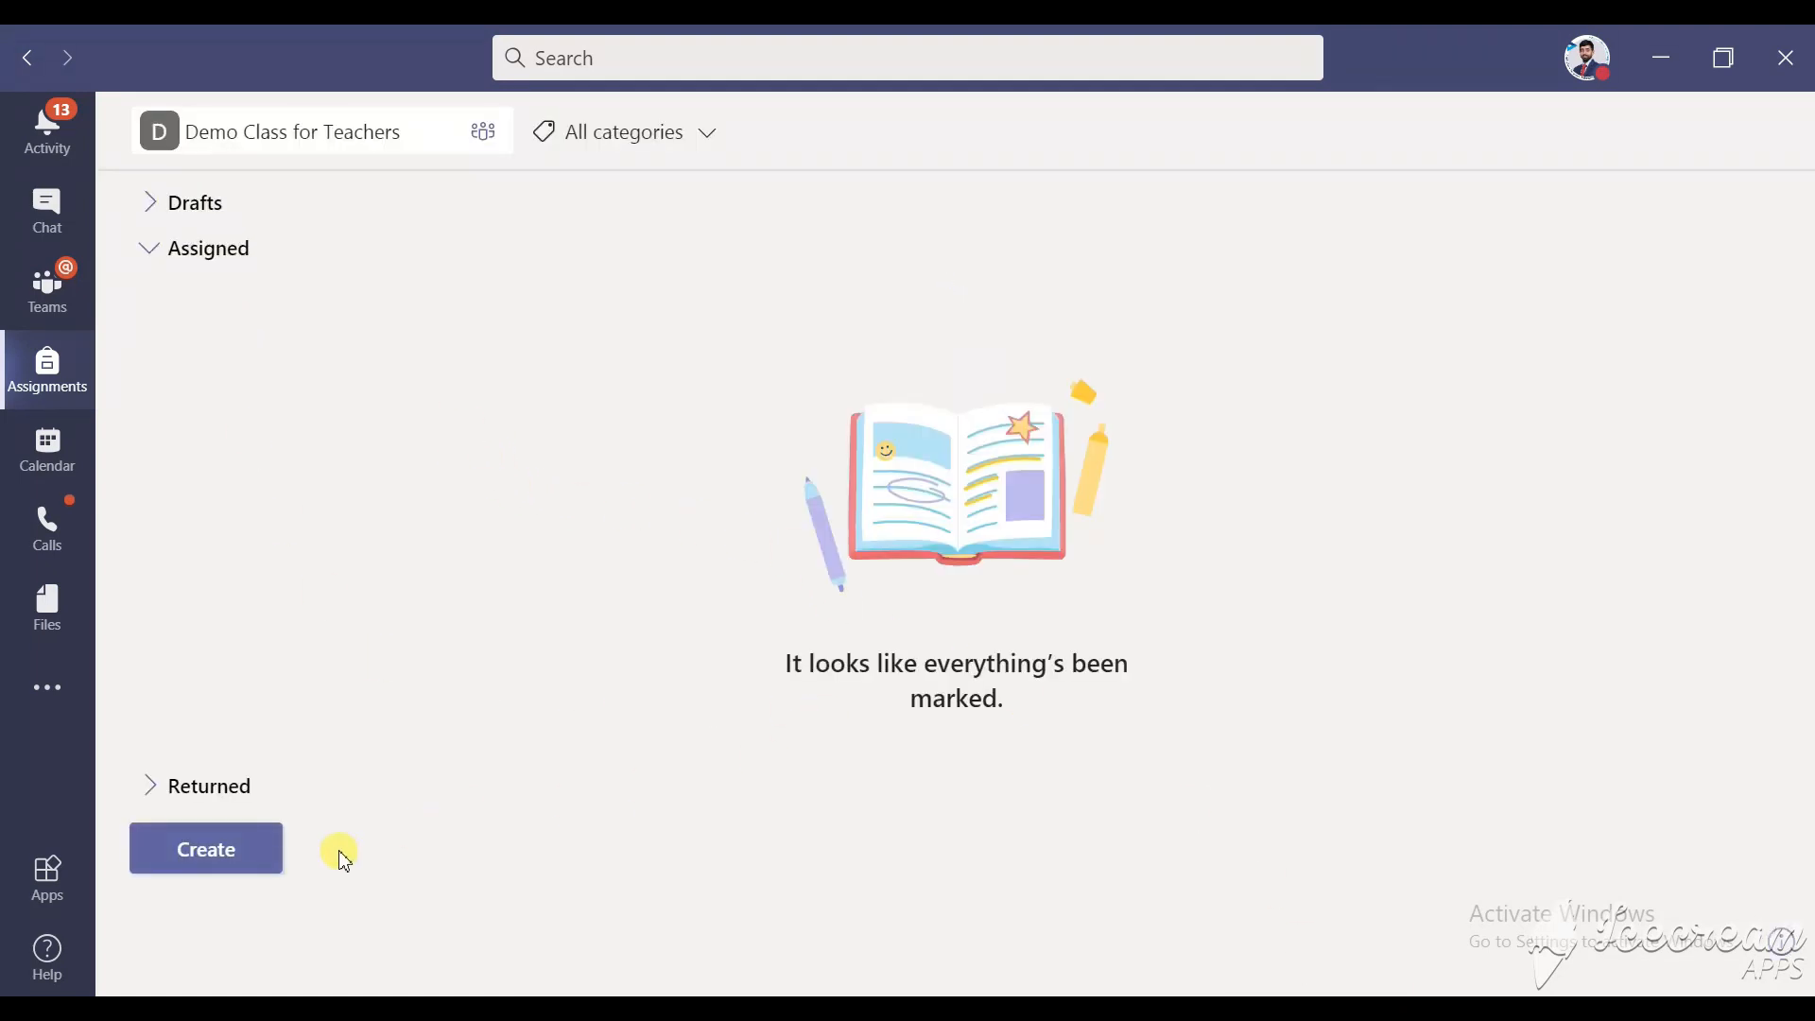
{"action": "left_click", "coordinate": [227, 862]}
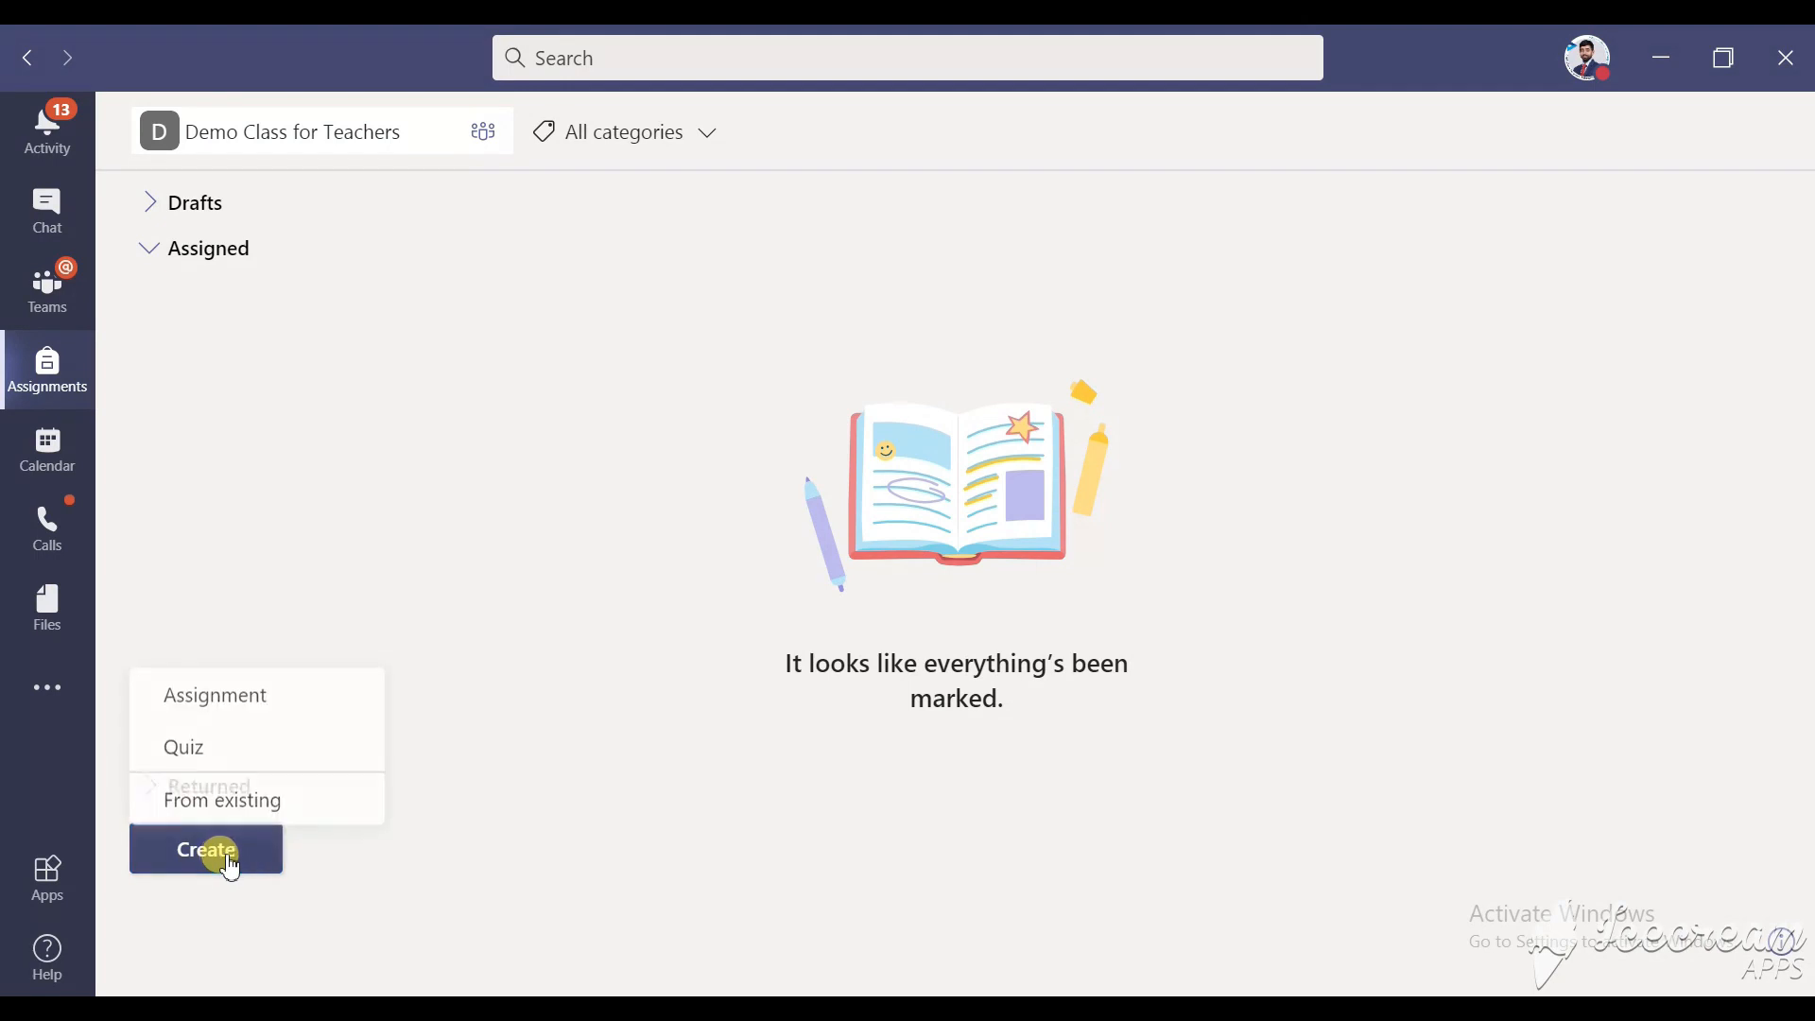
{"action": "left_click", "coordinate": [257, 705]}
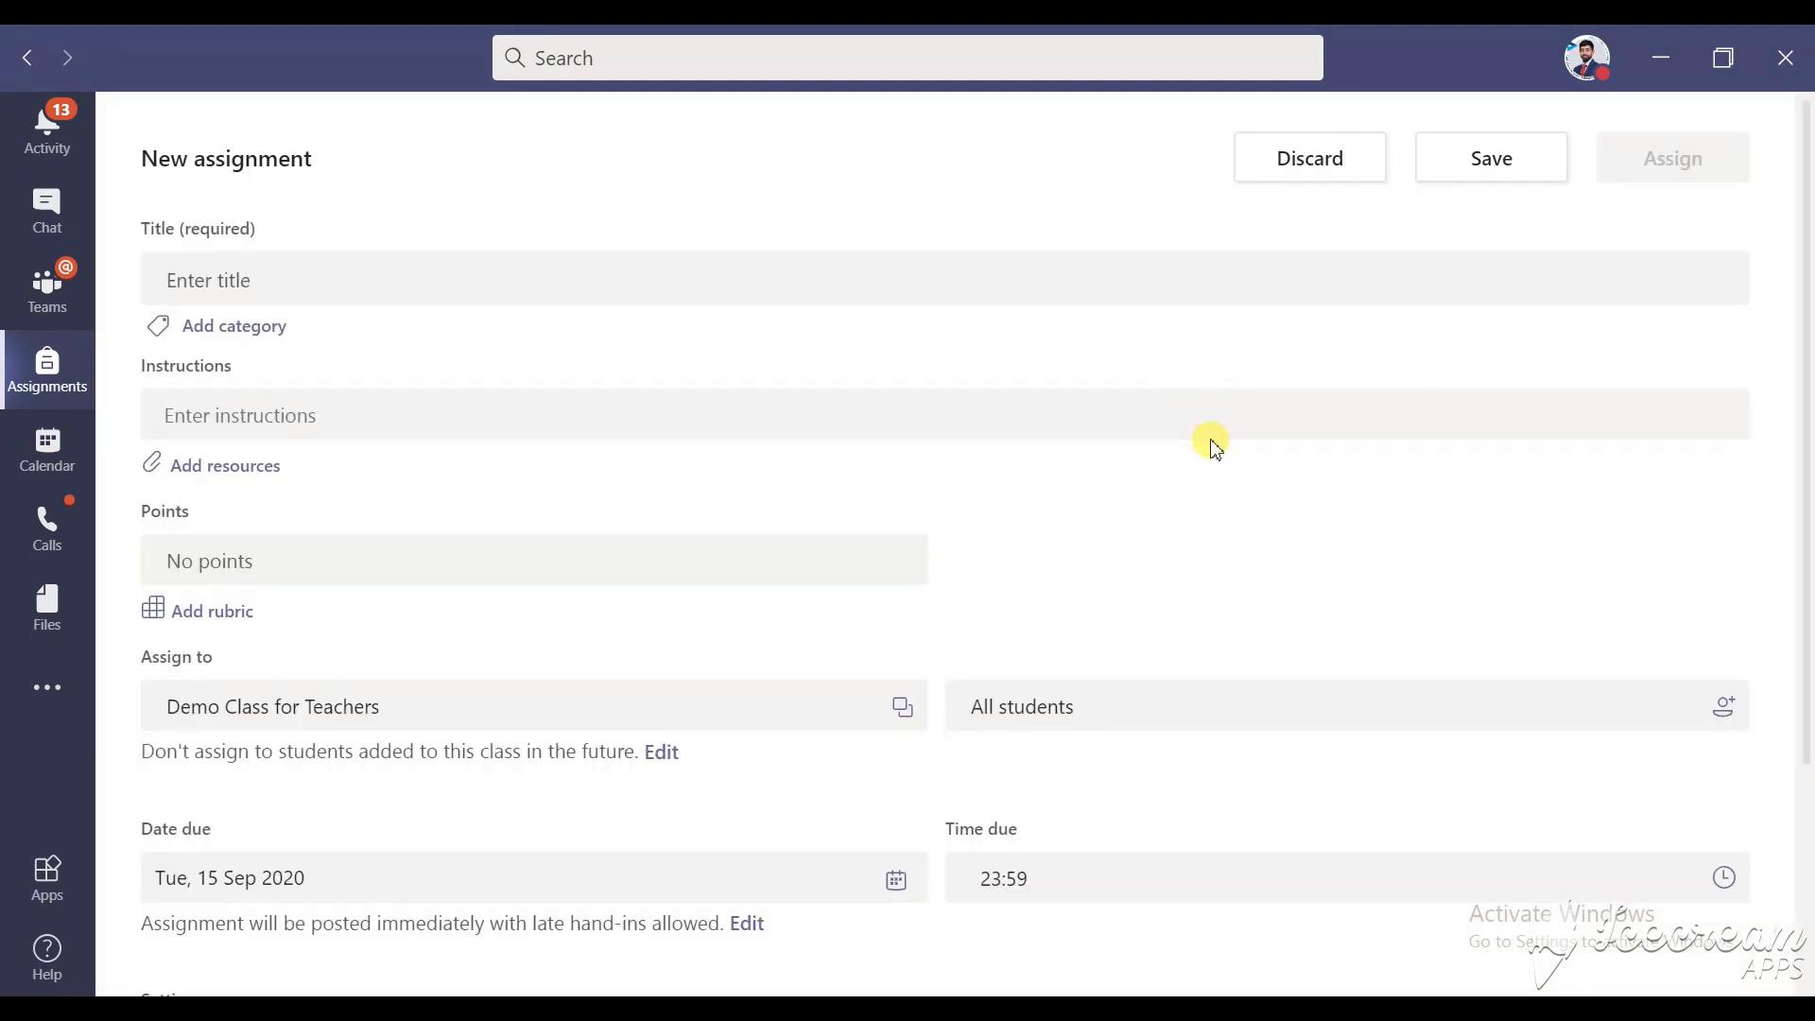
Step: Fill in the assignment with the title "World Economy", the instructions "To write a paragraph on current status of world economy." and 20 points
{"action": "left_click", "coordinate": [539, 277]}
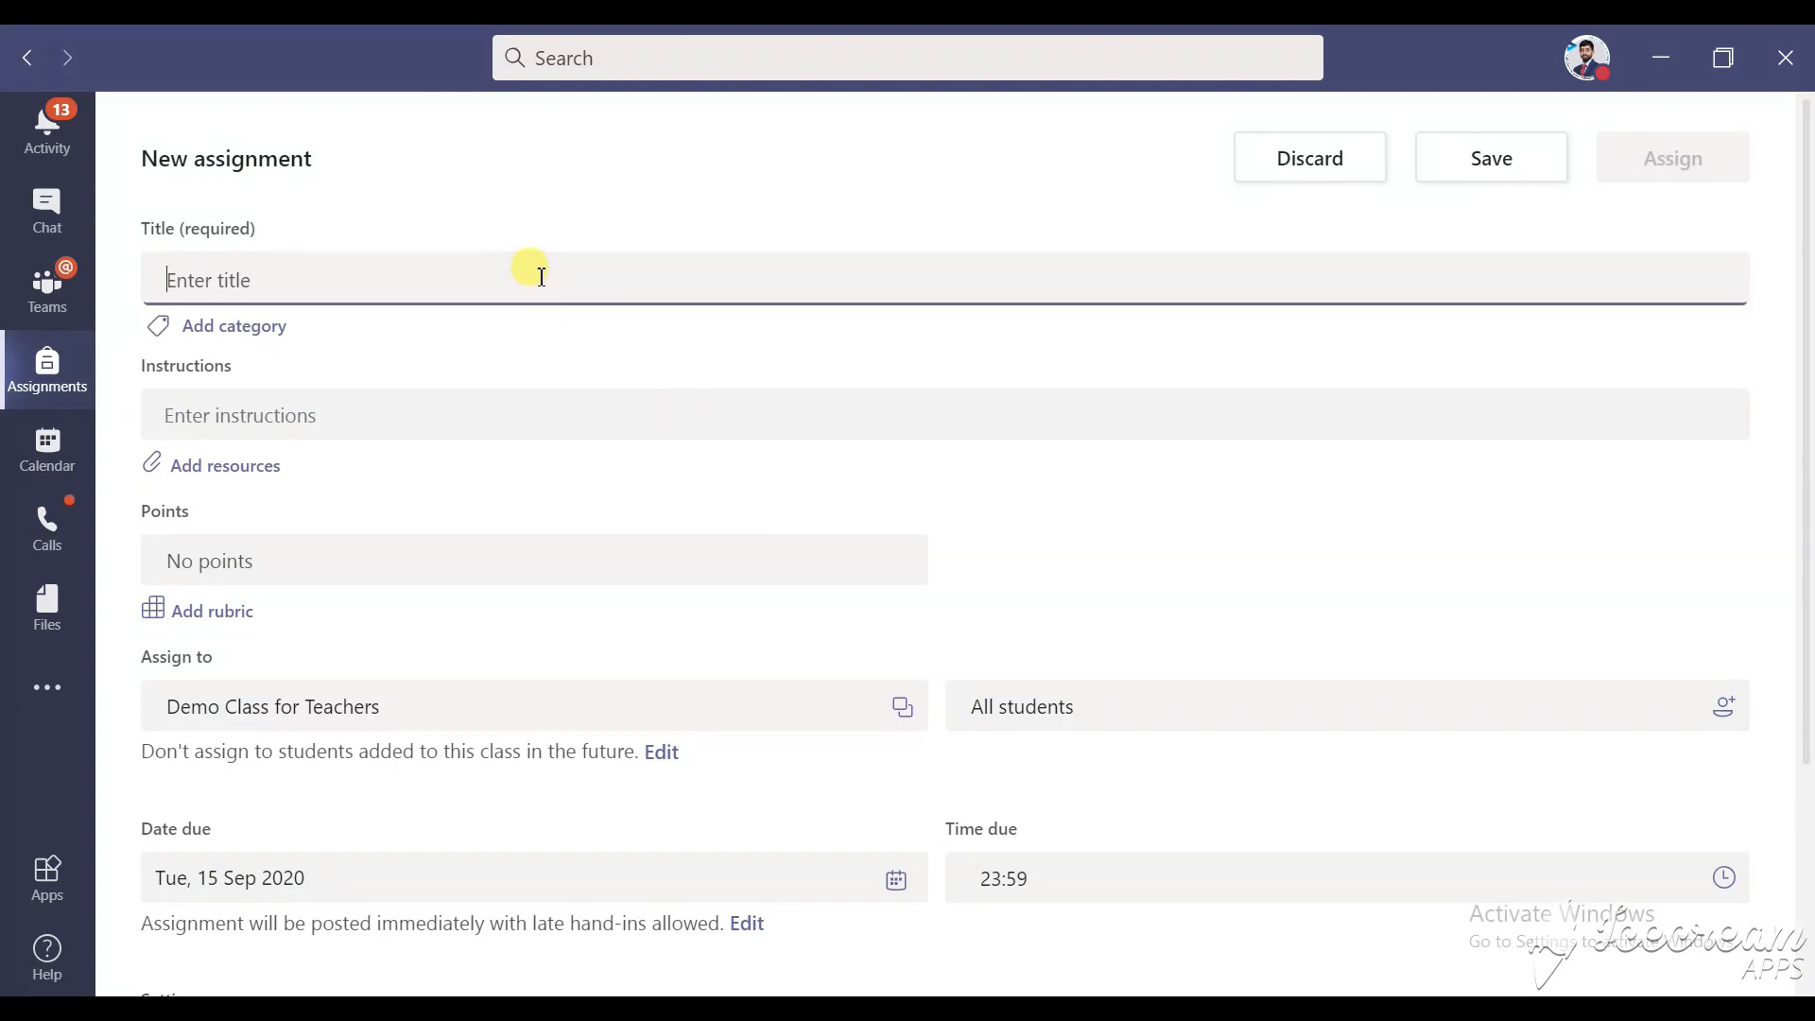
{"action": "type", "text": "Econo"}
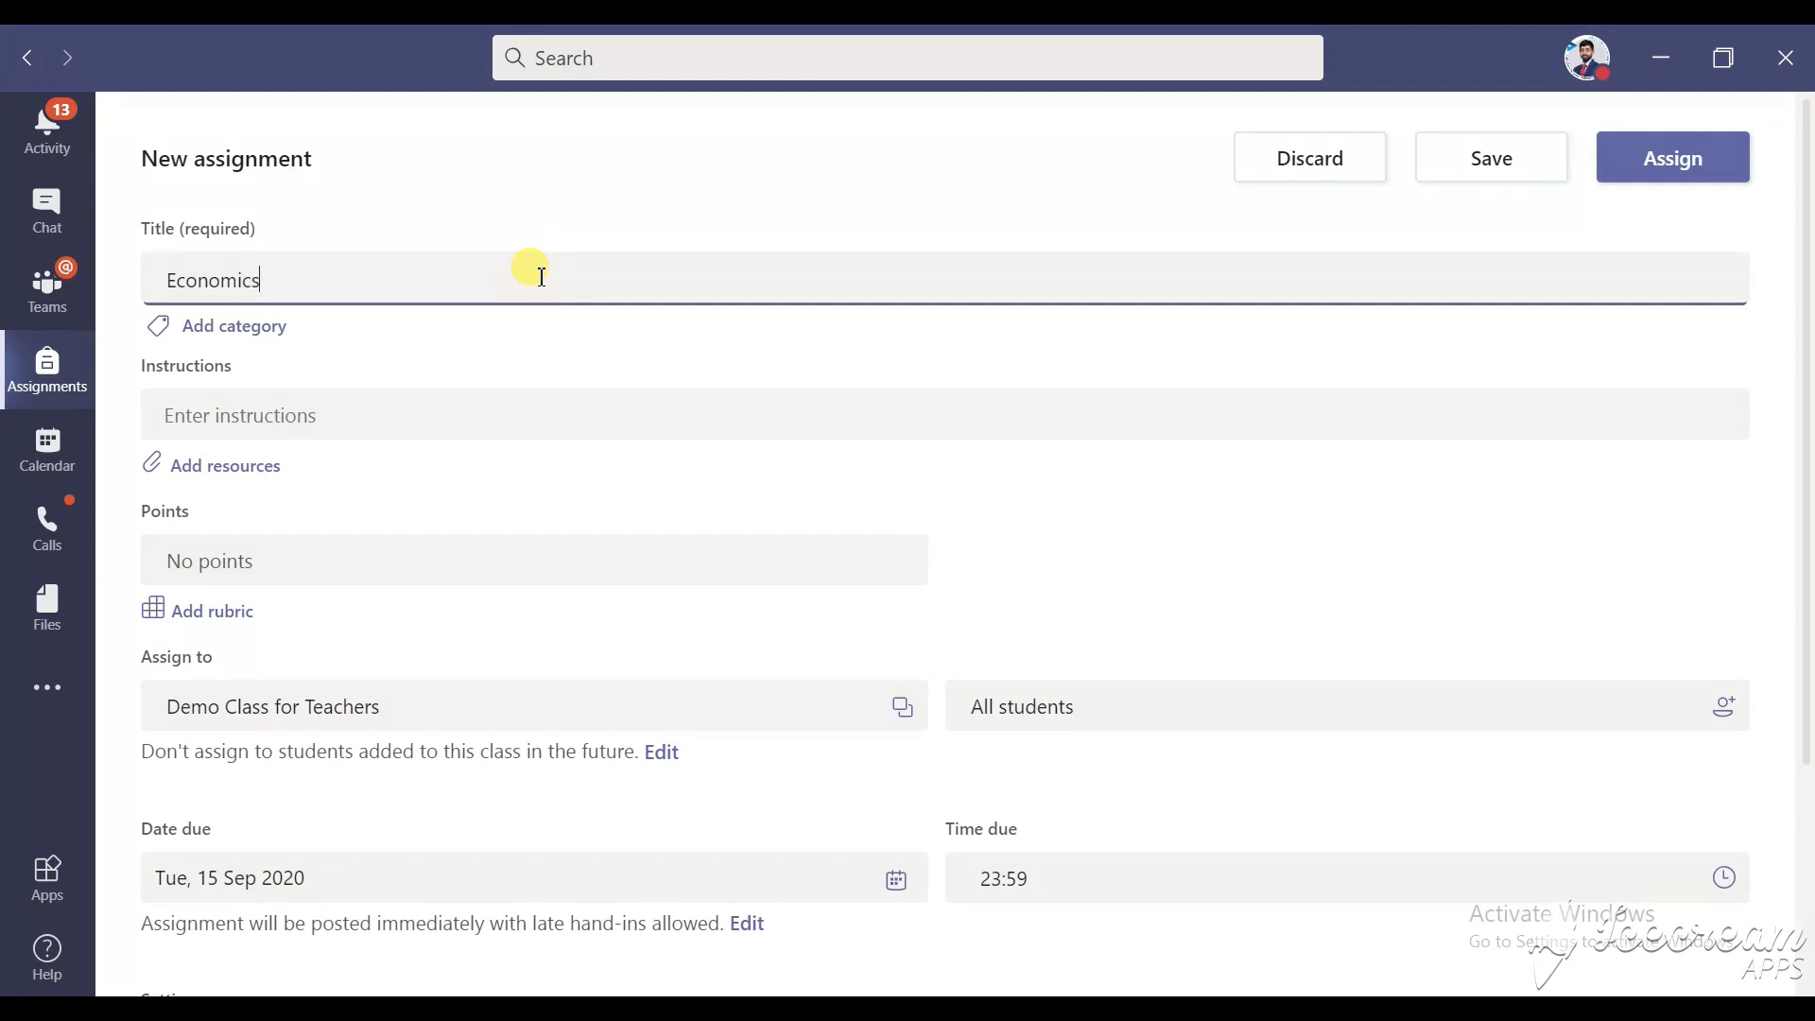
{"action": "key", "text": "ctrl+a"}
{"action": "key", "text": "BackSpace"}
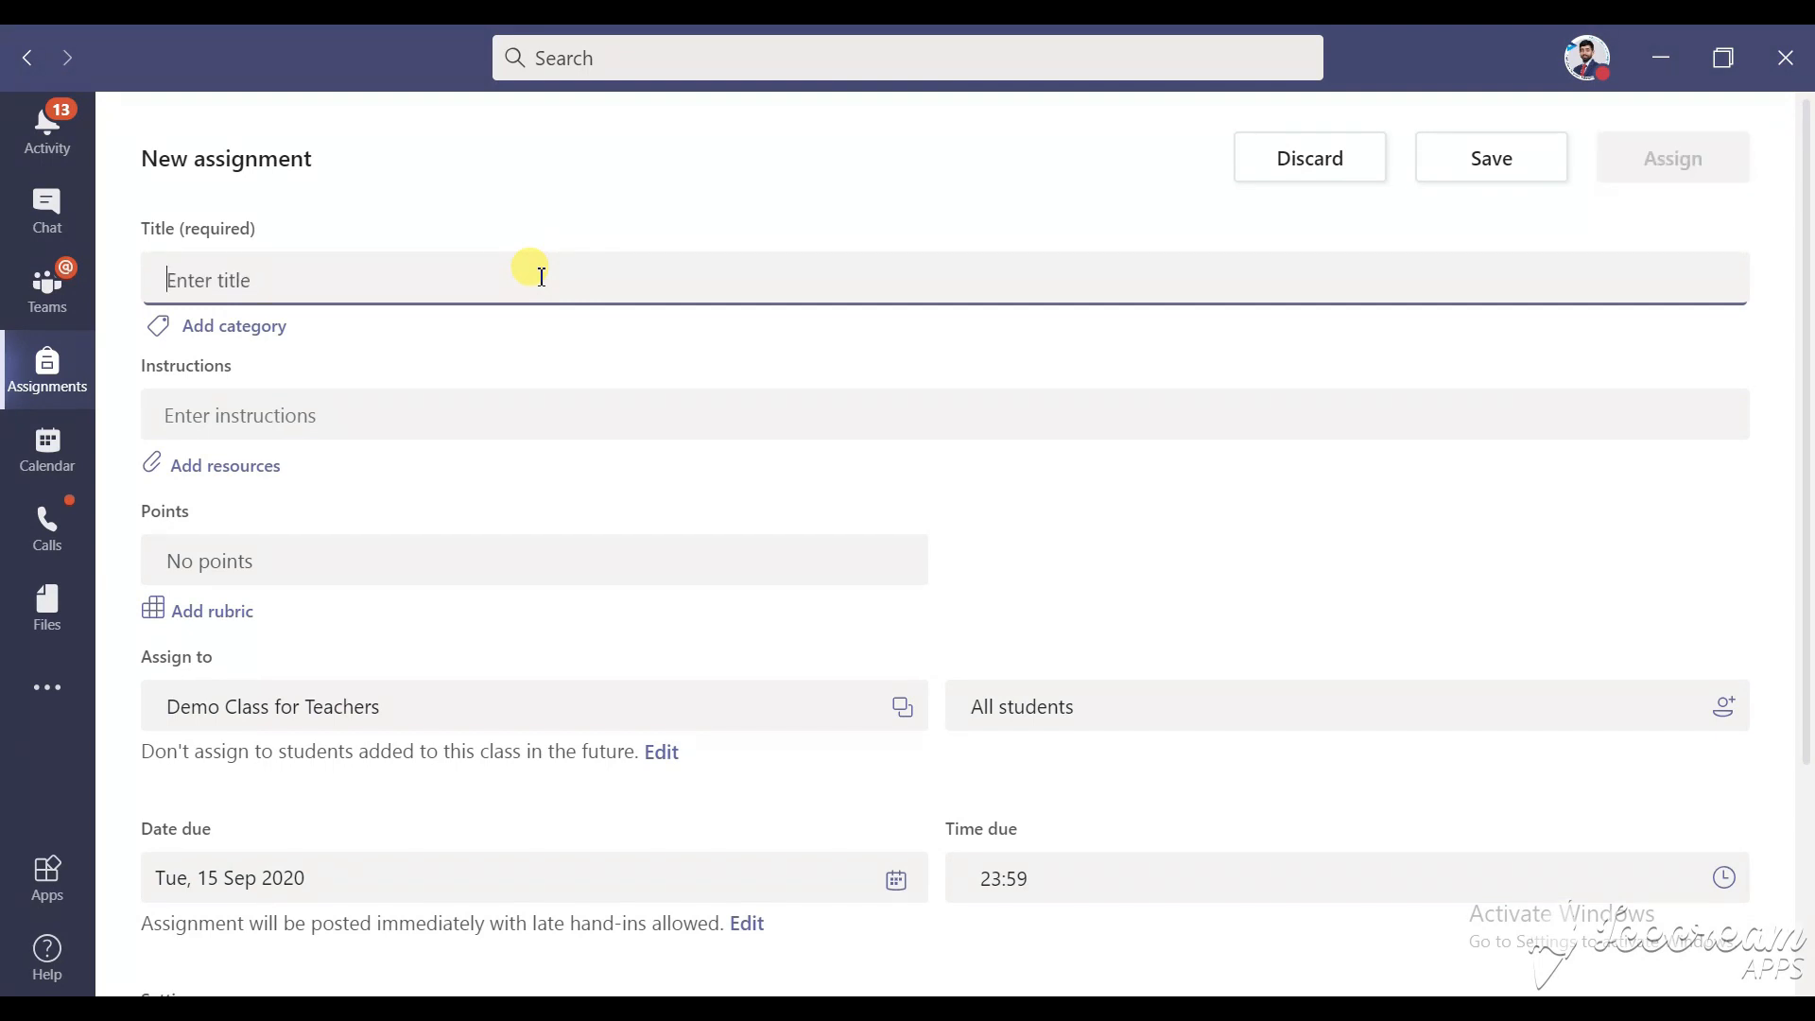
{"action": "type", "text": "World Economic"}
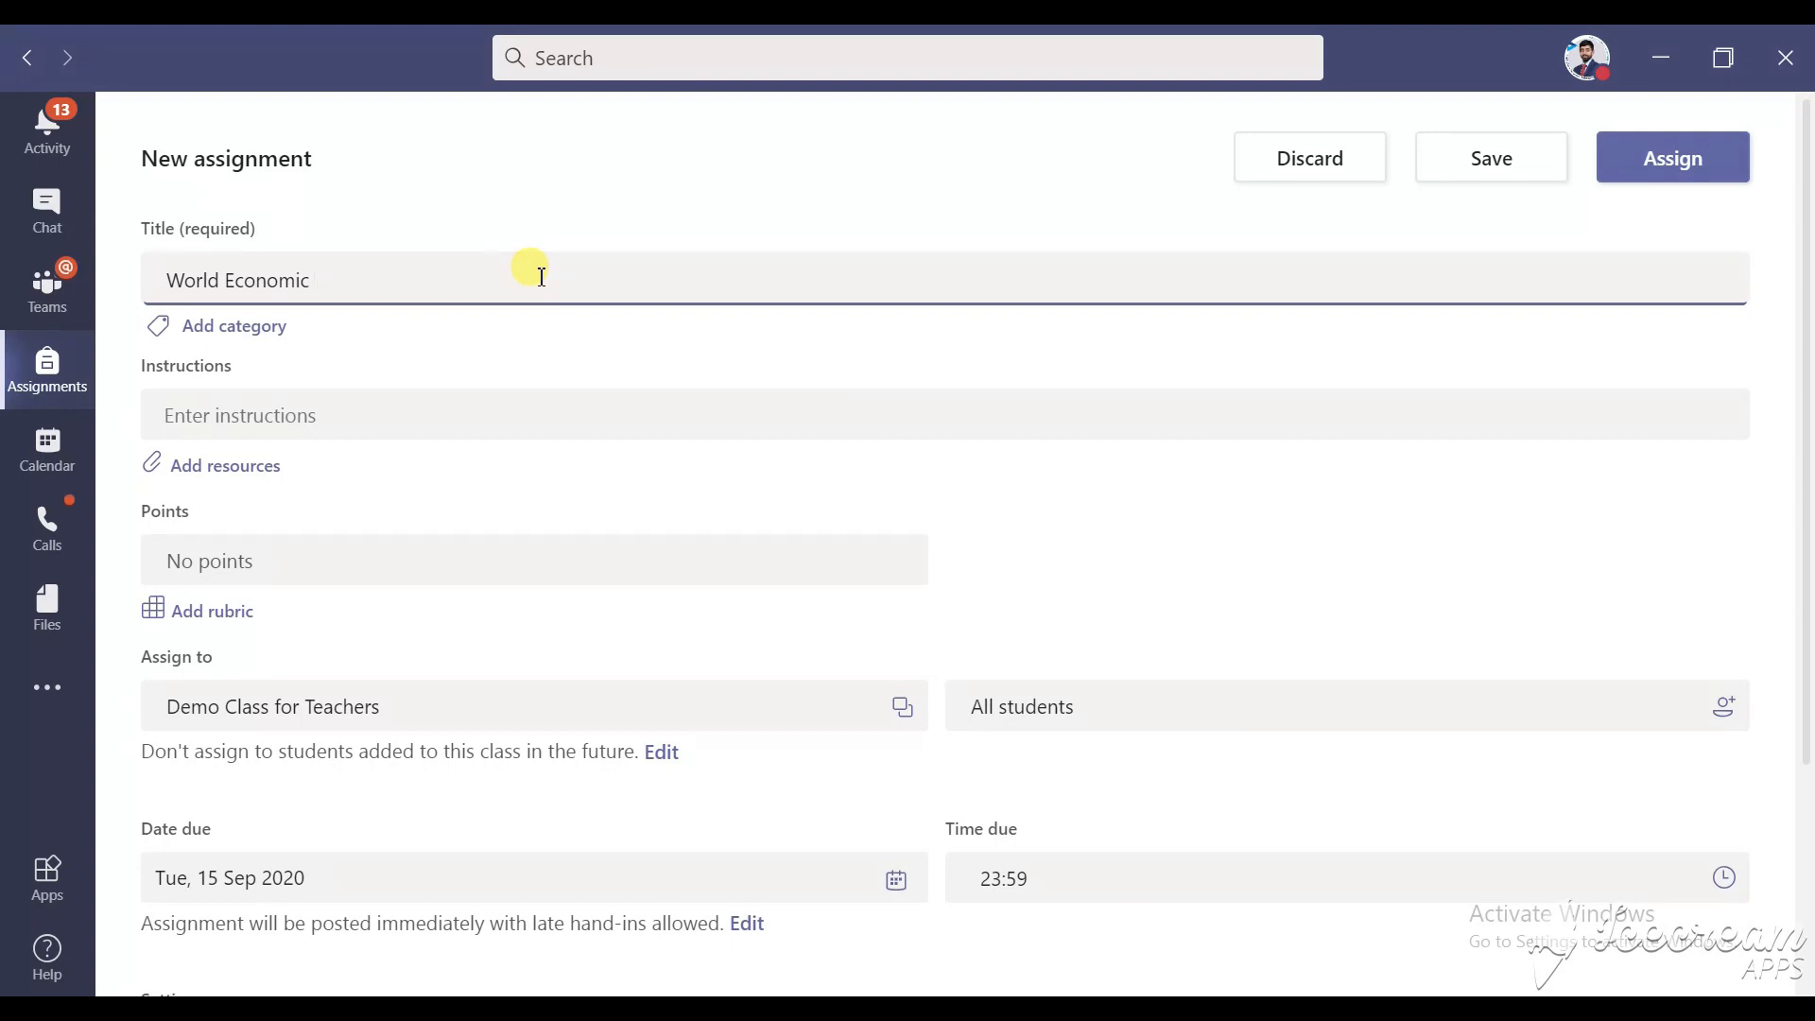
{"action": "left_click", "coordinate": [525, 421]}
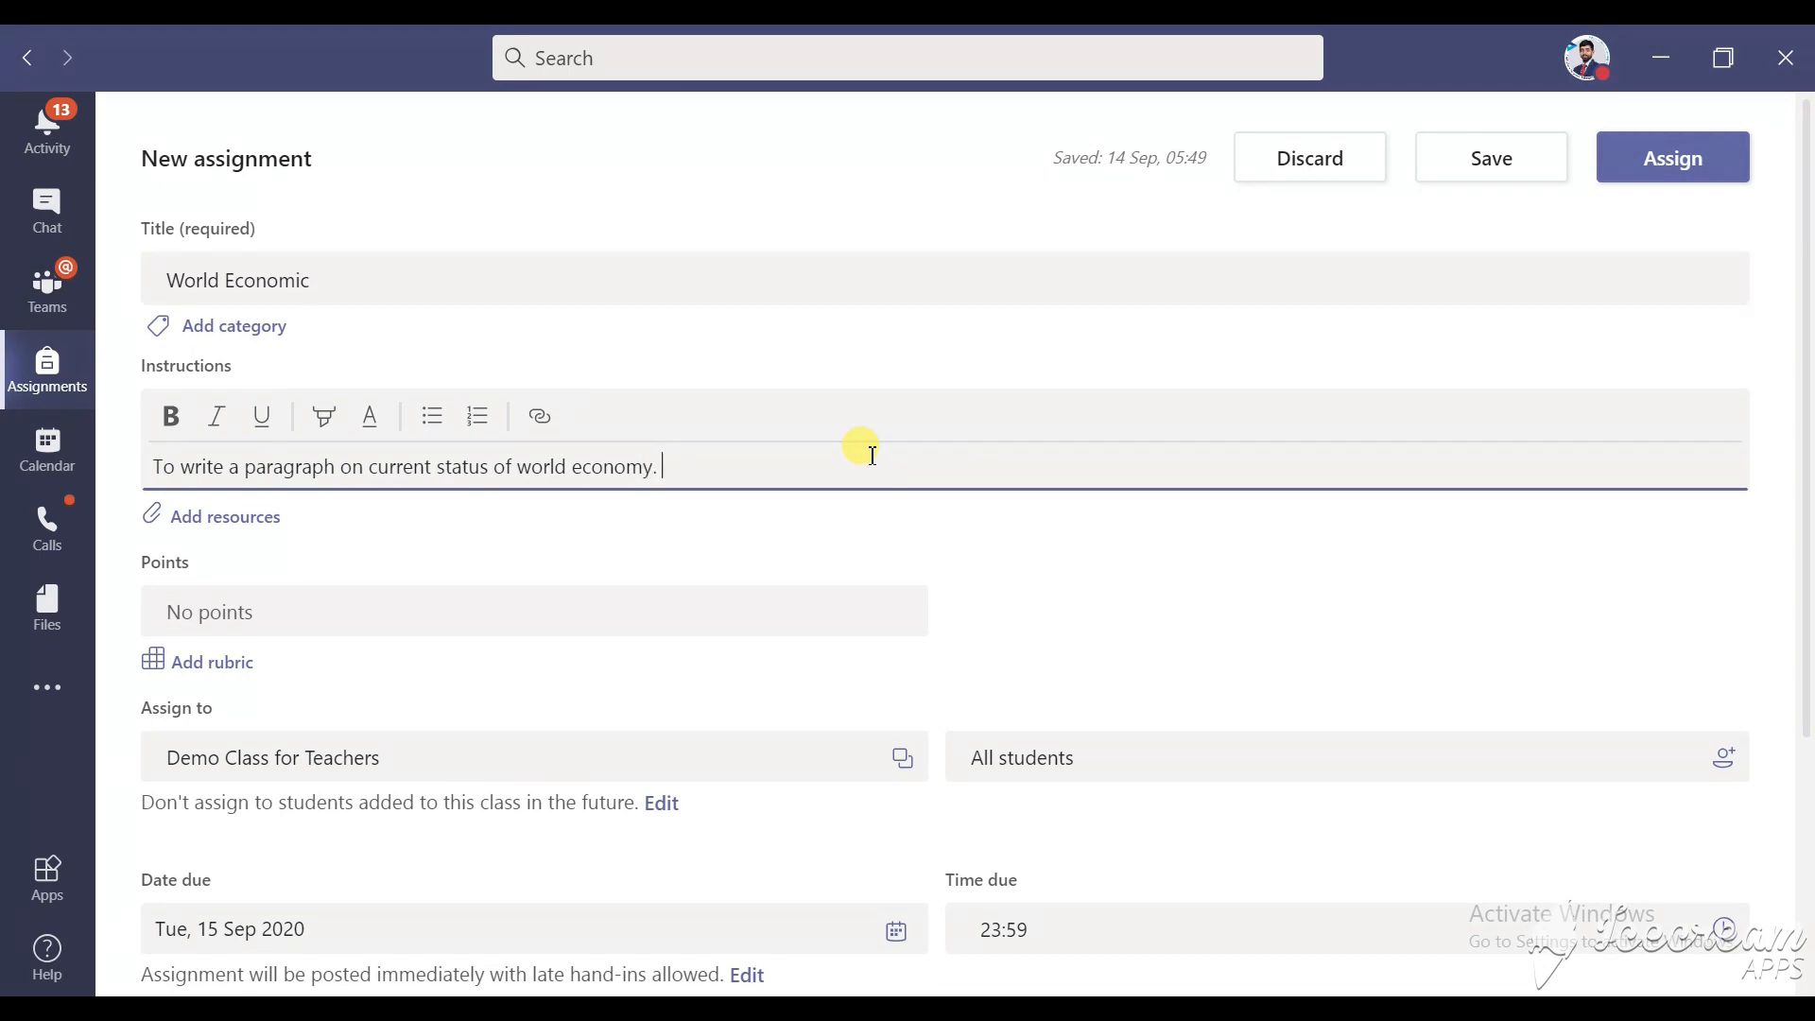
{"action": "left_click", "coordinate": [439, 271]}
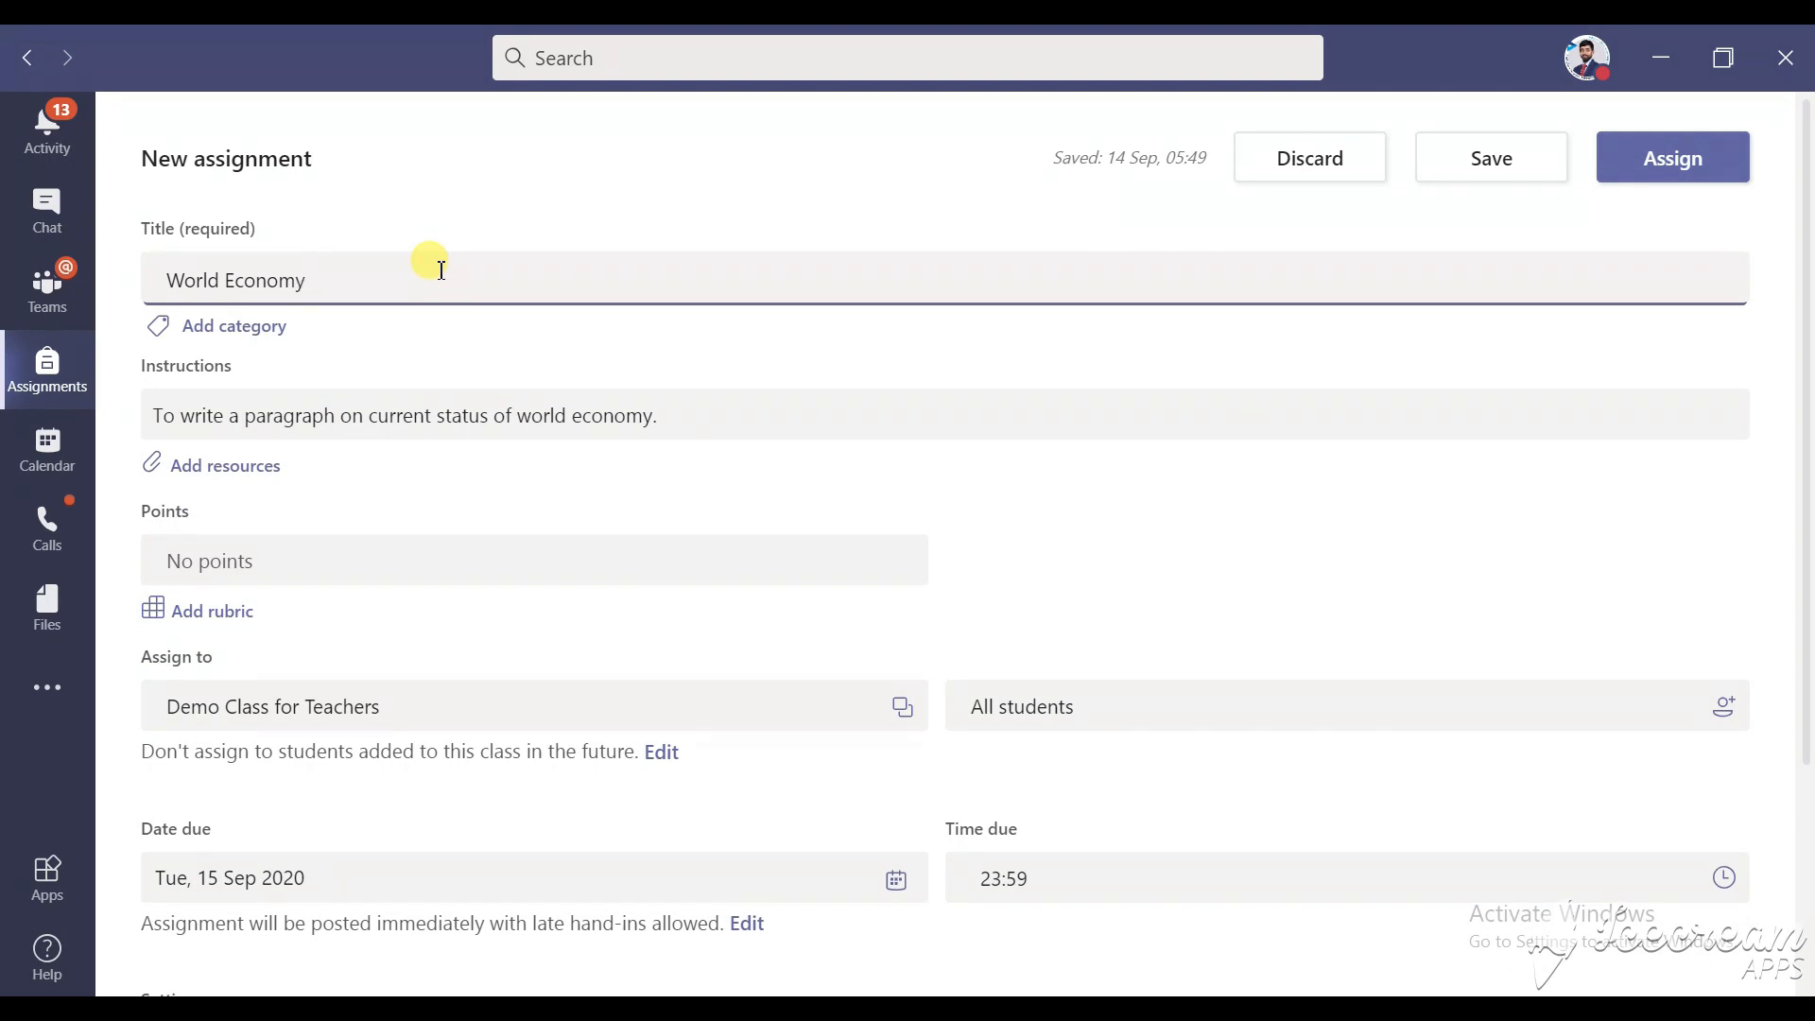
{"action": "left_click", "coordinate": [343, 564]}
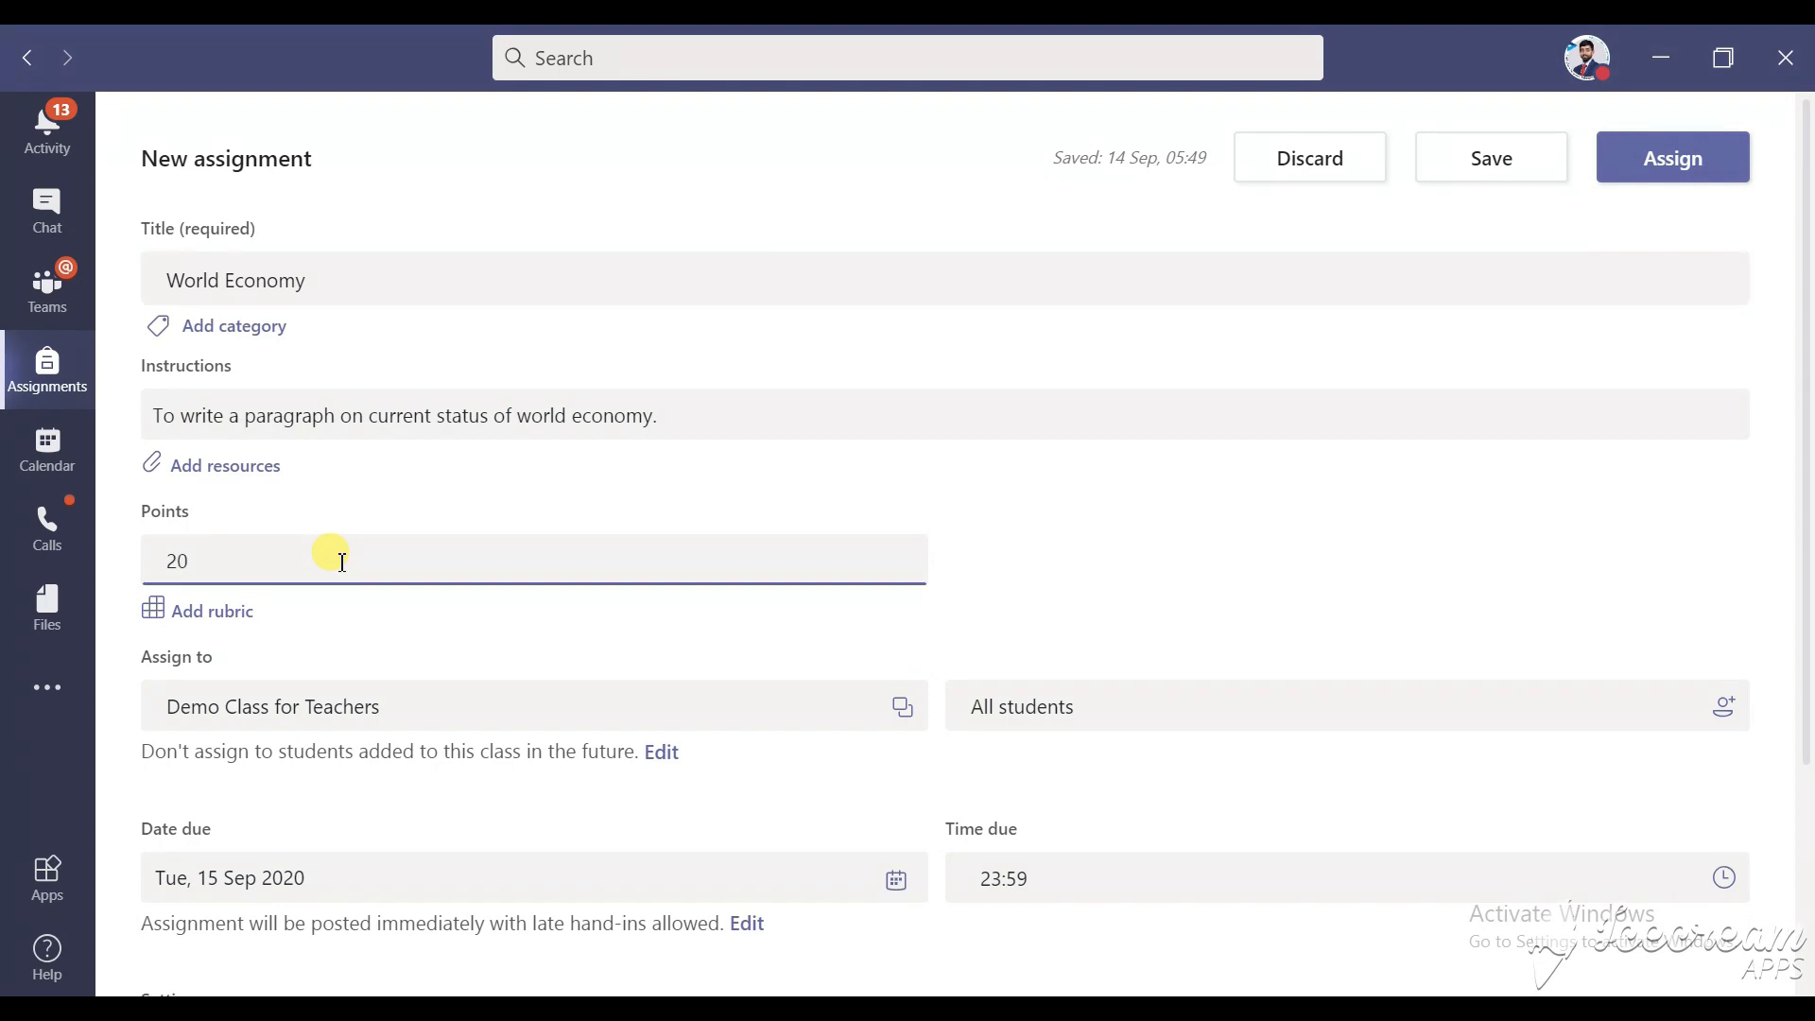
{"action": "left_click", "coordinate": [201, 473]}
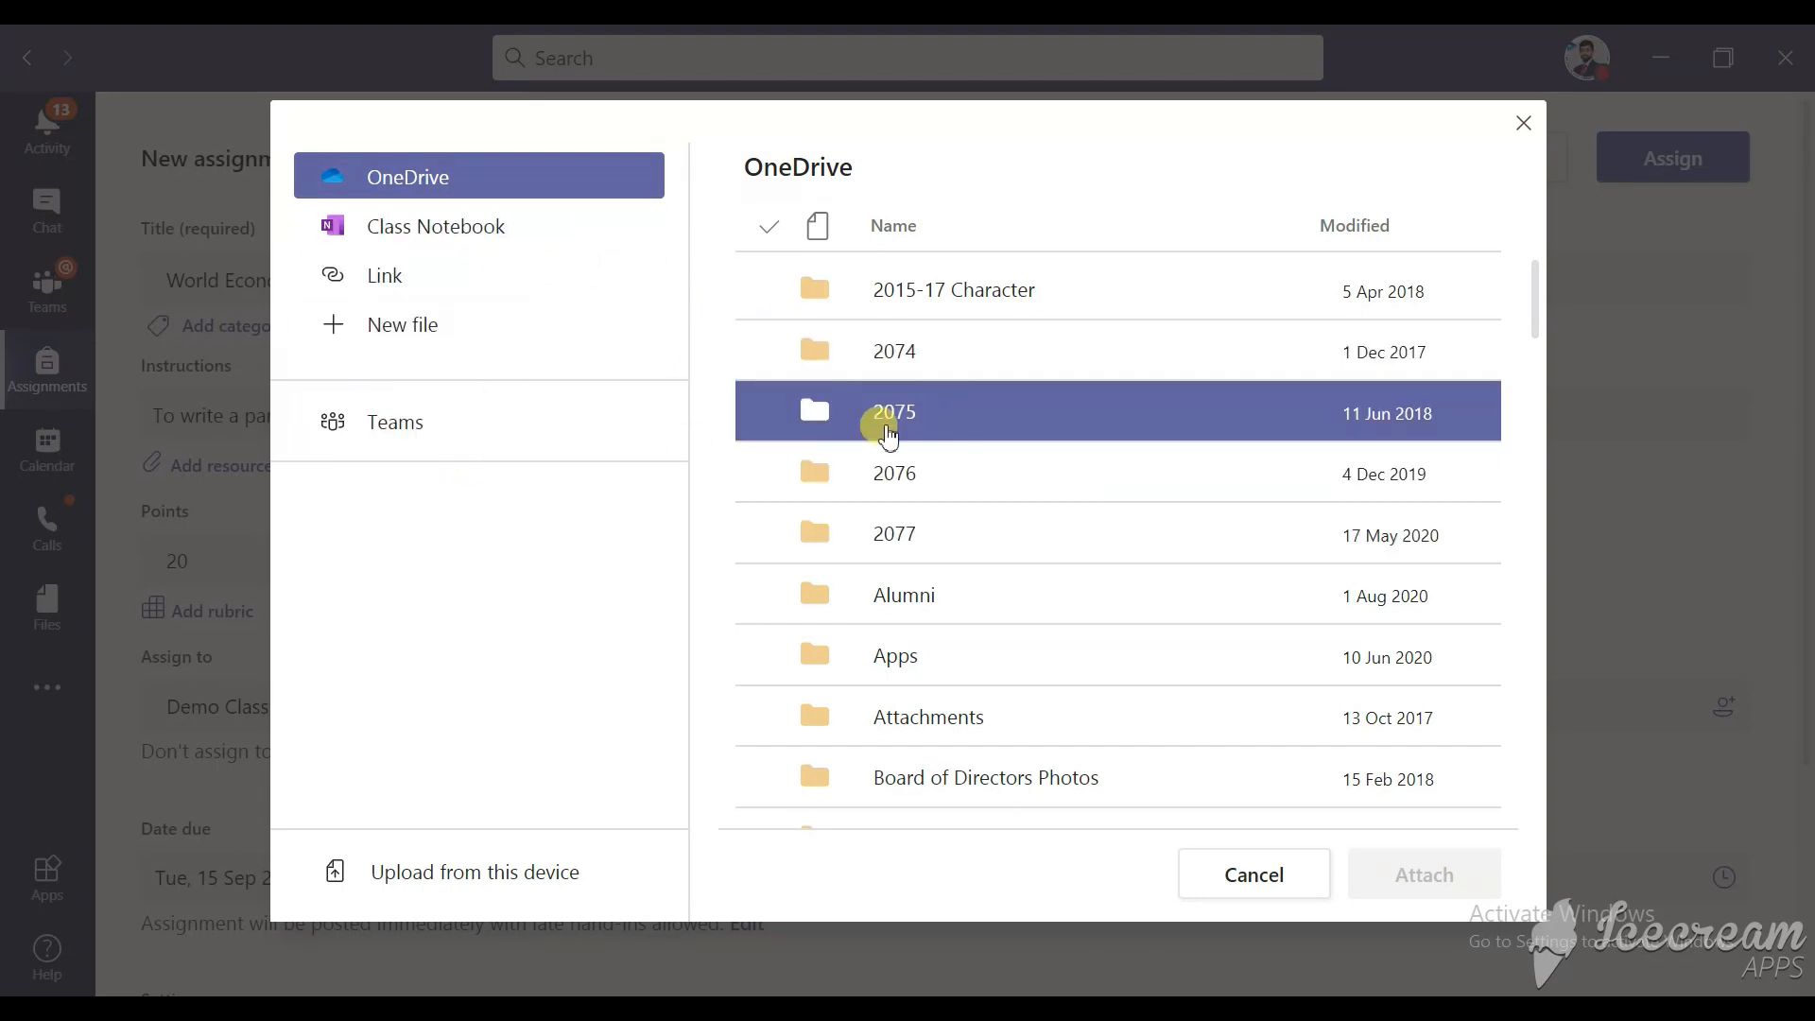
{"action": "left_click", "coordinate": [436, 342]}
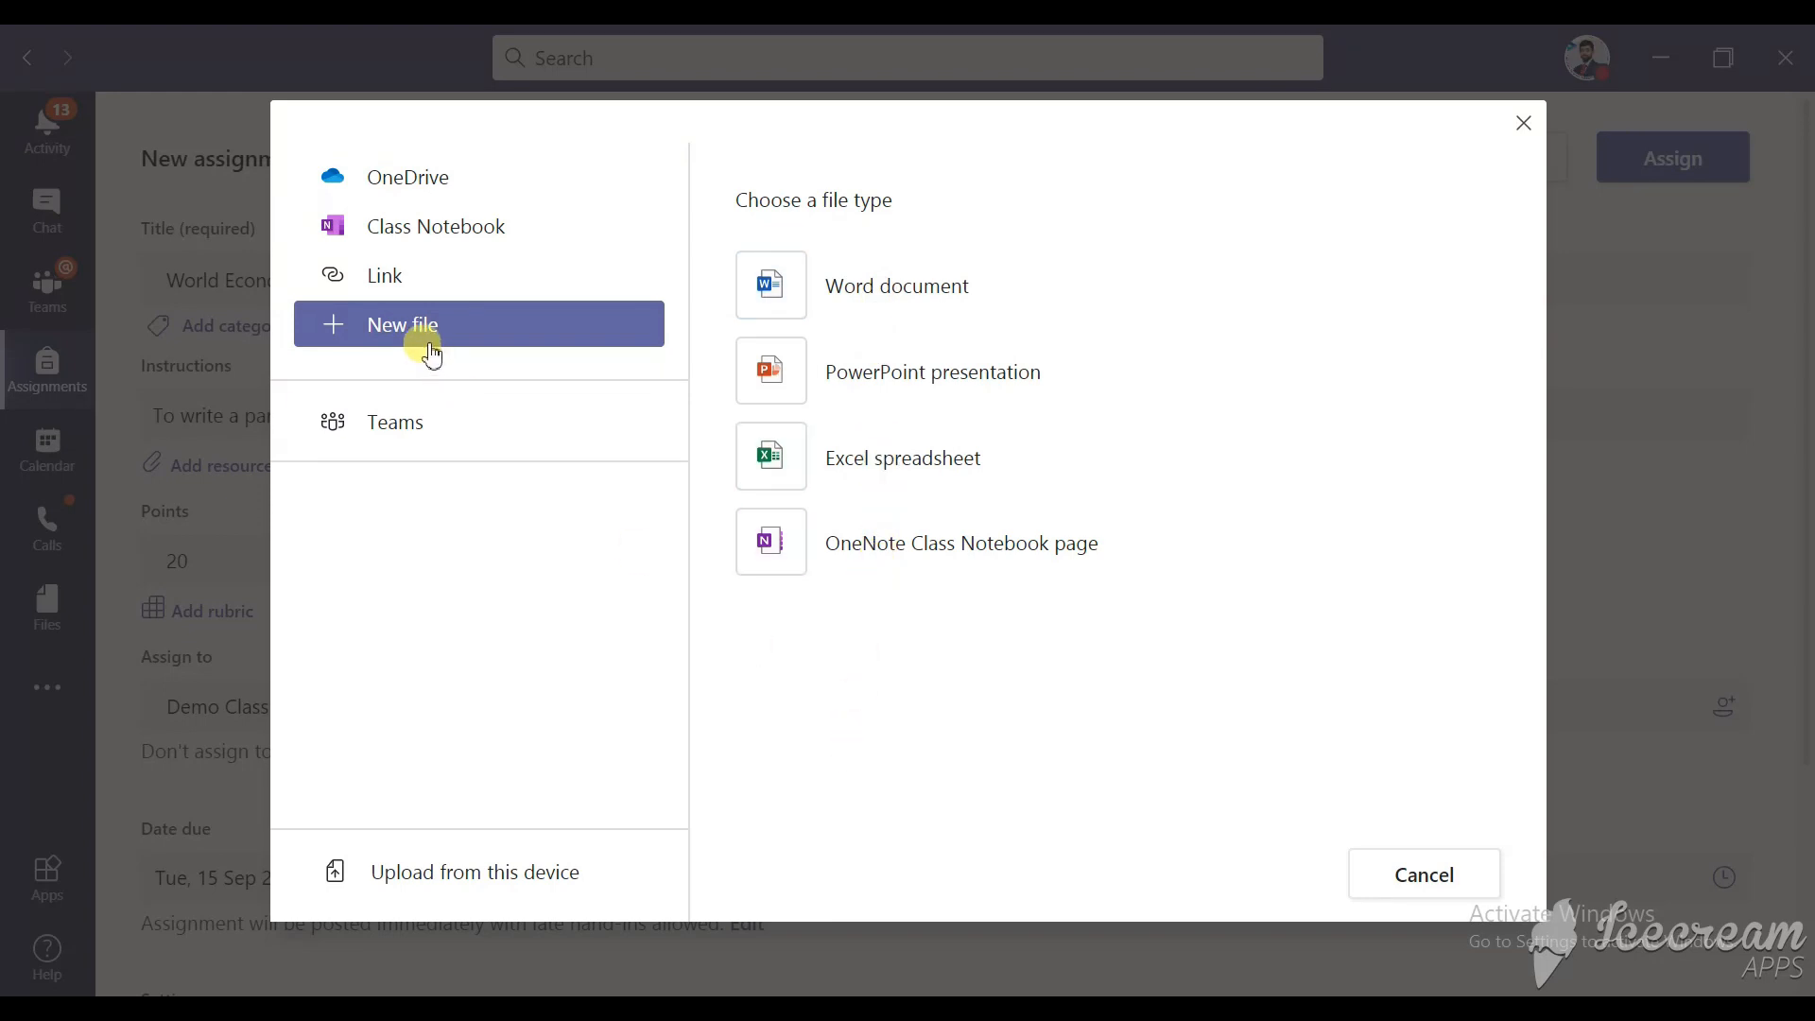
{"action": "left_click", "coordinate": [490, 881]}
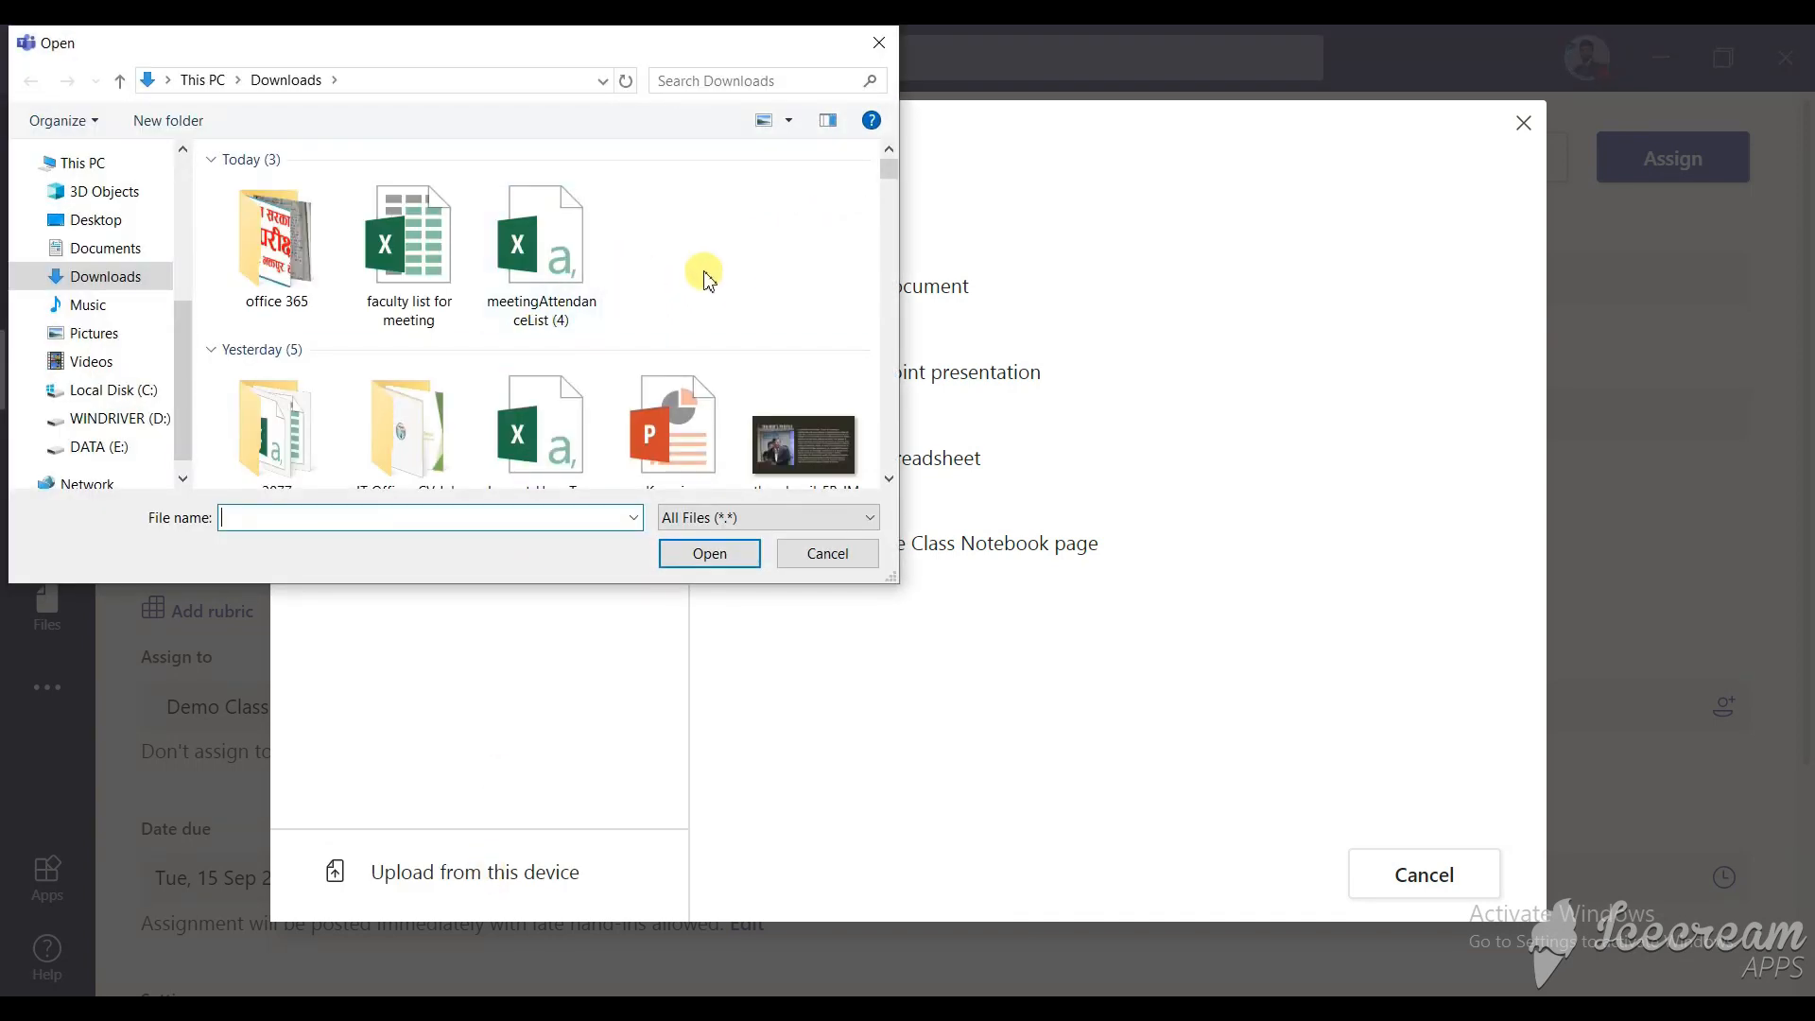
{"action": "scroll", "coordinate": [707, 278], "scroll_direction": "down", "scroll_amount": 1}
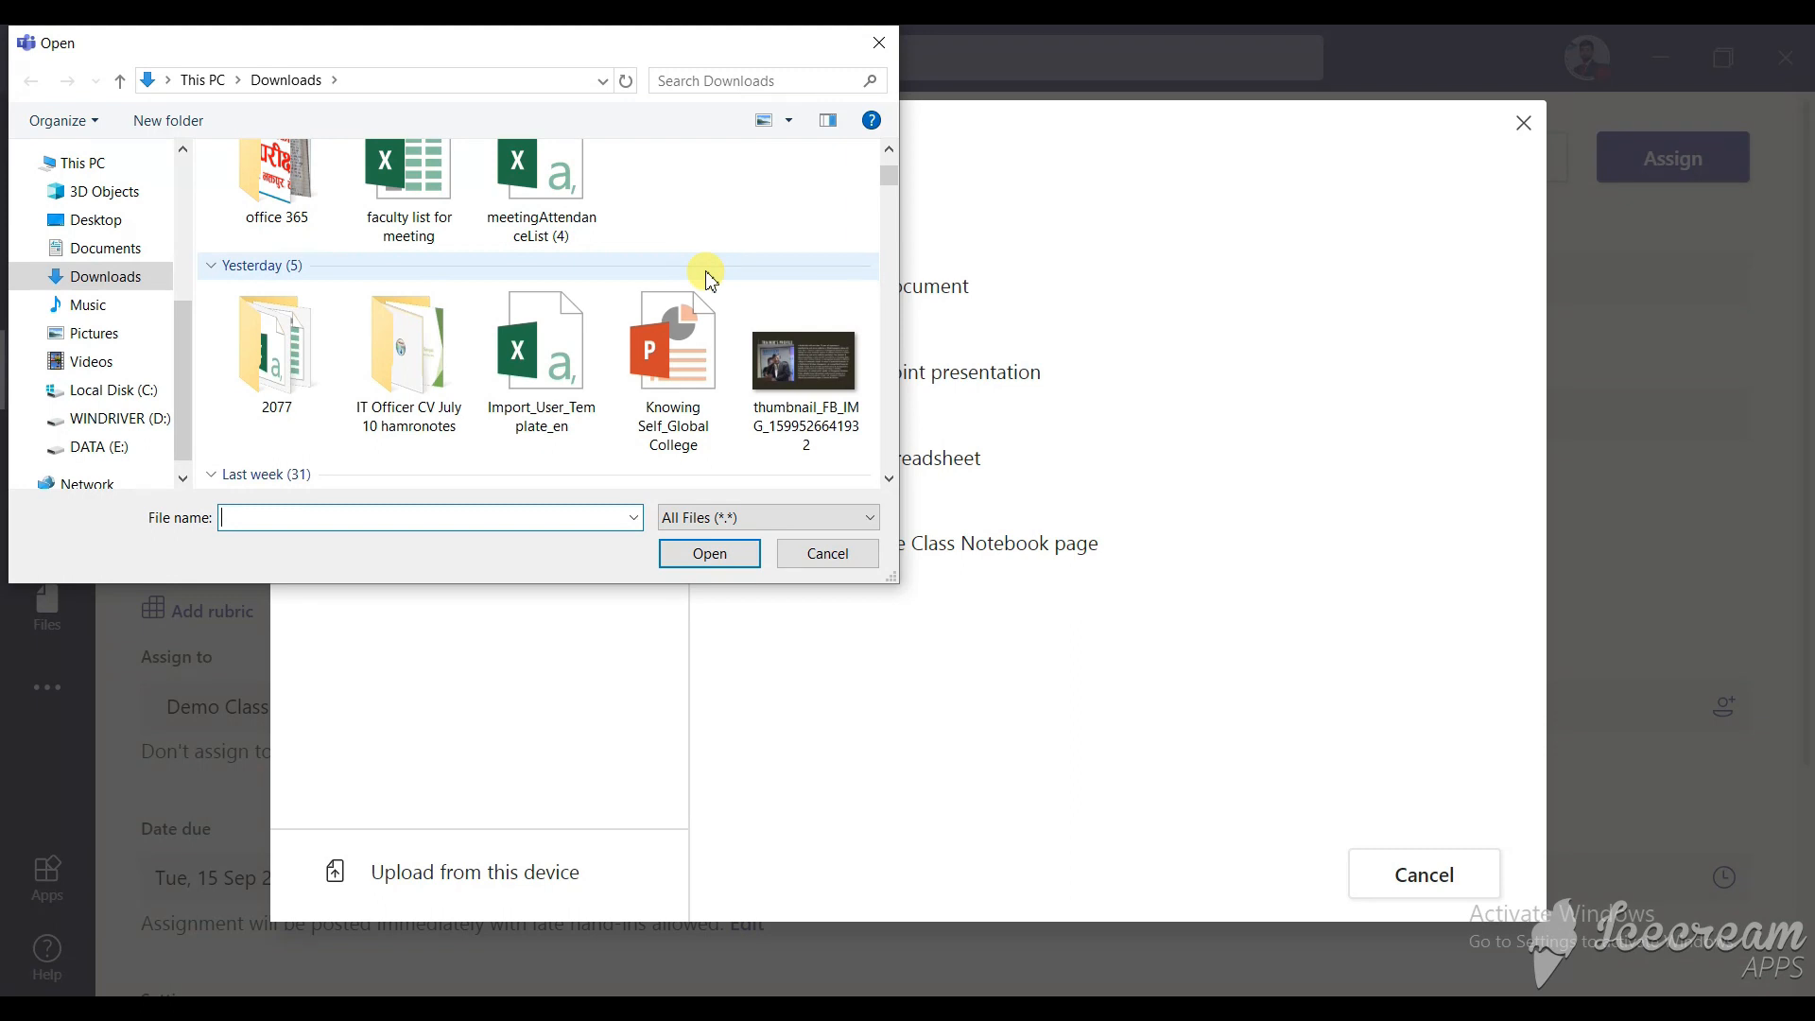
{"action": "left_click", "coordinate": [804, 364]}
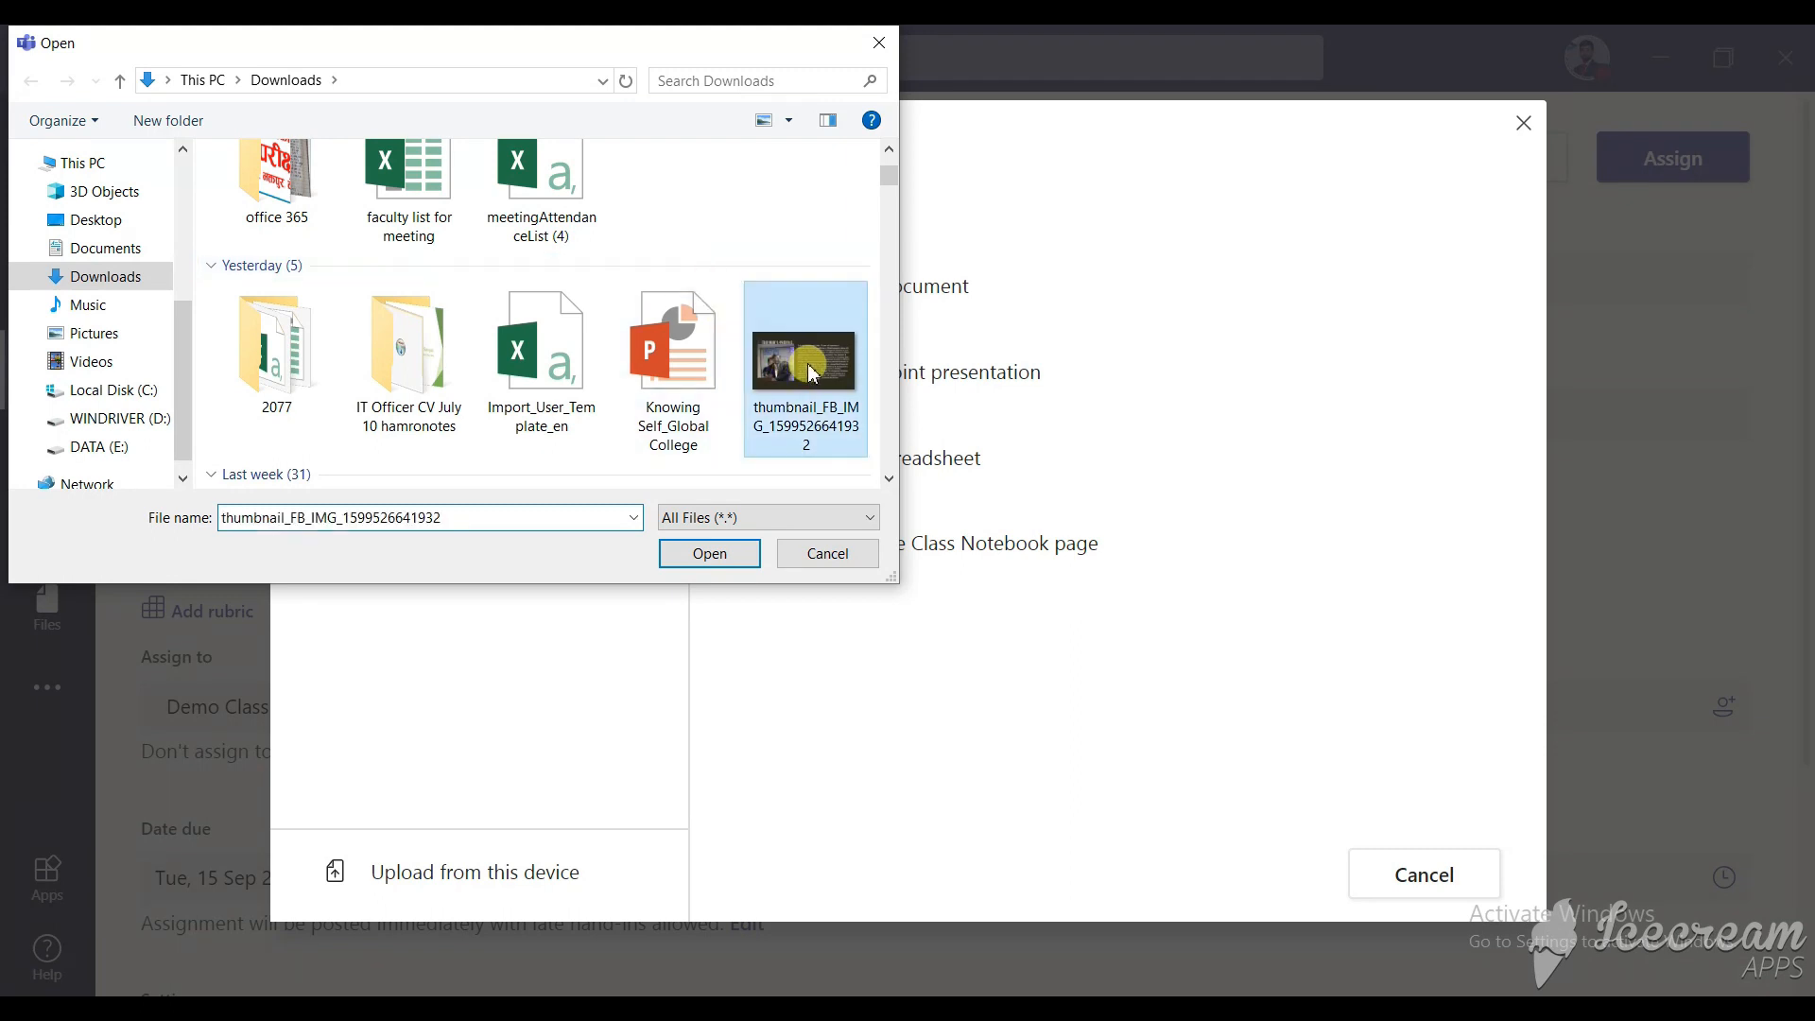
{"action": "left_click", "coordinate": [716, 564]}
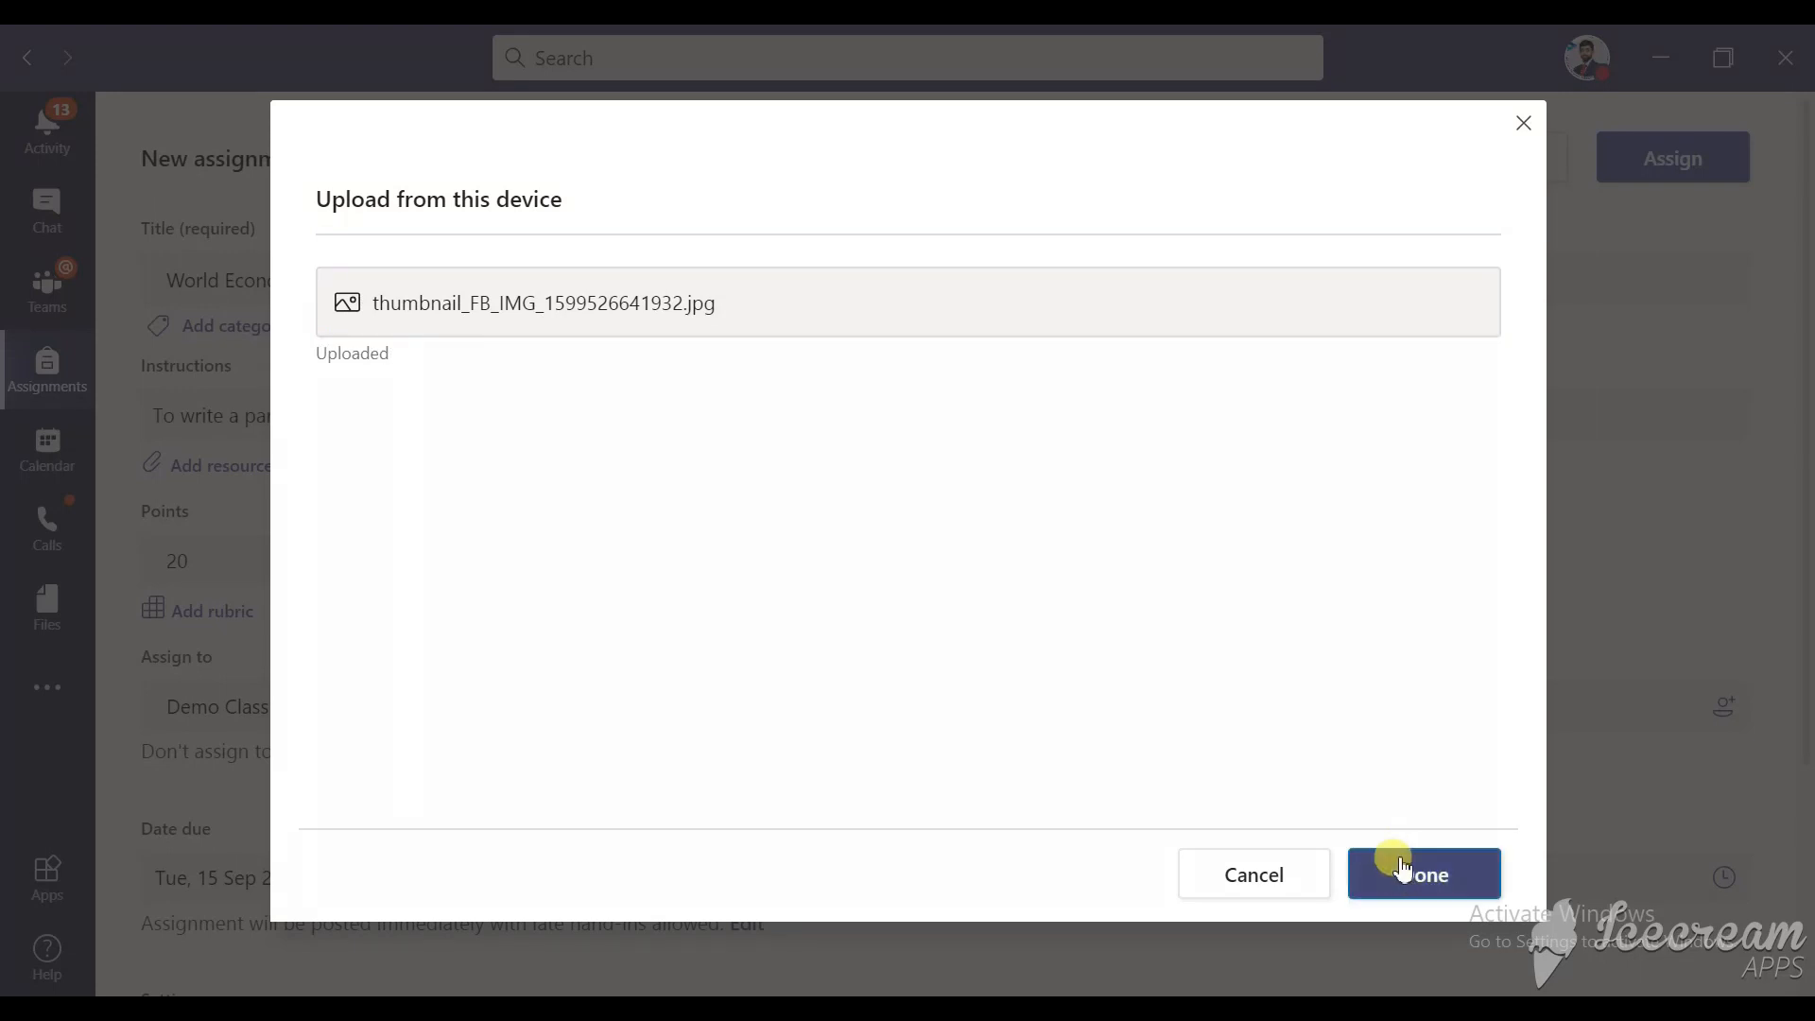
{"action": "left_click", "coordinate": [1400, 877]}
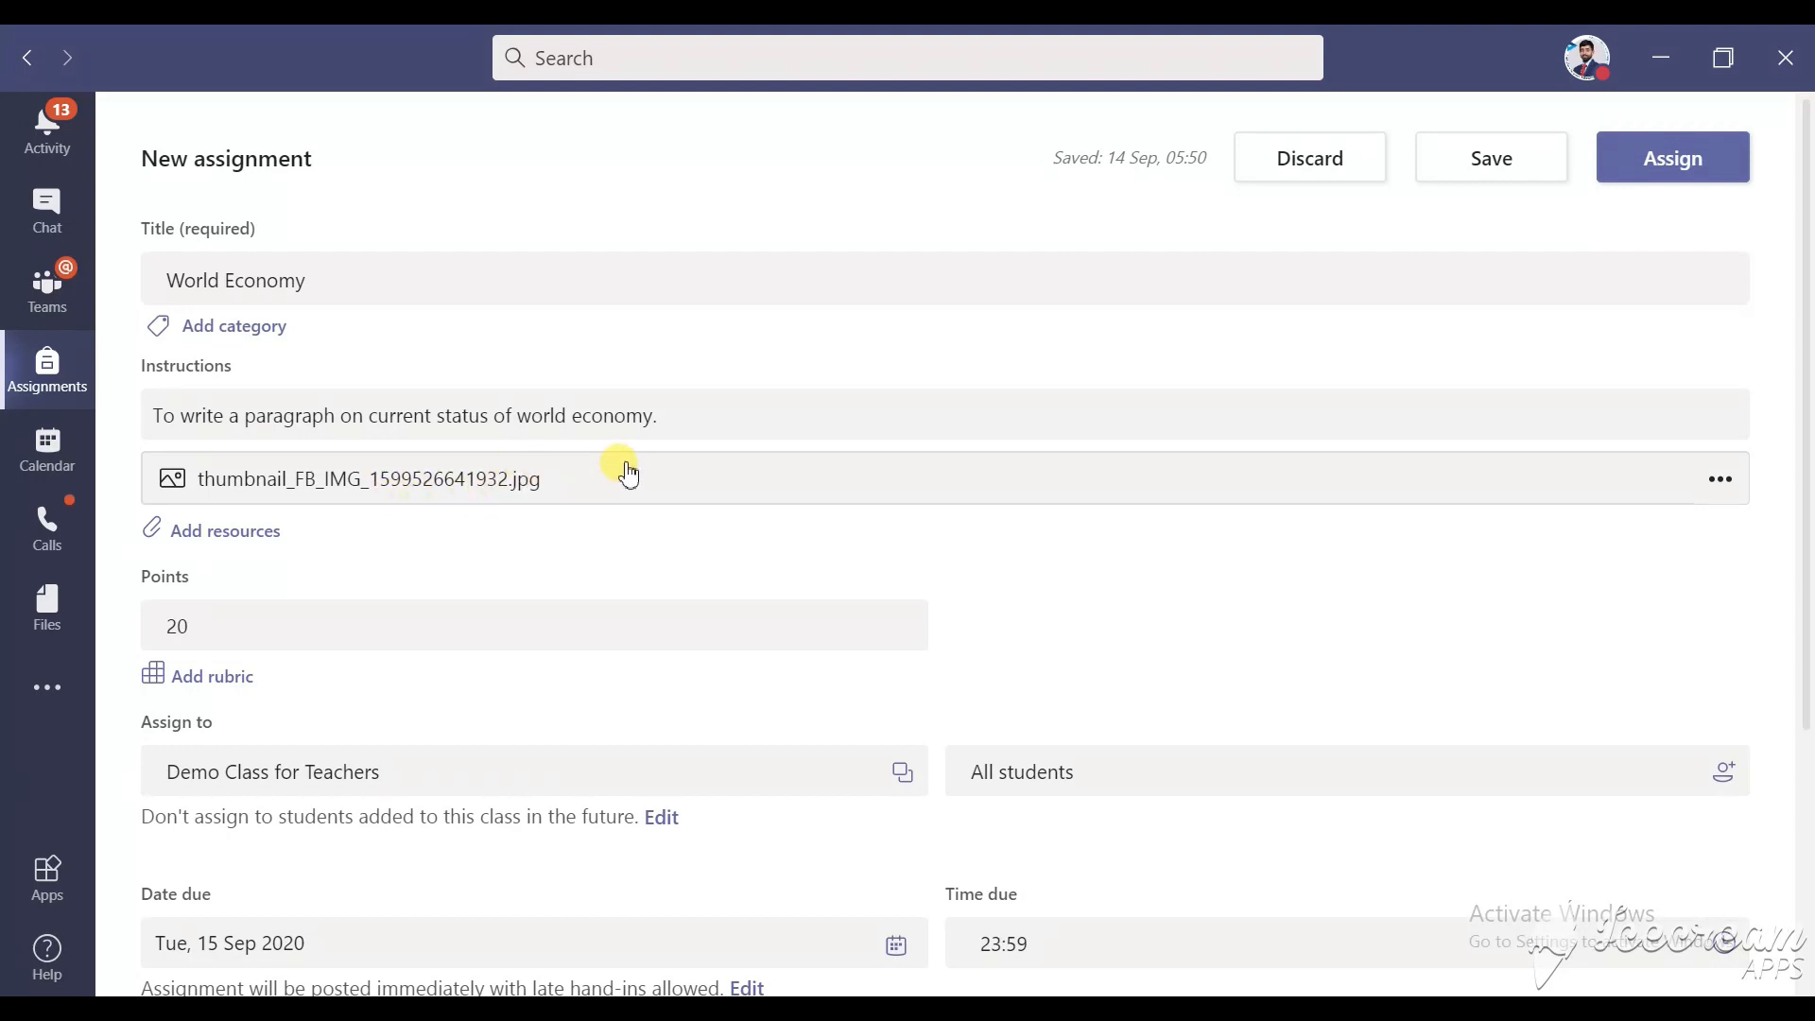
Step: Set the assignment's due date to Tue, 15 Sep 2020 and assign it to the class
{"action": "scroll", "coordinate": [661, 608], "scroll_direction": "down", "scroll_amount": 3}
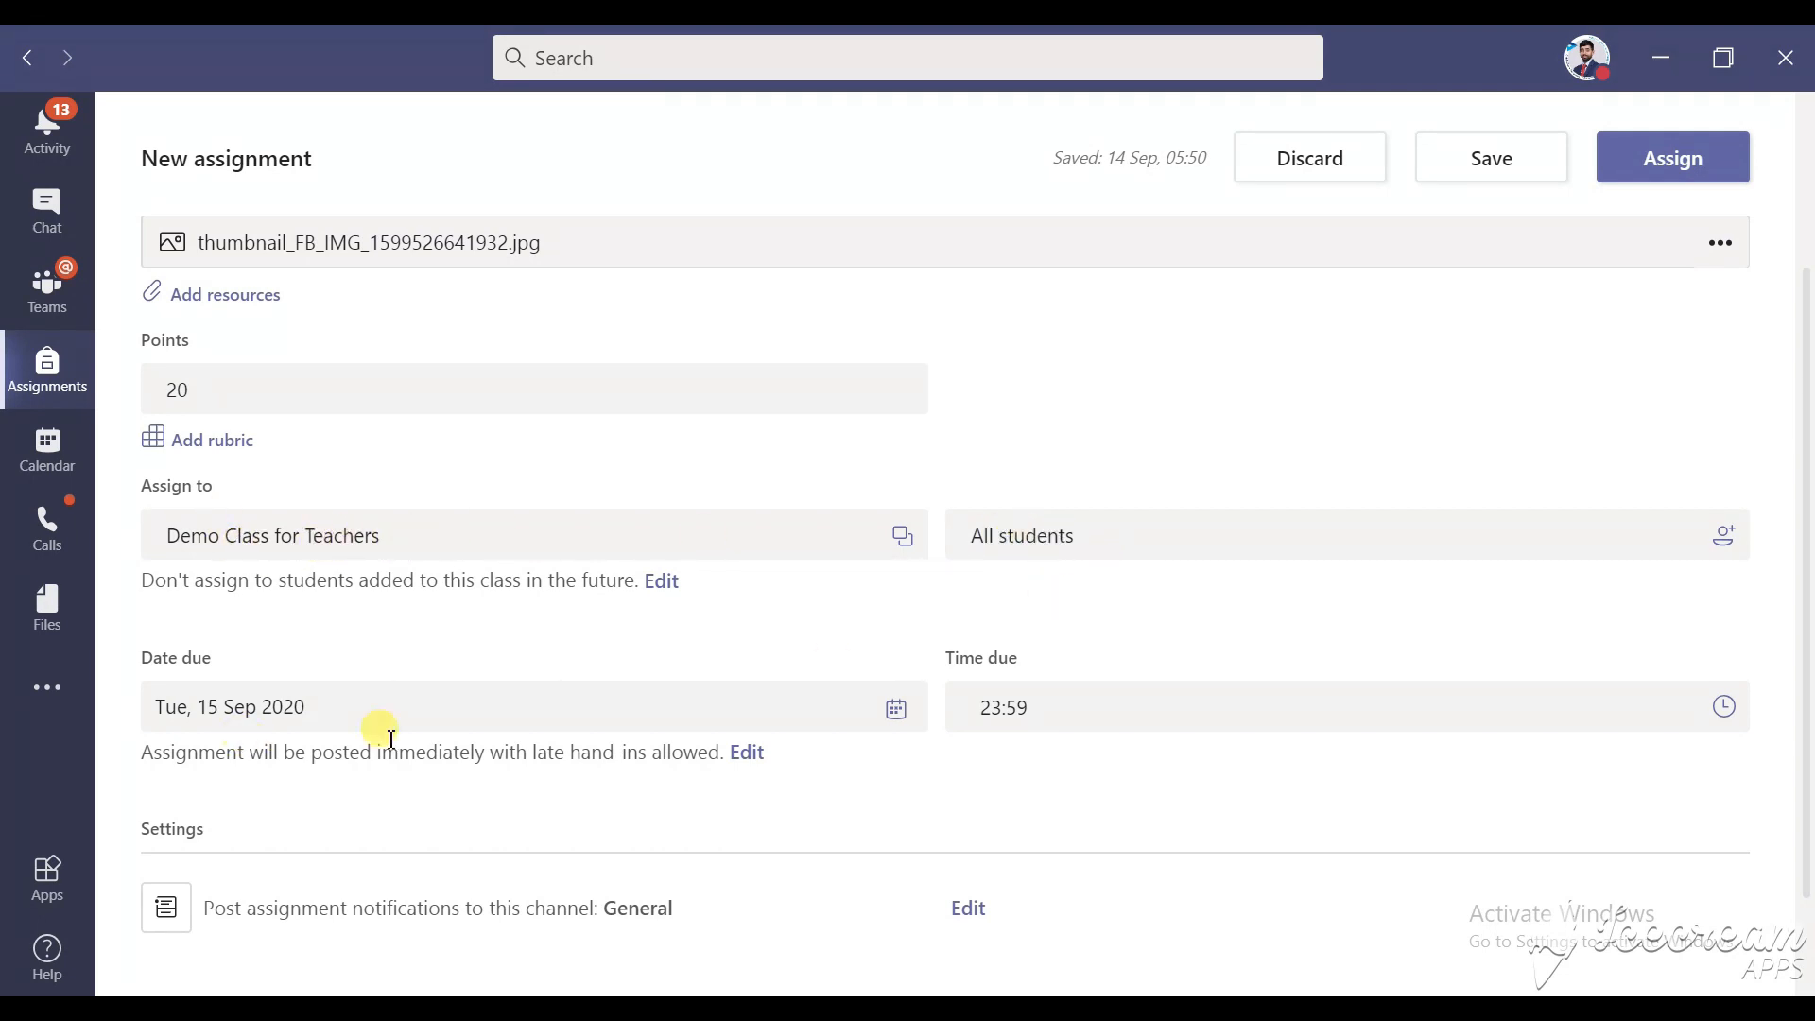
{"action": "left_click", "coordinate": [910, 723]}
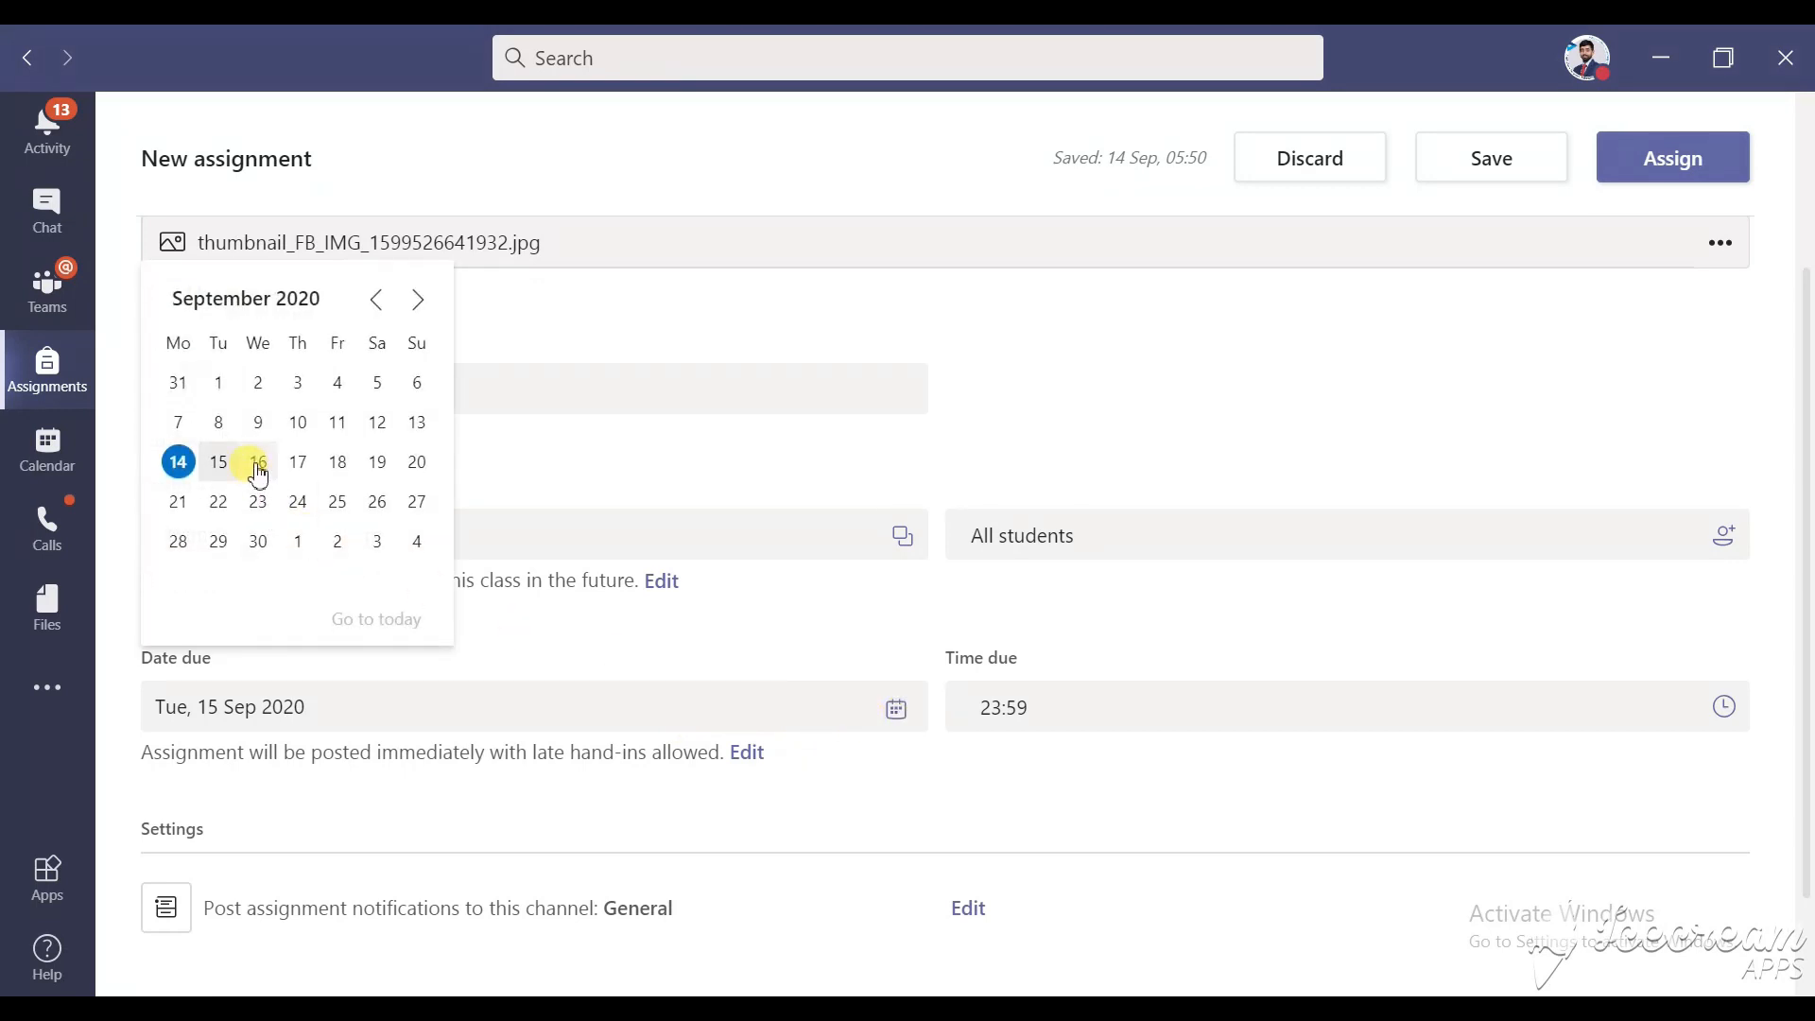
{"action": "left_click", "coordinate": [223, 462]}
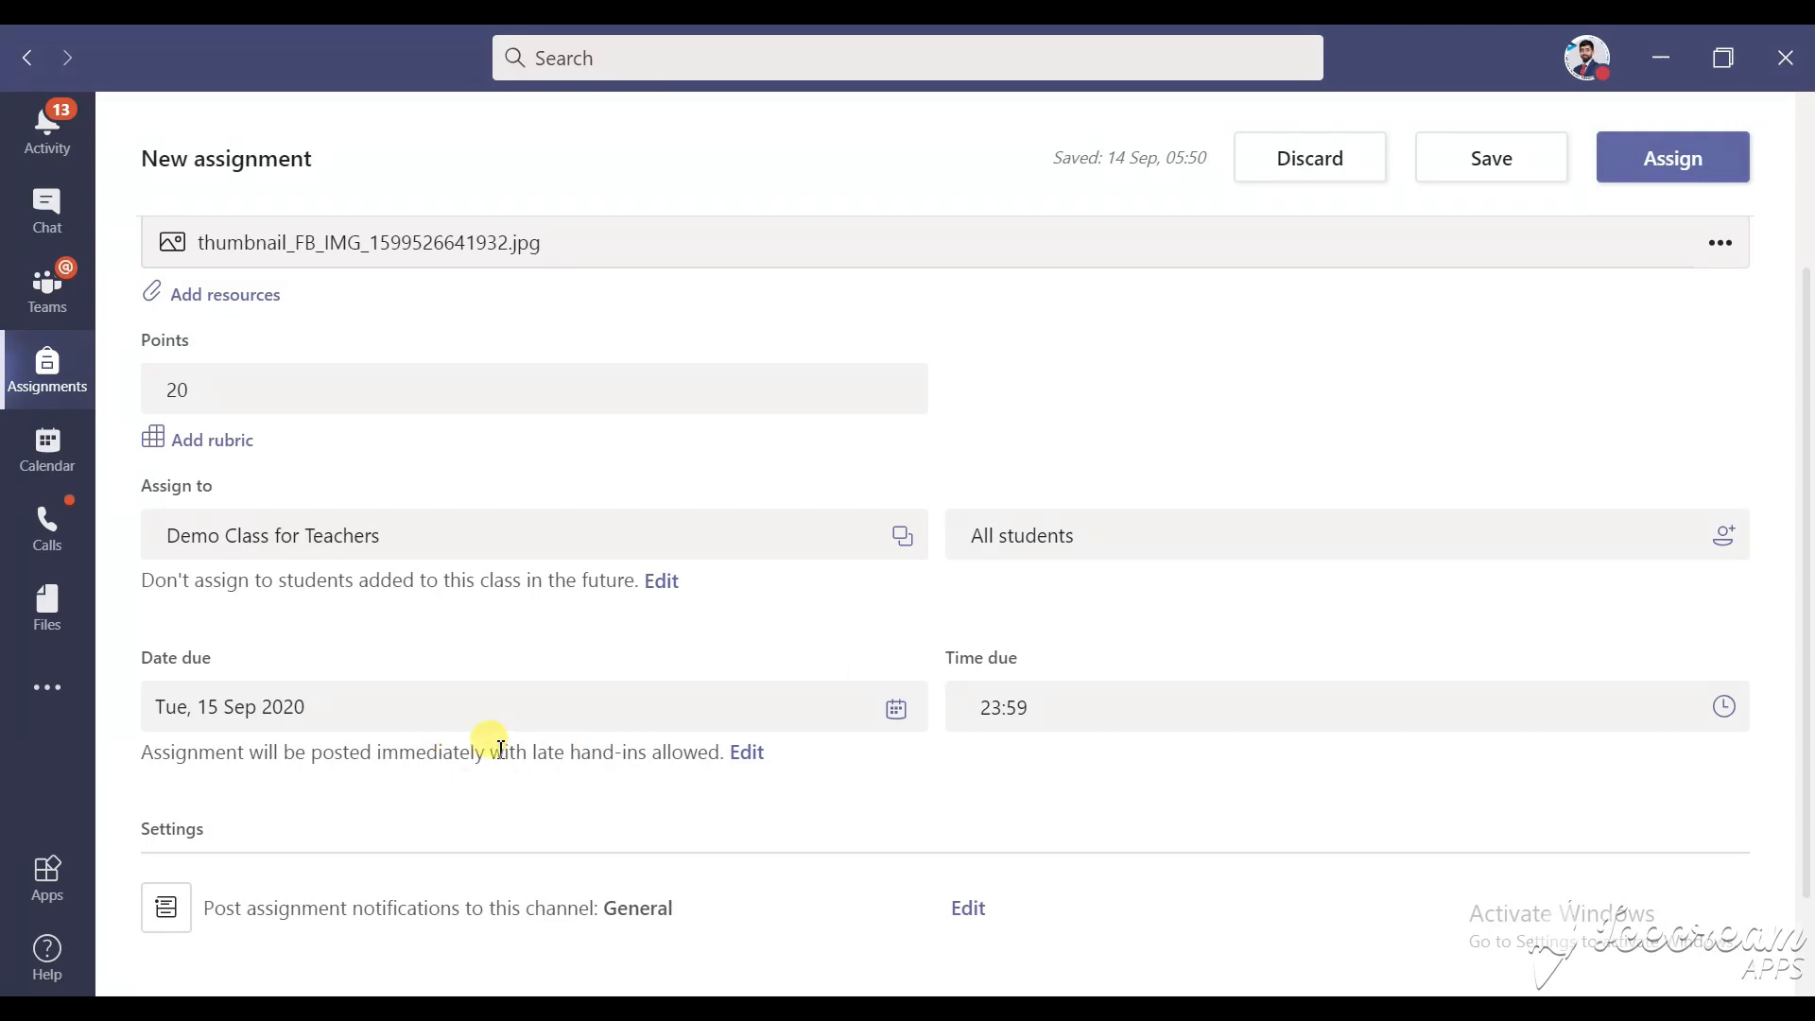
{"action": "scroll", "coordinate": [672, 851], "scroll_direction": "down", "scroll_amount": 2}
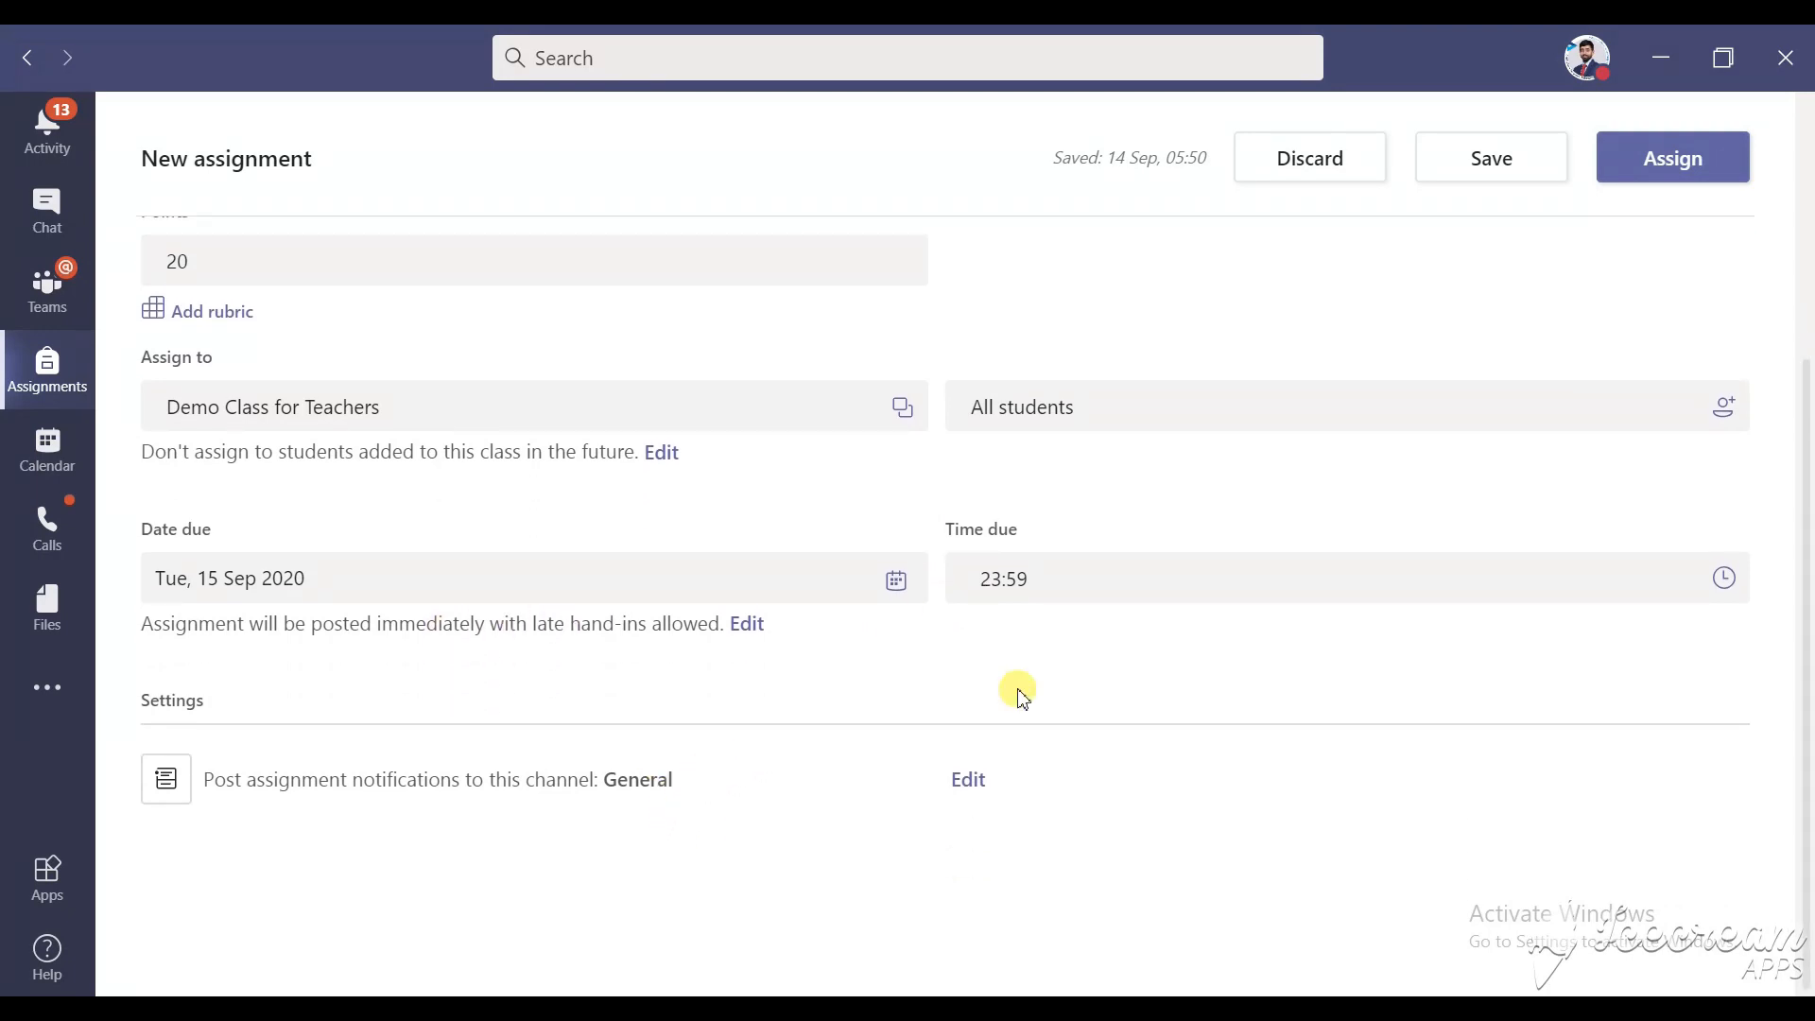
{"action": "scroll", "coordinate": [1540, 420], "scroll_direction": "up", "scroll_amount": 5}
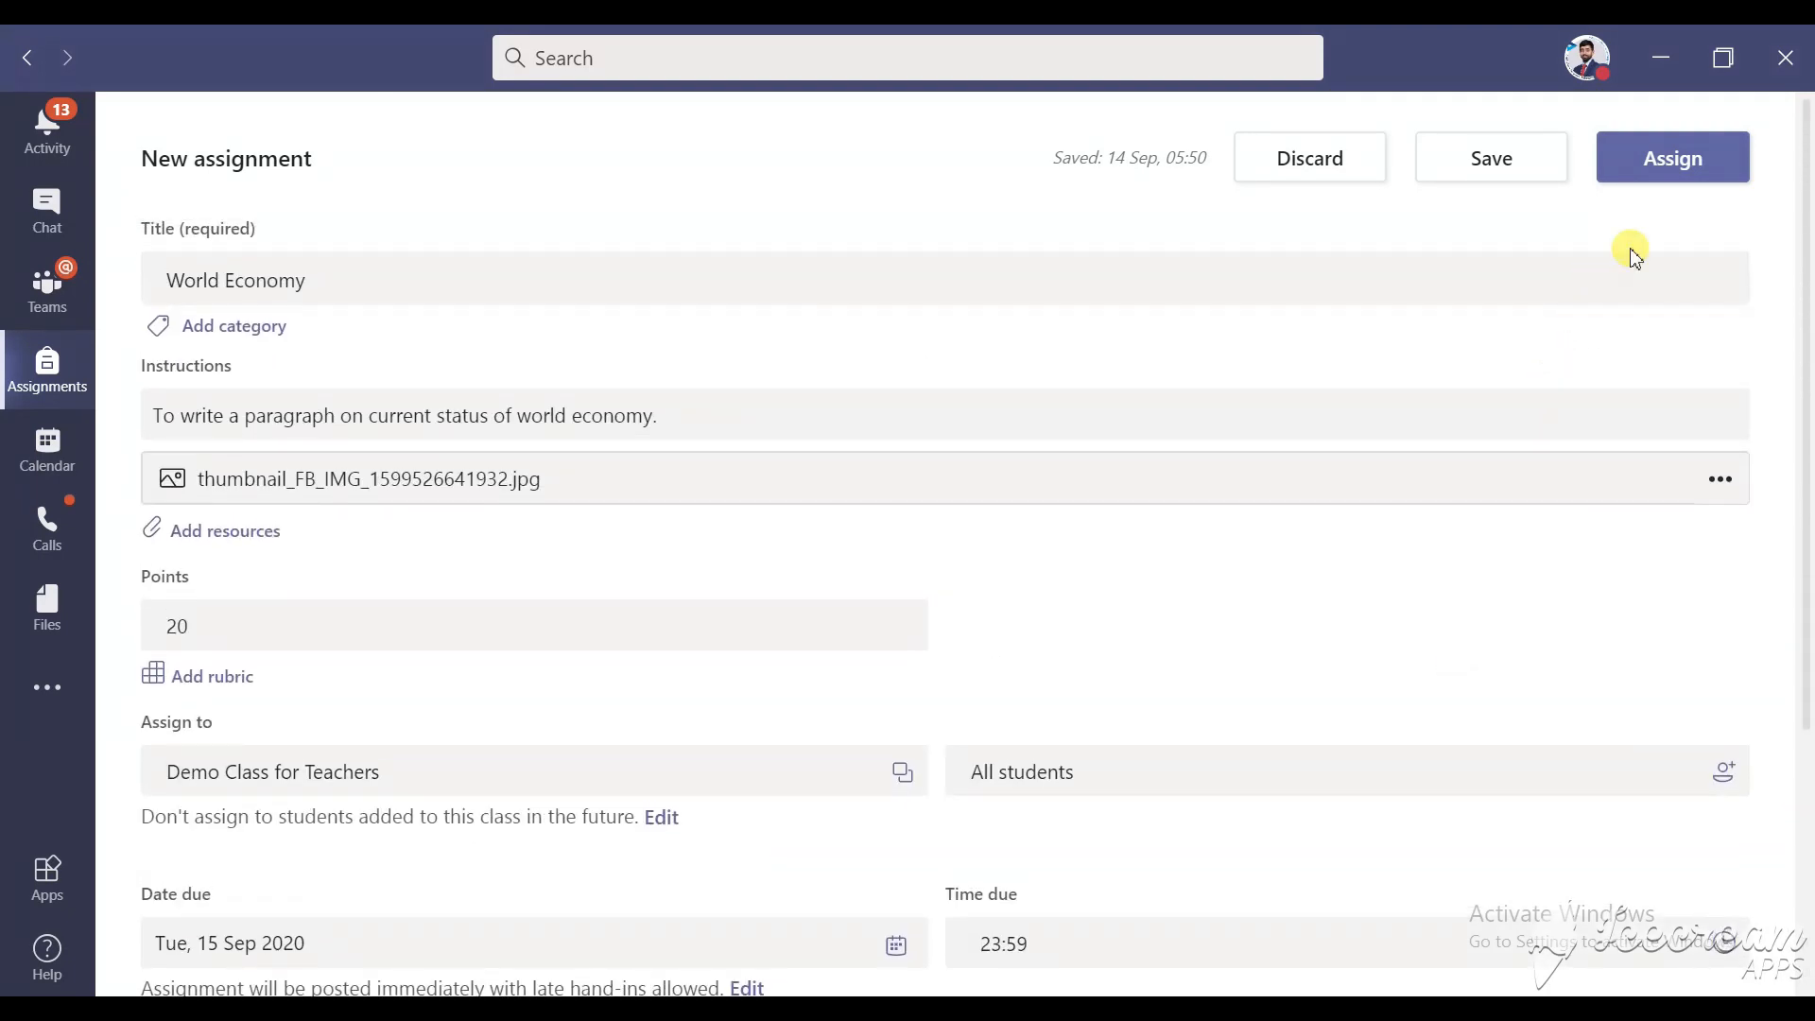
{"action": "left_click", "coordinate": [1666, 172]}
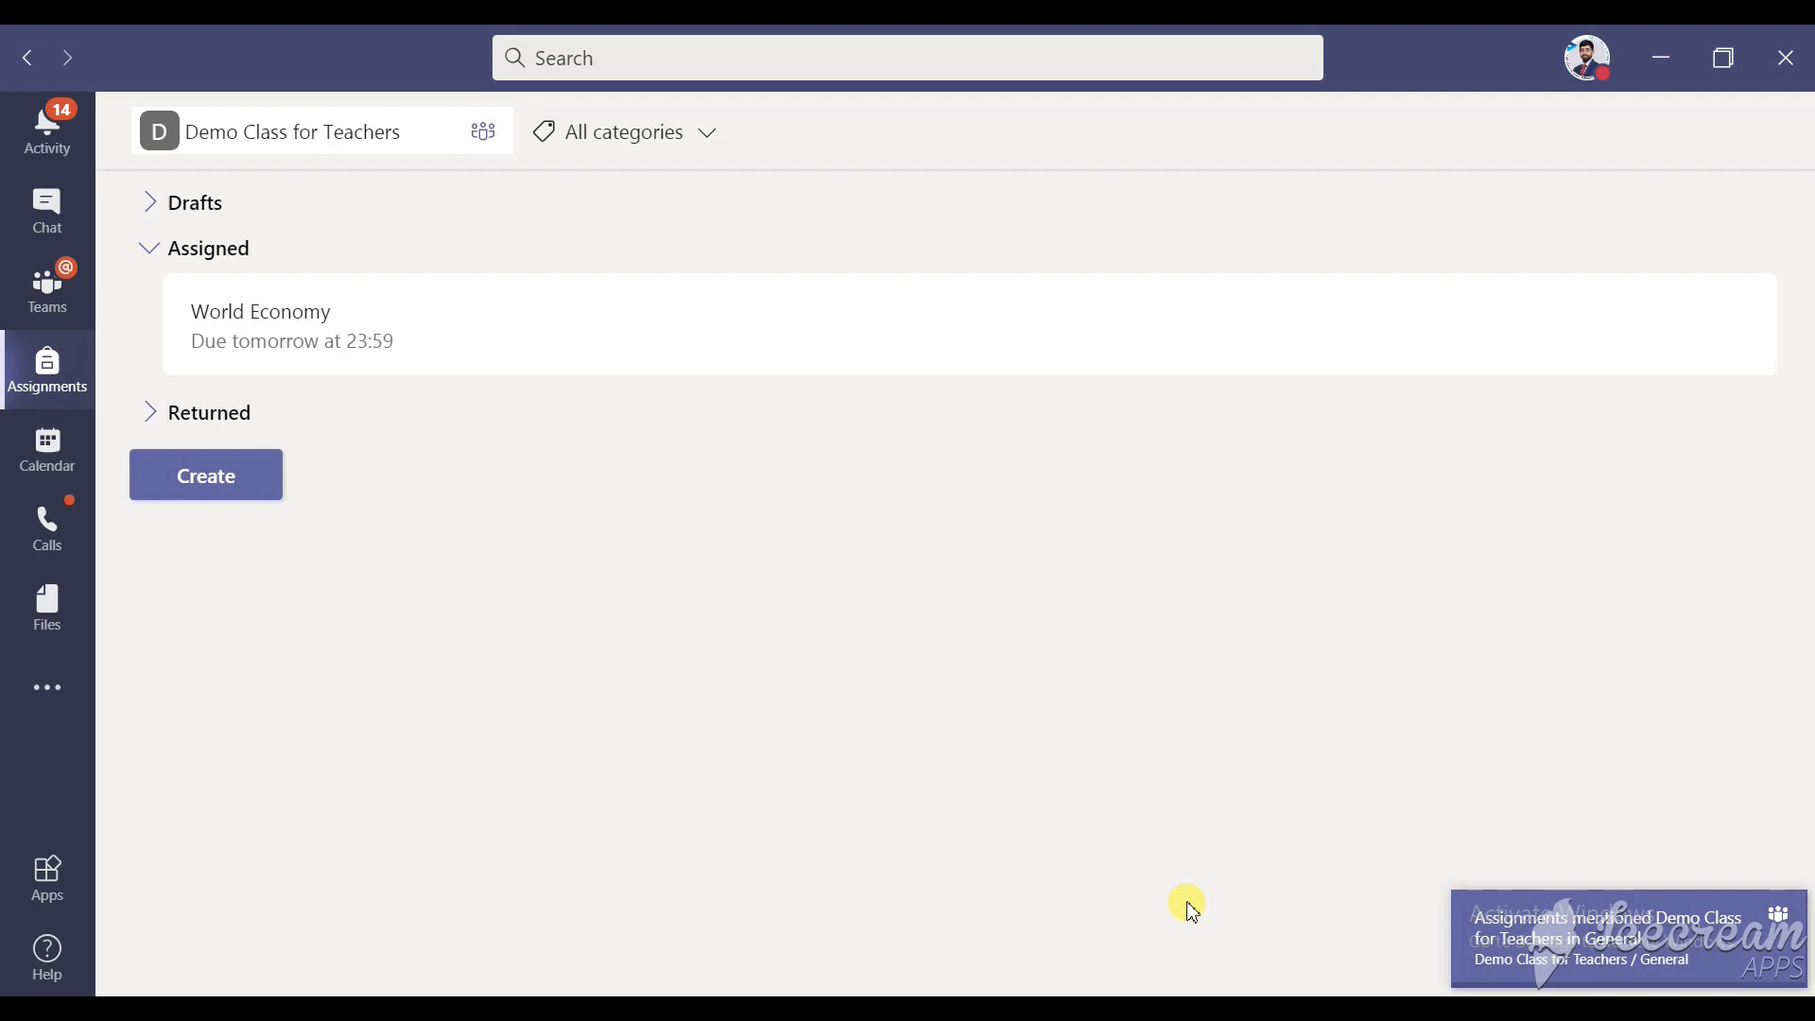
Step: Switch to the student's Microsoft Teams session in the Maxthon browser
{"action": "left_click", "coordinate": [1255, 1010]}
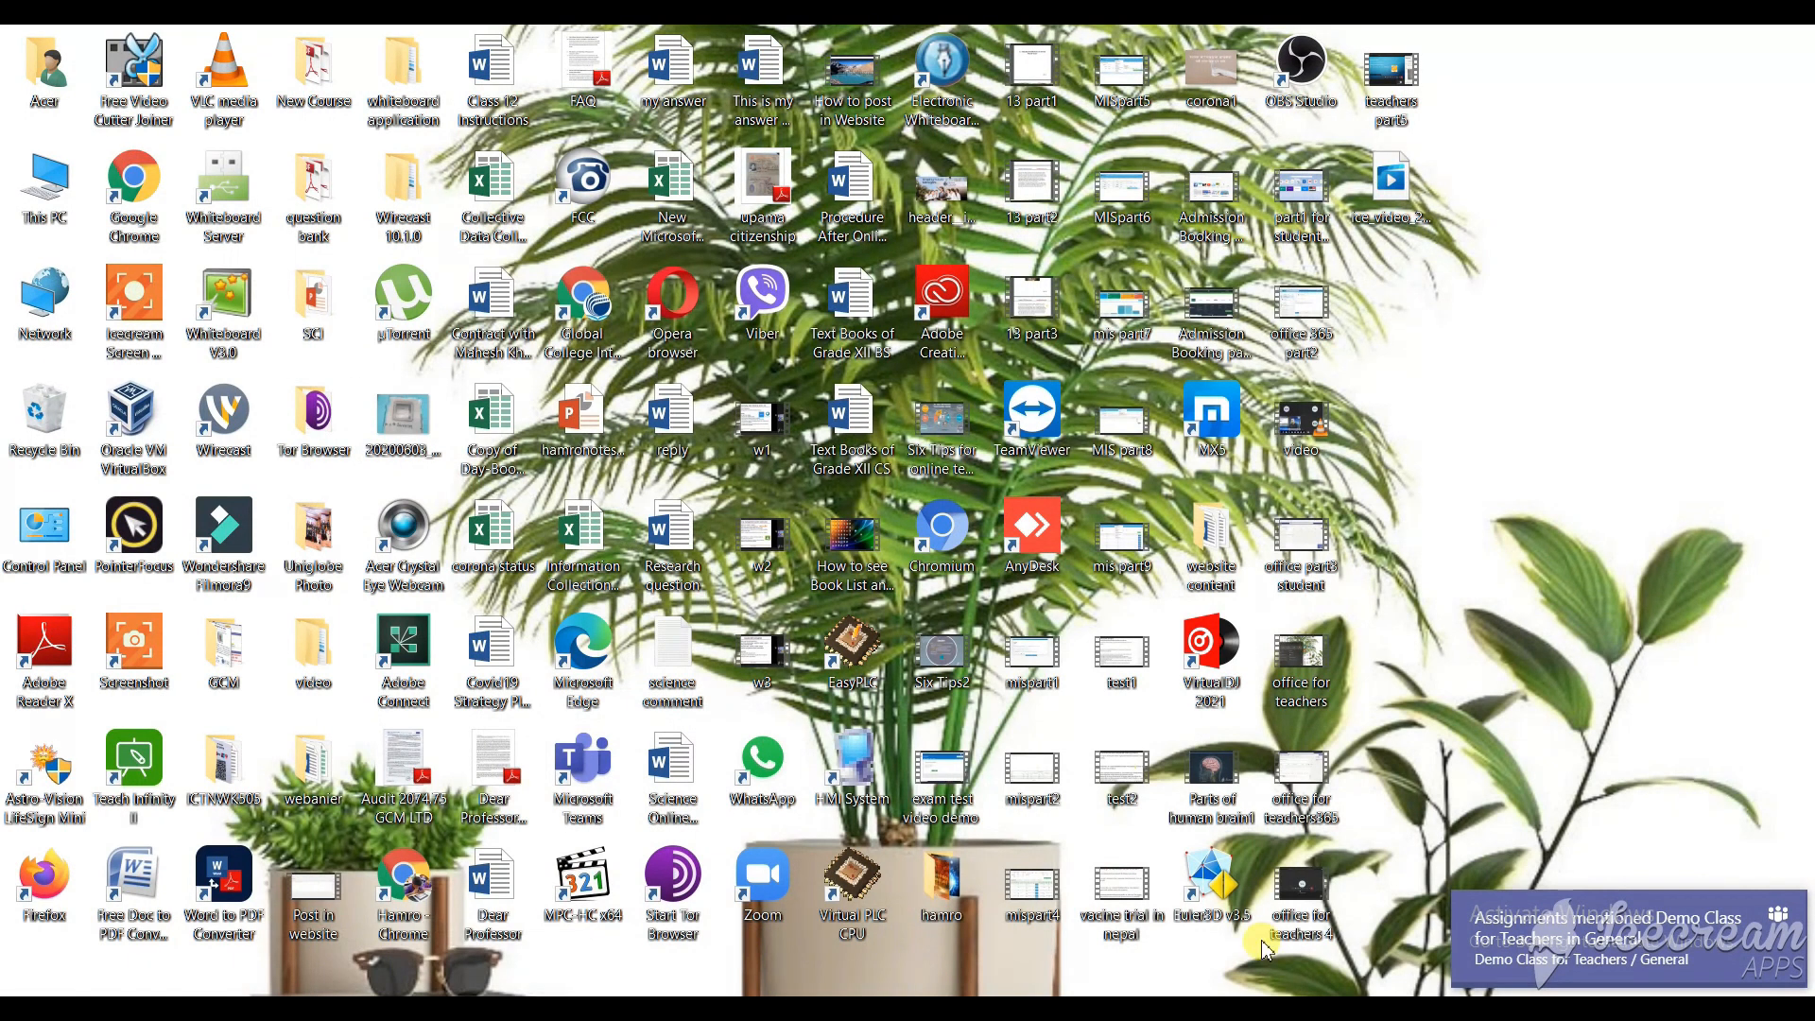
{"action": "mouse_move", "coordinate": [1219, 1009]}
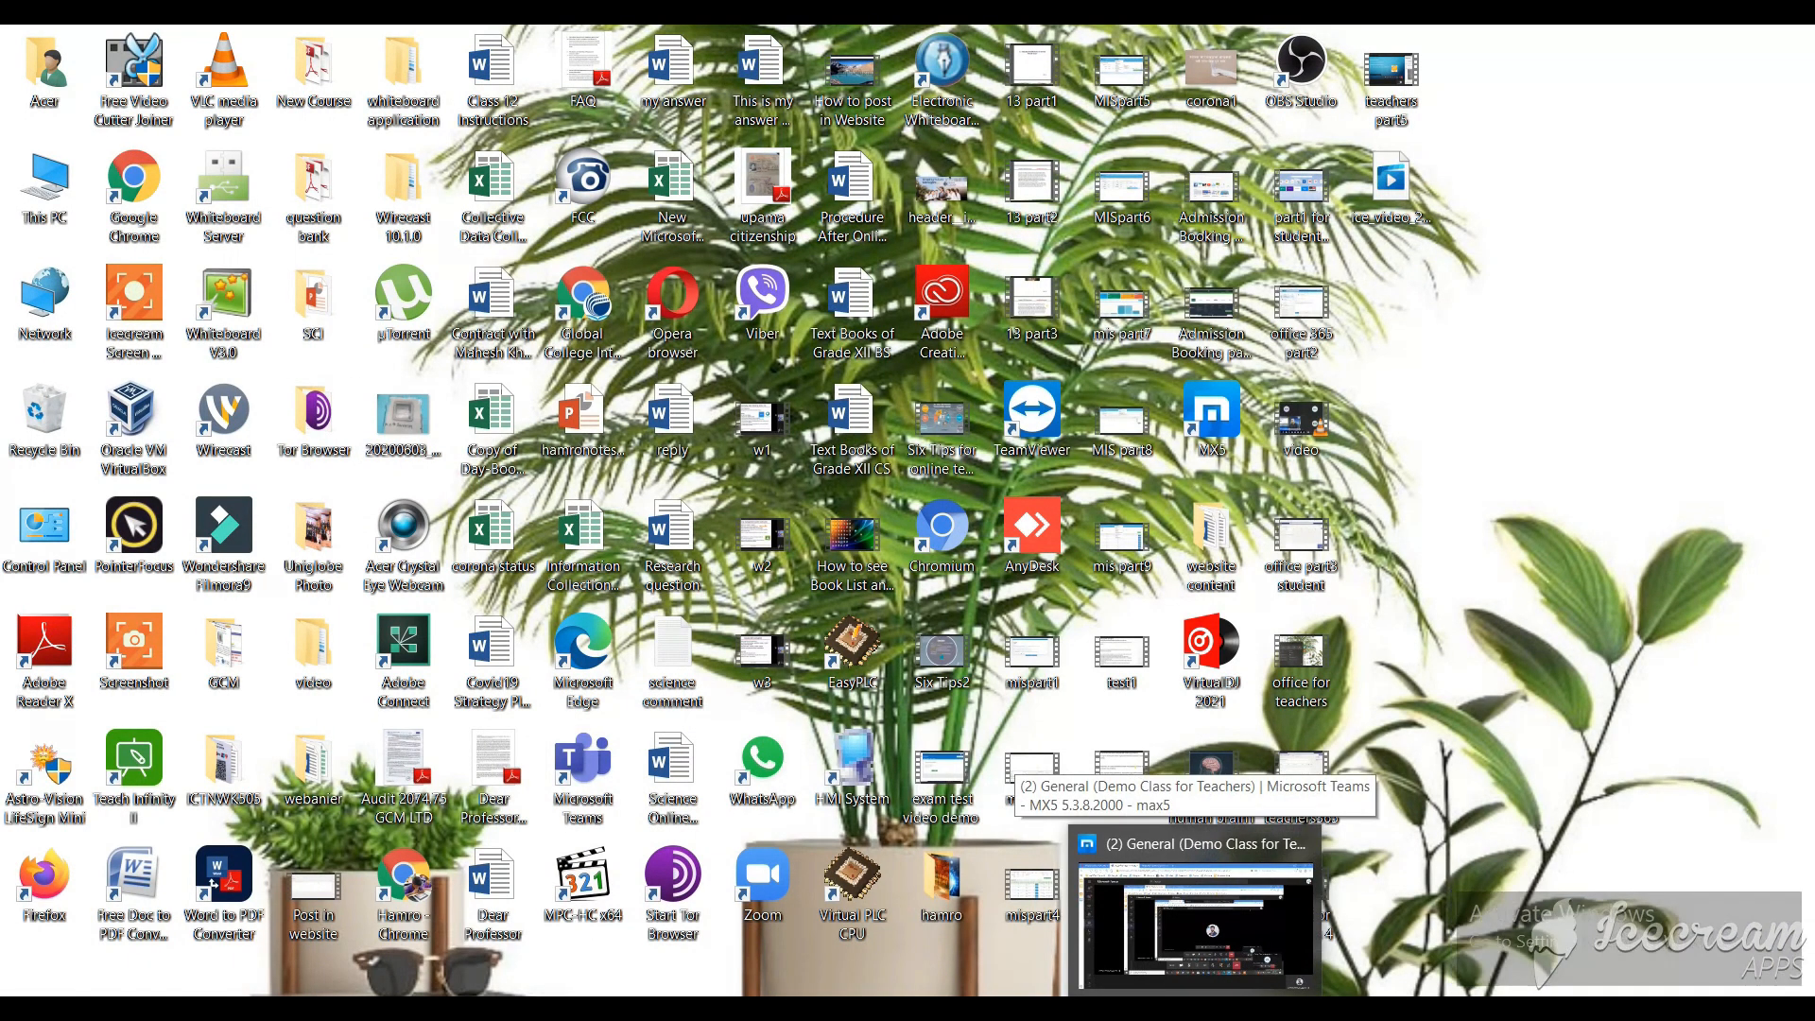
{"action": "left_click", "coordinate": [1165, 888]}
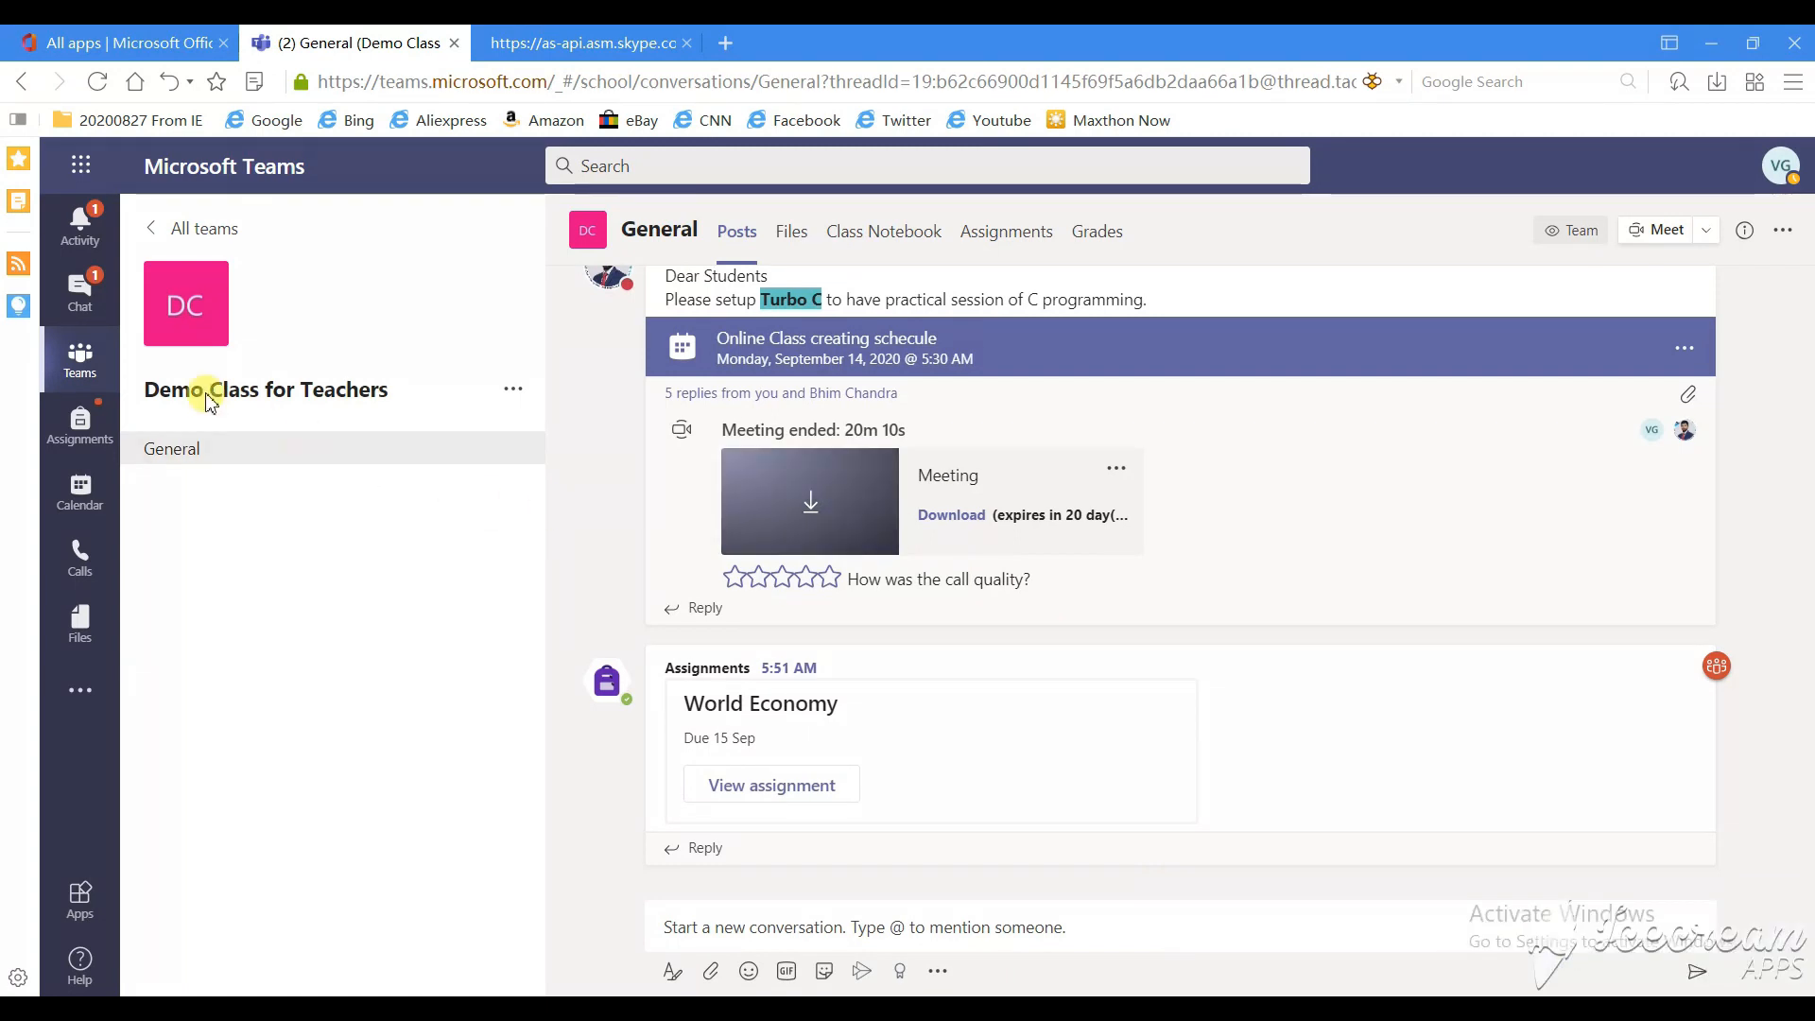
{"action": "left_click", "coordinate": [98, 417]}
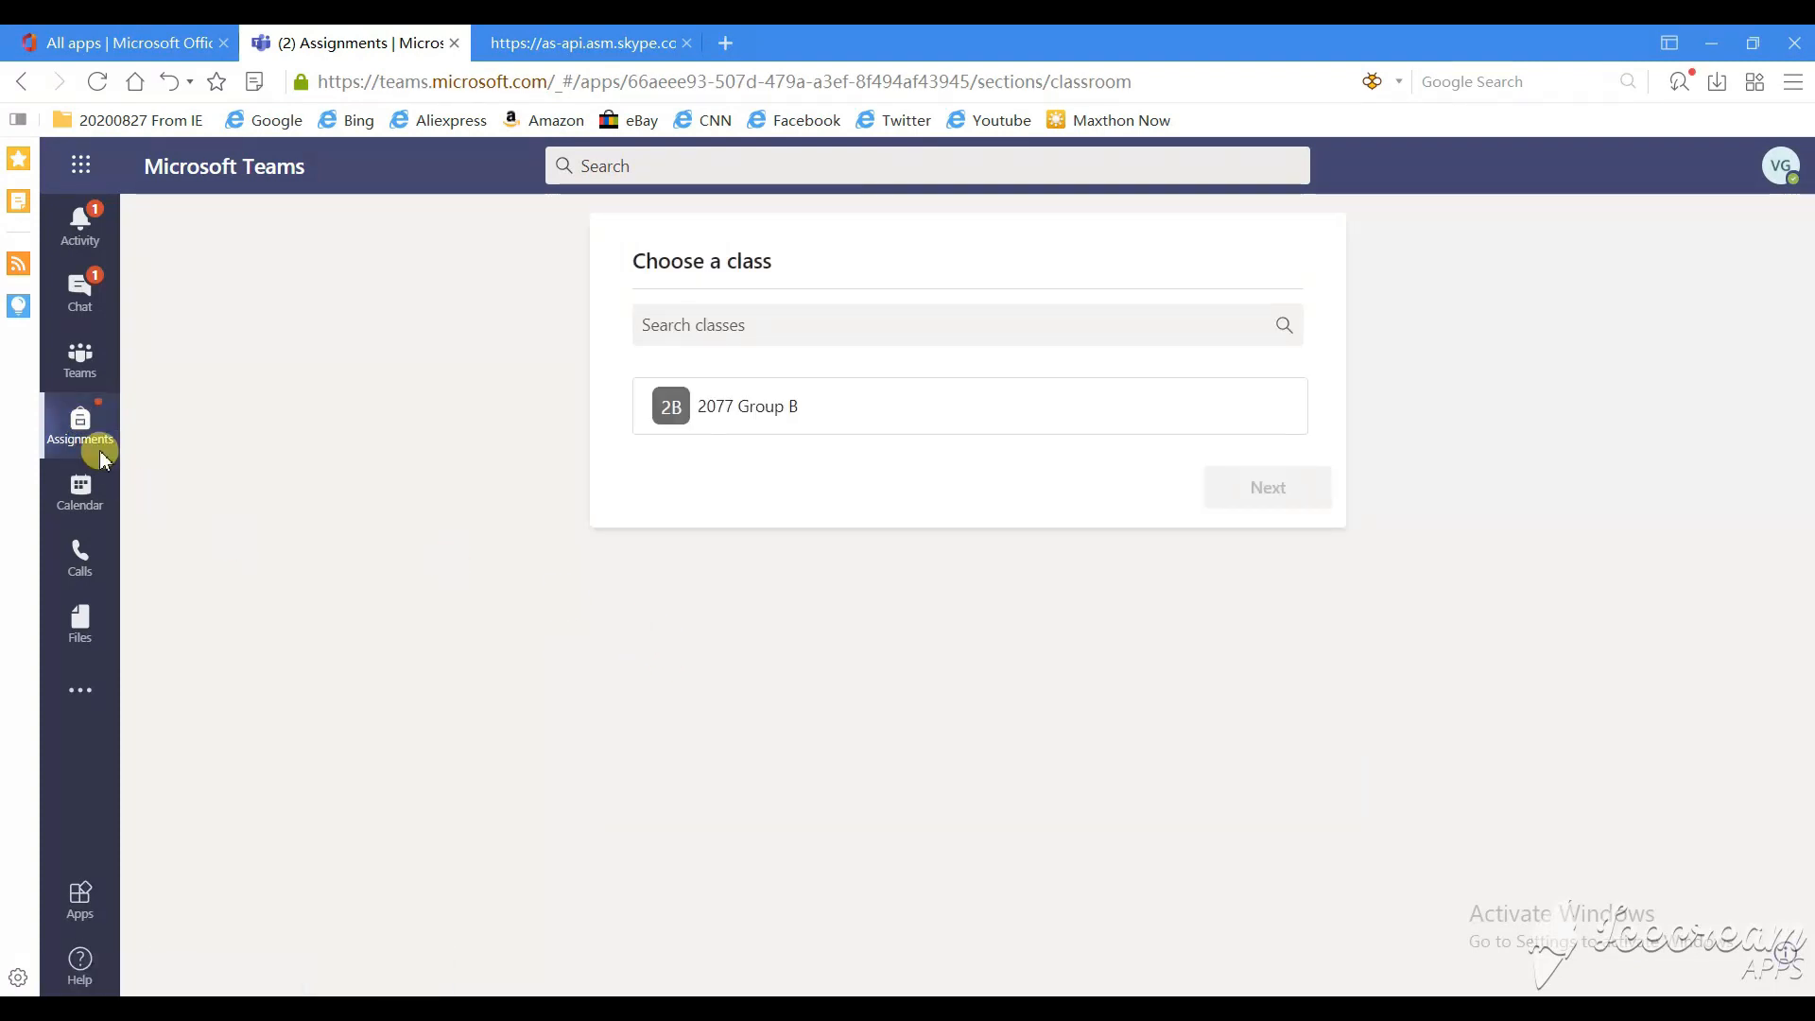
{"action": "left_click", "coordinate": [709, 431]}
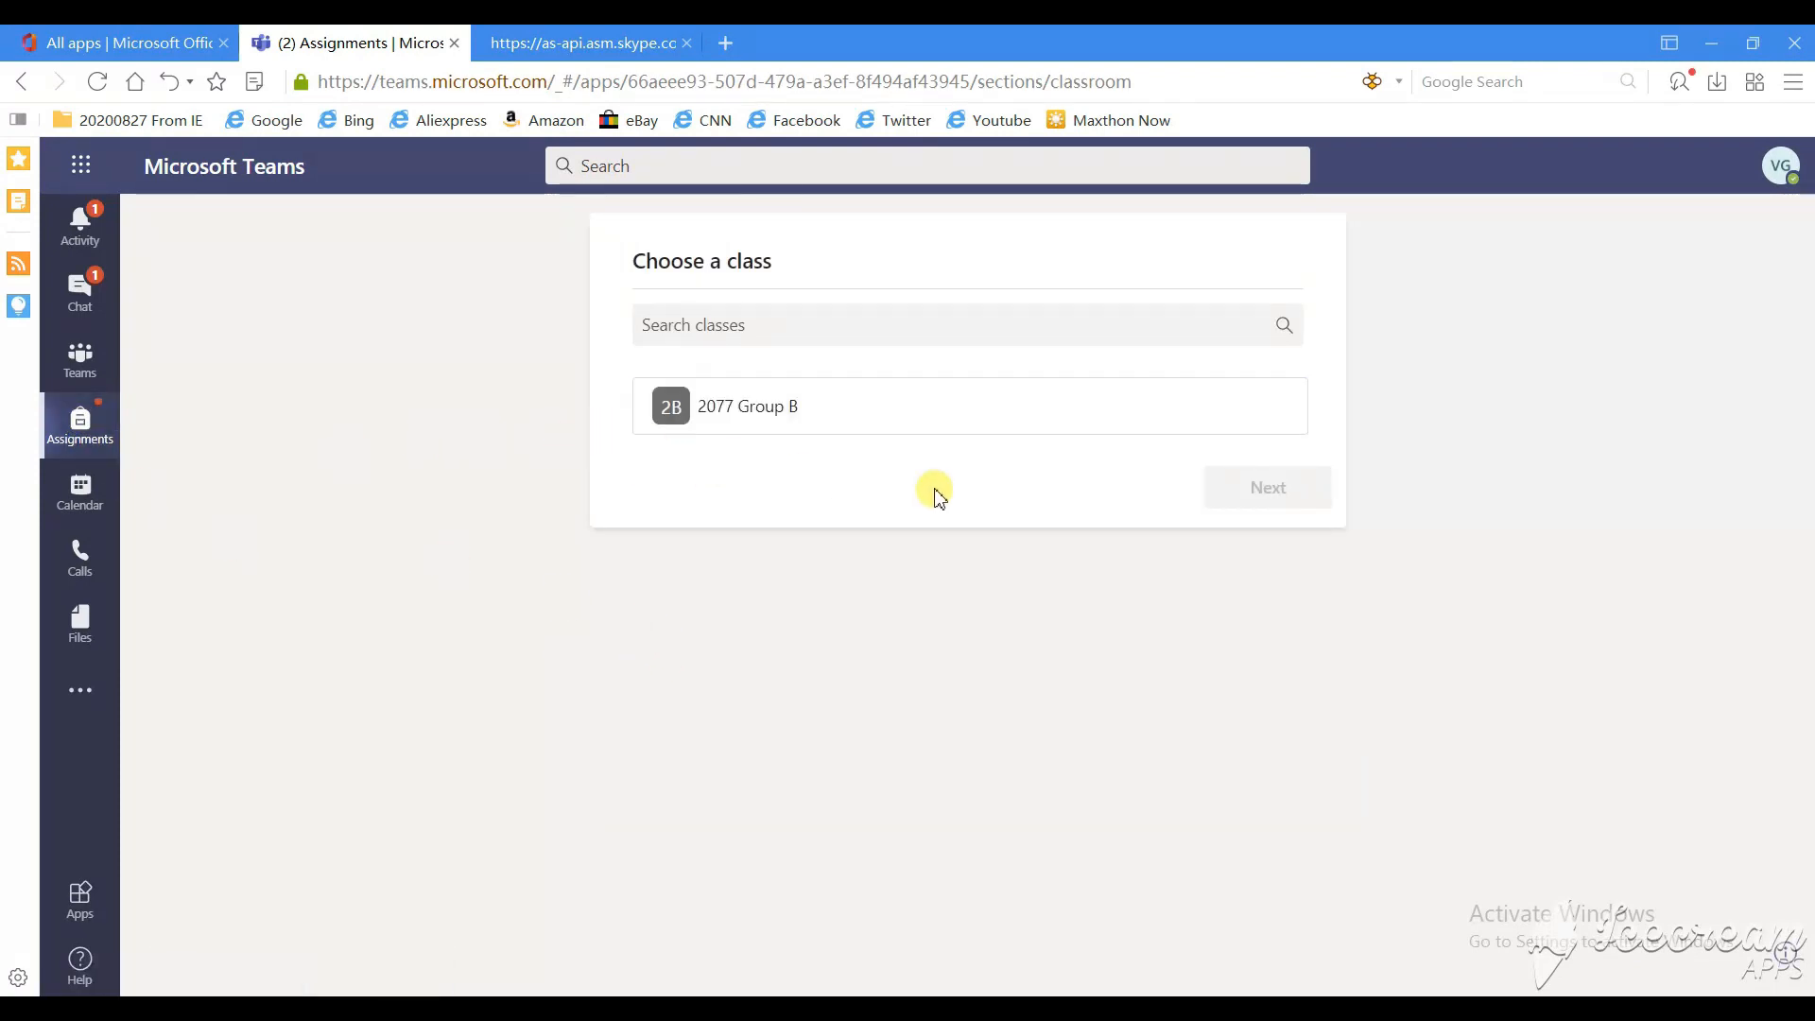
{"action": "left_click", "coordinate": [98, 422]}
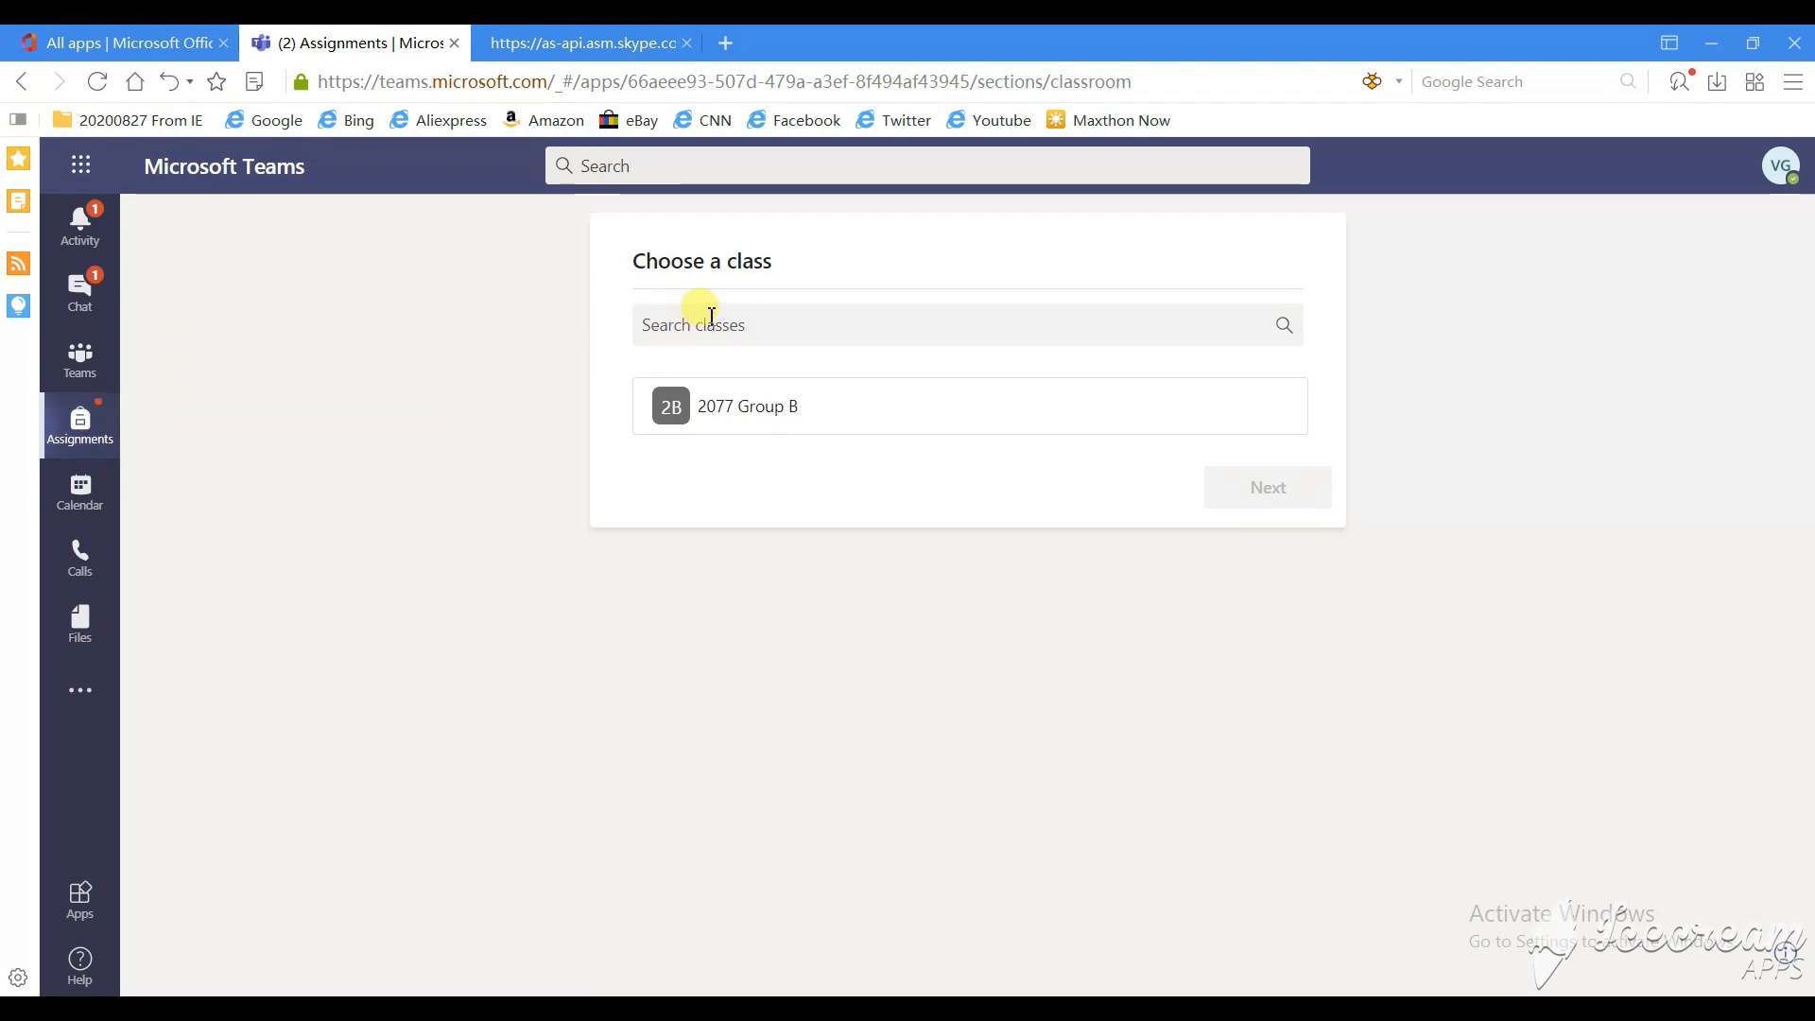
{"action": "left_click", "coordinate": [75, 364]}
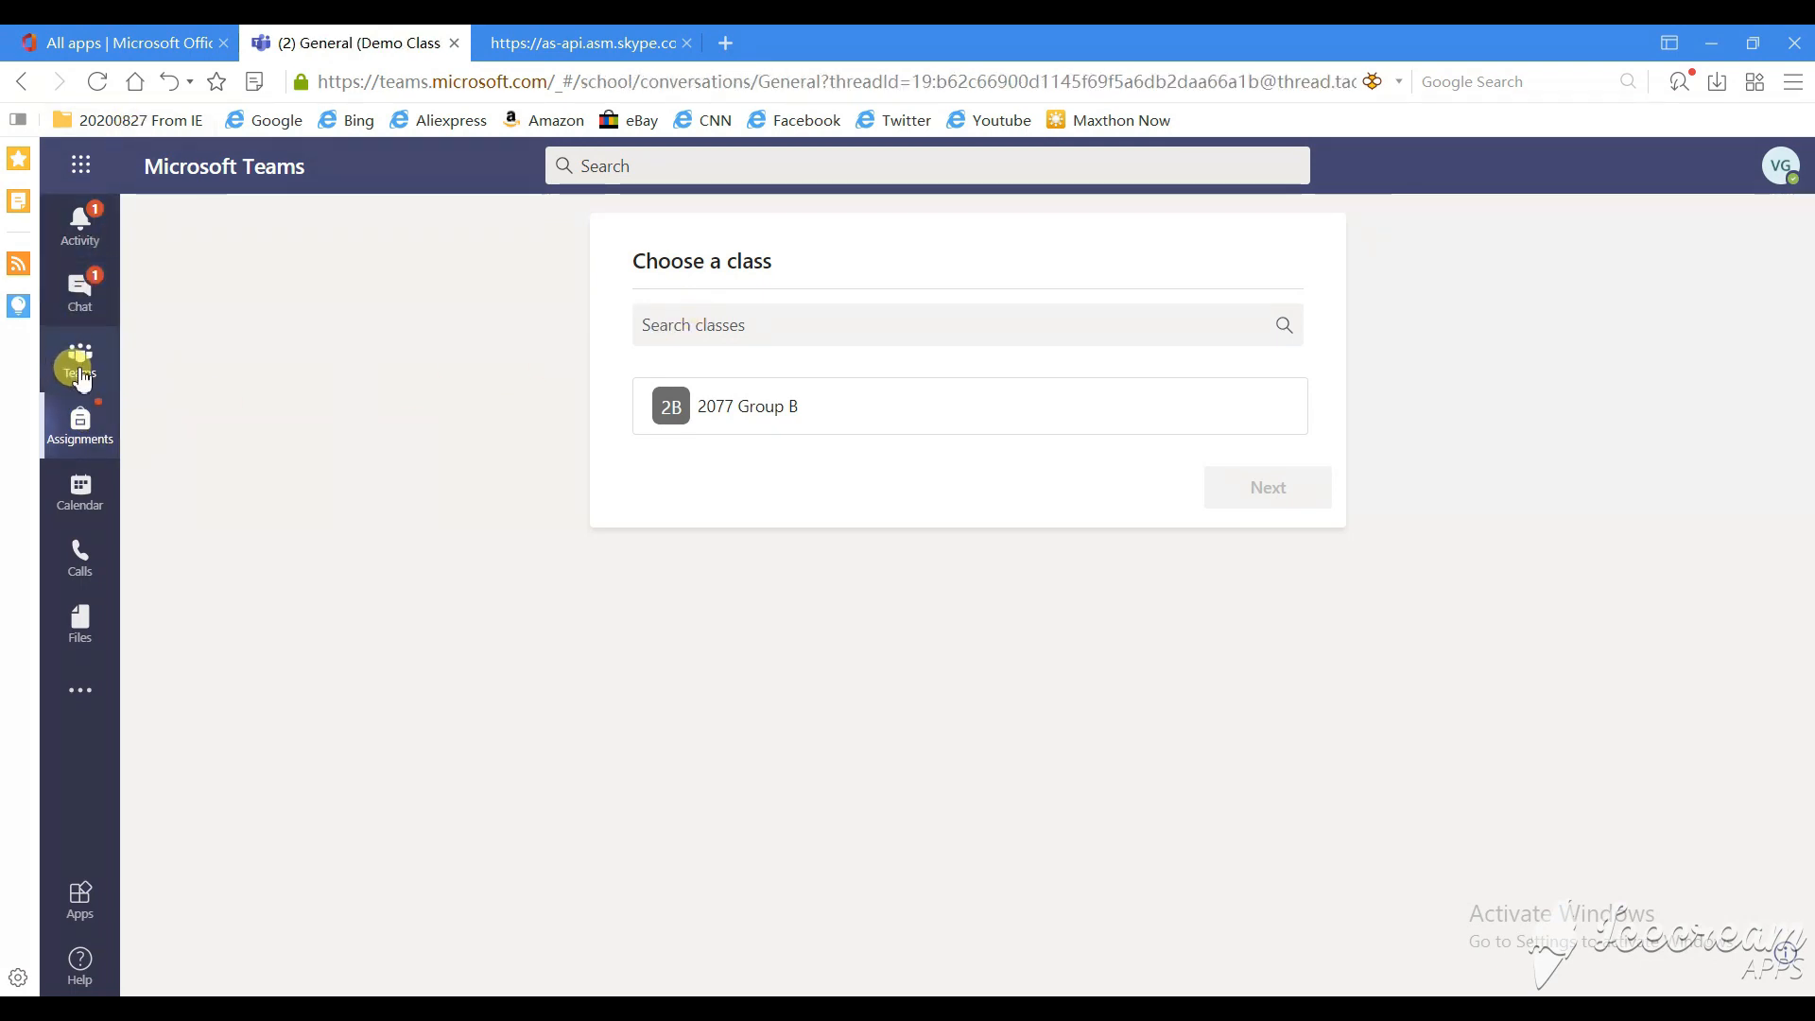
{"action": "left_click", "coordinate": [81, 427]}
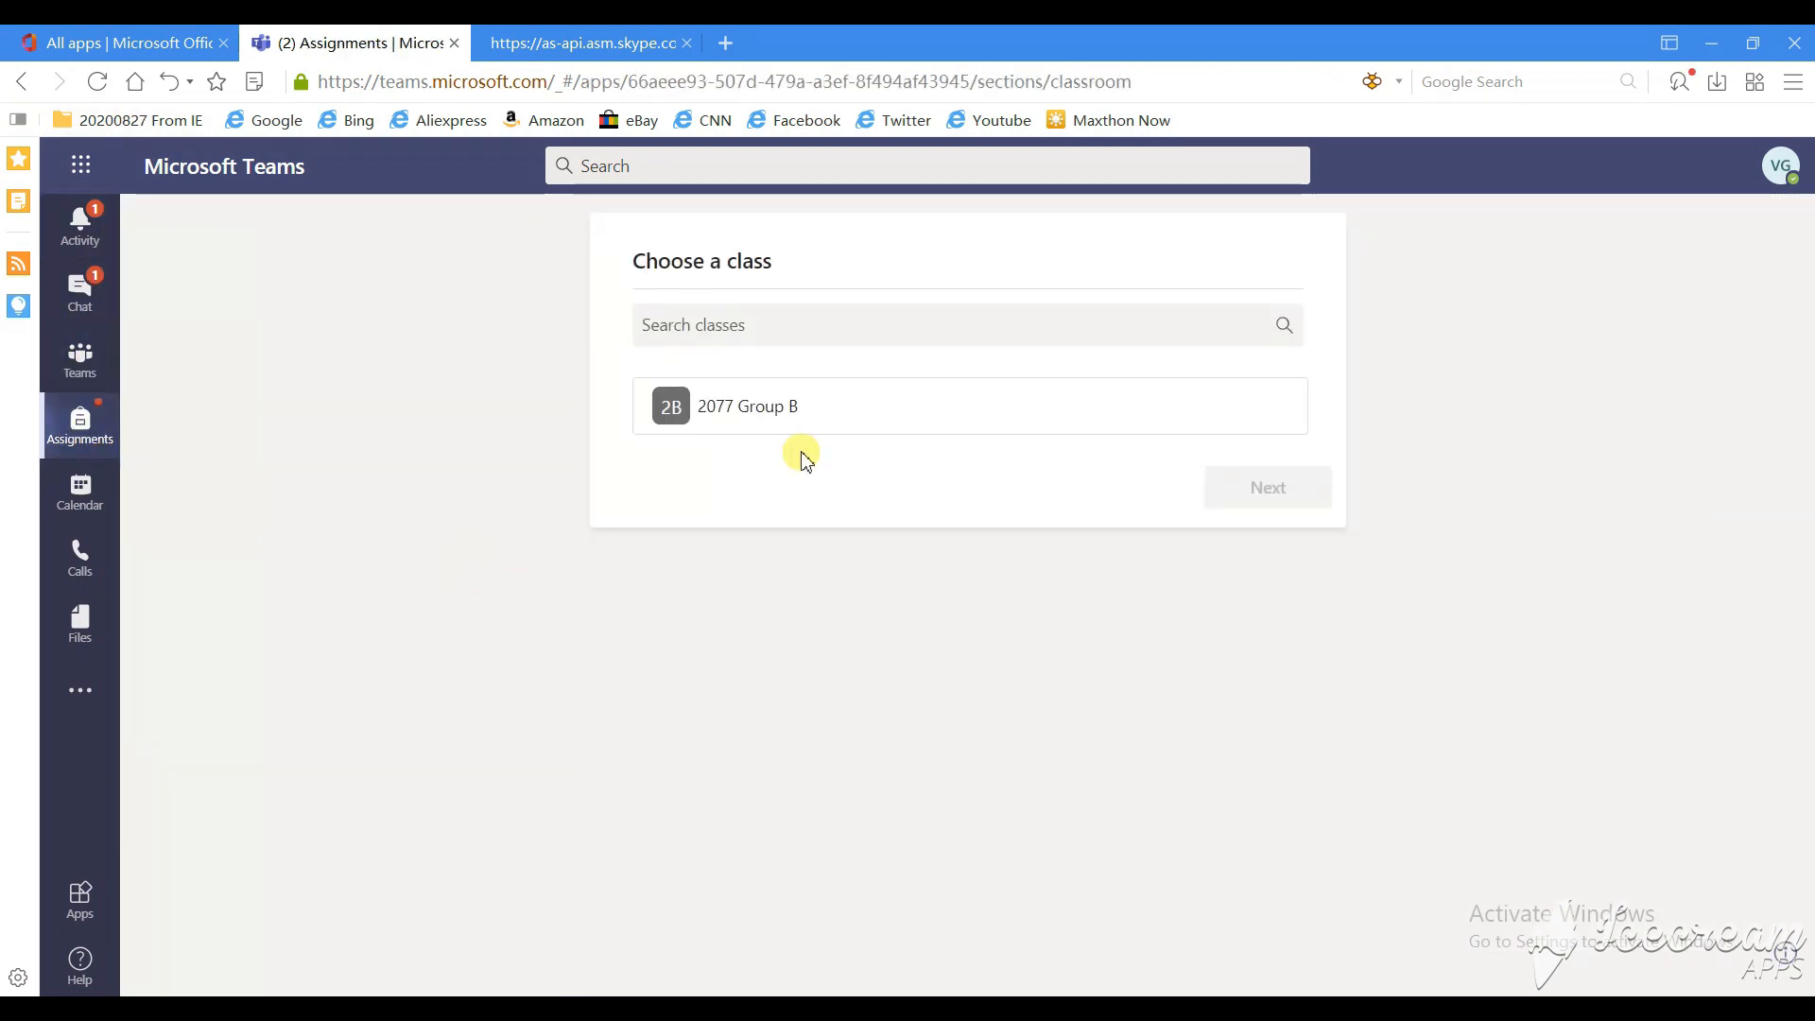
{"action": "left_click", "coordinate": [926, 403]}
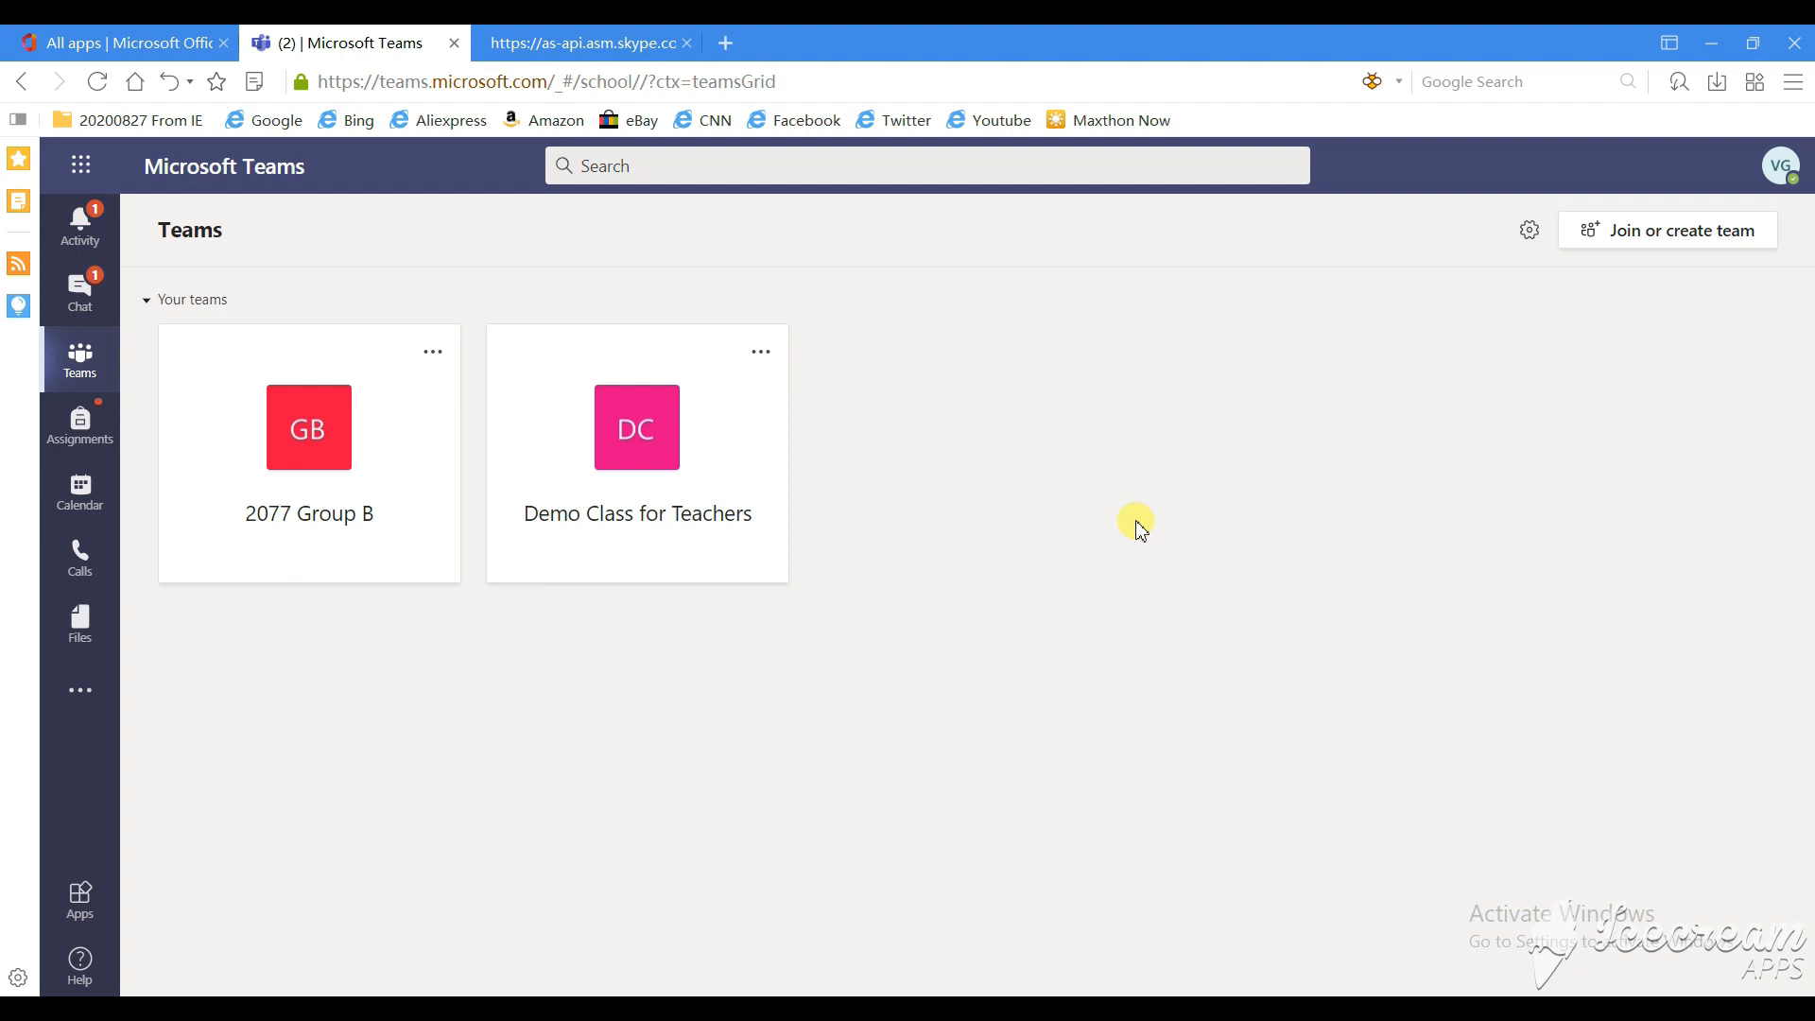
Step: Open the World Economy assignment in the Demo Class for Teachers team and view its reference image
{"action": "left_click", "coordinate": [654, 521]}
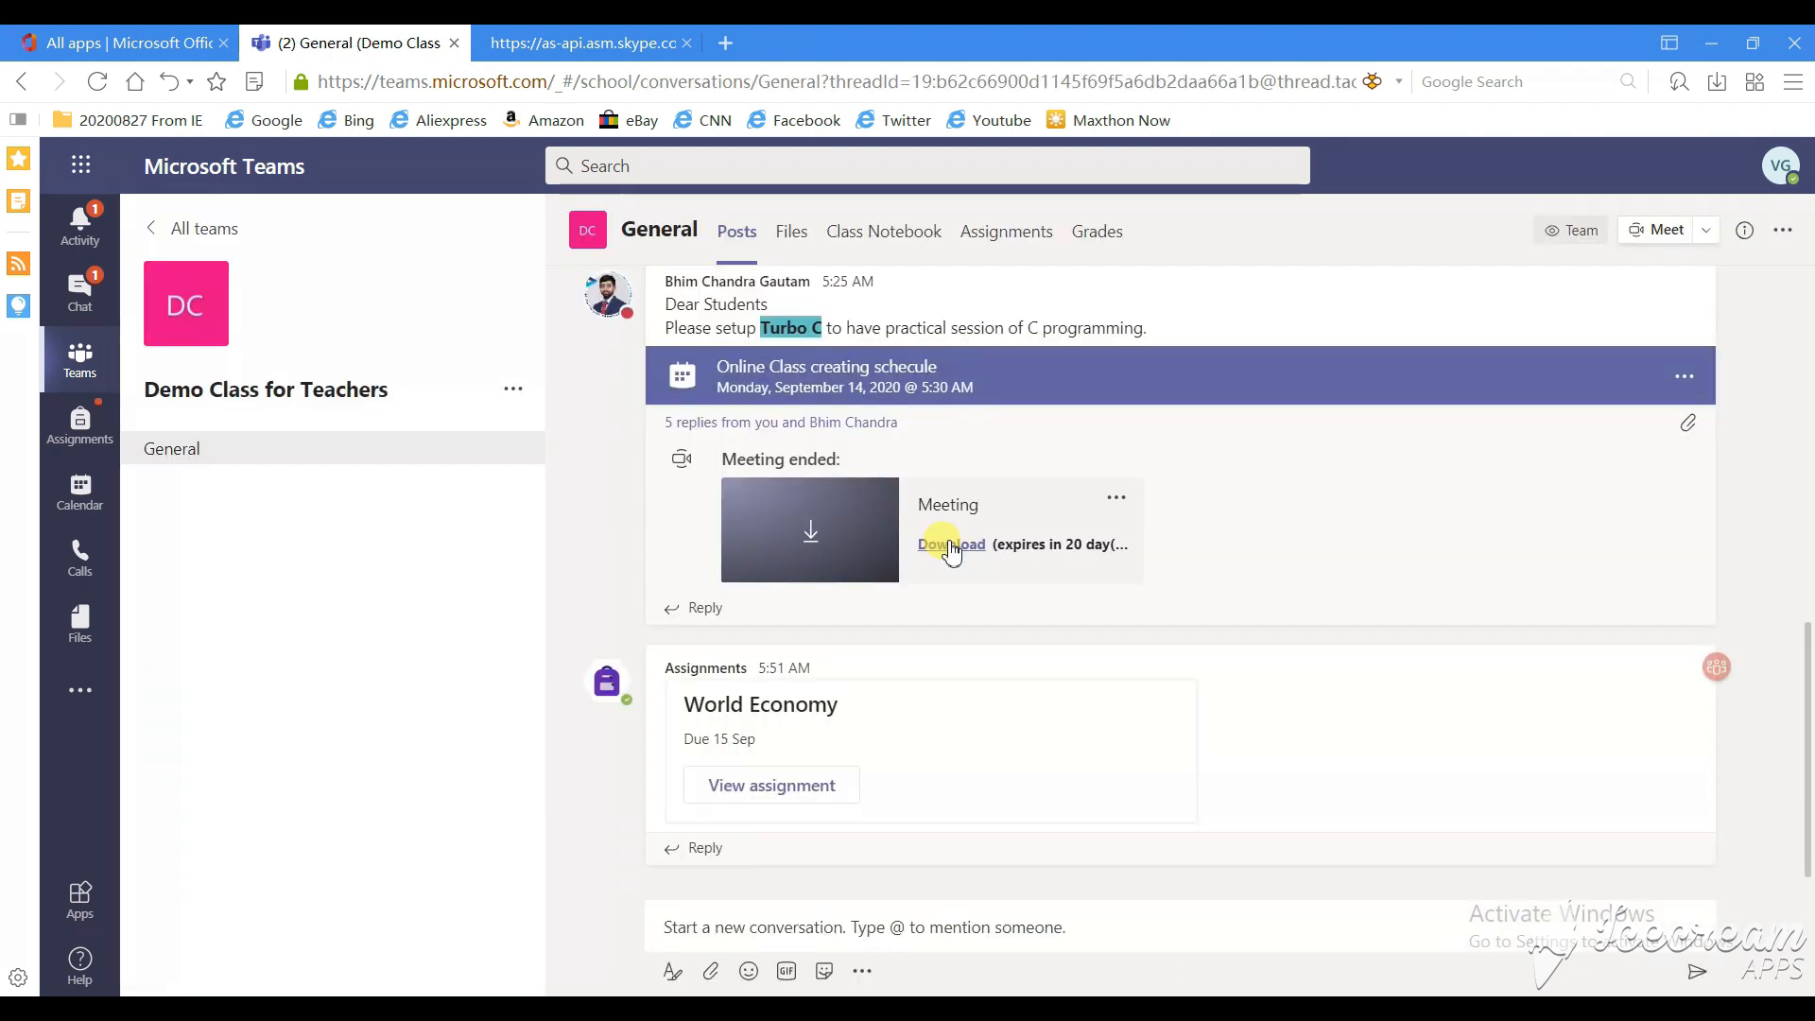
{"action": "left_click", "coordinate": [1018, 239]}
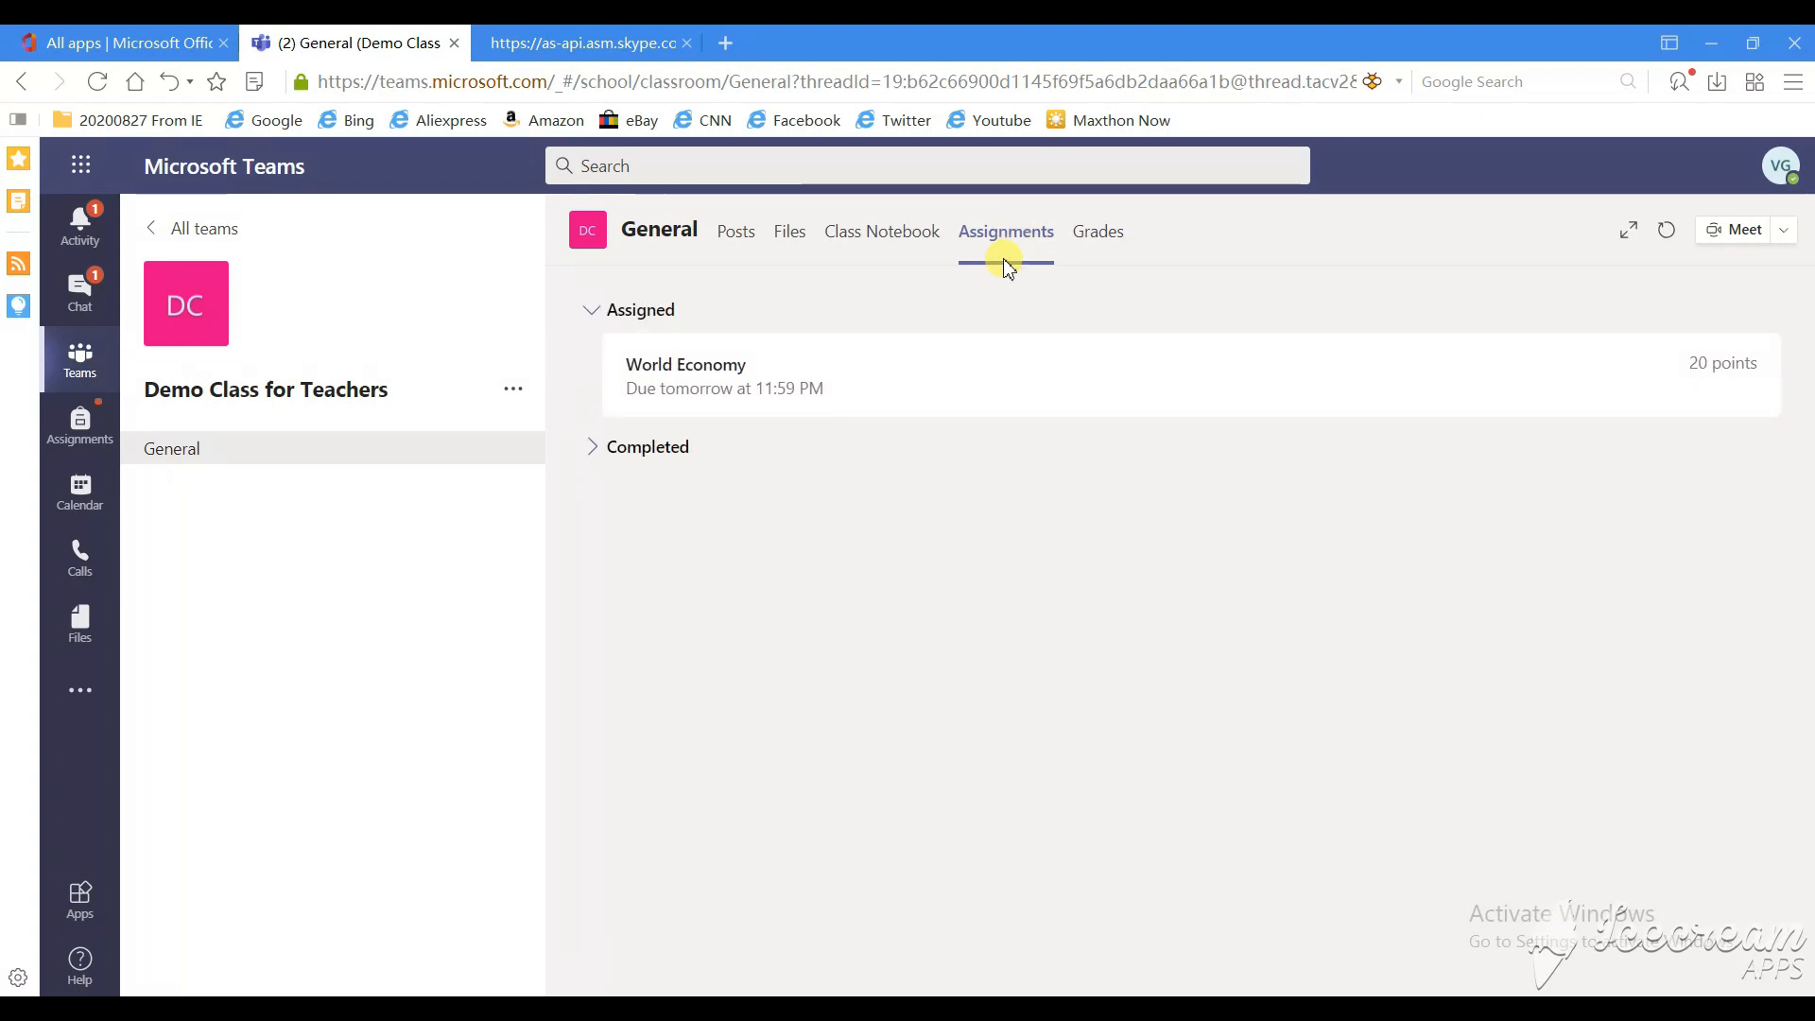
{"action": "left_click", "coordinate": [945, 392]}
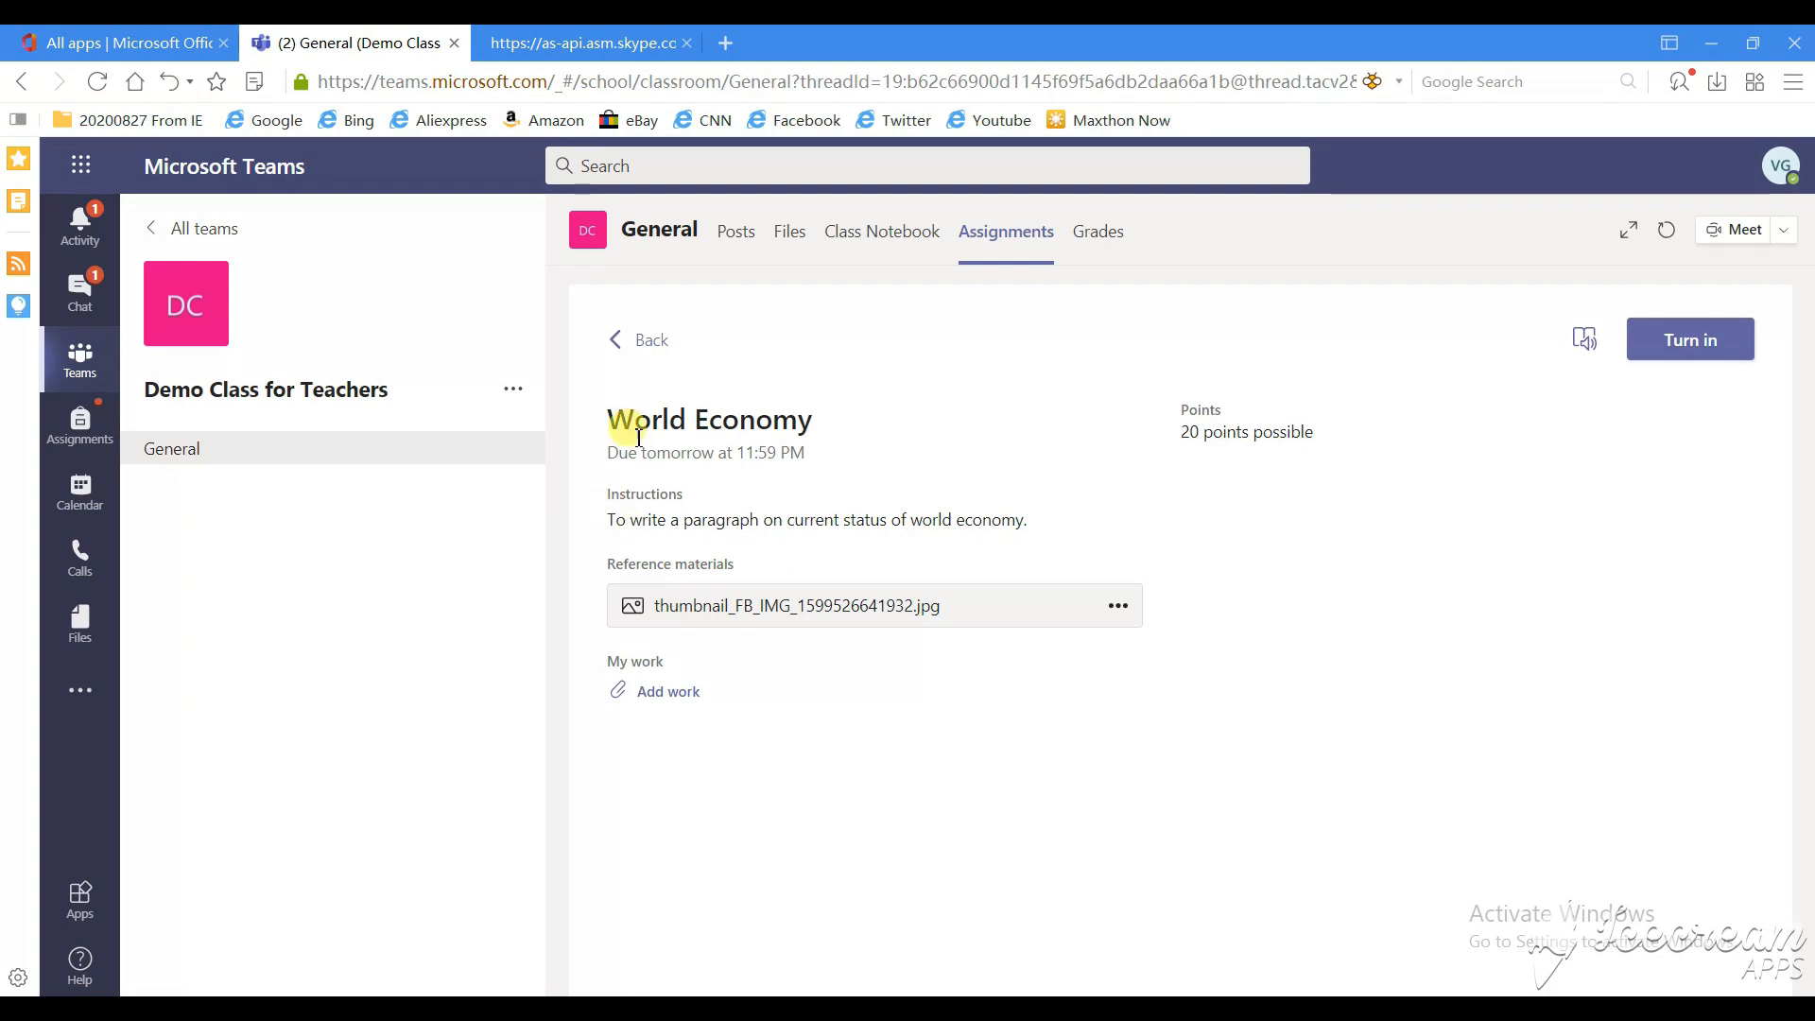
{"action": "left_click", "coordinate": [813, 610]}
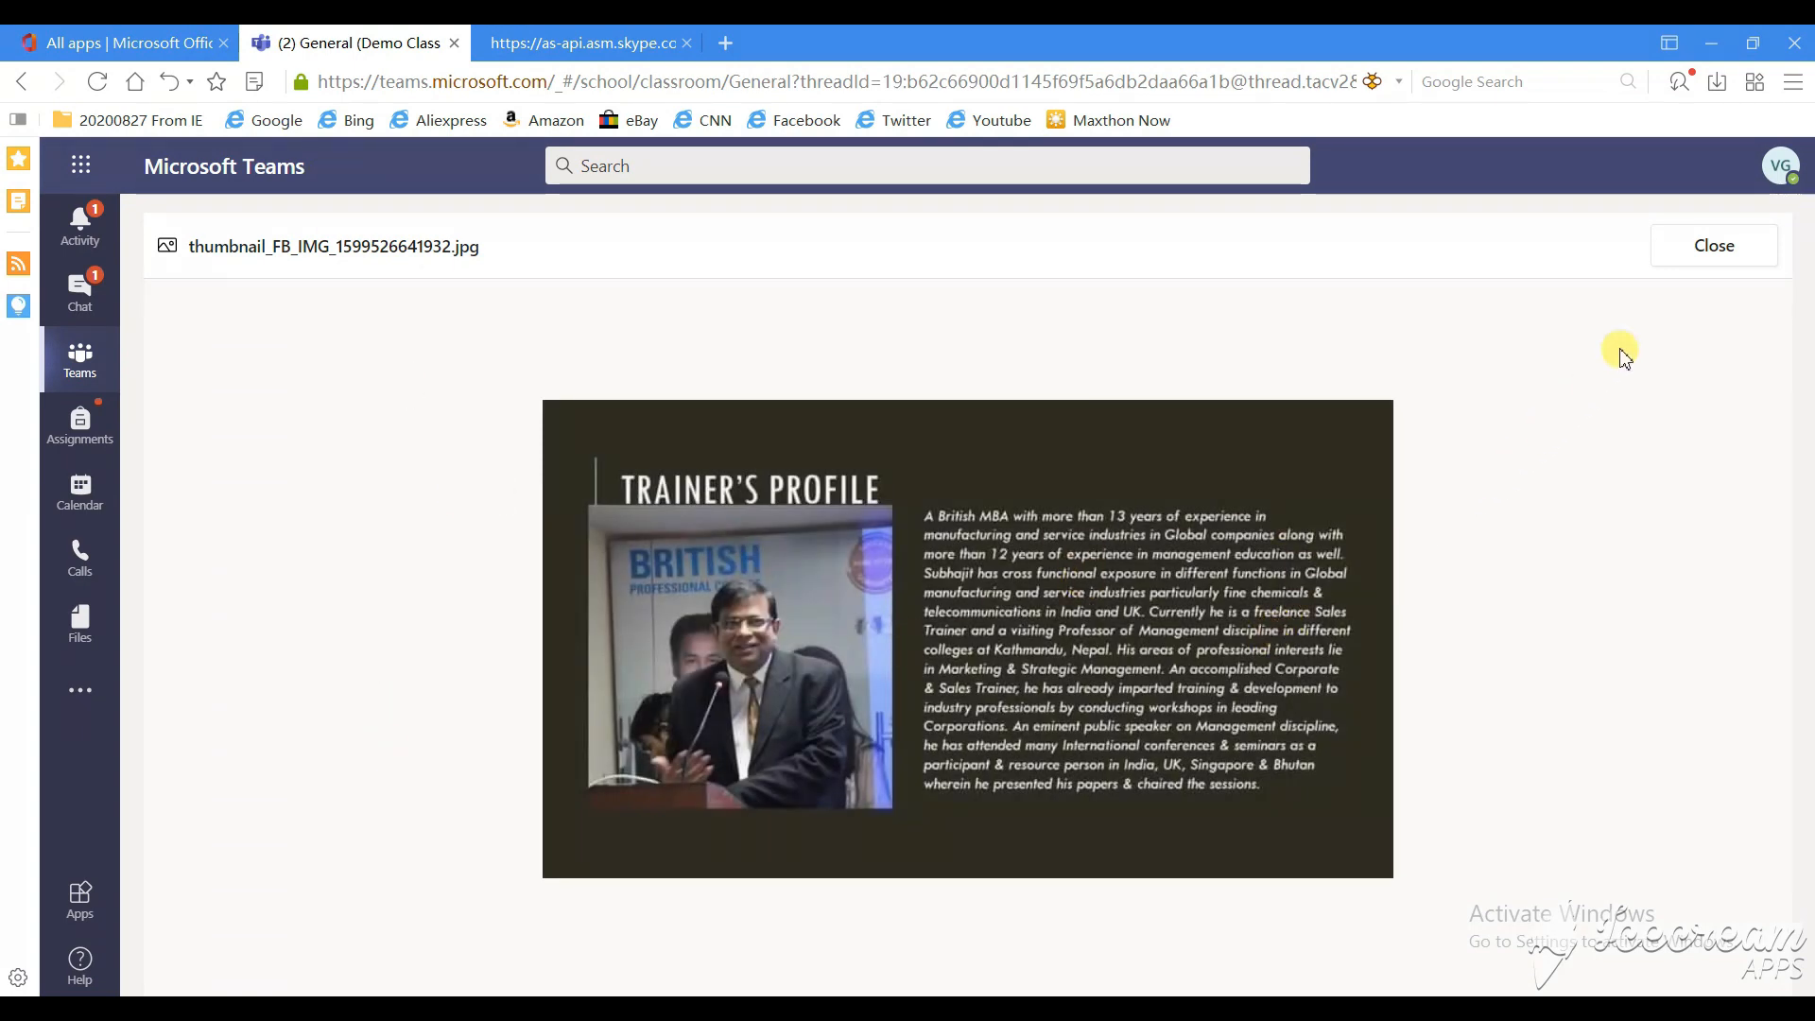
{"action": "left_click", "coordinate": [1711, 248]}
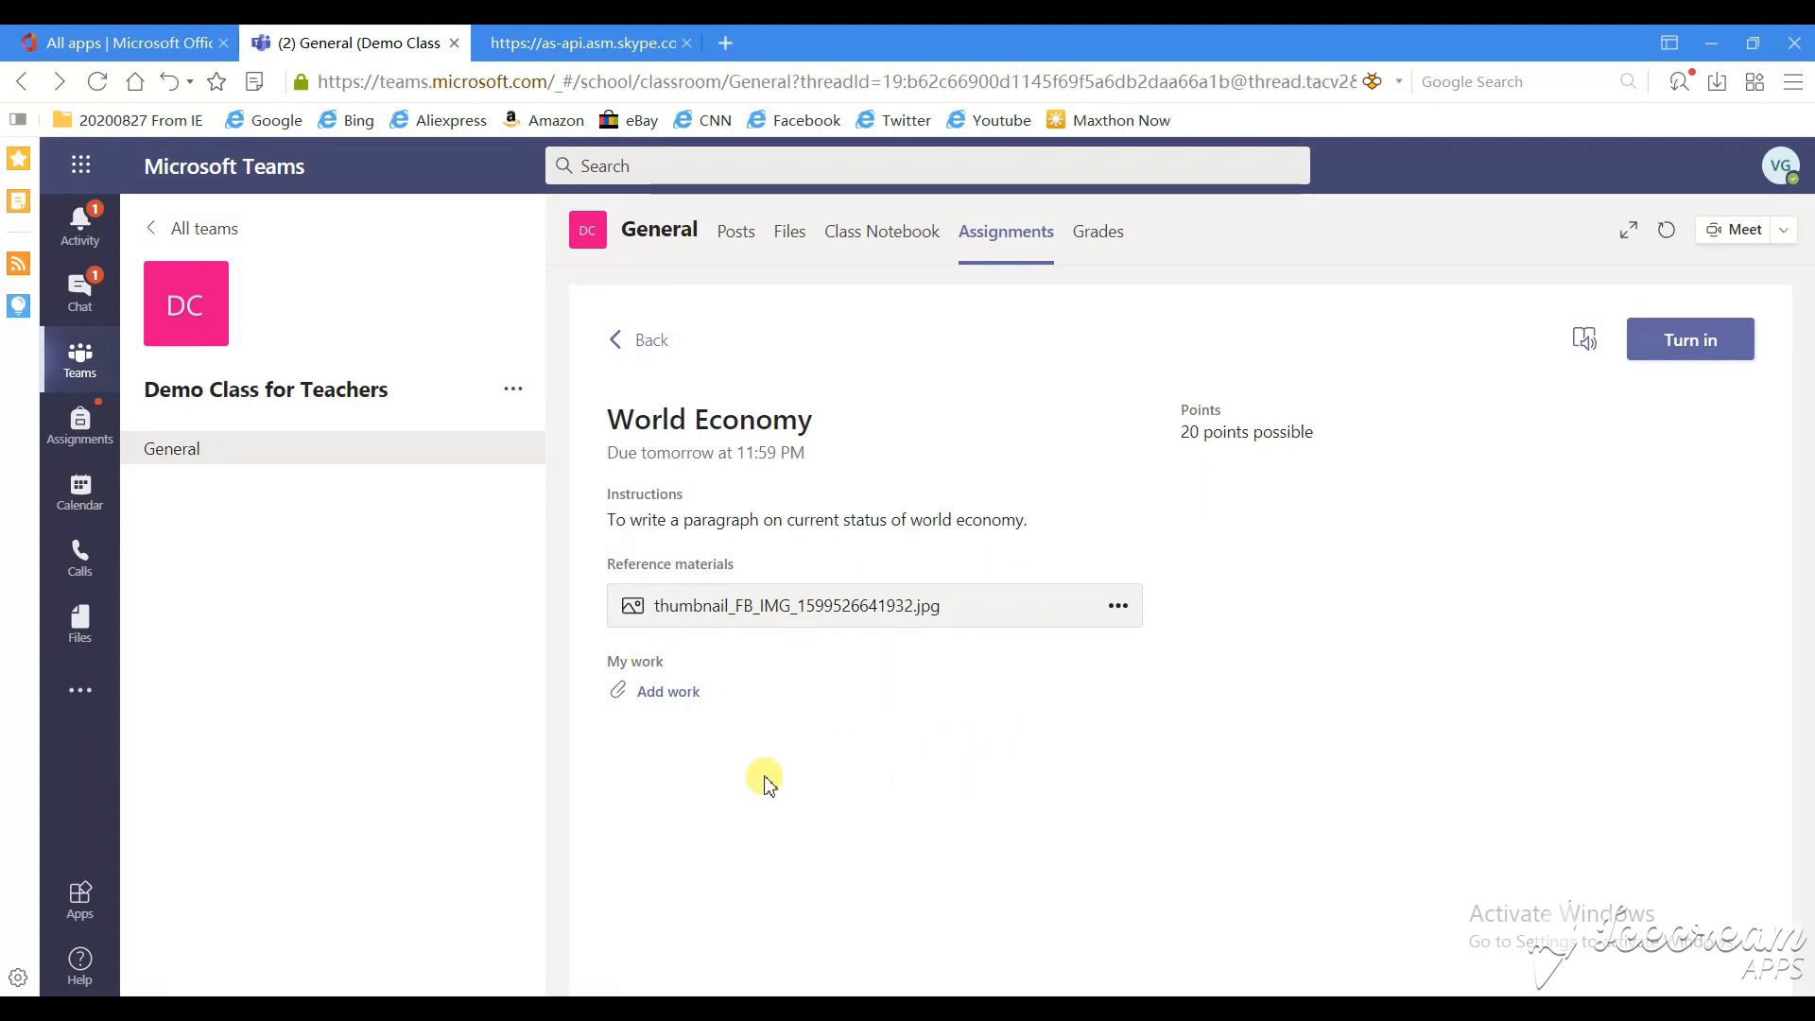
Step: Add assignmentcopy.png from this device's office 365 folder as the student's work for the assignment
{"action": "left_click", "coordinate": [678, 698]}
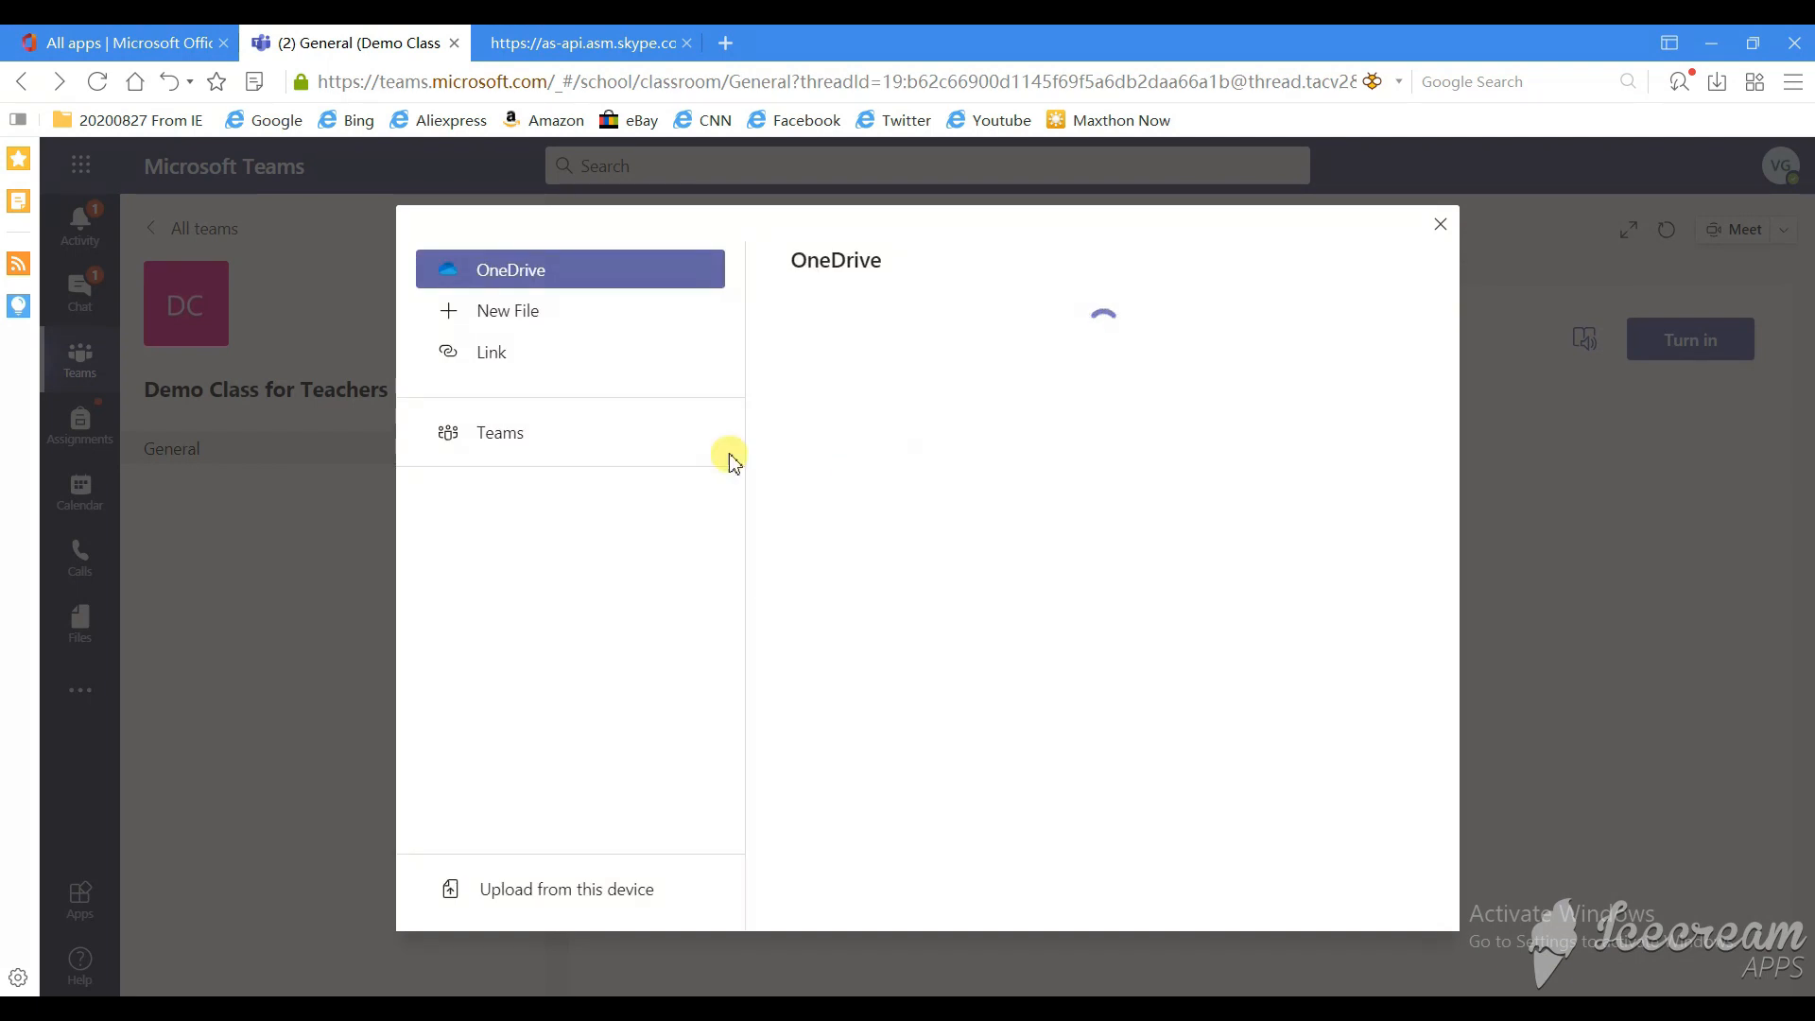
{"action": "left_click", "coordinate": [594, 894]}
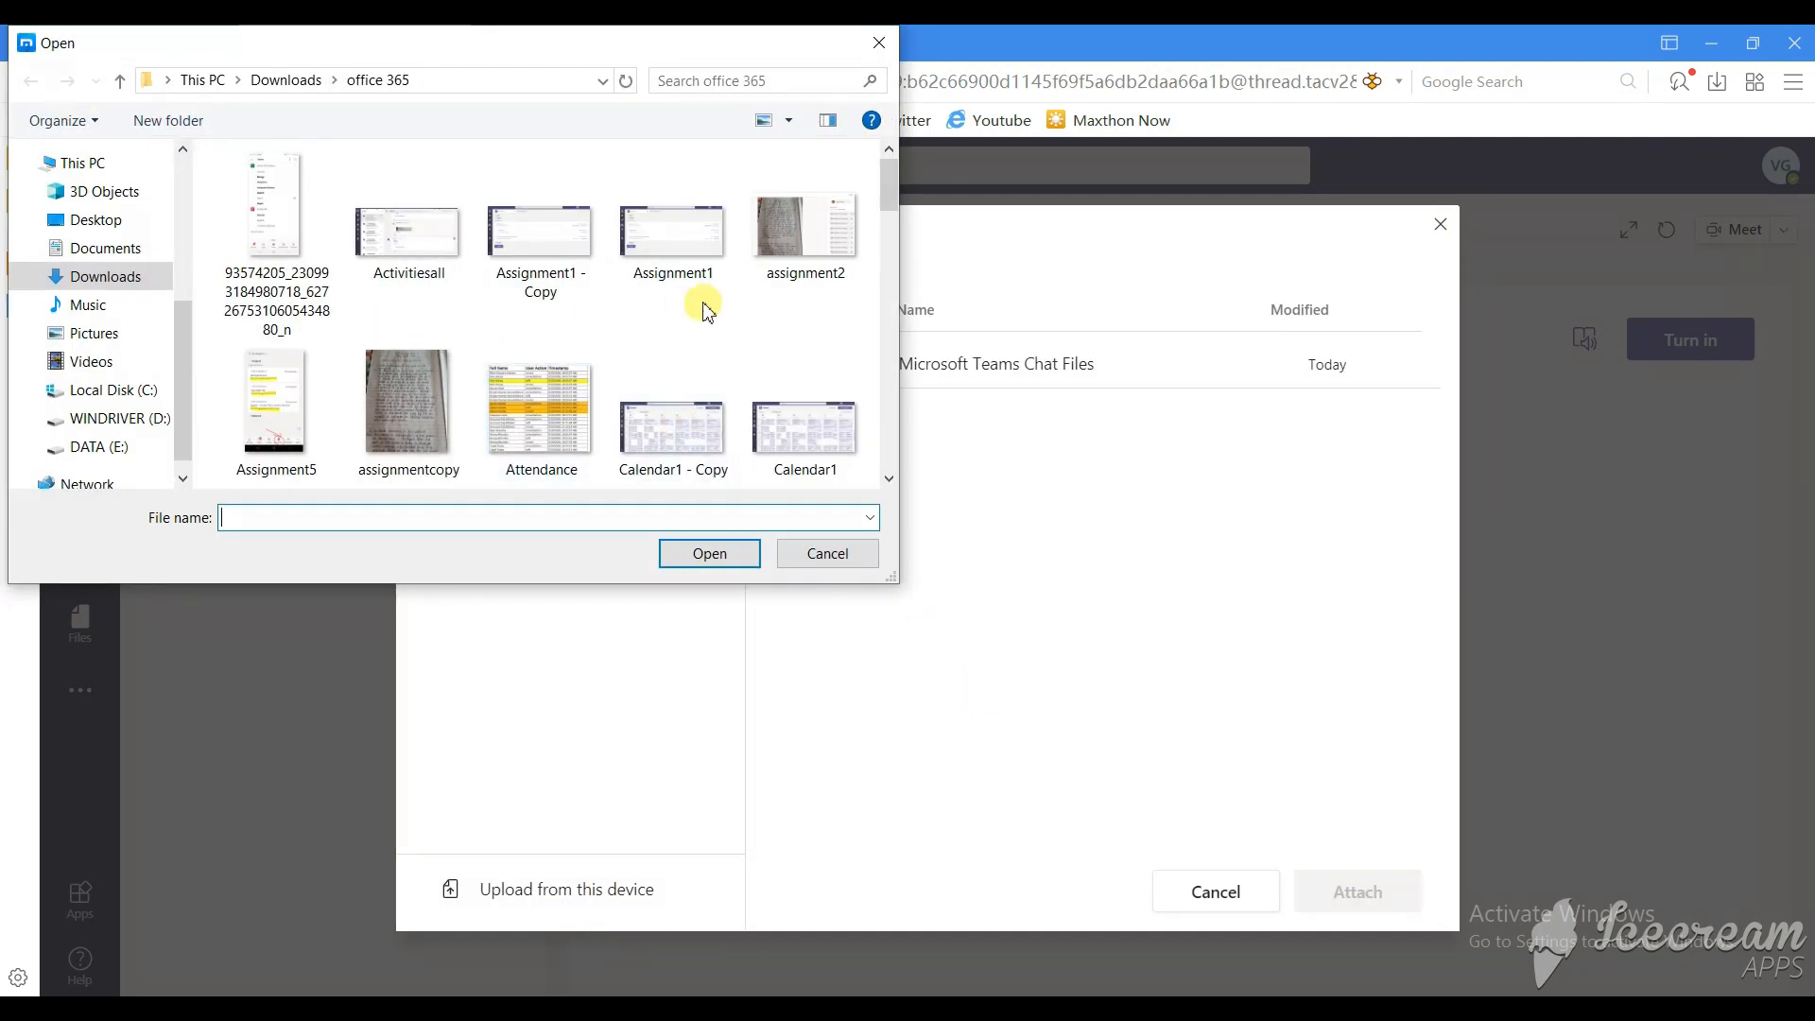
{"action": "left_click", "coordinate": [416, 373]}
{"action": "left_click", "coordinate": [709, 554]}
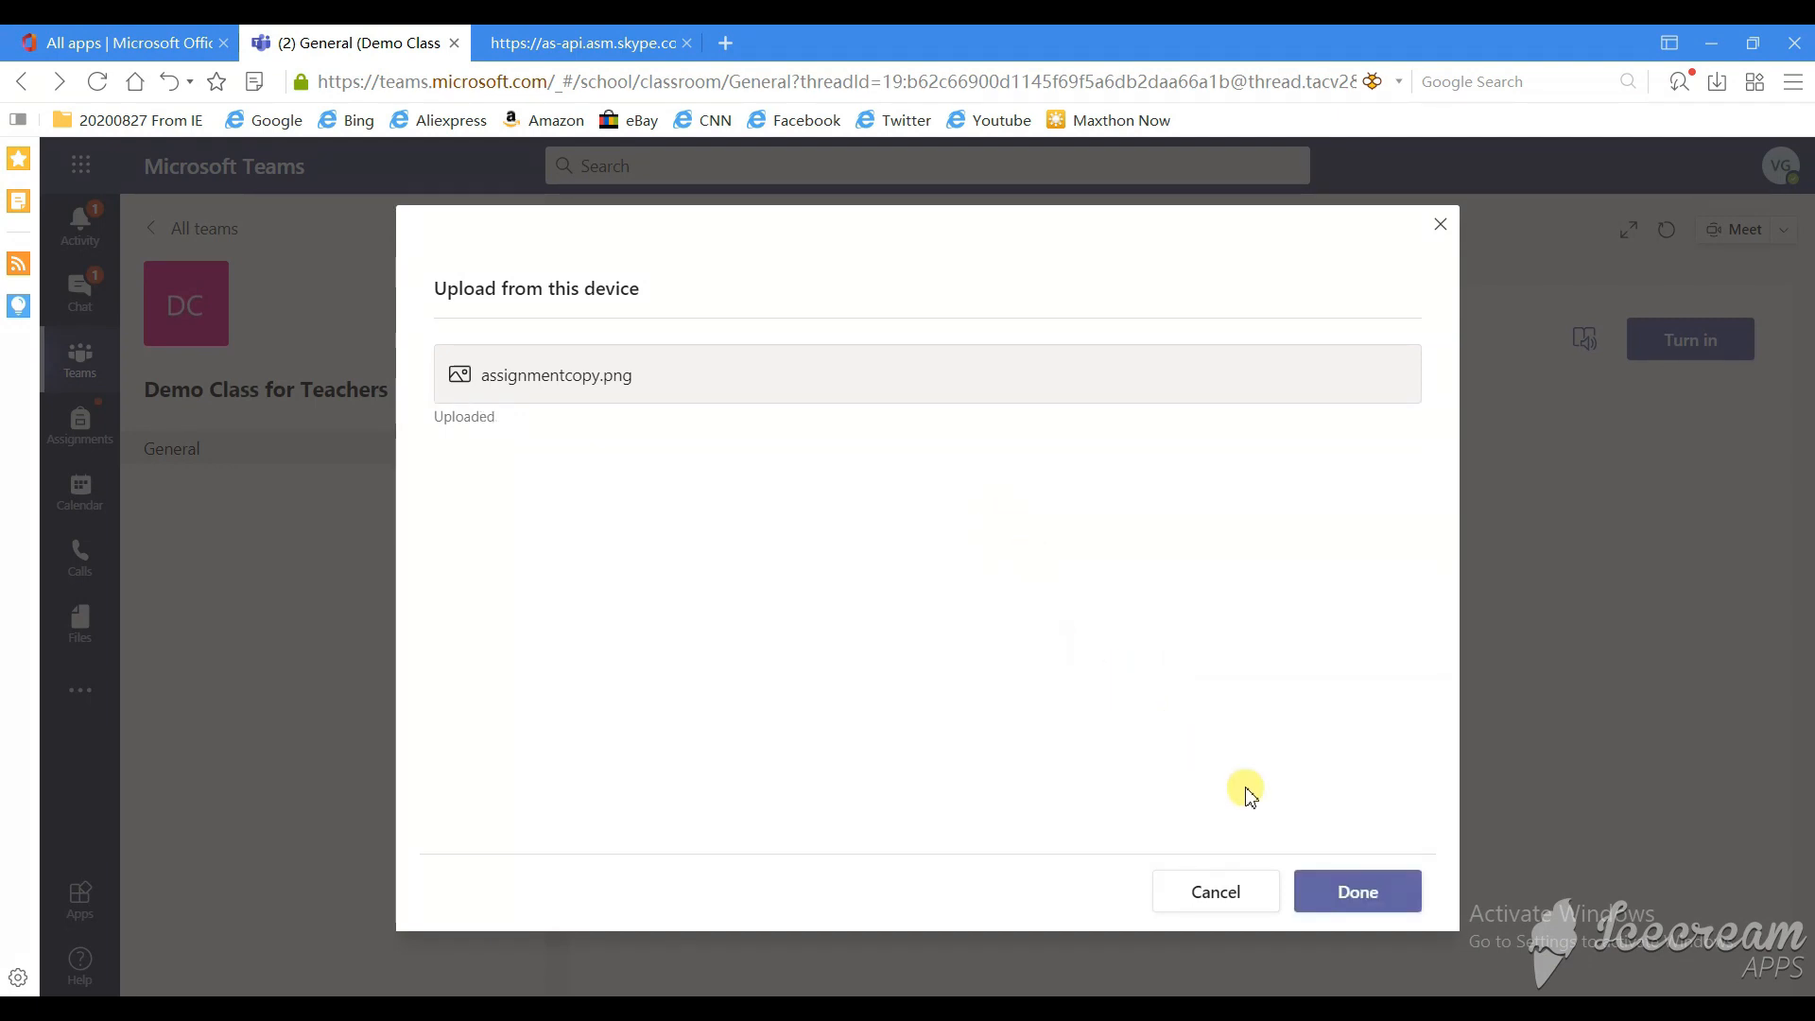
{"action": "left_click", "coordinate": [1361, 894]}
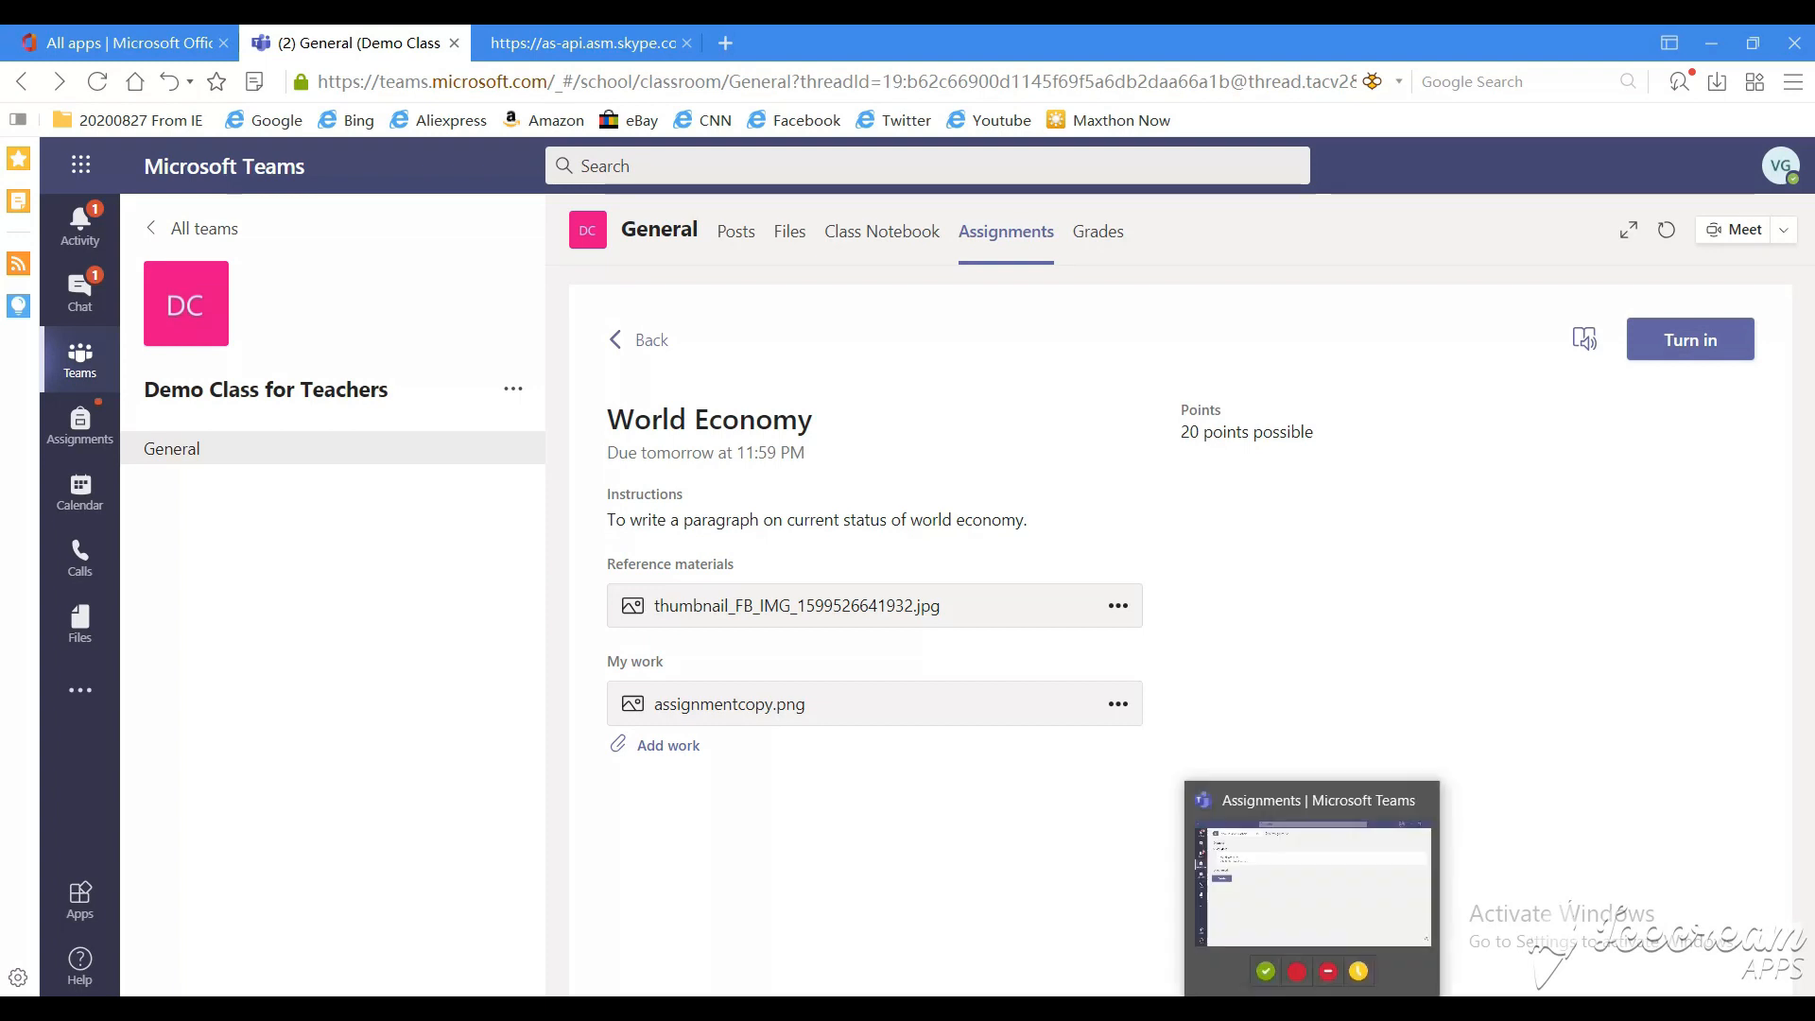
Step: Switch to the teacher's Teams desktop app and check the assigned World Economy assignment
{"action": "left_click", "coordinate": [1312, 1009]}
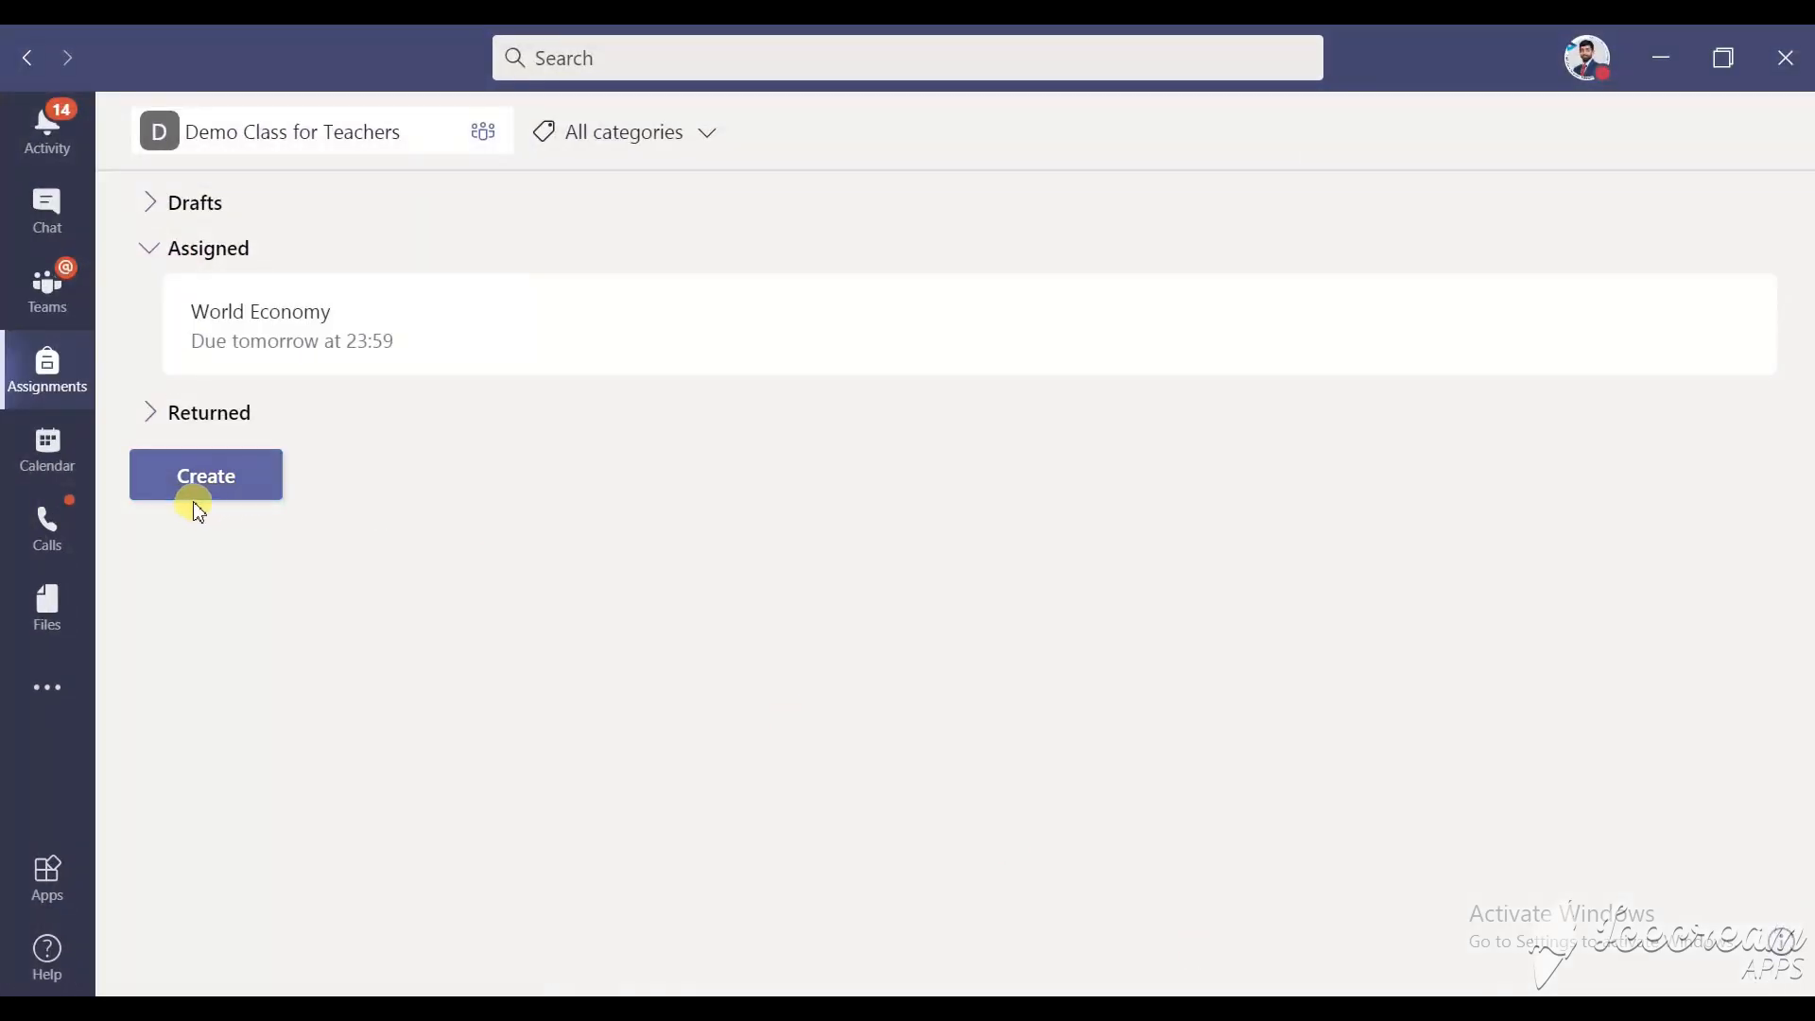
{"action": "left_click", "coordinate": [158, 252]}
{"action": "left_click", "coordinate": [172, 243]}
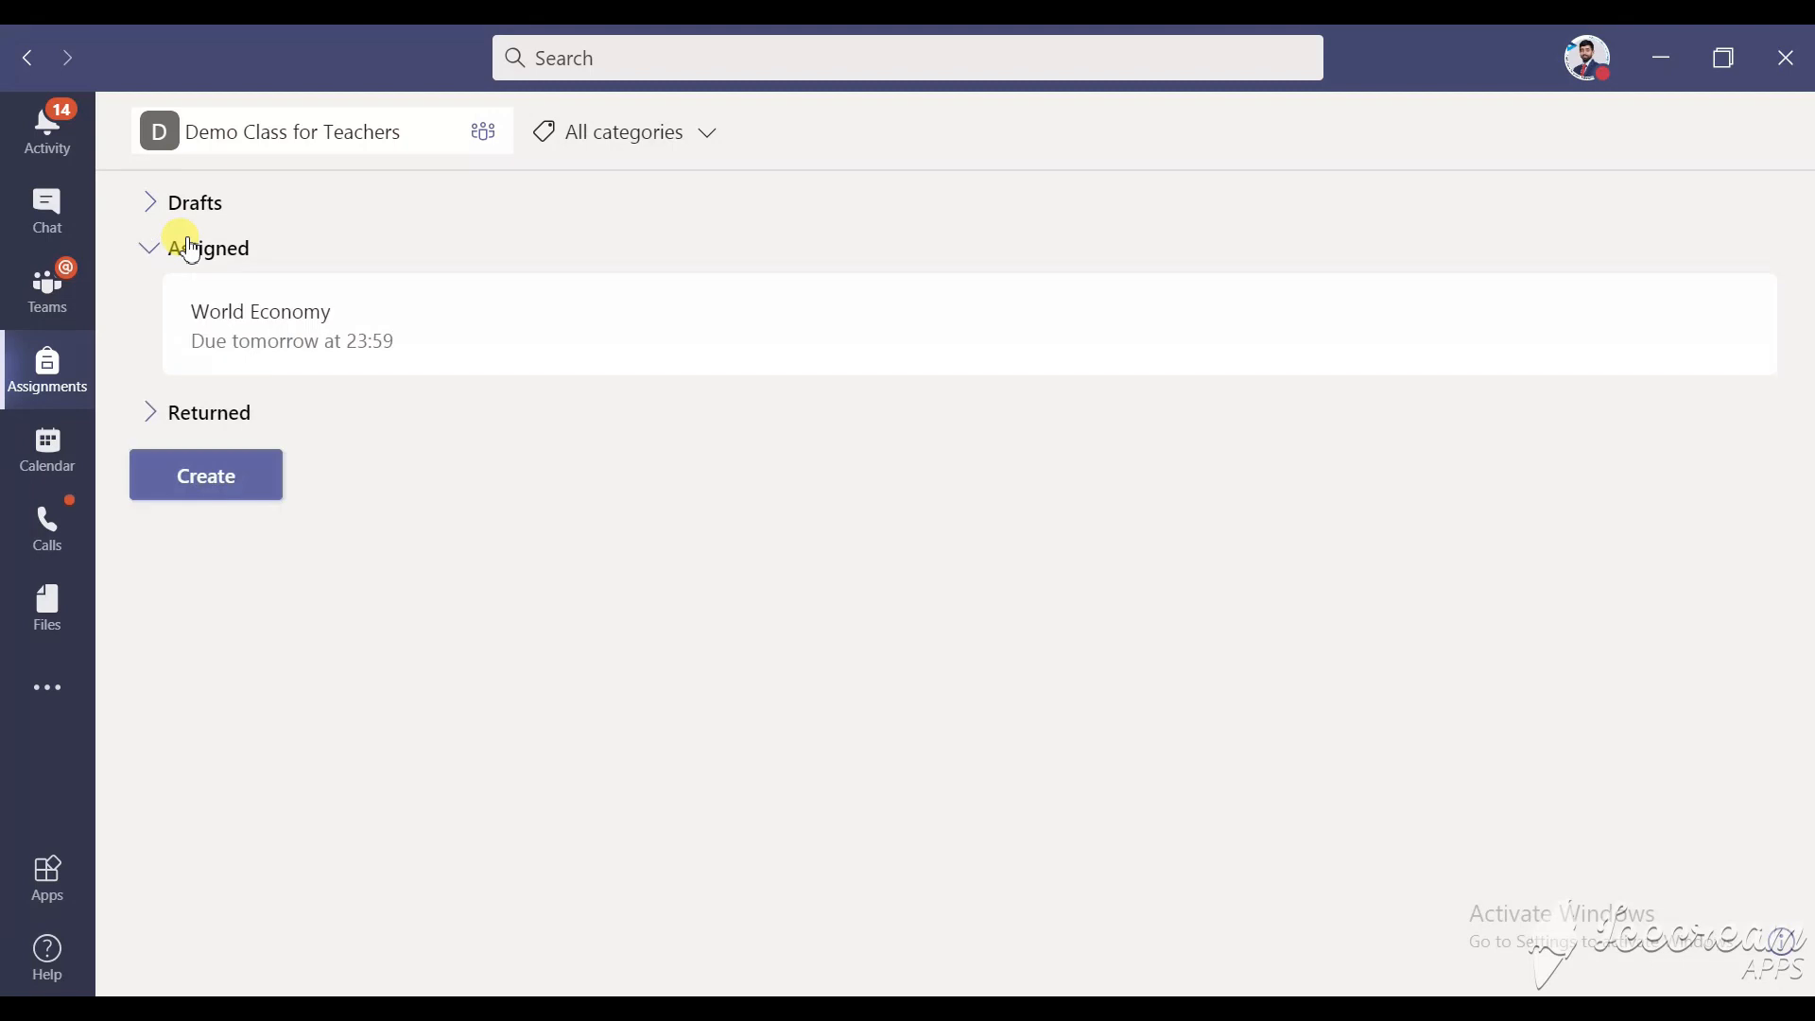
{"action": "left_click", "coordinate": [540, 314]}
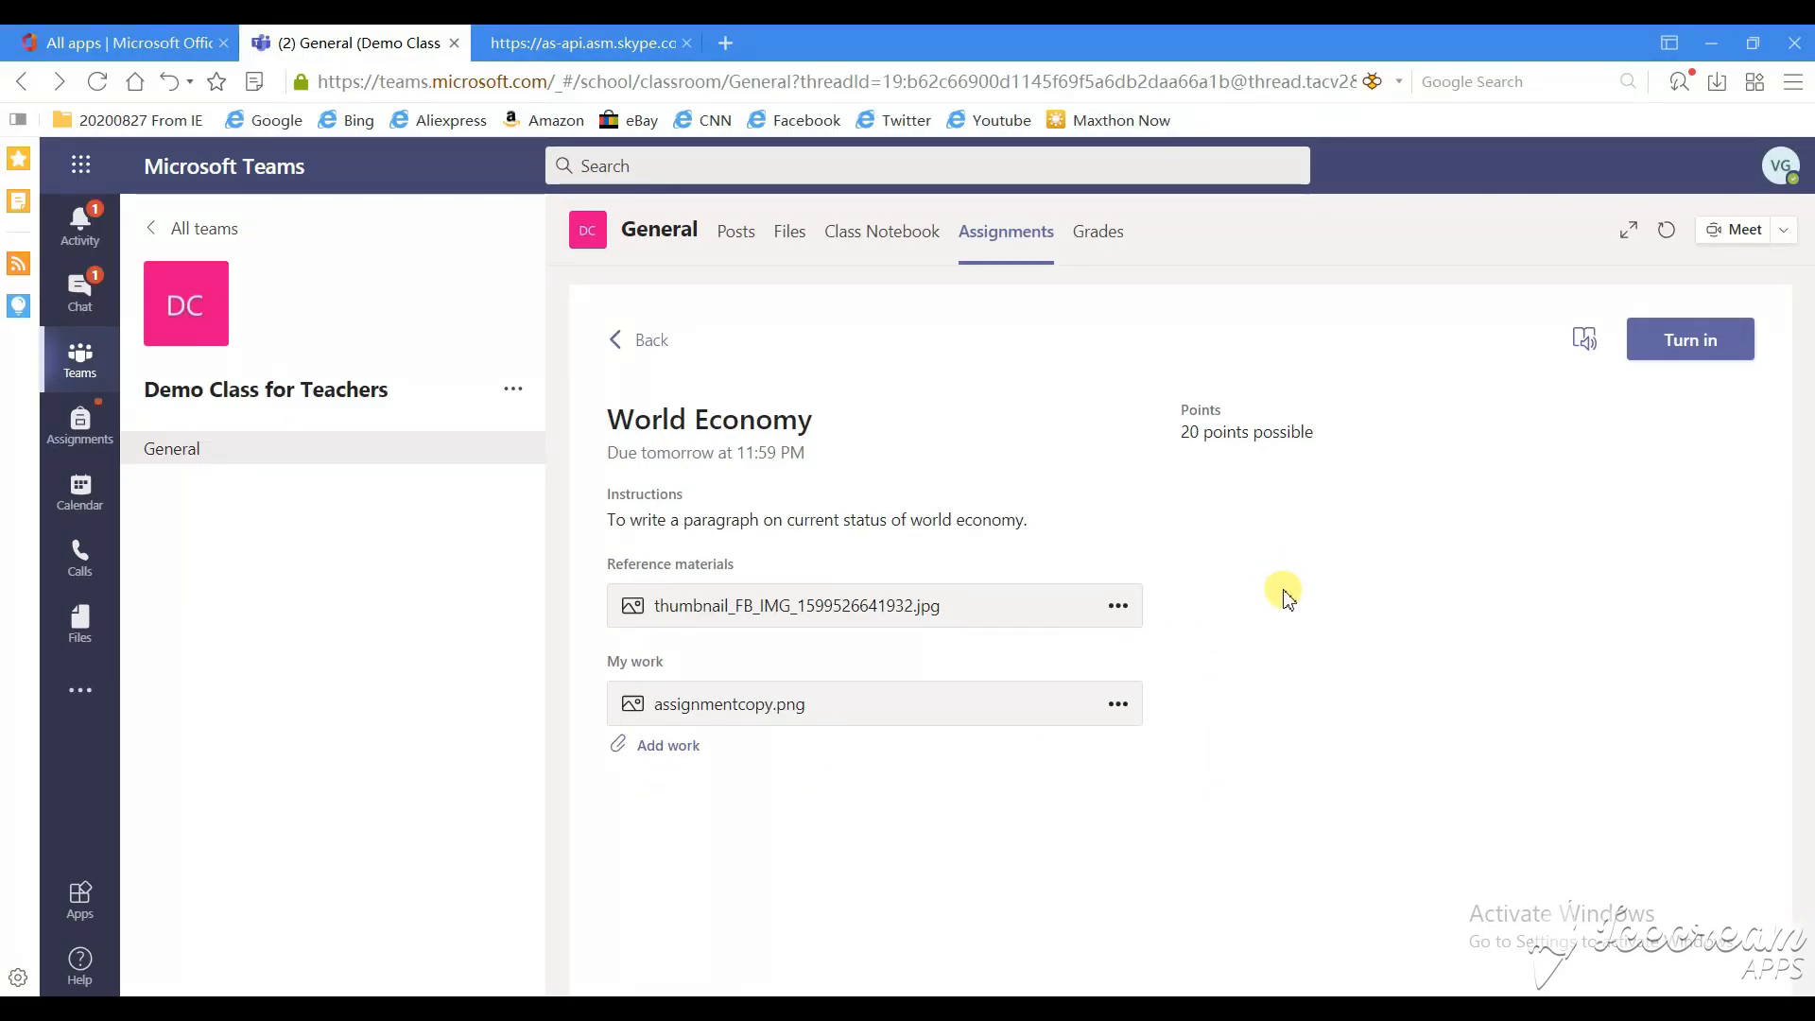
Step: Turn in the student's World Economy work from the browser session
{"action": "left_click", "coordinate": [1676, 340]}
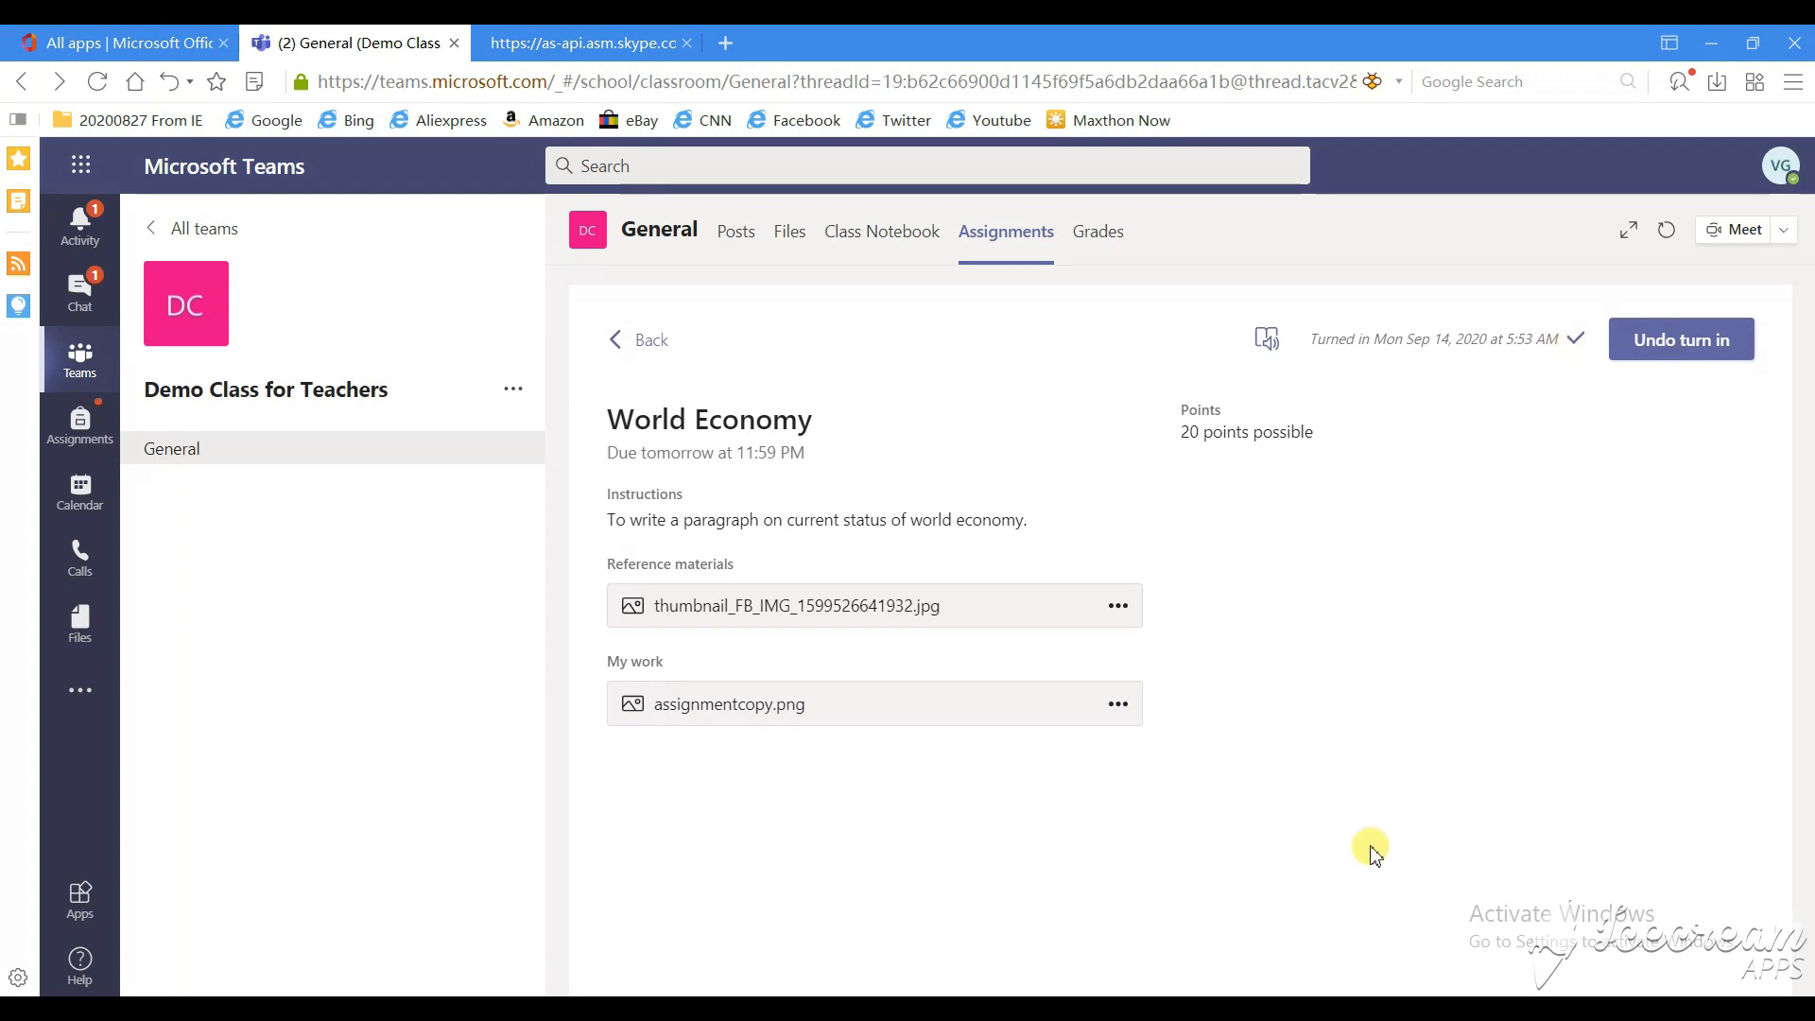
Step: Switch to the teacher's Teams desktop app, reload the Demo Class for Teachers assignments and open World Economy
{"action": "mouse_move", "coordinate": [1078, 1008]}
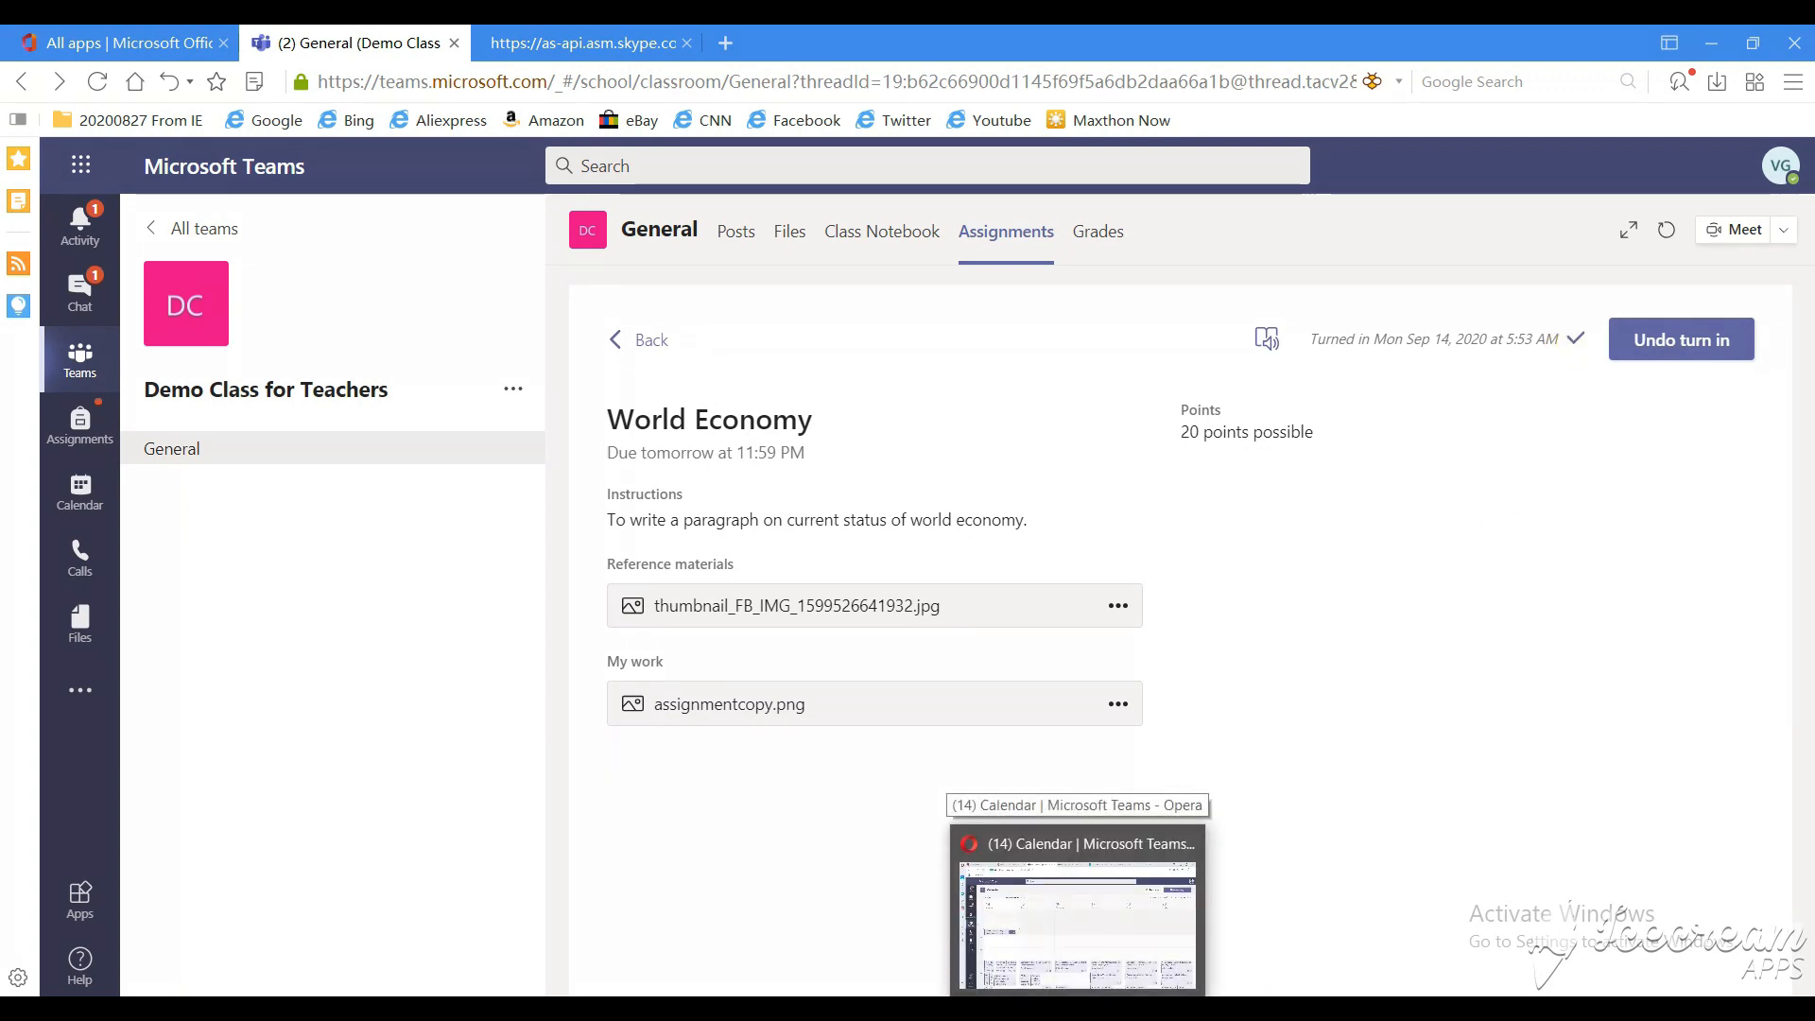
{"action": "left_click", "coordinate": [1326, 1009]}
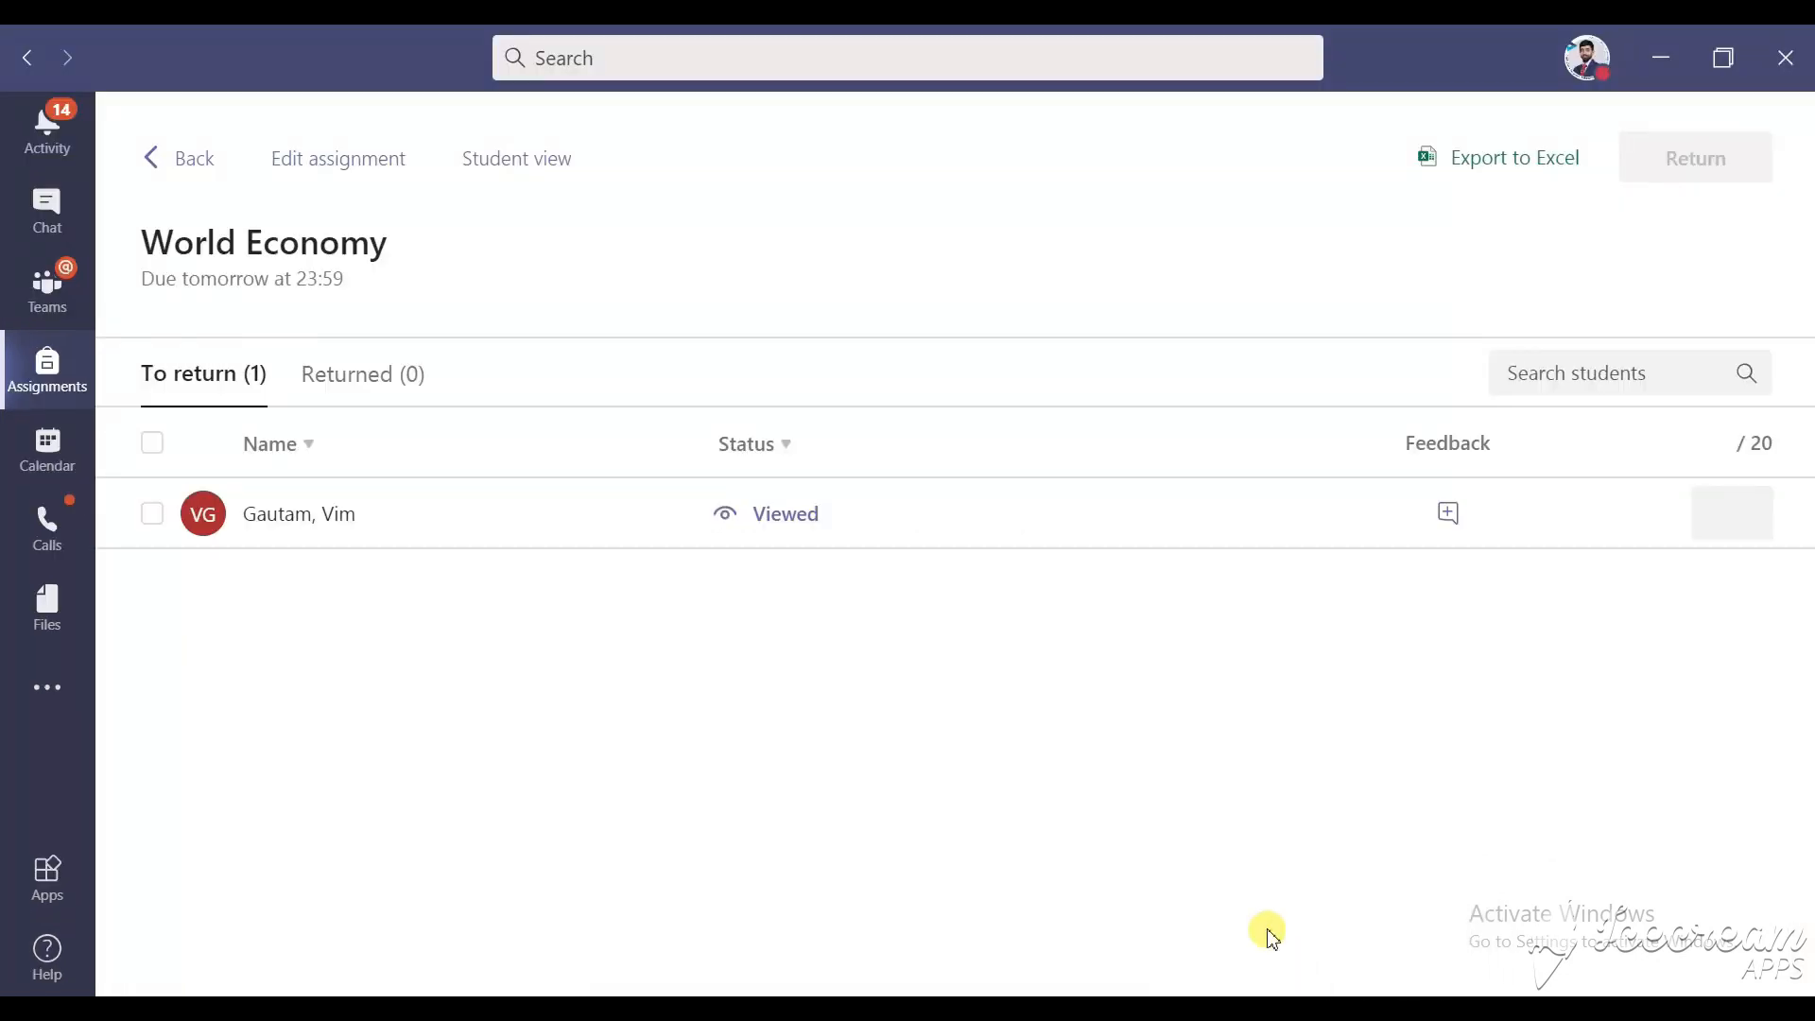
{"action": "left_click", "coordinate": [172, 161]}
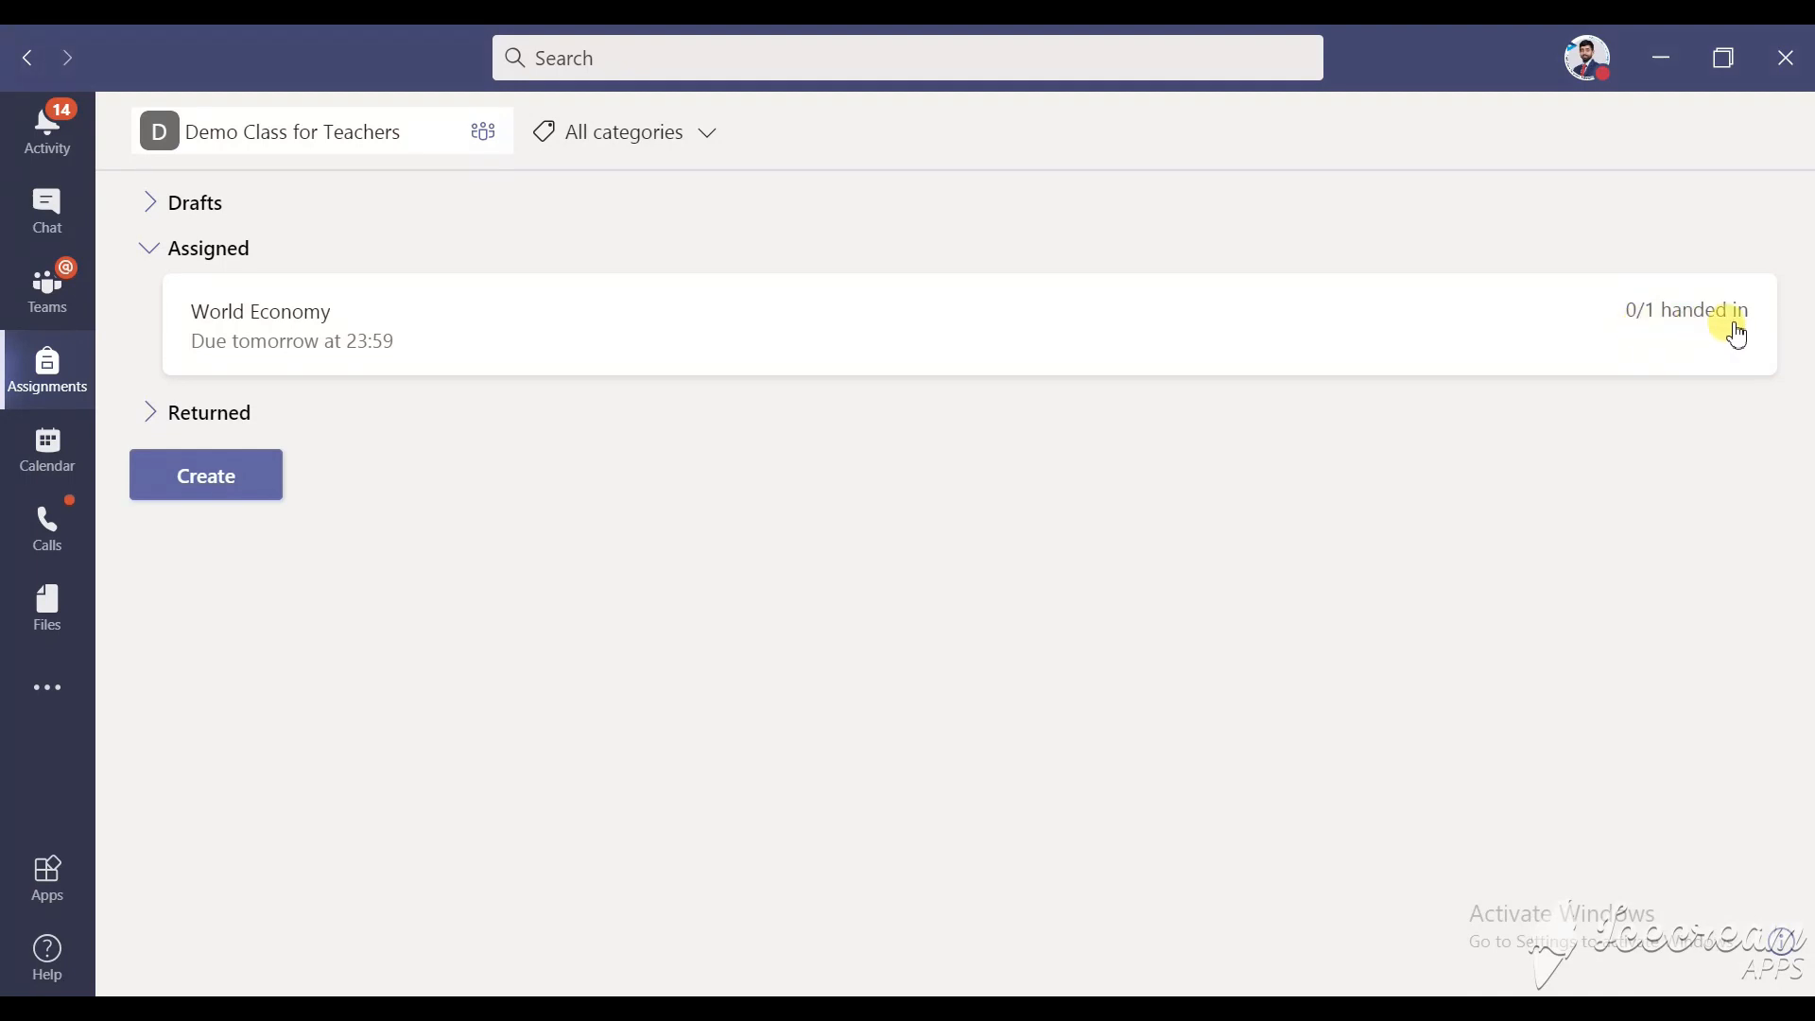
{"action": "left_click", "coordinate": [54, 229]}
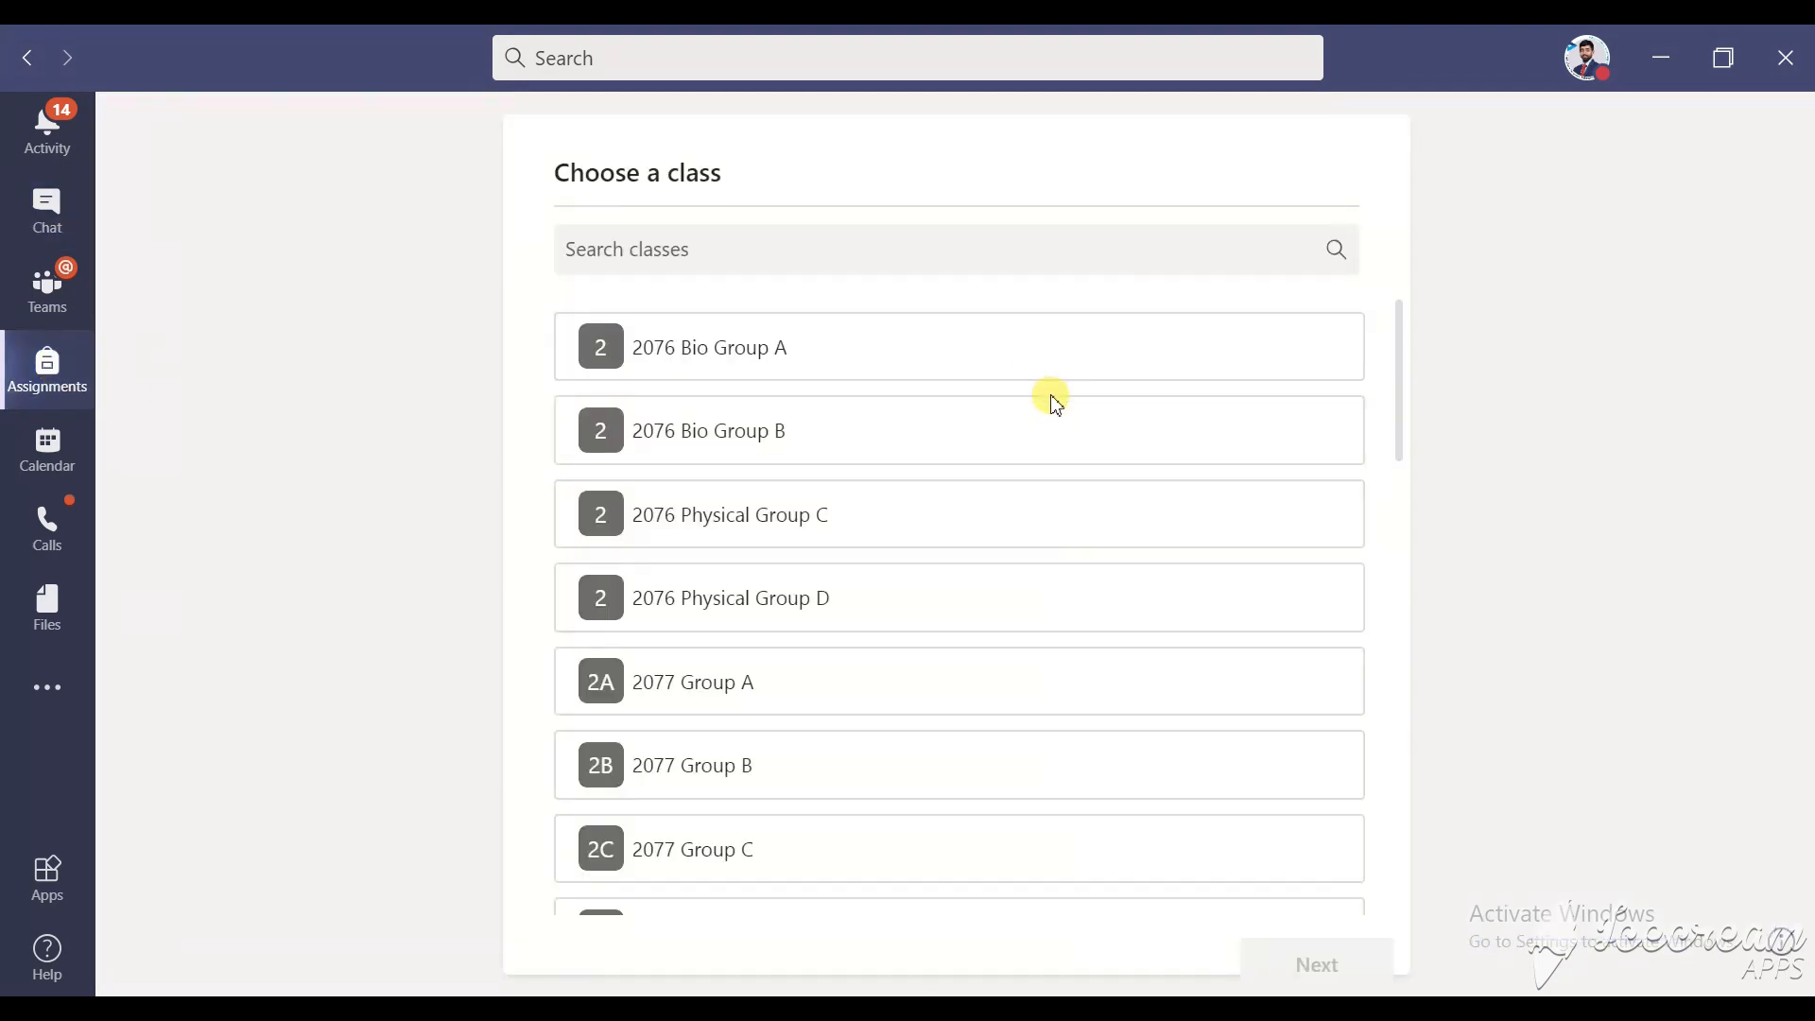
{"action": "scroll", "coordinate": [986, 454], "scroll_direction": "down", "scroll_amount": 7}
{"action": "left_click", "coordinate": [769, 312]}
{"action": "left_click", "coordinate": [1318, 966]}
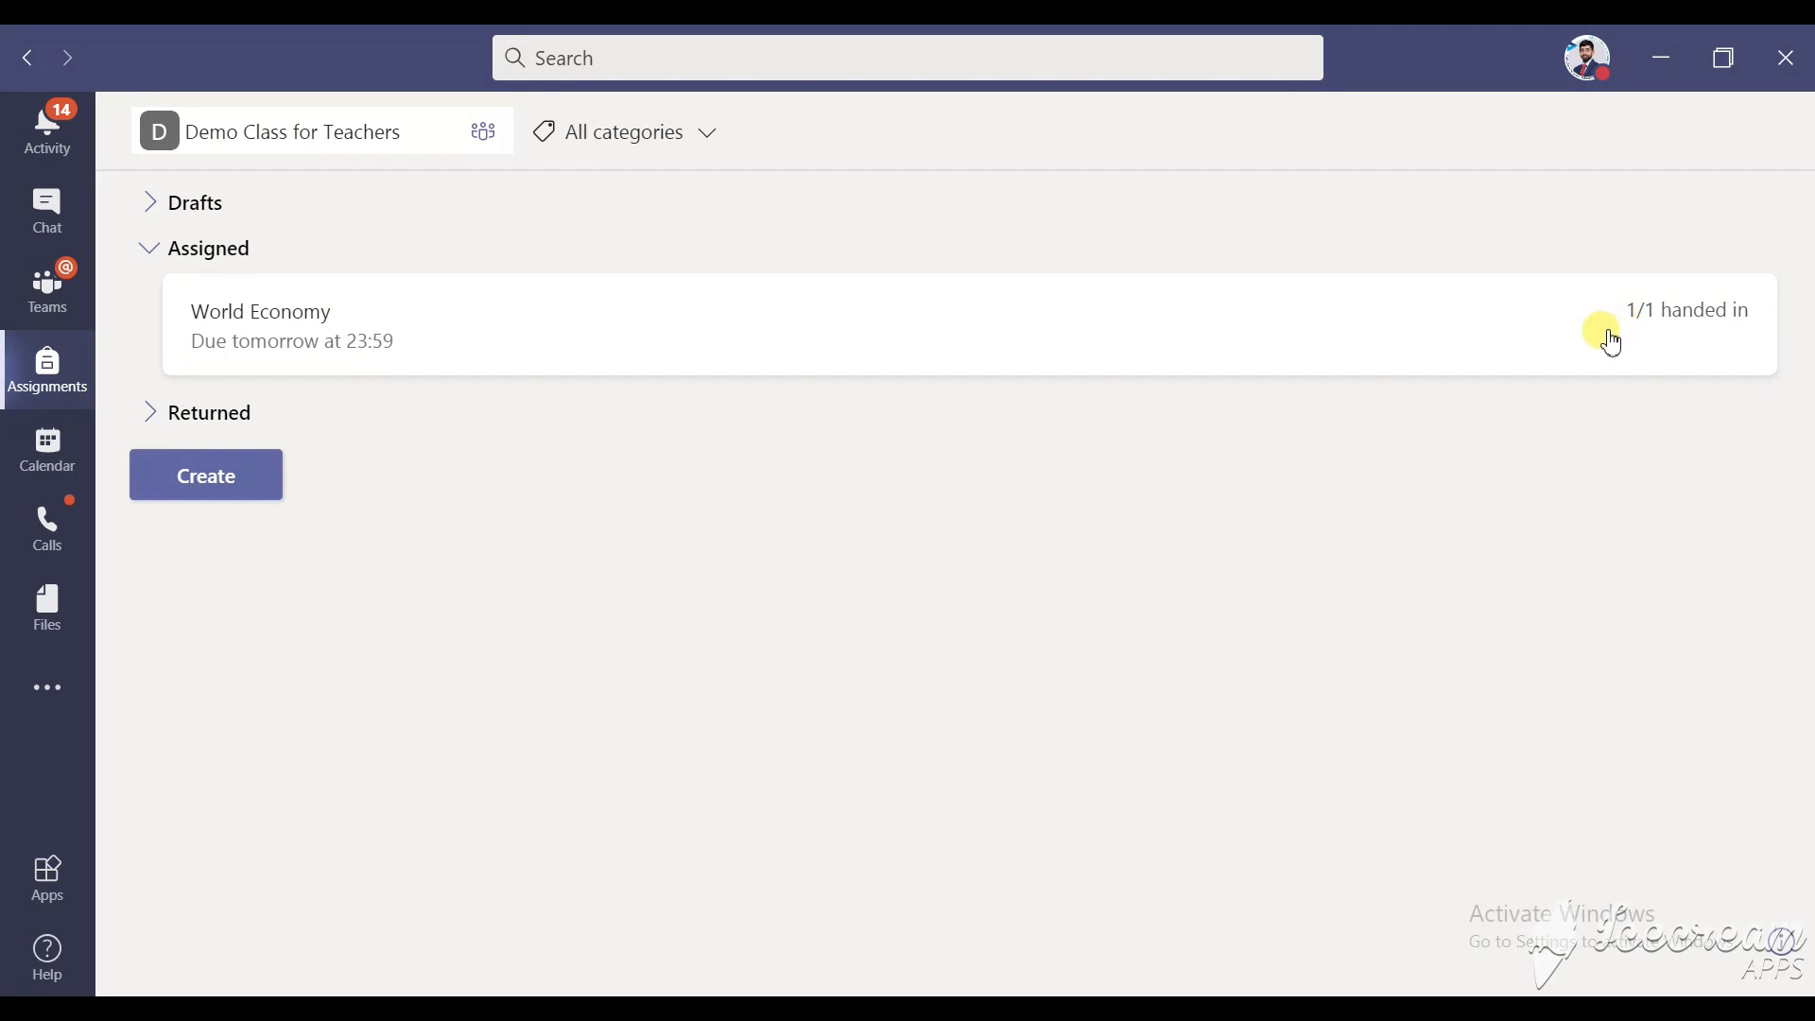
{"action": "left_click", "coordinate": [813, 321]}
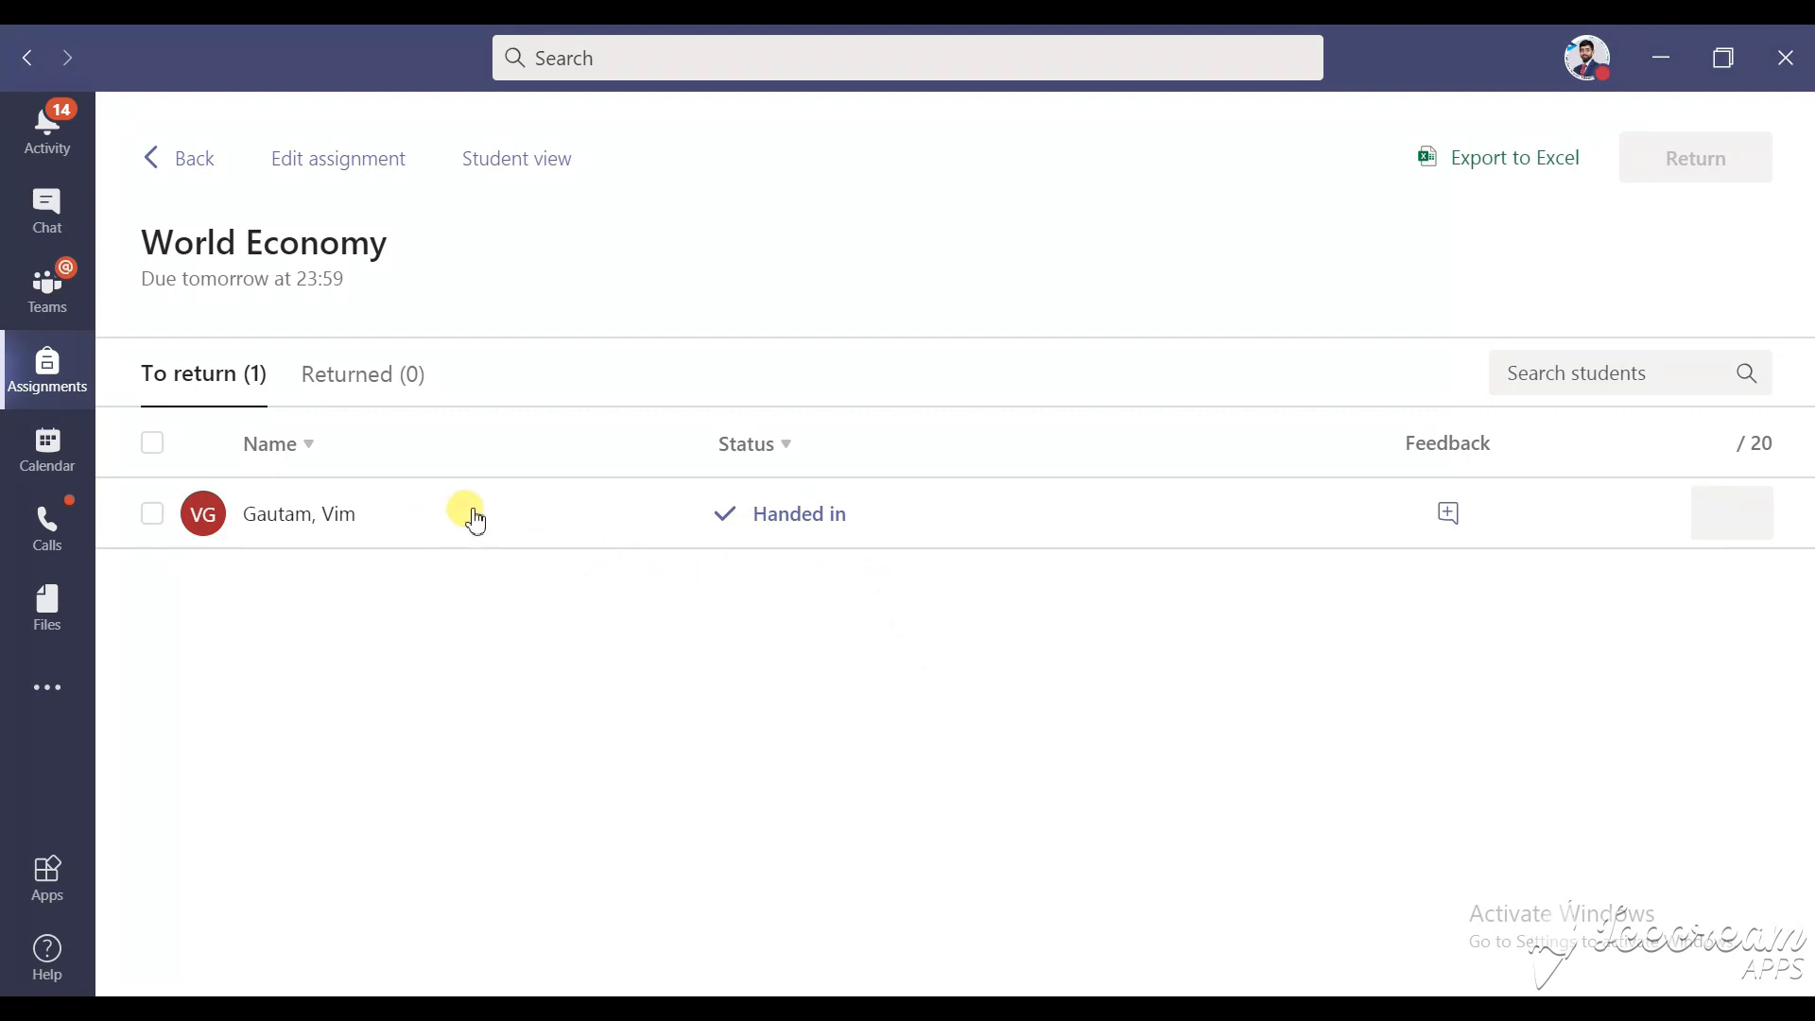
Step: Return the student's World Economy submission with the feedback "its good" and 18 points, and show the returned work
{"action": "left_click", "coordinate": [309, 528]}
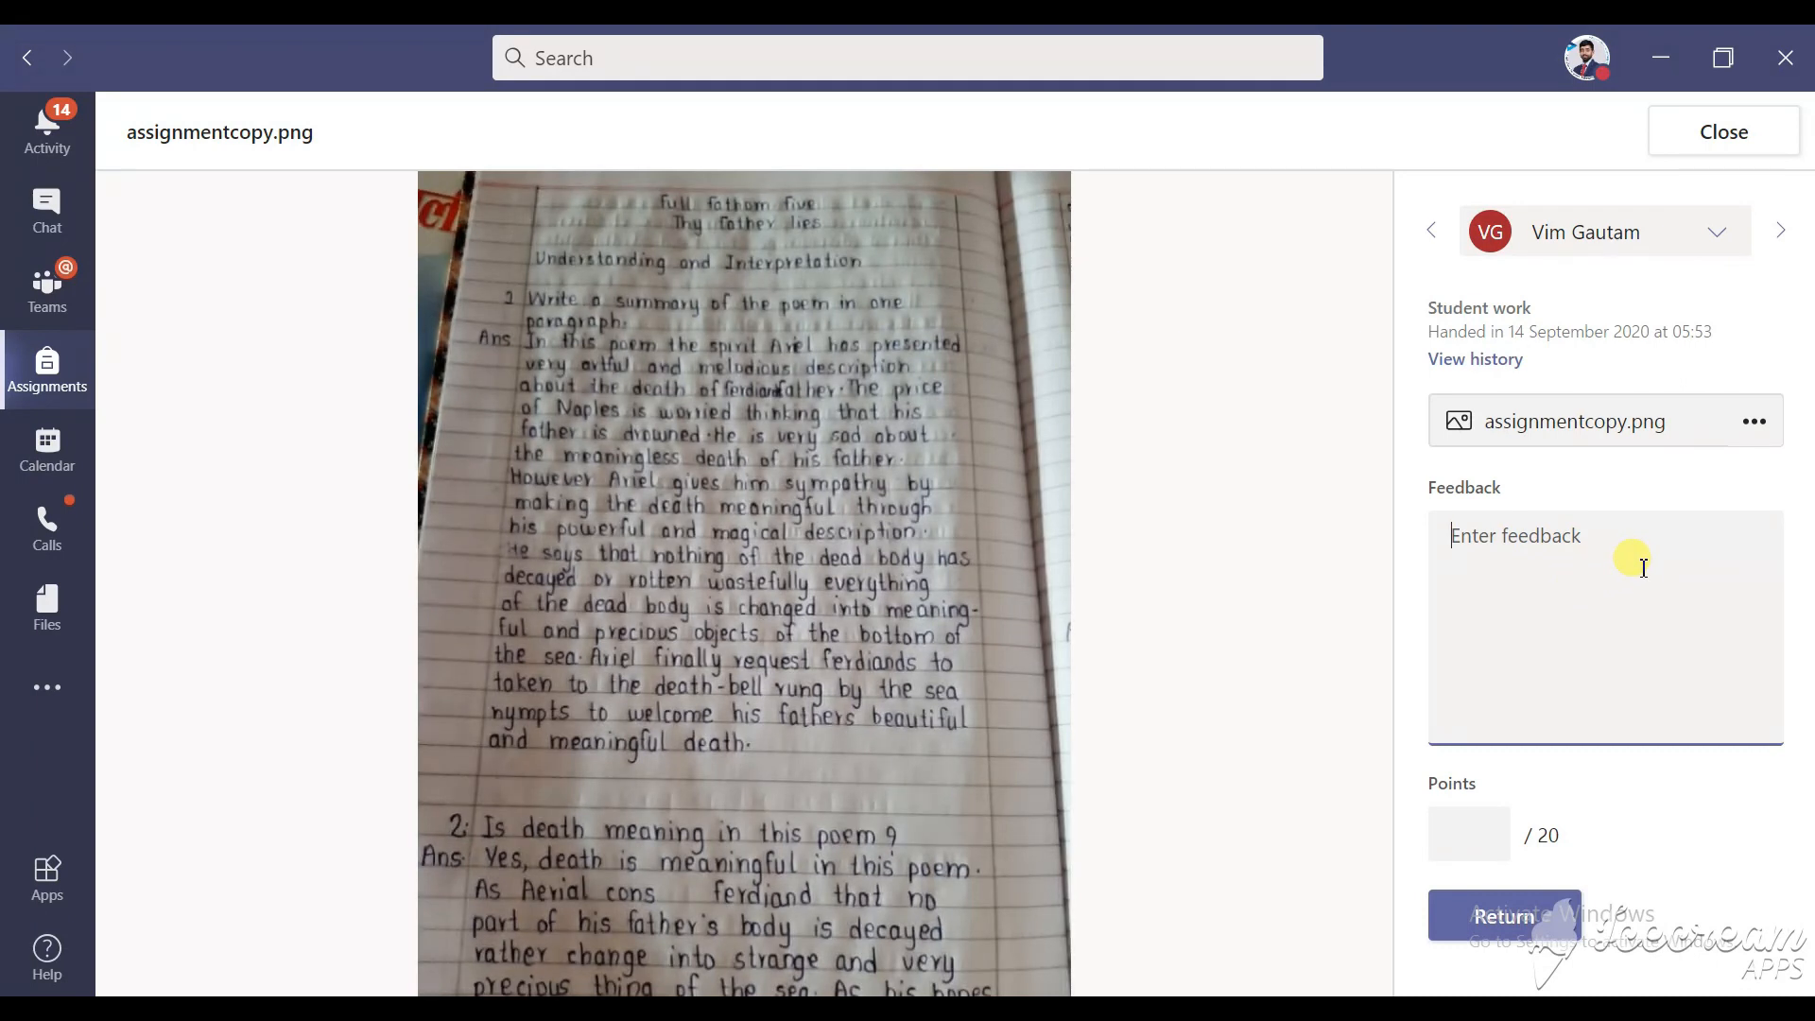
{"action": "type", "text": "its good"}
{"action": "left_click", "coordinate": [1472, 830]}
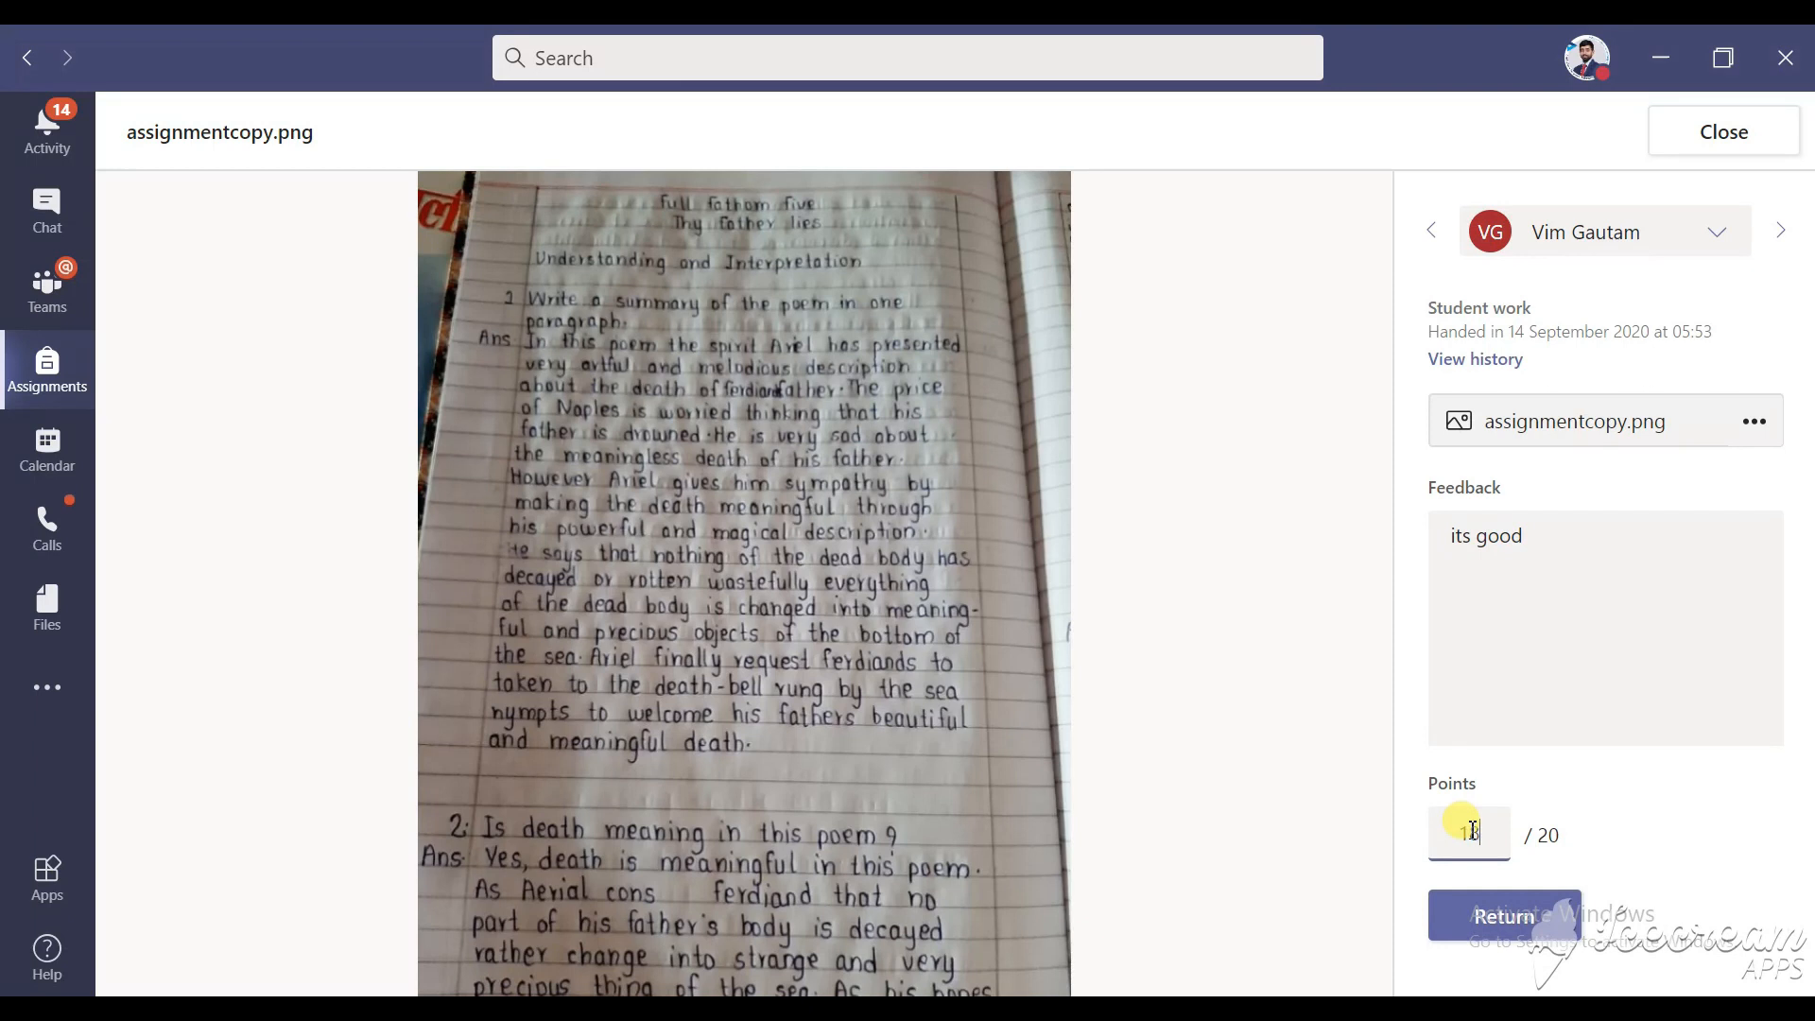
{"action": "left_click", "coordinate": [1510, 917]}
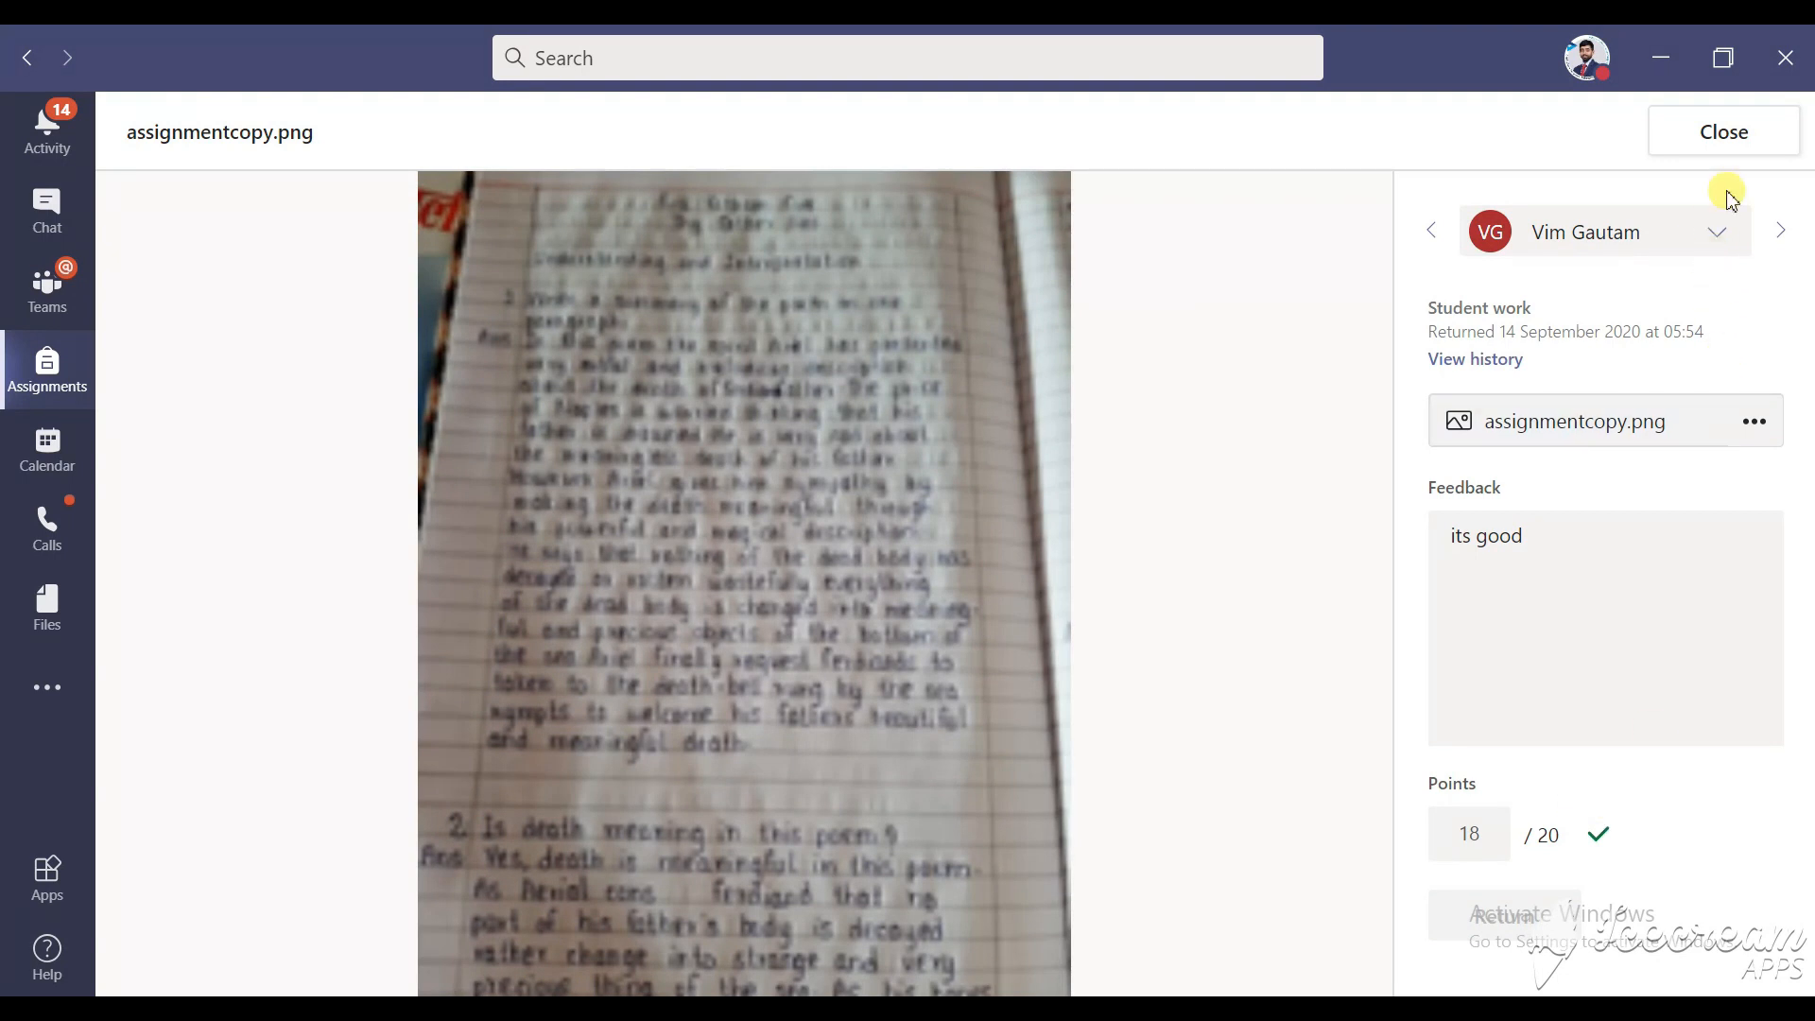
{"action": "left_click", "coordinate": [1744, 151]}
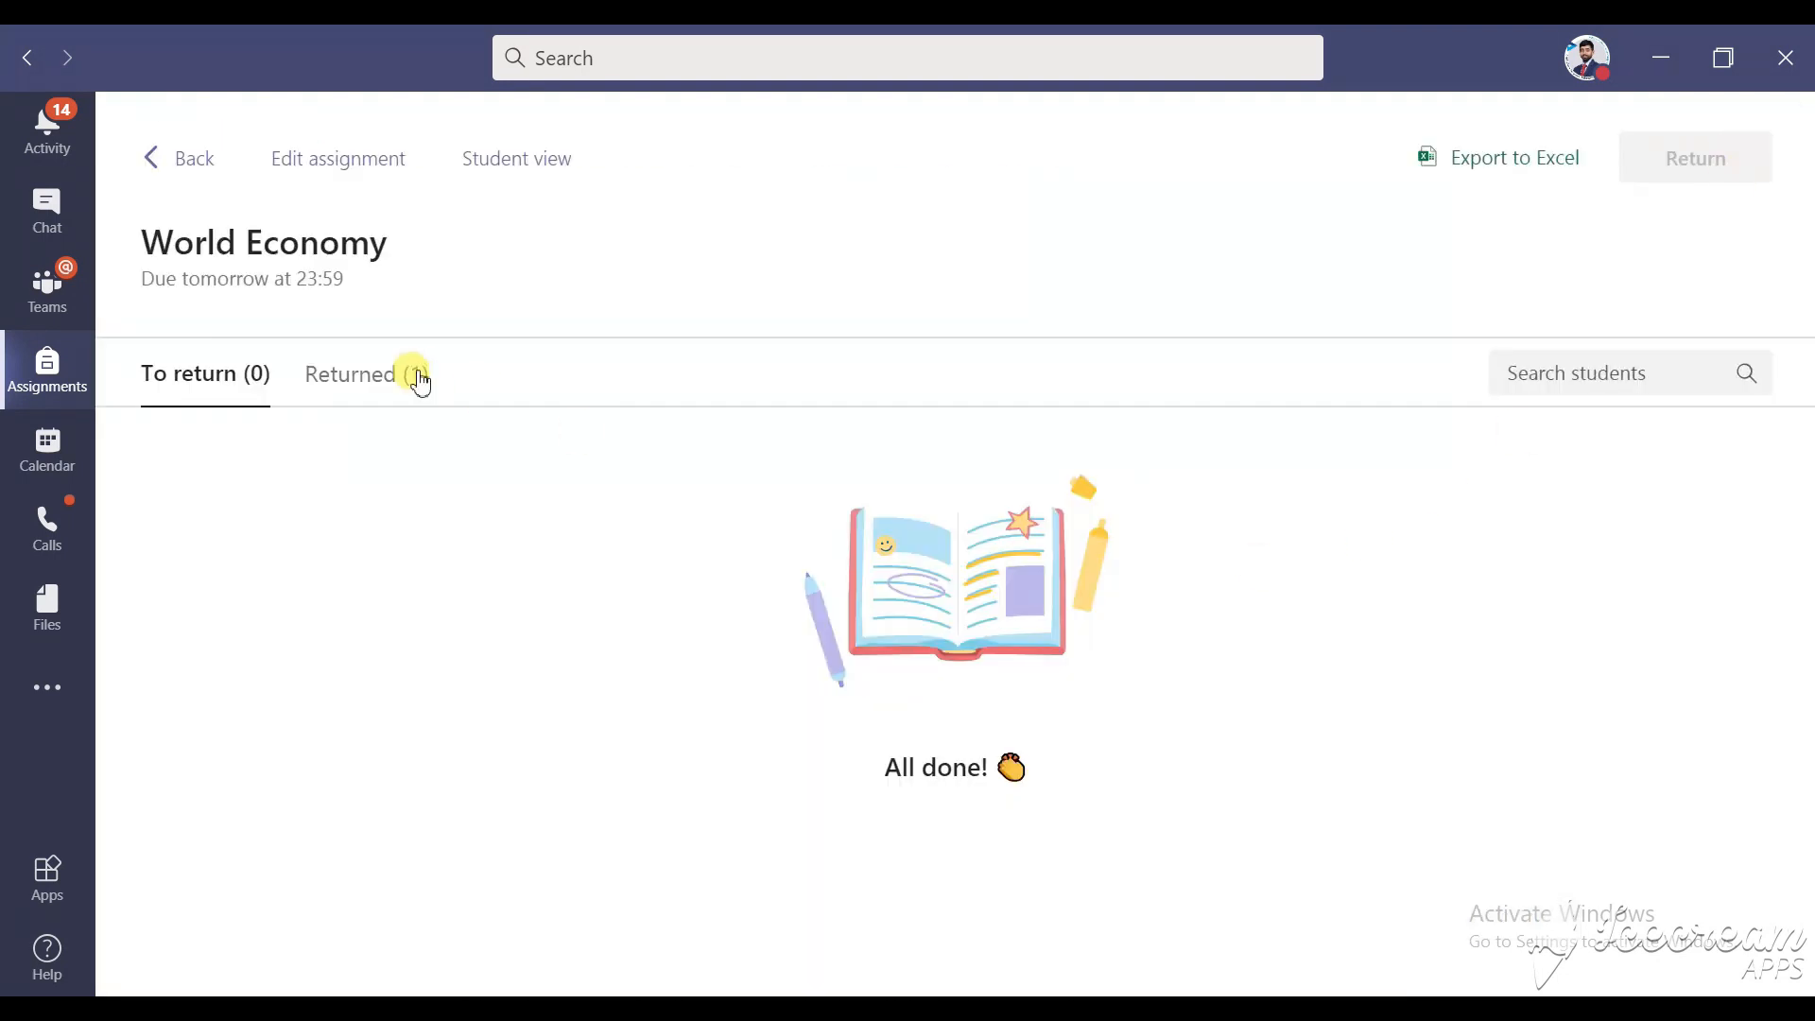
{"action": "left_click", "coordinate": [371, 378]}
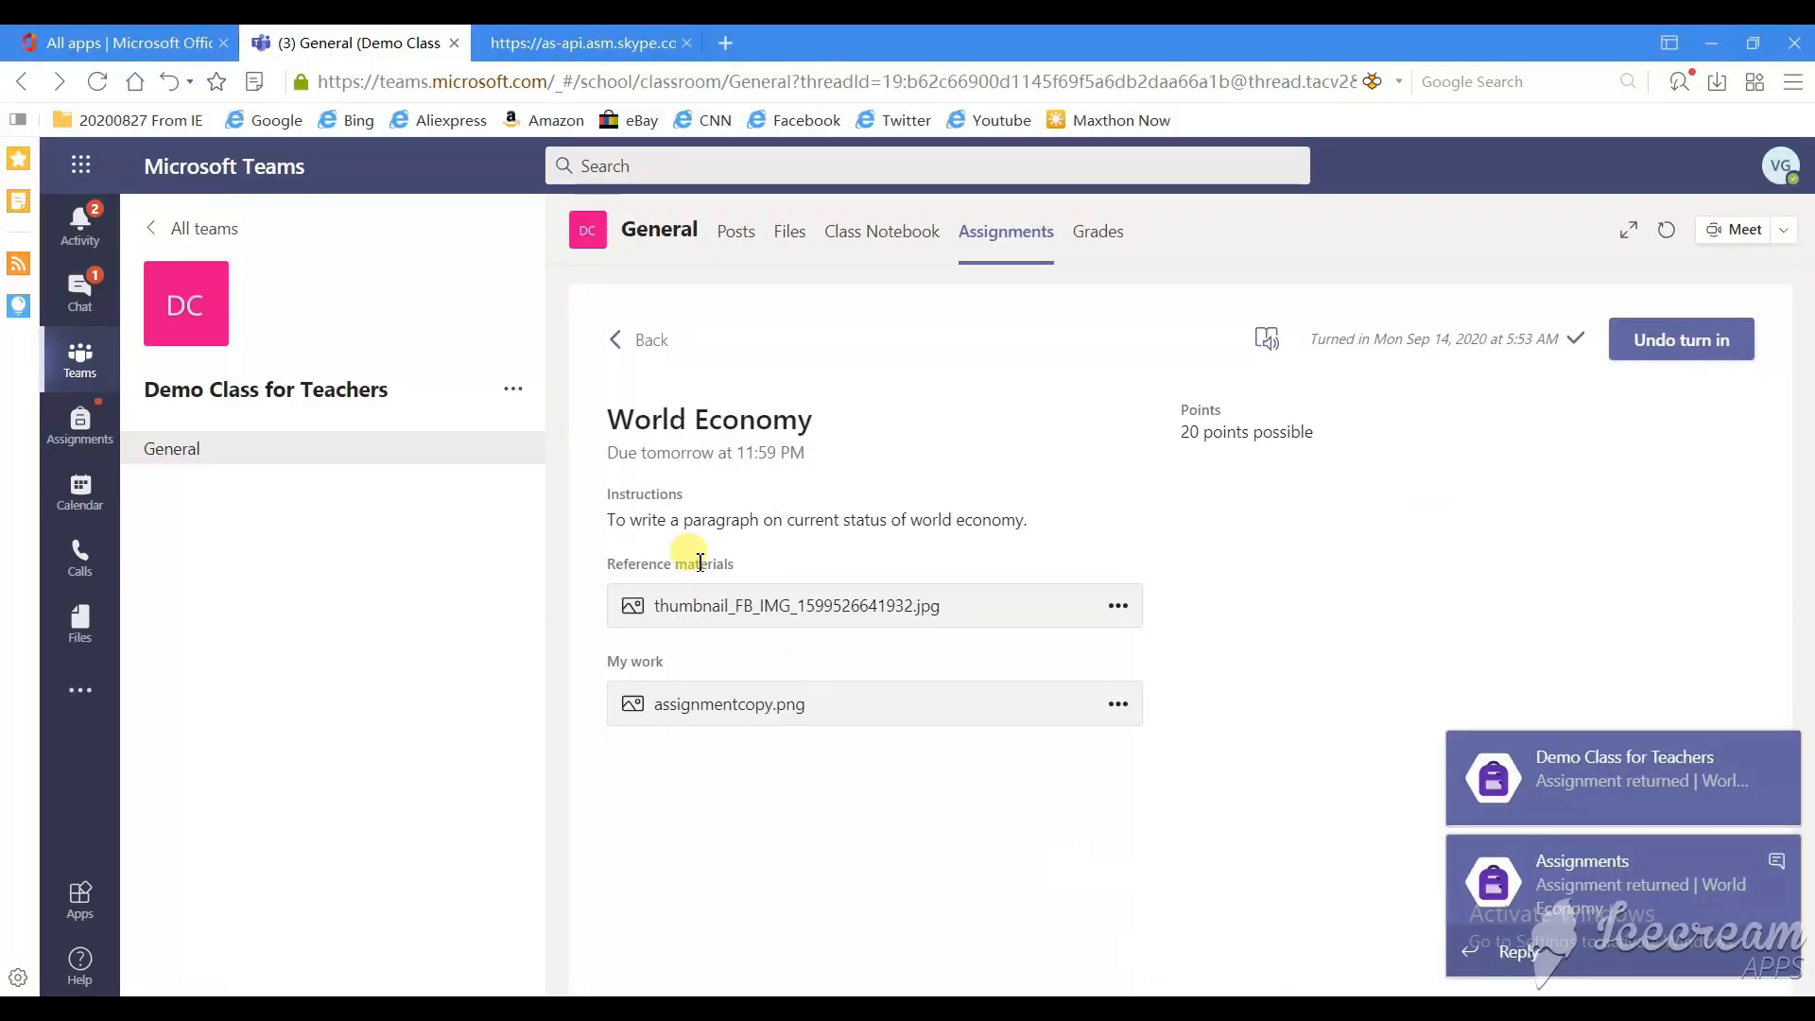
Step: In the student's browser session, dismiss the assignment notifications and reload the General channel's assignments
{"action": "left_click", "coordinate": [1782, 771]}
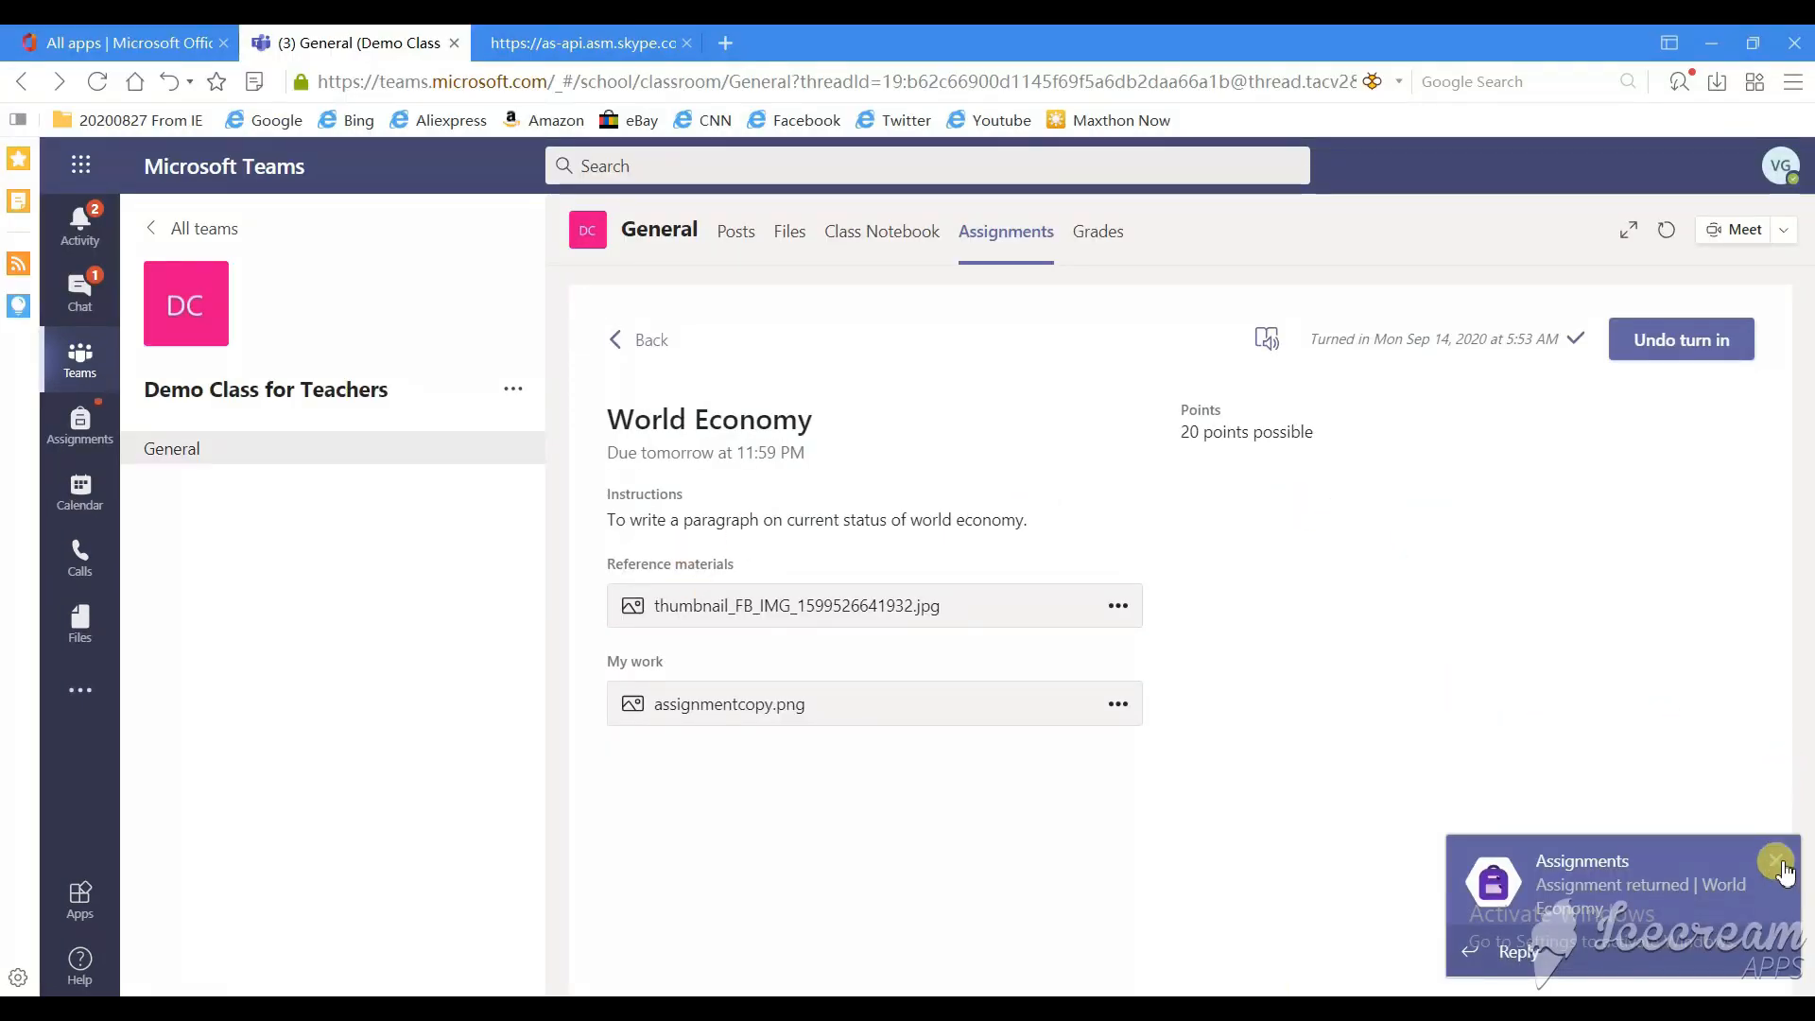
{"action": "left_click", "coordinate": [1777, 856]}
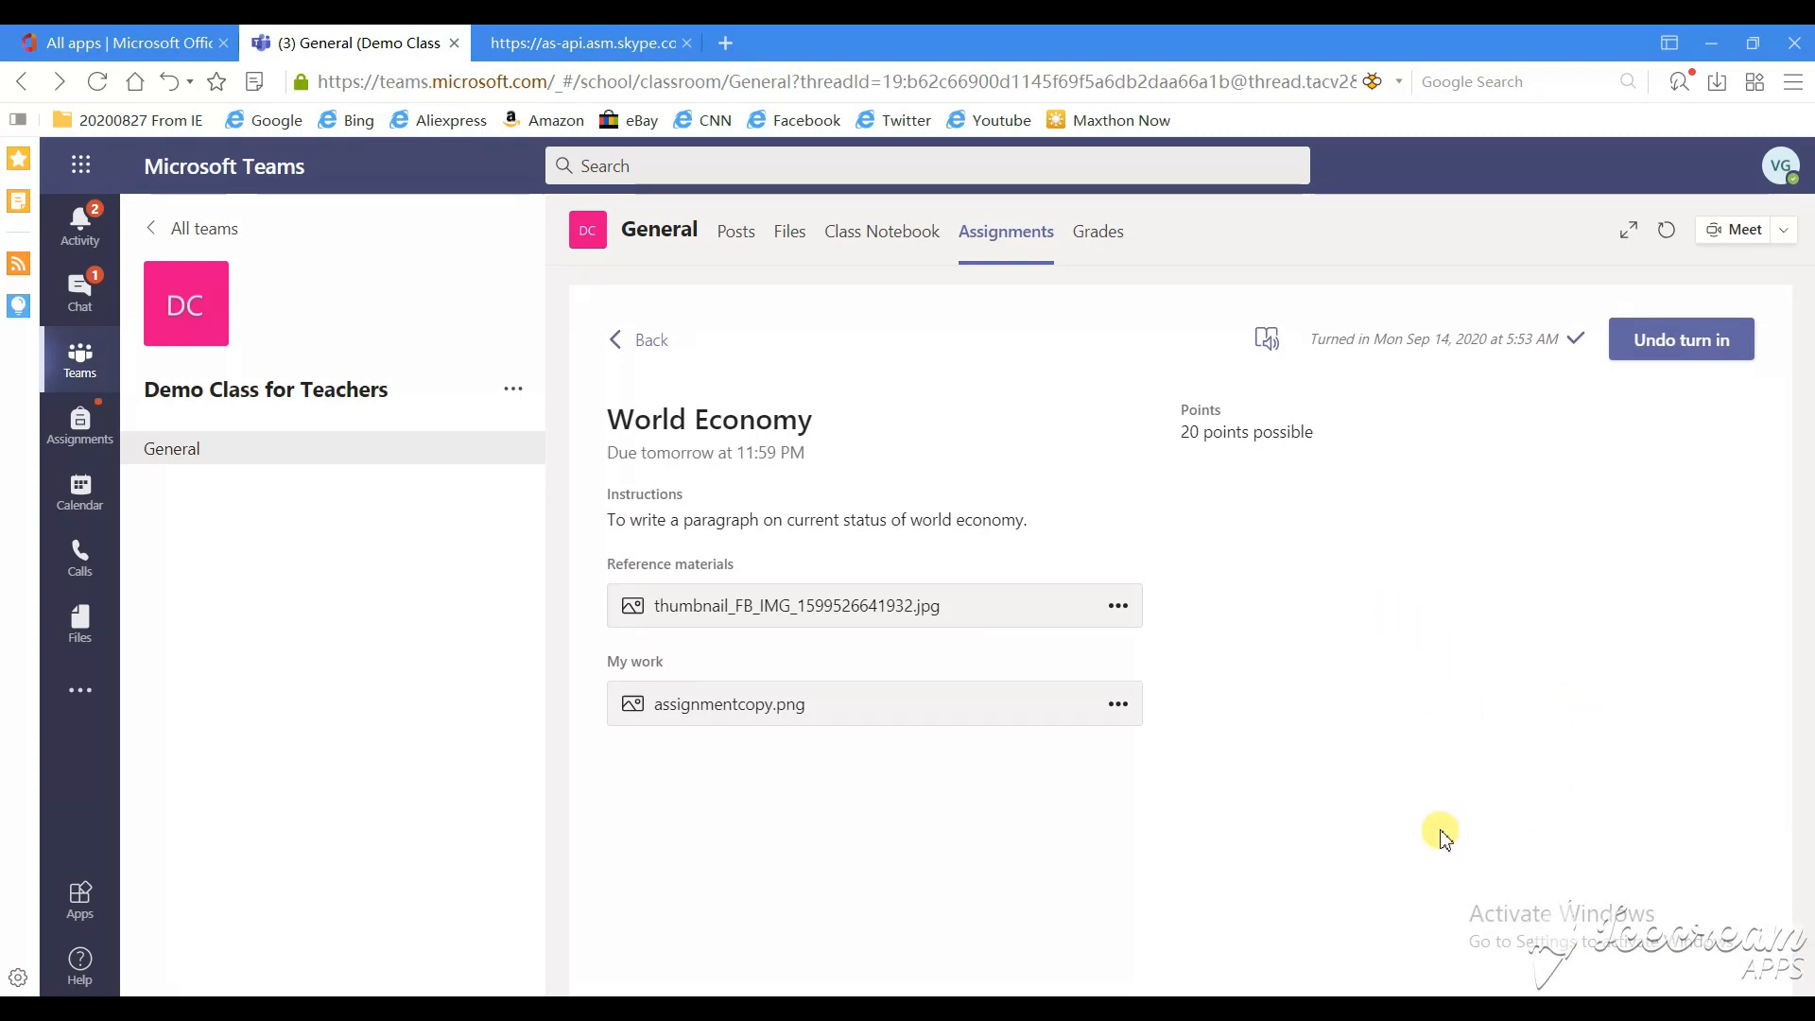
{"action": "left_click", "coordinate": [628, 343]}
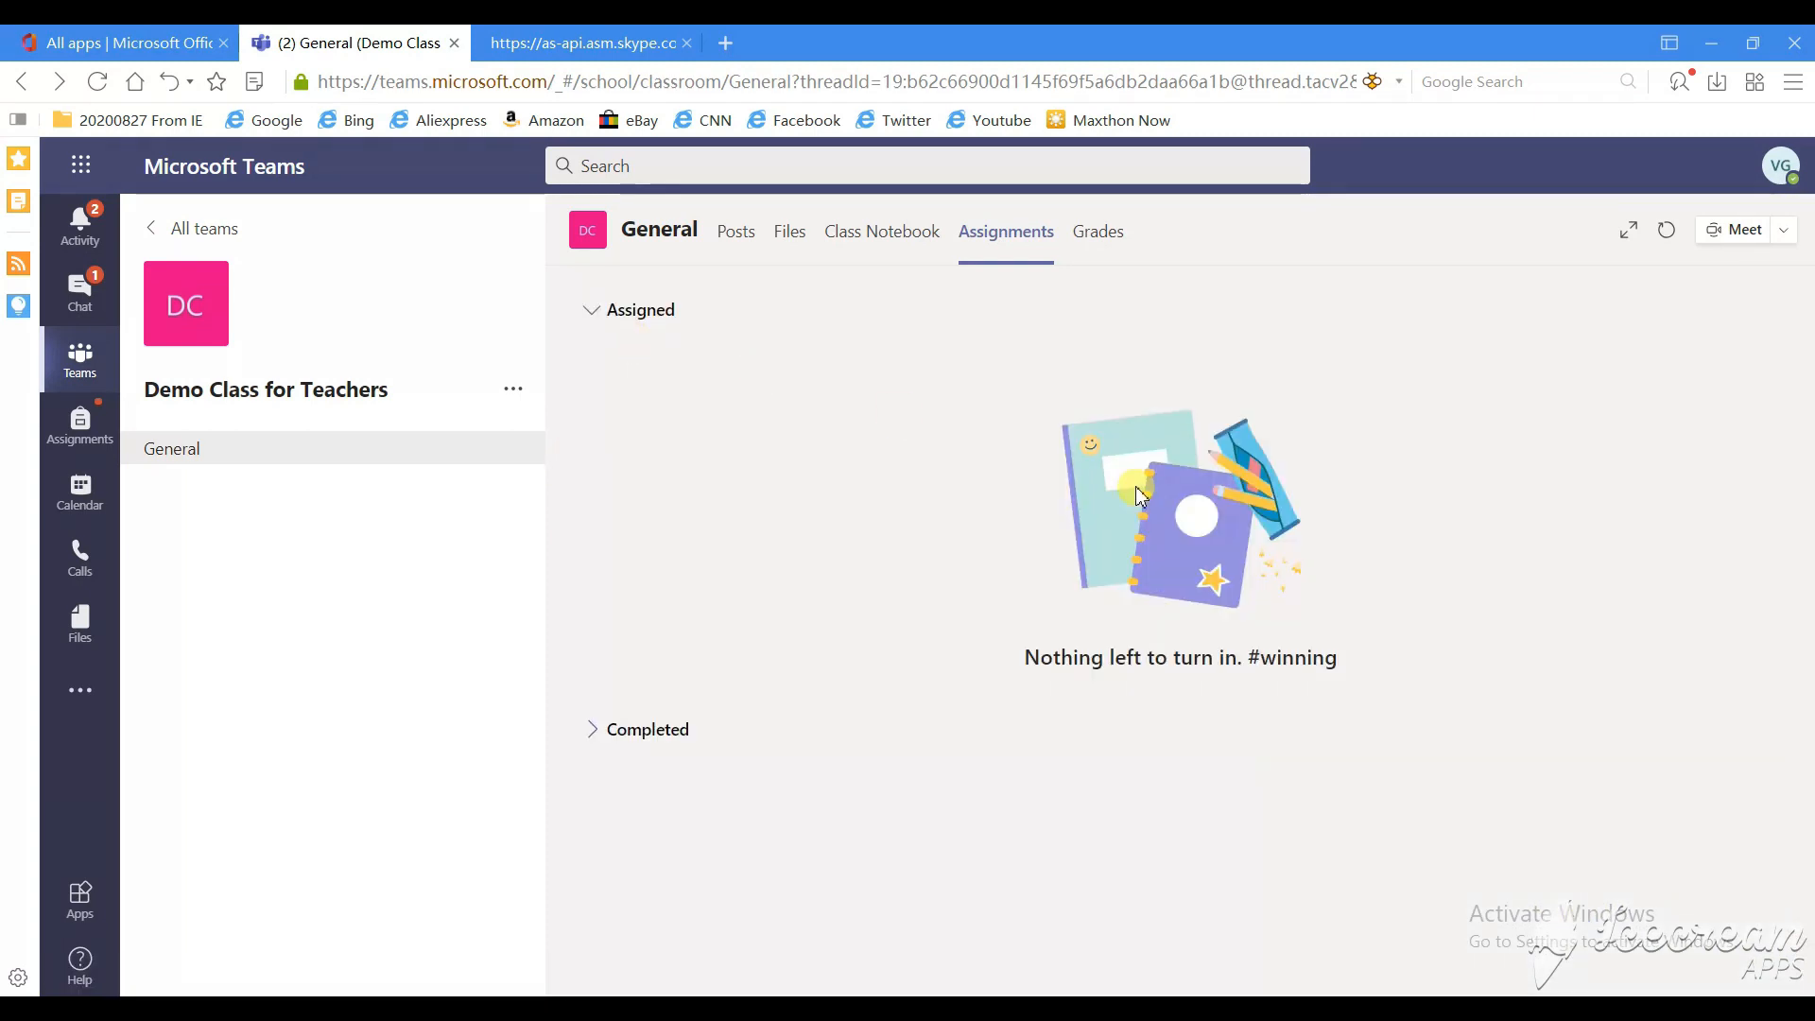
{"action": "left_click", "coordinate": [232, 454]}
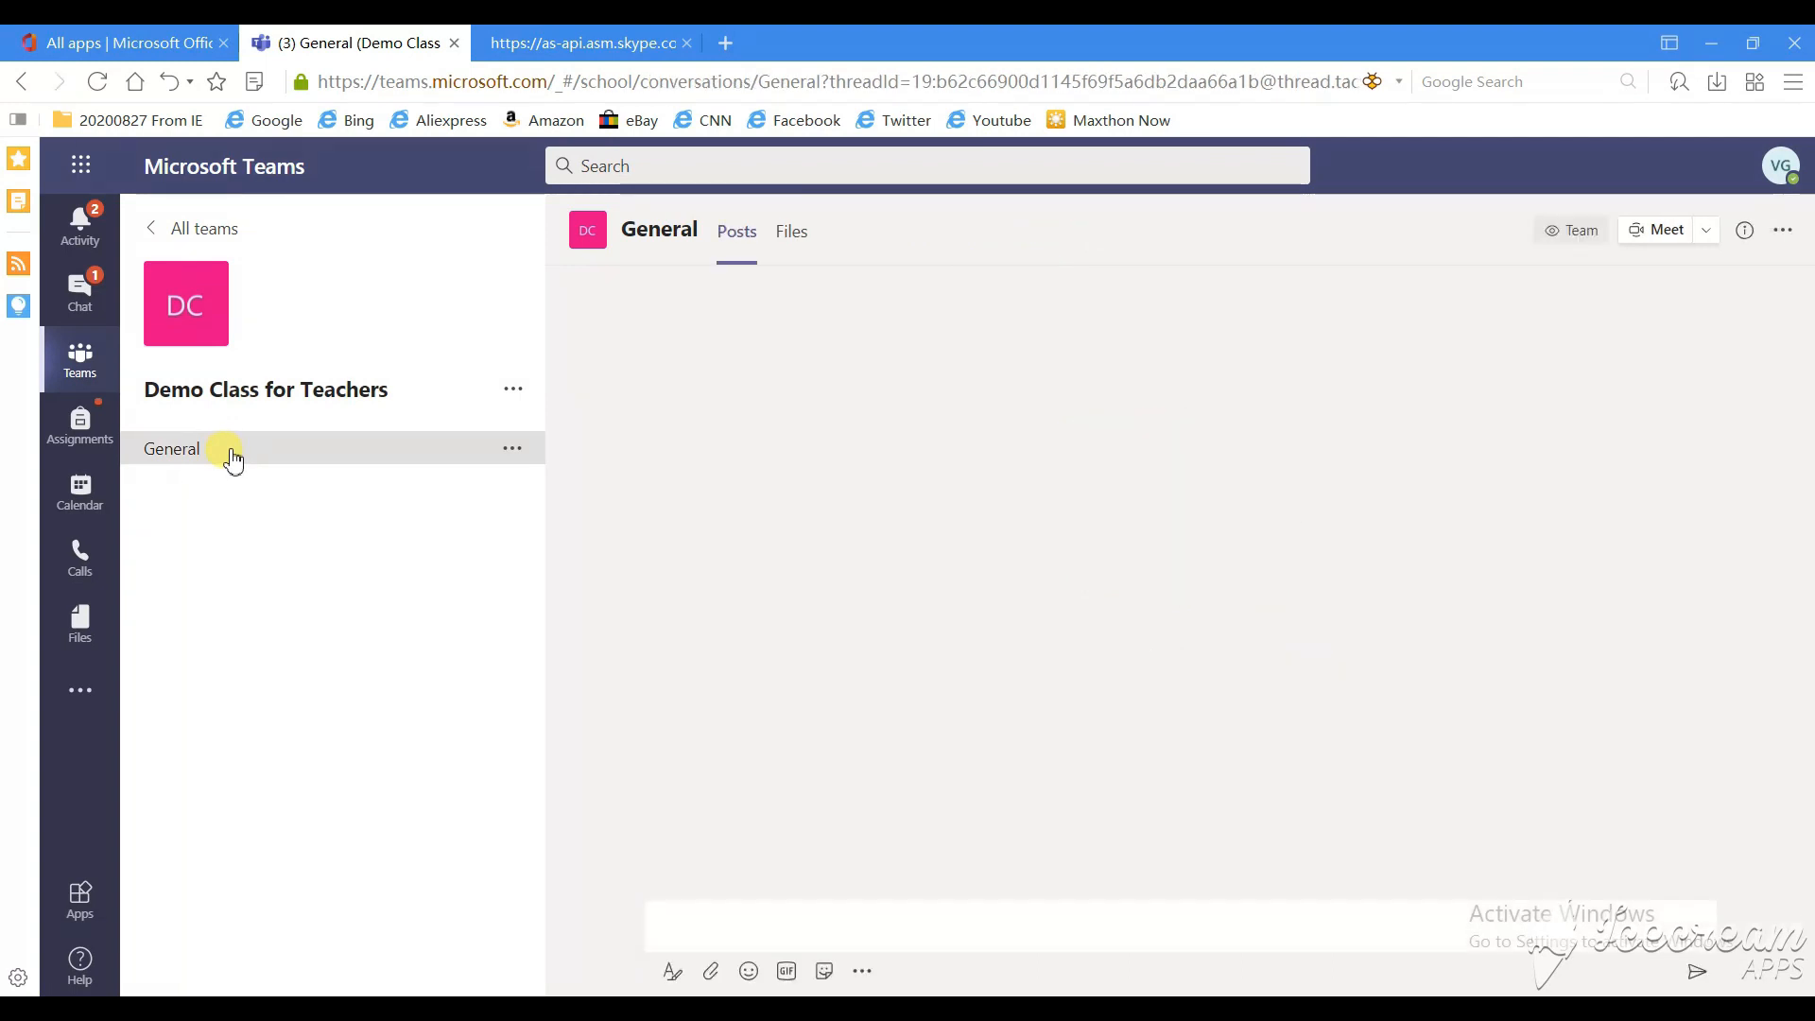
{"action": "left_click", "coordinate": [1002, 232]}
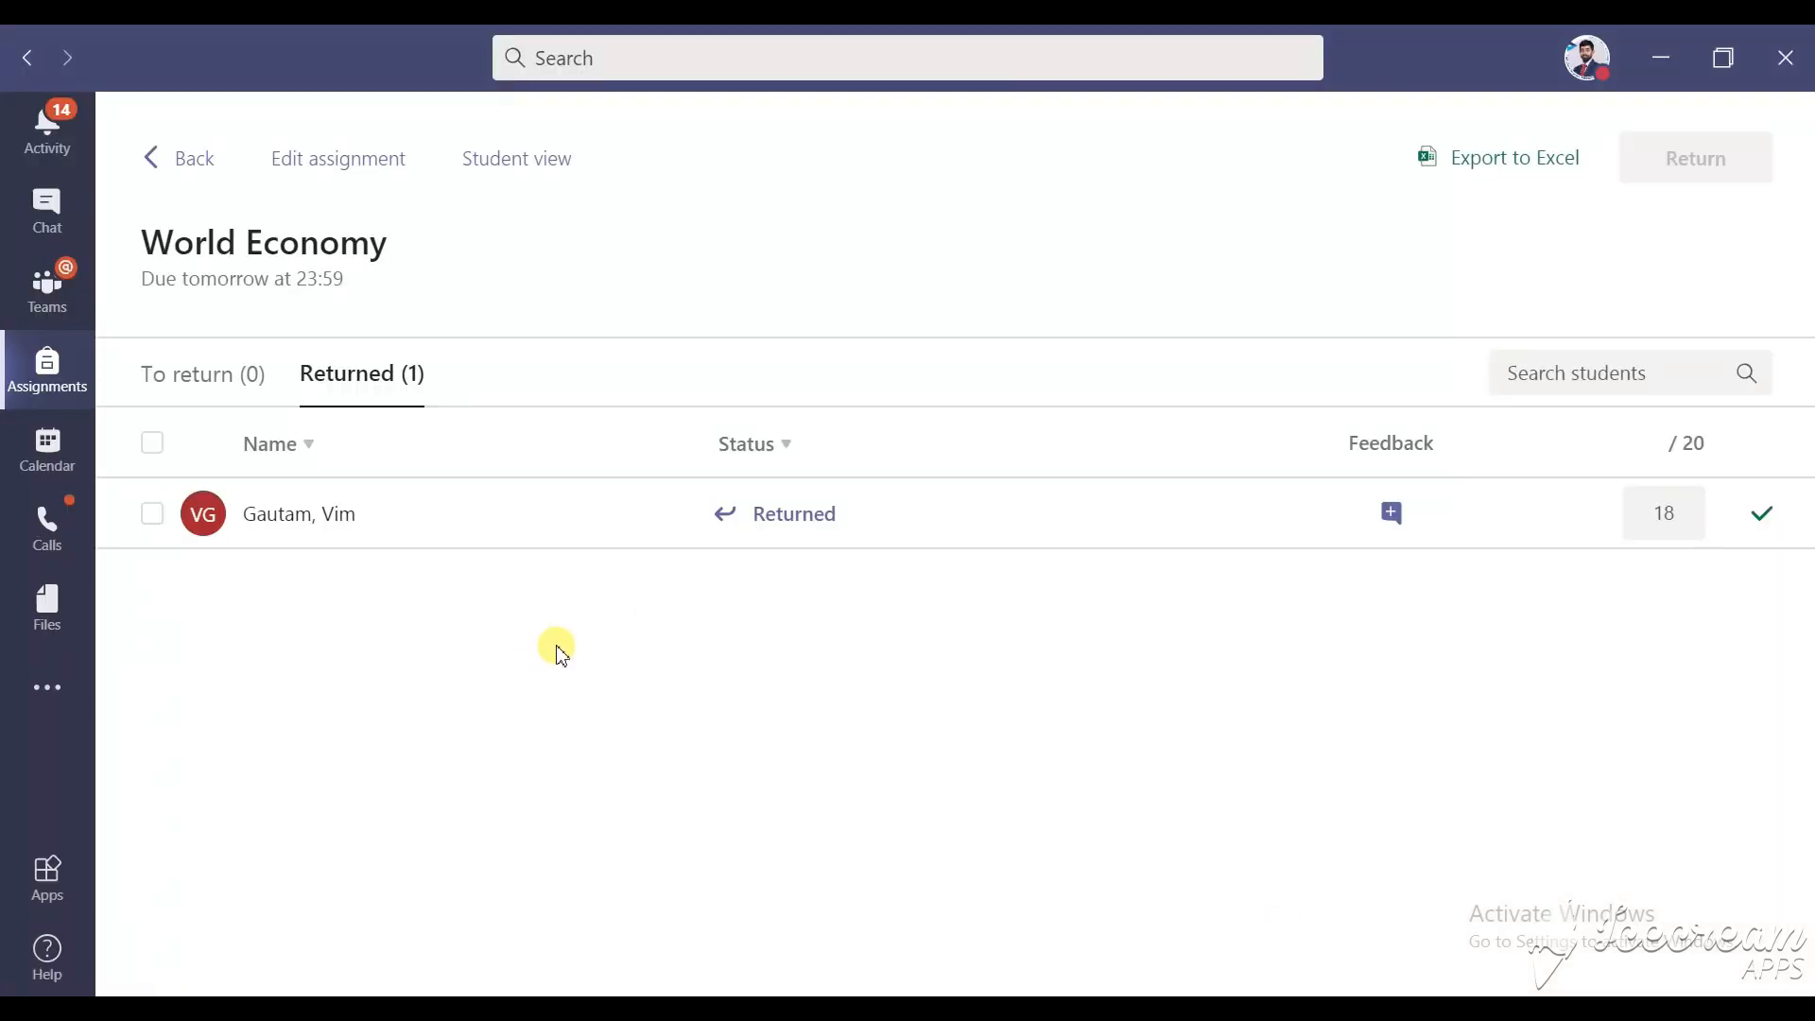
Step: Switch to the teacher's Teams app and export the World Economy marks to Excel
{"action": "left_click", "coordinate": [1503, 166]}
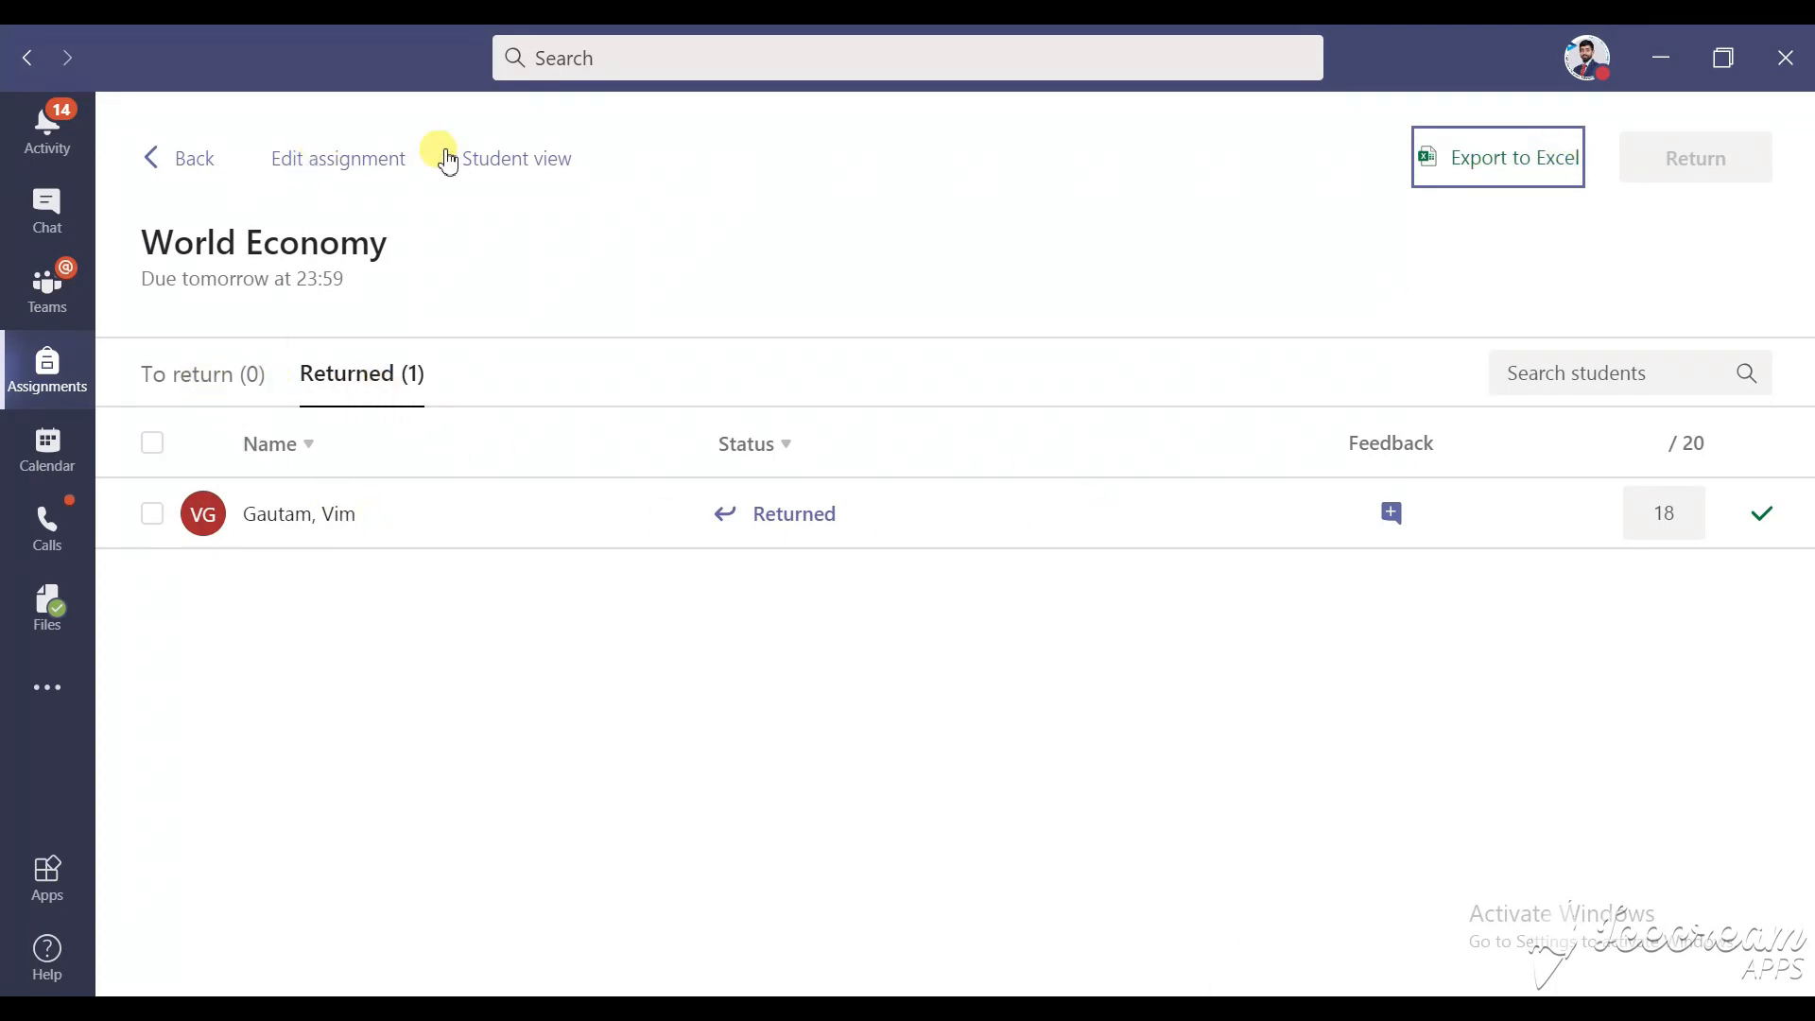
Step: Look at the World Economy assignment's student view and edit form without changing anything, and return to the class's assignment list
{"action": "left_click", "coordinate": [518, 168]}
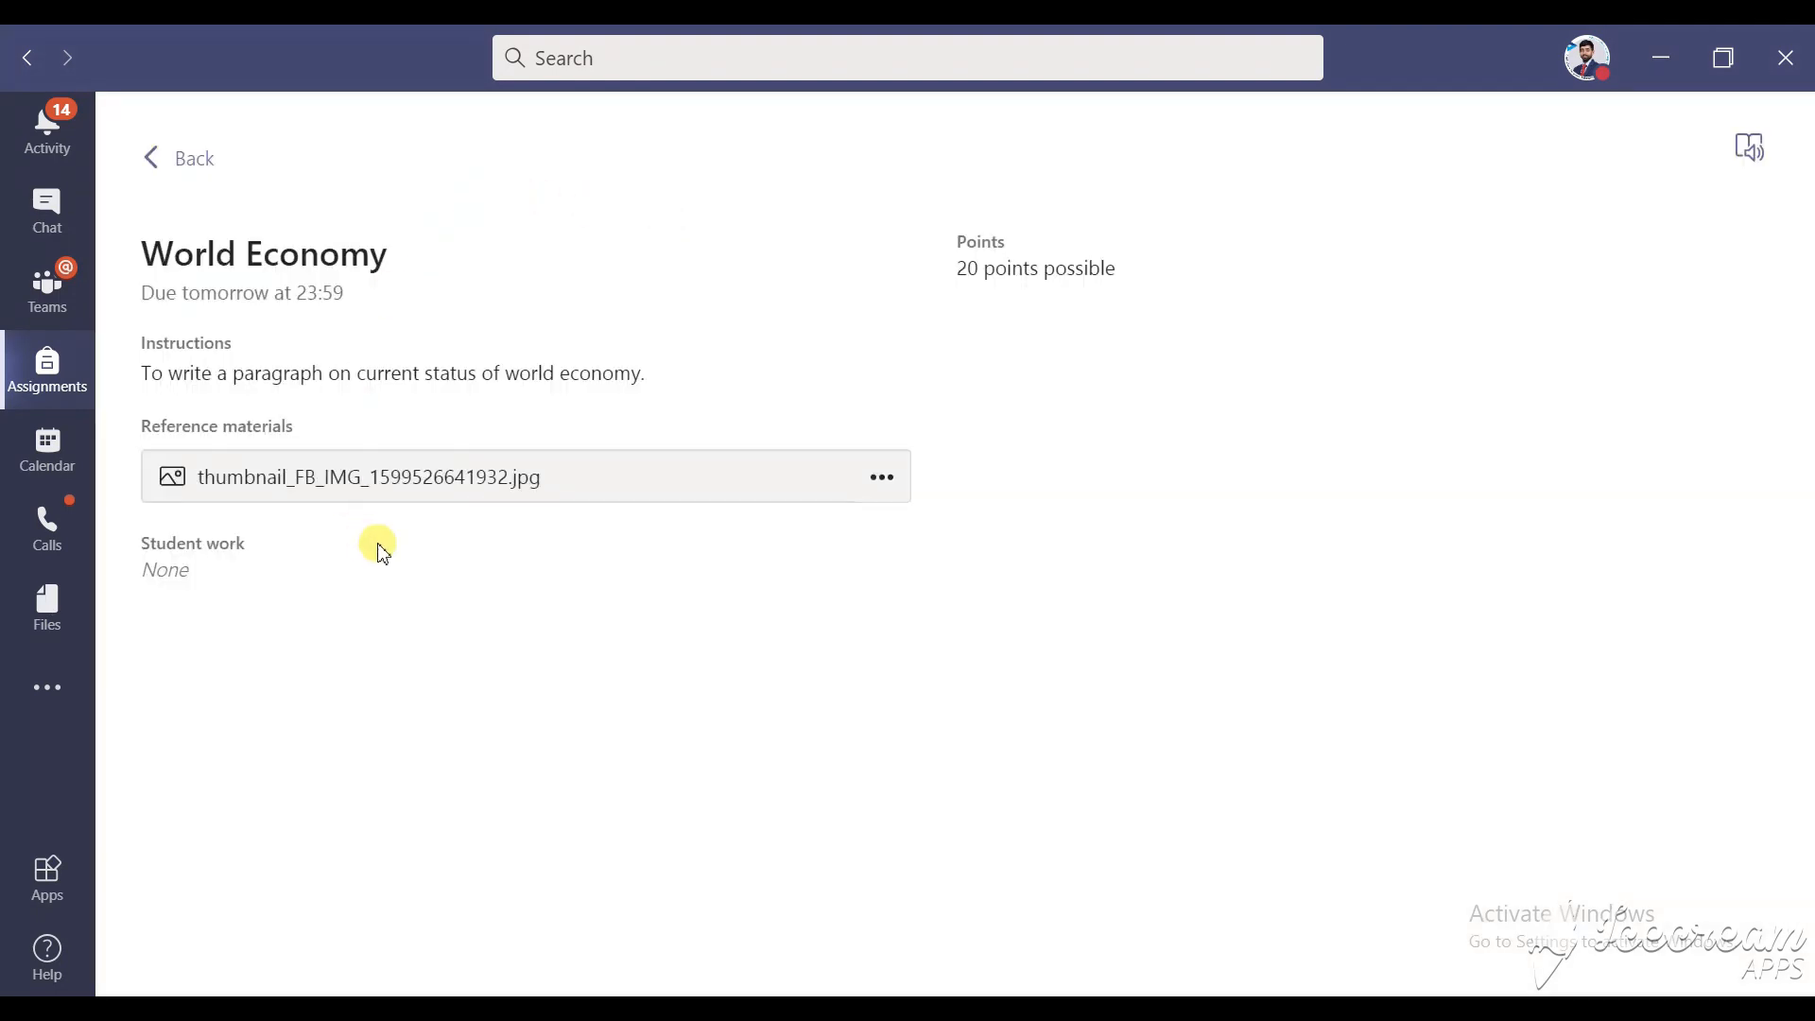
{"action": "left_click", "coordinate": [192, 161]}
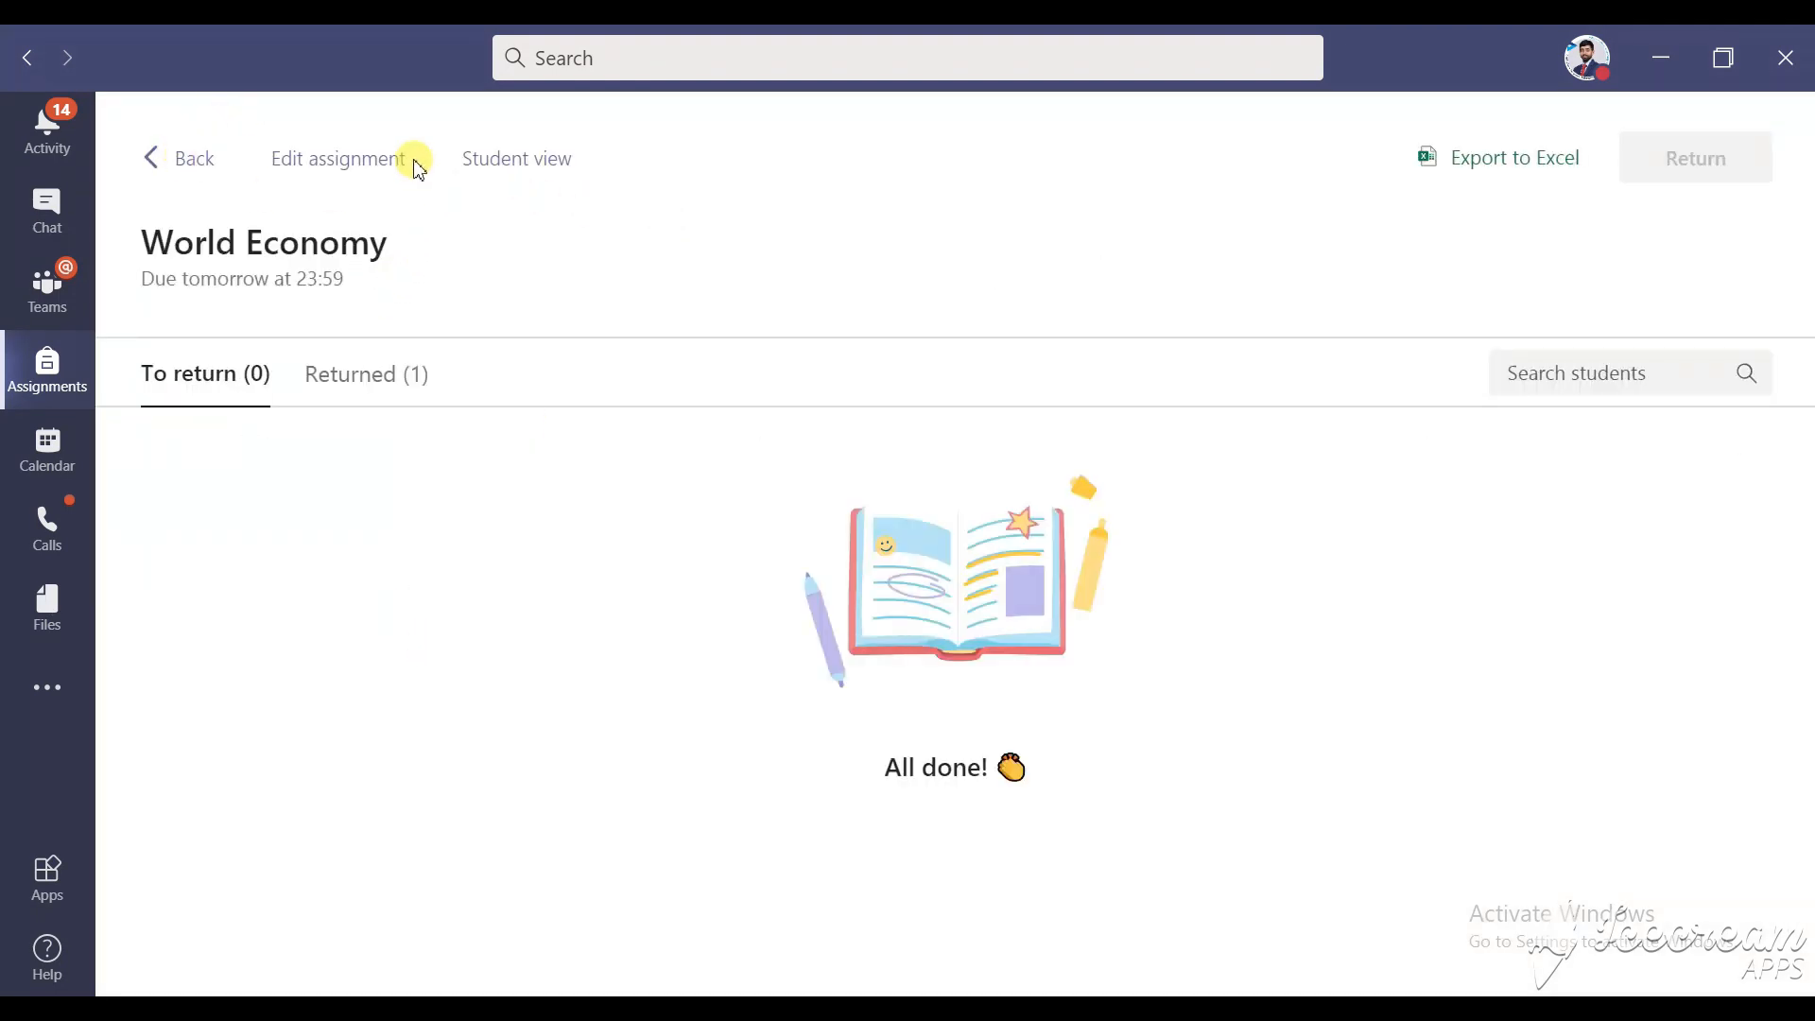
{"action": "left_click", "coordinate": [343, 161]}
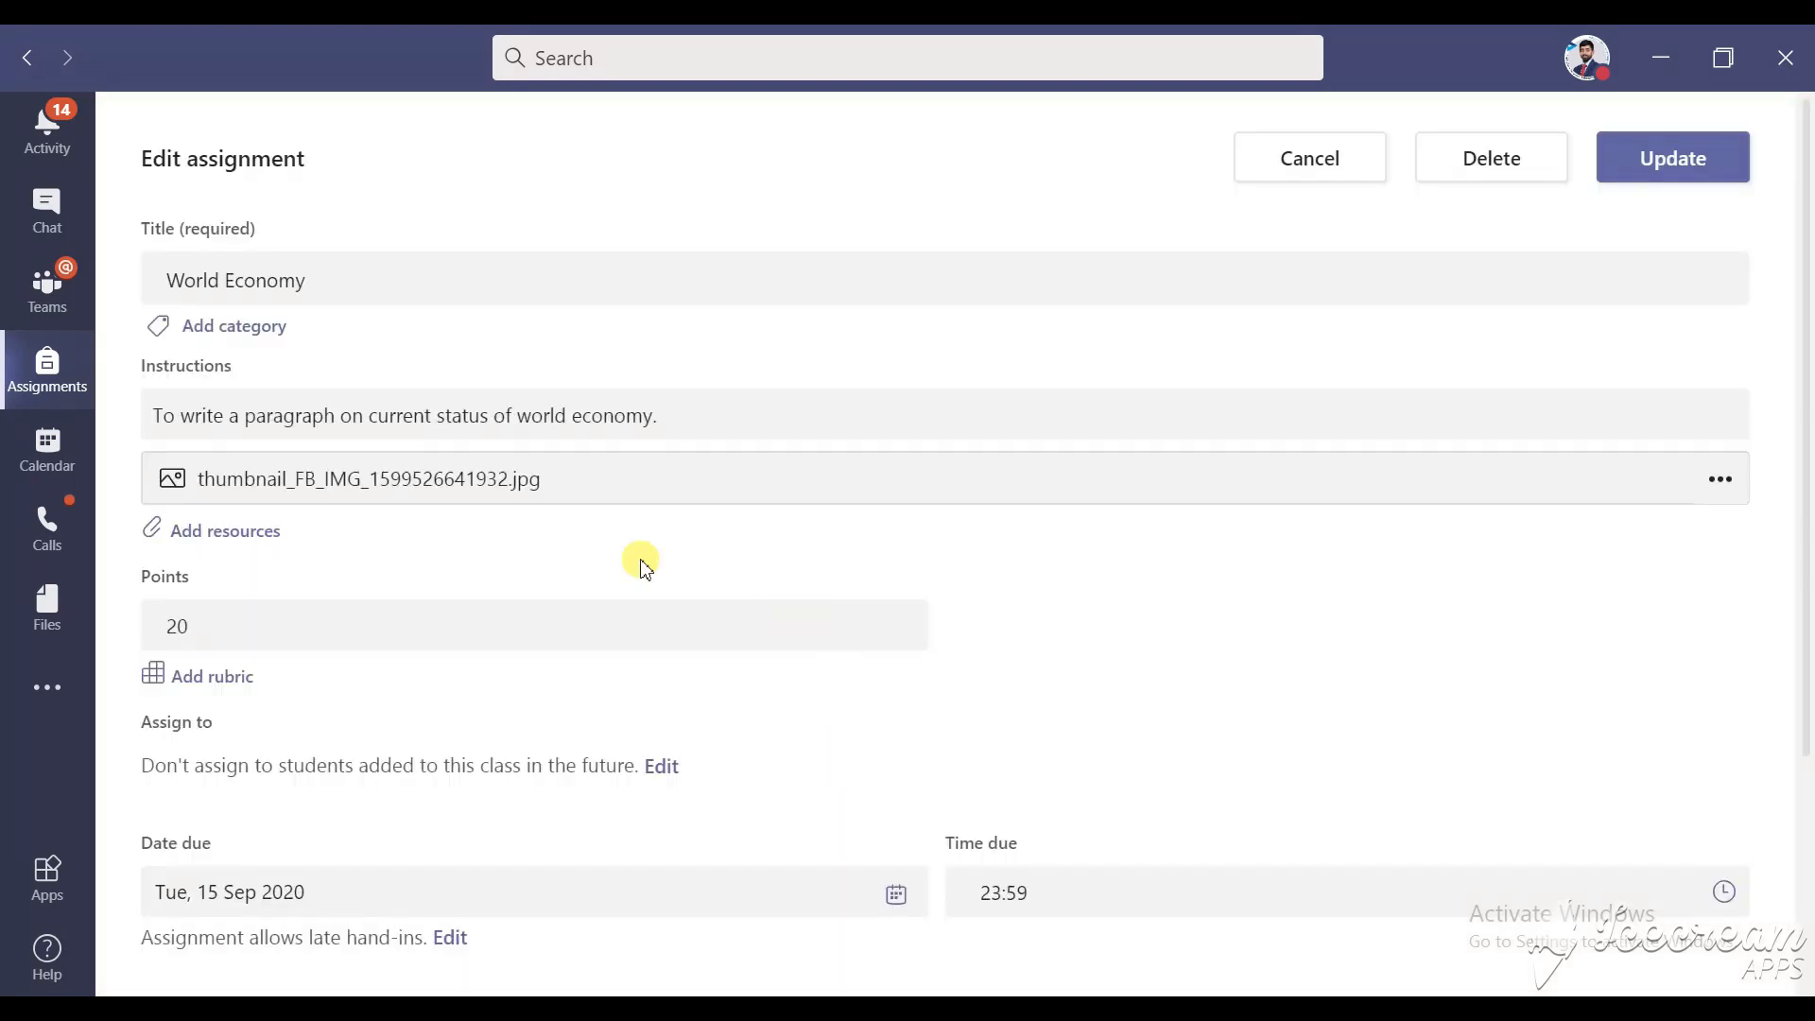
{"action": "left_click", "coordinate": [1314, 170]}
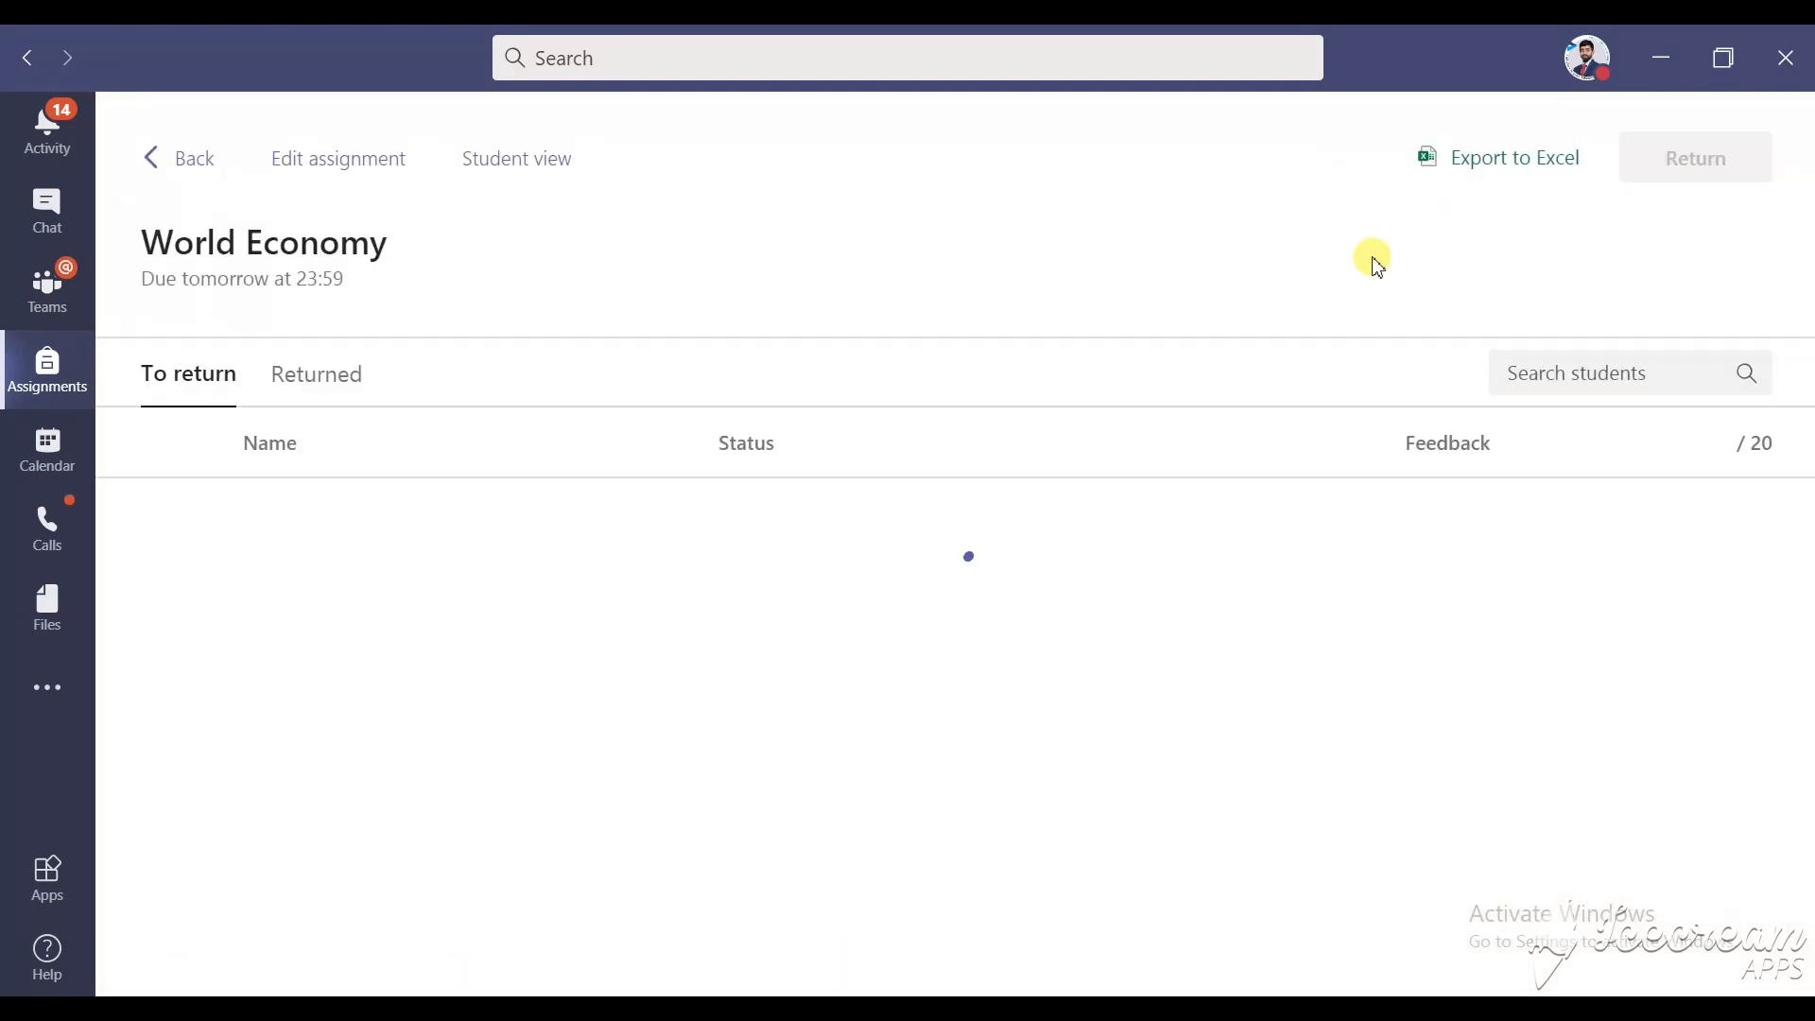
{"action": "left_click", "coordinate": [180, 163]}
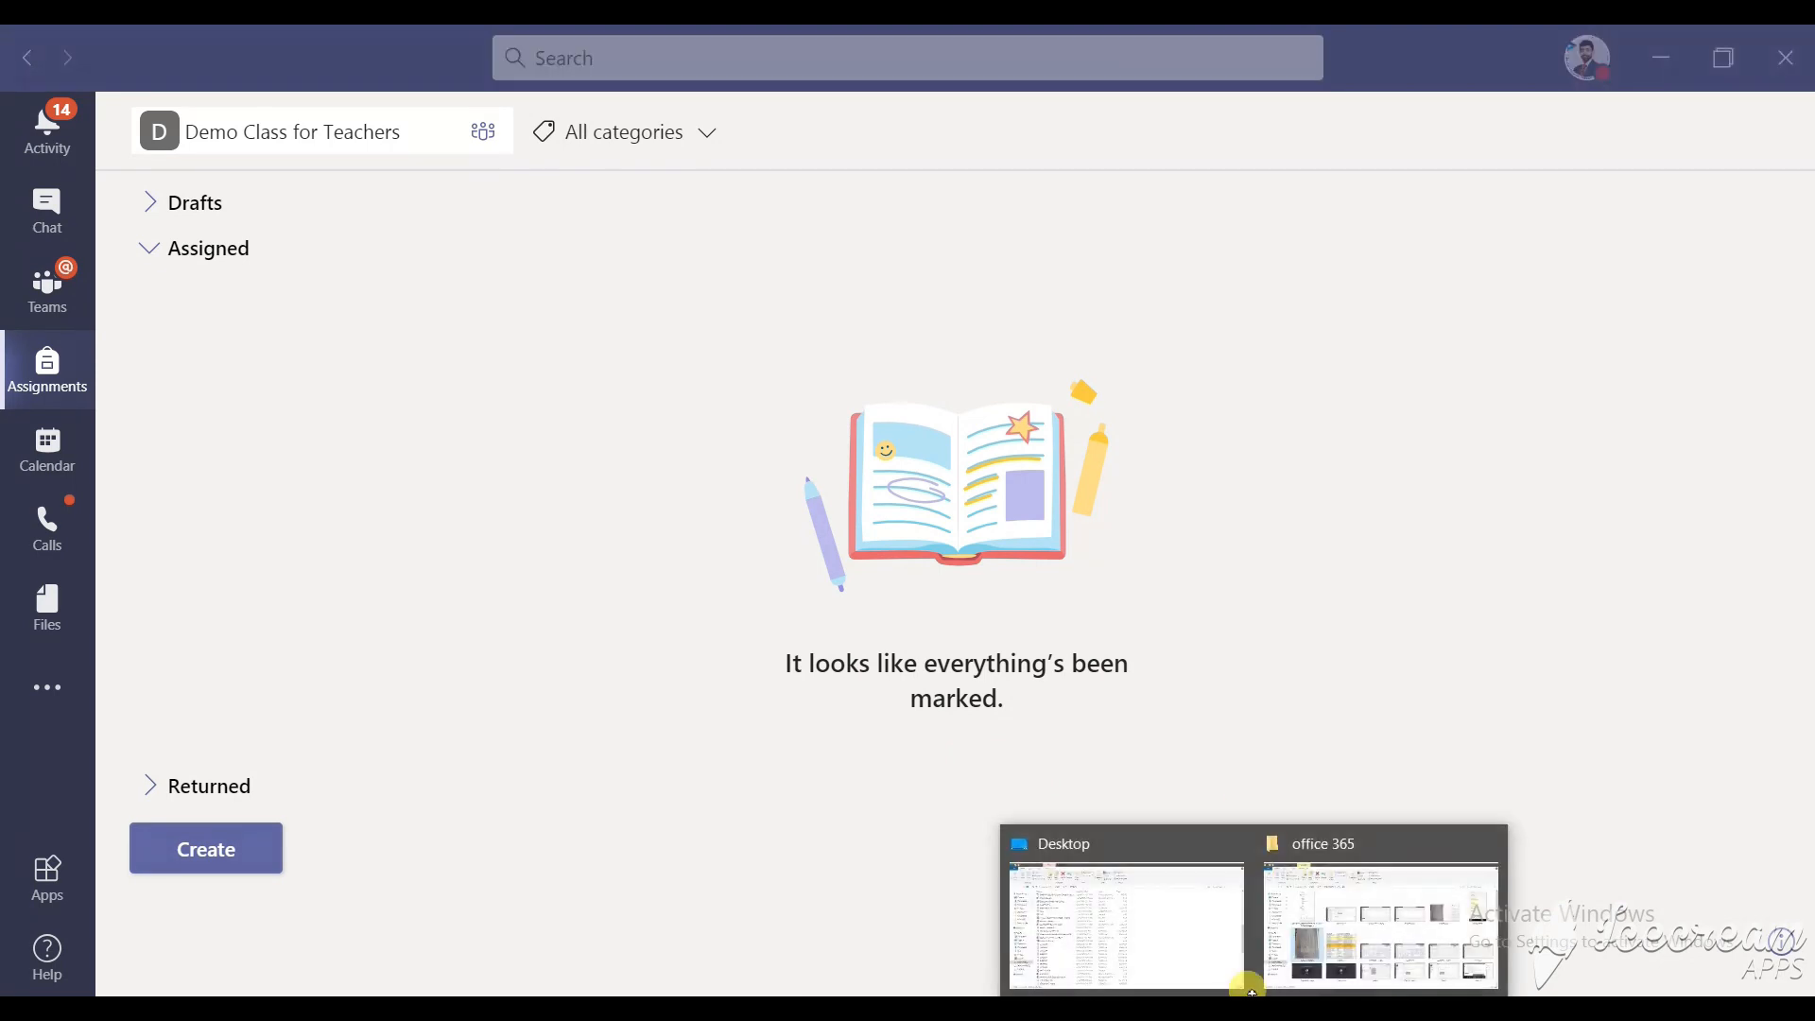
Step: Open the exported "Demo Class for Teachers marks - 14-09-2020, 05-55" file from the Downloads folder in a maximized Excel window
{"action": "left_click", "coordinate": [1311, 898]}
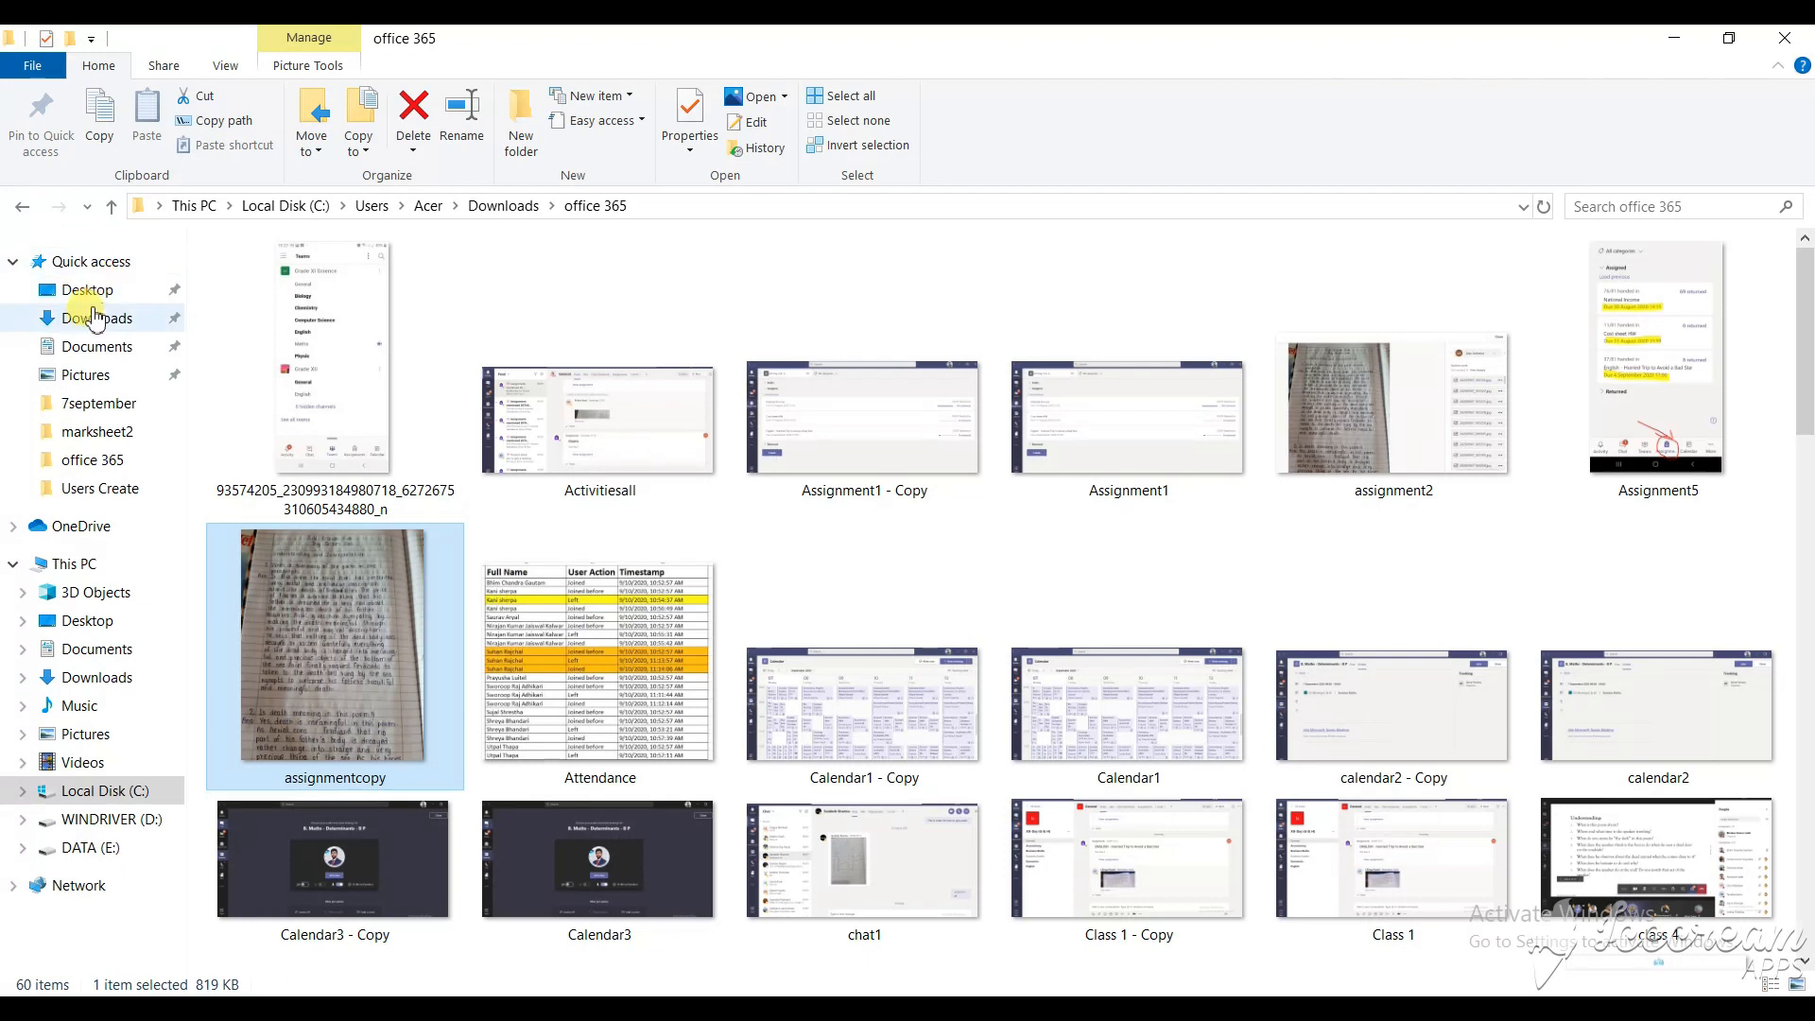
{"action": "left_click", "coordinate": [97, 317]}
{"action": "left_click", "coordinate": [355, 393]}
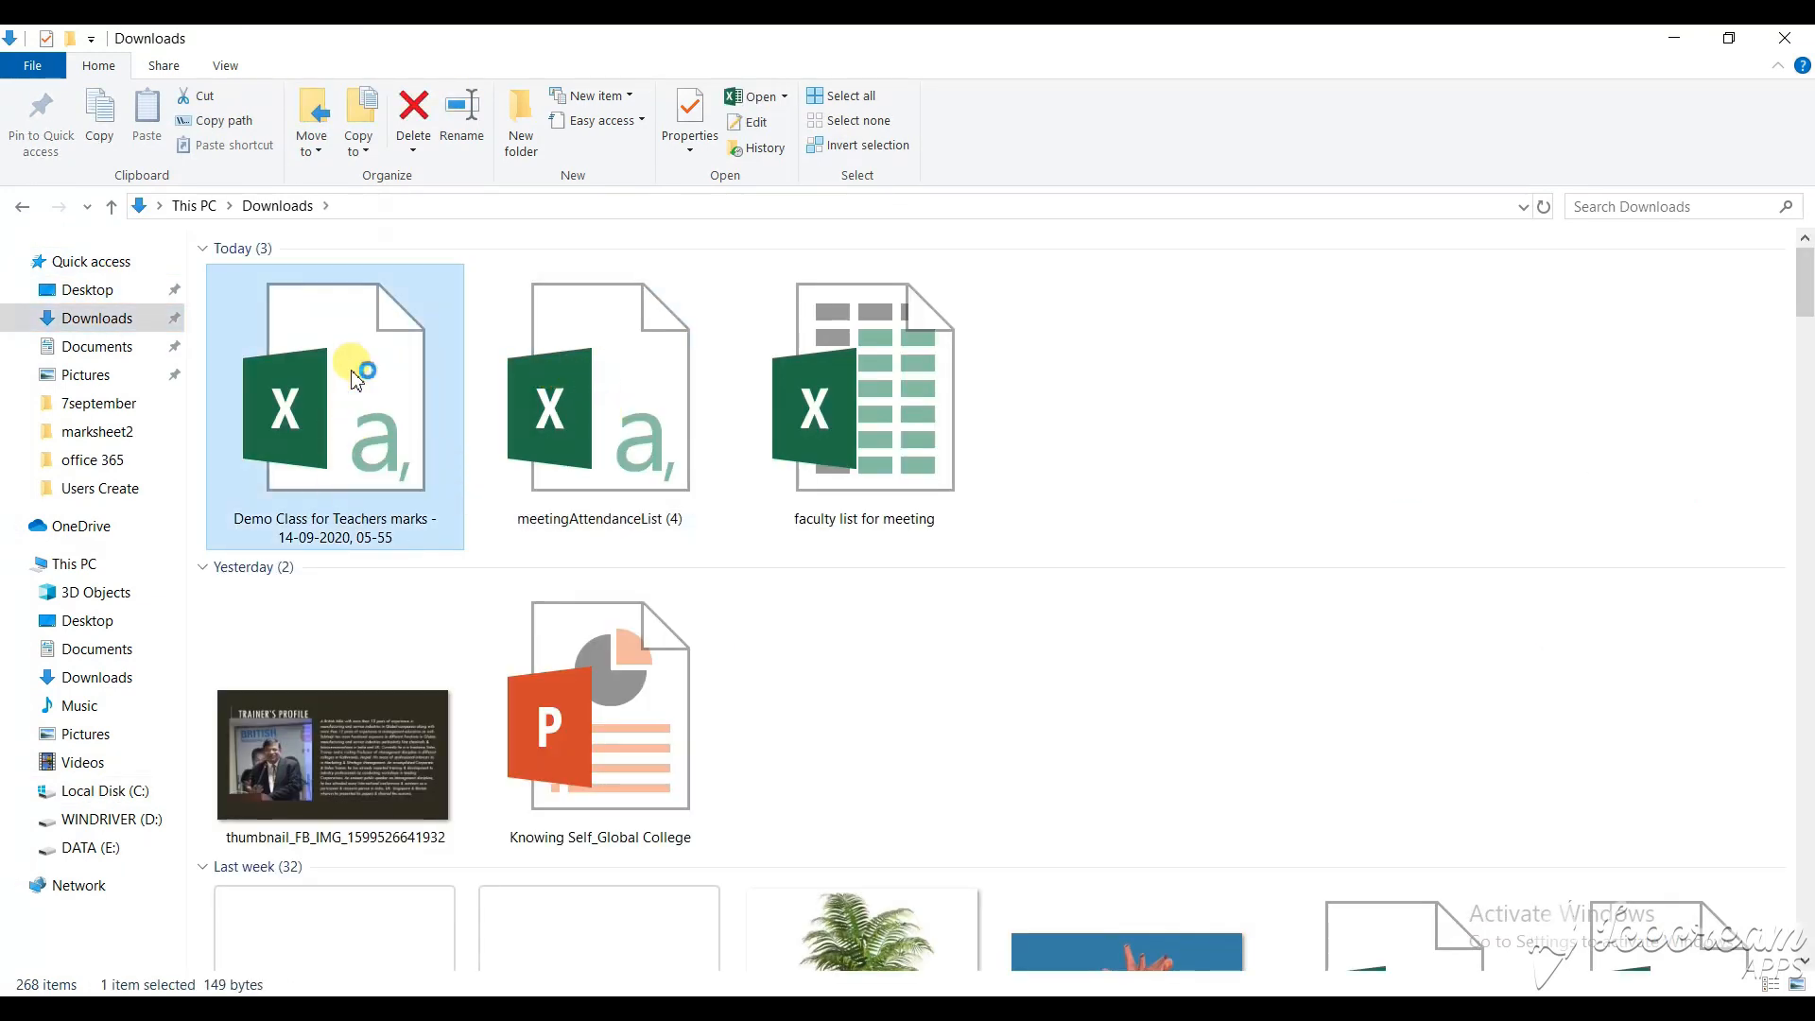
{"action": "double_click", "coordinate": [354, 378]}
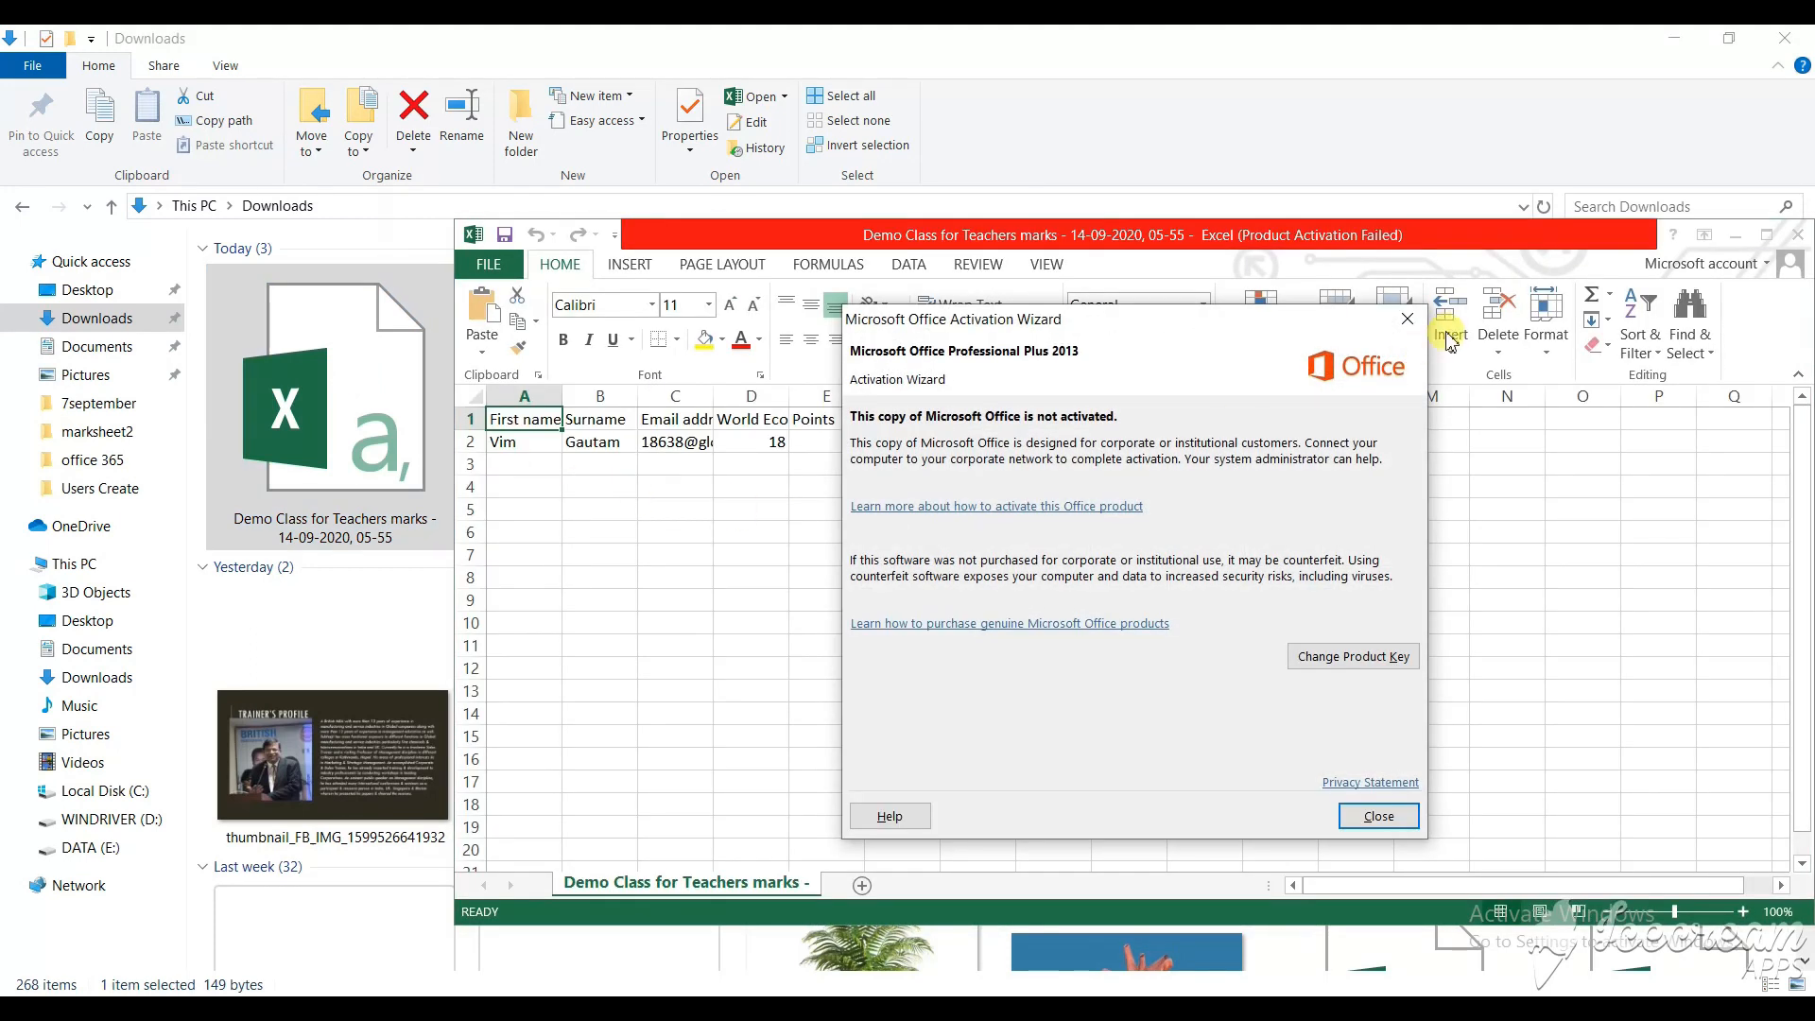
{"action": "left_click", "coordinate": [1406, 320]}
{"action": "left_click", "coordinate": [1052, 510]}
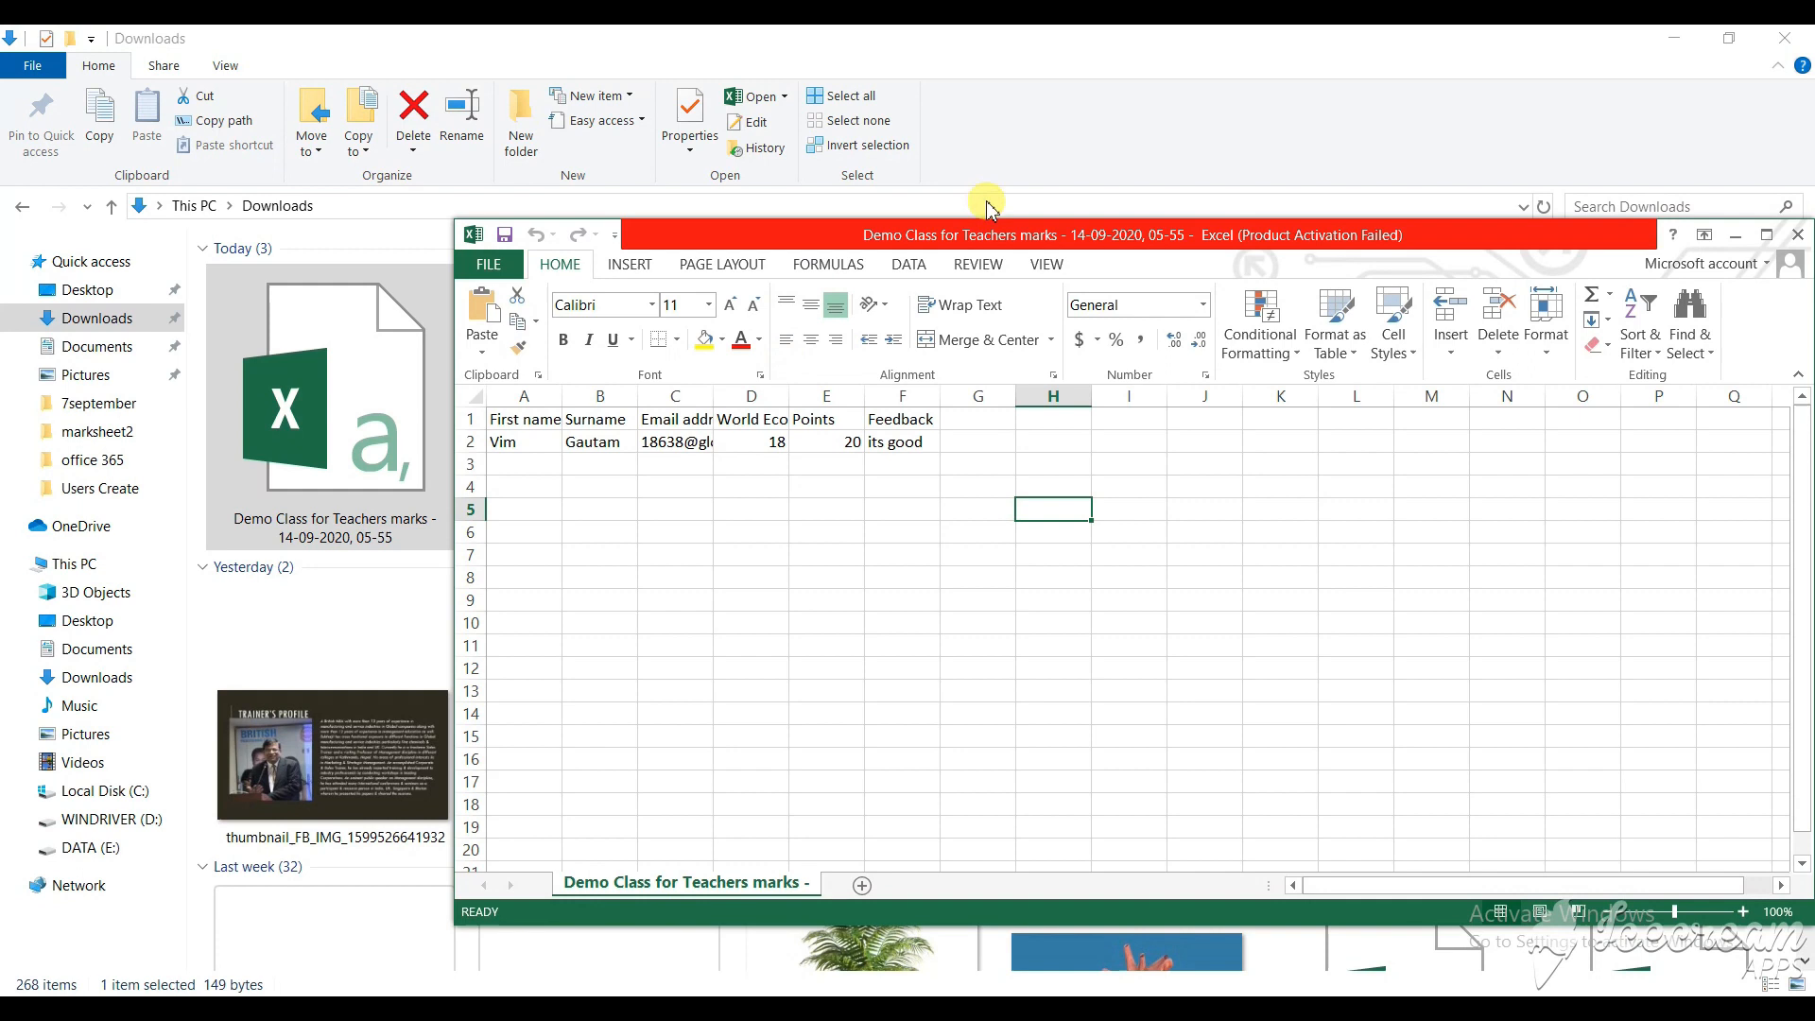
{"action": "left_click", "coordinate": [1766, 235]}
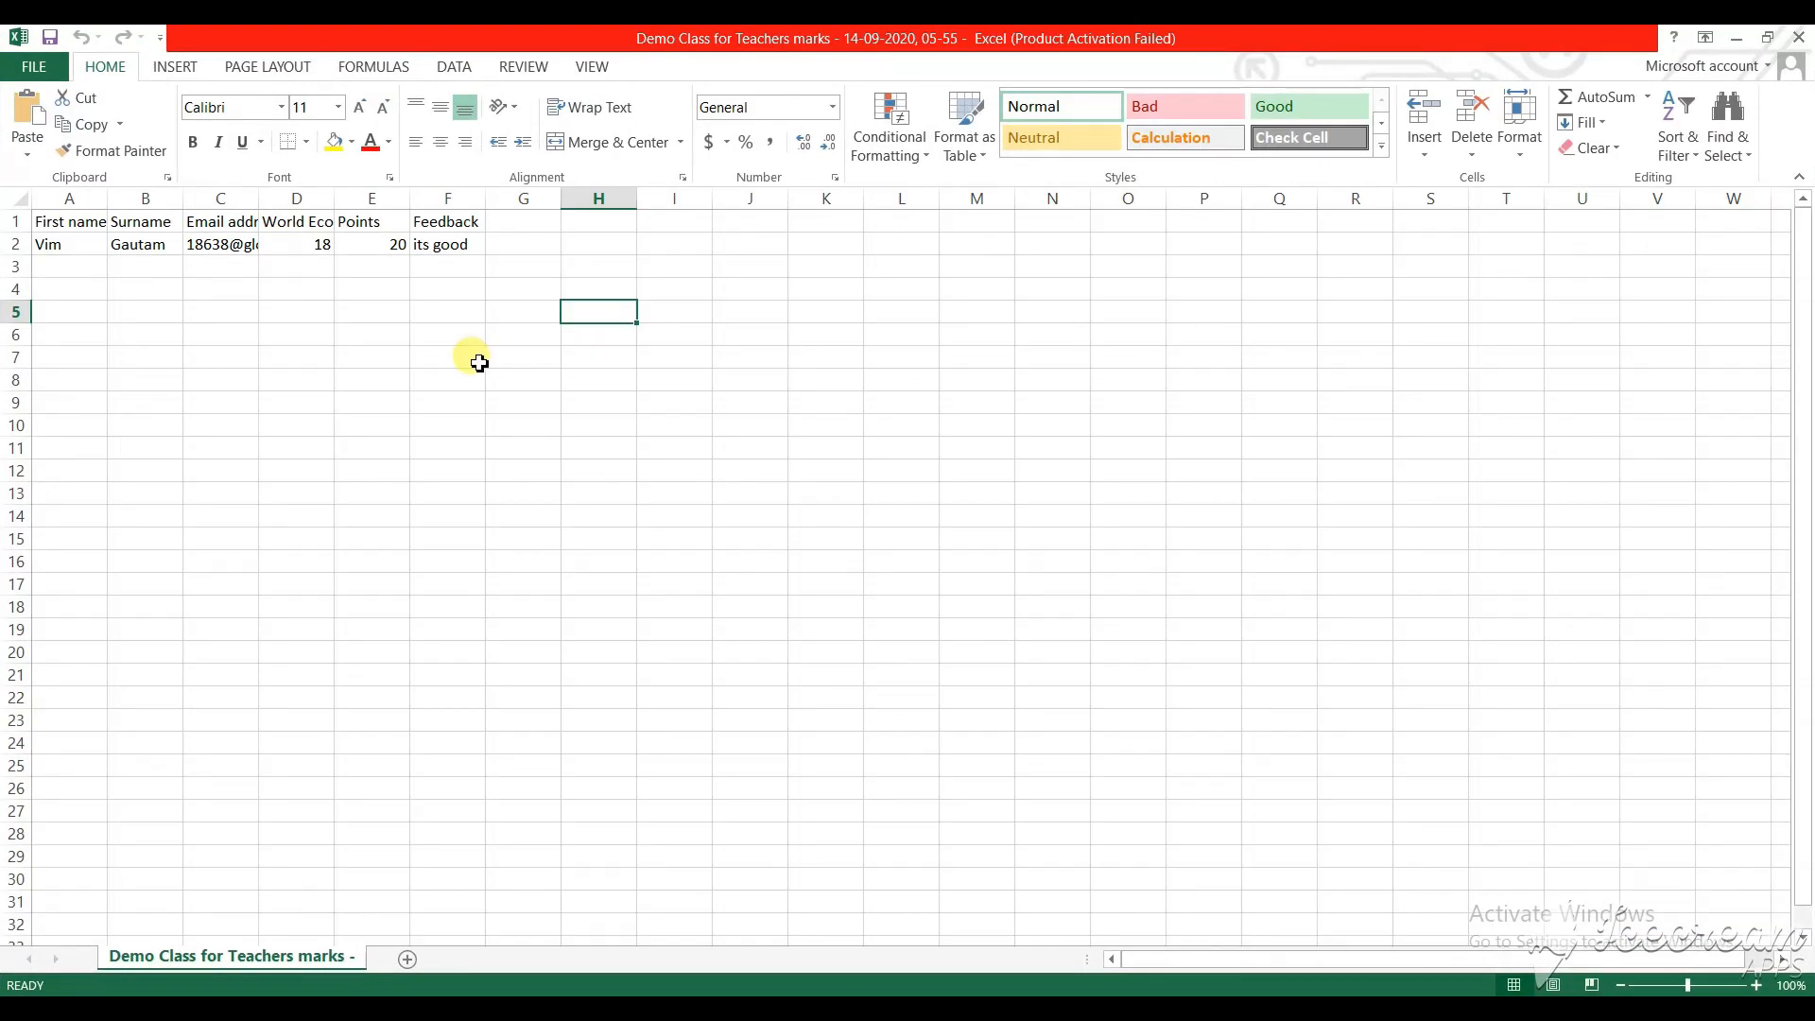
Step: Widen the World Economy, Feedback and Email address columns to read the exported marks and feedback in full
{"action": "double_click", "coordinate": [337, 204]}
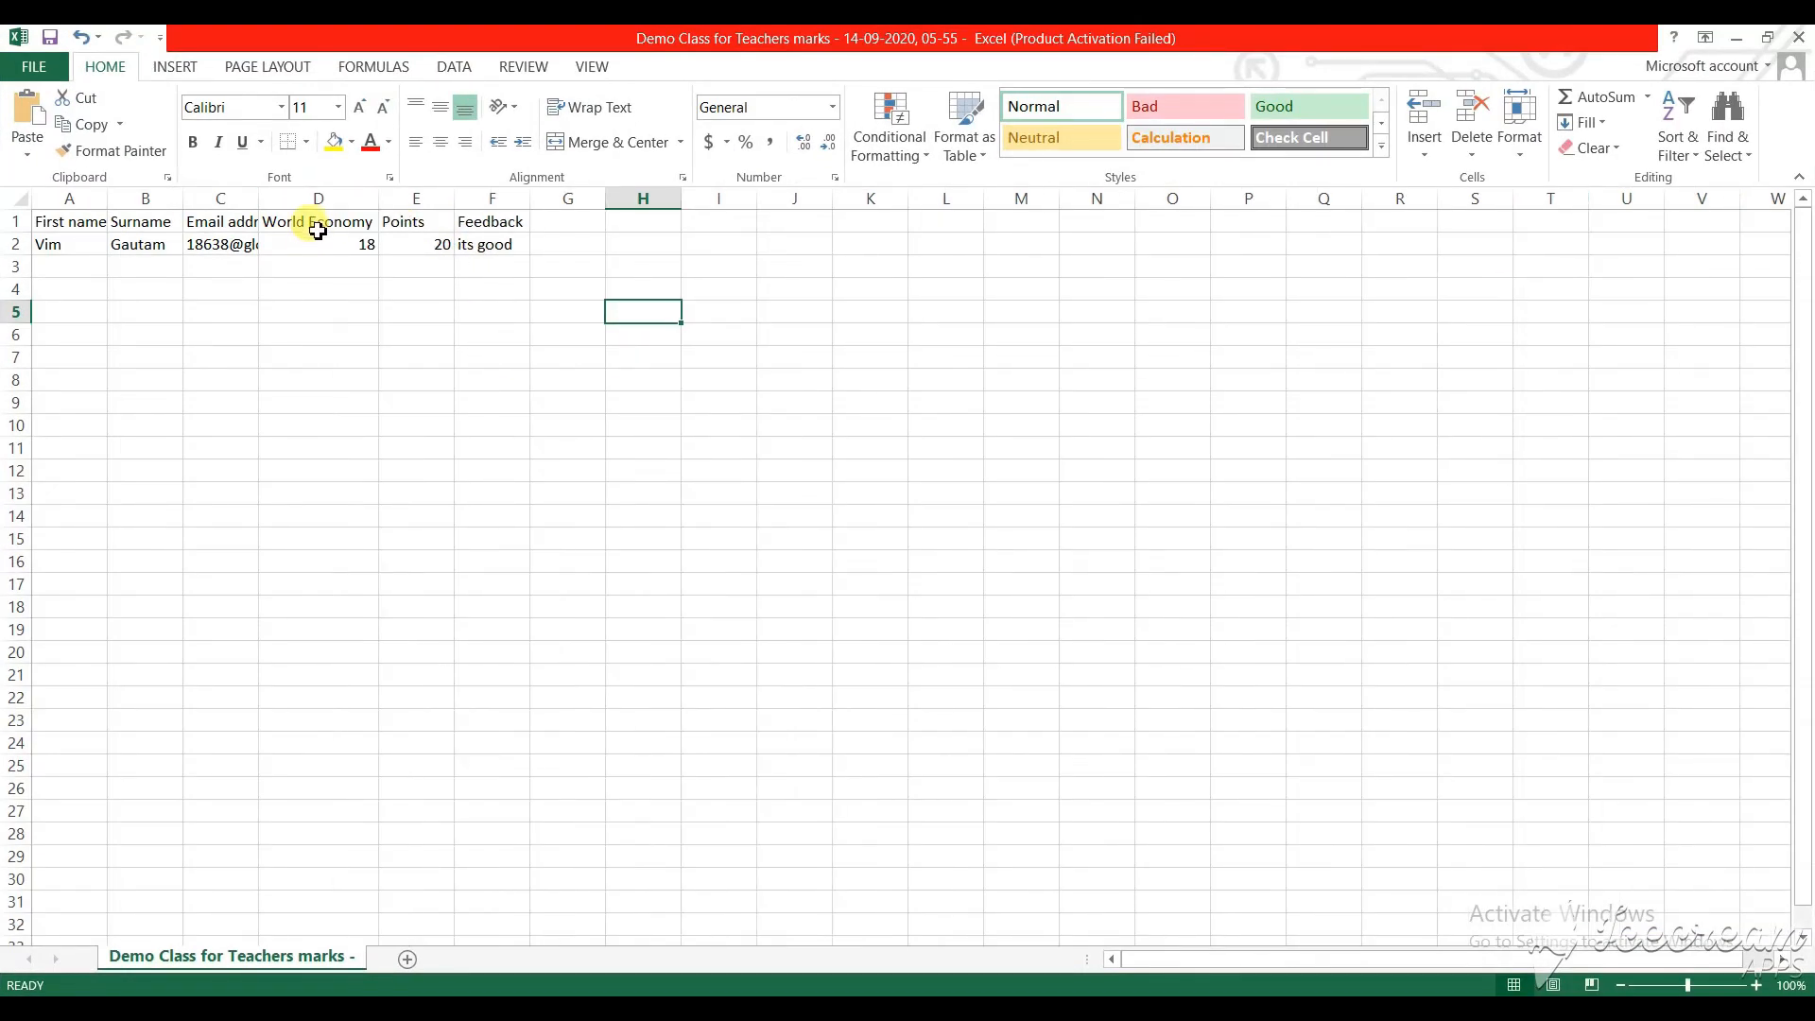
{"action": "left_click", "coordinate": [326, 223]}
{"action": "left_click", "coordinate": [356, 244]}
{"action": "left_click", "coordinate": [404, 246]}
{"action": "left_click", "coordinate": [509, 242]}
{"action": "double_click", "coordinate": [534, 198]}
{"action": "left_click_drag", "start_coordinate": [523, 199], "coordinate": [551, 199]}
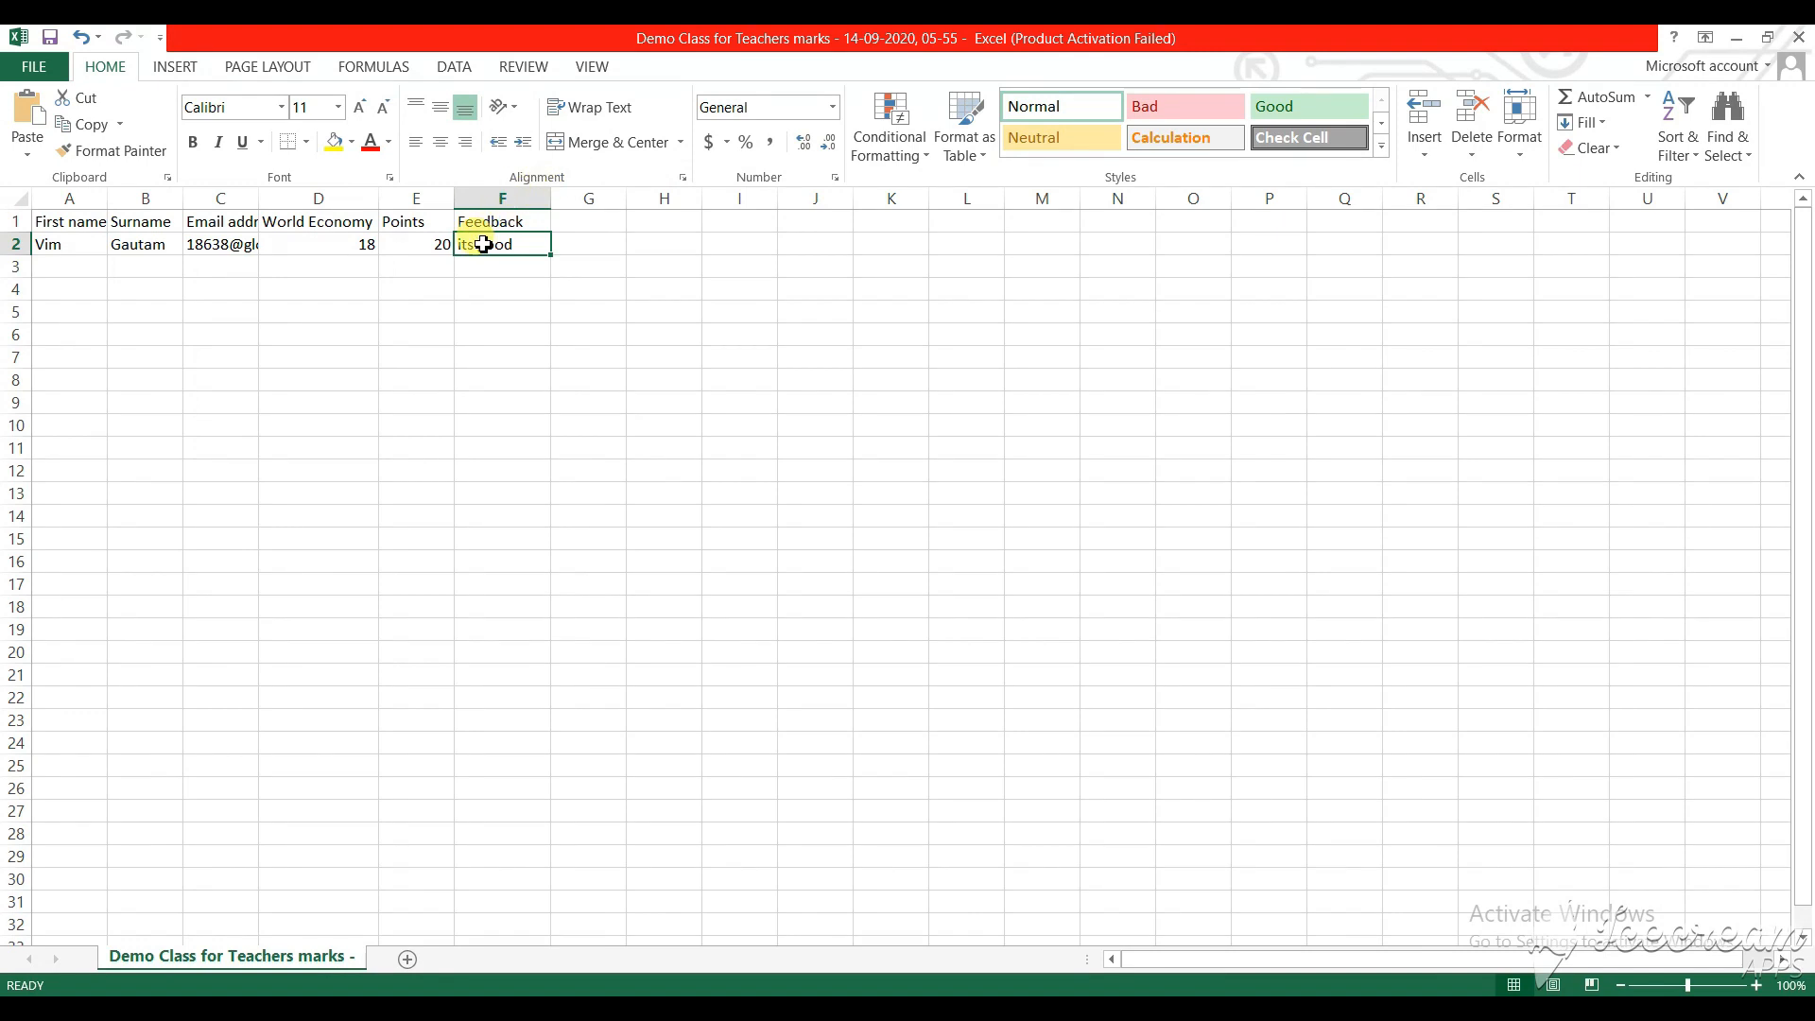
{"action": "double_click", "coordinate": [258, 198]}
{"action": "left_click", "coordinate": [367, 298]}
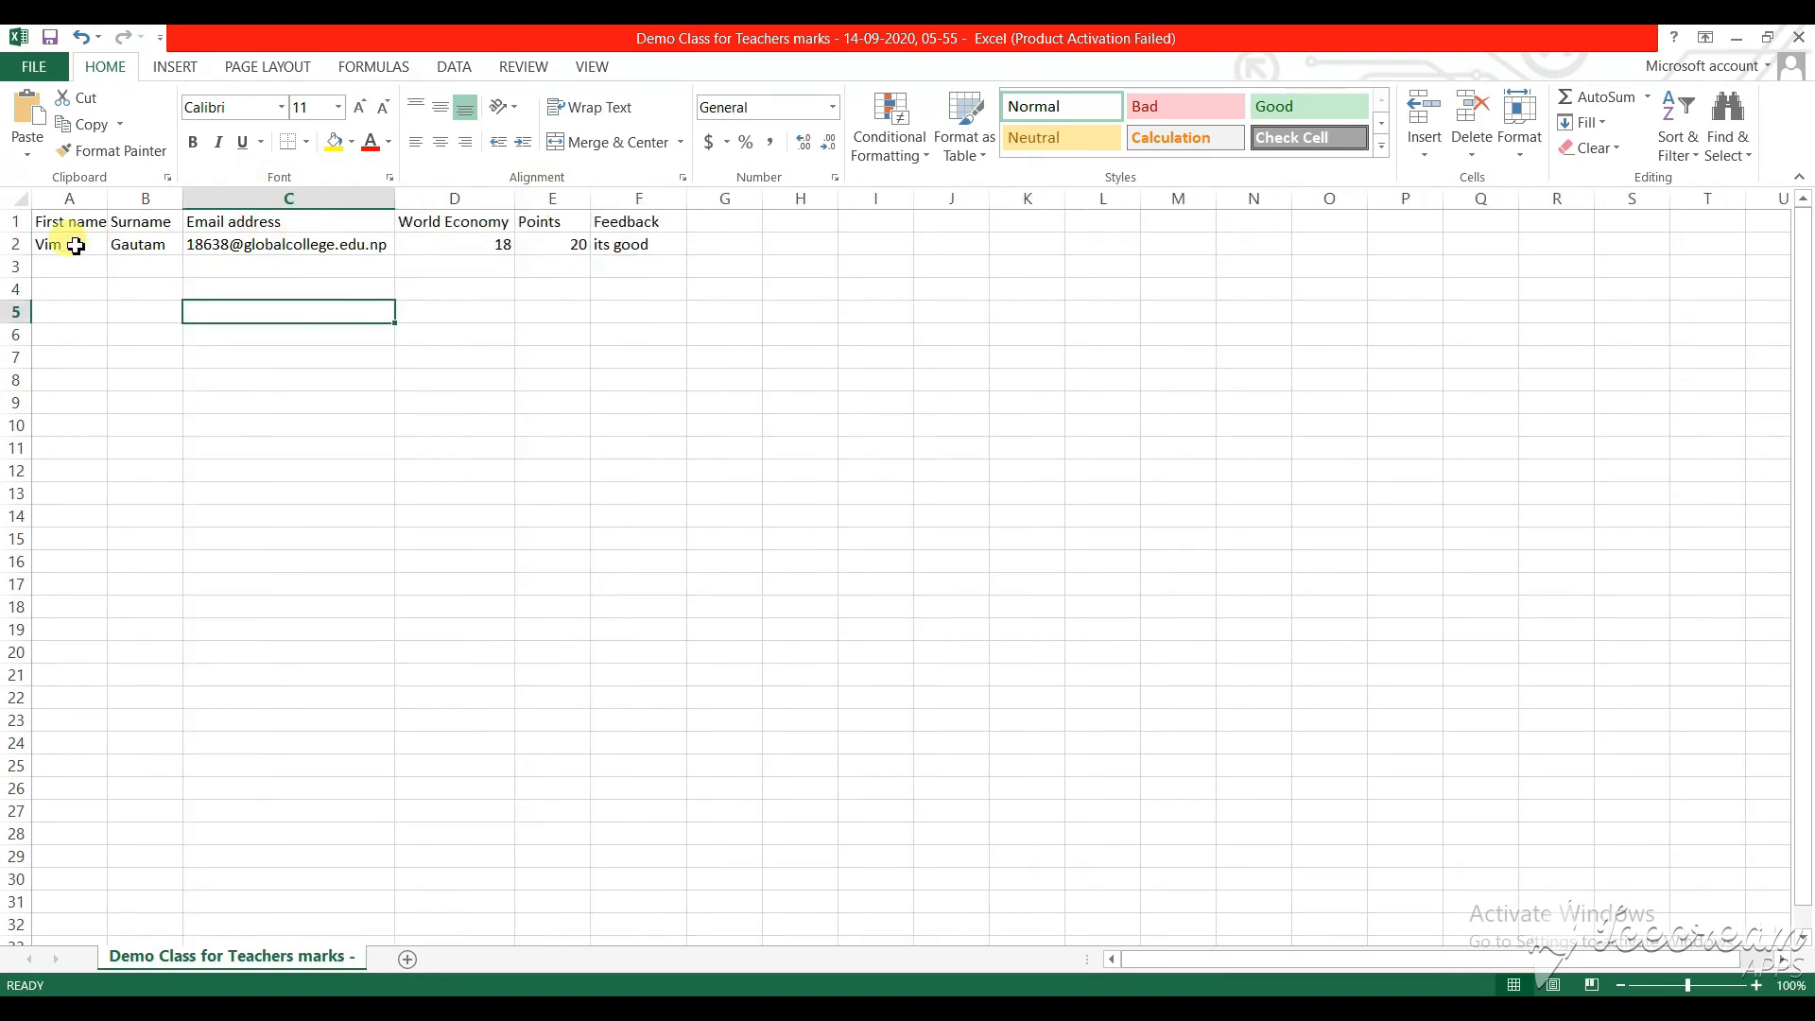
Step: Point out the range that holds the students' marks records and close the marks file without saving
{"action": "left_click_drag", "start_coordinate": [62, 244], "coordinate": [480, 244]}
{"action": "mouse_move", "coordinate": [69, 223]}
{"action": "left_mouse_down"}
{"action": "mouse_move", "coordinate": [681, 283]}
{"action": "mouse_move", "coordinate": [637, 905]}
{"action": "left_mouse_up"}
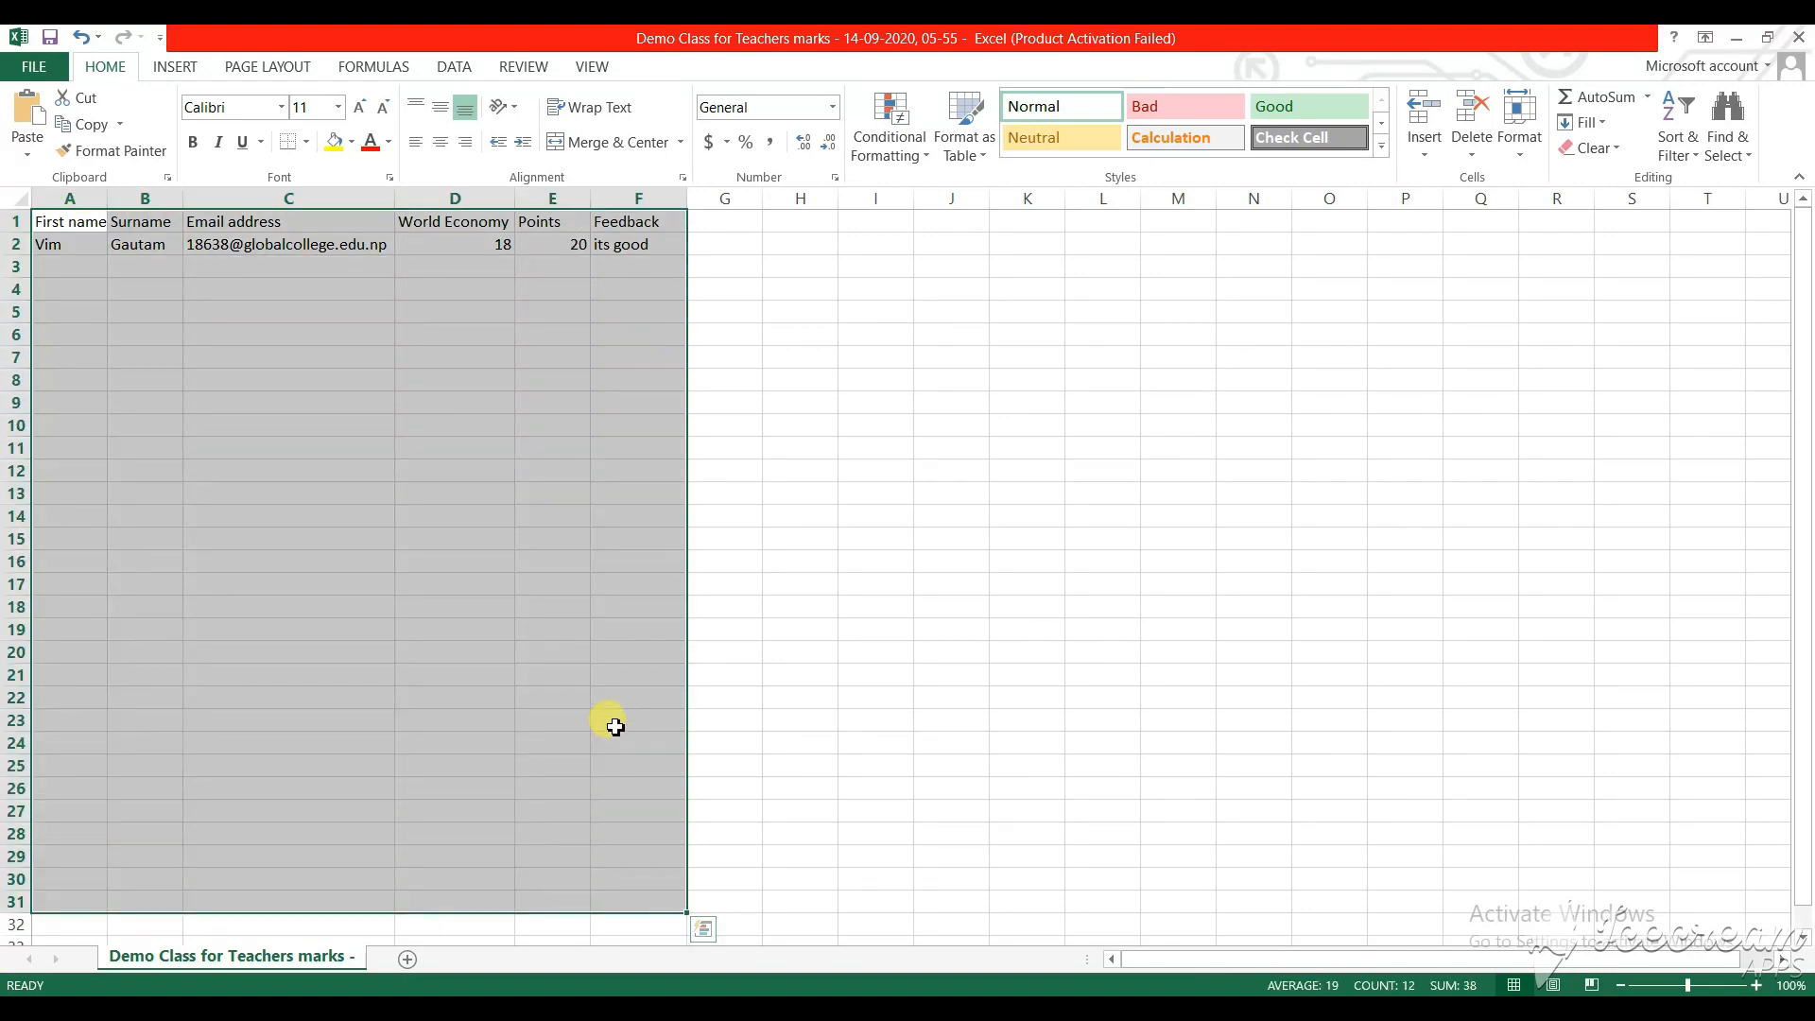
{"action": "left_click", "coordinate": [615, 719]}
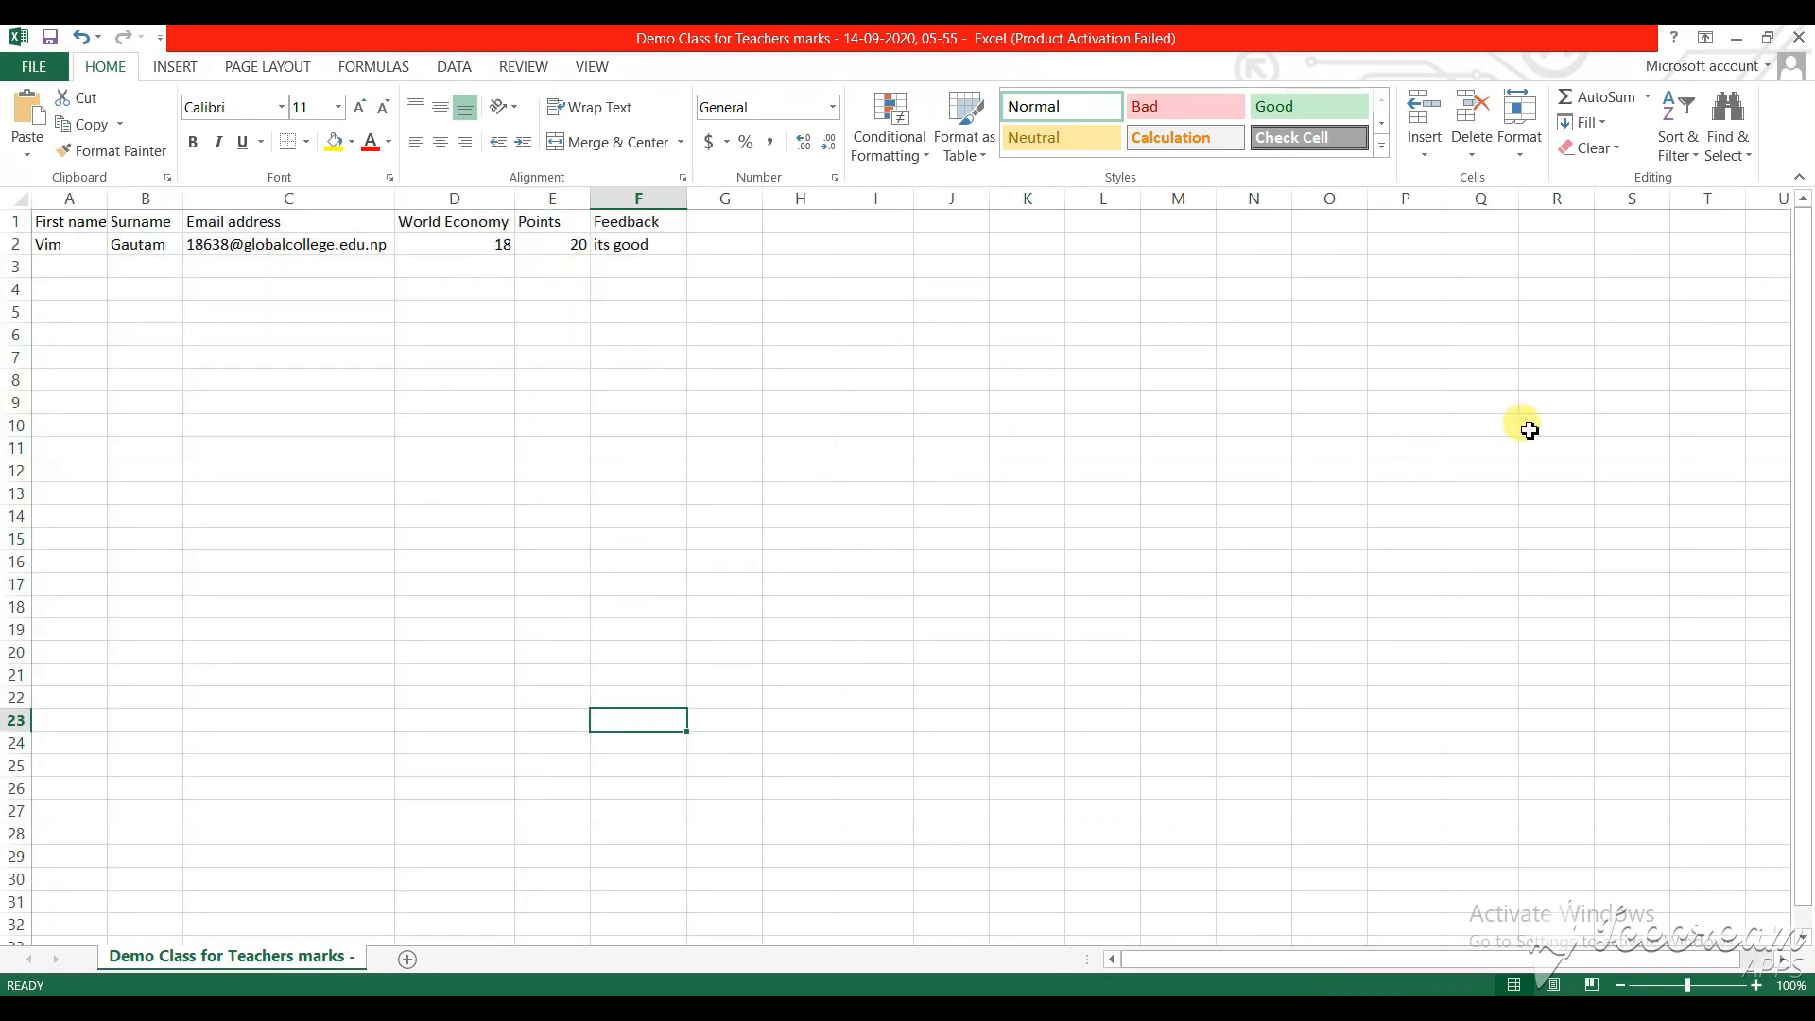
{"action": "left_click", "coordinate": [1798, 39]}
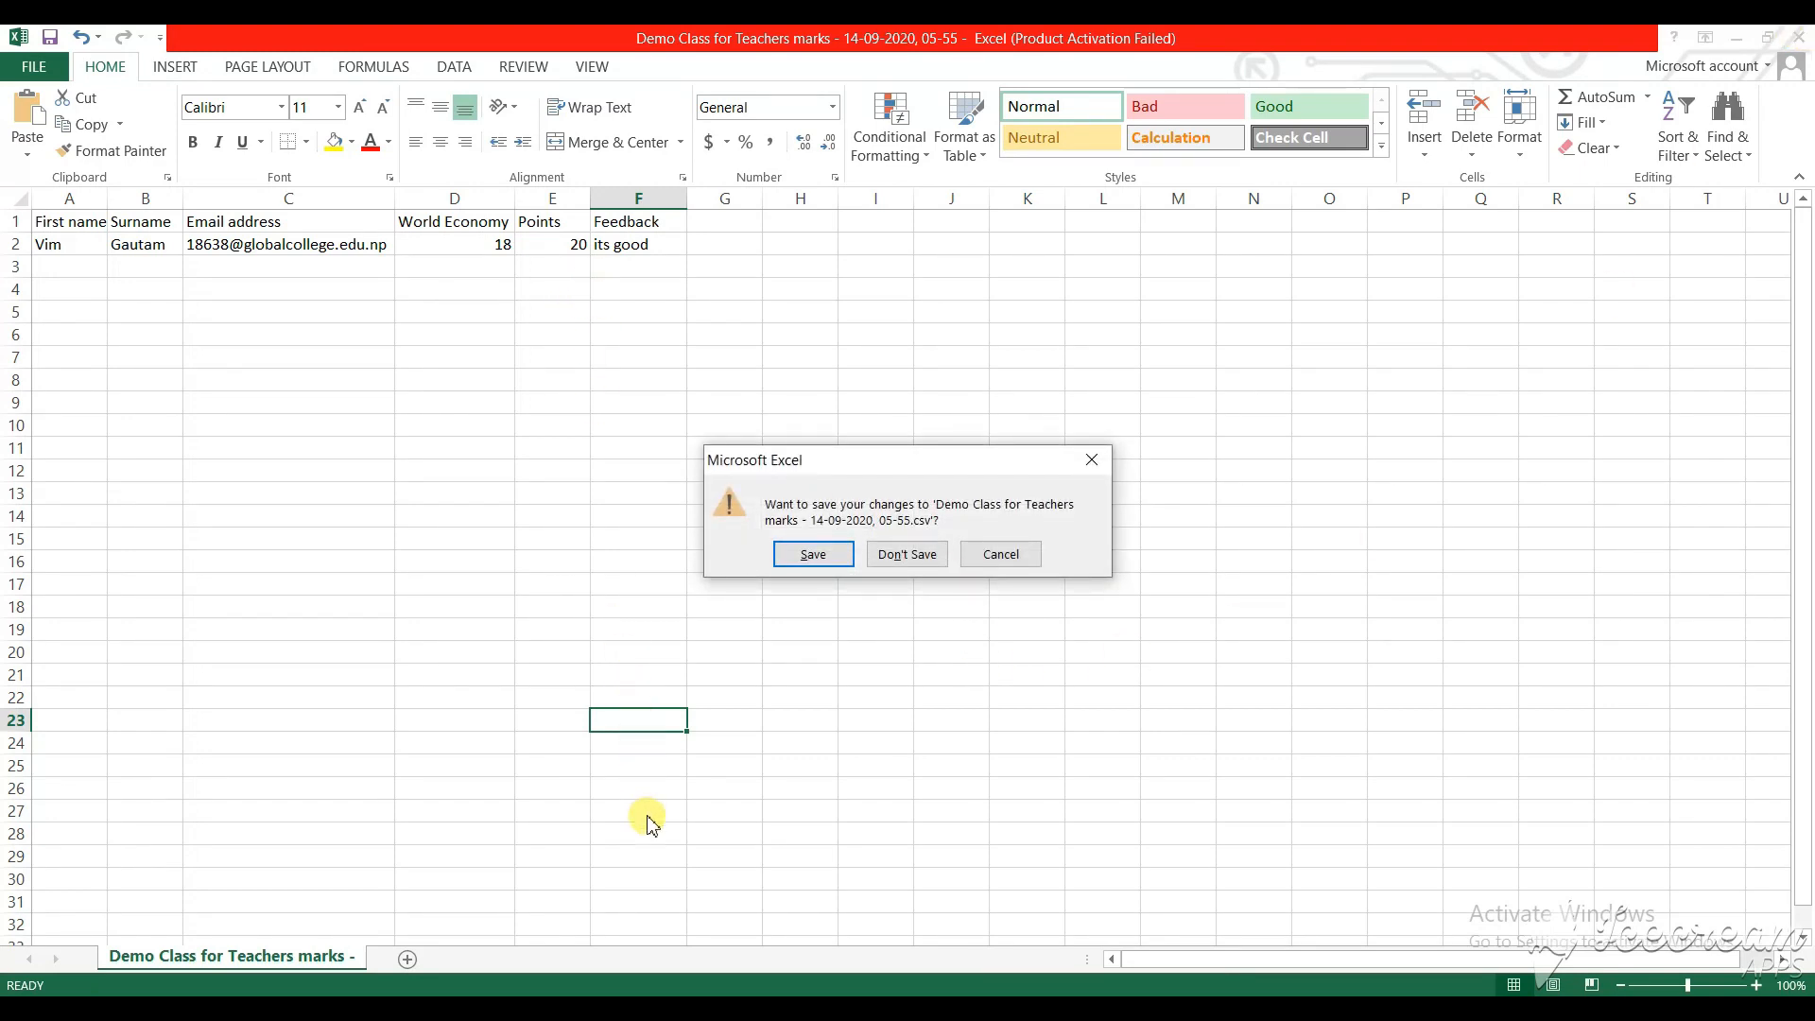
{"action": "left_click", "coordinate": [923, 564]}
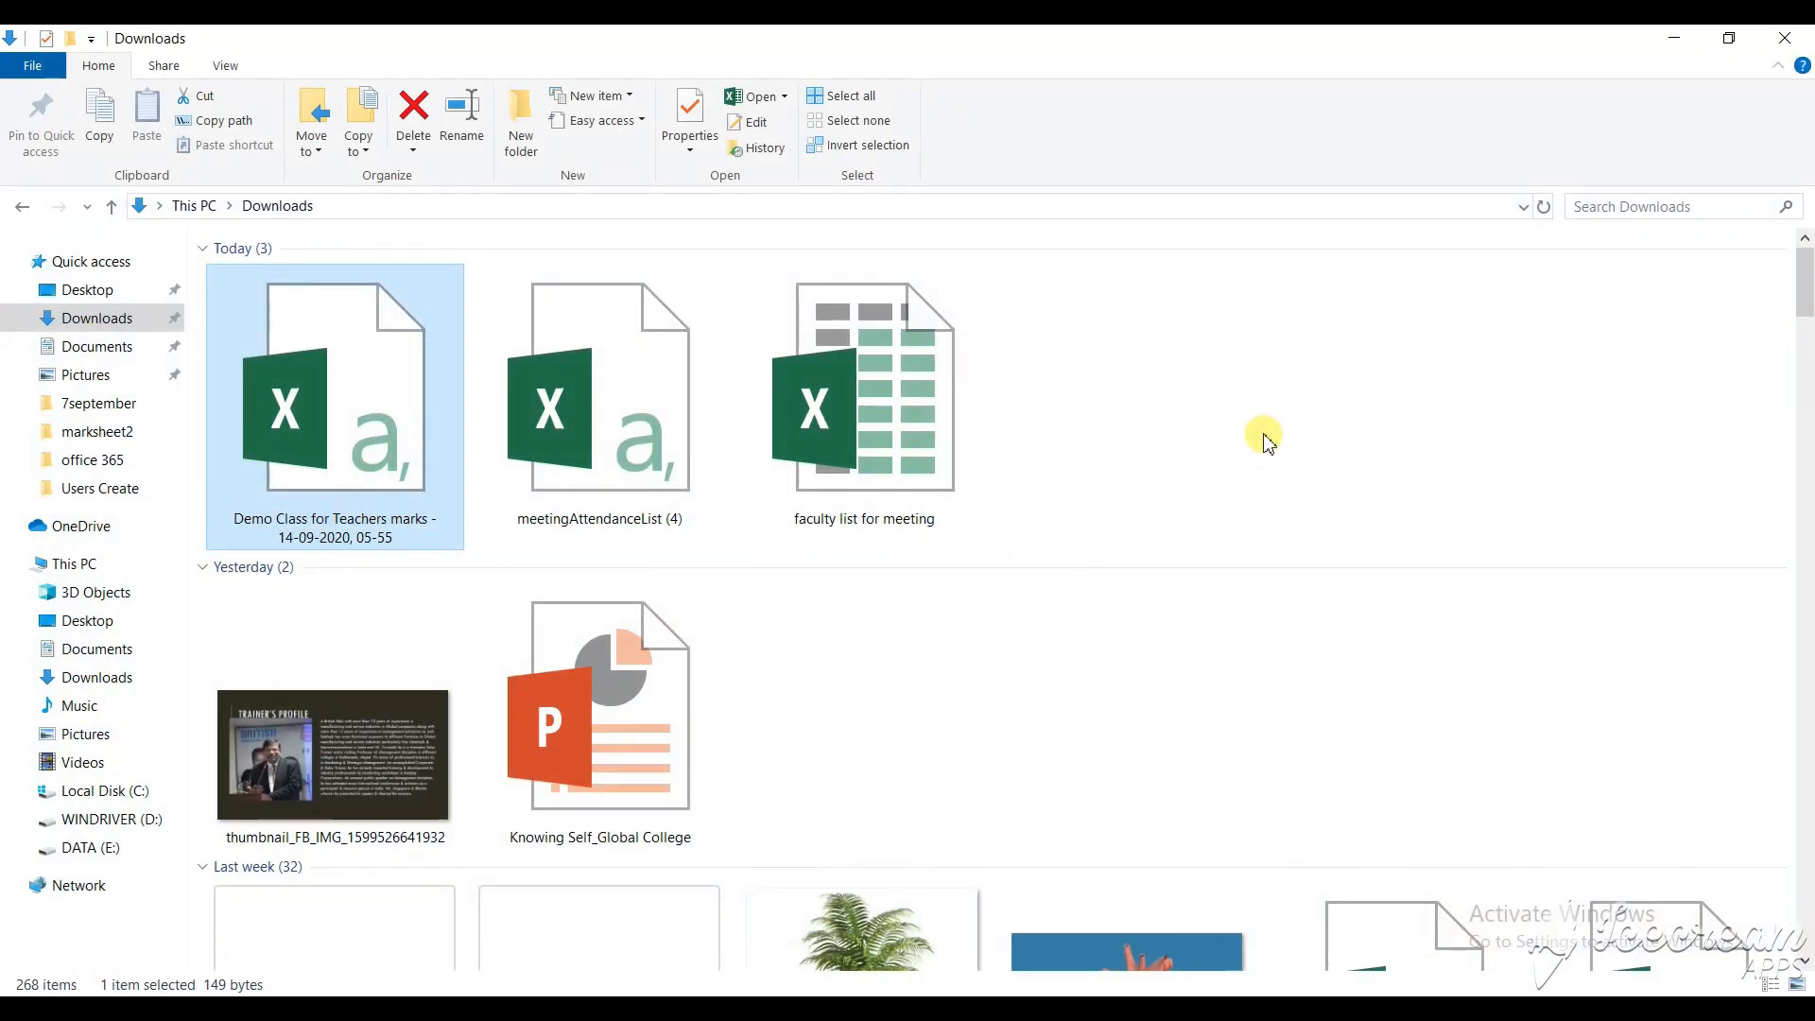
Step: Open the meetingAttendanceList (4) file from Downloads to view the attendance records, and close it along with the activation notice
{"action": "double_click", "coordinate": [601, 326]}
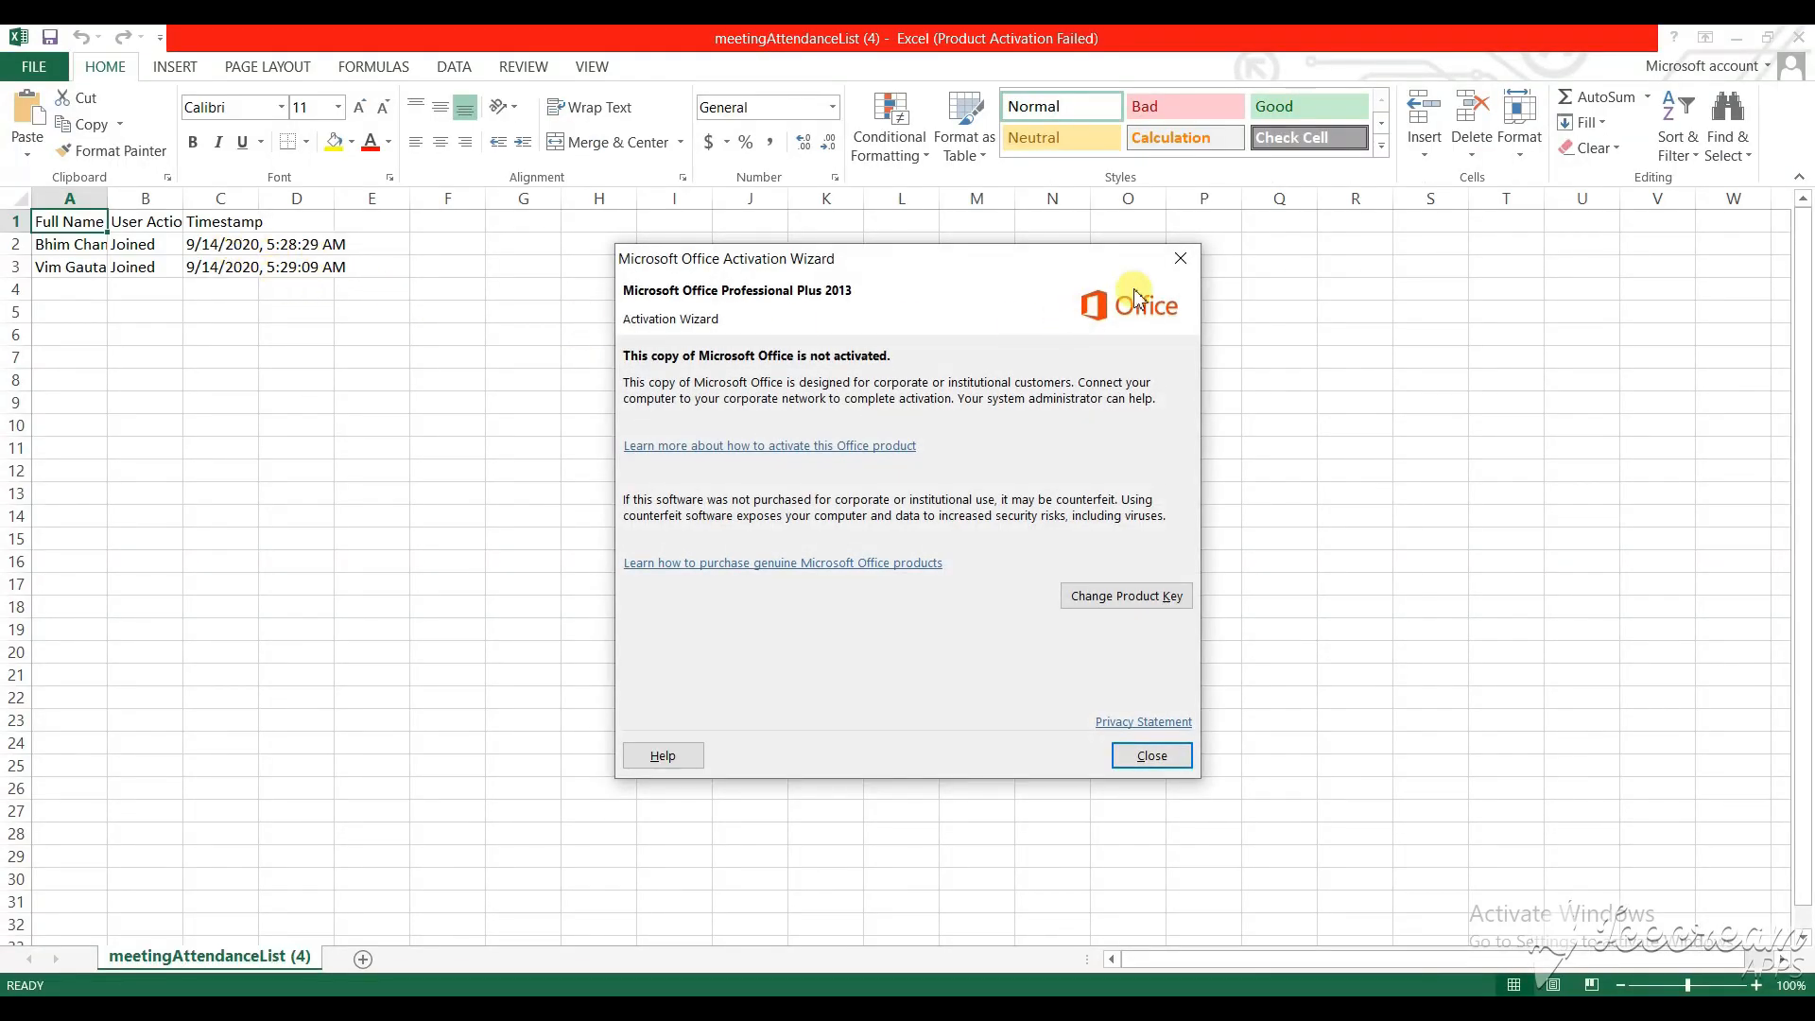
{"action": "left_click", "coordinate": [1181, 259]}
{"action": "left_click", "coordinate": [1799, 38]}
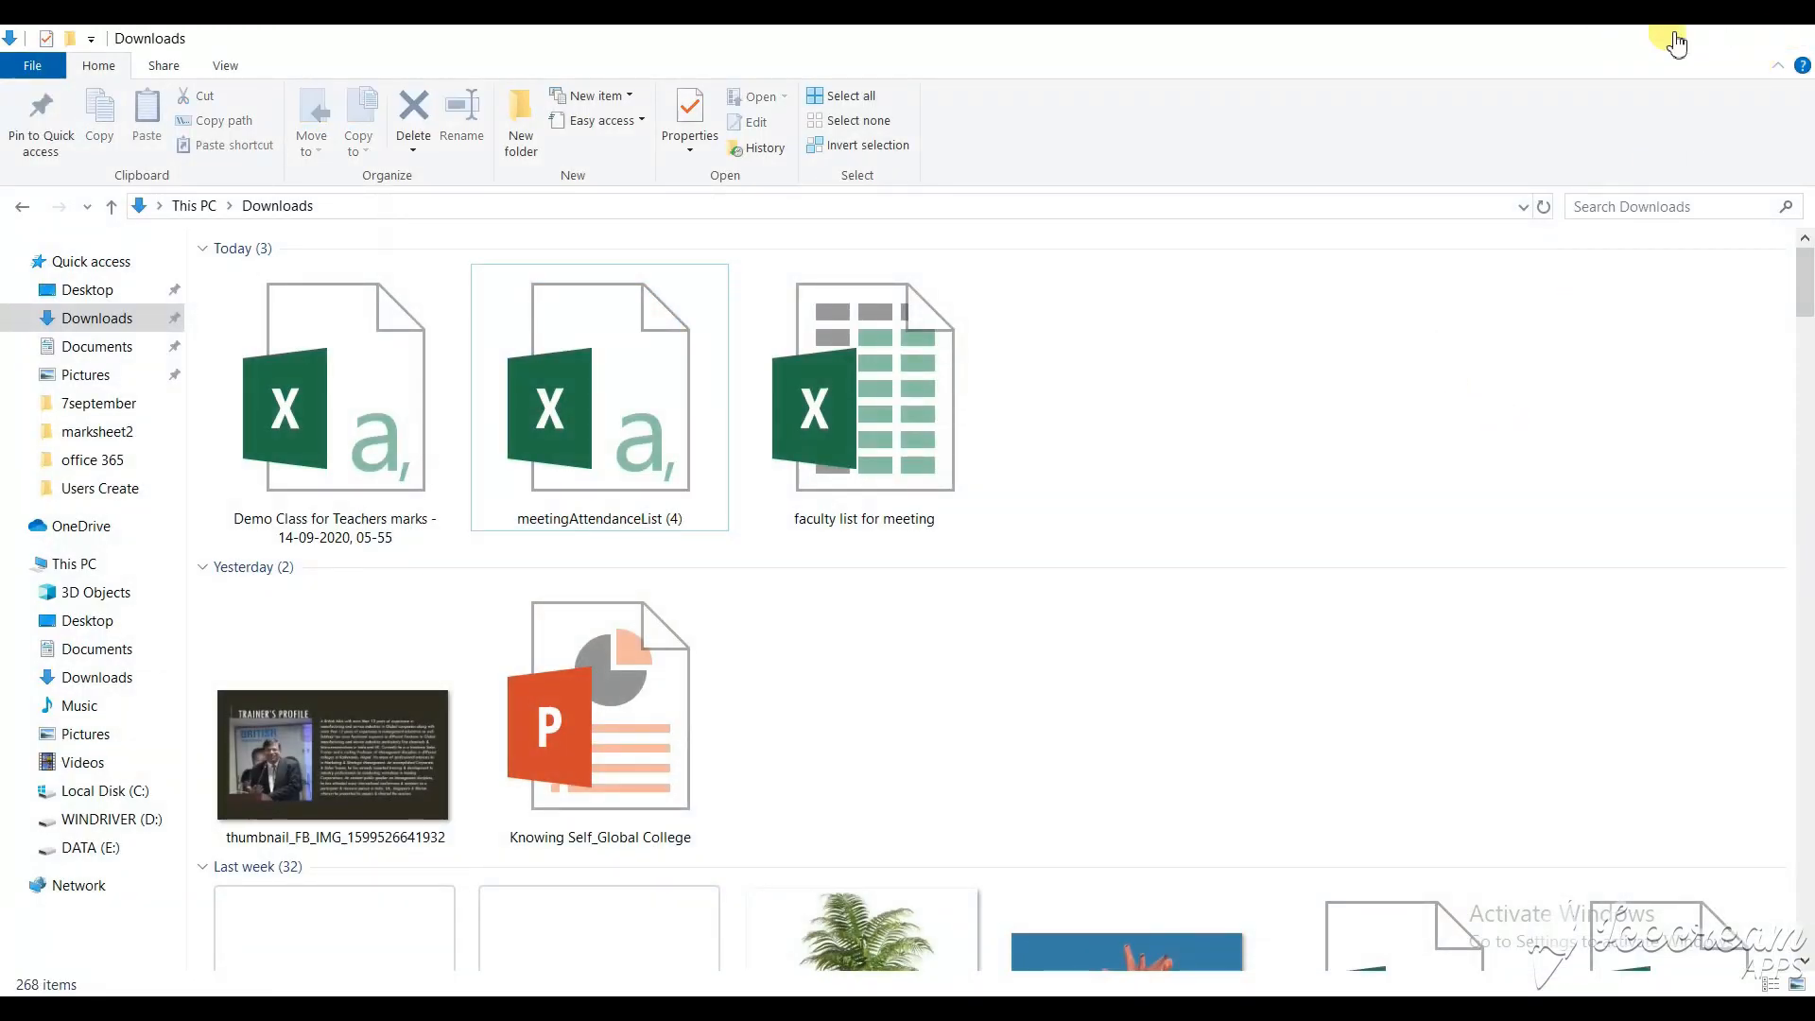
{"action": "left_click", "coordinate": [1674, 37]}
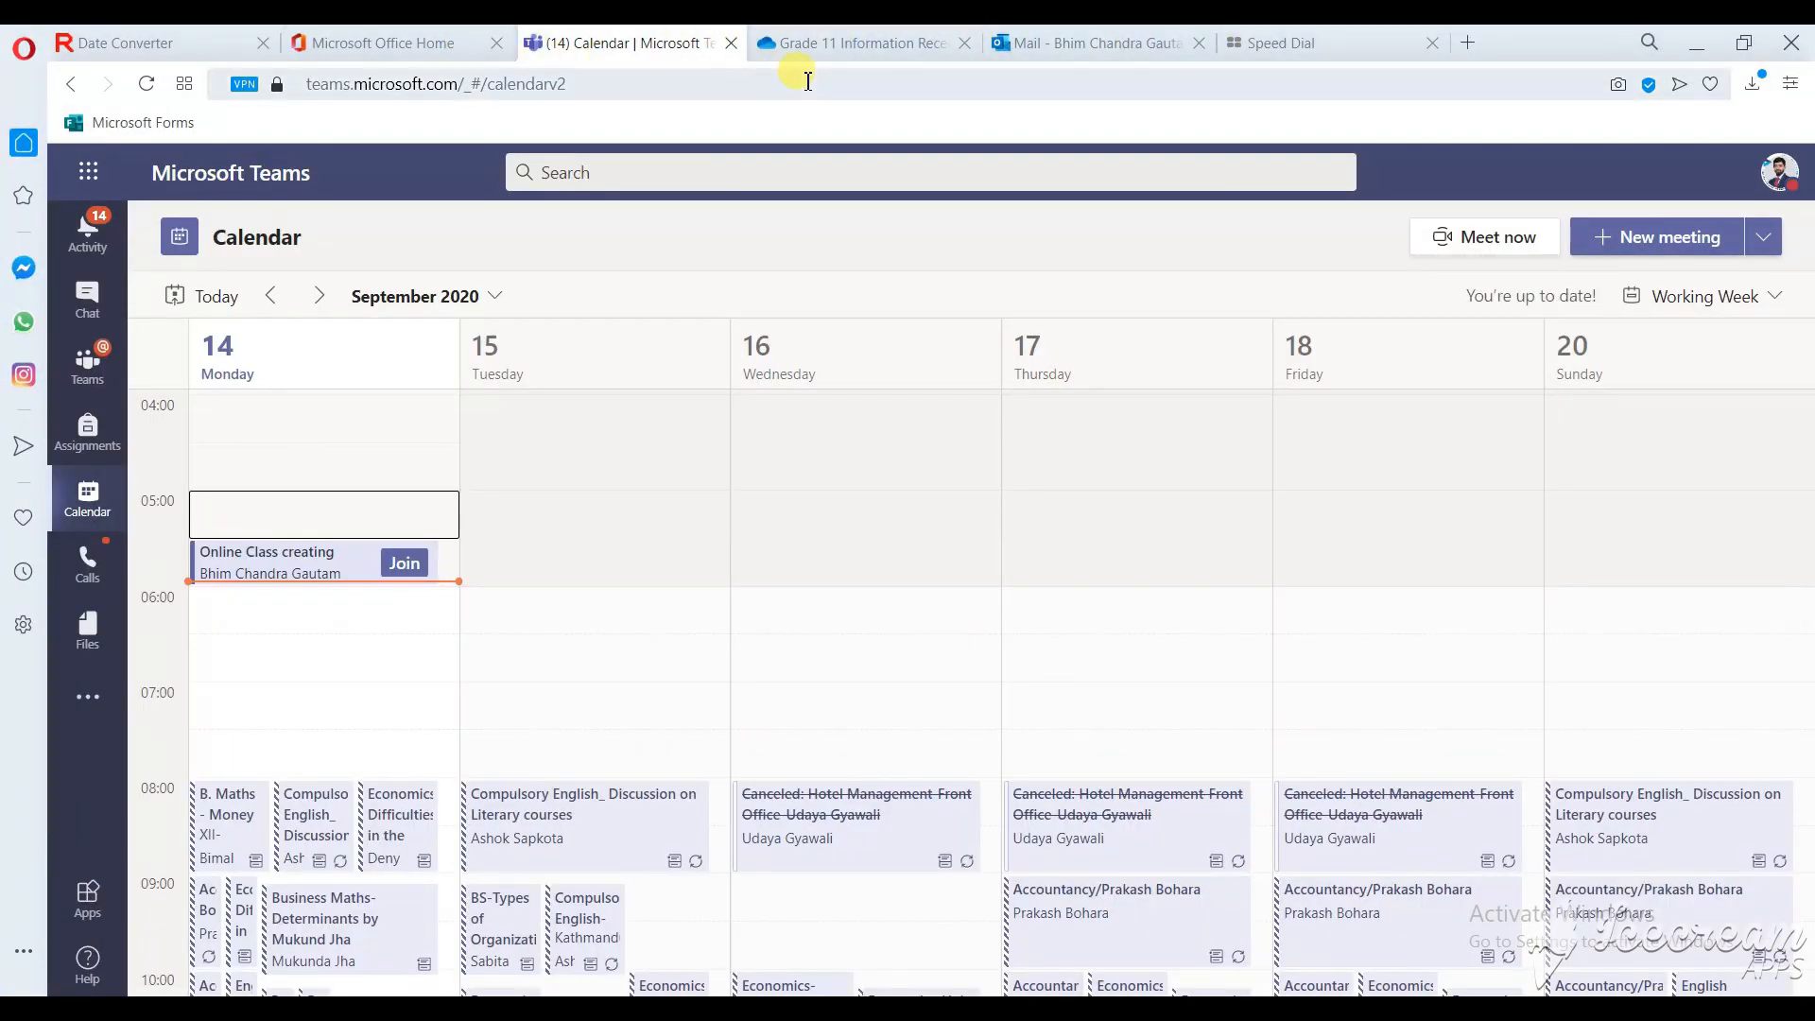
Step: Switch to the browser's Microsoft Office Home page, open Forms and create a new quiz
{"action": "left_click", "coordinate": [855, 45]}
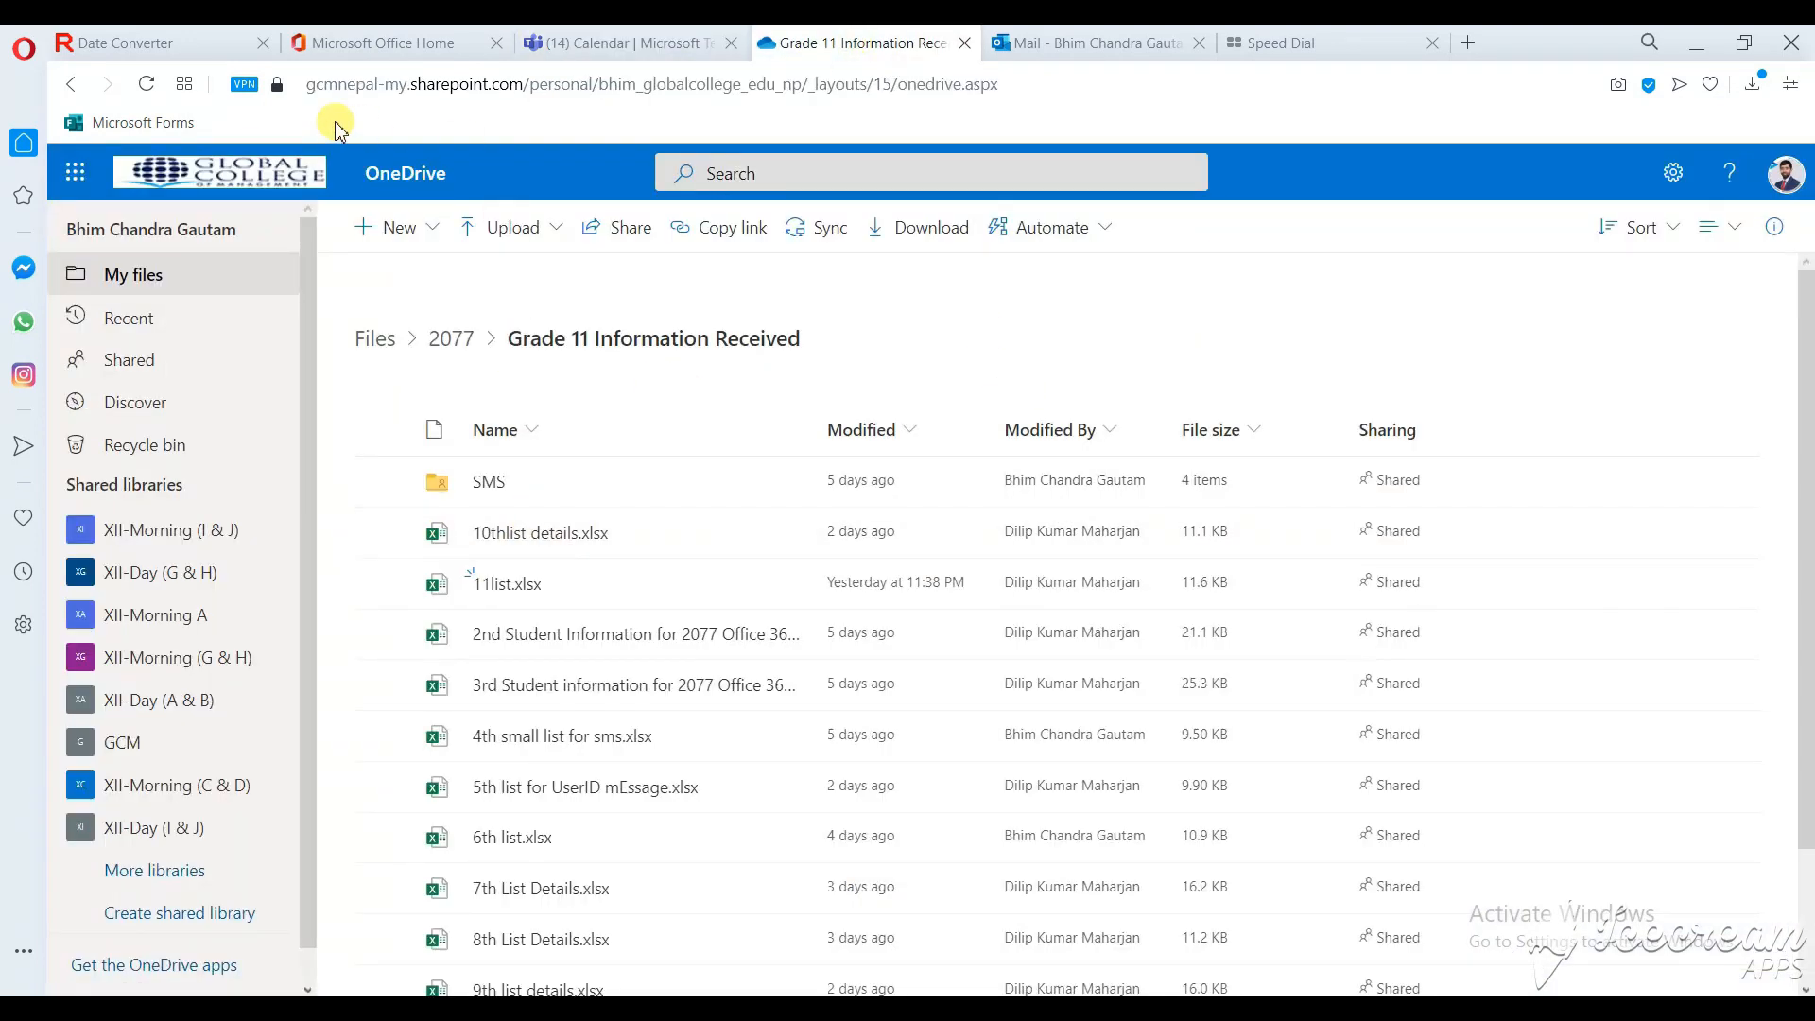
{"action": "left_click", "coordinate": [442, 44]}
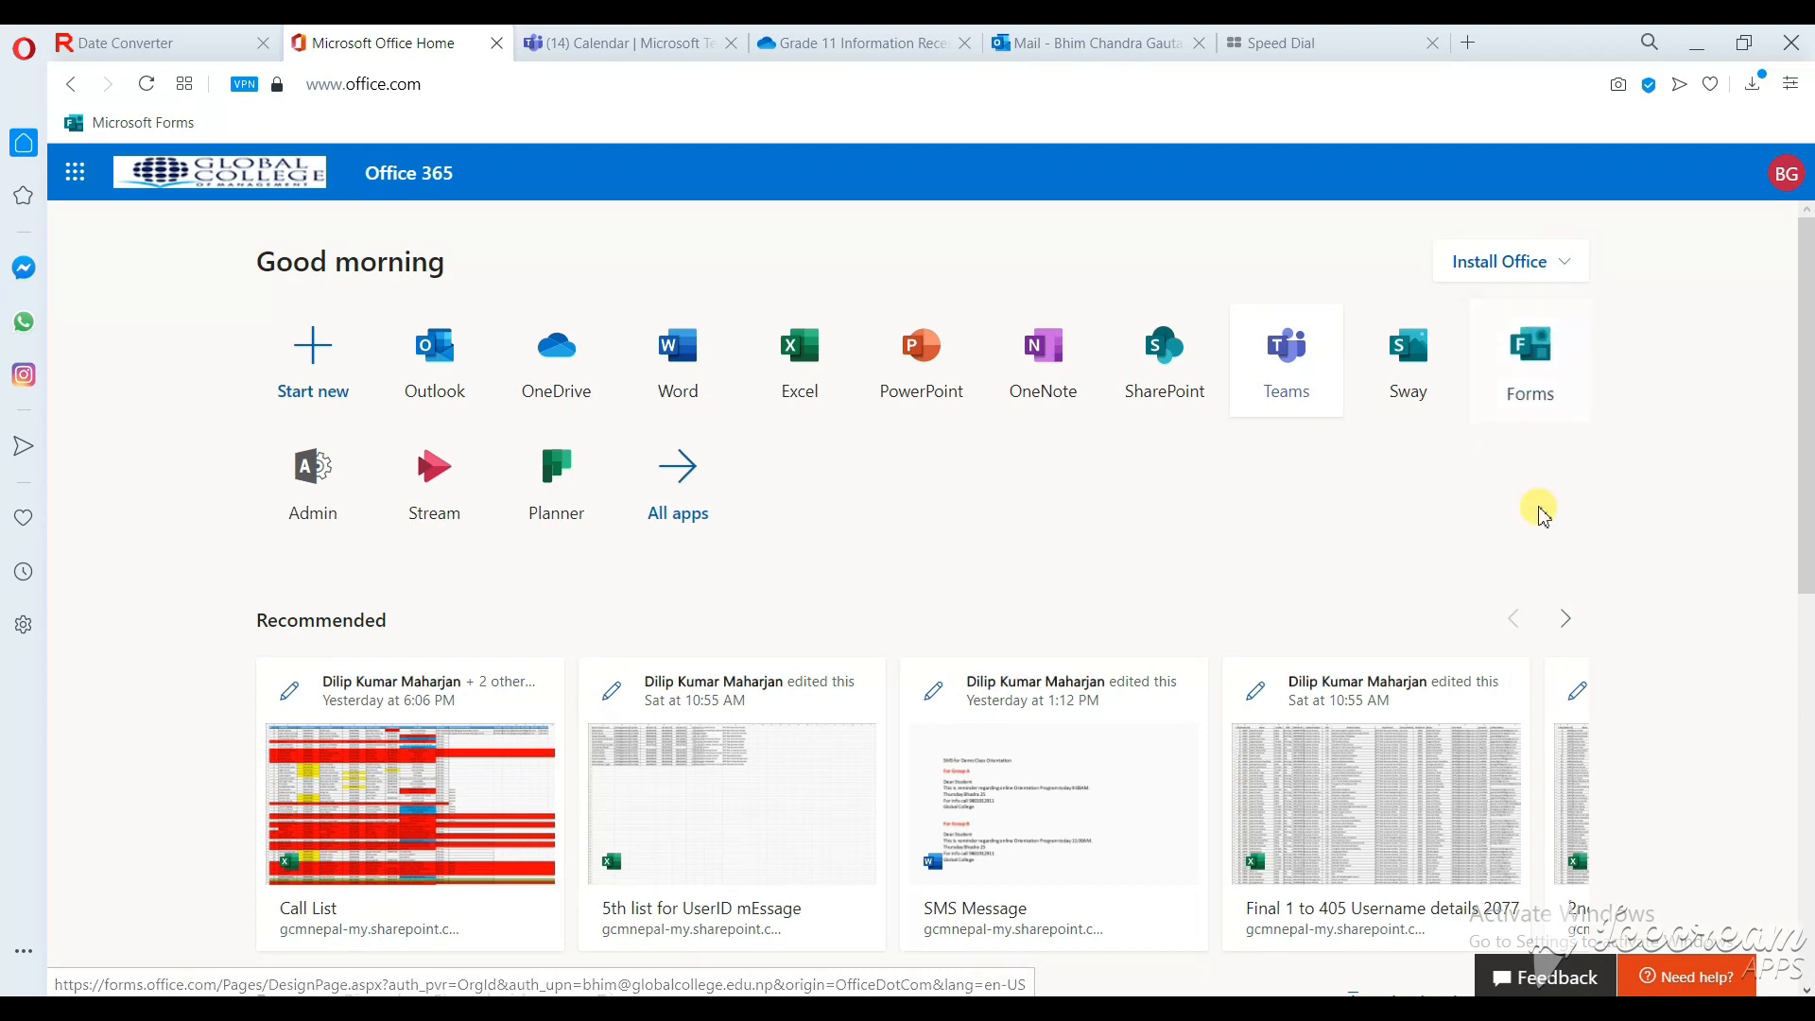
{"action": "left_click", "coordinate": [1548, 372]}
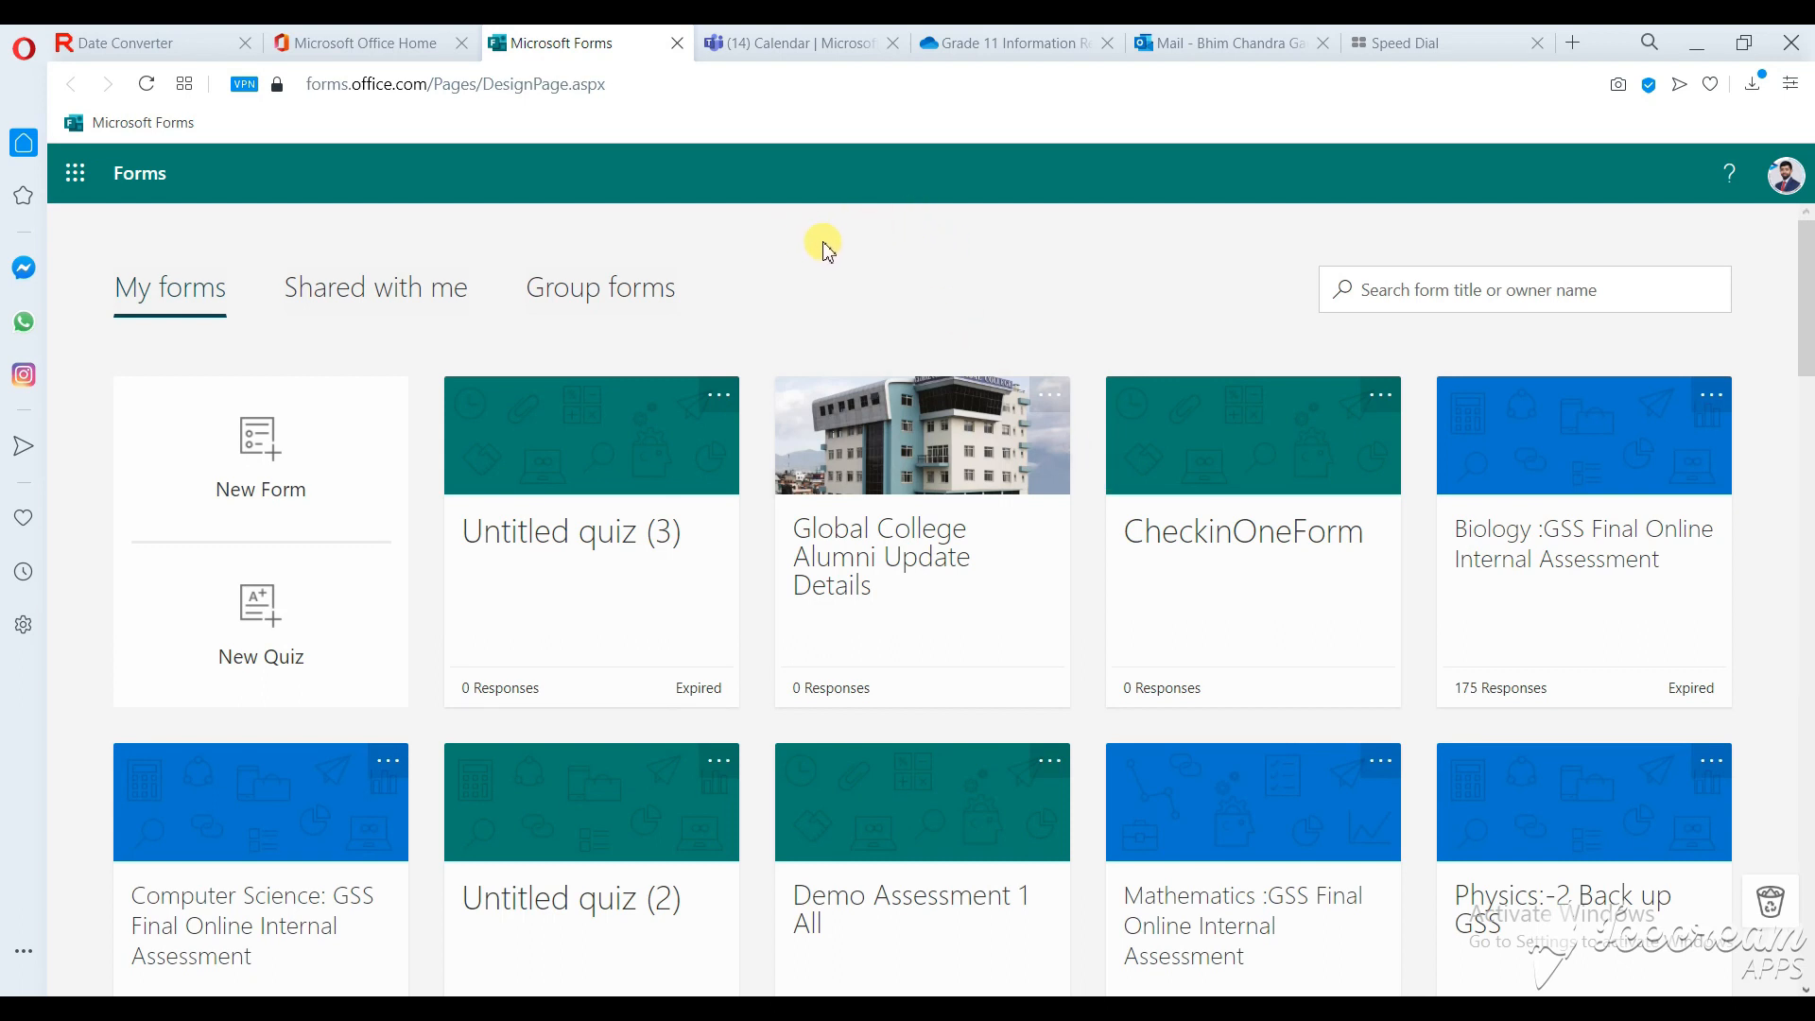
{"action": "left_click", "coordinate": [284, 620]}
Step: Title the quiz "Demo Test for students" and enter "Description here" as its description
{"action": "left_click", "coordinate": [851, 467]}
{"action": "type", "text": "D"}
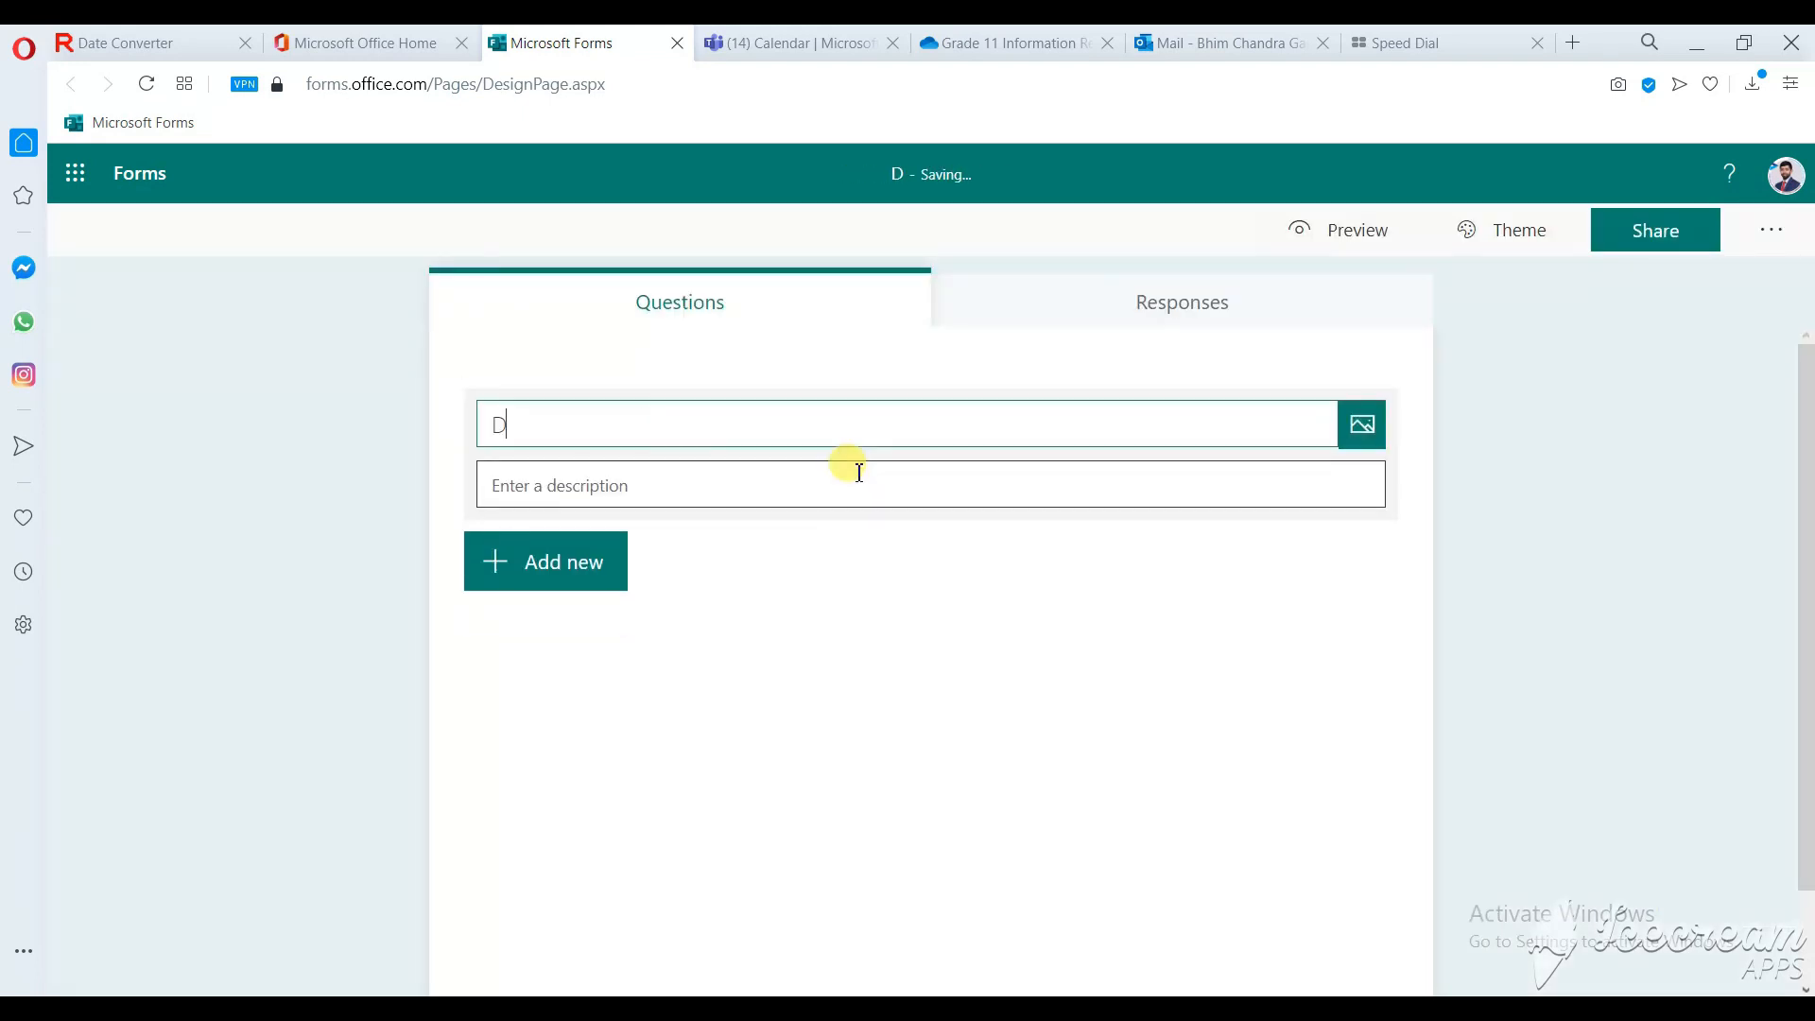
{"action": "type", "text": "emo Test "}
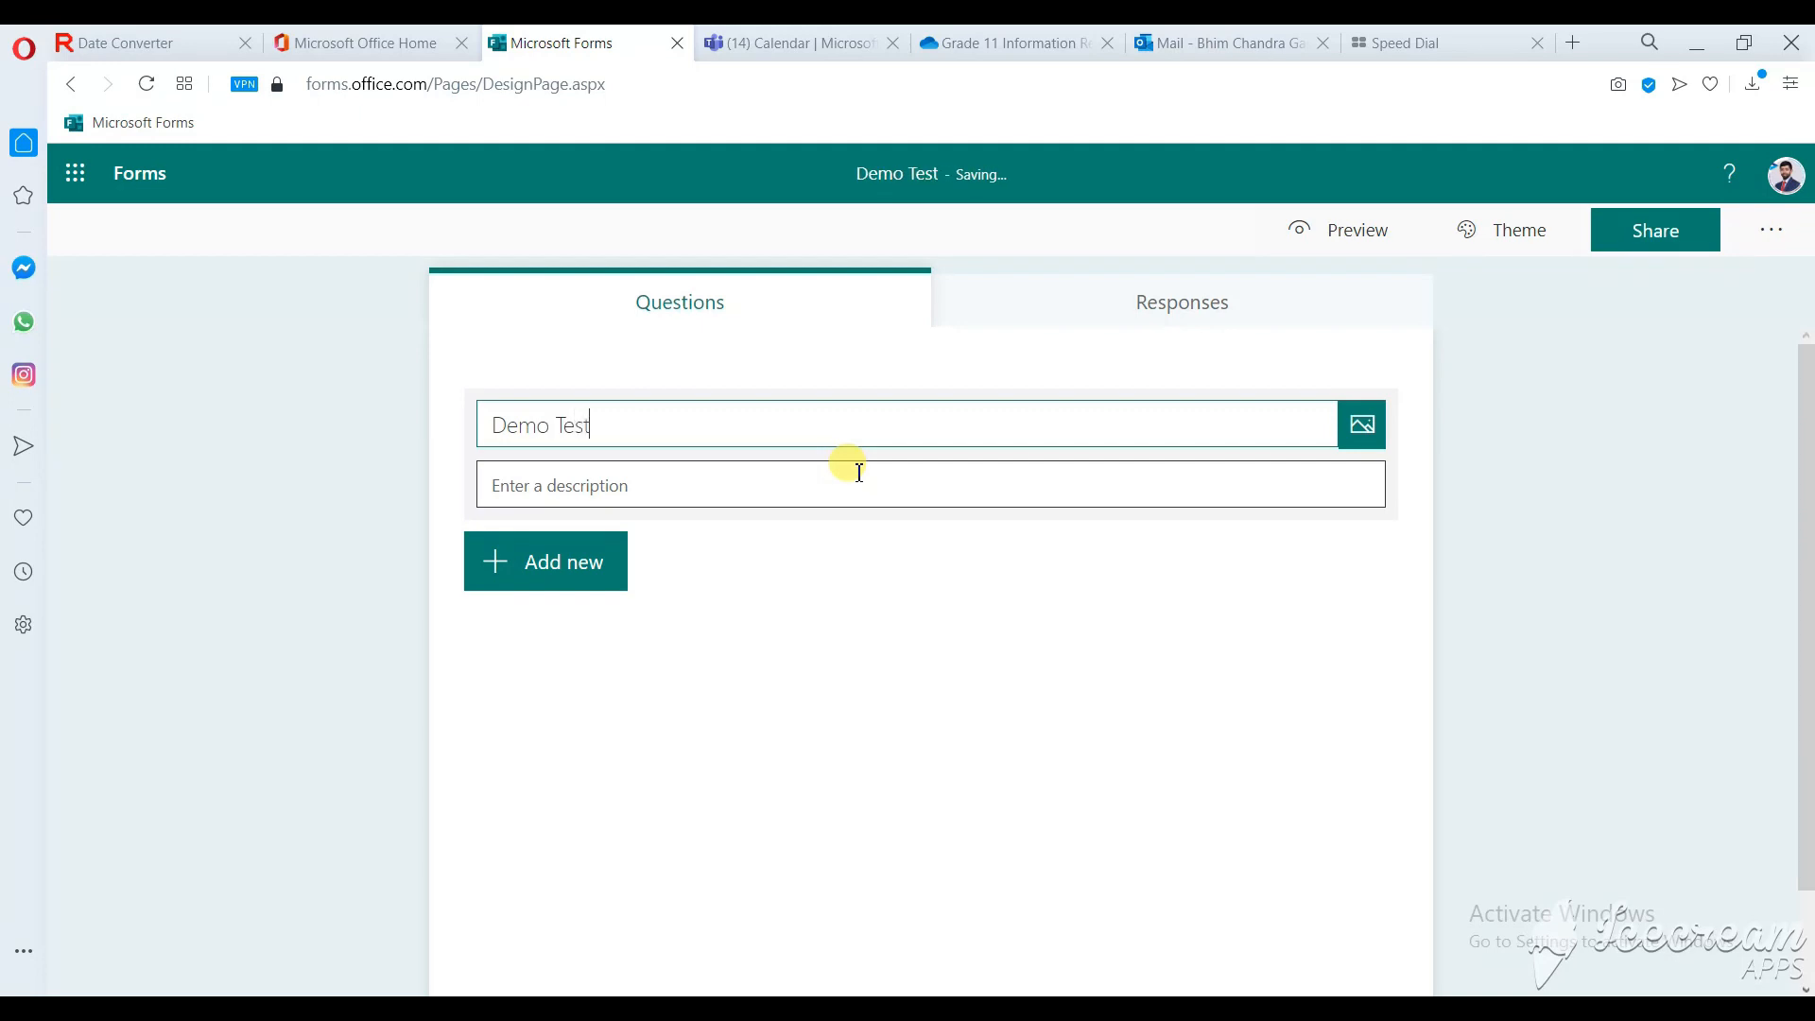
{"action": "type", "text": "for studets"}
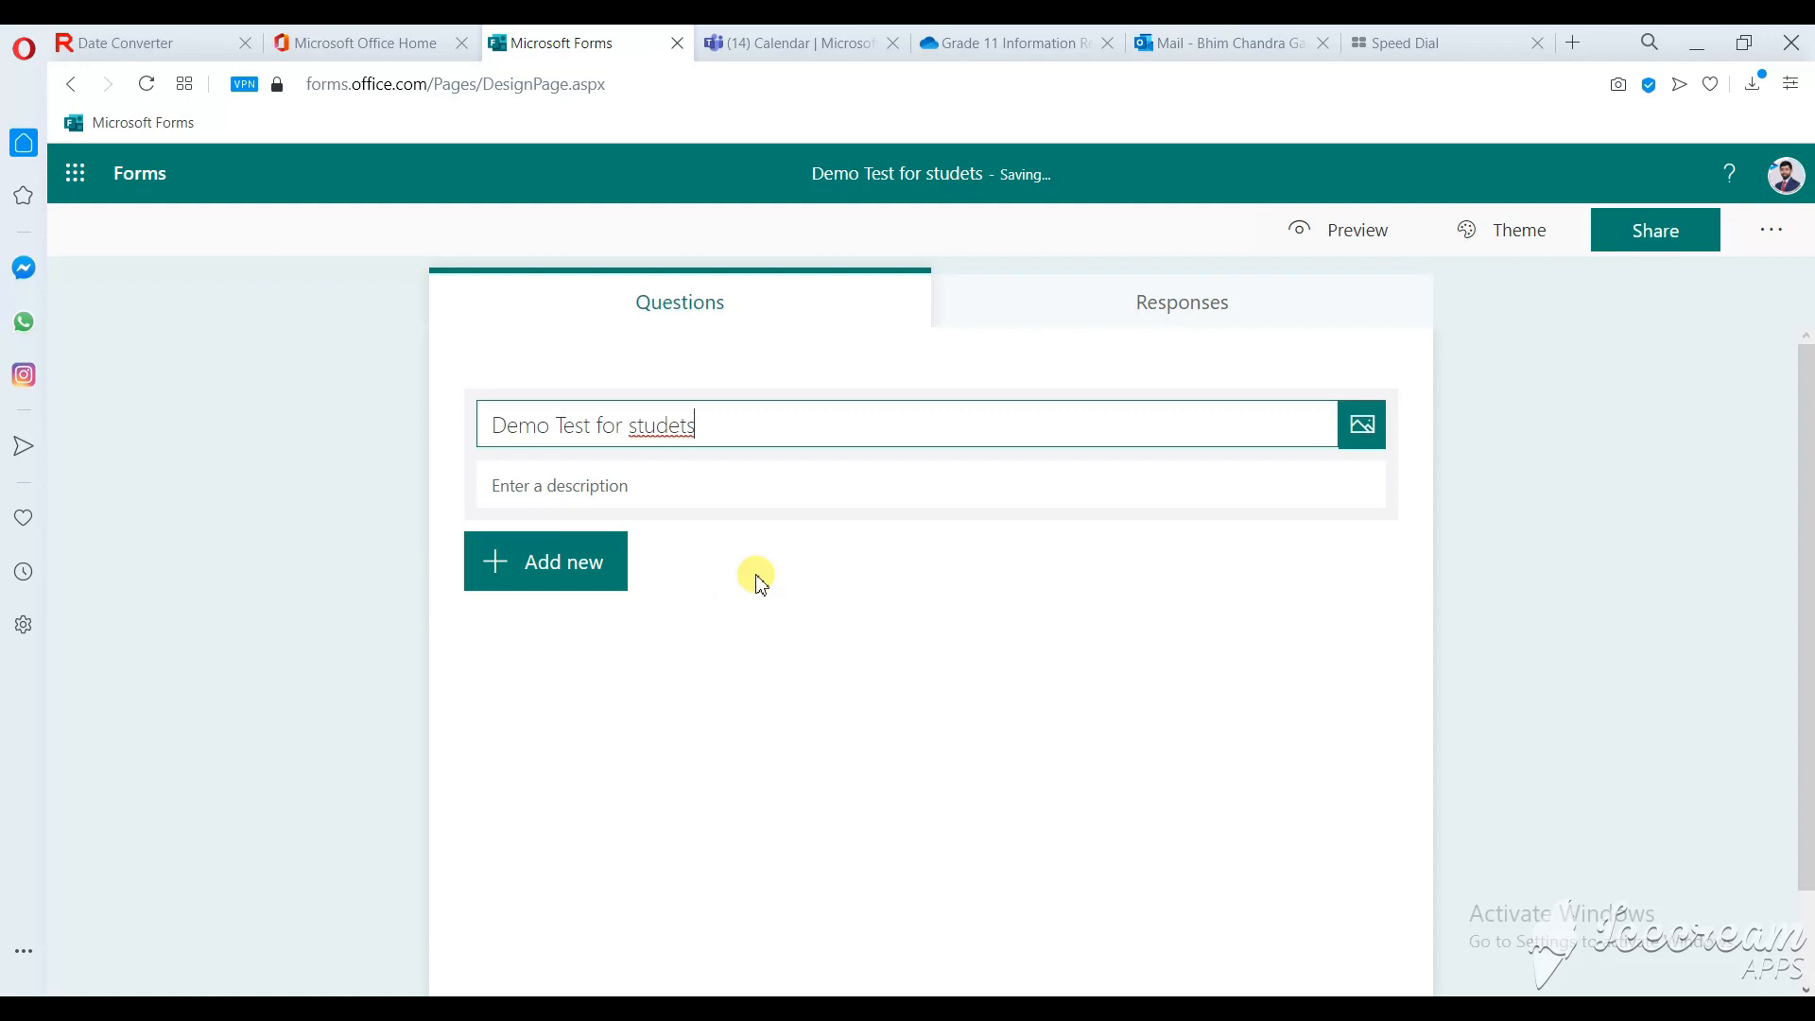
{"action": "right_click", "coordinate": [675, 427]}
{"action": "left_click", "coordinate": [636, 425]}
{"action": "left_click", "coordinate": [655, 430]}
{"action": "right_click", "coordinate": [655, 430]}
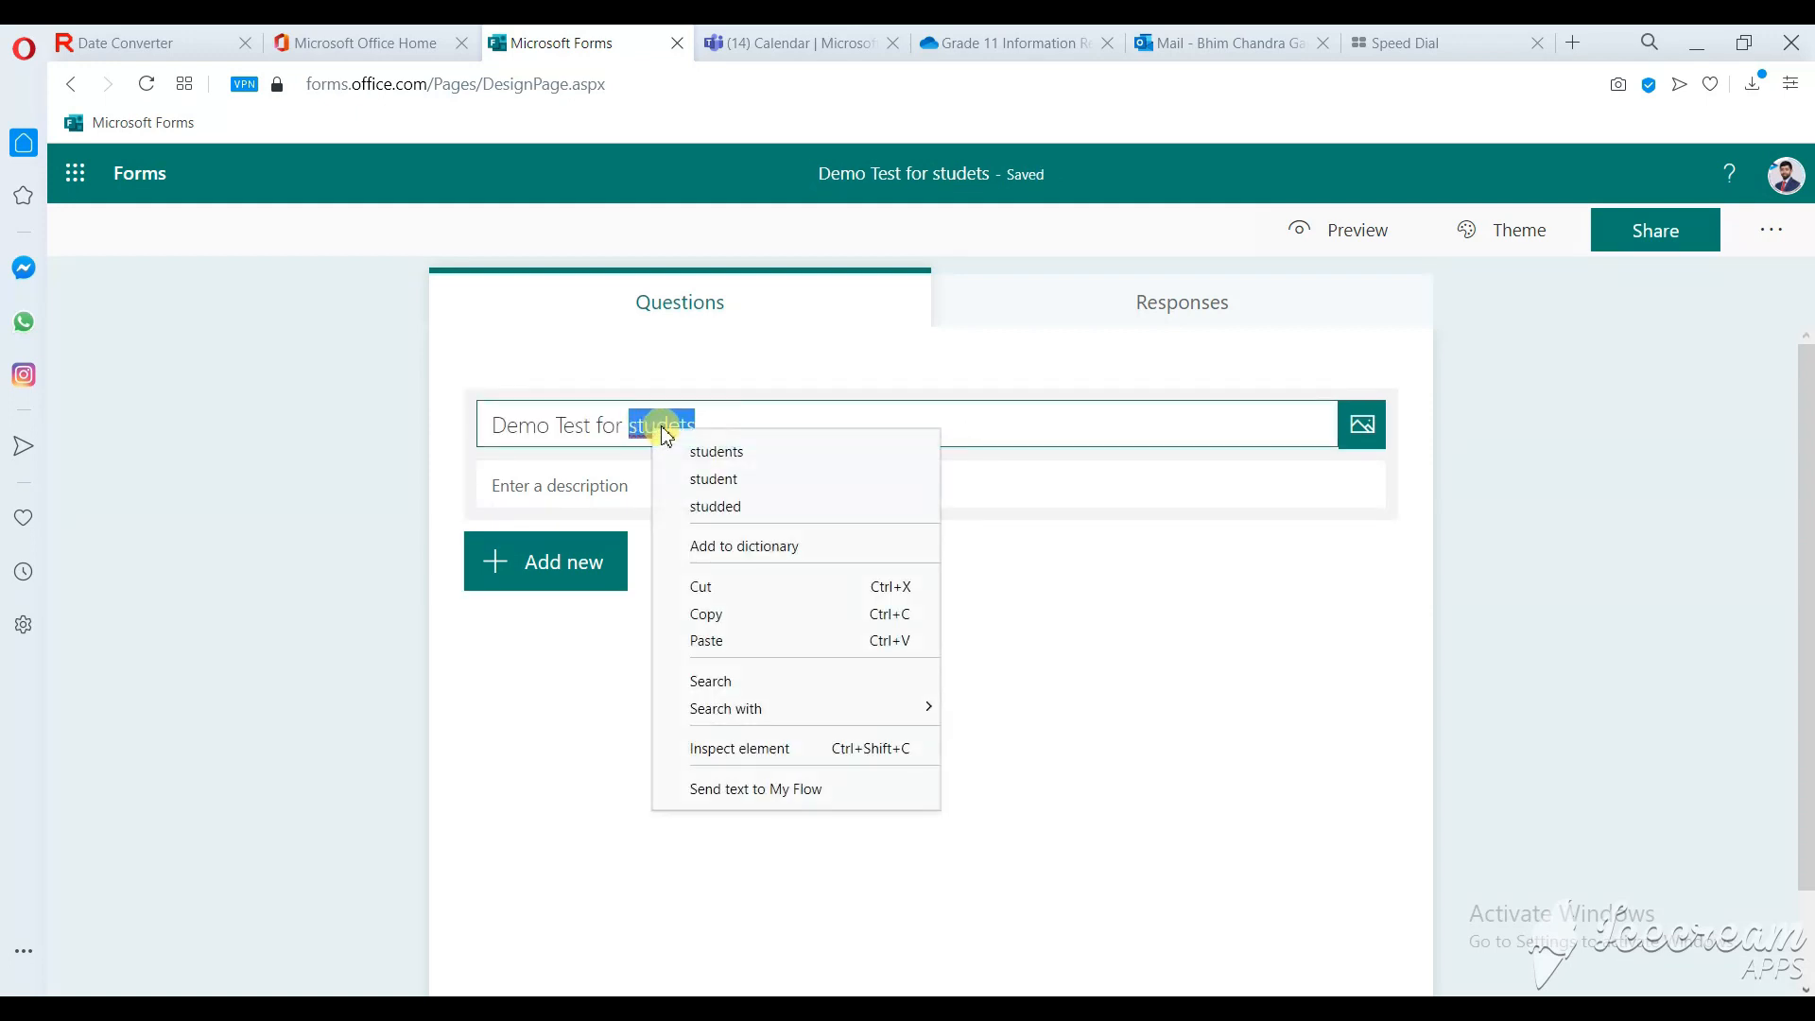
{"action": "left_click", "coordinate": [707, 453]}
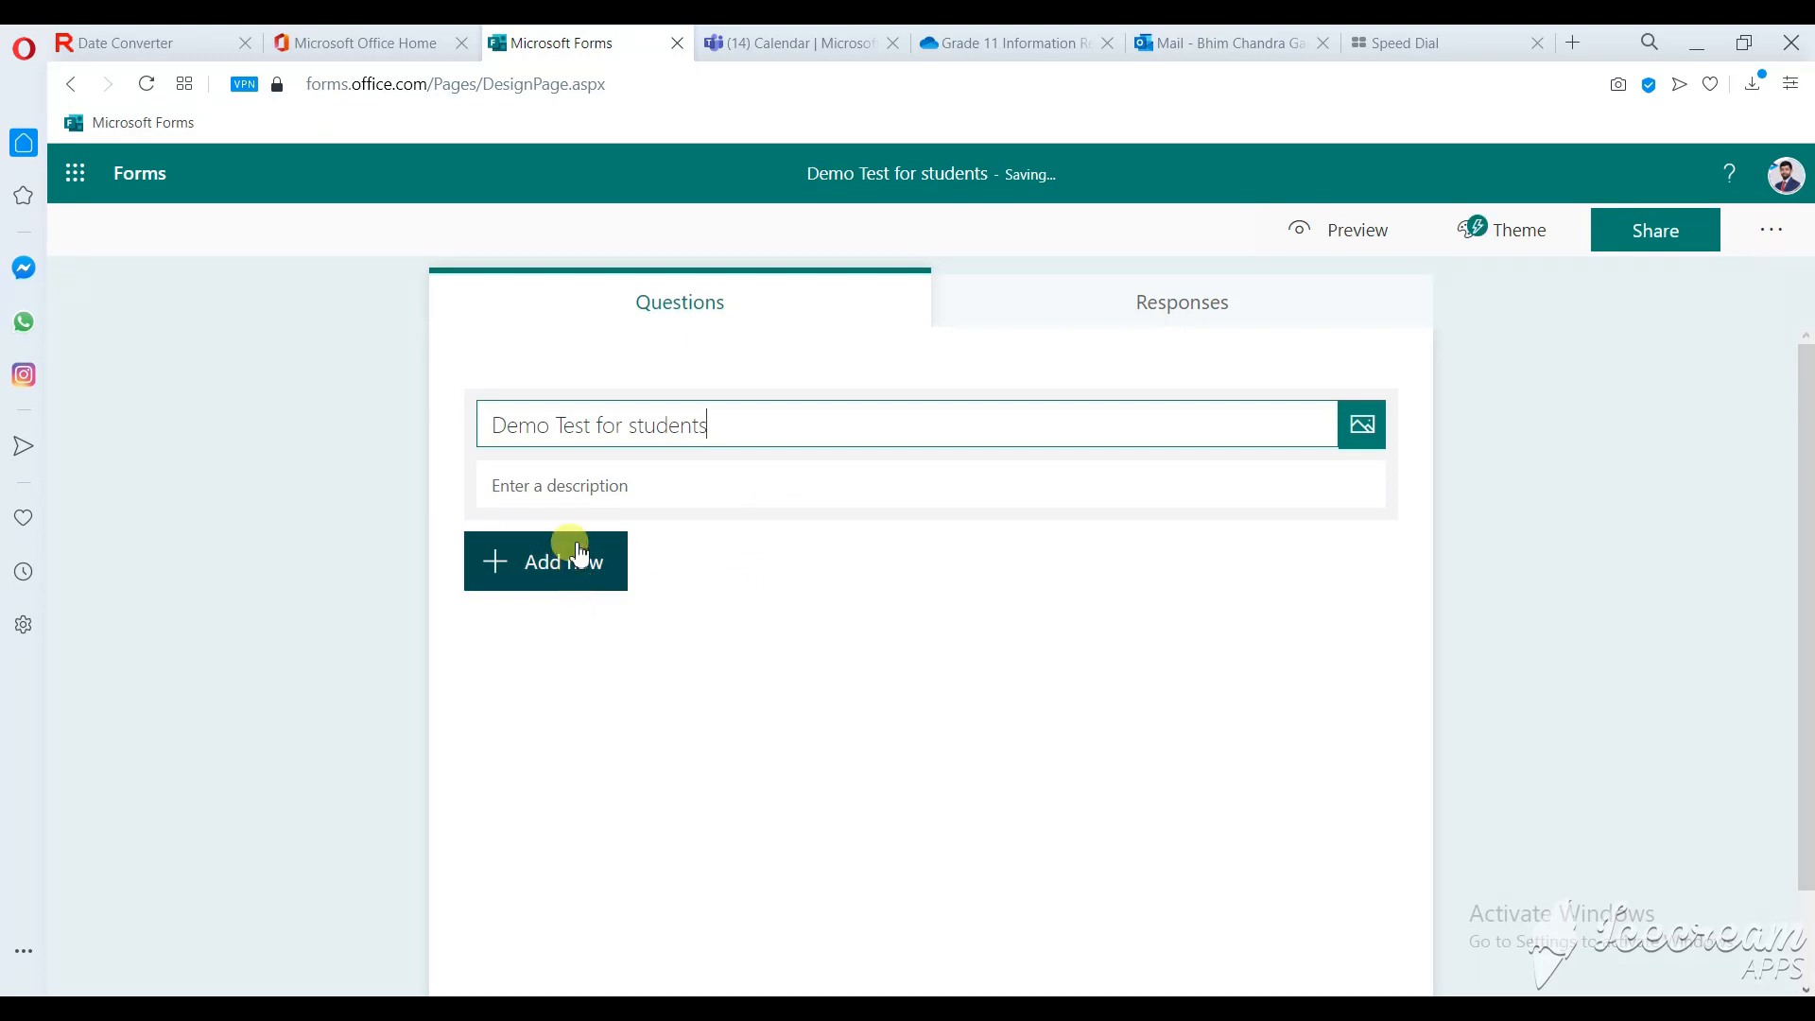
{"action": "left_click", "coordinate": [598, 484]}
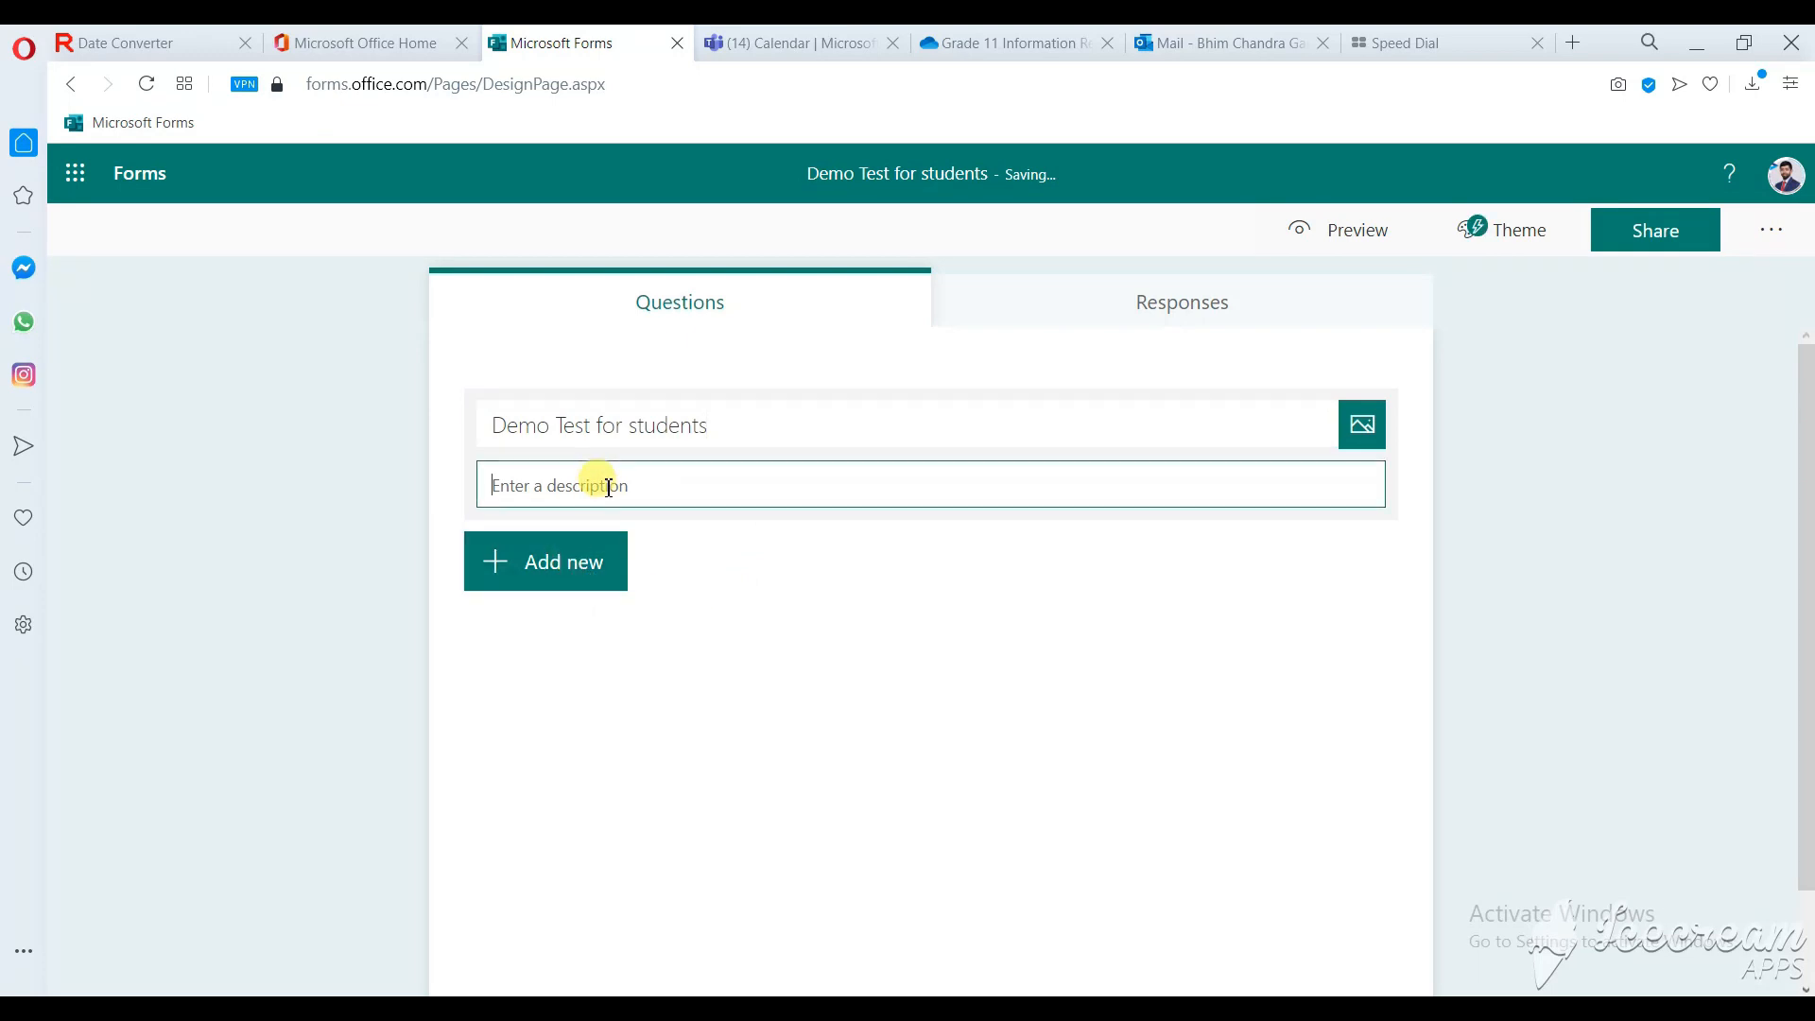
{"action": "type", "text": "Description here"}
Step: Add a choice question to the quiz with the text "What is the currency of Nepal Called."
{"action": "left_click", "coordinate": [608, 575]}
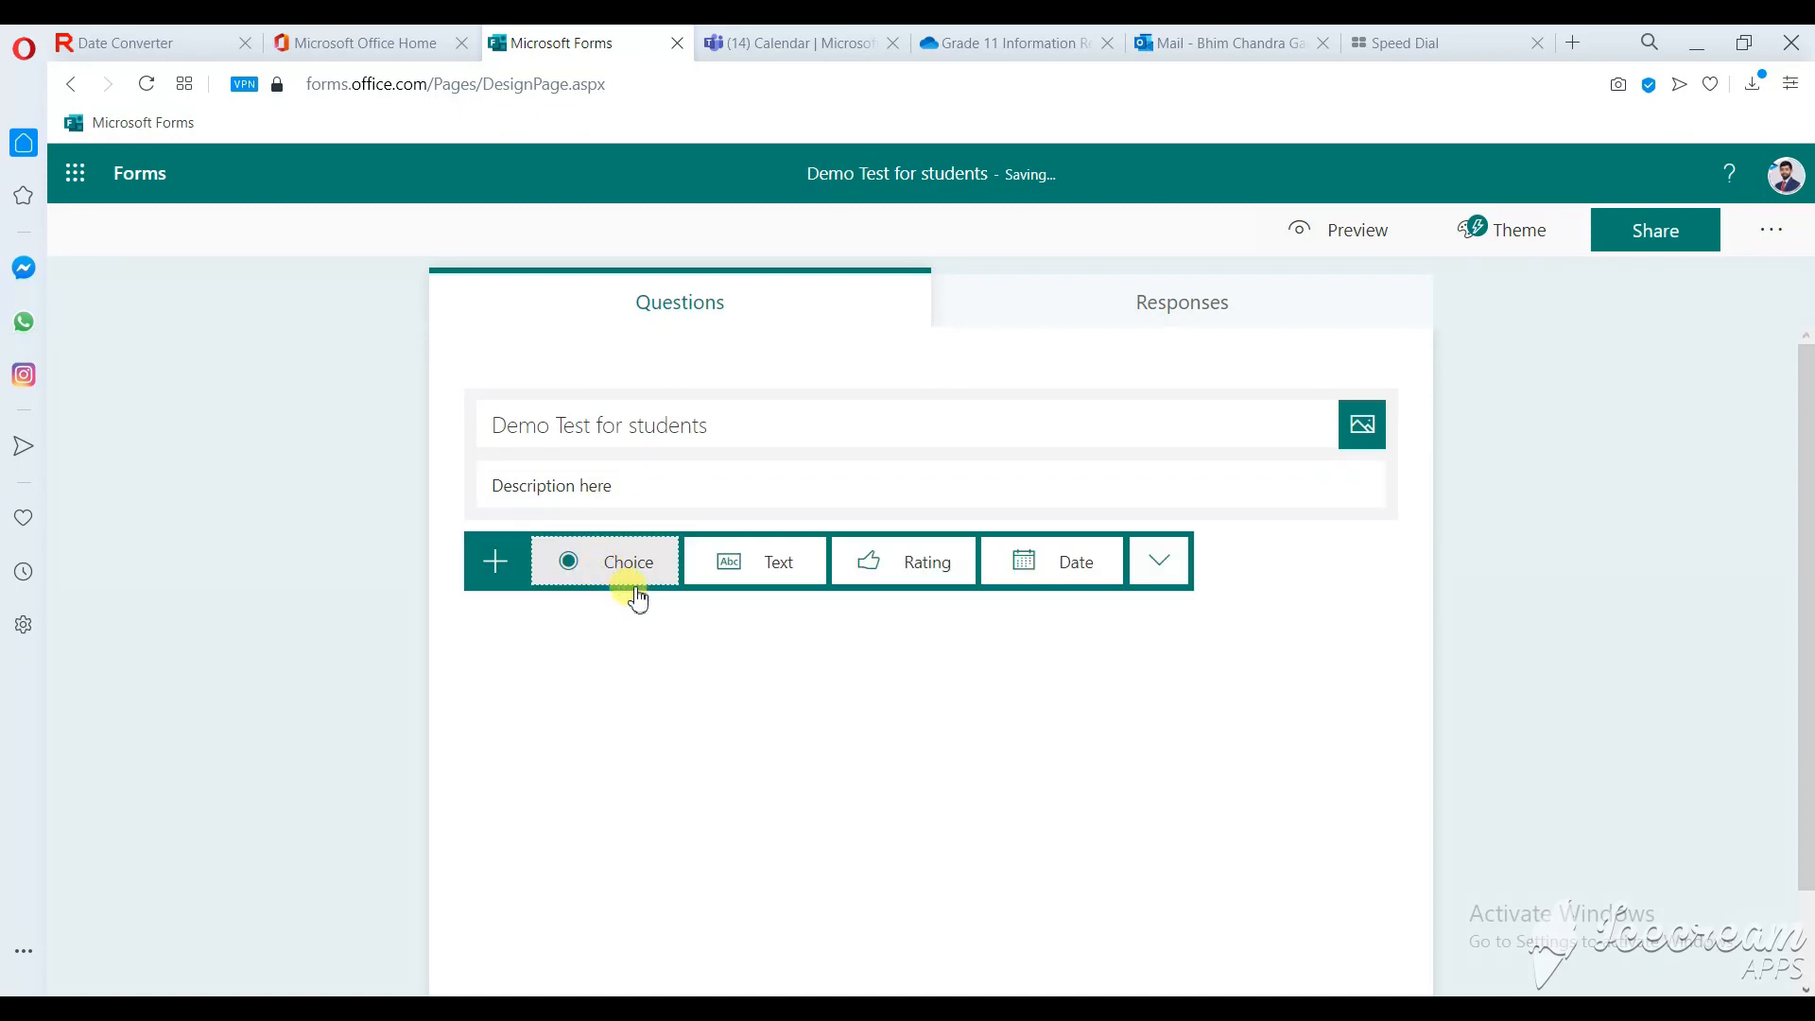
{"action": "left_click", "coordinate": [629, 561]}
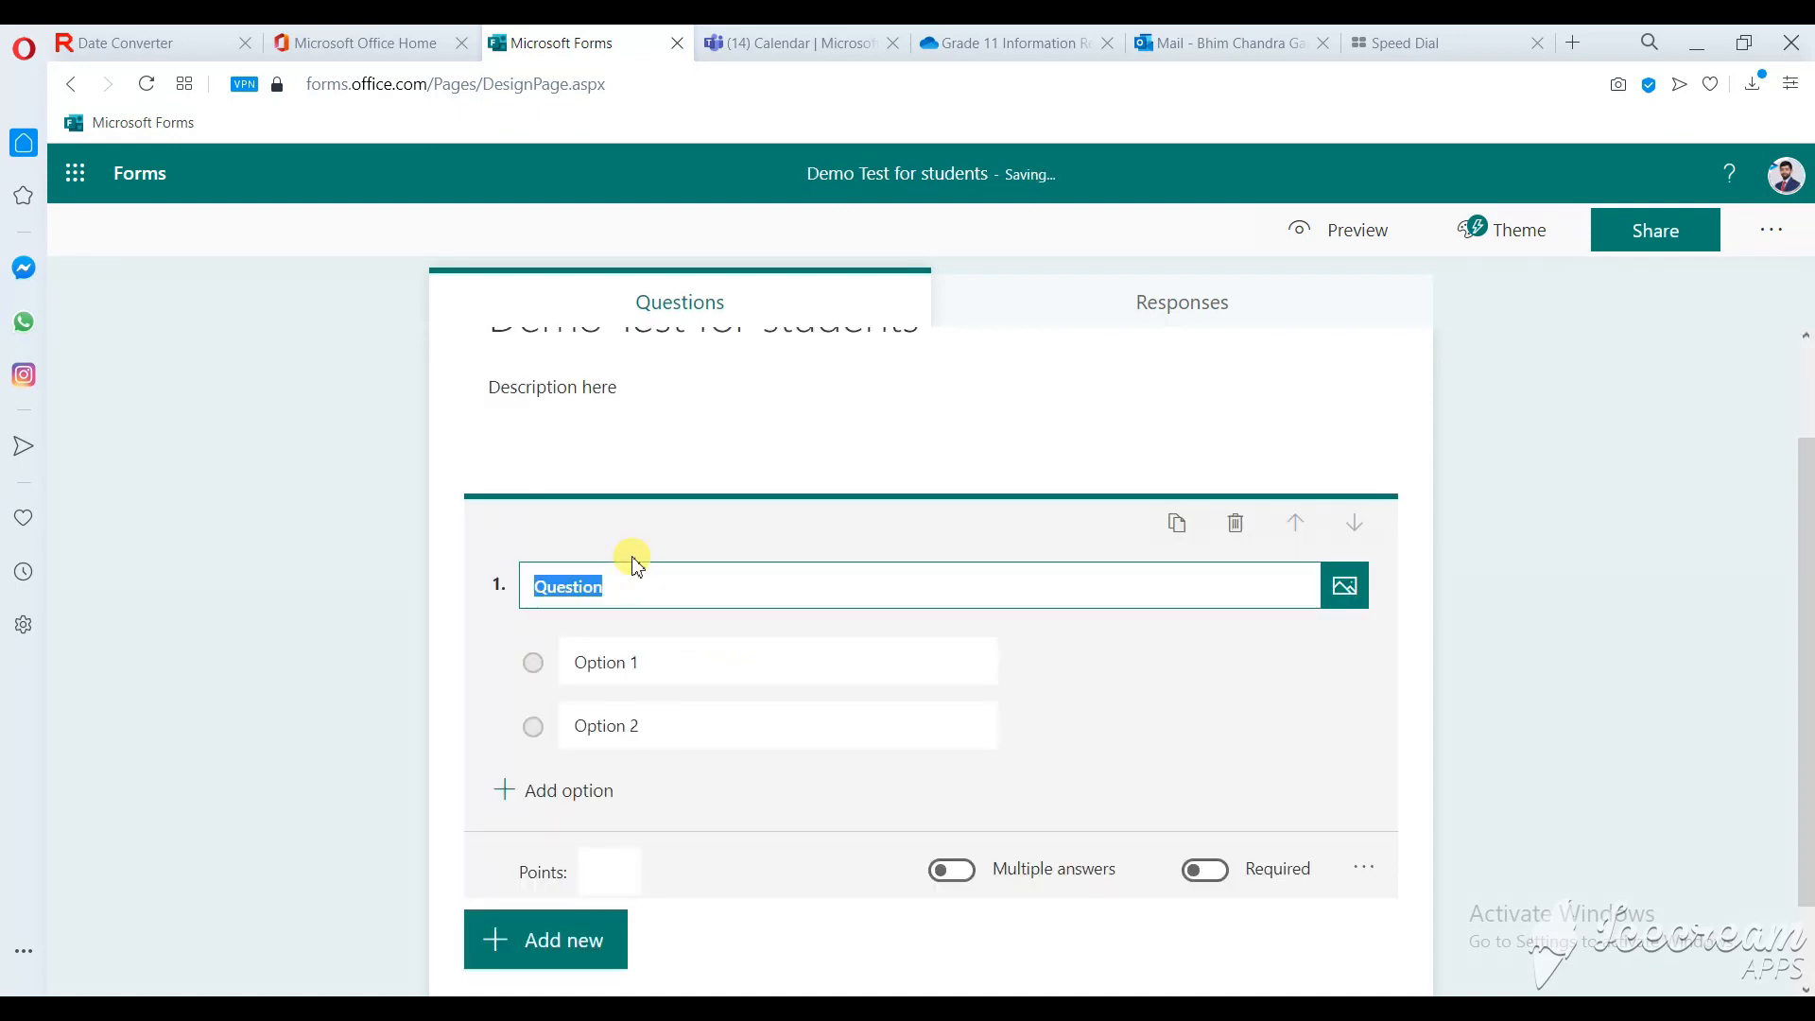
{"action": "left_click", "coordinate": [611, 590]}
{"action": "left_click_drag", "start_coordinate": [612, 591], "coordinate": [437, 598]}
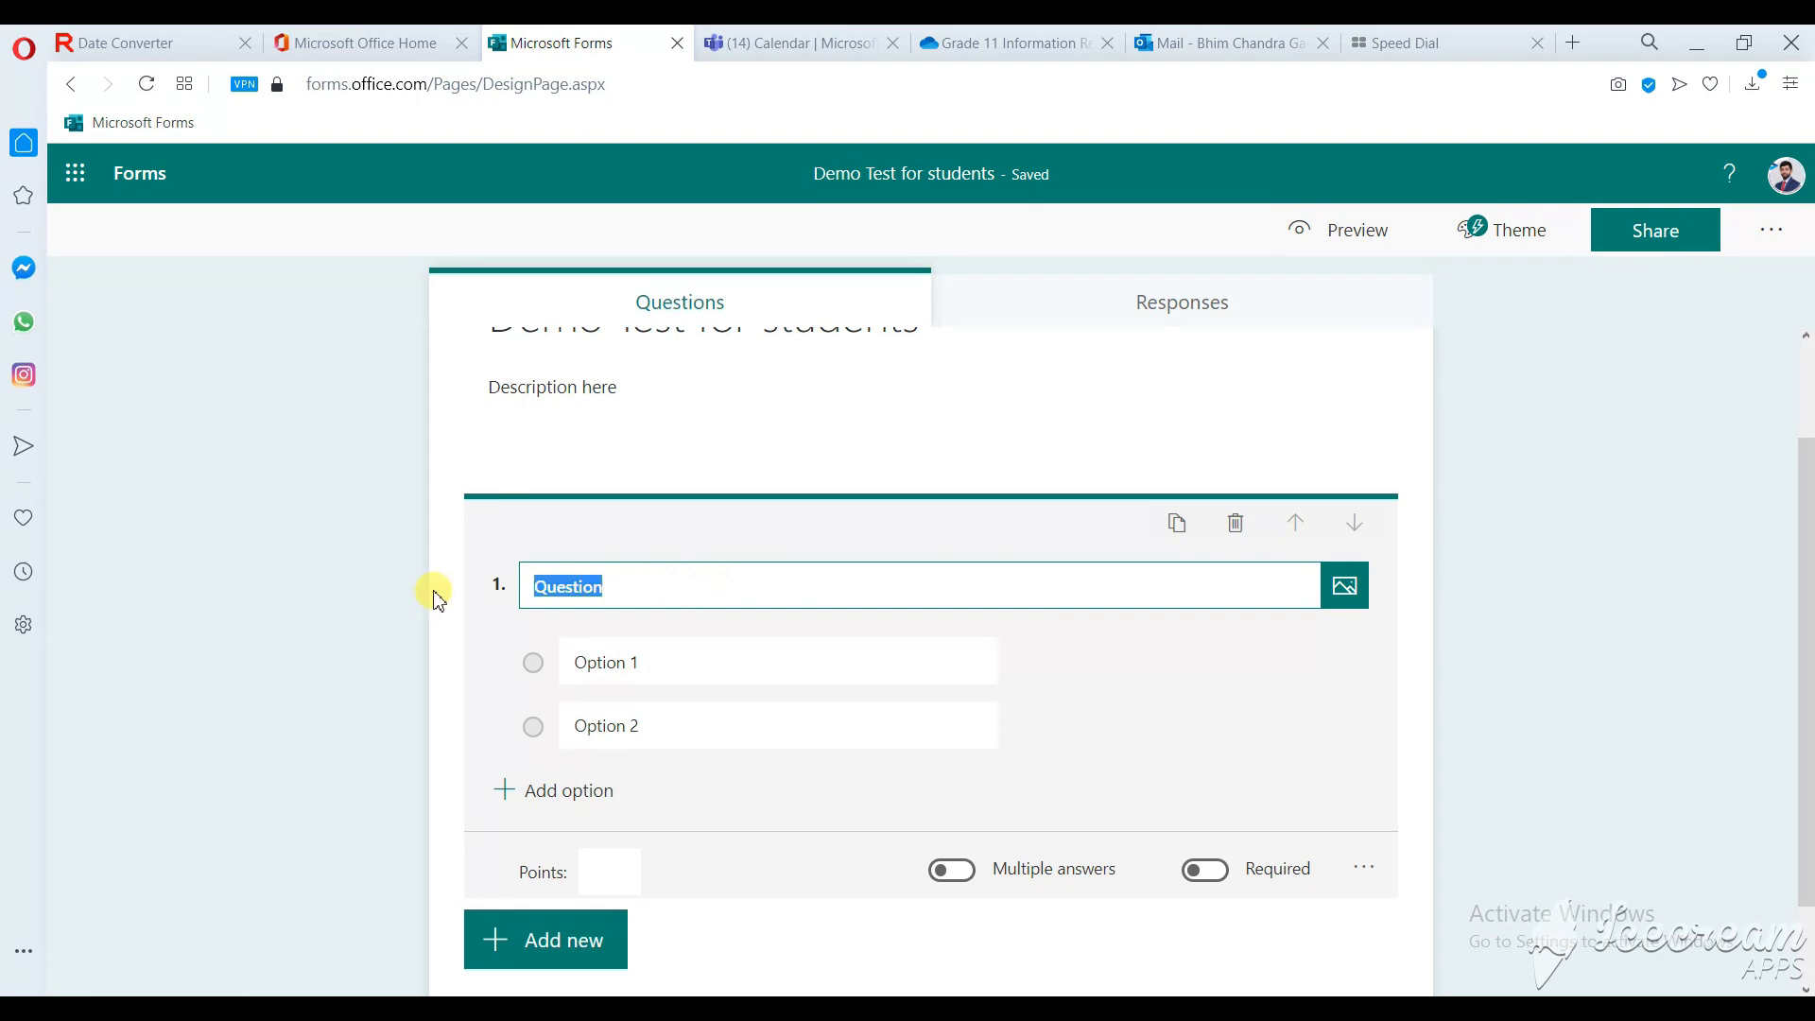
{"action": "type", "text": "Wha"}
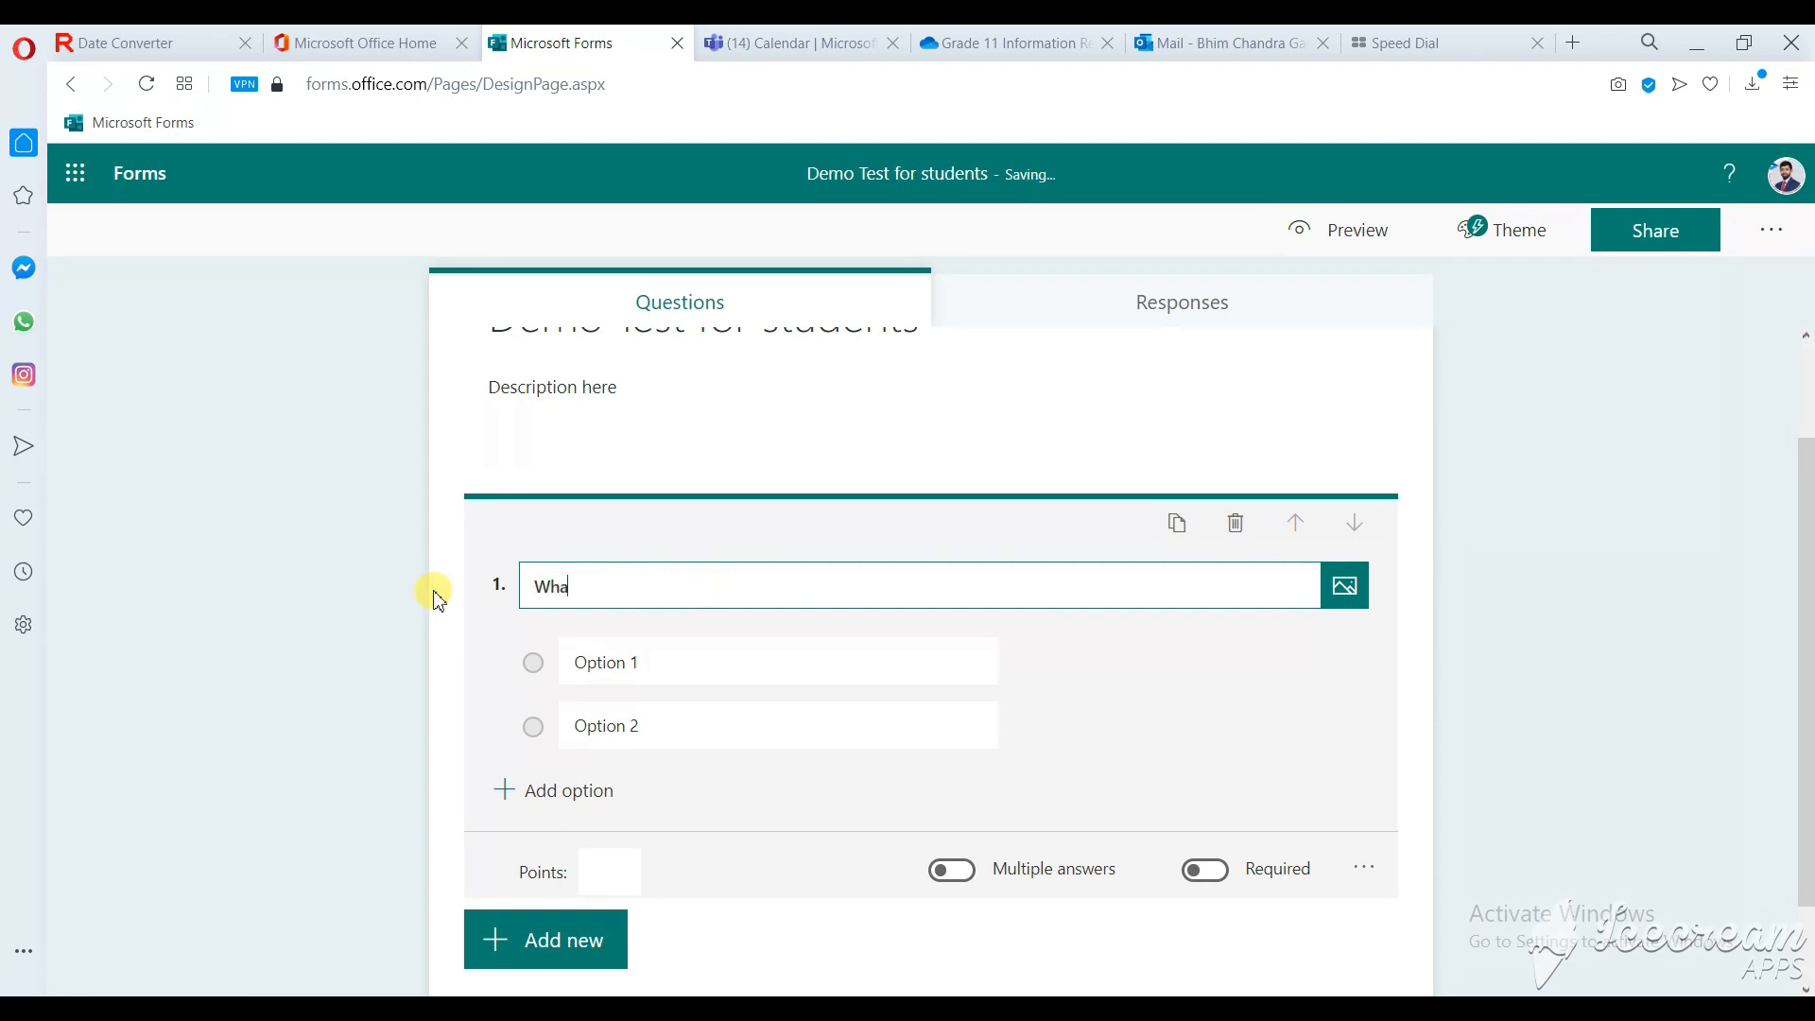
{"action": "type", "text": "t is ca"}
{"action": "type", "text": "Nepal Called."}
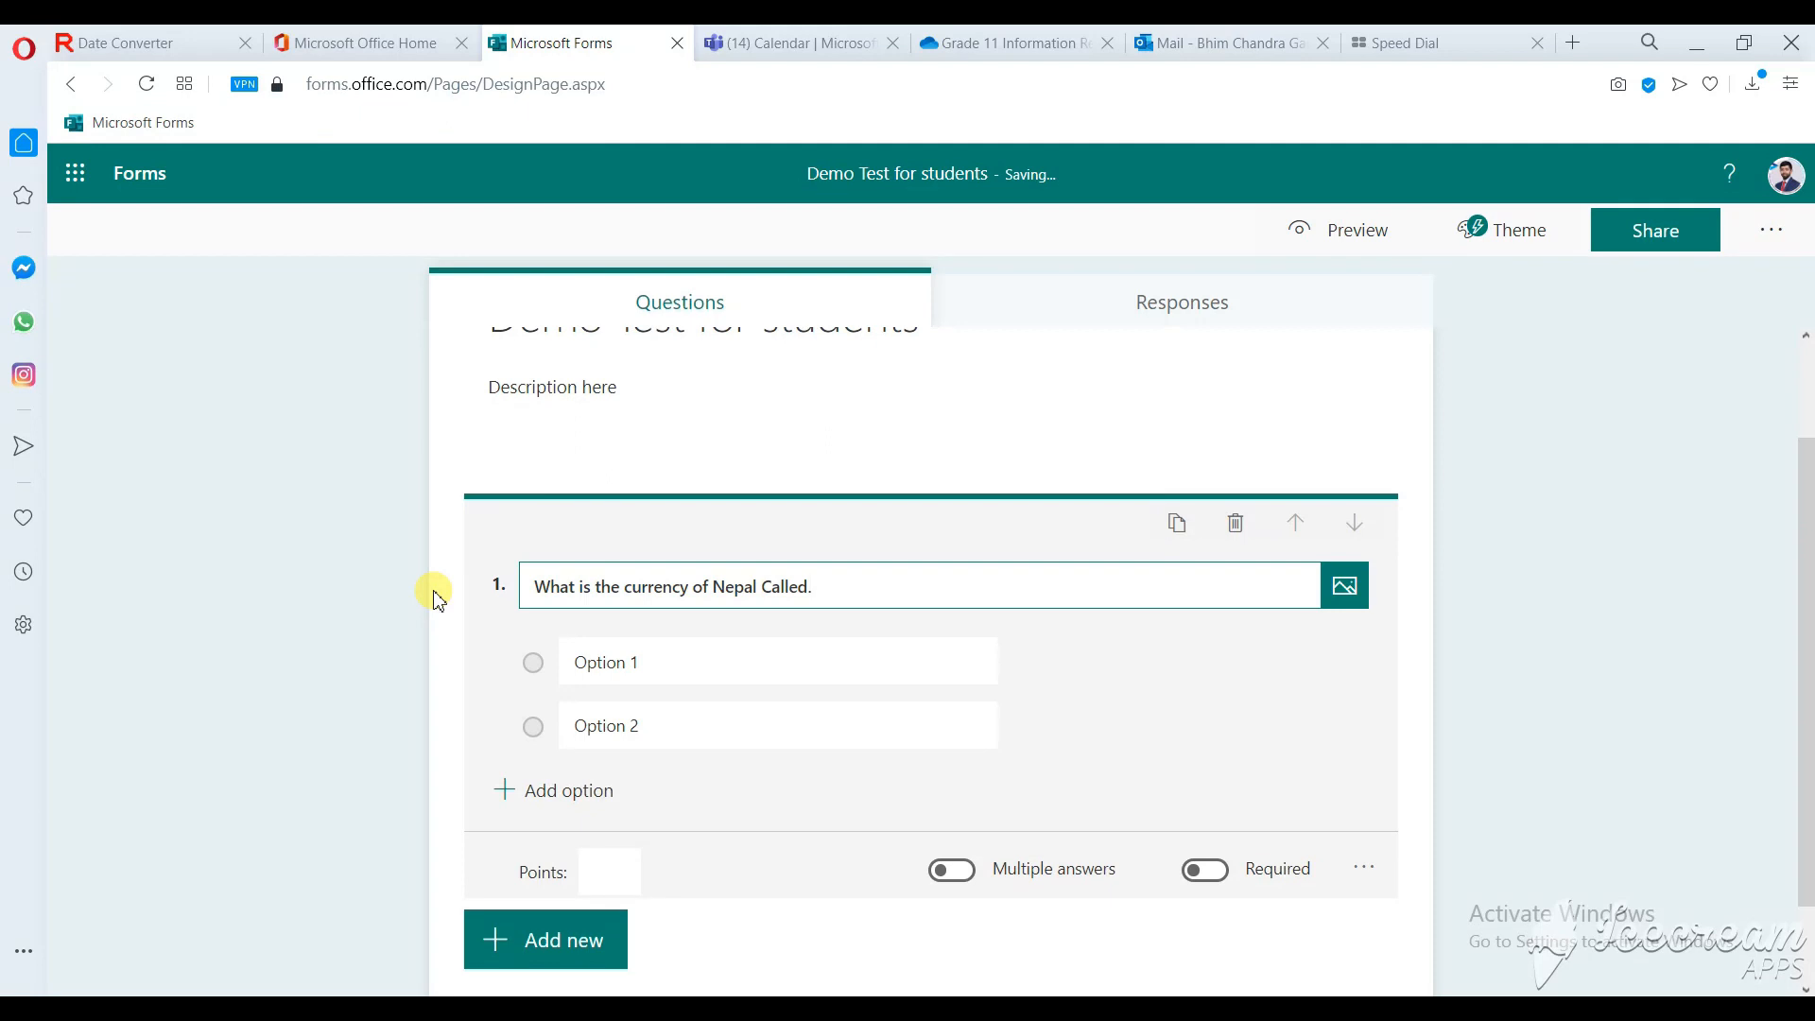
Step: Set the currency question's options to "Rupee" and "Dollor" and mark Rupee as the correct answer
{"action": "left_click", "coordinate": [688, 655]}
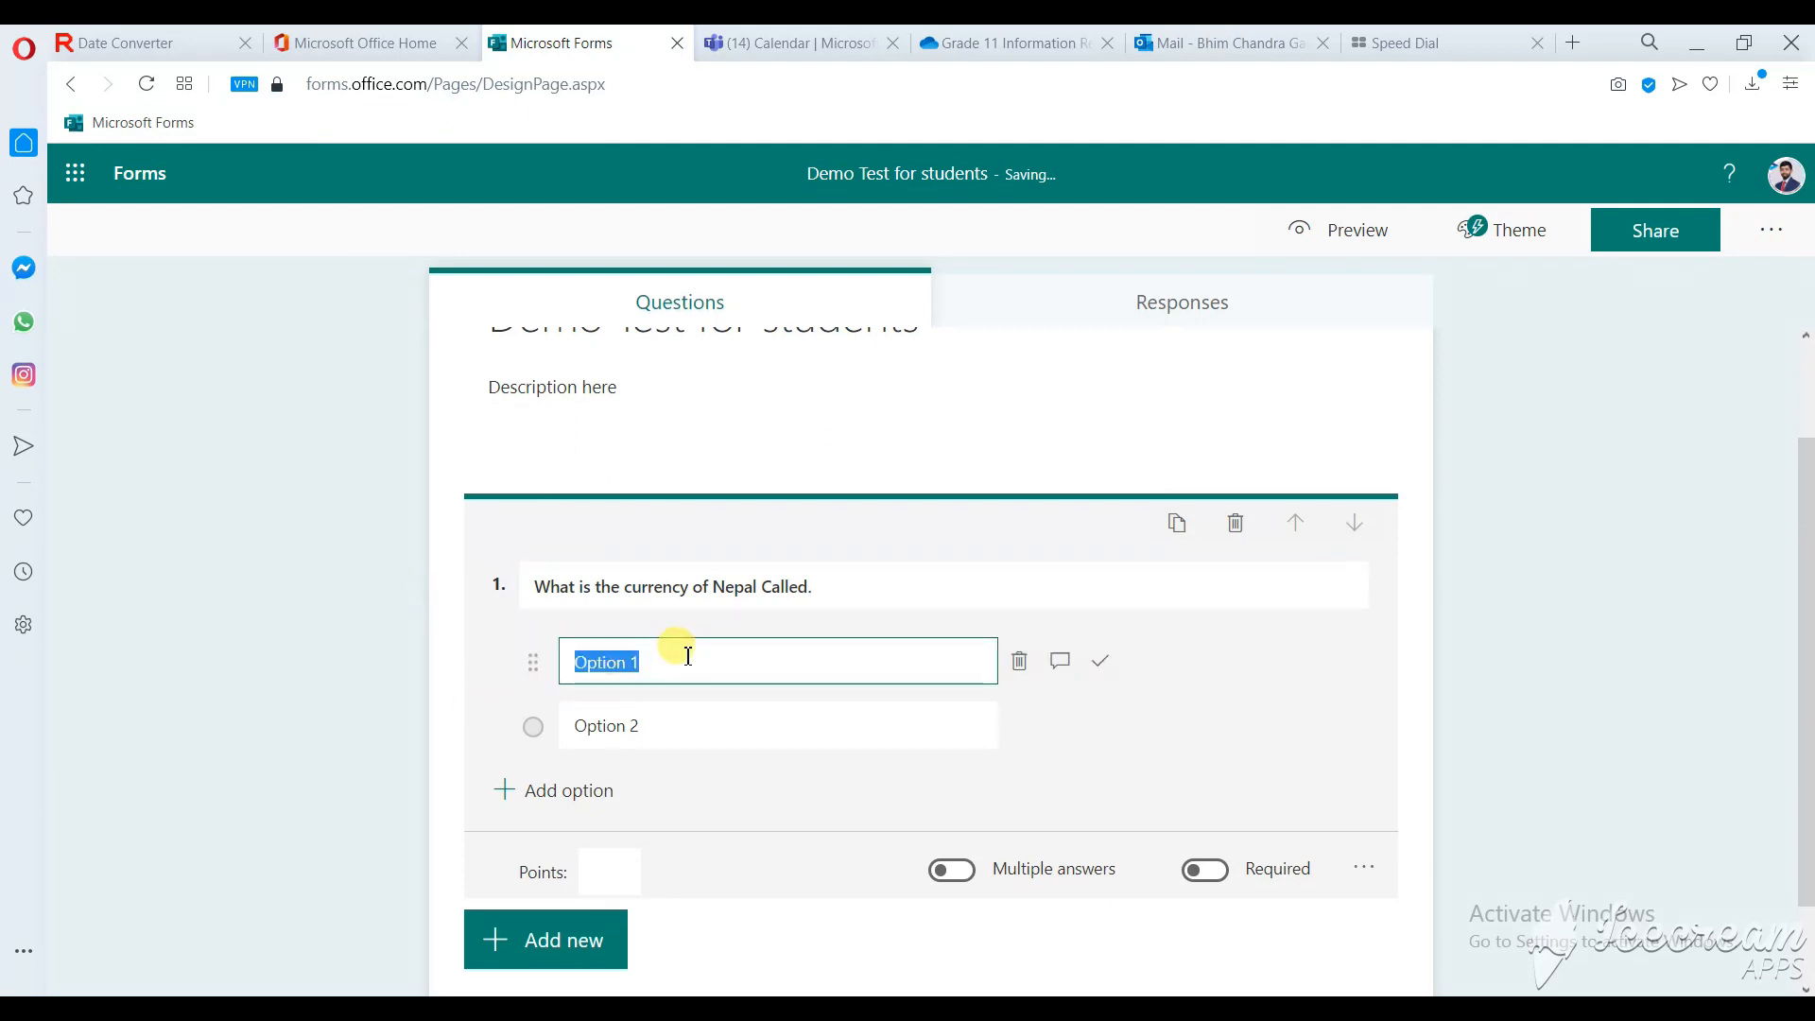
{"action": "type", "text": "Rupee"}
{"action": "left_click", "coordinate": [704, 725]}
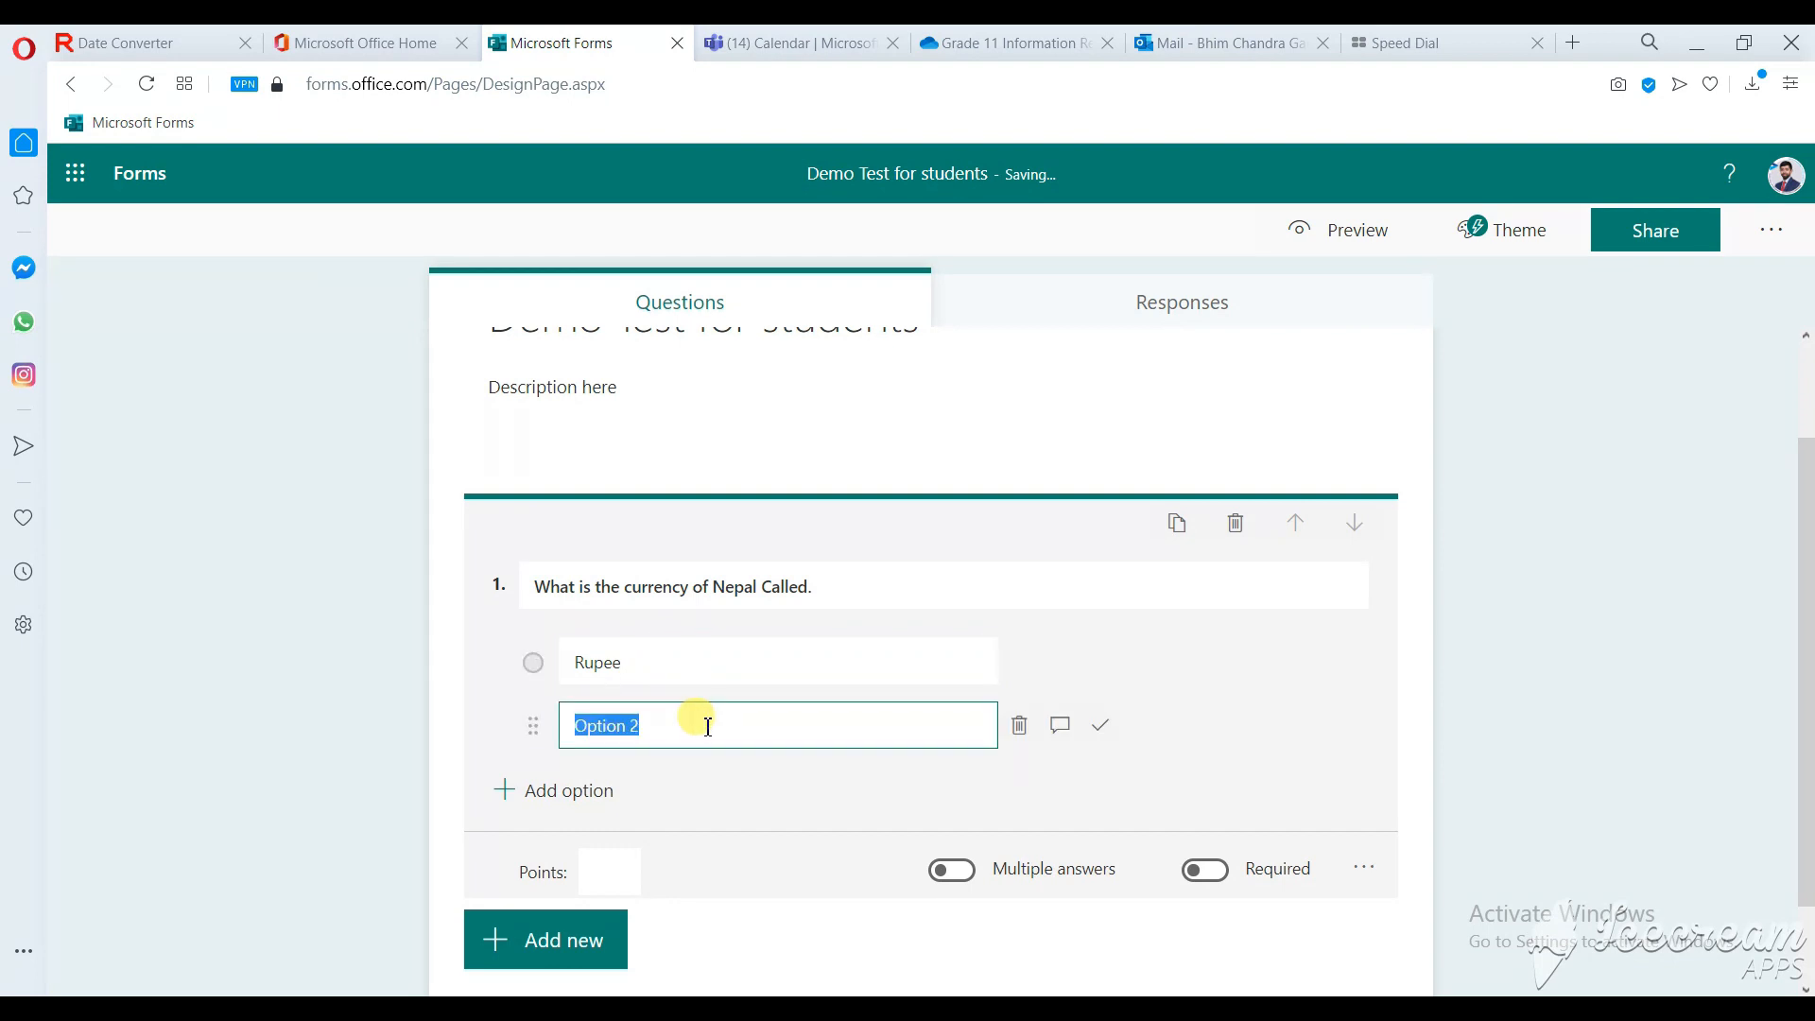
{"action": "type", "text": "Dollor"}
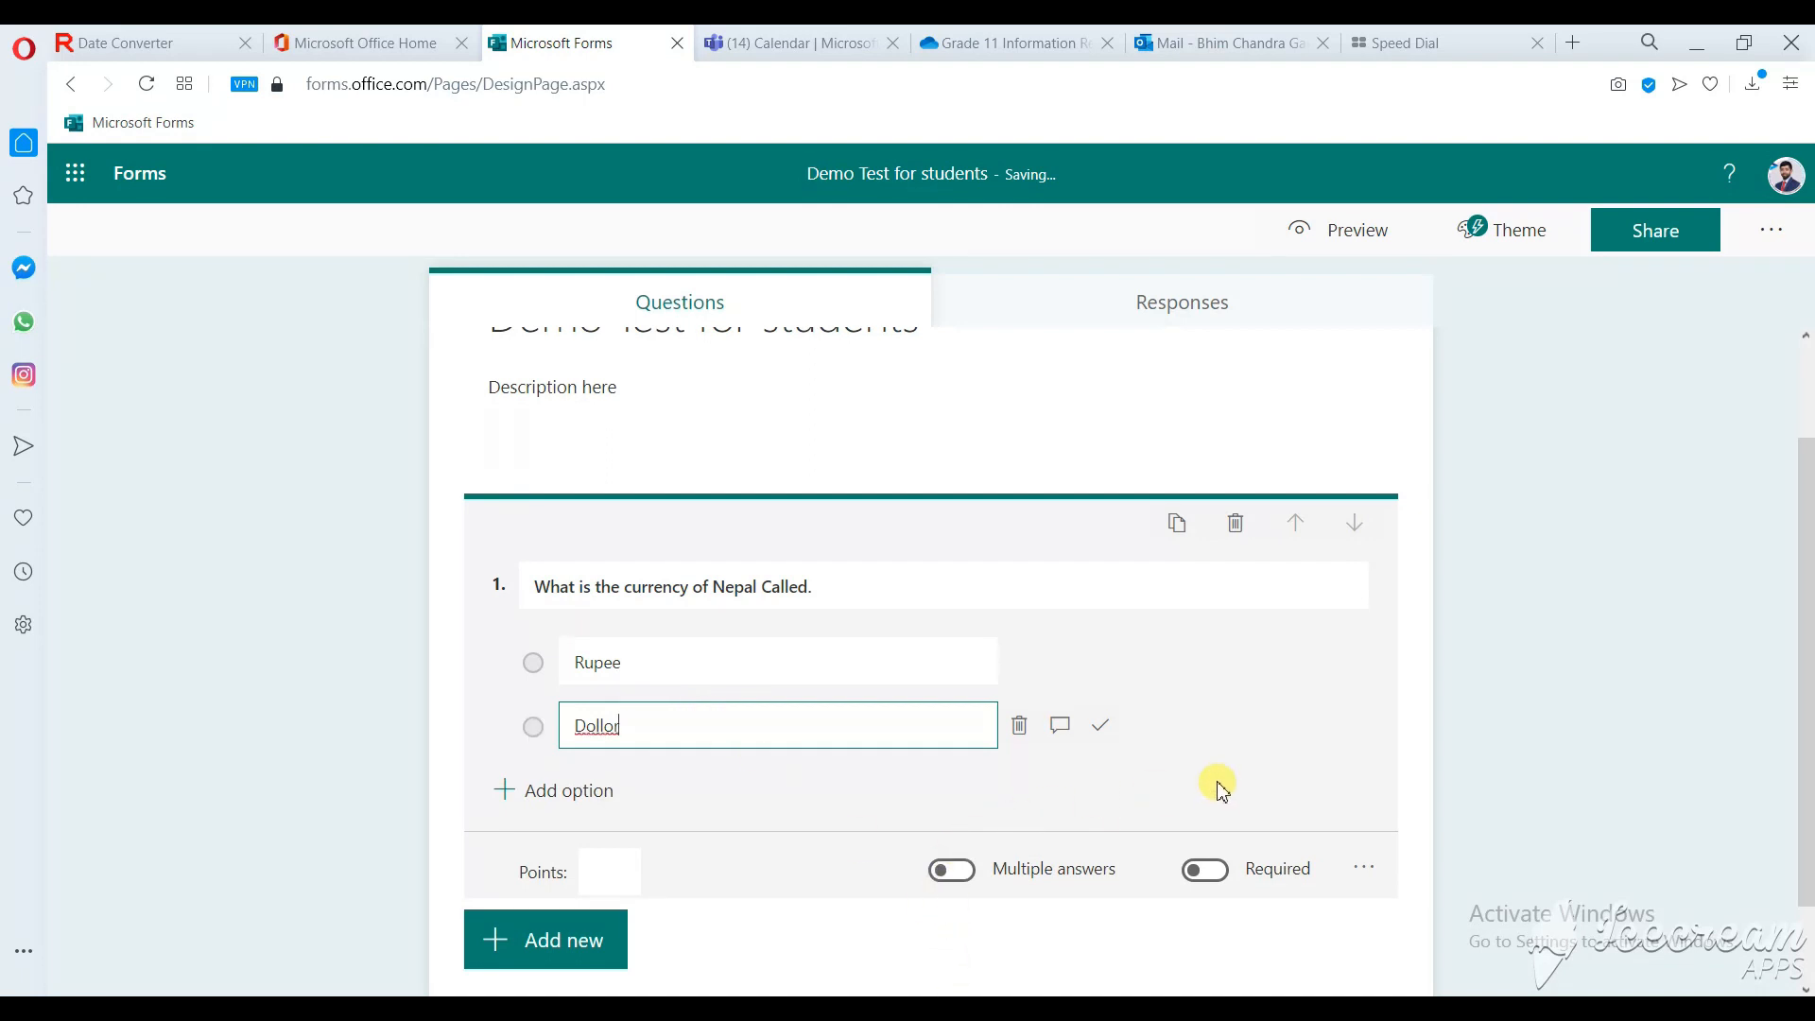
{"action": "left_click", "coordinate": [1098, 661]}
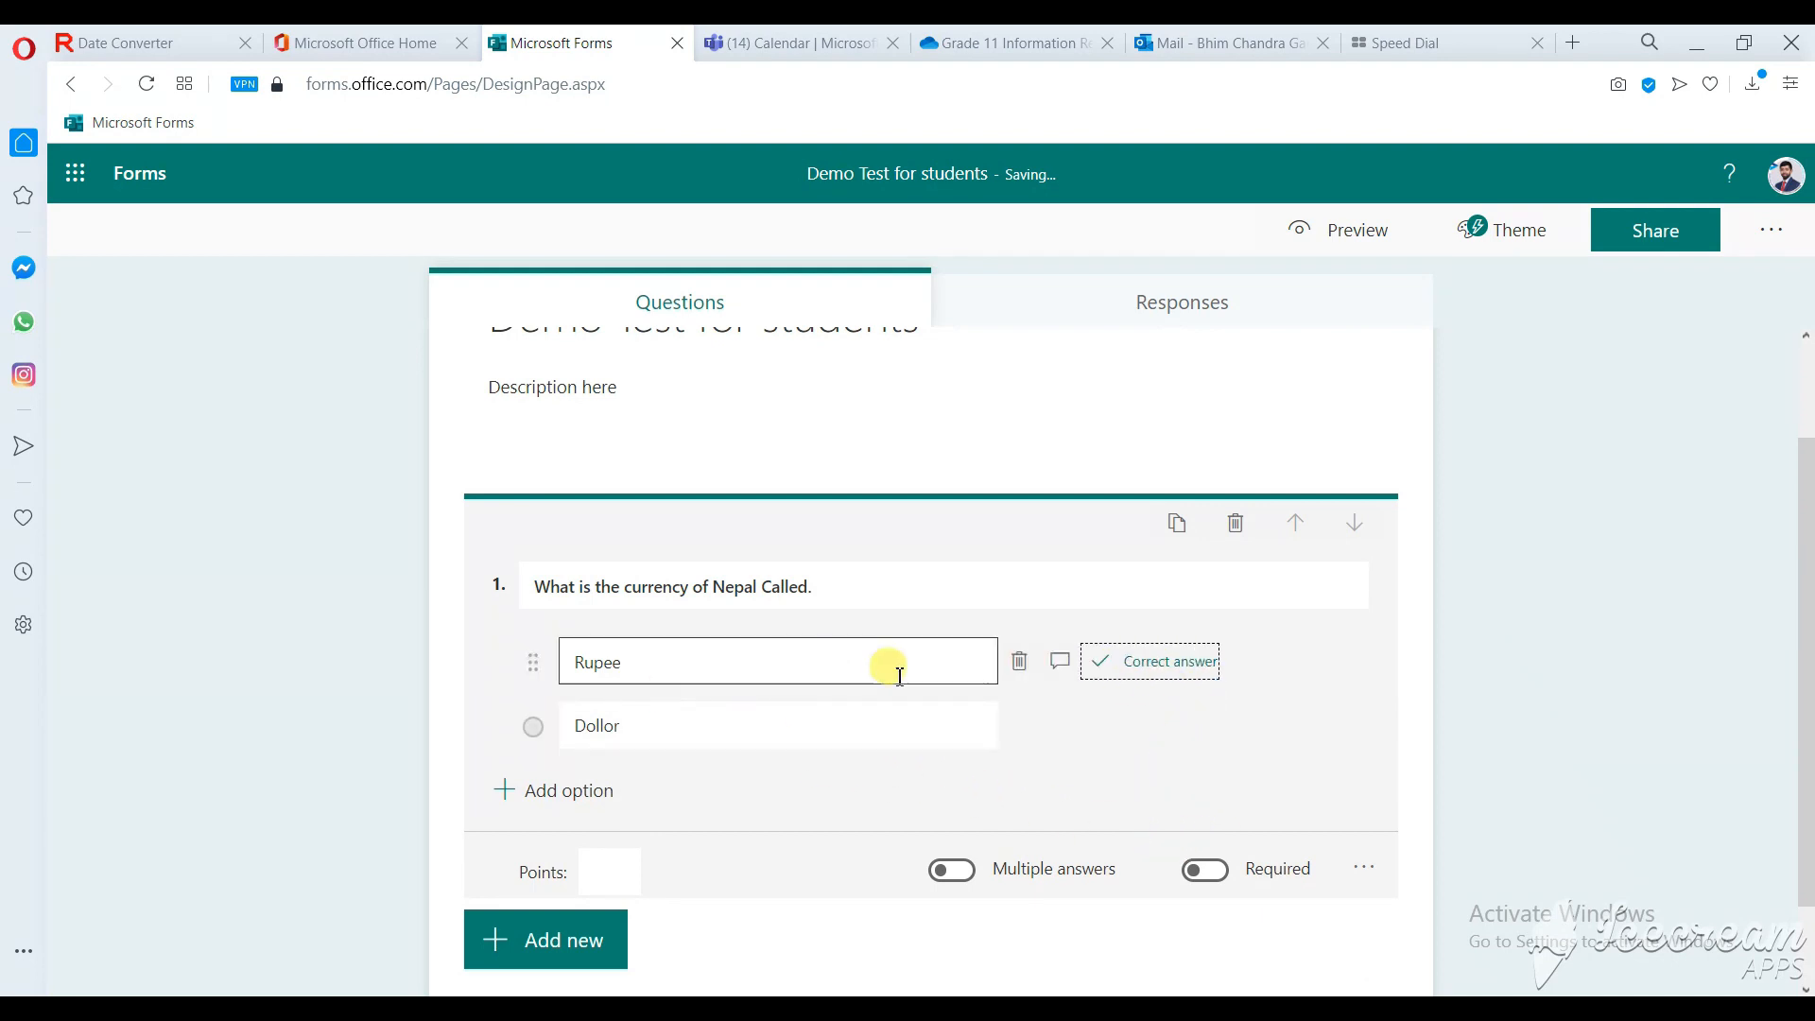
Step: Make the currency question required
{"action": "left_click", "coordinate": [1216, 878]}
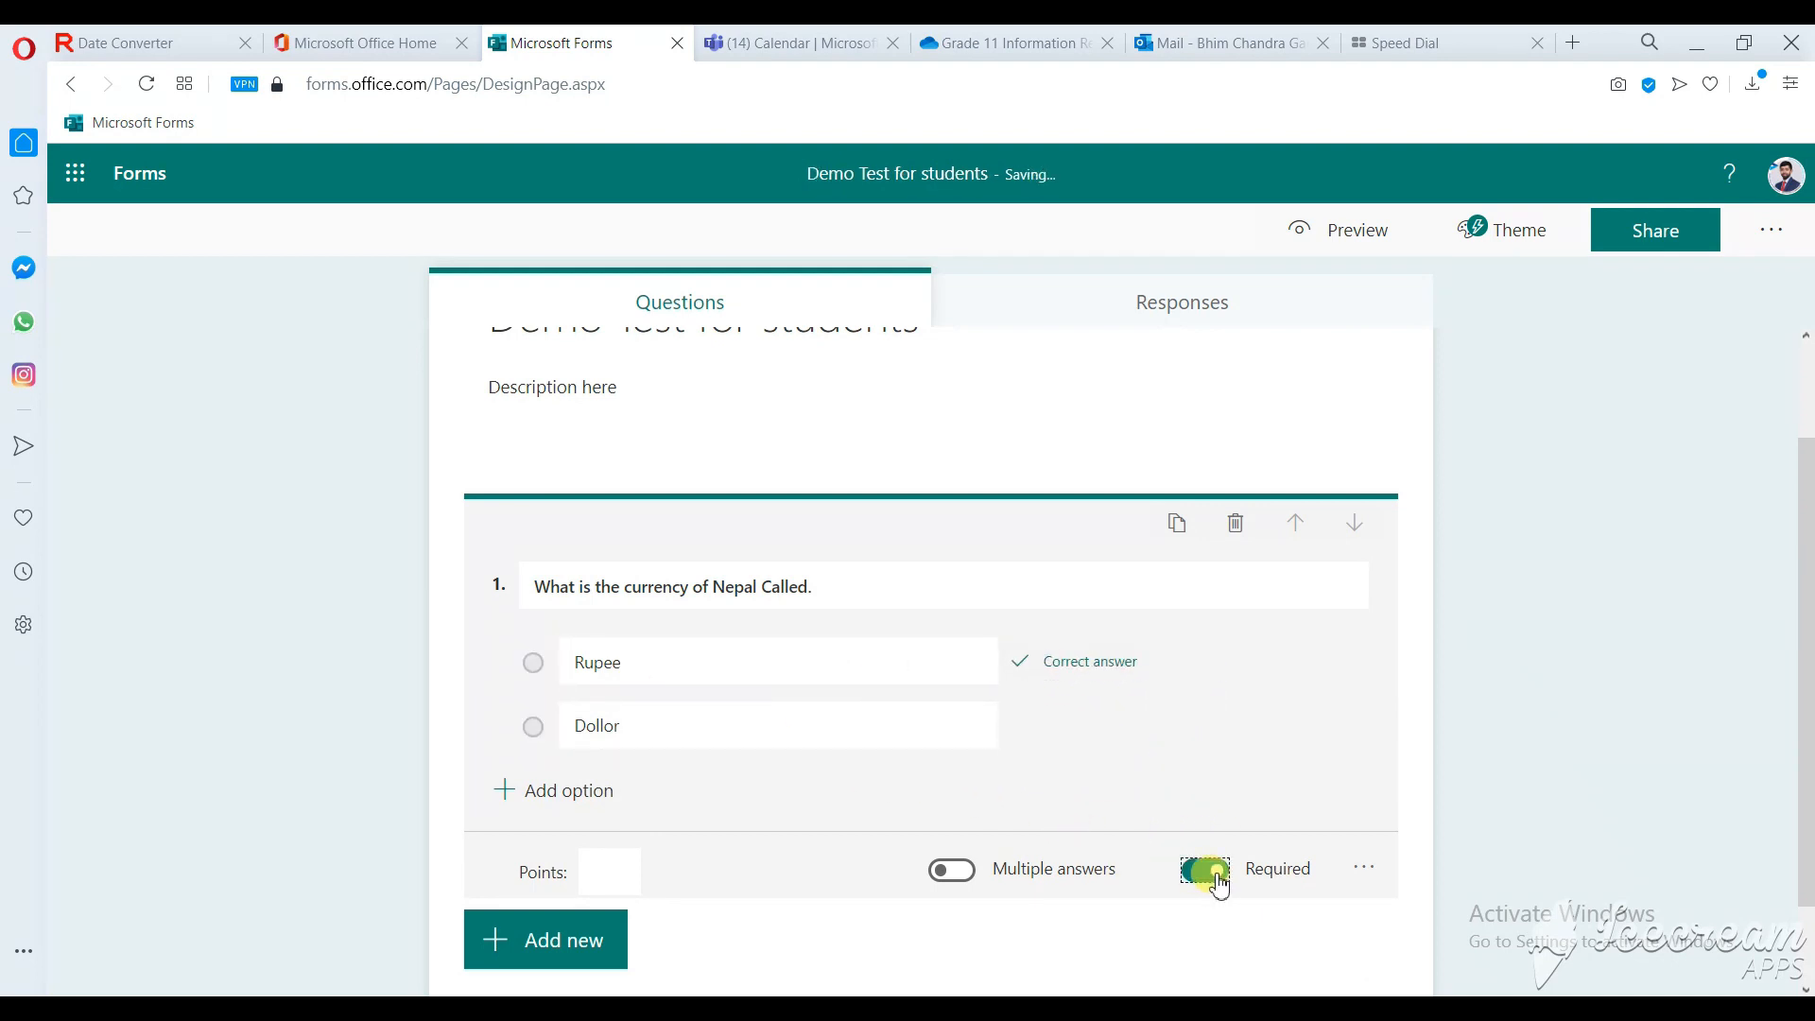
{"action": "left_click", "coordinate": [1196, 874]}
{"action": "left_click", "coordinate": [1213, 870]}
{"action": "left_click", "coordinate": [1196, 874]}
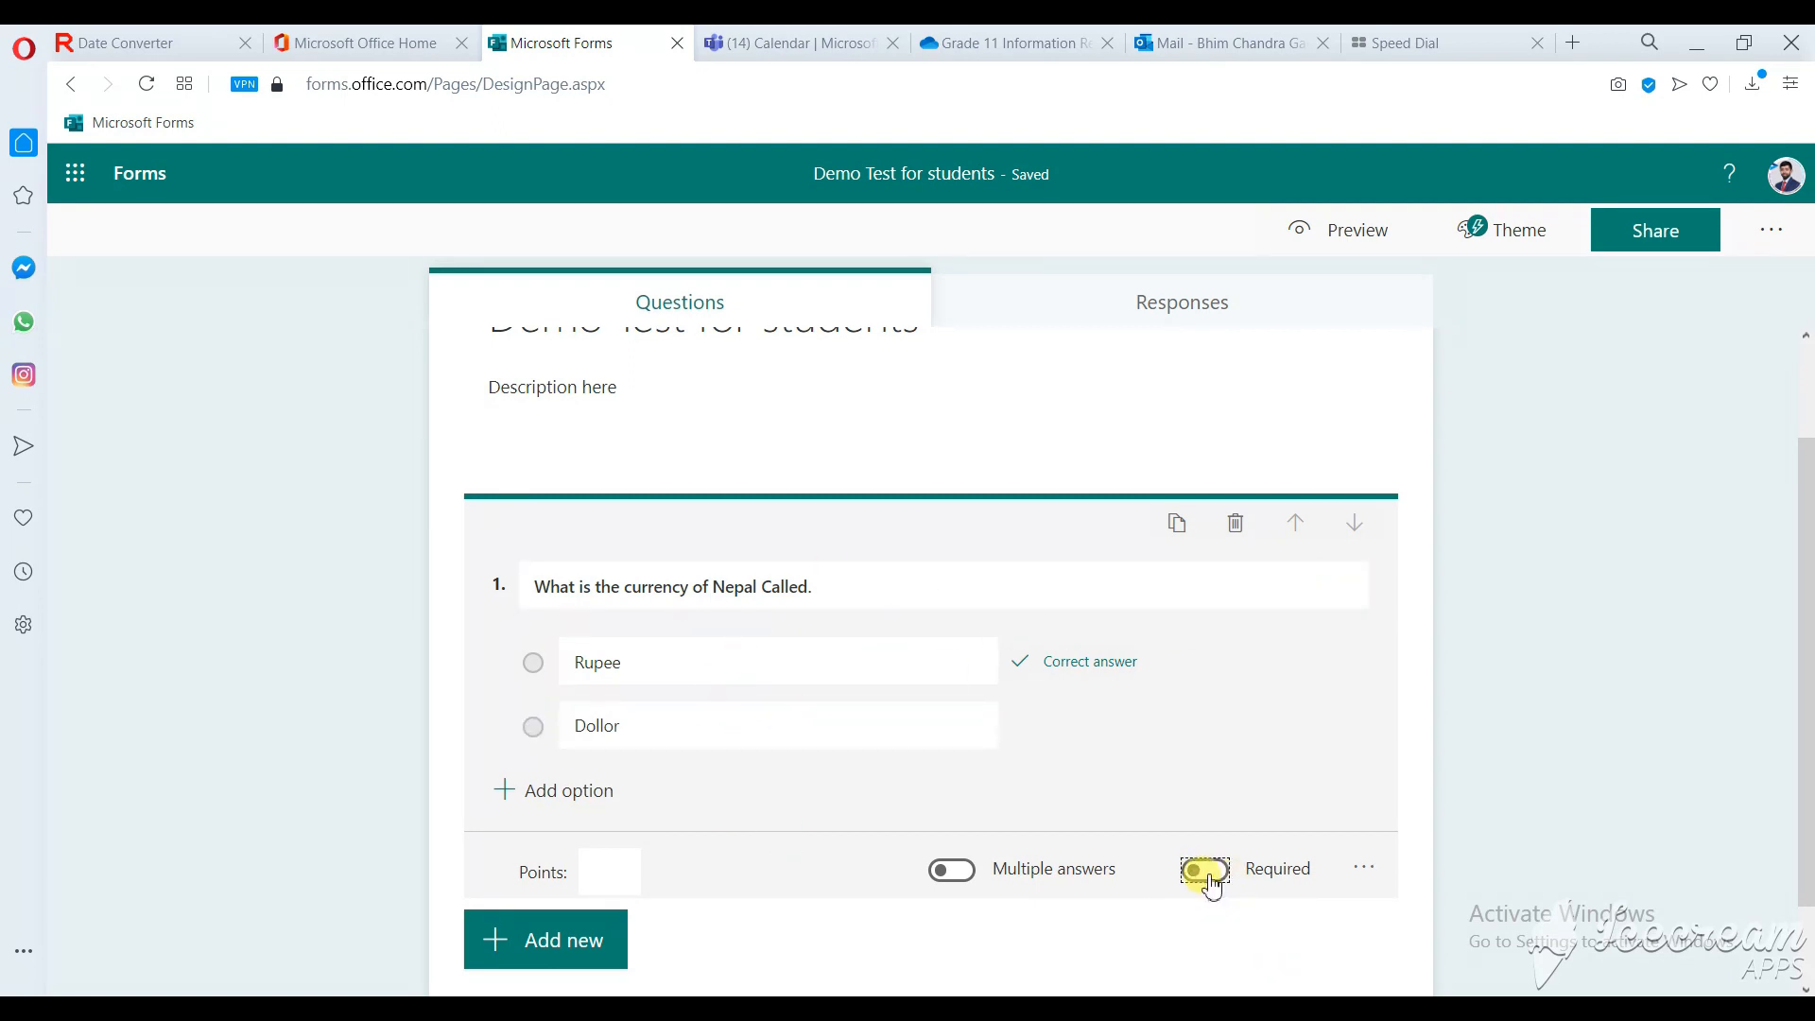
{"action": "left_click", "coordinate": [1212, 874]}
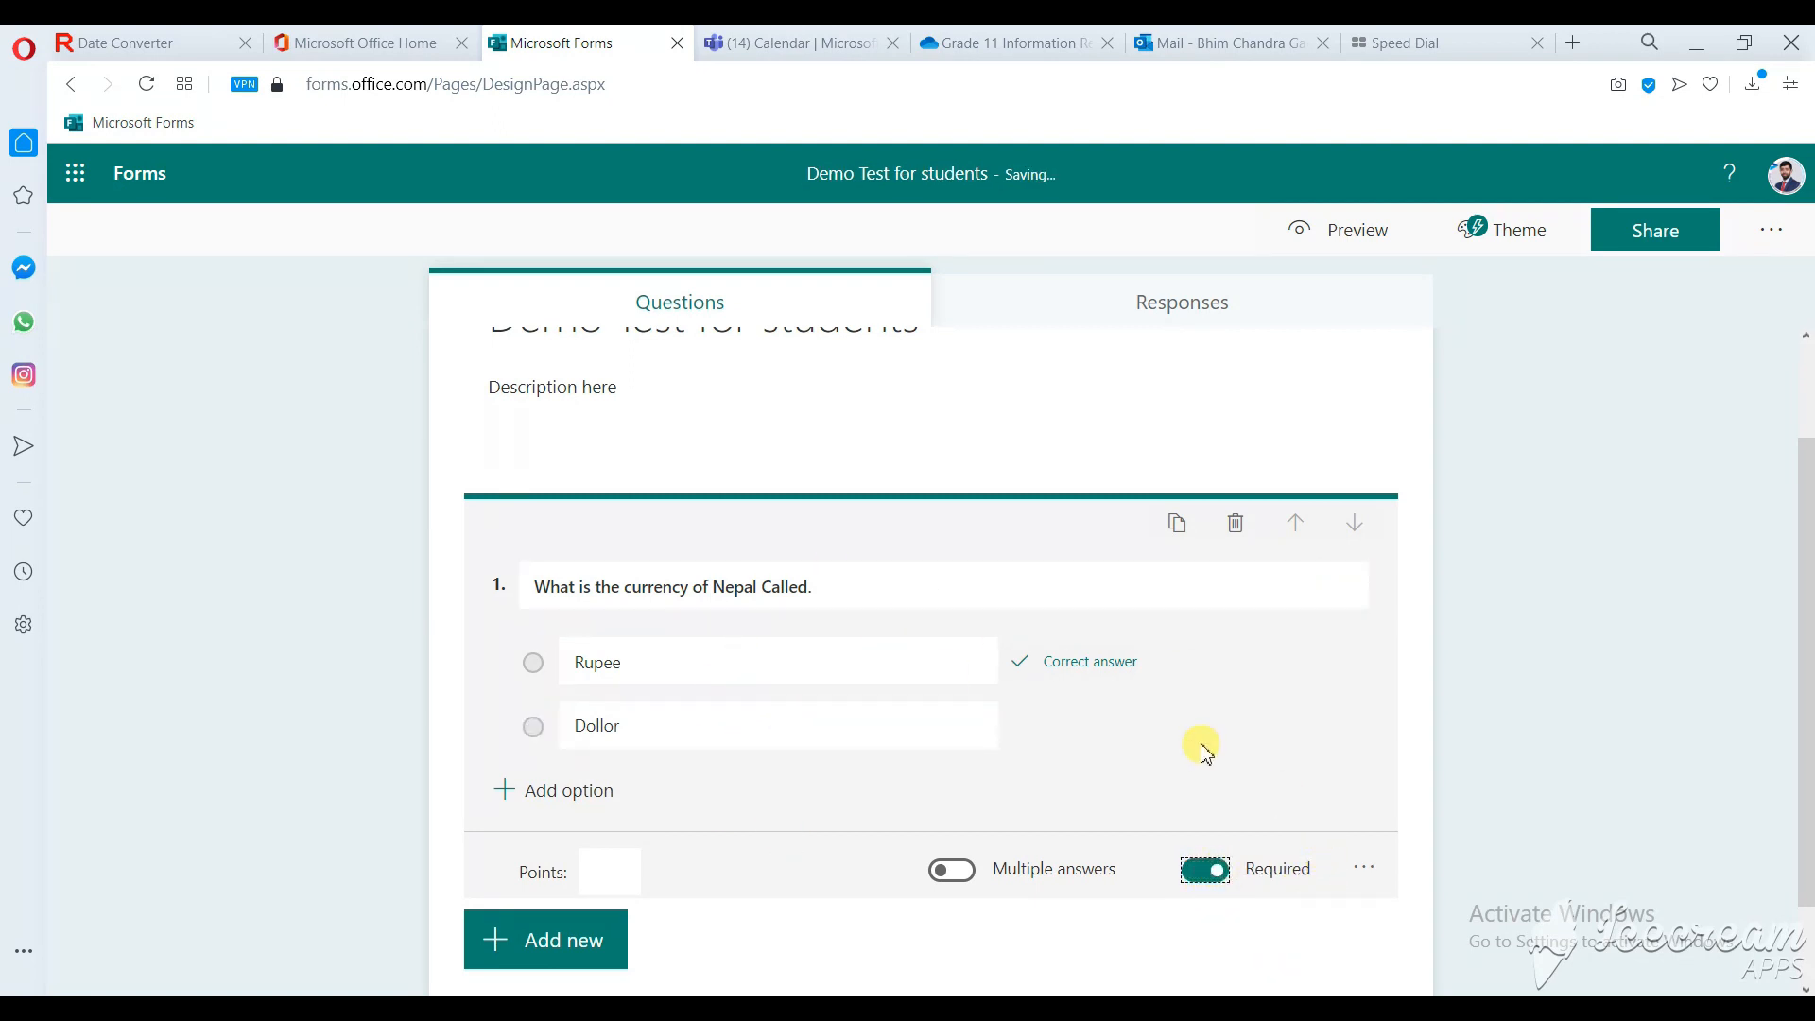
Step: Add a text question reading "Write a theory of economics." as the quiz's second question
{"action": "left_click", "coordinate": [594, 940]}
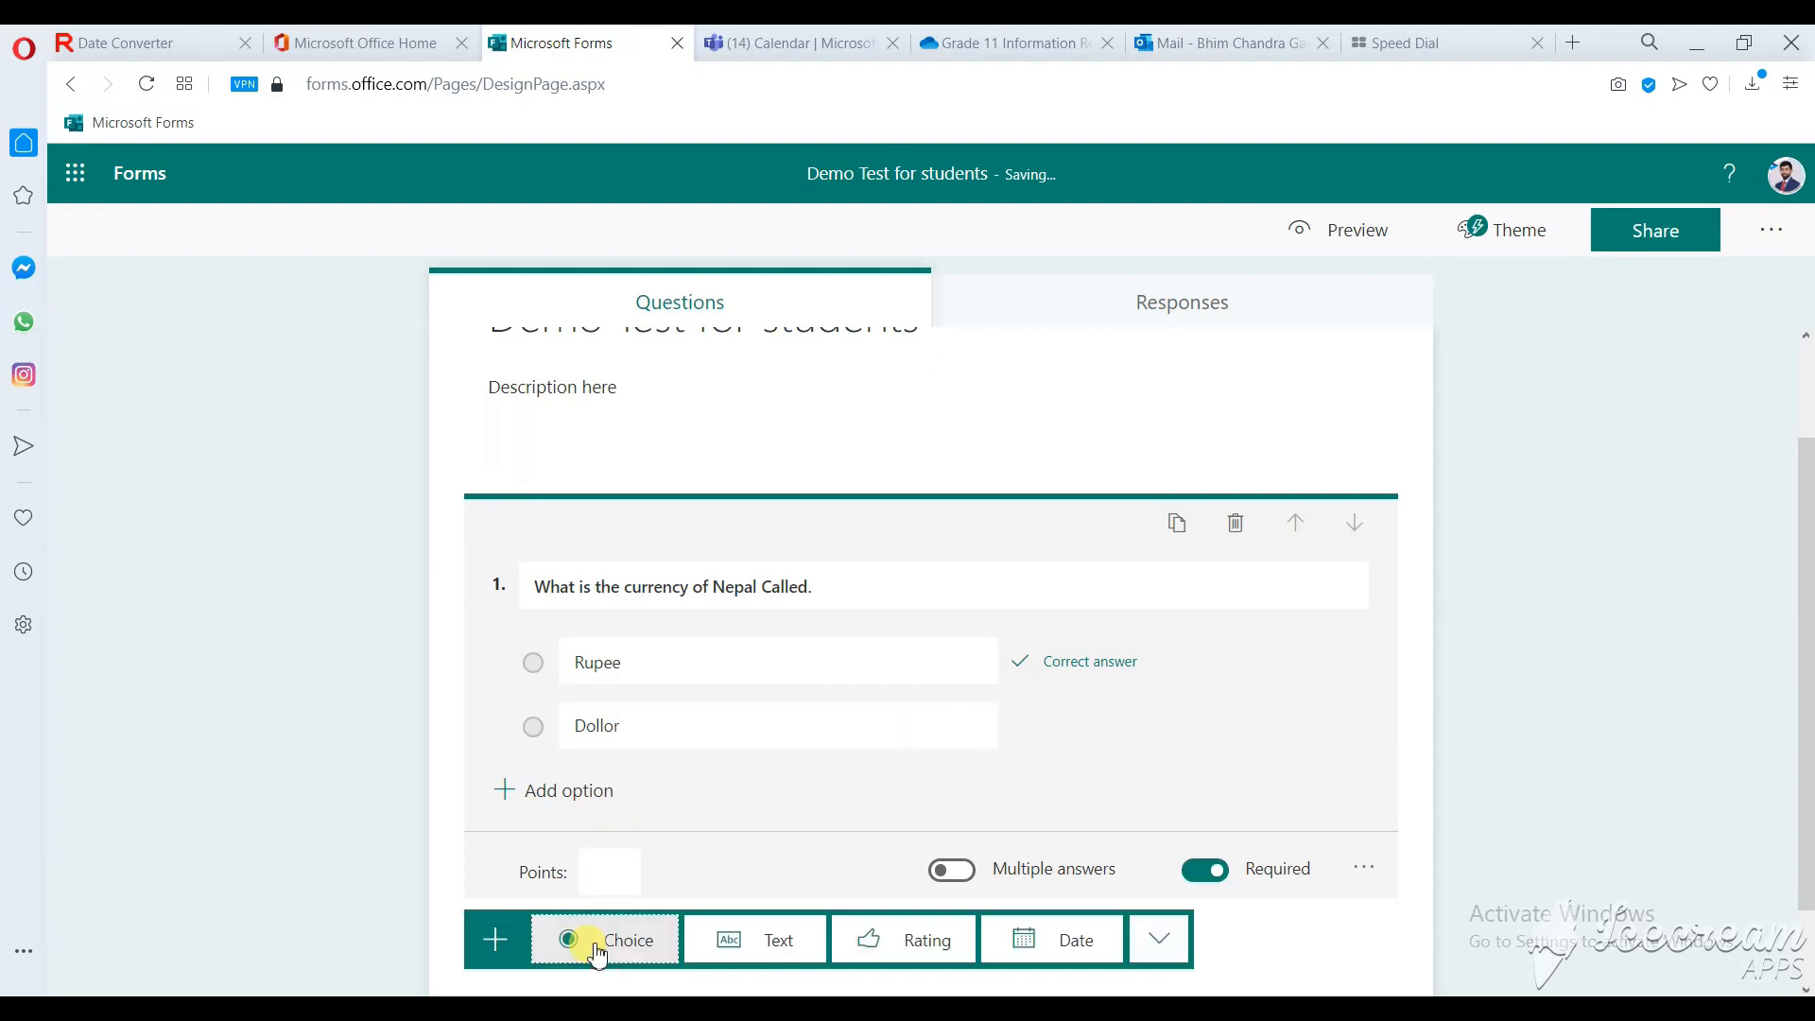
{"action": "left_click", "coordinate": [777, 941]}
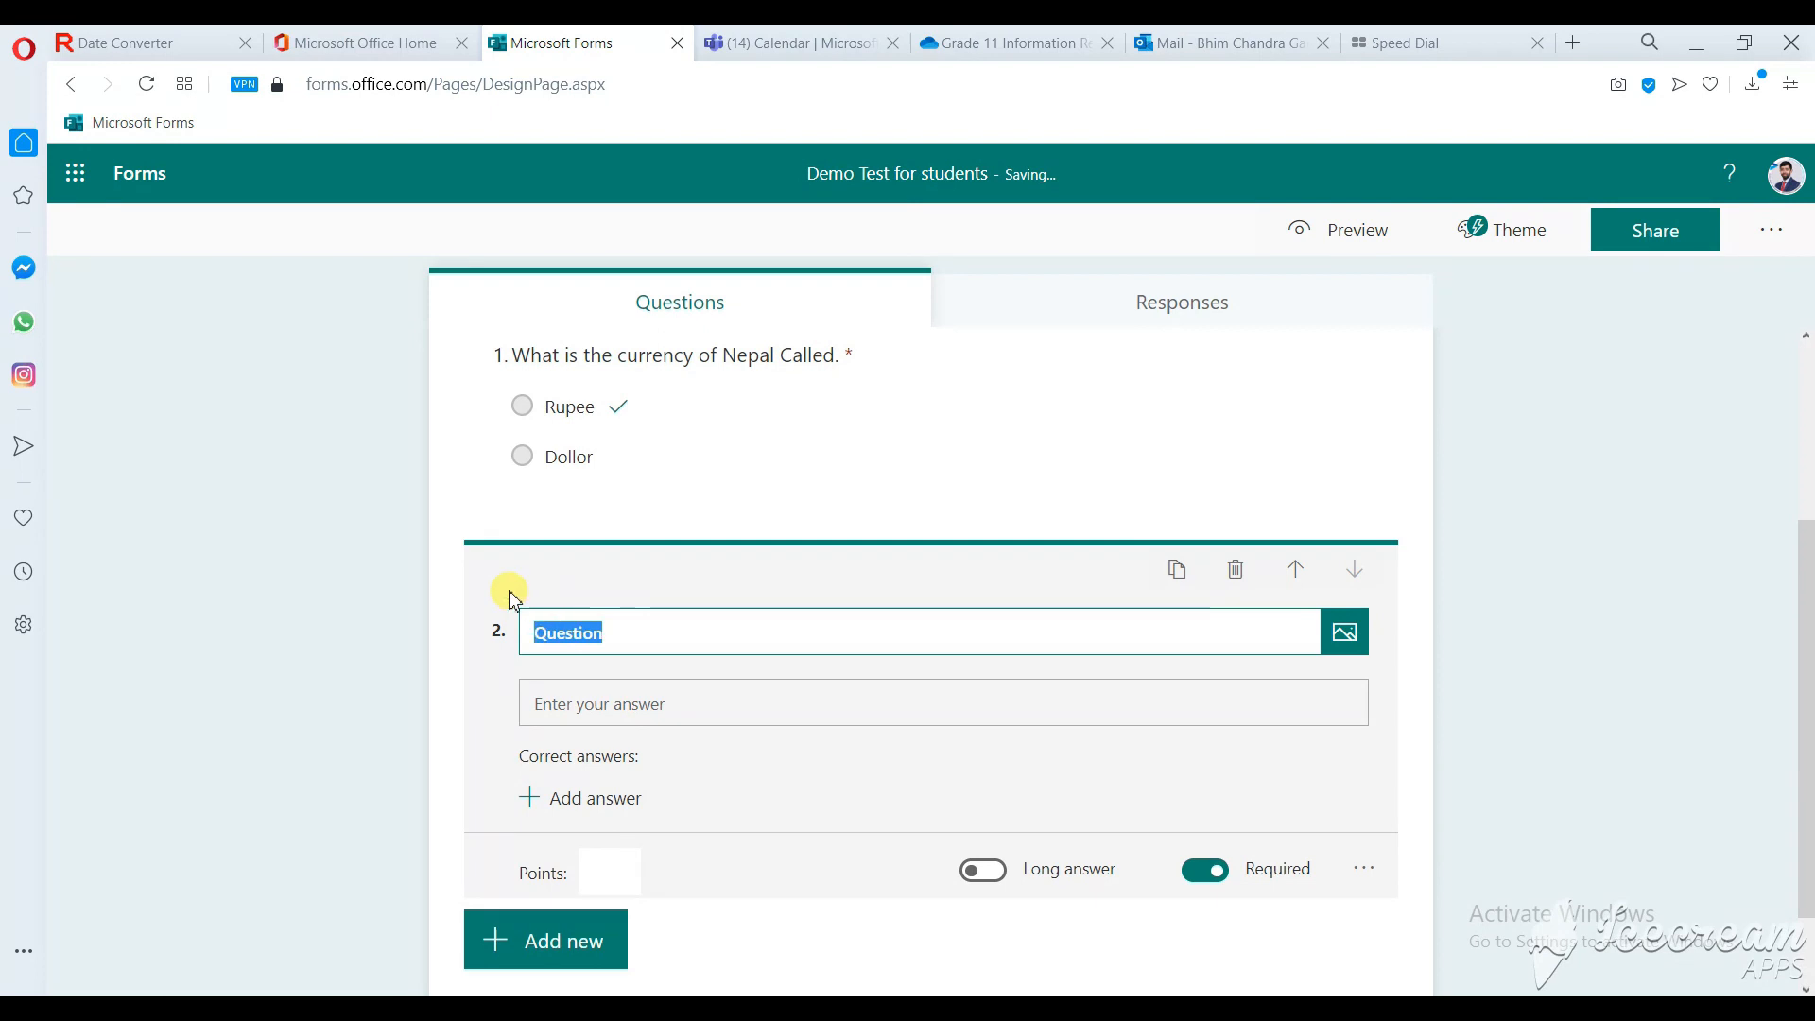
{"action": "type", "text": "Write a "}
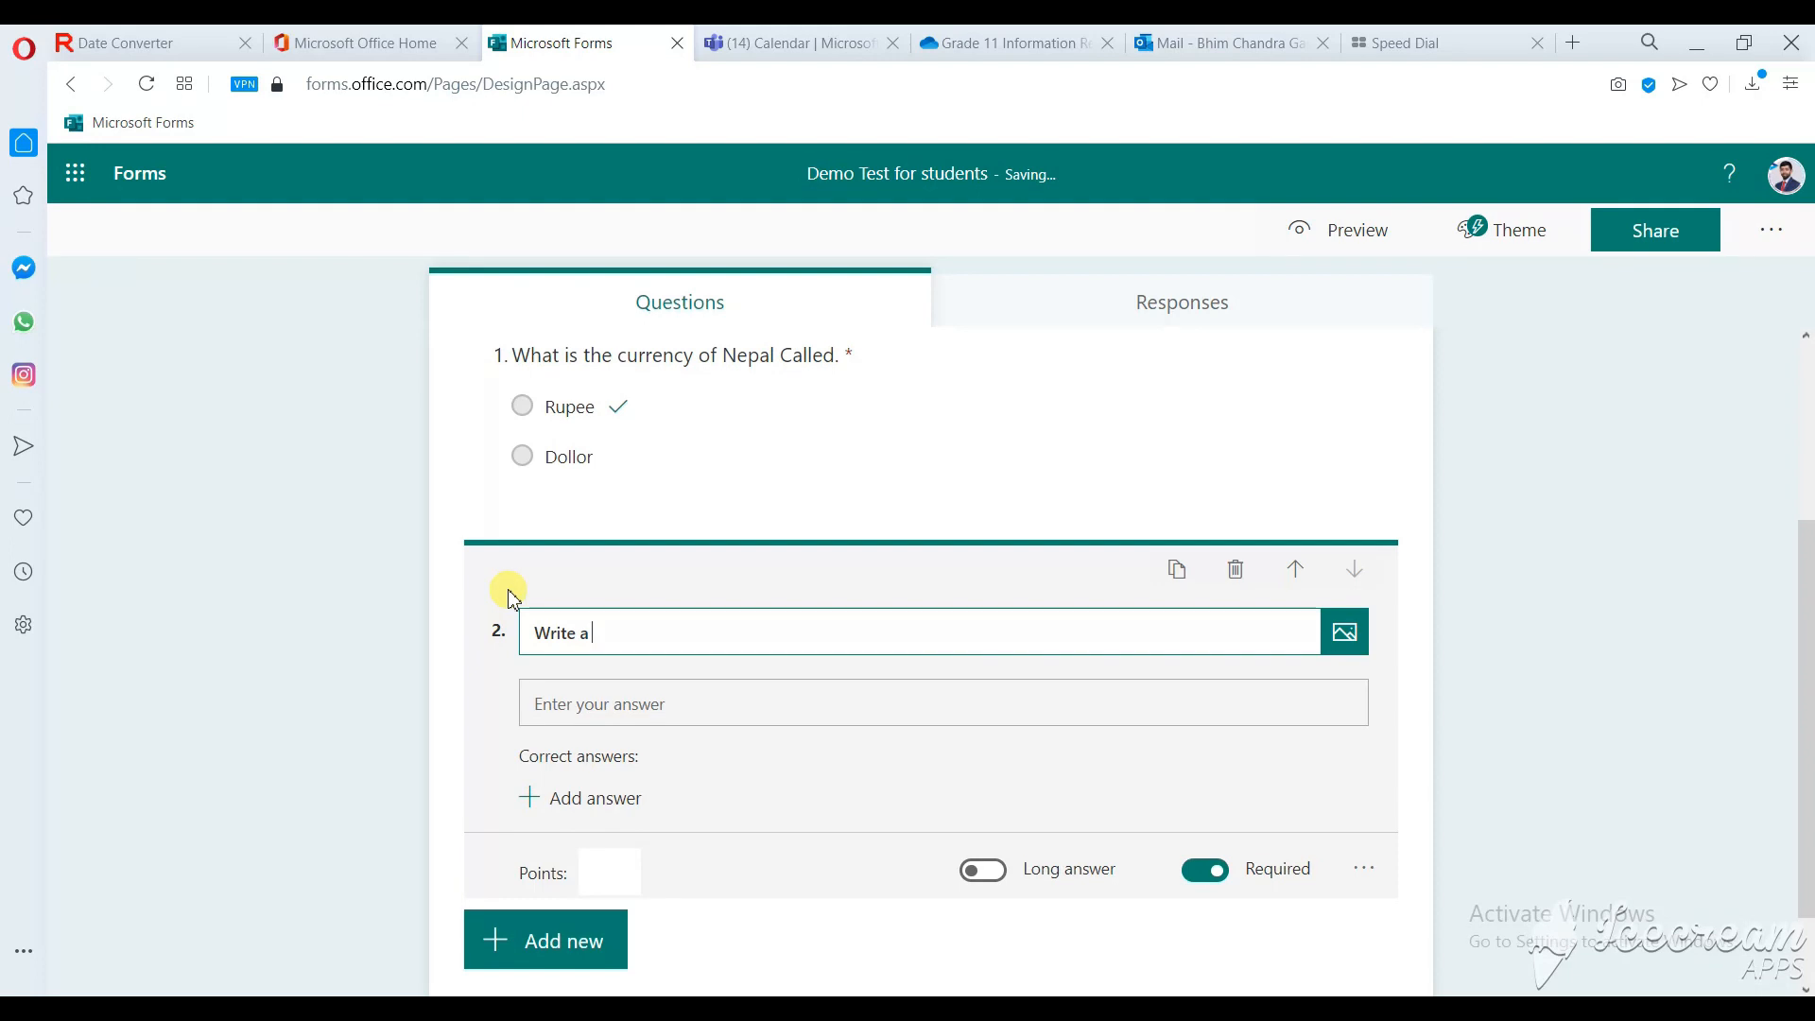
{"action": "type", "text": "the"}
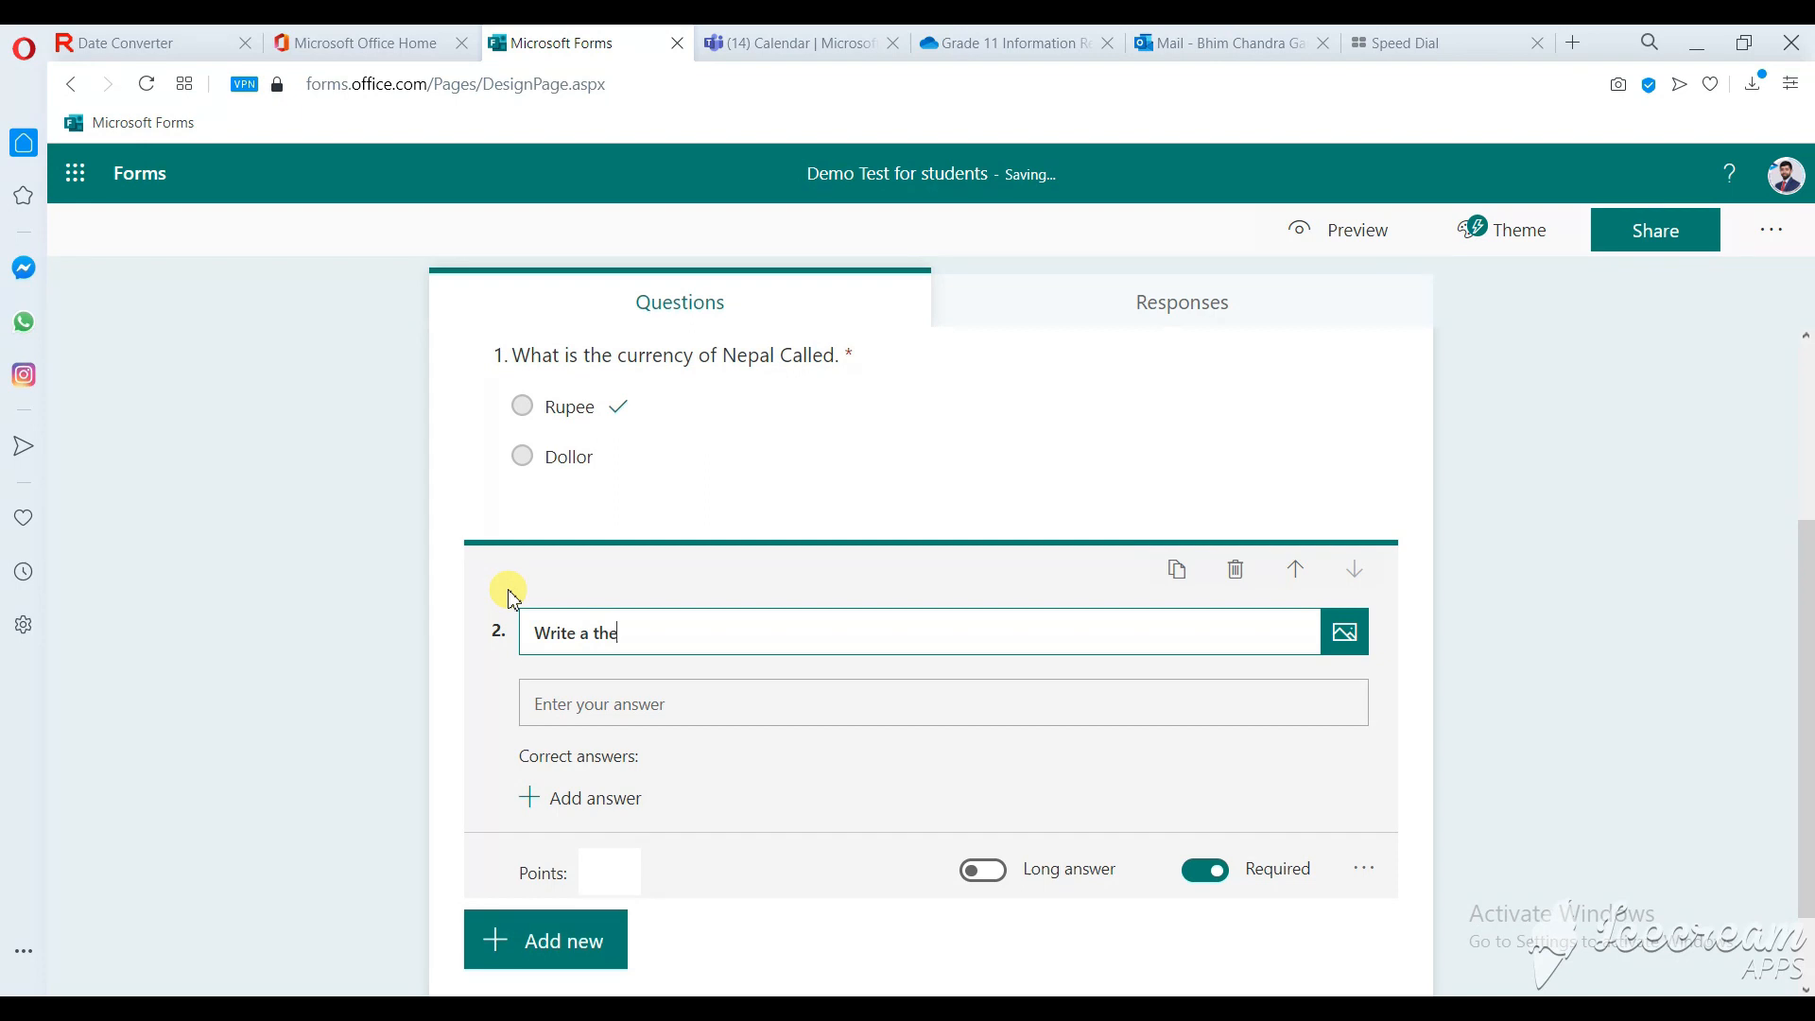
{"action": "type", "text": "ory of economics."}
Step: Add a third text question reading "Write a paragraphs." and set it to accept a long answer
{"action": "left_click", "coordinate": [591, 944]}
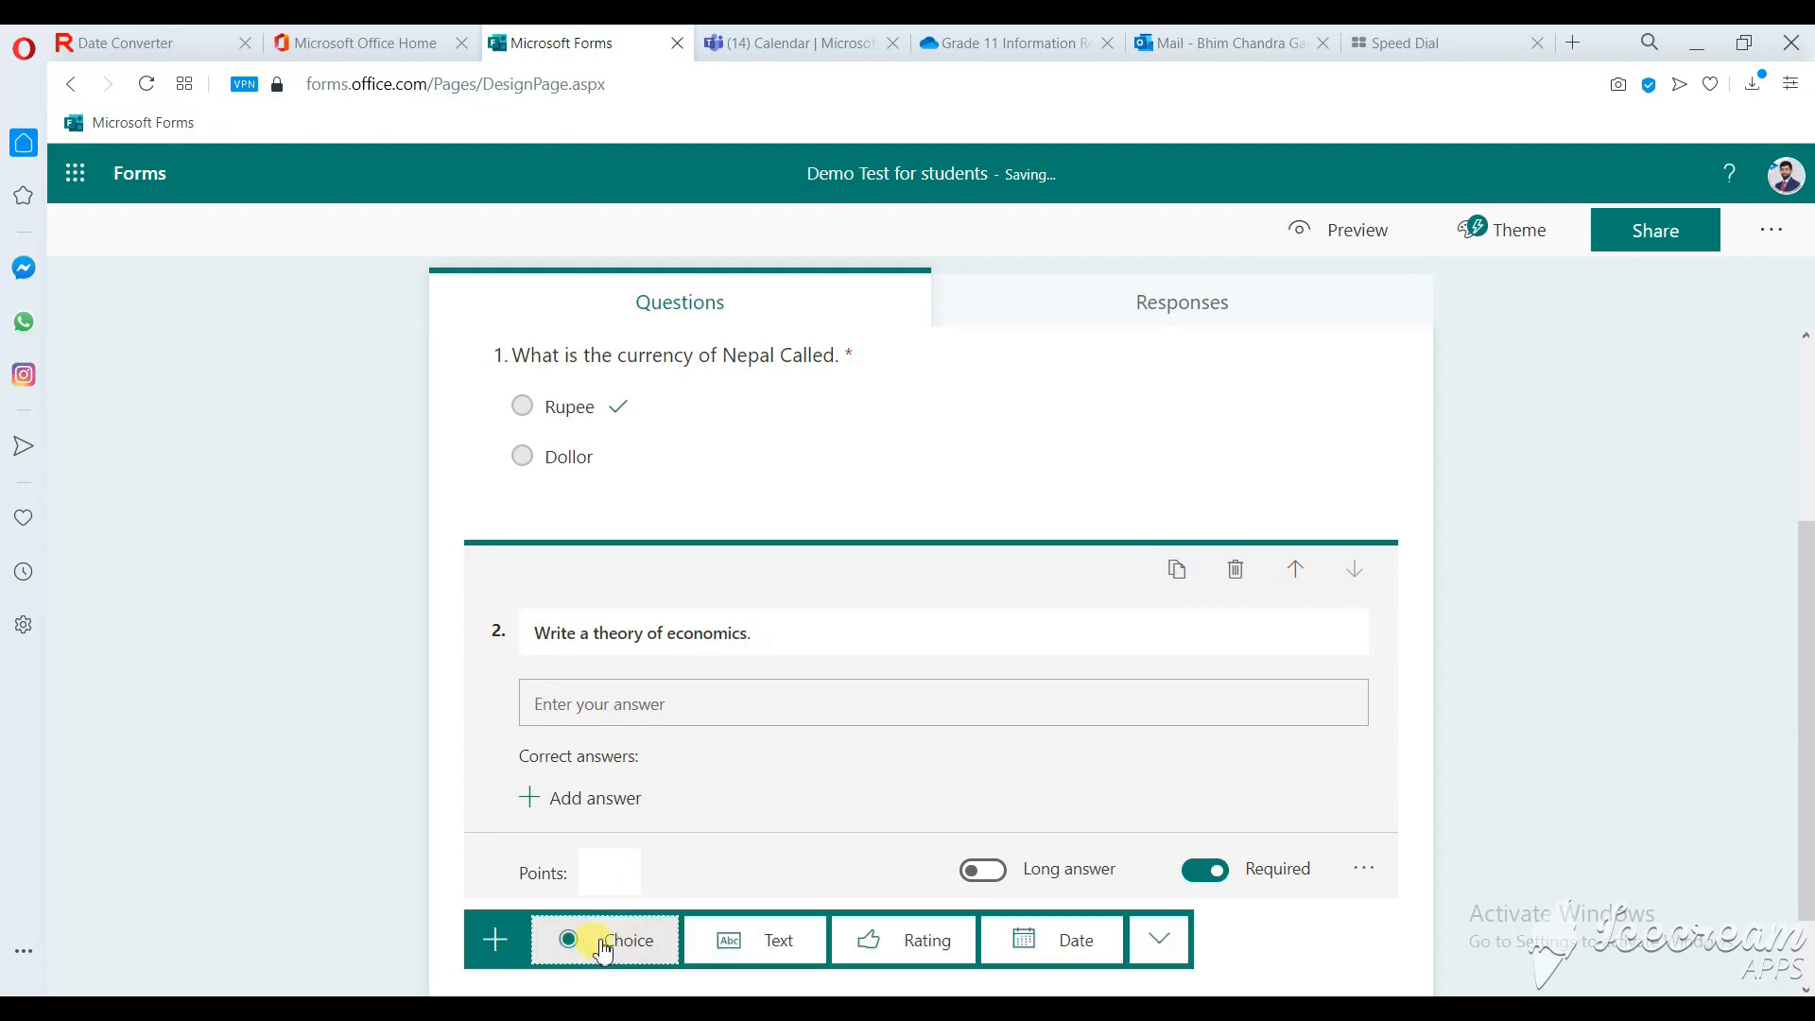
{"action": "left_click", "coordinate": [771, 939]}
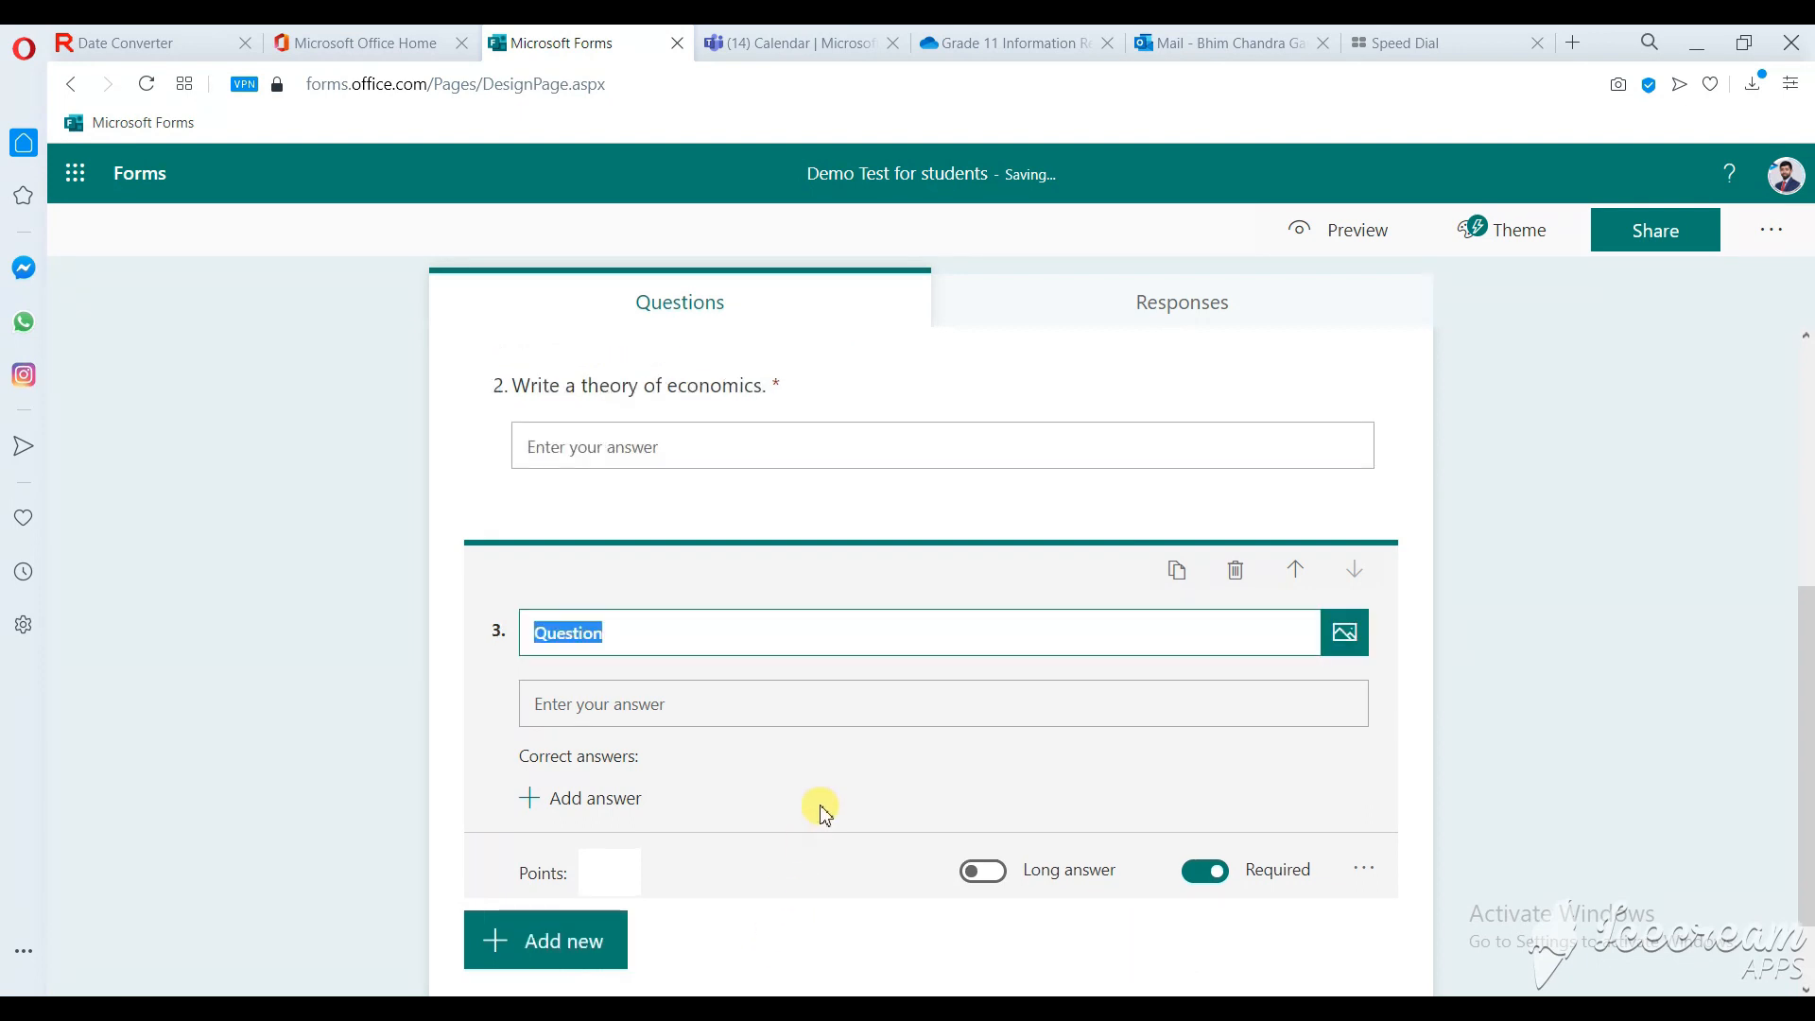
{"action": "left_click", "coordinate": [983, 764]}
{"action": "left_click", "coordinate": [778, 583]}
{"action": "type", "text": "Write "}
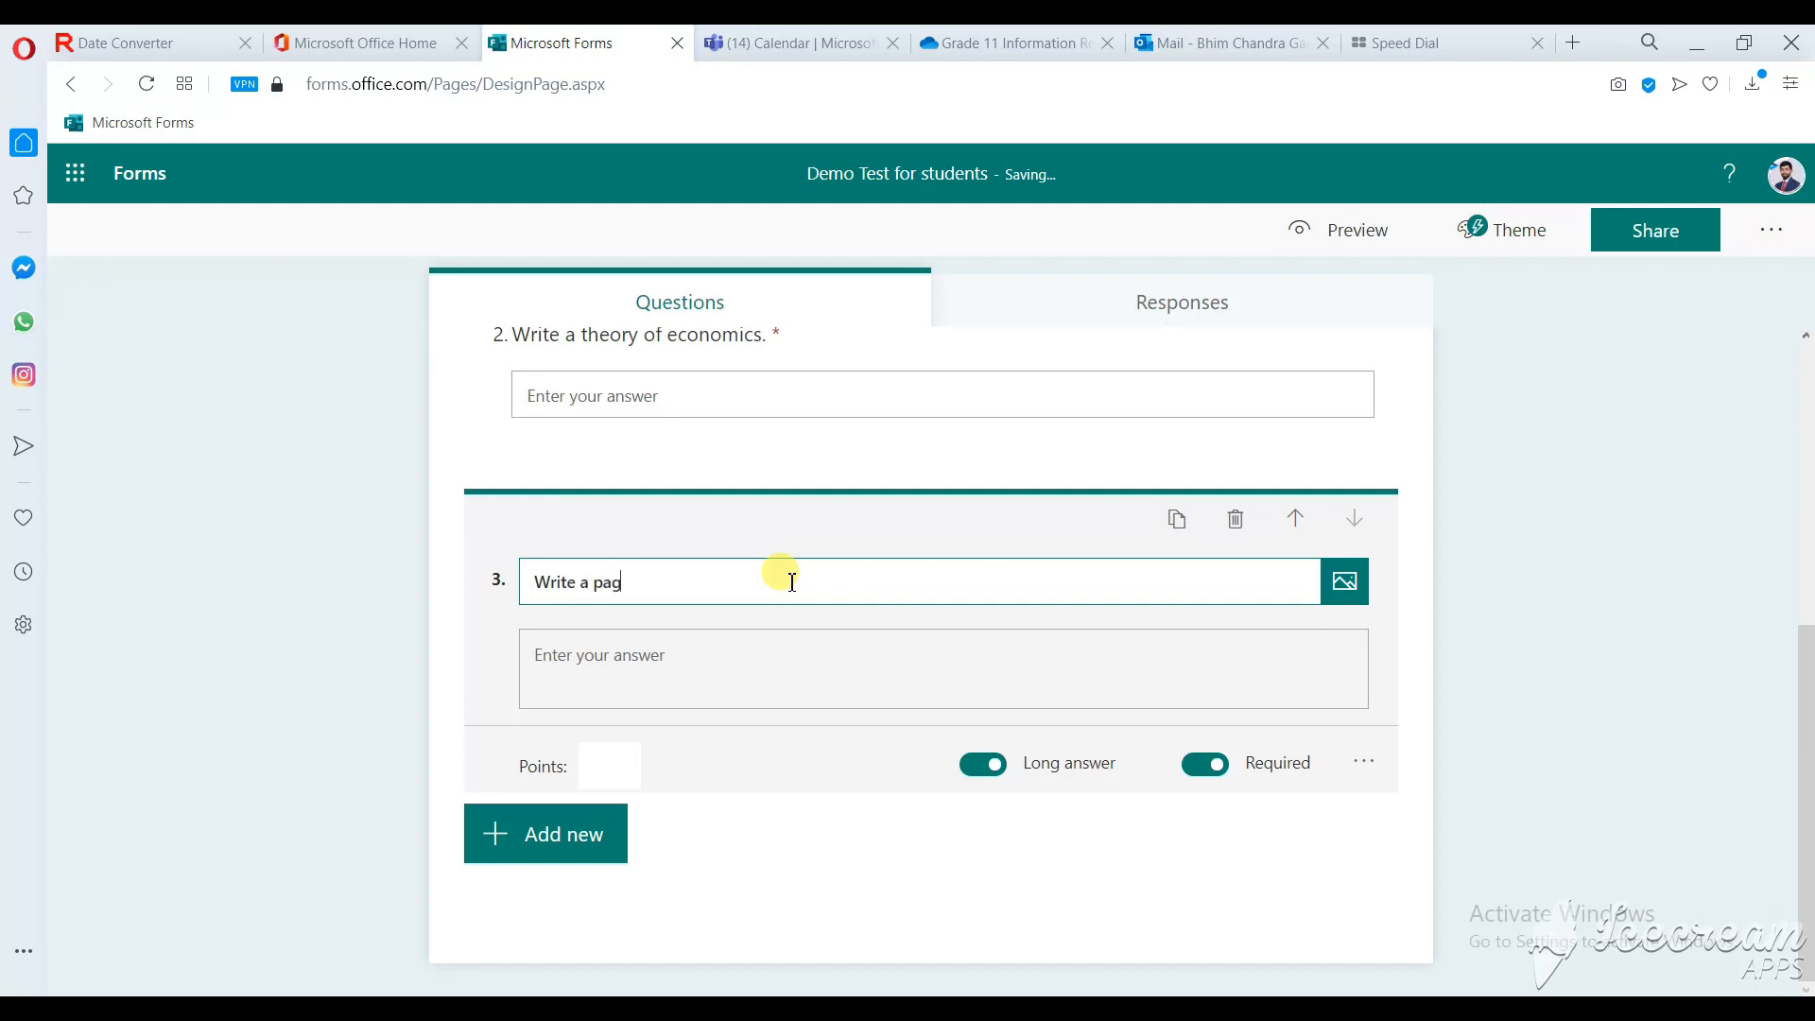
{"action": "type", "text": "a paragraphs."}
Step: Add a required rating question reading "How difficult was this chapter fro you." as the quiz's fourth question
{"action": "left_click", "coordinate": [607, 842]}
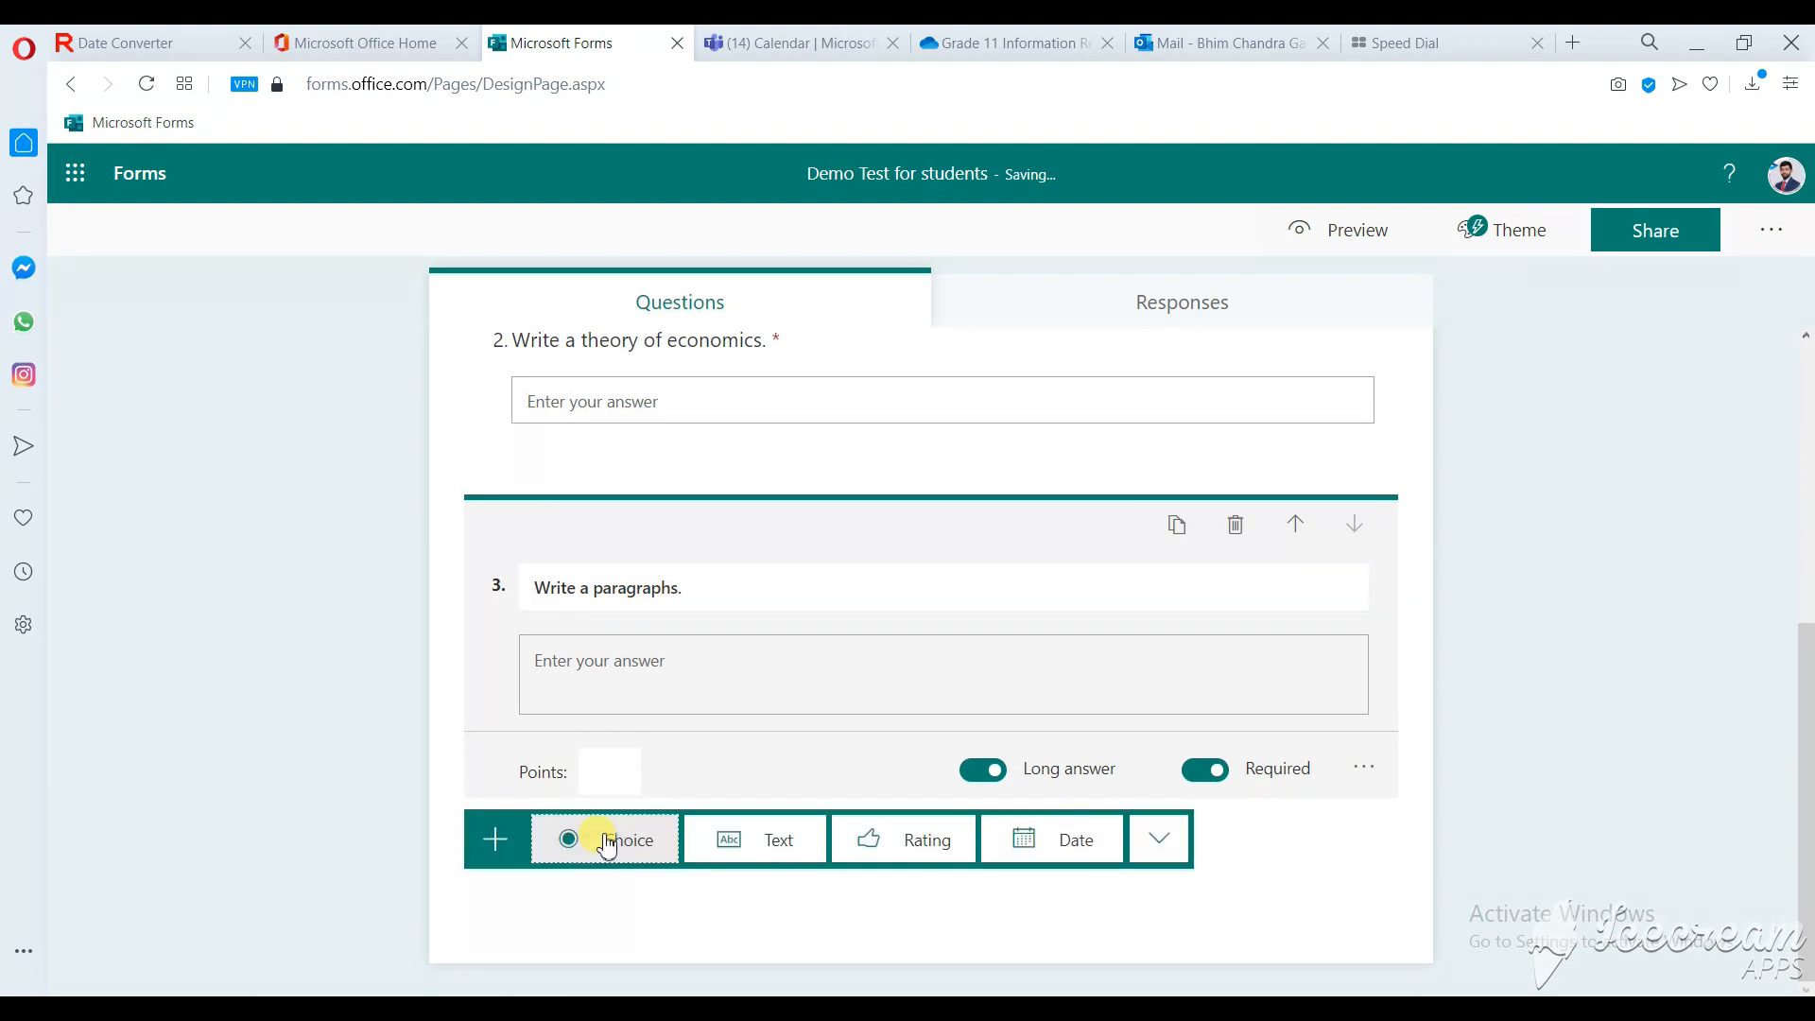
{"action": "left_click", "coordinate": [927, 840]}
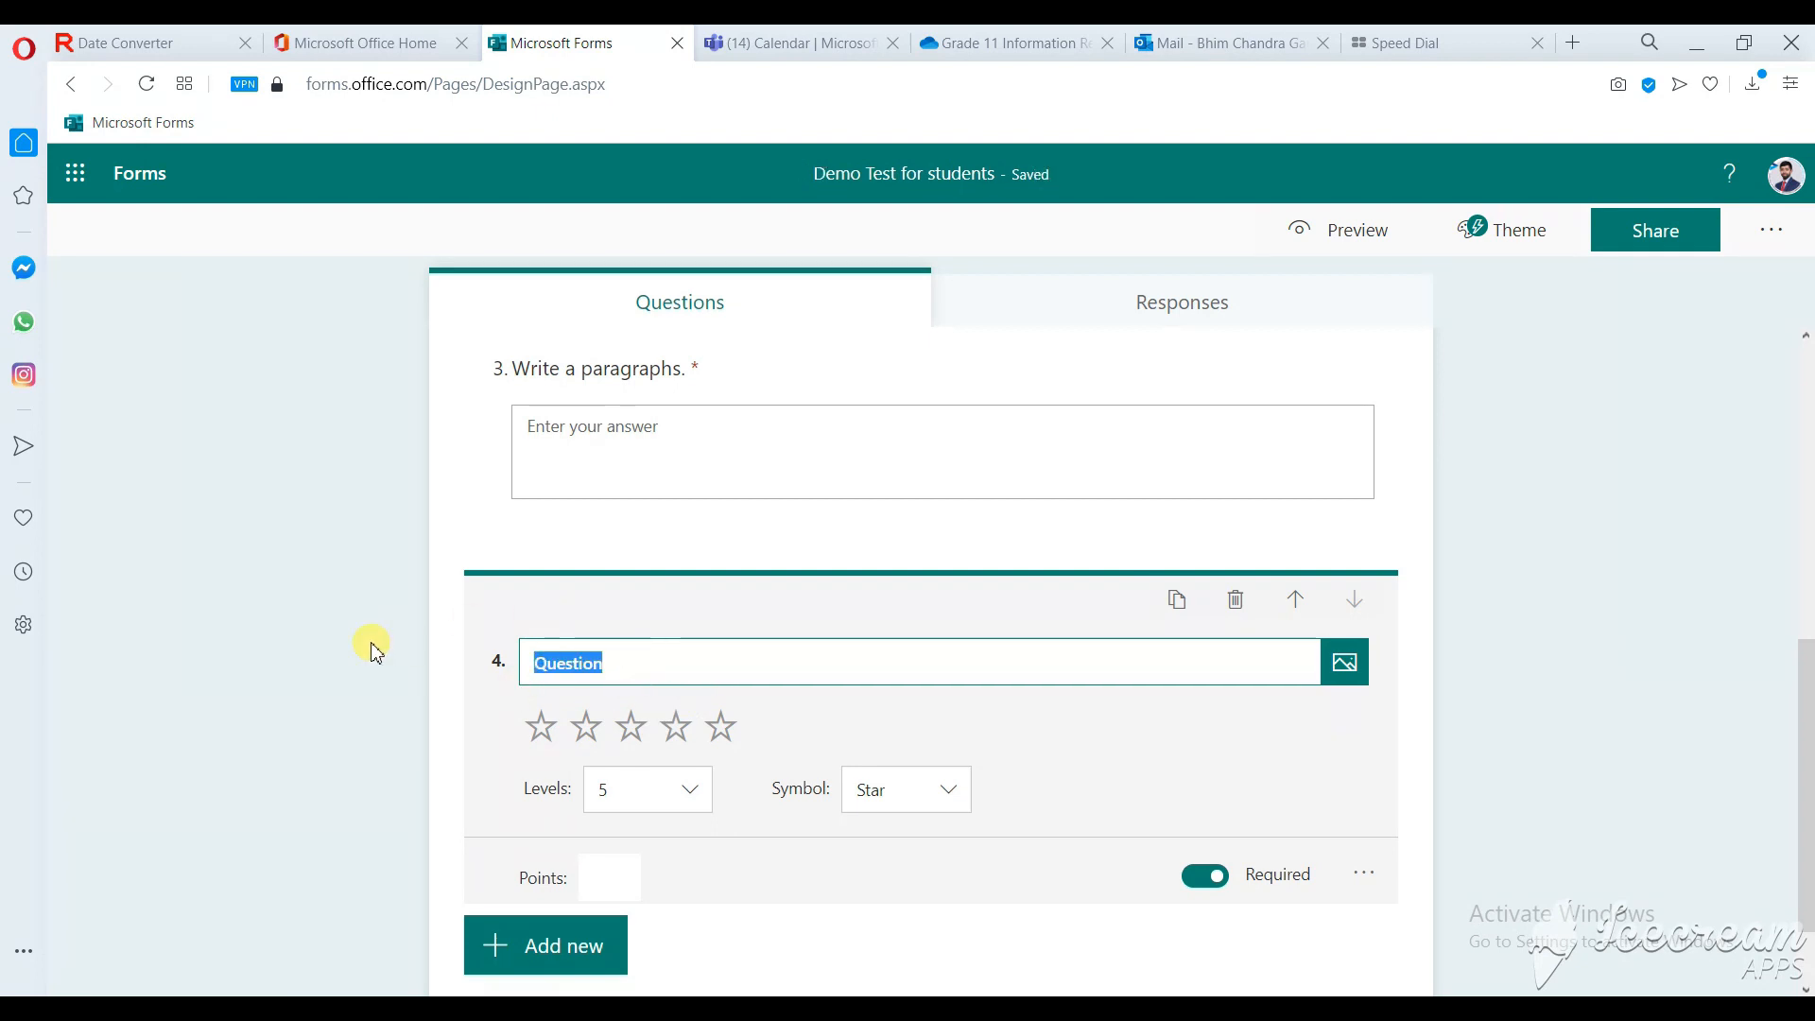
{"action": "type", "text": "How "}
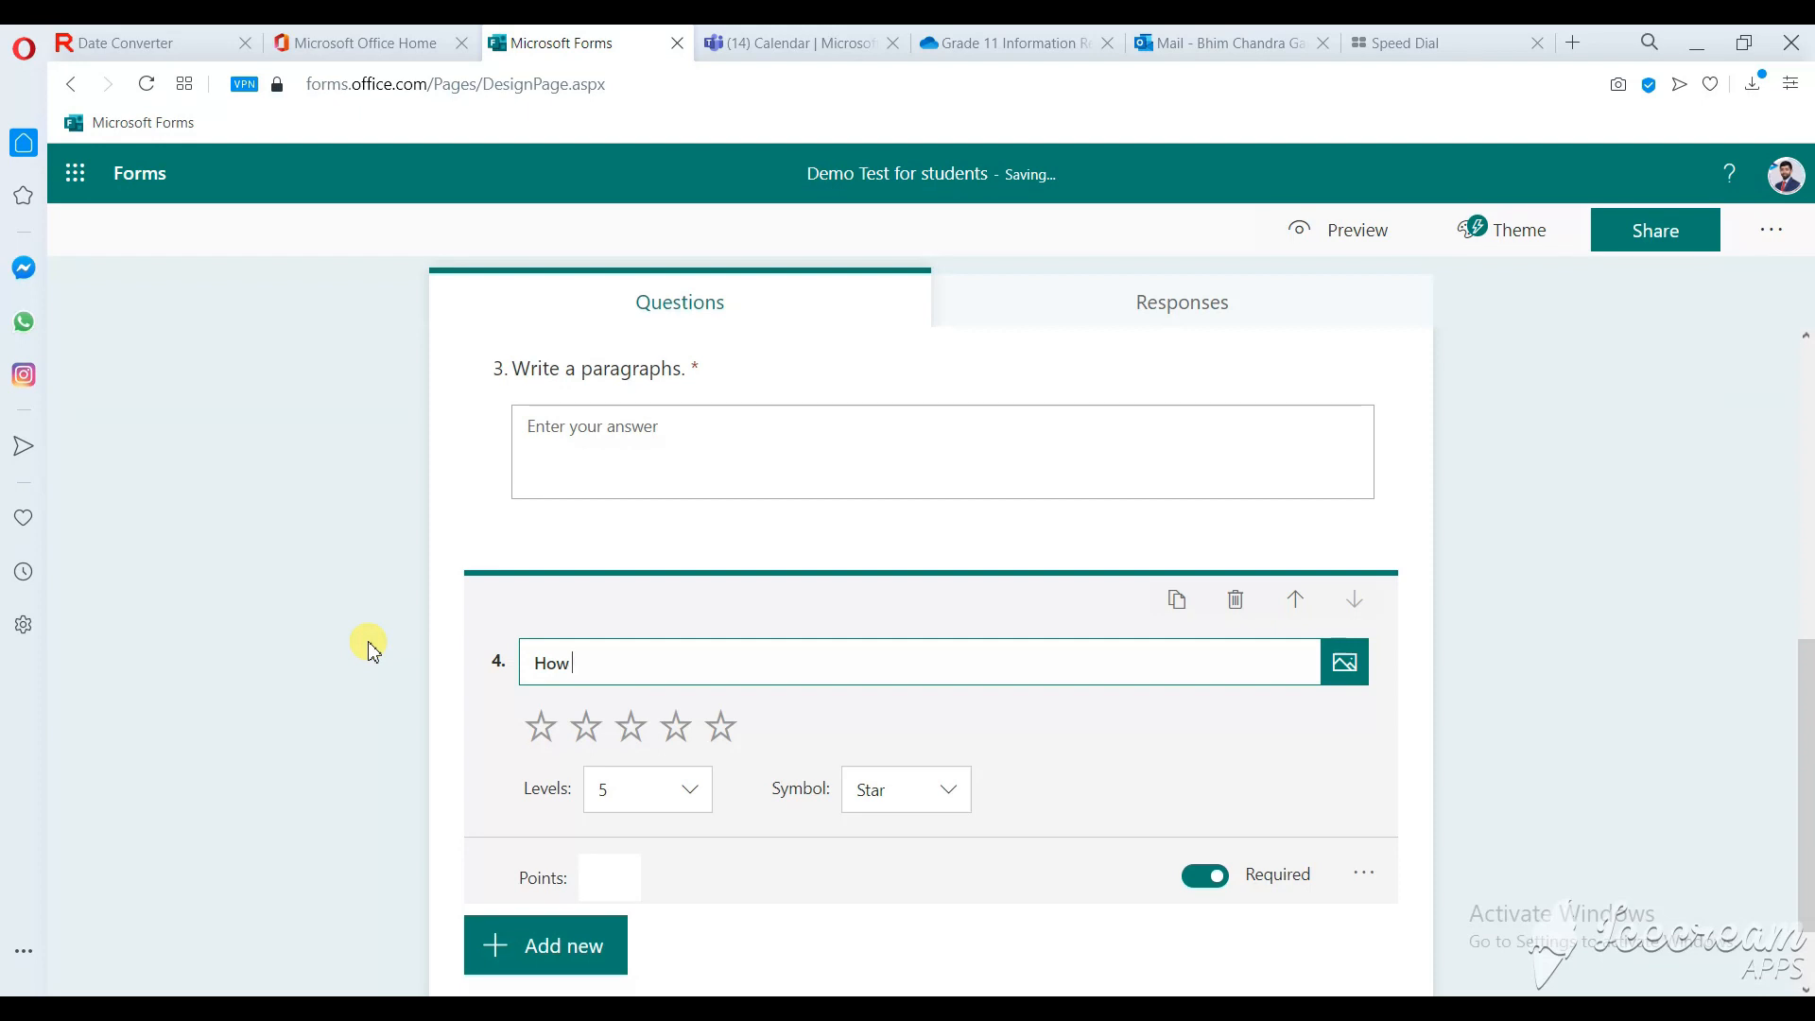
{"action": "type", "text": "much you un"}
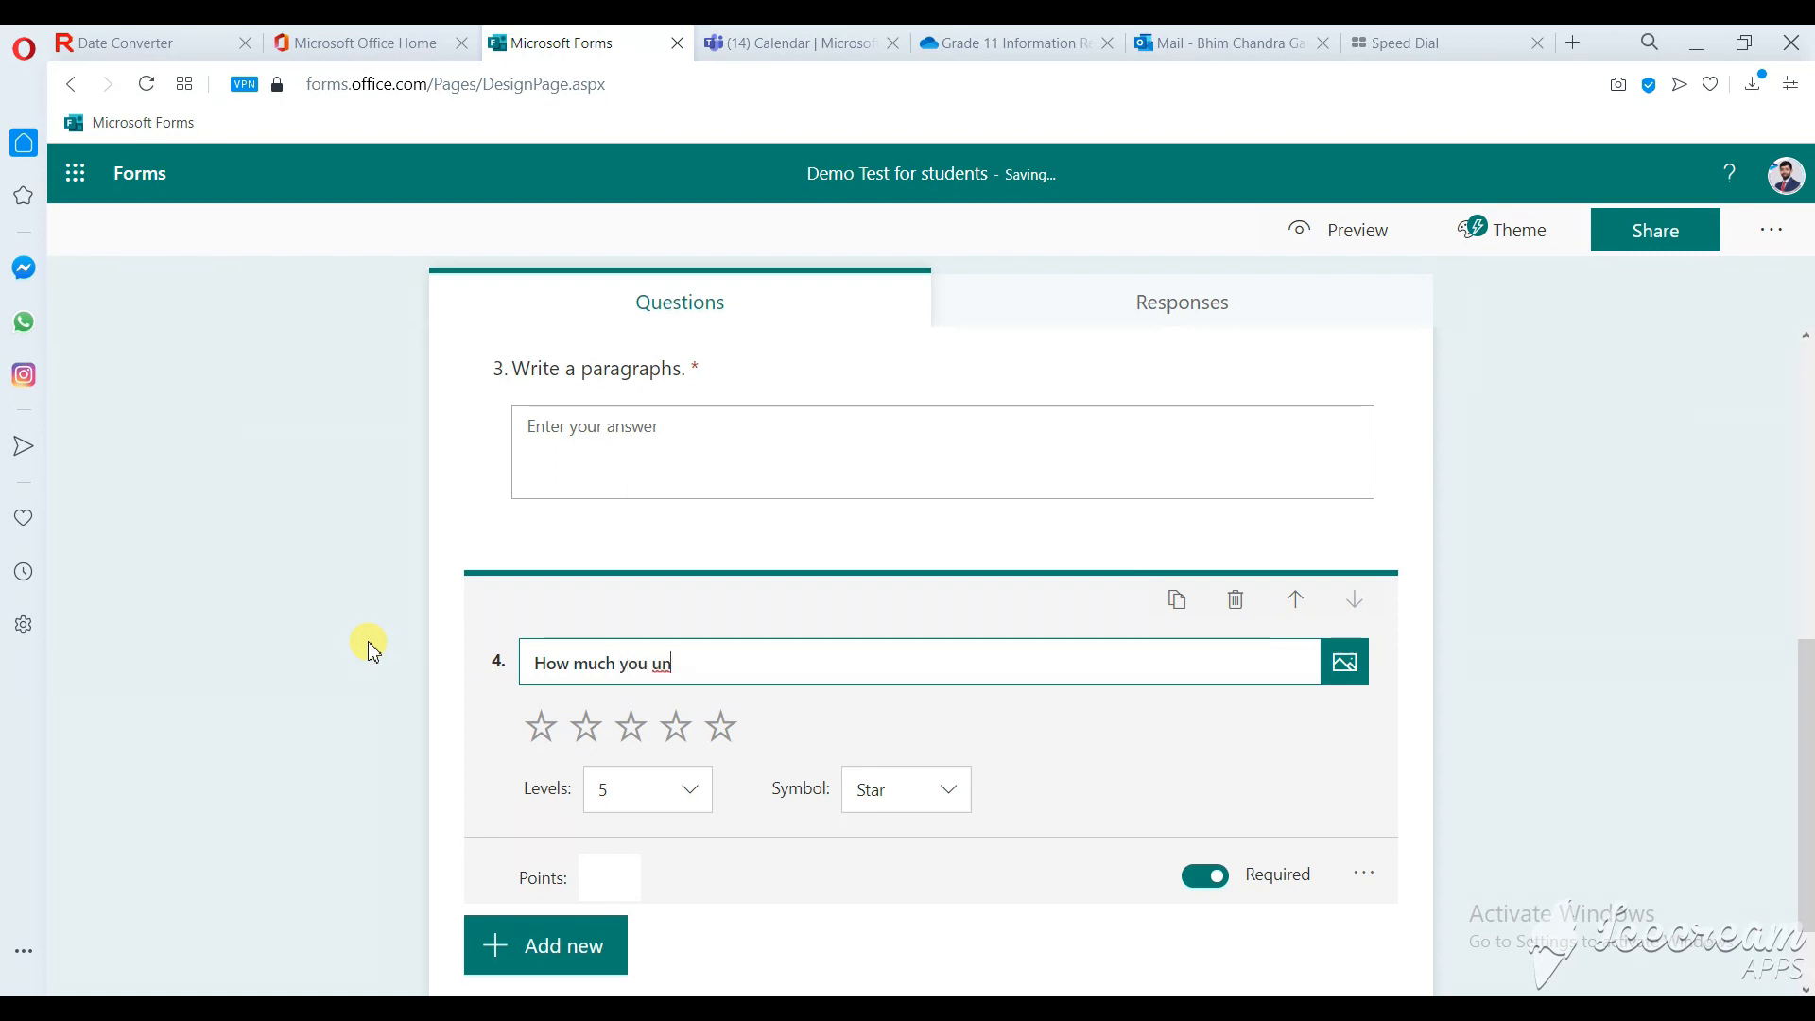
{"action": "key", "text": "BackSpace"}
{"action": "key", "text": "BackSpace"}
{"action": "key", "text": "BackSpace"}
{"action": "key", "text": "BackSpace"}
{"action": "key", "text": "BackSpace"}
{"action": "key", "text": "BackSpace"}
{"action": "key", "text": "BackSpace"}
{"action": "key", "text": "BackSpace"}
{"action": "key", "text": "BackSpace"}
{"action": "key", "text": "BackSpace"}
{"action": "key", "text": "BackSpace"}
{"action": "key", "text": "BackSpace"}
{"action": "key", "text": "BackSpace"}
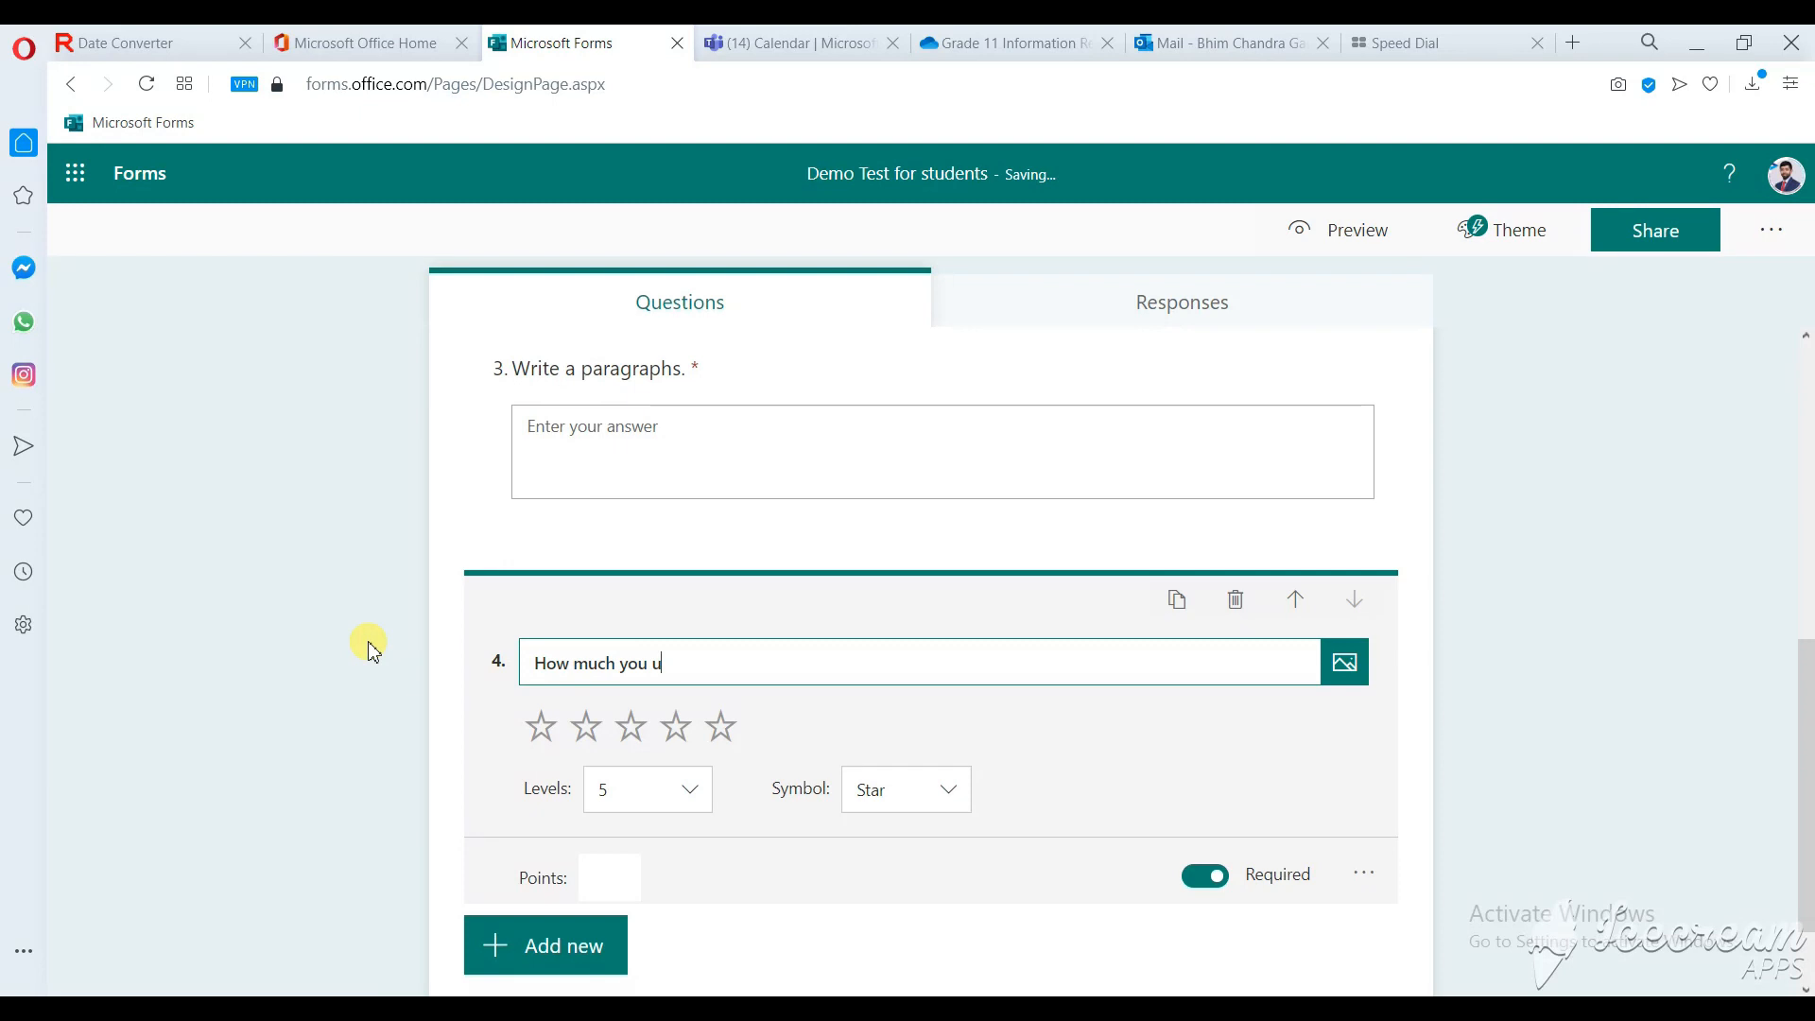
{"action": "key", "text": "BackSpace"}
{"action": "type", "text": "How di"}
{"action": "key", "text": "BackSpace"}
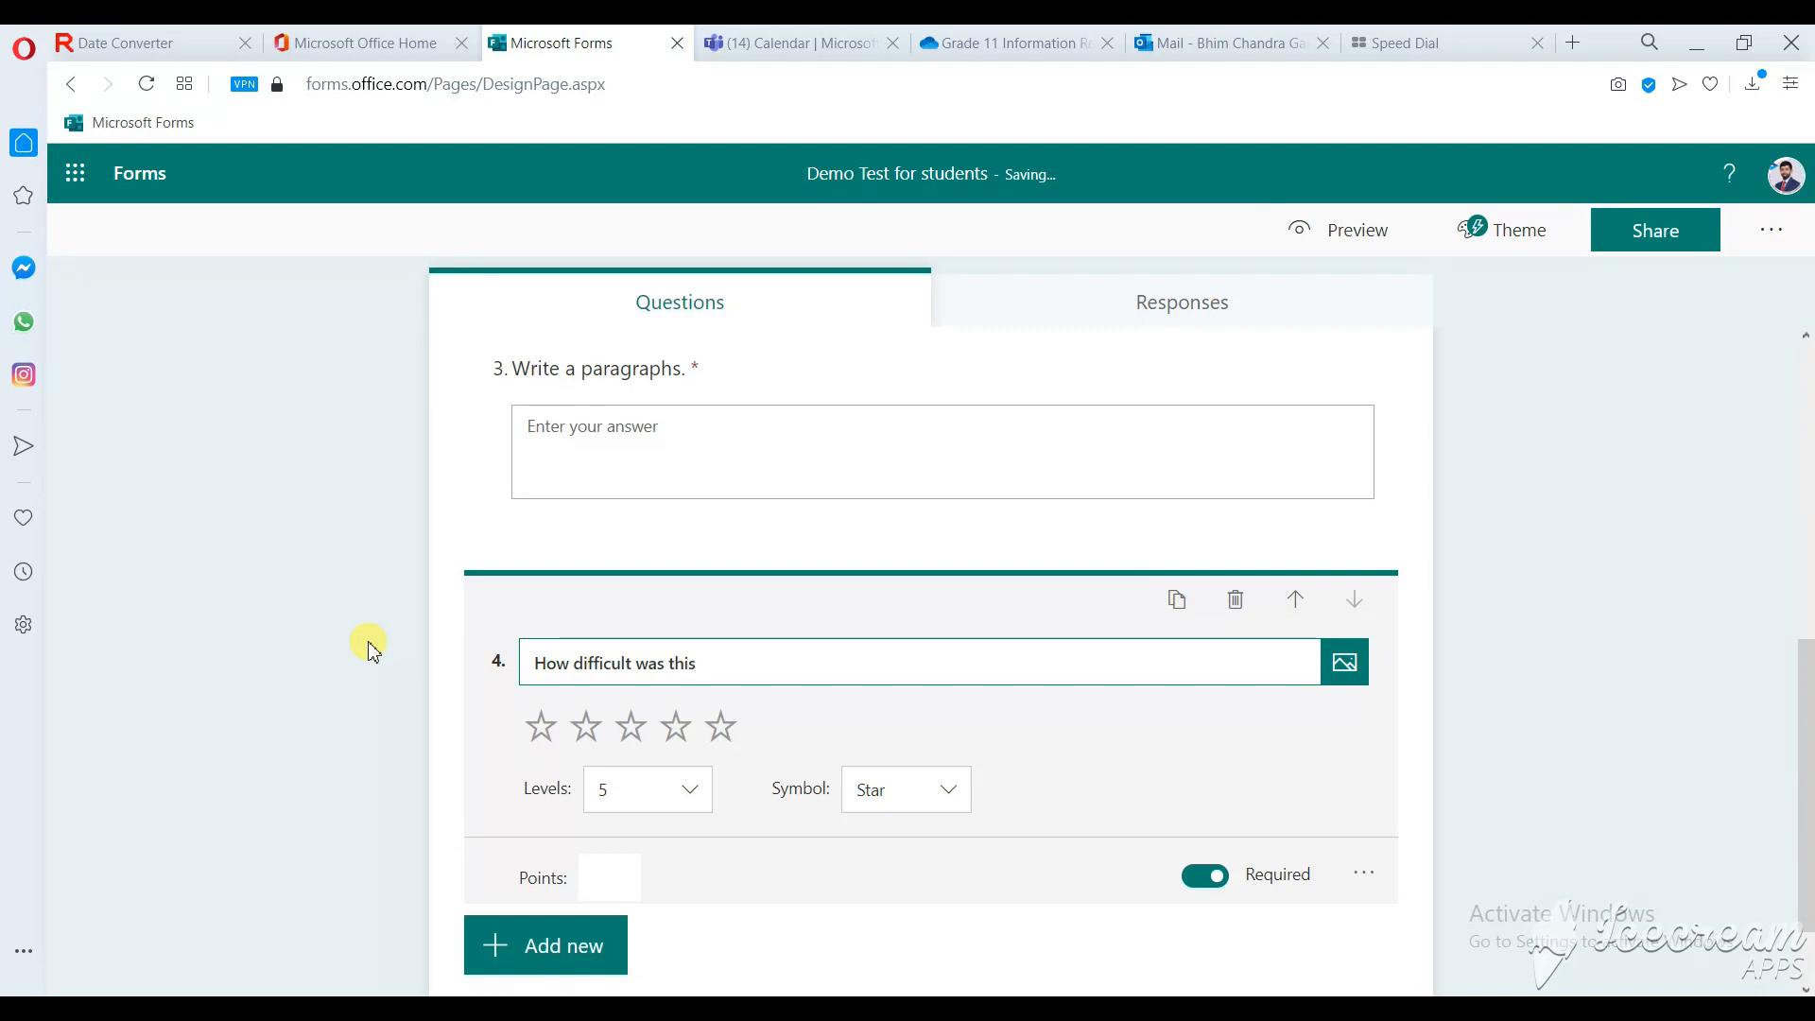
{"action": "type", "text": "ter fro you."}
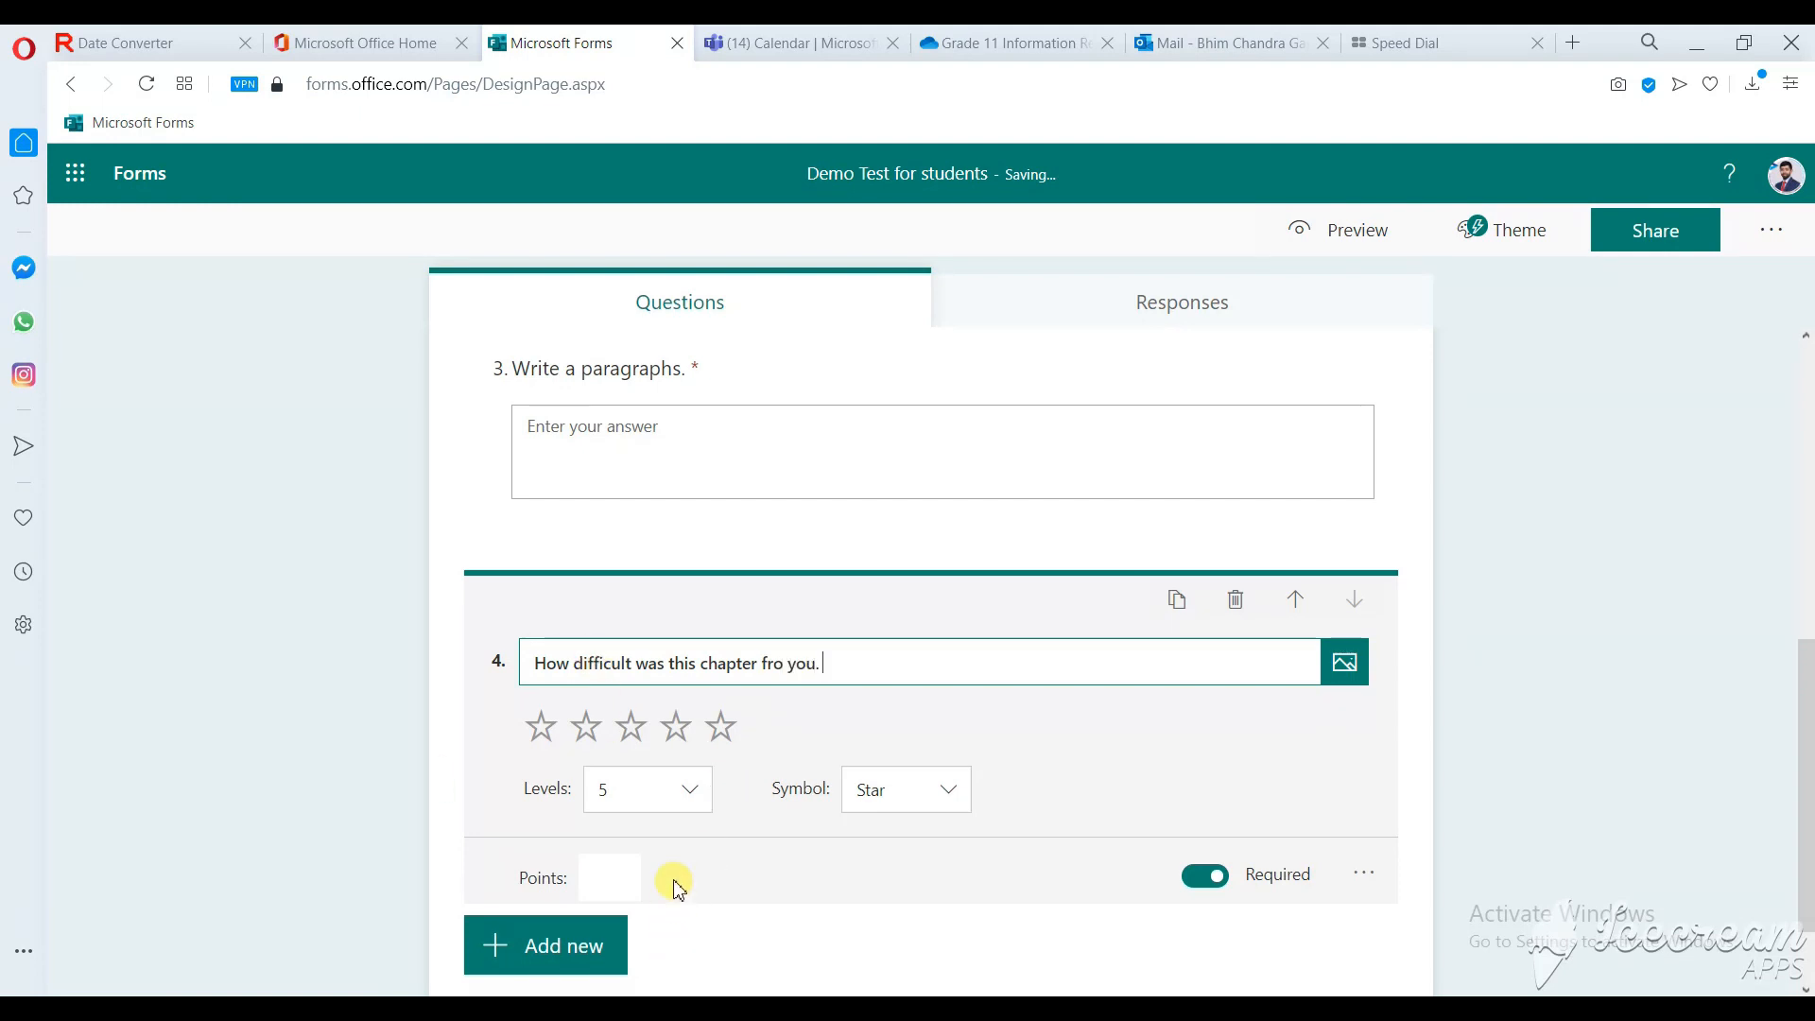
{"action": "left_click", "coordinate": [704, 796]}
{"action": "left_click_drag", "start_coordinate": [702, 848], "coordinate": [711, 811]}
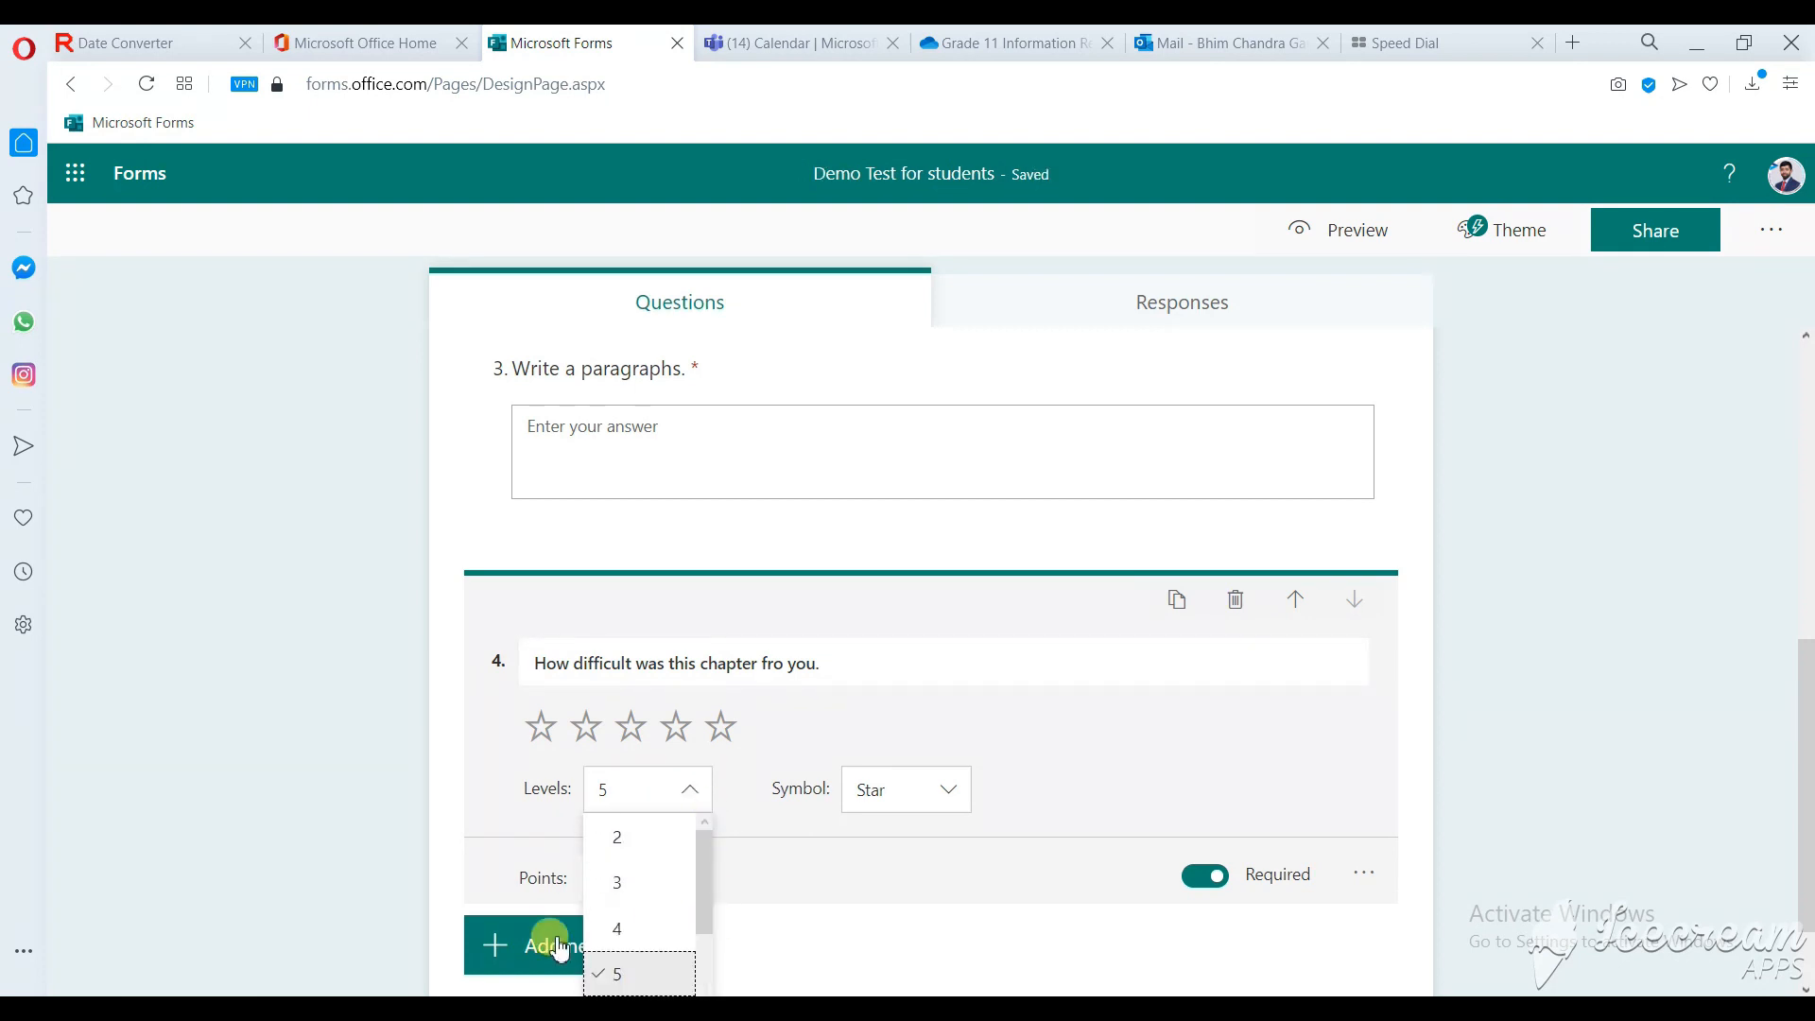
{"action": "left_click", "coordinate": [1005, 927]}
Step: Add a file upload question as the quiz's fifth question and accept creating a OneDrive folder for the responses
{"action": "left_click", "coordinate": [577, 950]}
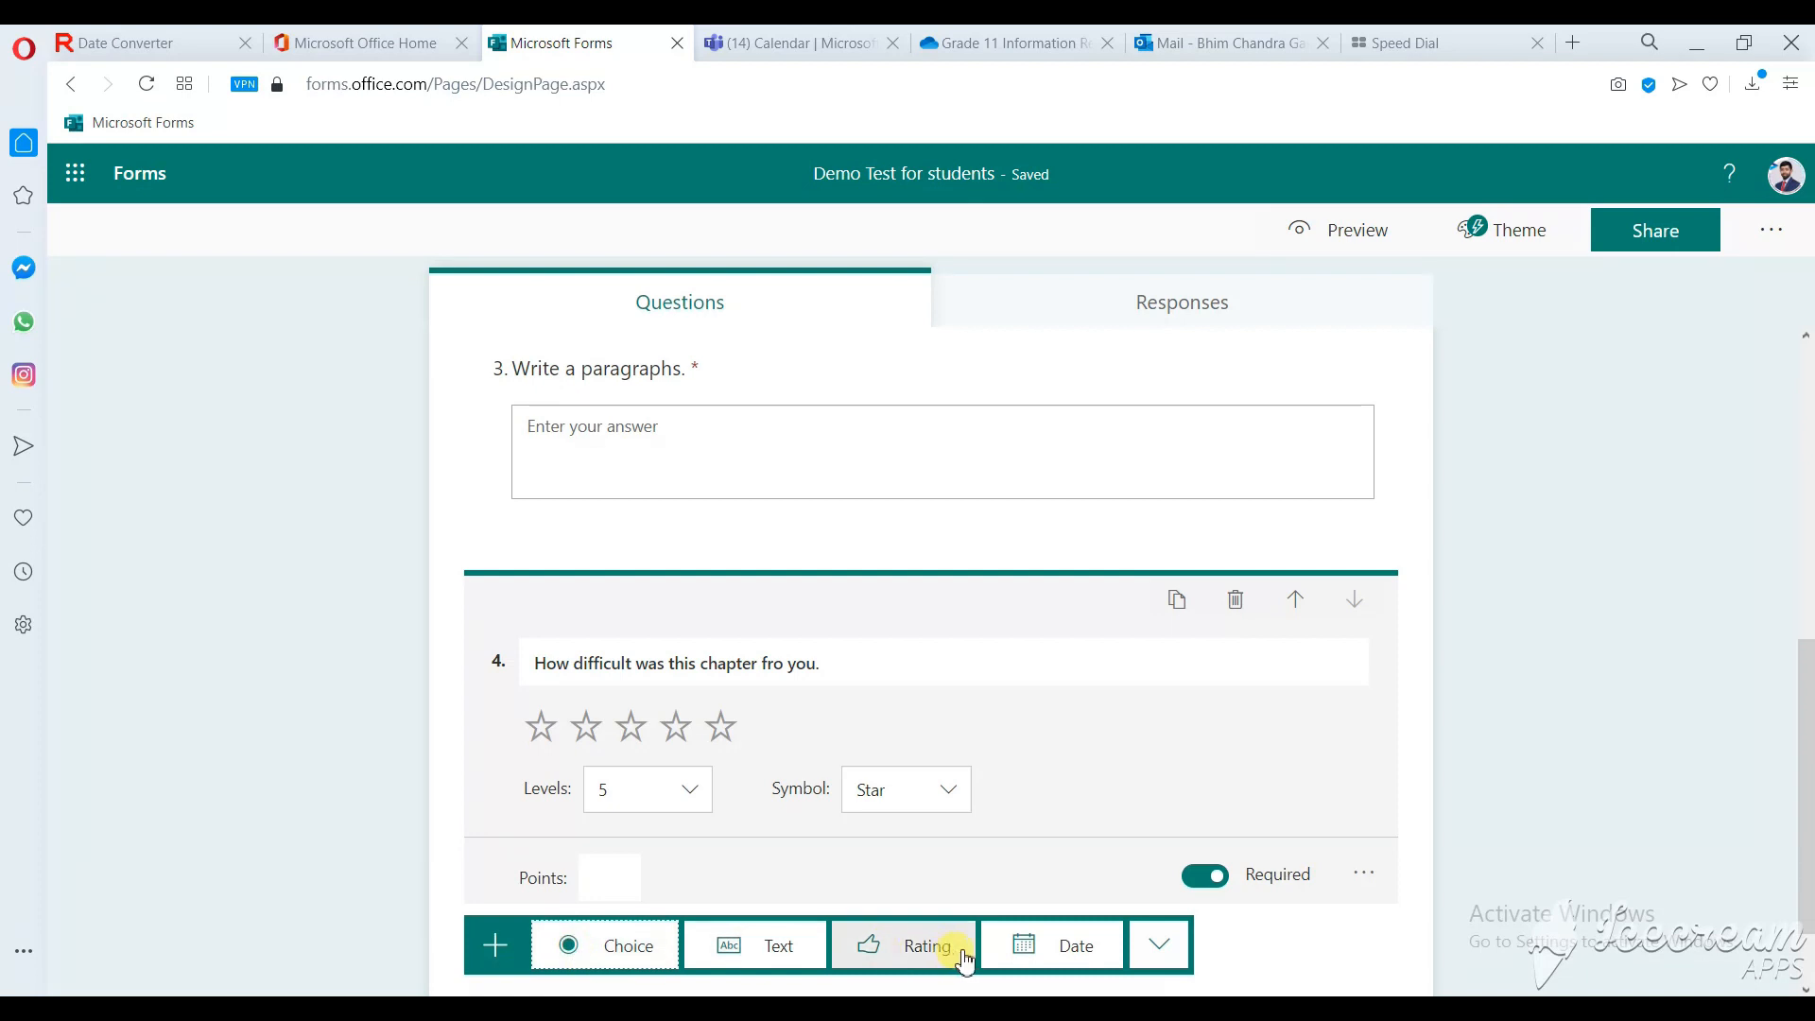
{"action": "left_click", "coordinate": [1143, 936]}
{"action": "left_click_drag", "start_coordinate": [1807, 690], "coordinate": [1807, 806]}
{"action": "left_click", "coordinate": [578, 894]}
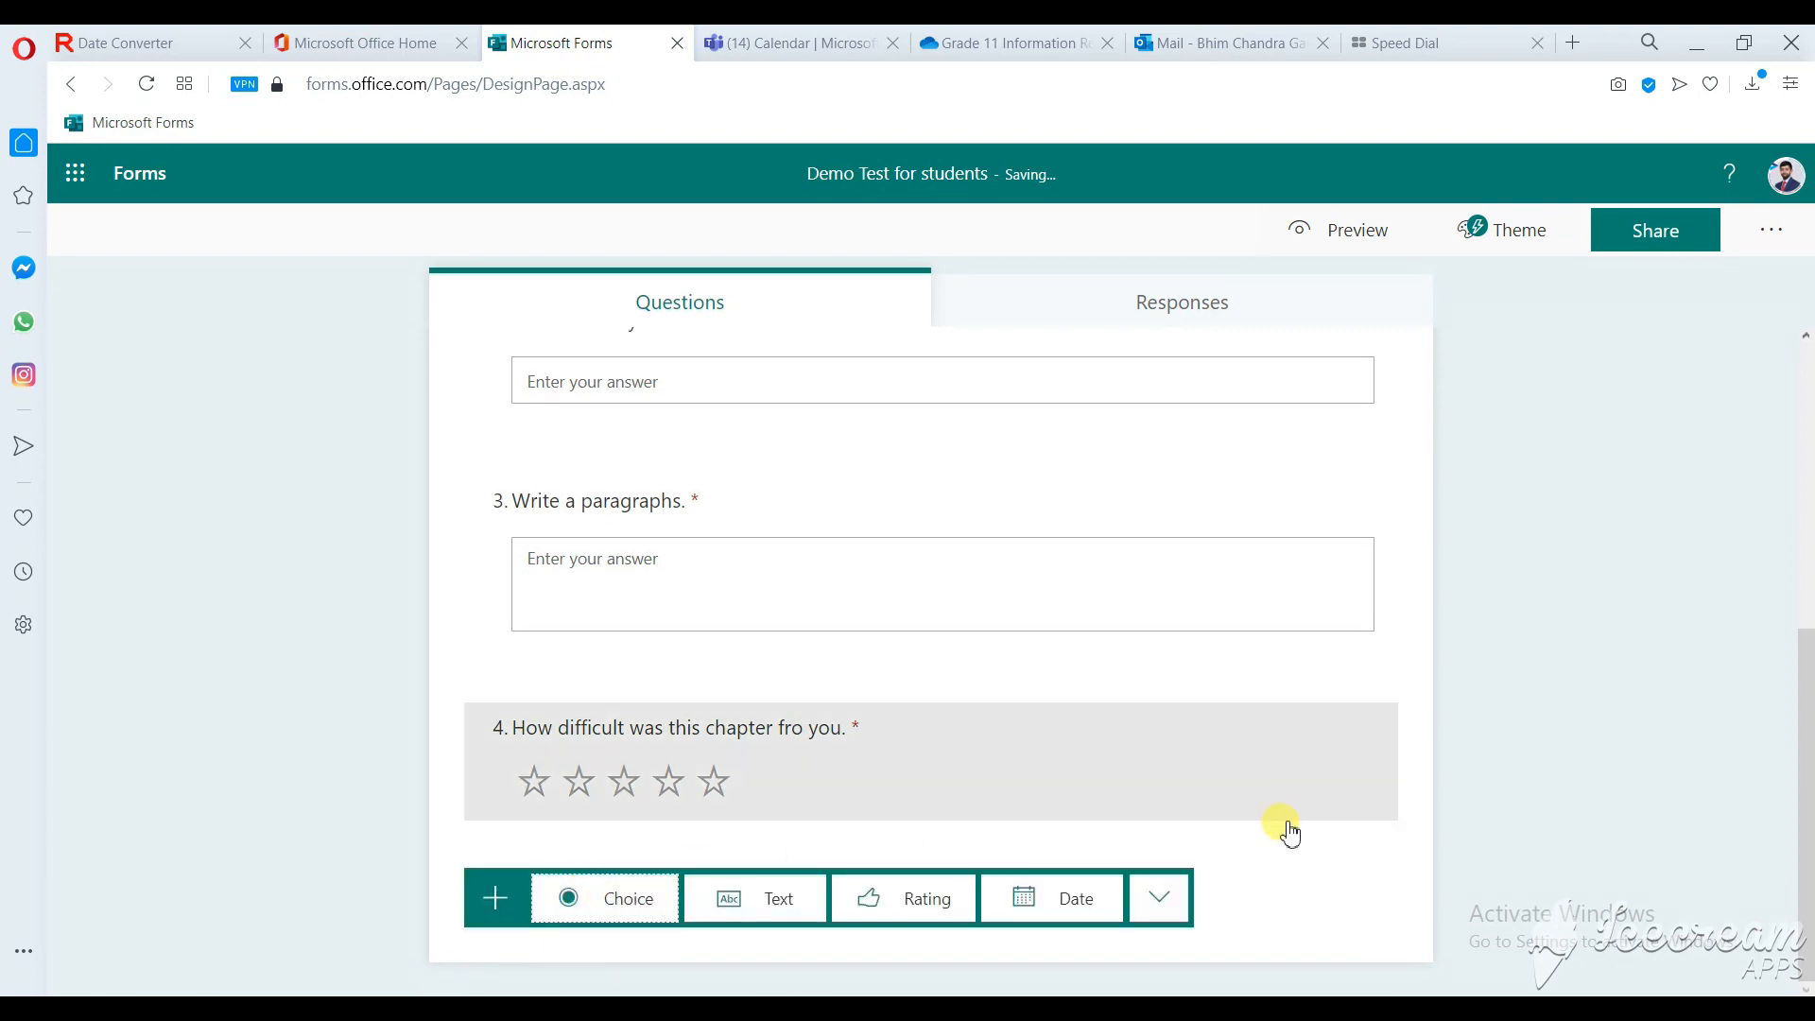
{"action": "left_click", "coordinate": [1162, 895]}
{"action": "mouse_move", "coordinate": [1262, 834]}
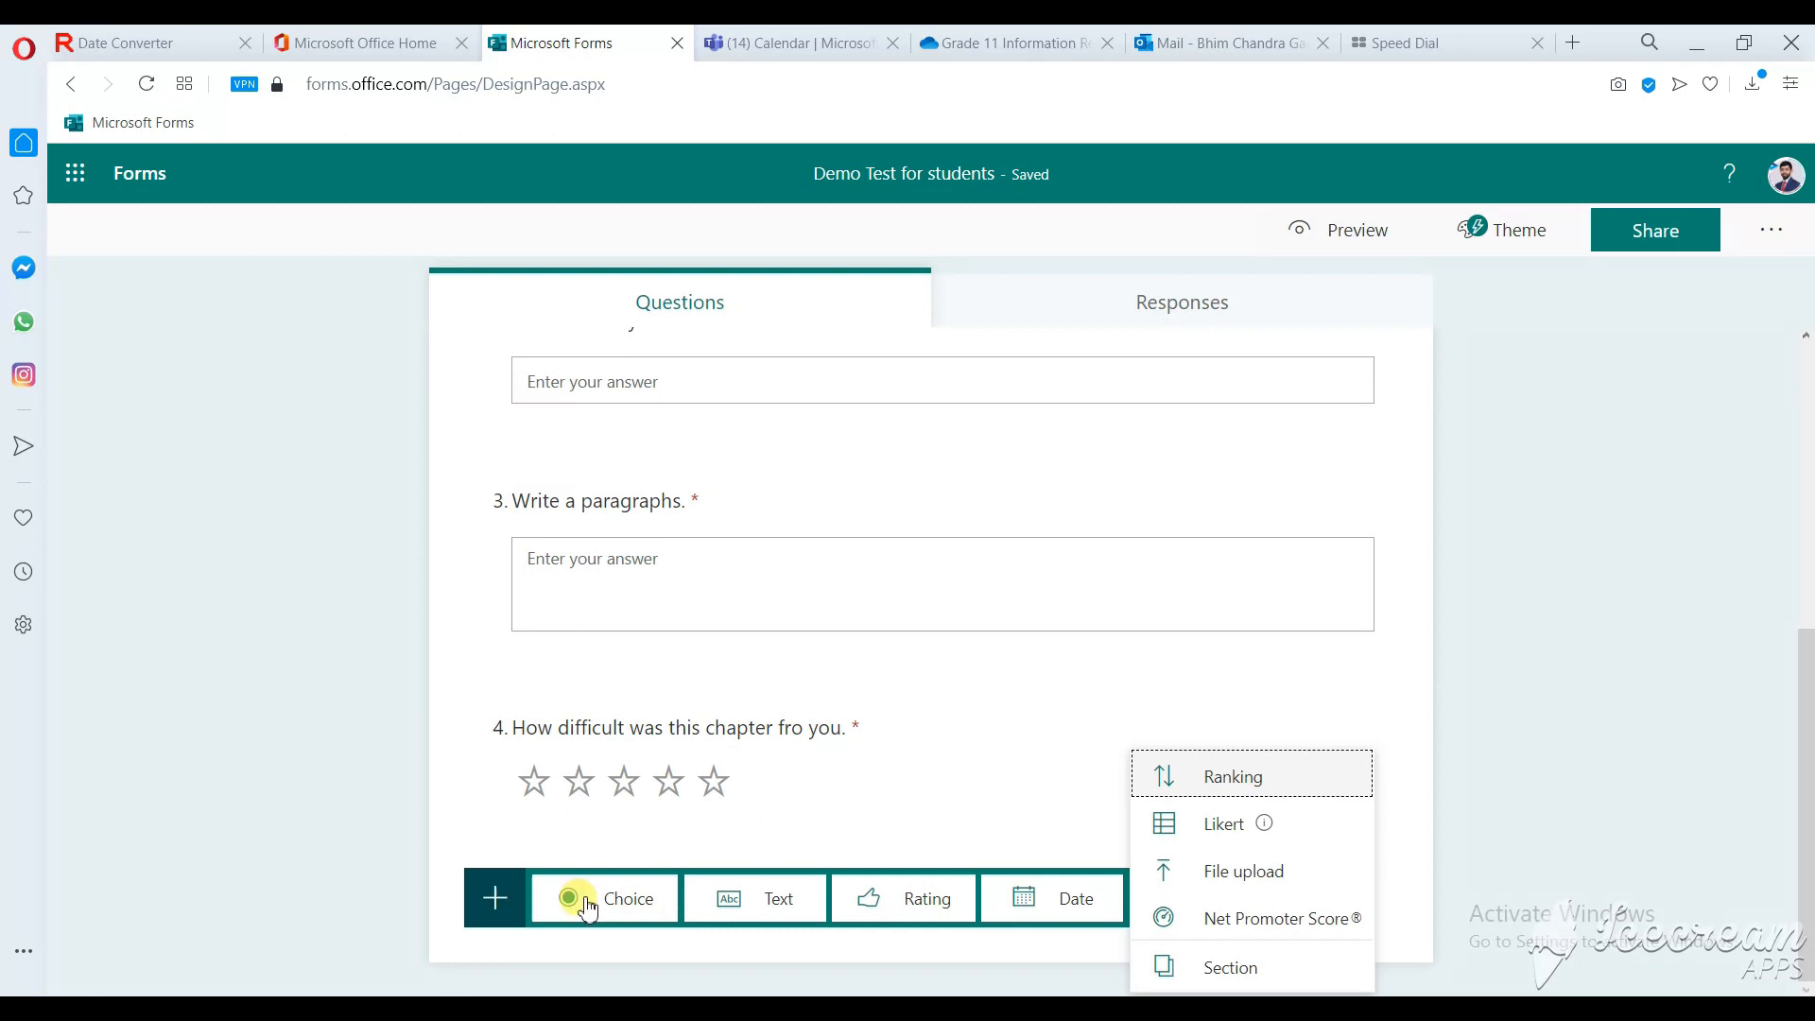
{"action": "left_click", "coordinate": [1262, 876]}
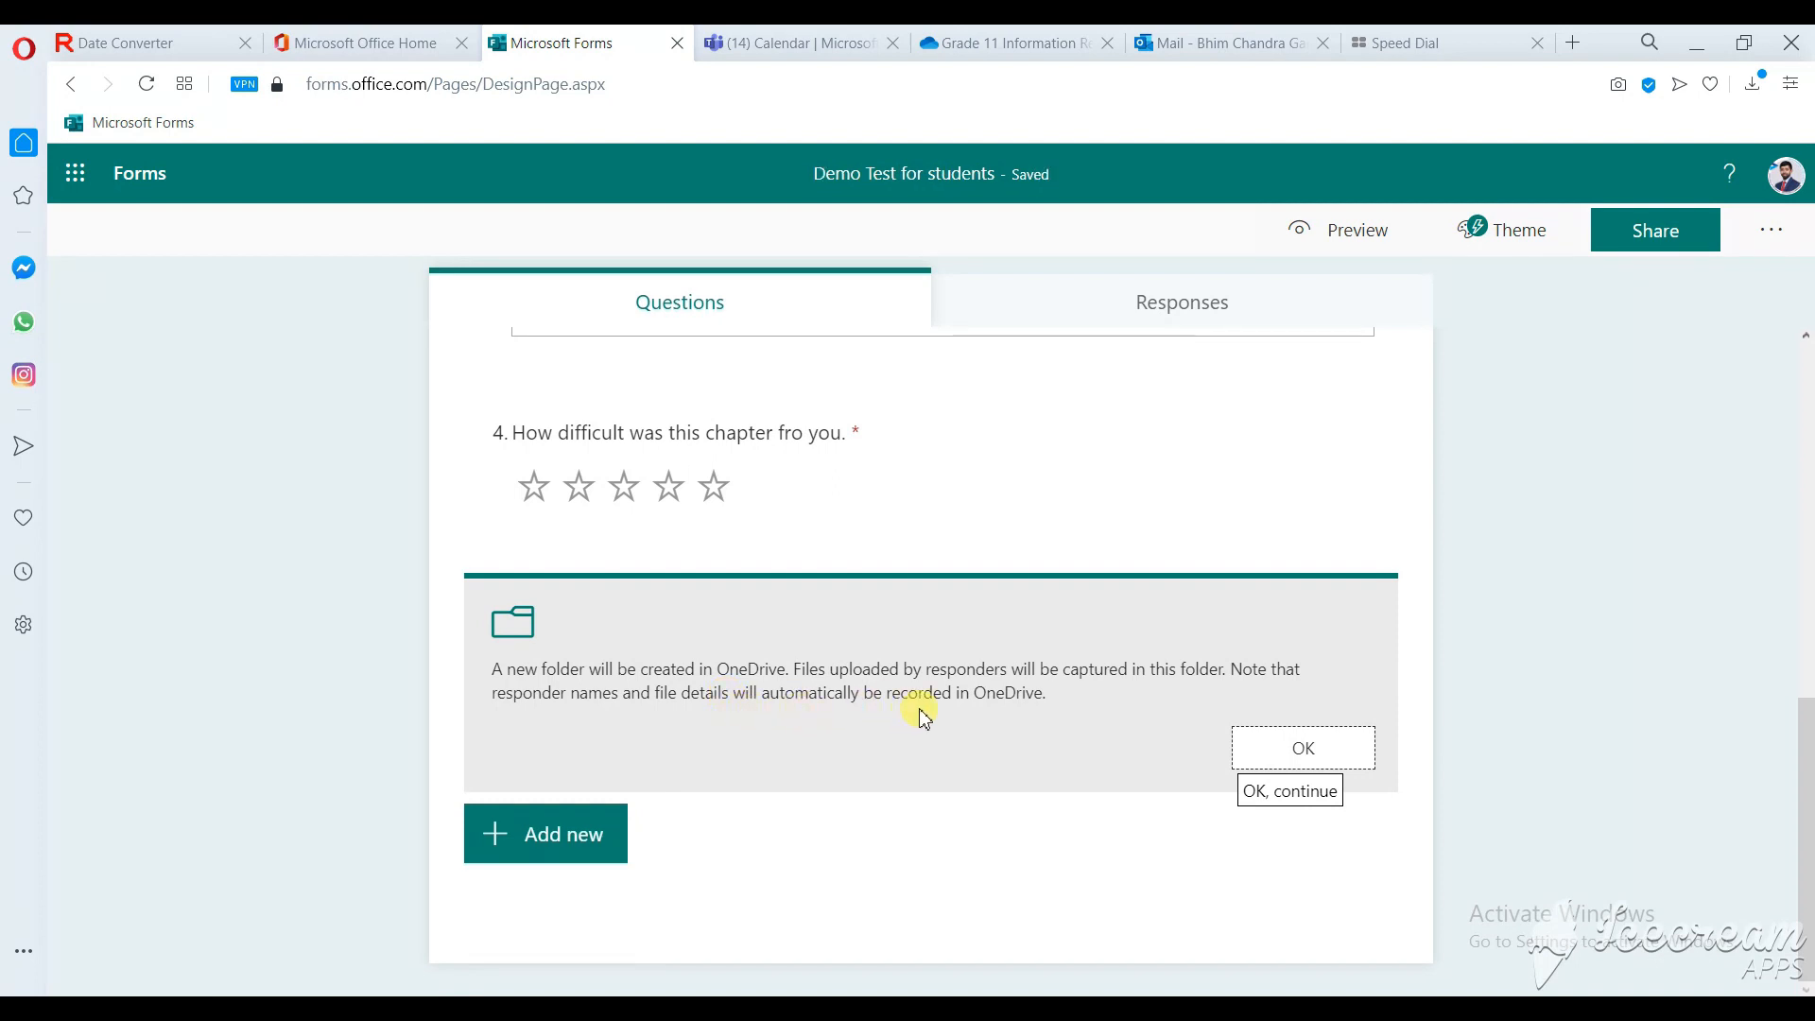
{"action": "left_click", "coordinate": [1288, 759]}
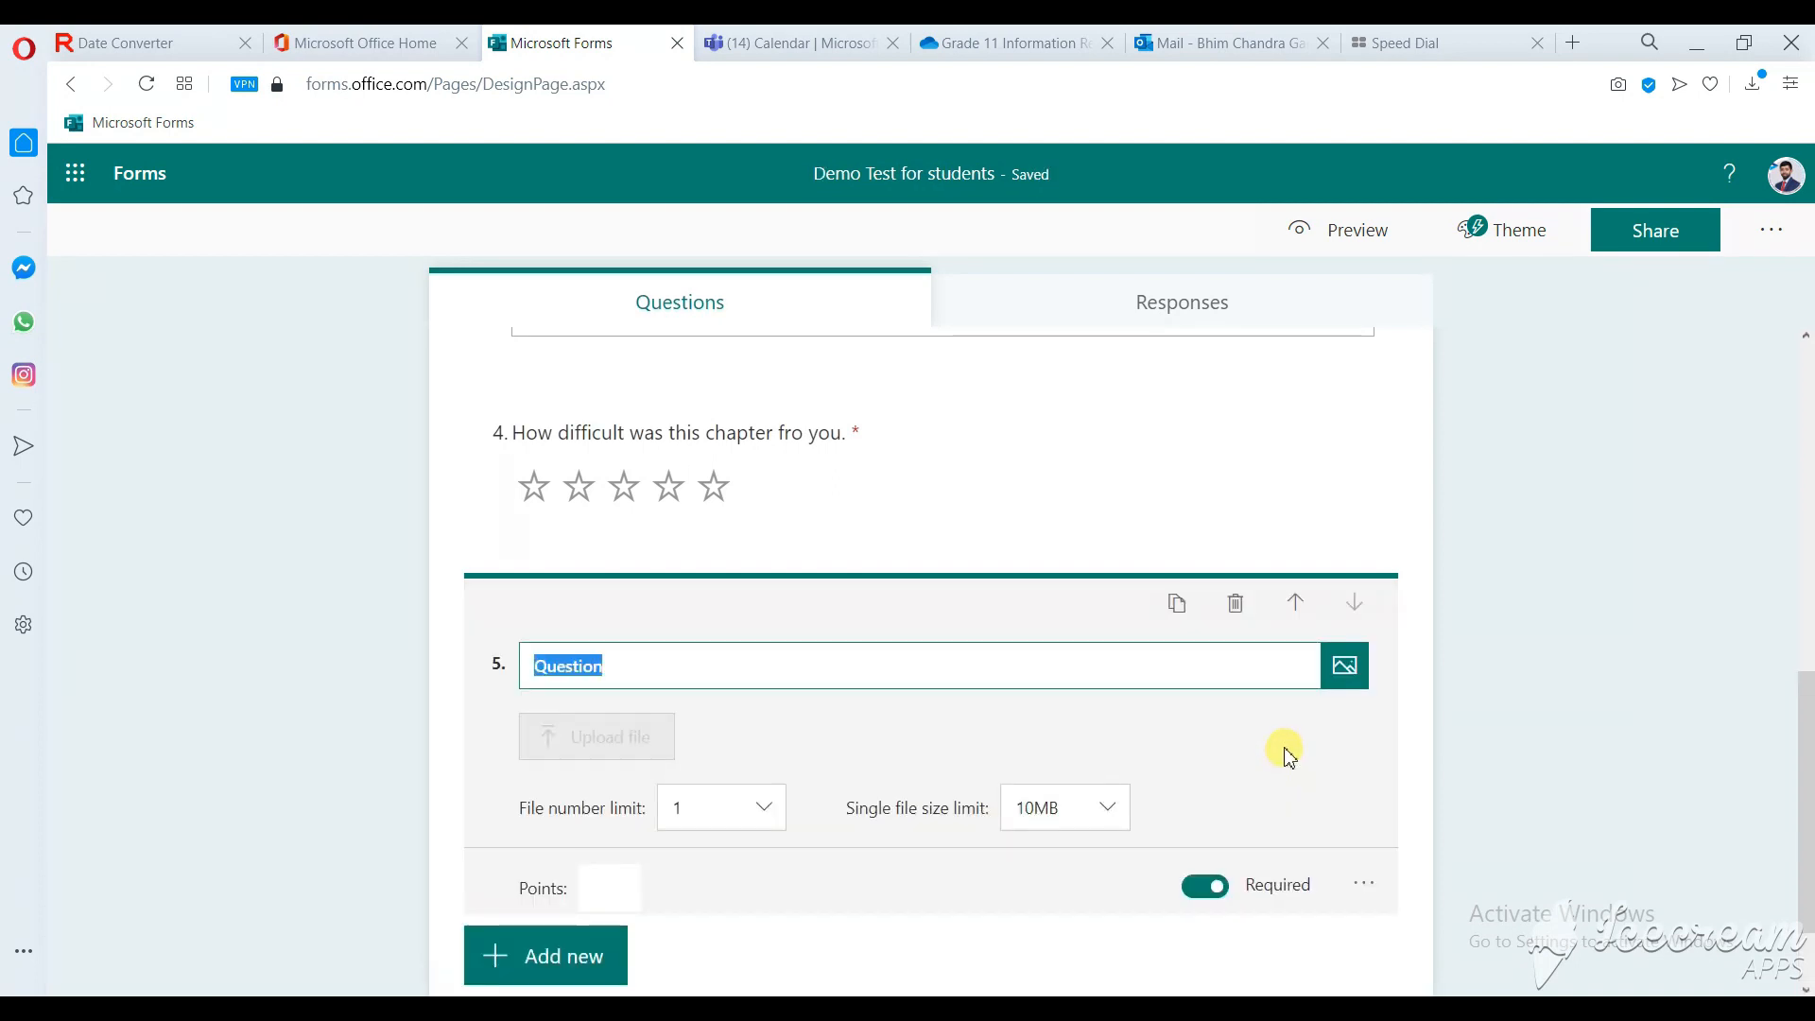
Step: Set the file upload question's text to "Please do this accounting question in a copy and upload your answer here."
{"action": "left_click_drag", "start_coordinate": [620, 661], "coordinate": [460, 628]}
{"action": "type", "text": "Please do this accounting q"}
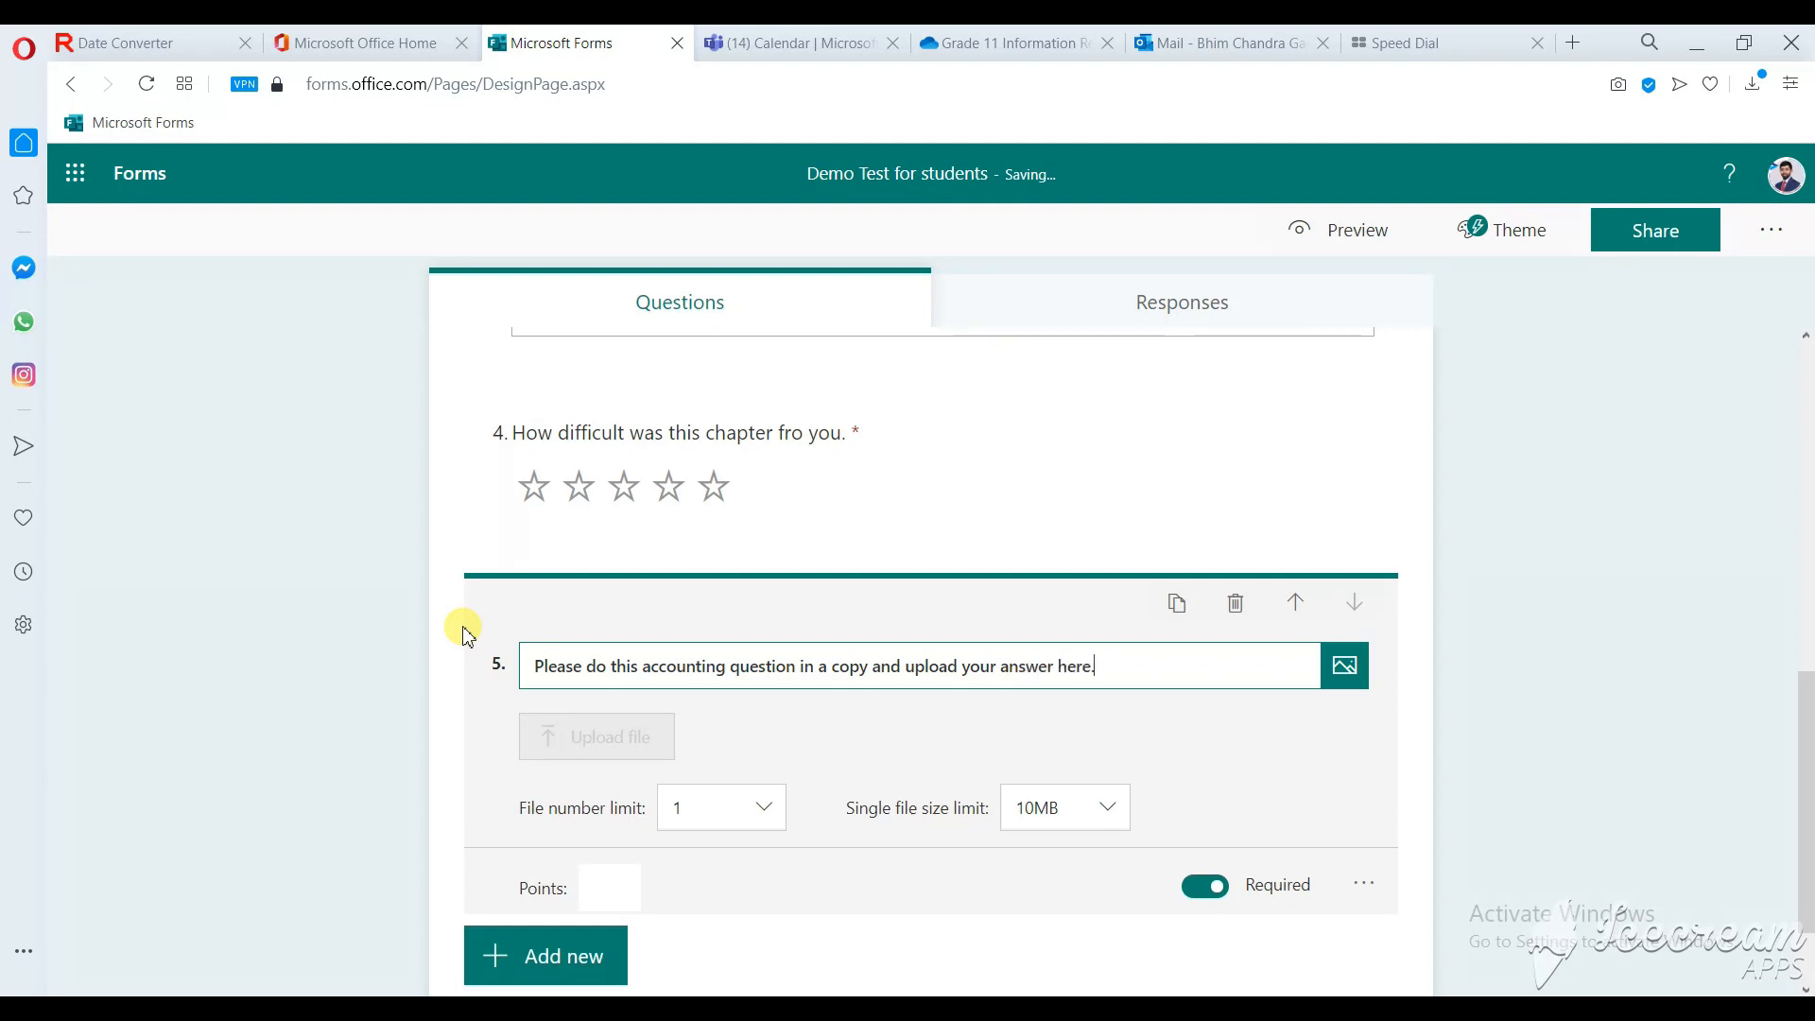
{"action": "left_click", "coordinate": [744, 736]}
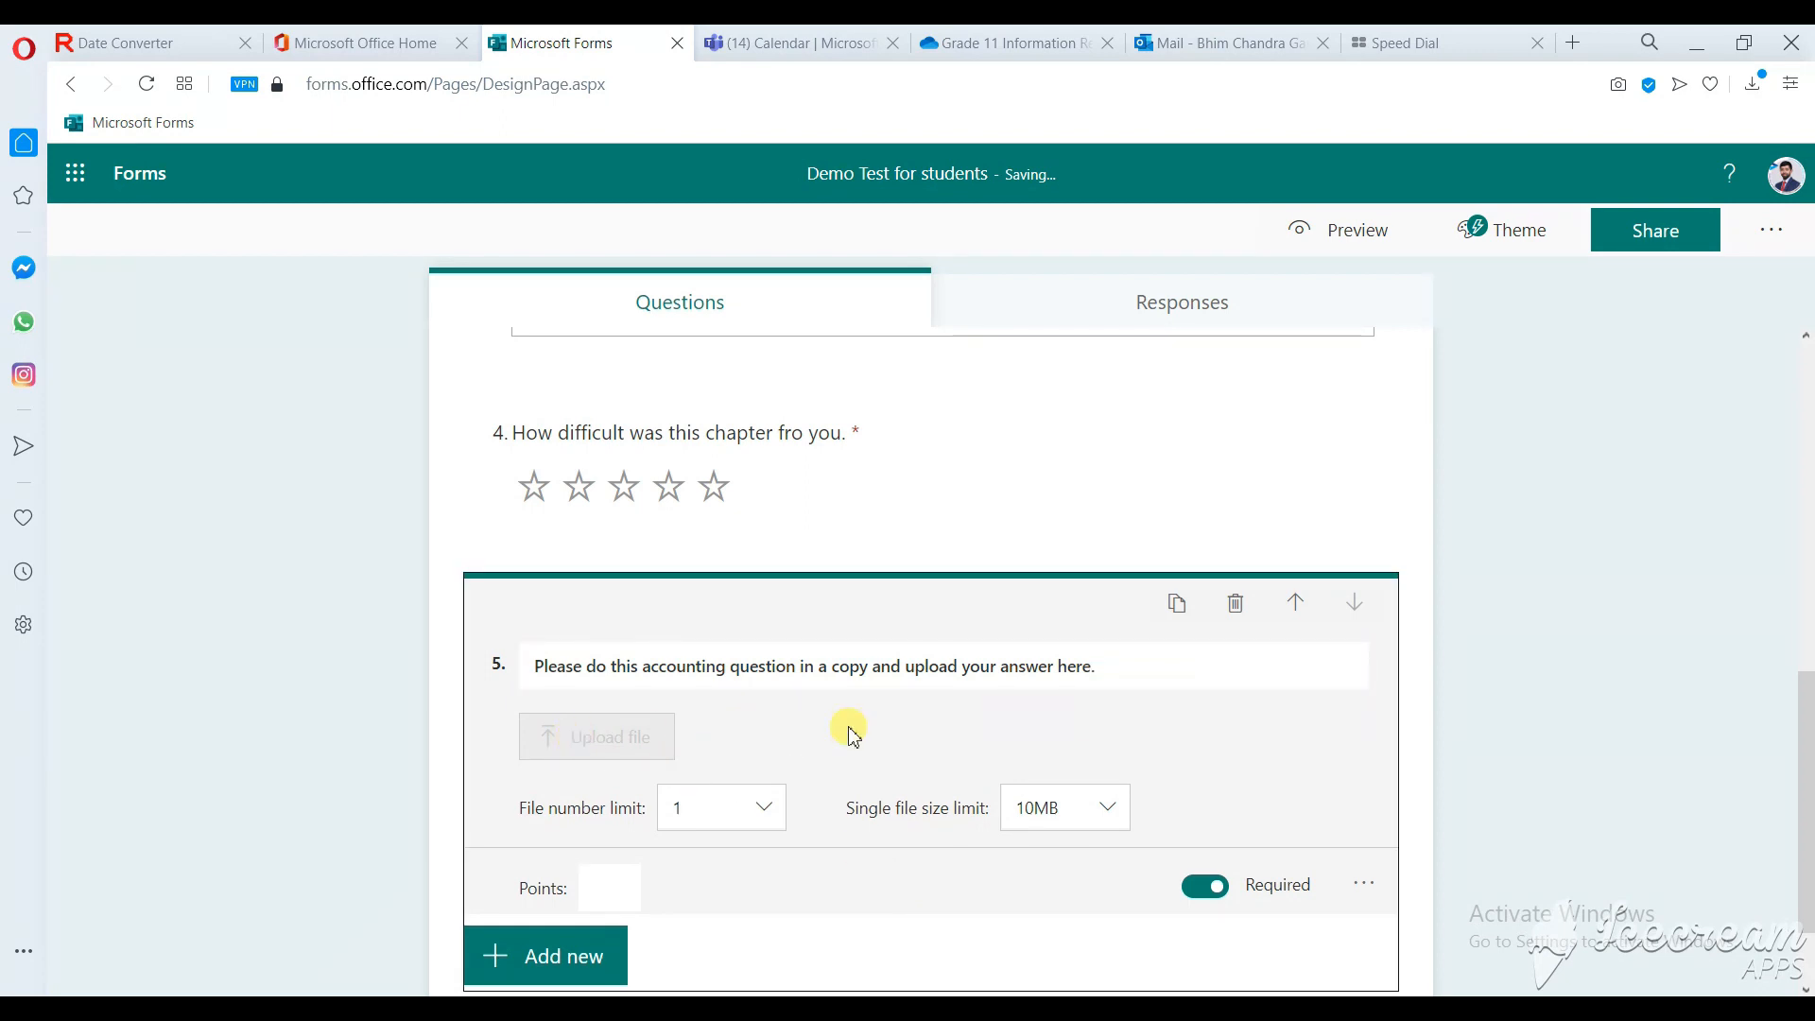
Step: Attach the photo of the handwritten accounting sheet from the Downloads folder to the file upload question
{"action": "left_click", "coordinate": [1150, 649]}
{"action": "left_click", "coordinate": [1344, 665]}
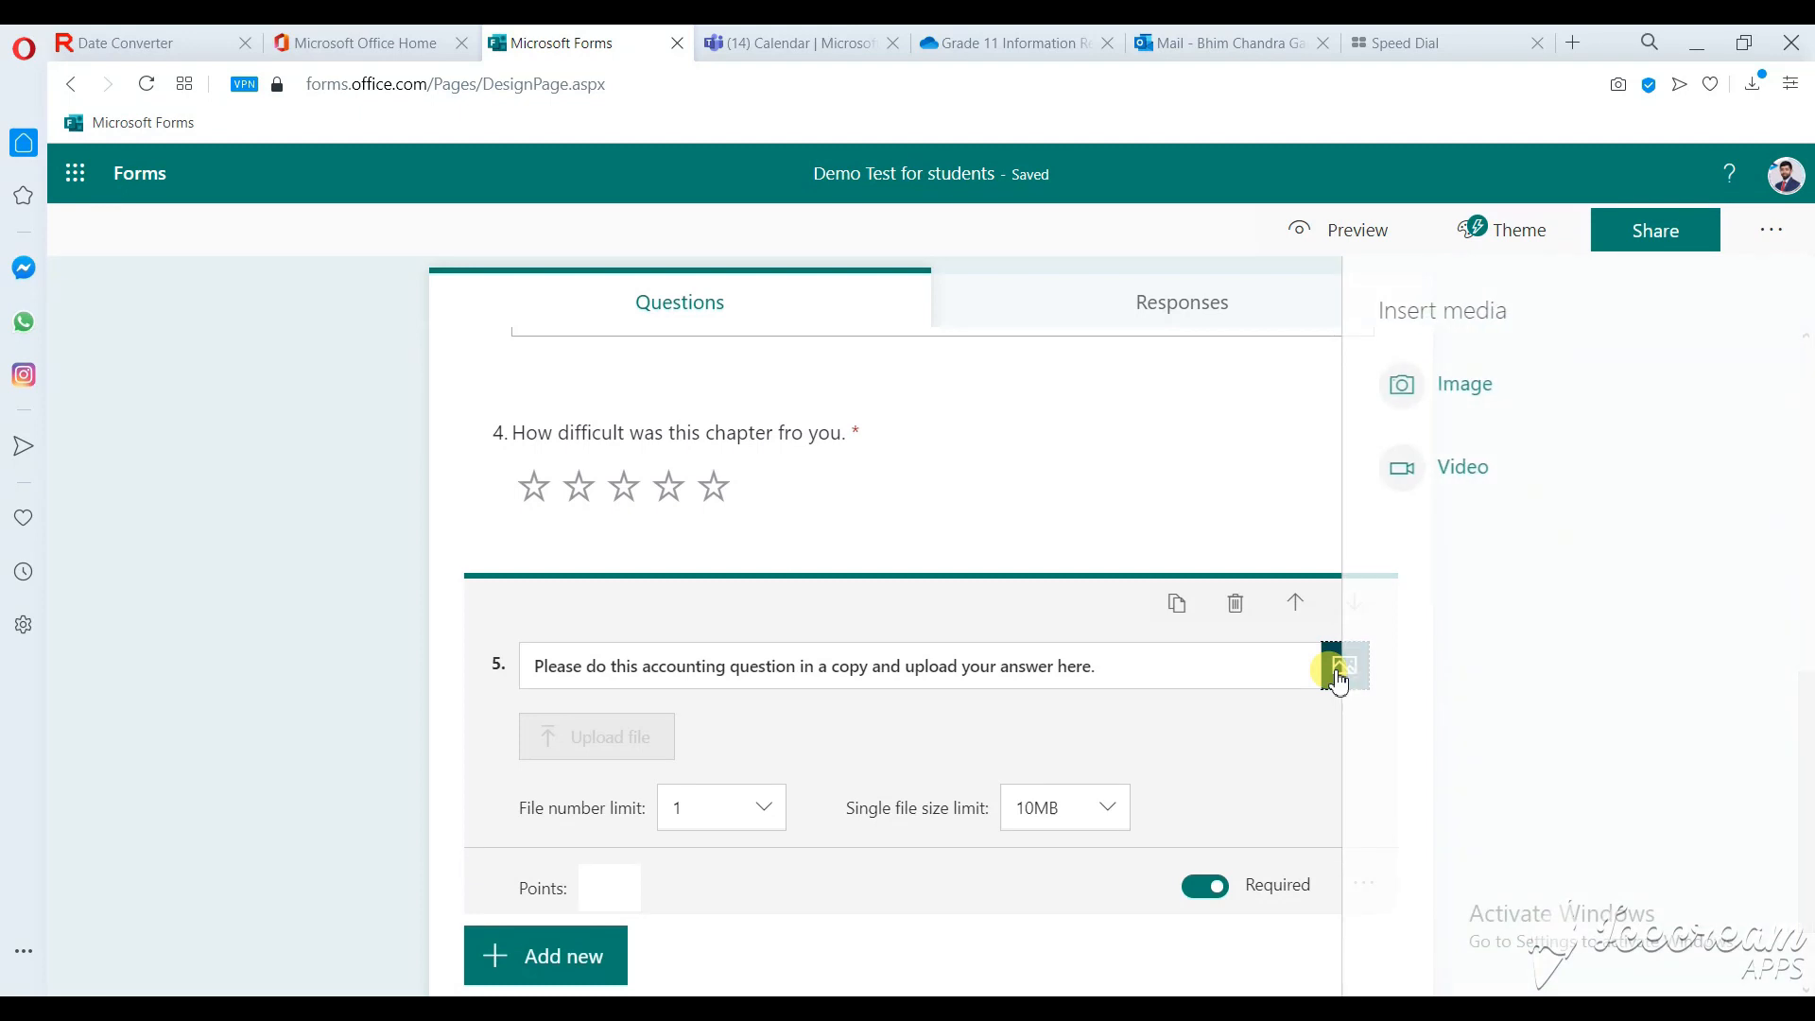
{"action": "left_click", "coordinate": [1505, 395]}
{"action": "left_click", "coordinate": [1524, 365]}
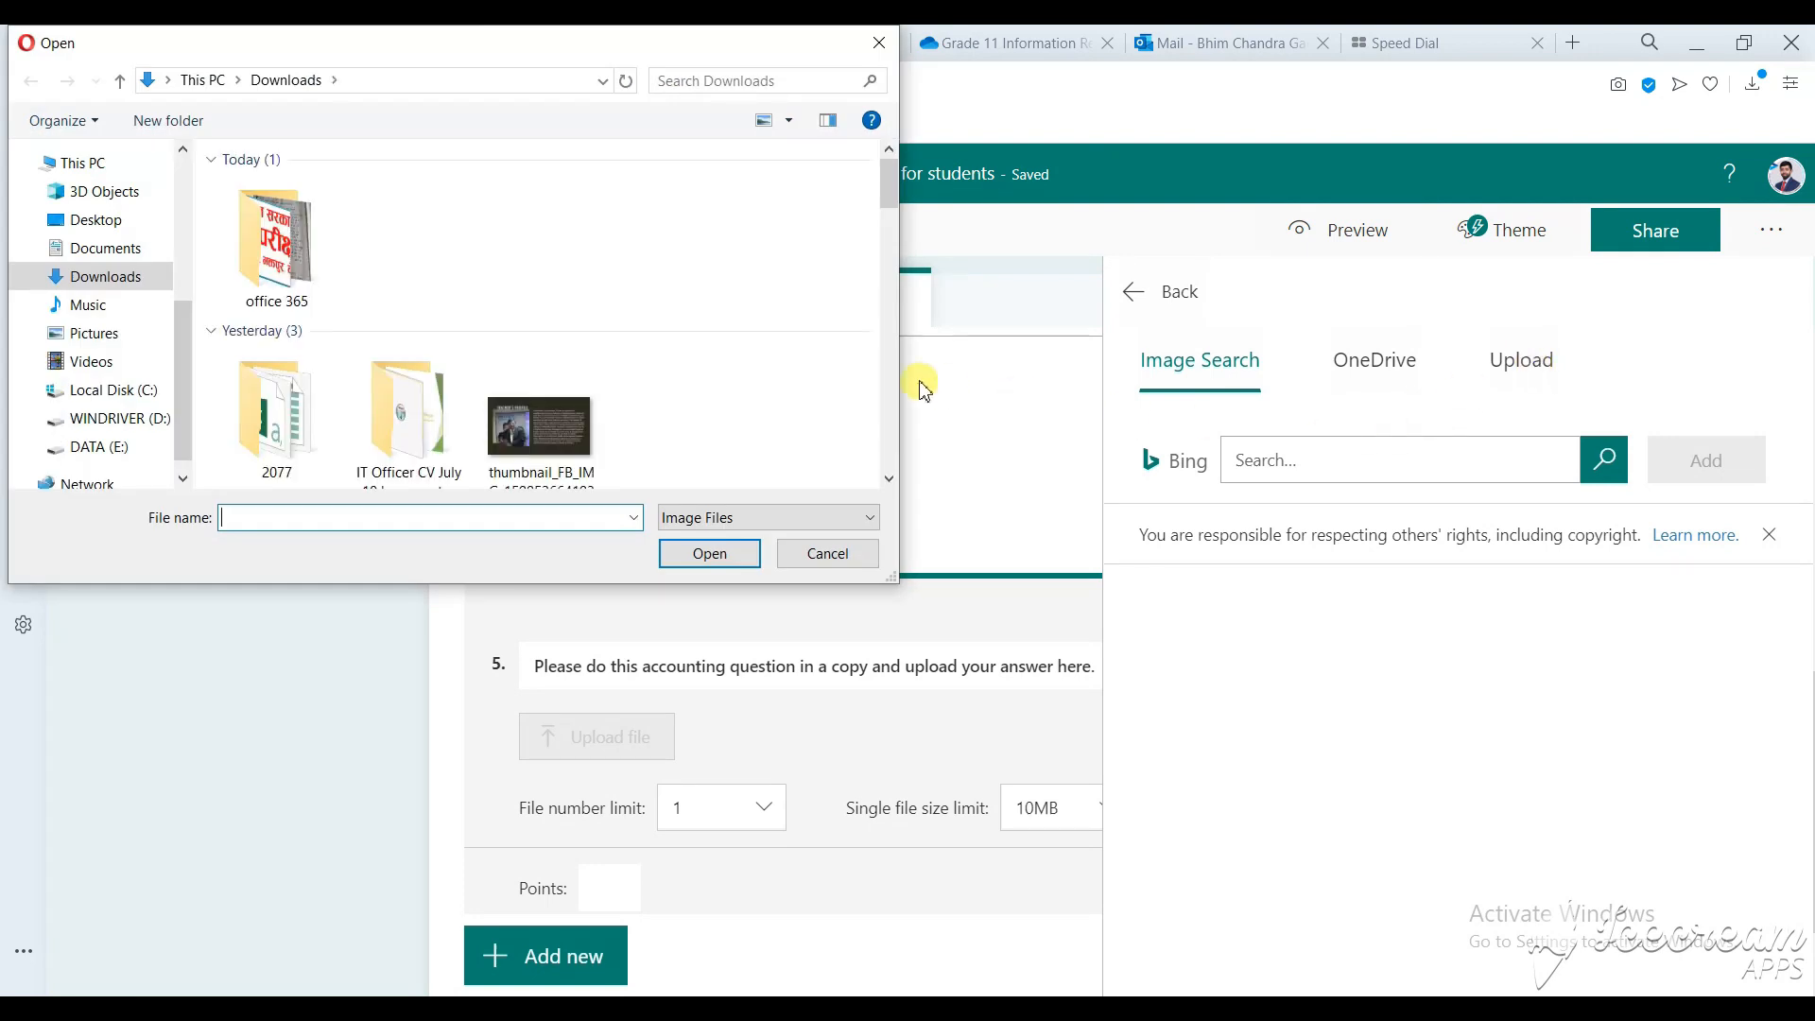
{"action": "scroll", "coordinate": [674, 413], "scroll_direction": "down", "scroll_amount": 2}
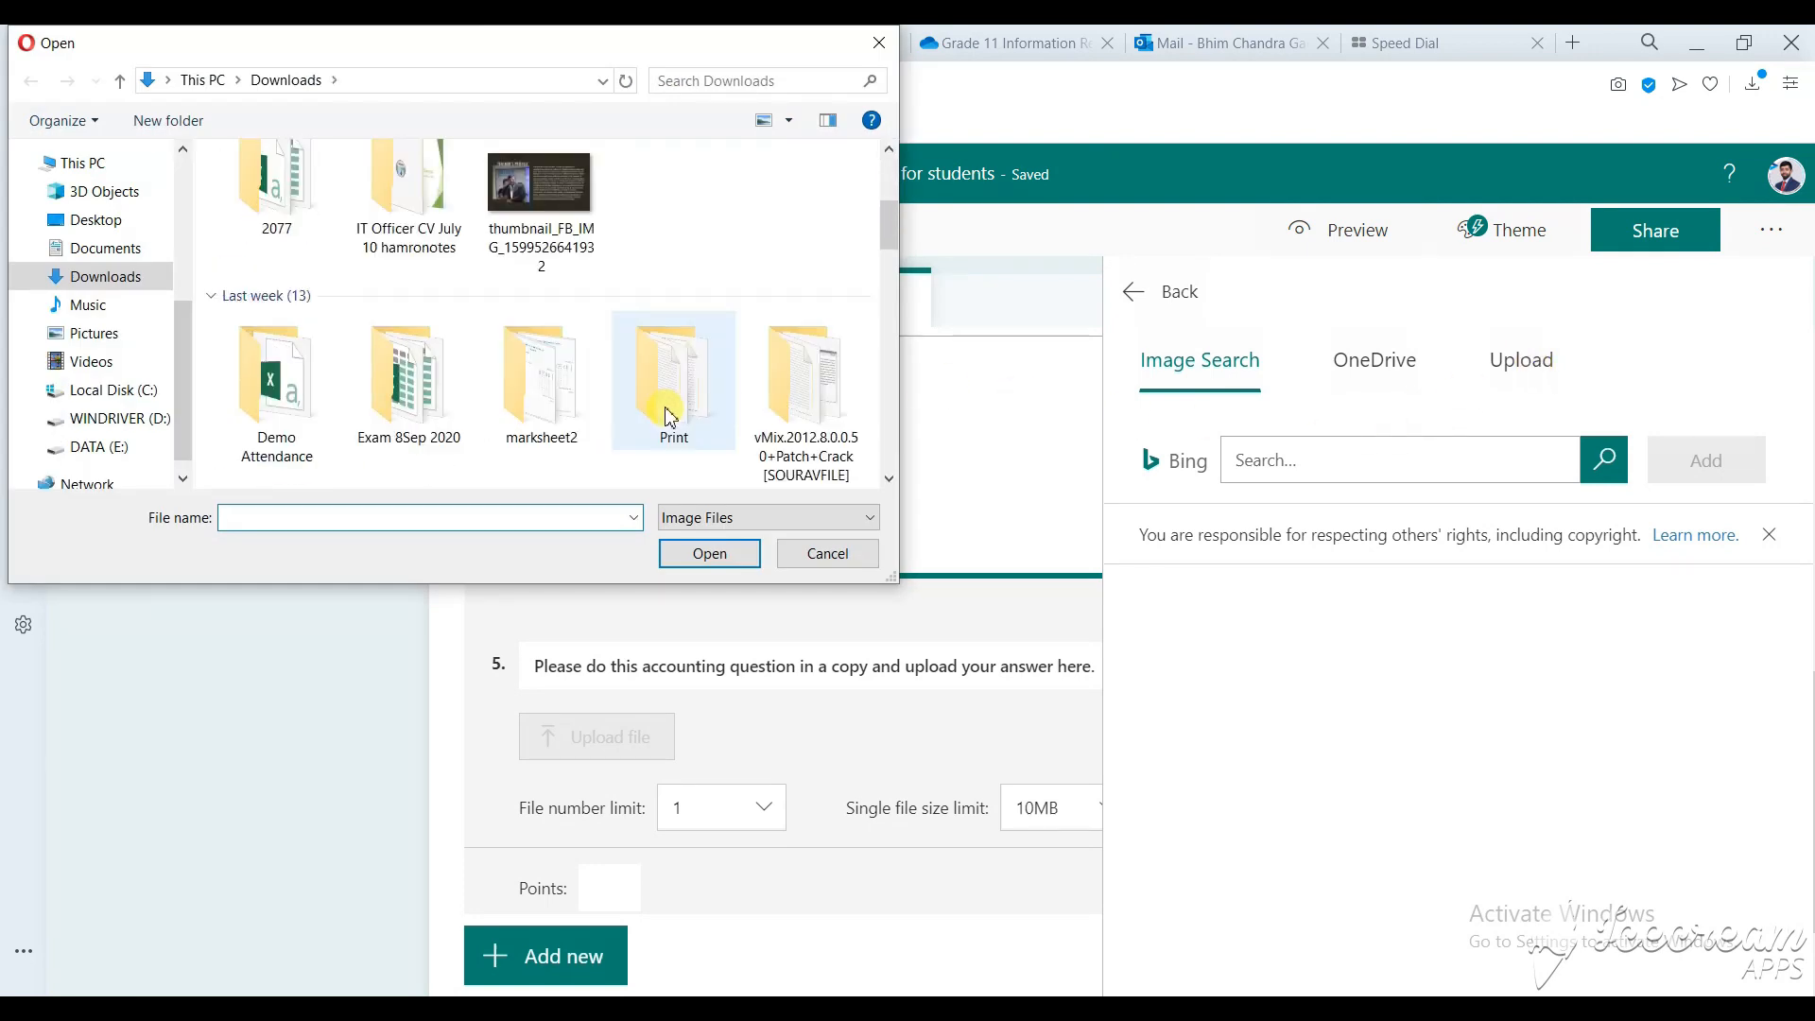
{"action": "scroll", "coordinate": [669, 416], "scroll_direction": "down", "scroll_amount": 2}
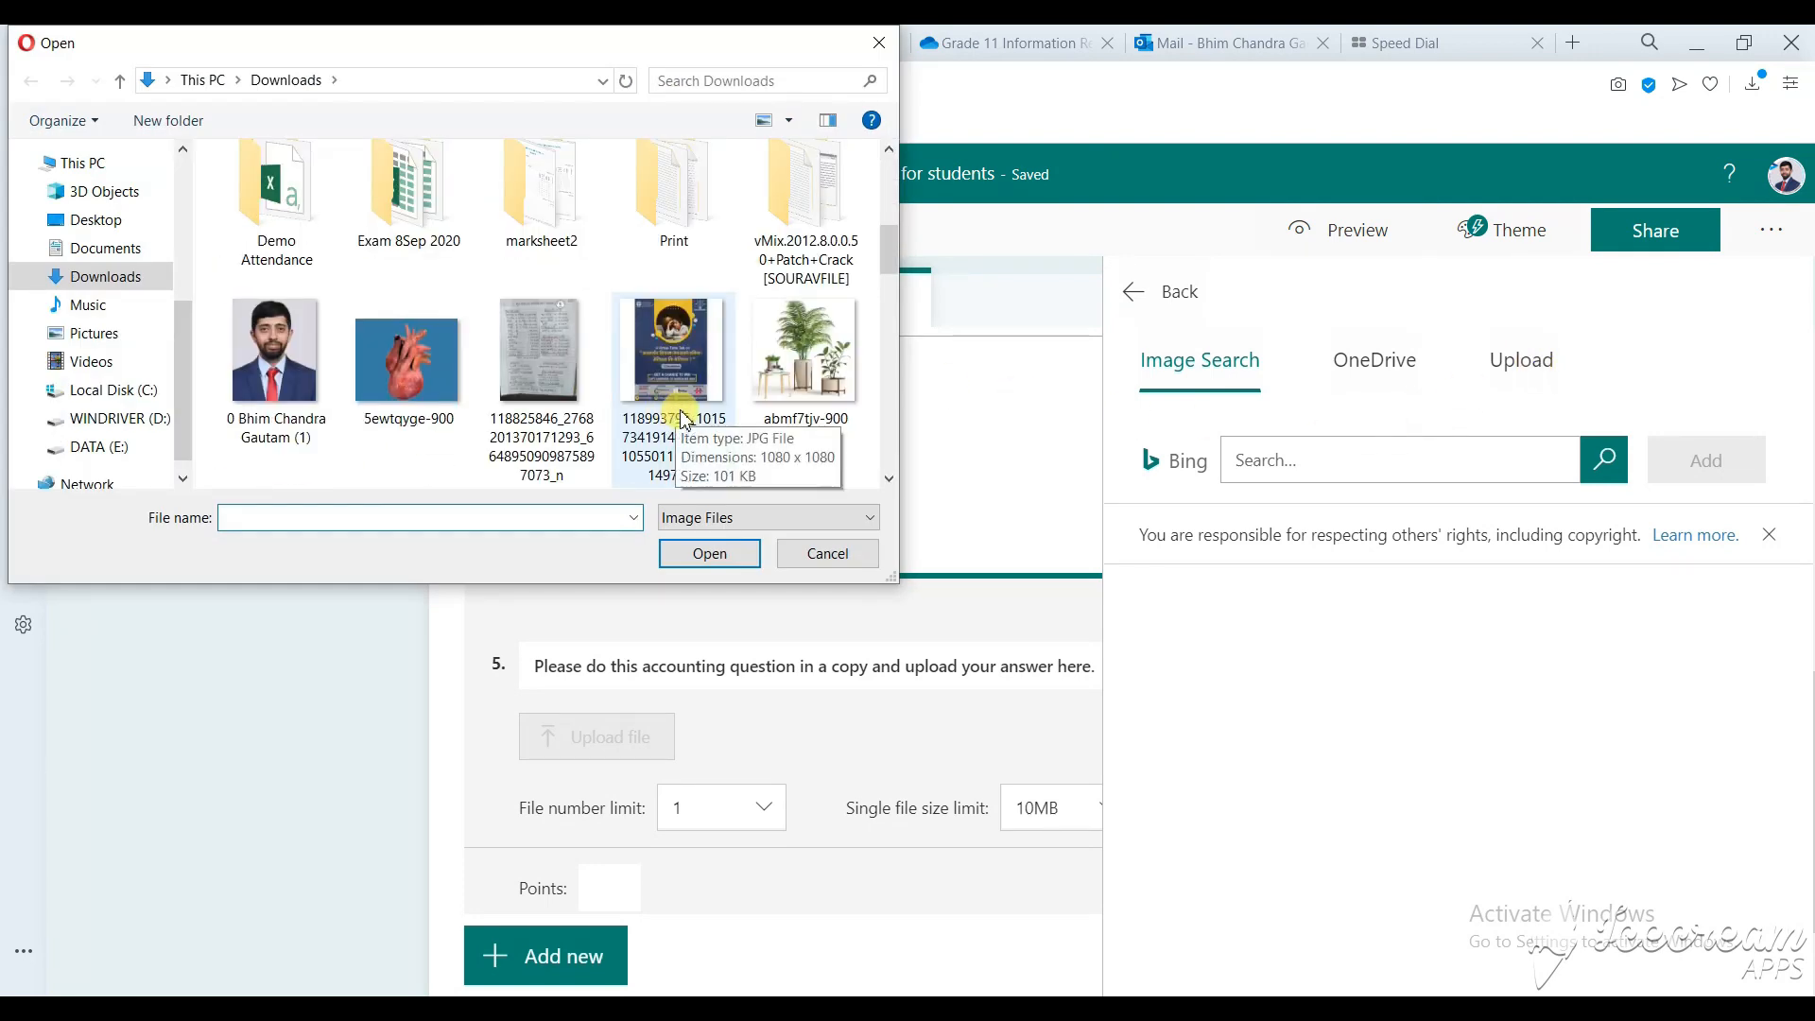
{"action": "double_click", "coordinate": [555, 354]}
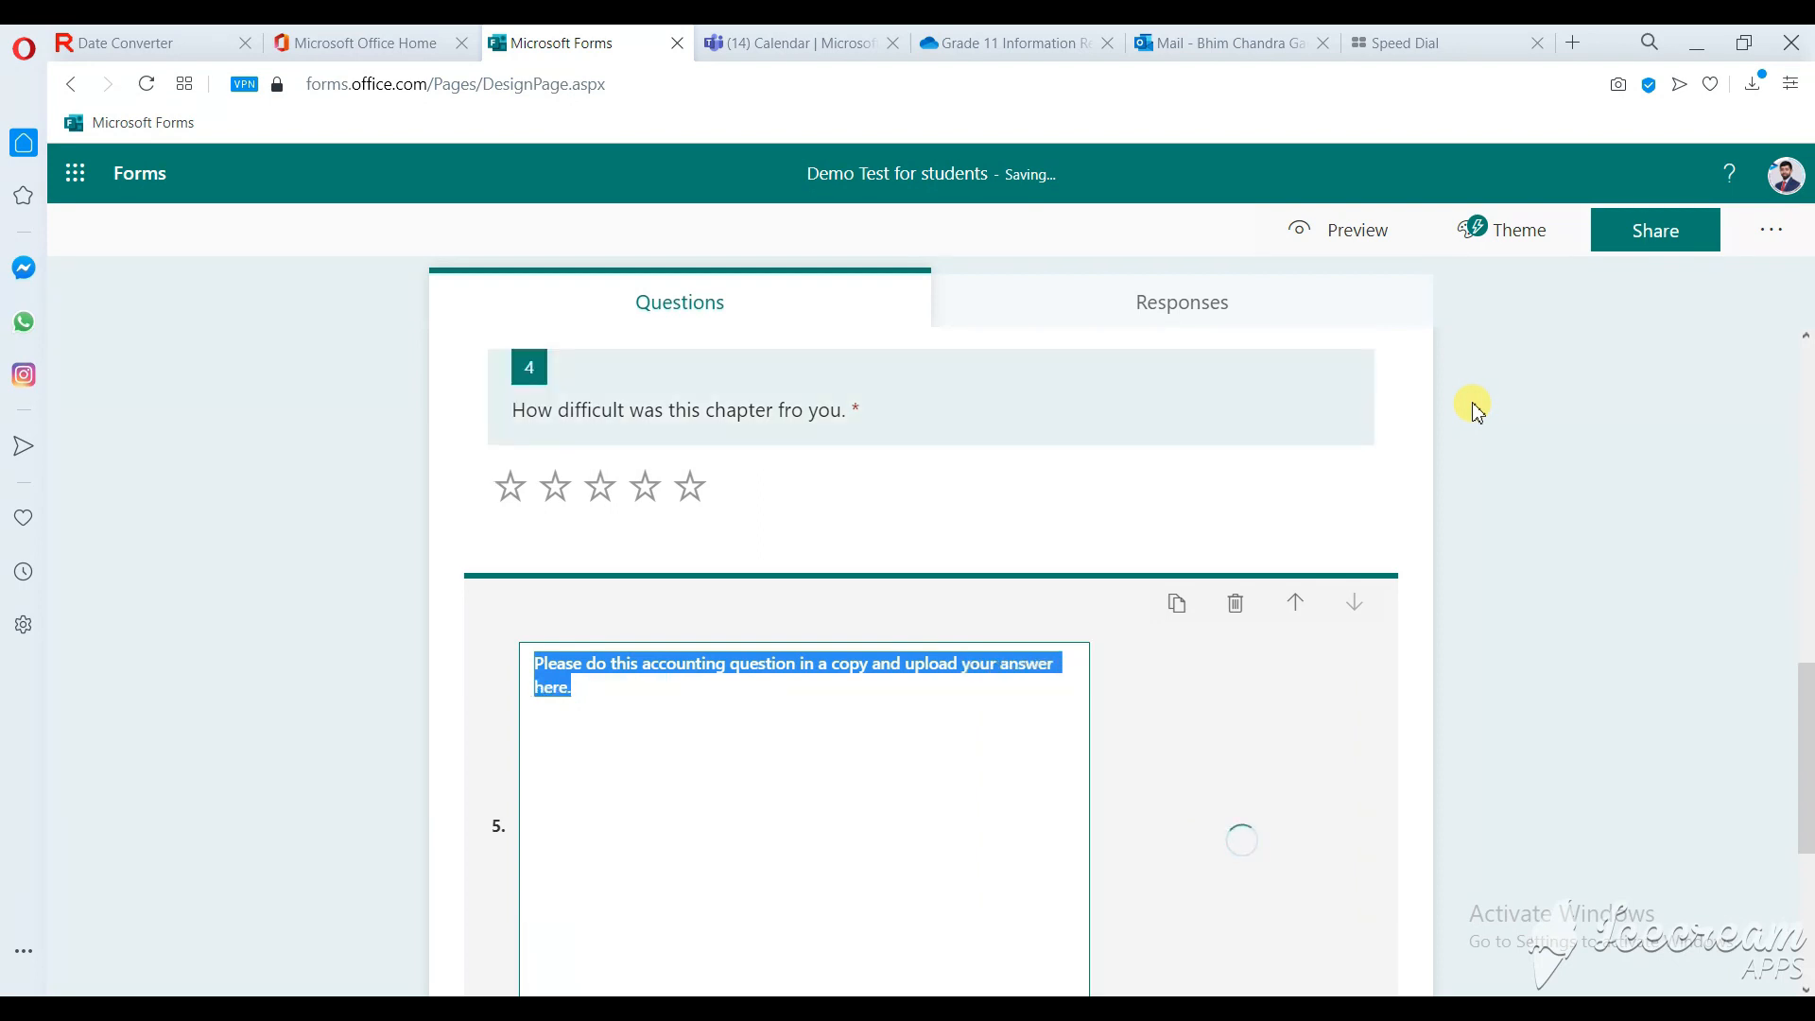
{"action": "left_click", "coordinate": [1509, 558]}
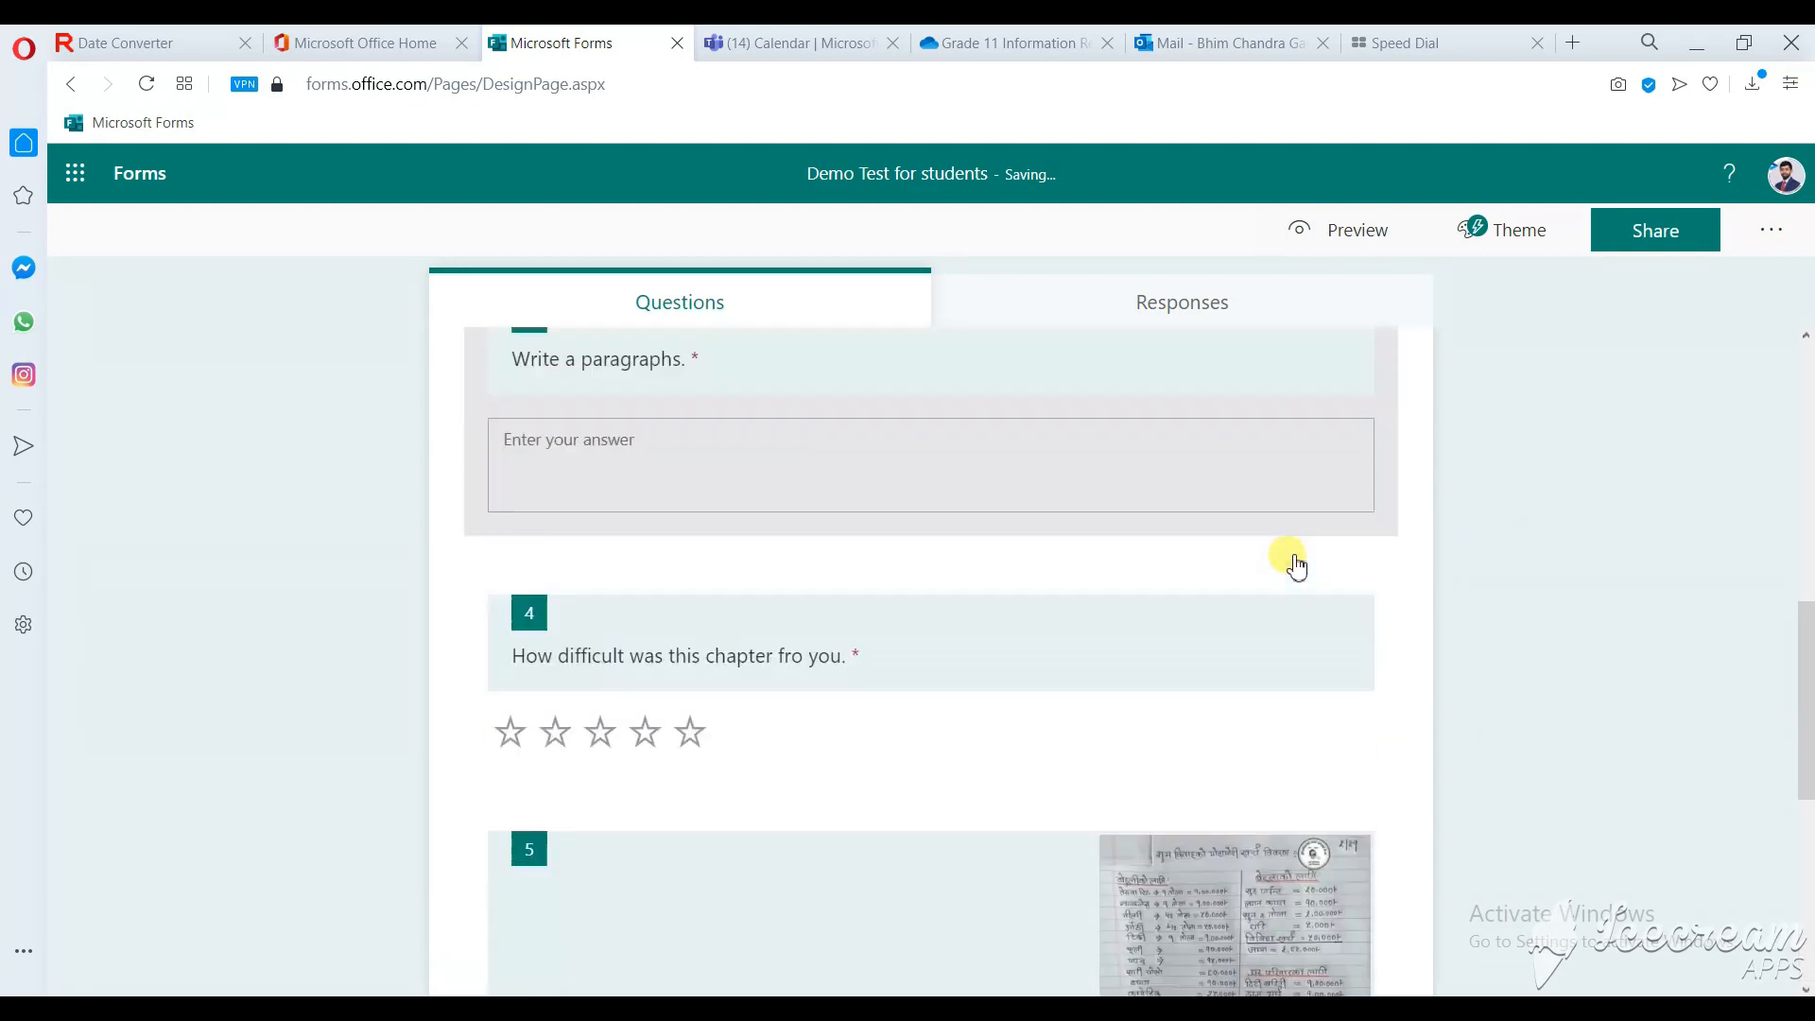
Step: Set the file number limit of the accounting upload question to 2
{"action": "scroll", "coordinate": [1295, 565], "scroll_direction": "down", "scroll_amount": 4}
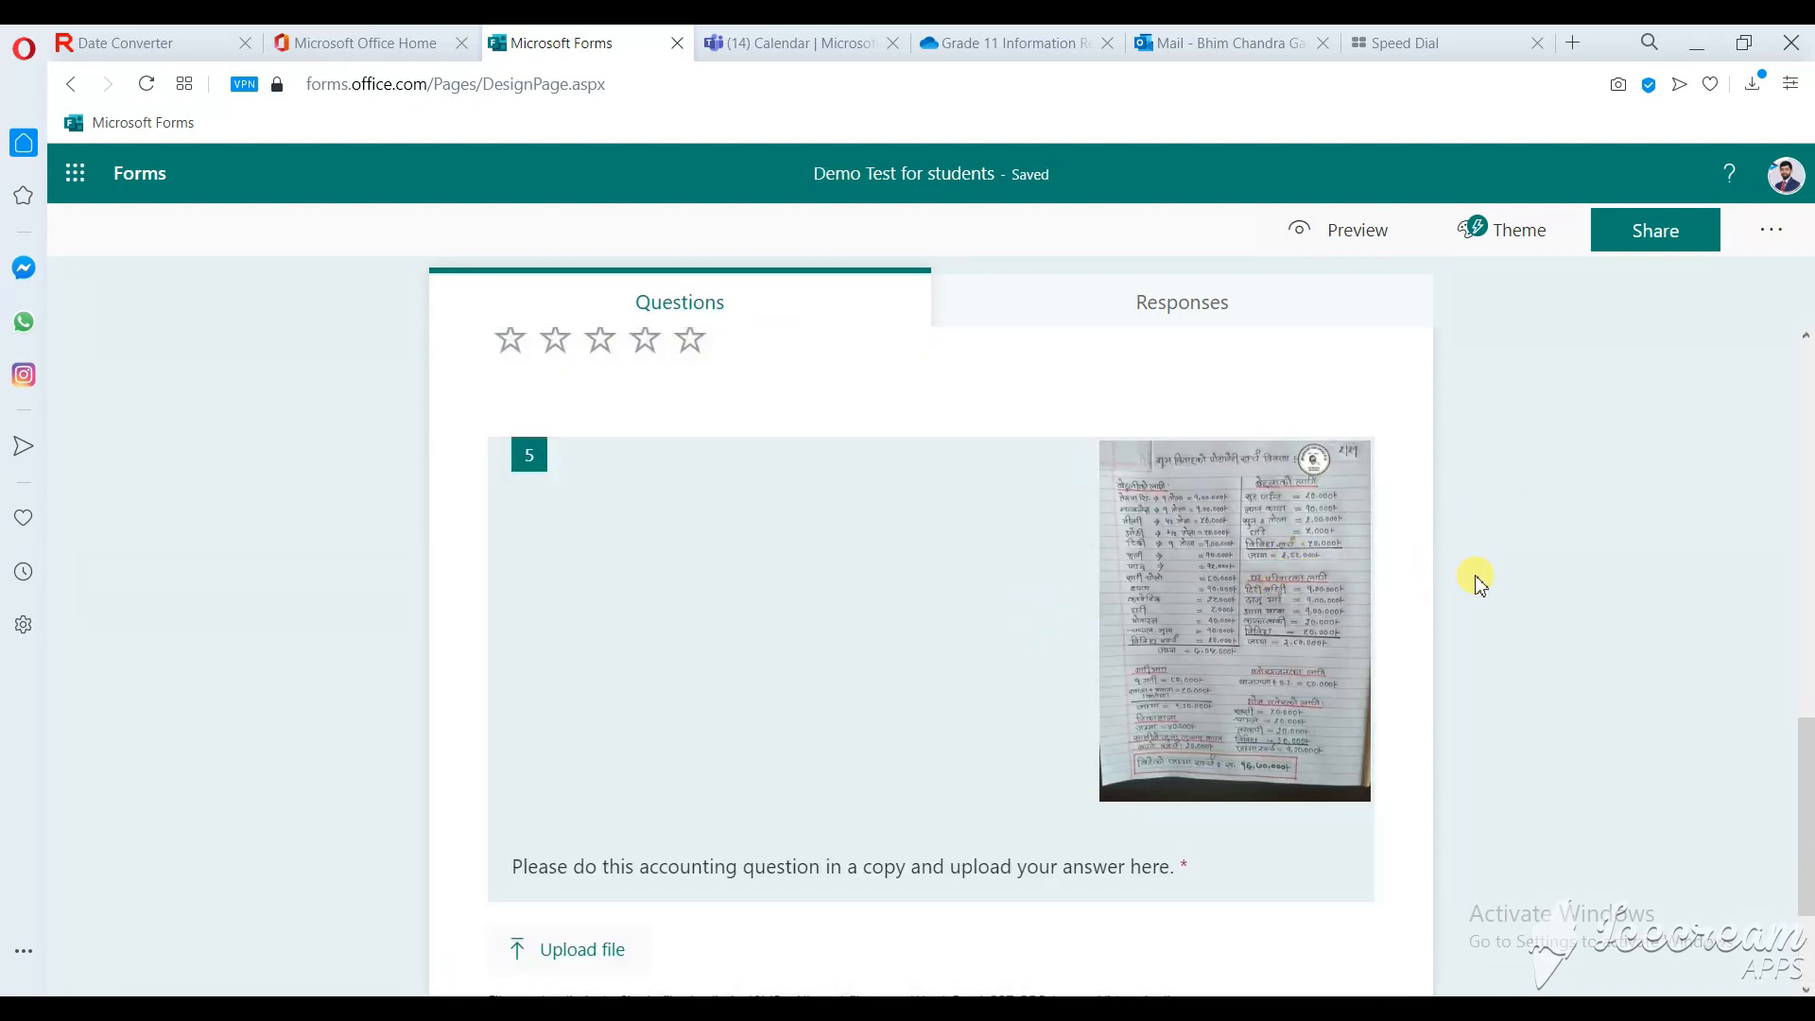
{"action": "scroll", "coordinate": [1479, 585], "scroll_direction": "down", "scroll_amount": 1}
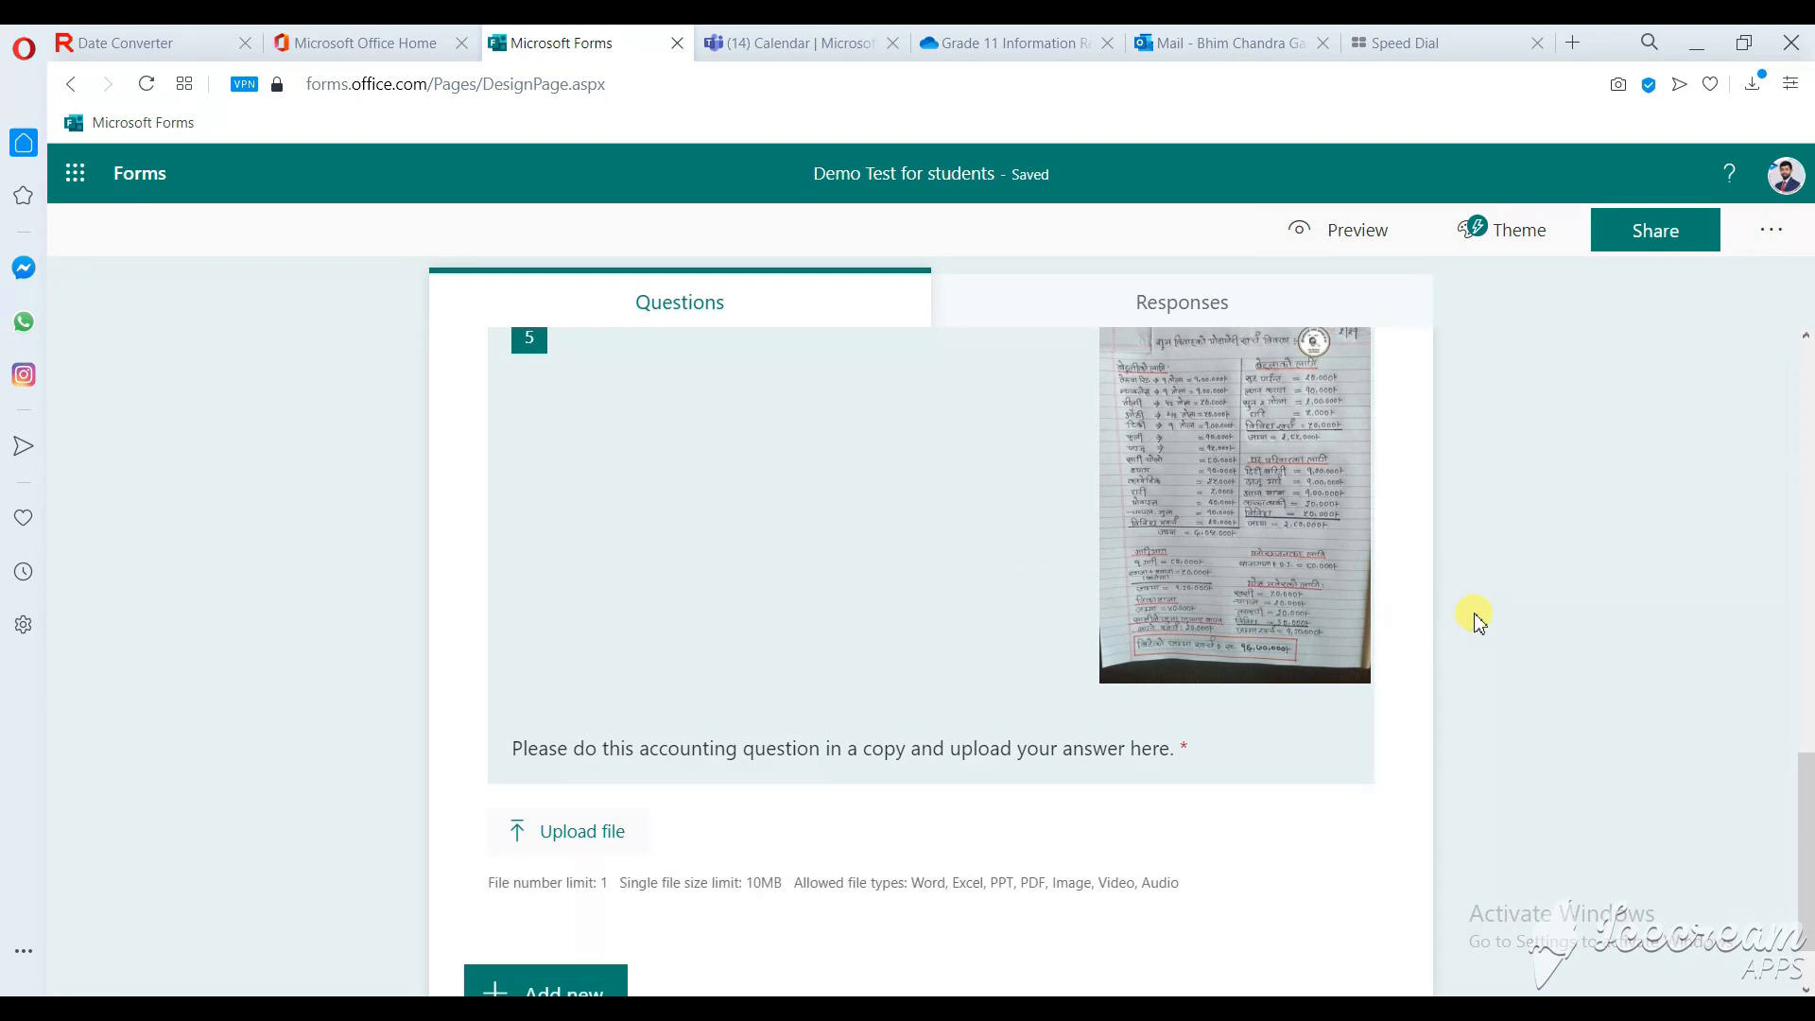
{"action": "scroll", "coordinate": [1476, 616], "scroll_direction": "down", "scroll_amount": 1}
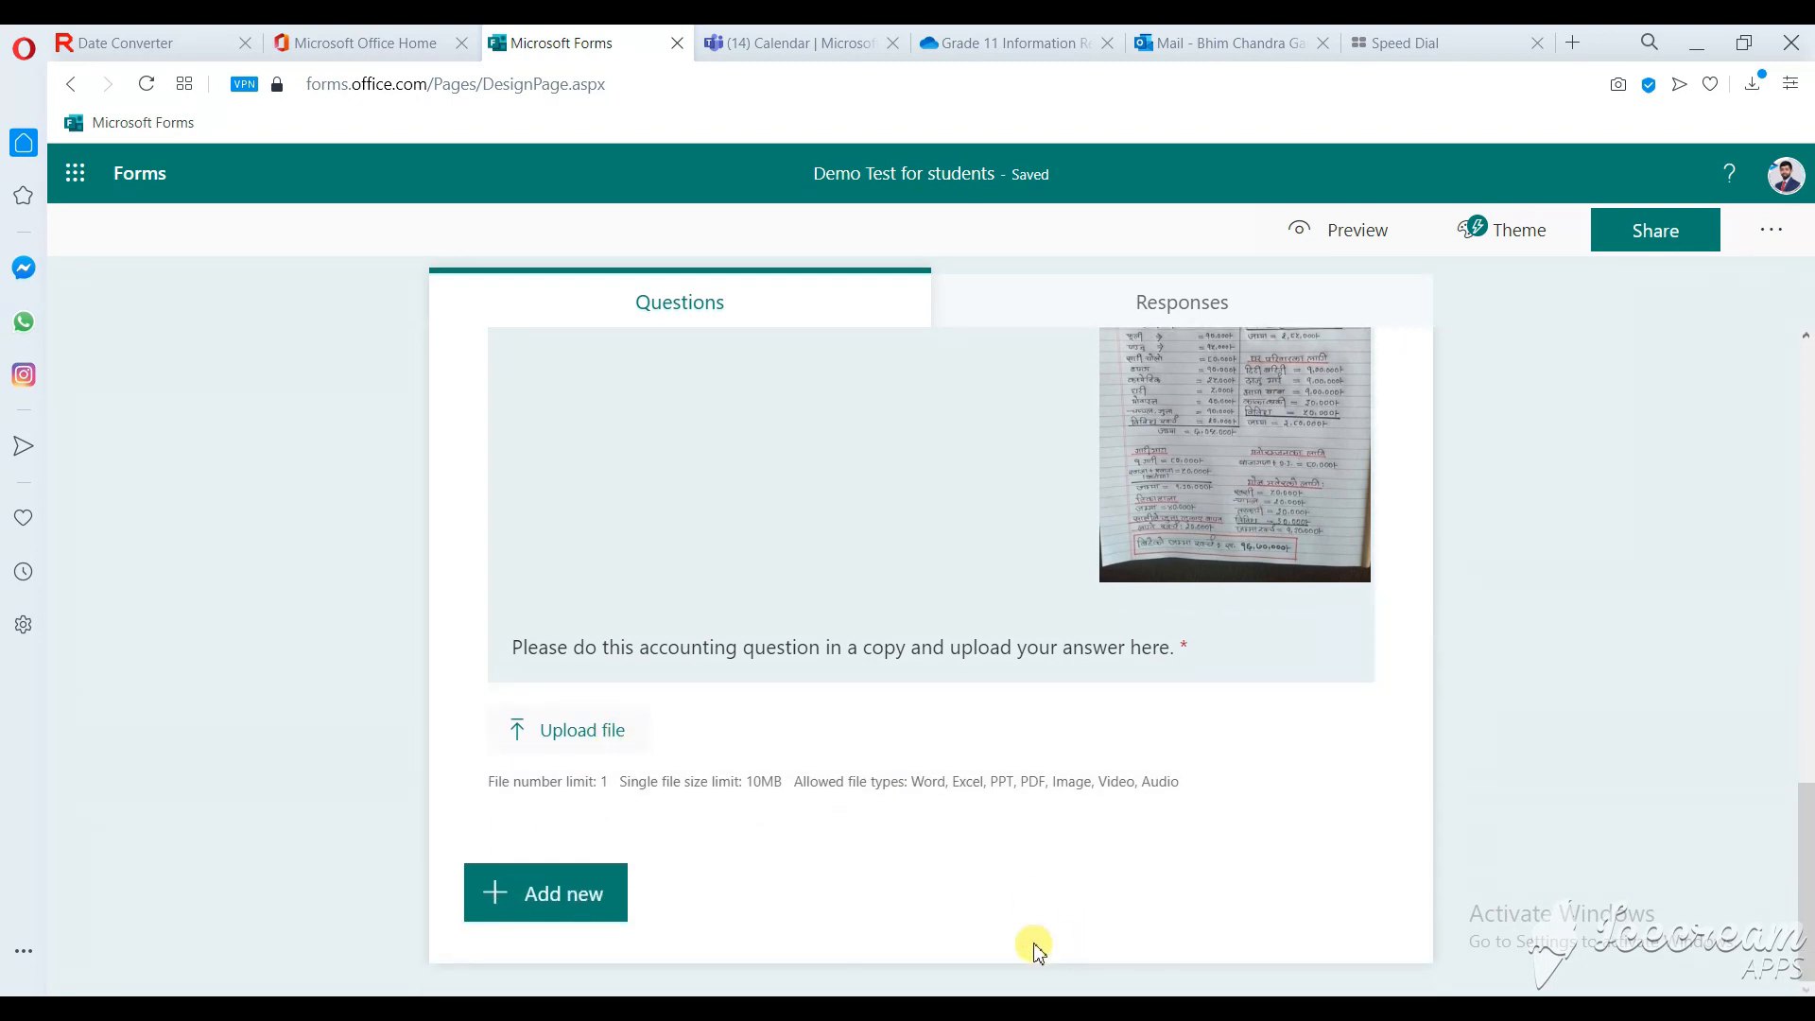
{"action": "scroll", "coordinate": [1121, 718], "scroll_direction": "up", "scroll_amount": 13}
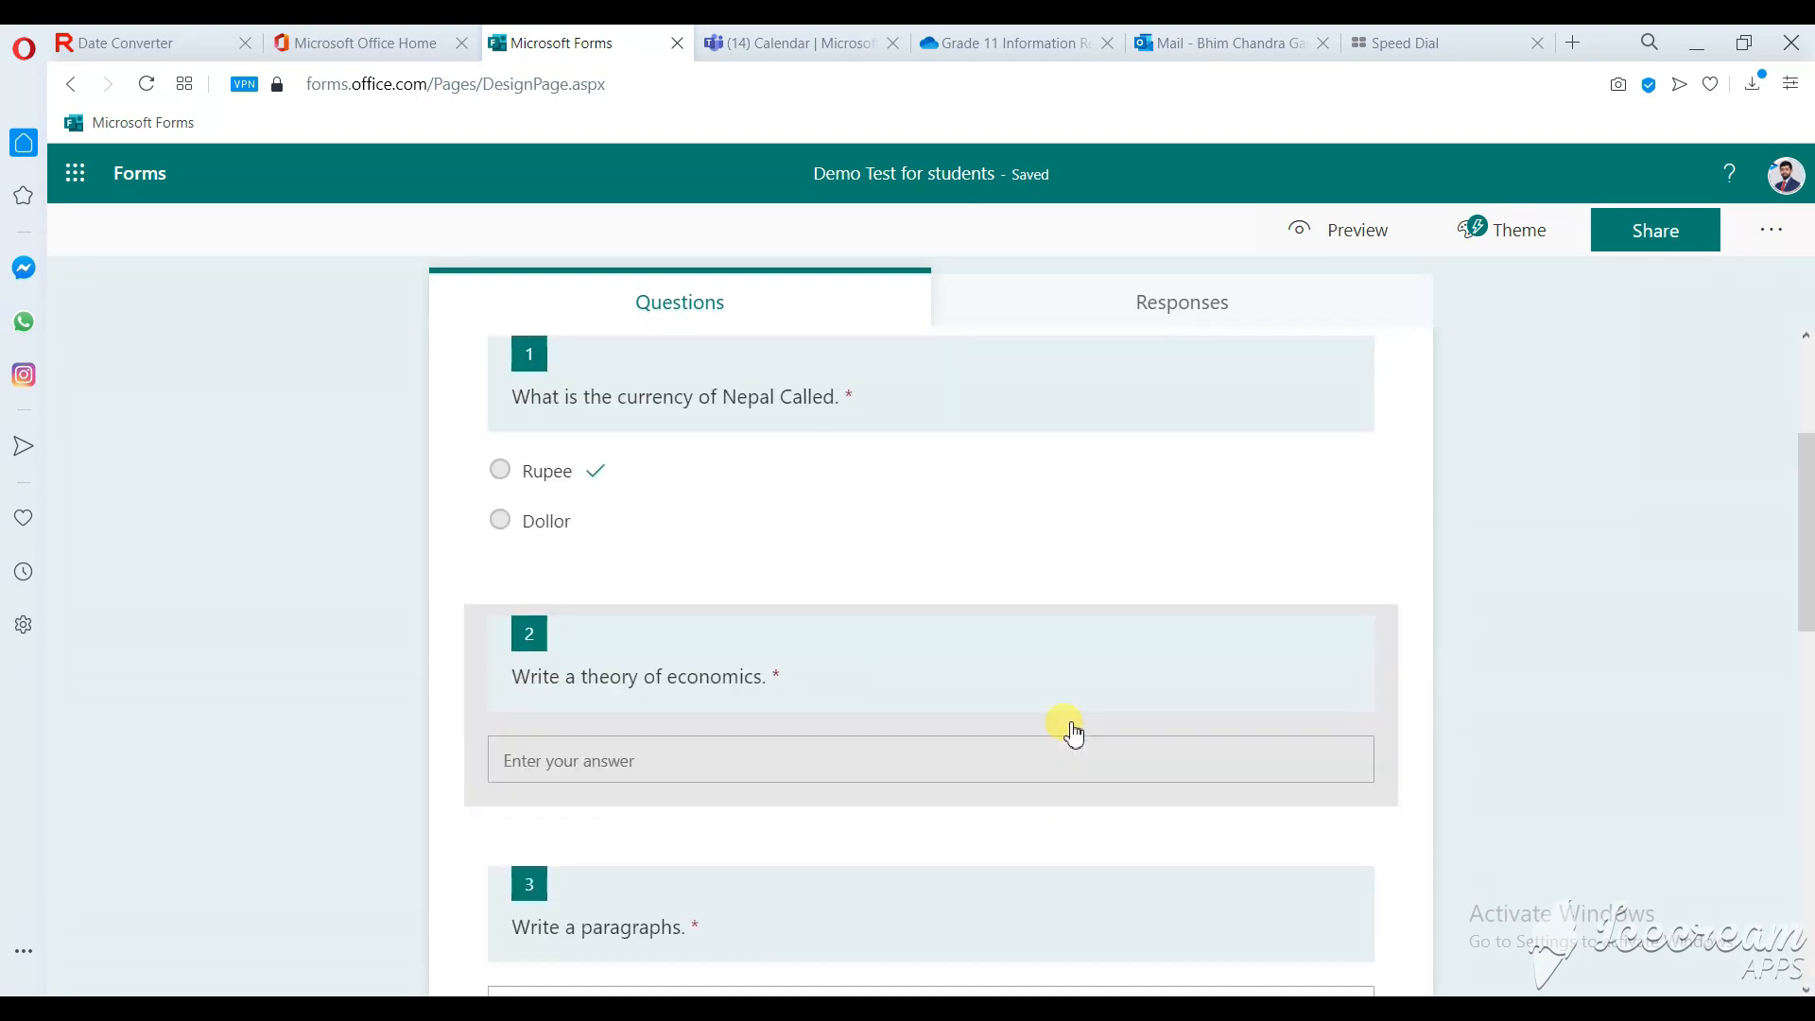
{"action": "scroll", "coordinate": [1070, 730], "scroll_direction": "down", "scroll_amount": 4}
{"action": "scroll", "coordinate": [1070, 730], "scroll_direction": "down", "scroll_amount": 9}
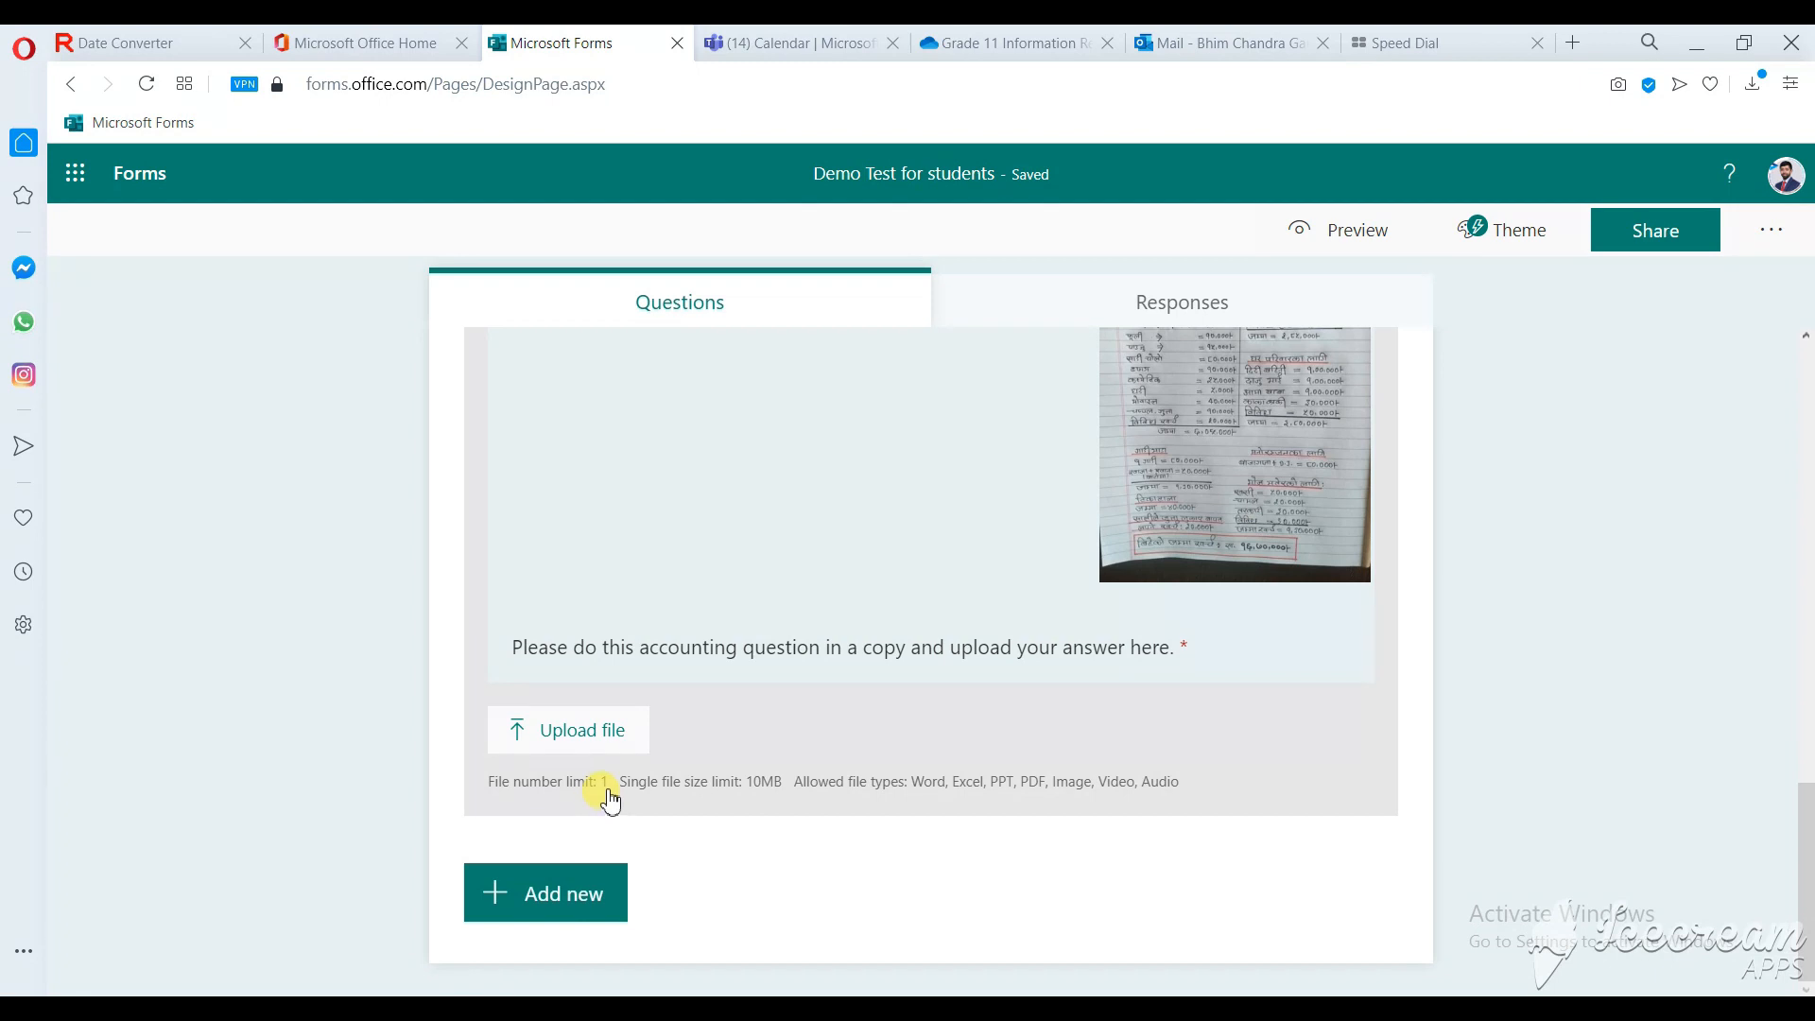
{"action": "left_click", "coordinate": [915, 724]}
{"action": "scroll", "coordinate": [753, 810], "scroll_direction": "down", "scroll_amount": 1}
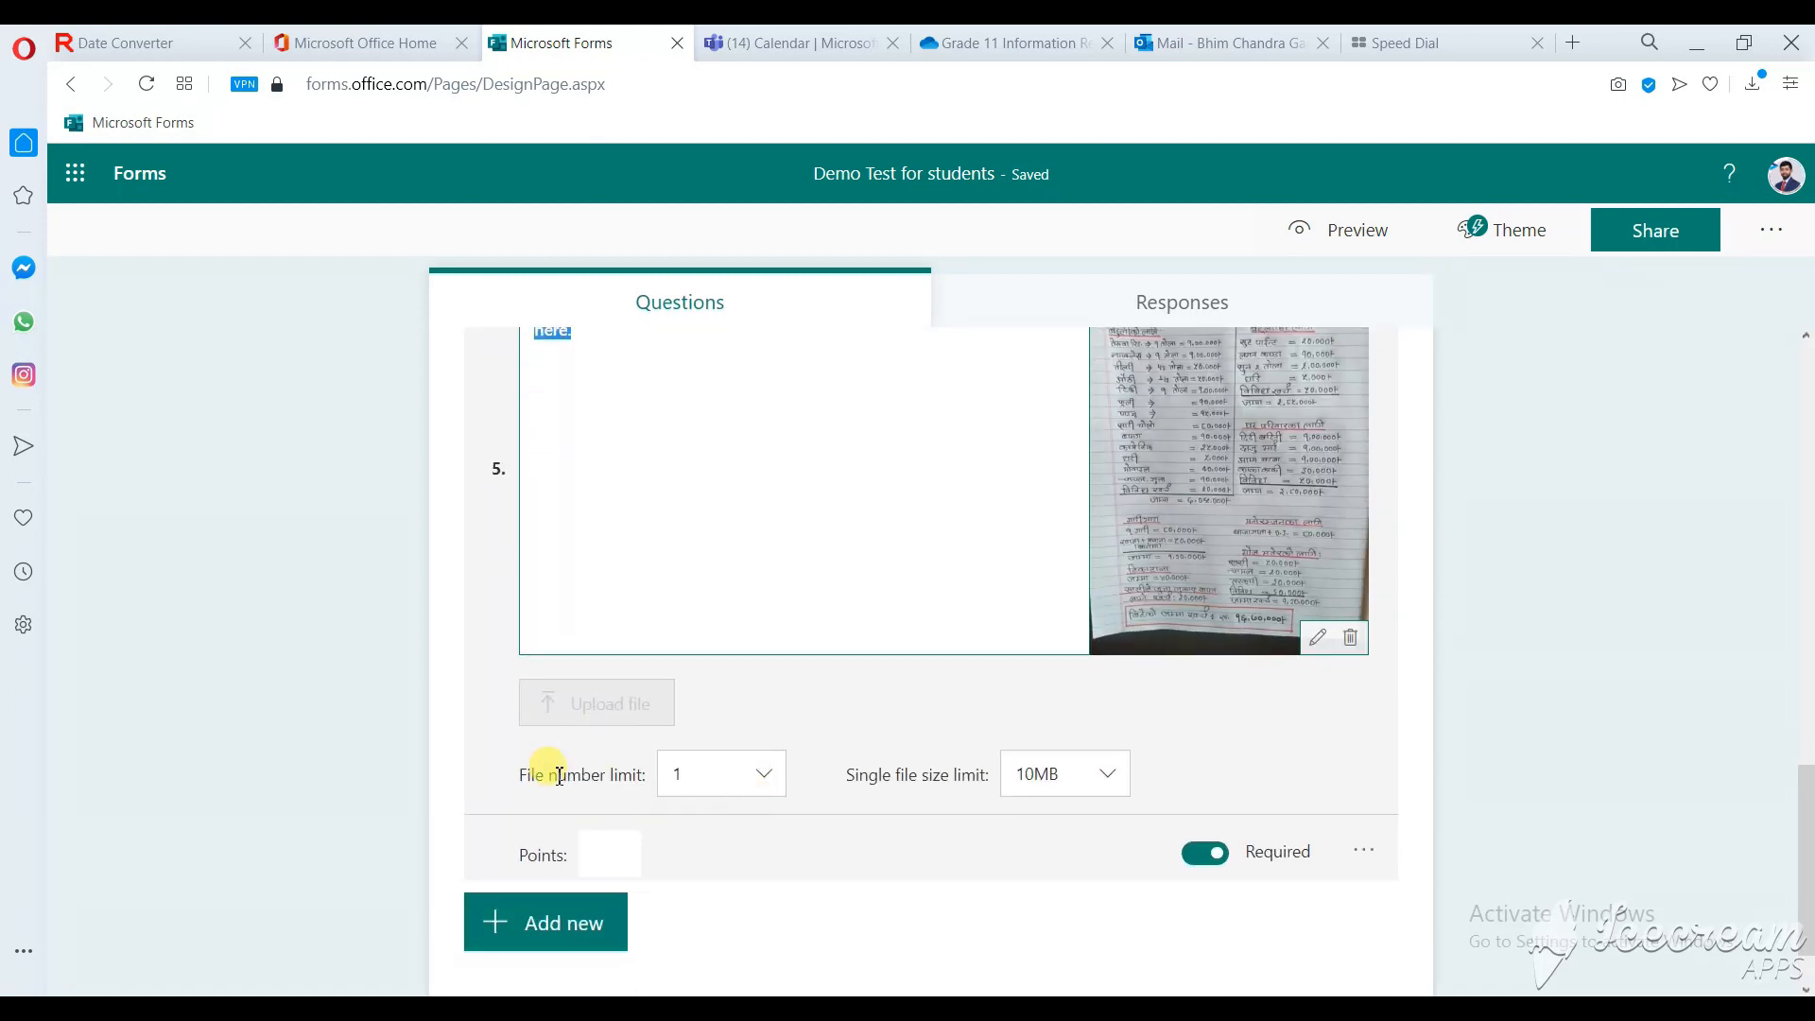
{"action": "left_click", "coordinate": [768, 774]}
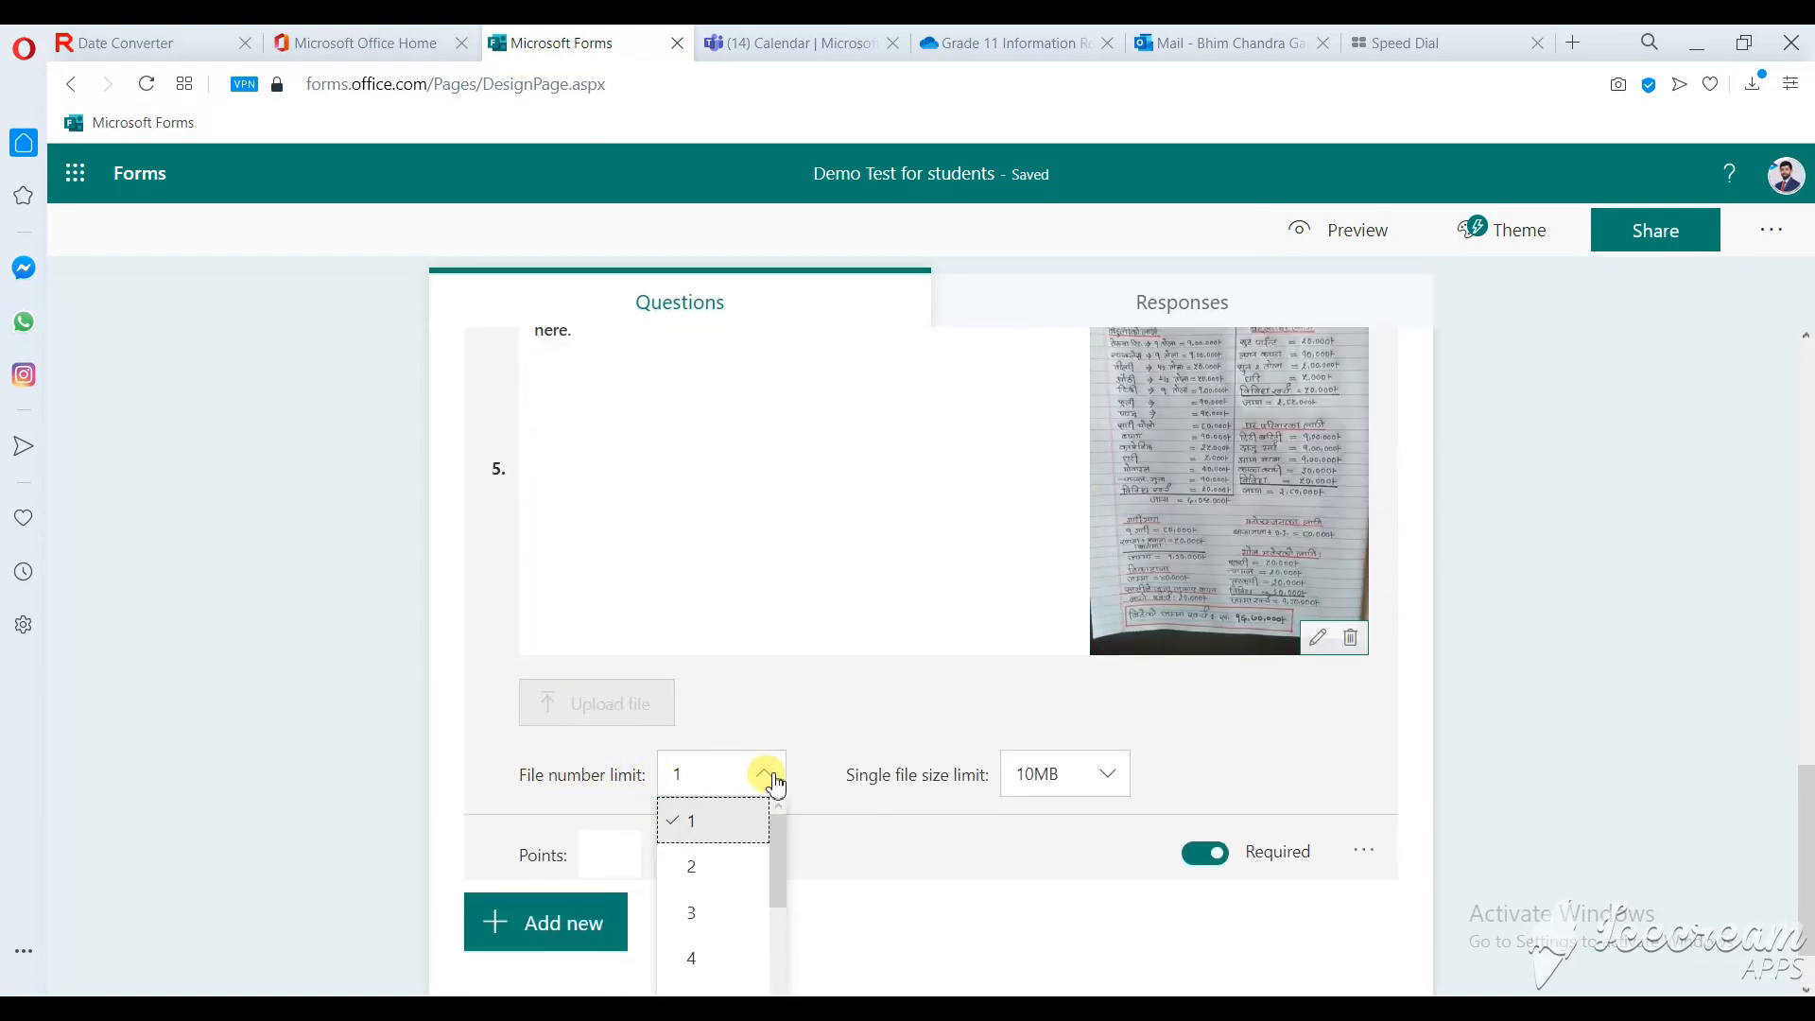
{"action": "left_click_drag", "start_coordinate": [780, 841], "coordinate": [778, 778]}
{"action": "left_click", "coordinate": [707, 874]}
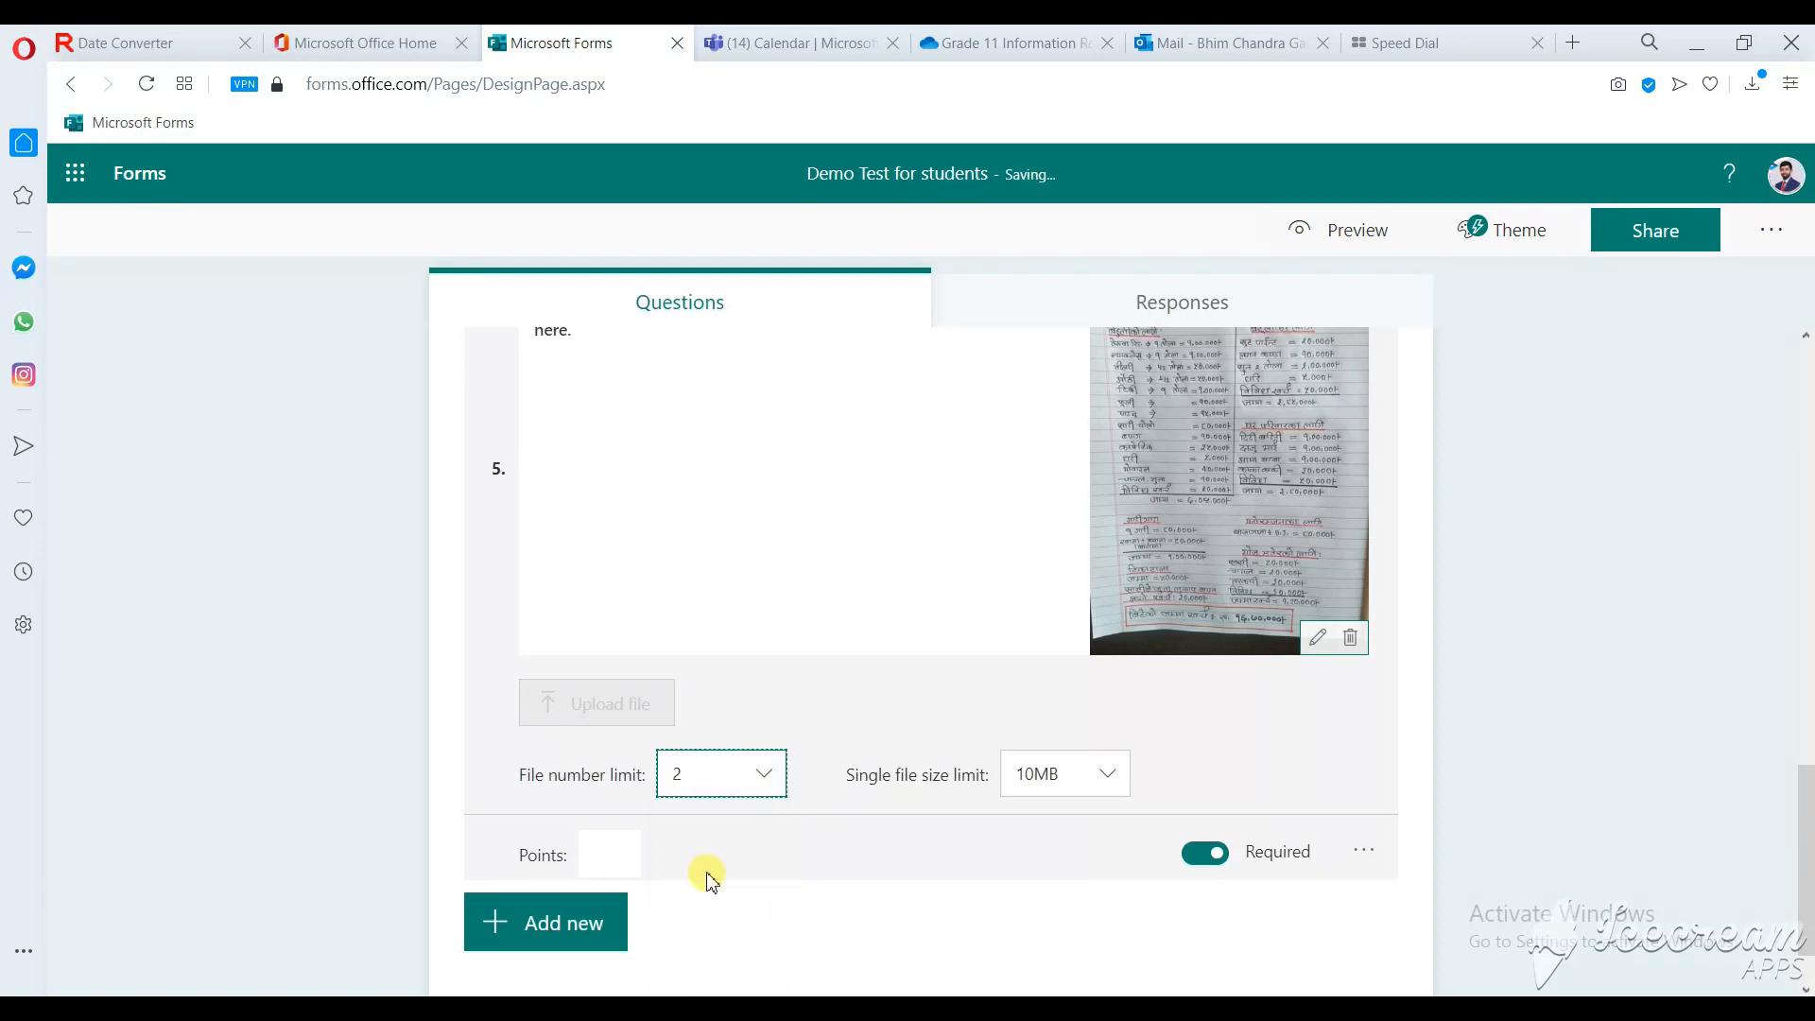
Step: Preview the whole quiz in the computer view as respondents get it, and return to the editor
{"action": "scroll", "coordinate": [1645, 714], "scroll_direction": "up", "scroll_amount": 15}
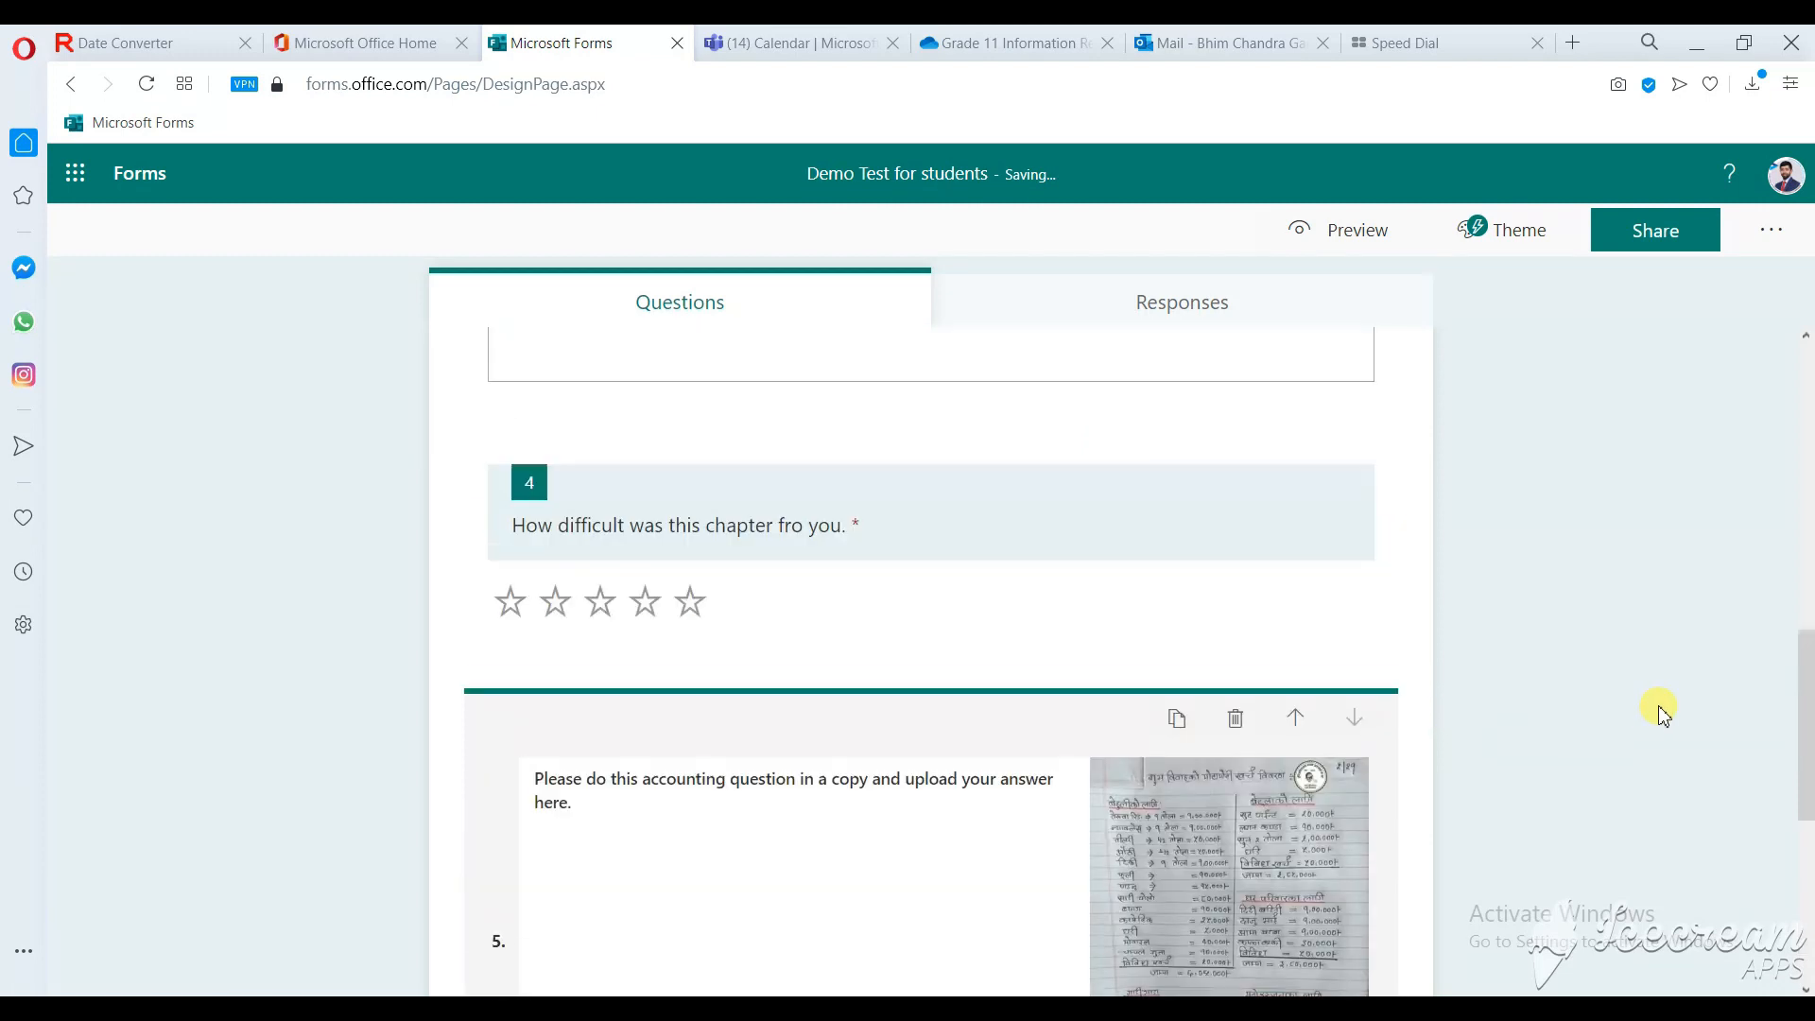
{"action": "left_click", "coordinate": [1365, 233]}
{"action": "scroll", "coordinate": [885, 592], "scroll_direction": "down", "scroll_amount": 15}
{"action": "scroll", "coordinate": [884, 591], "scroll_direction": "down", "scroll_amount": 2}
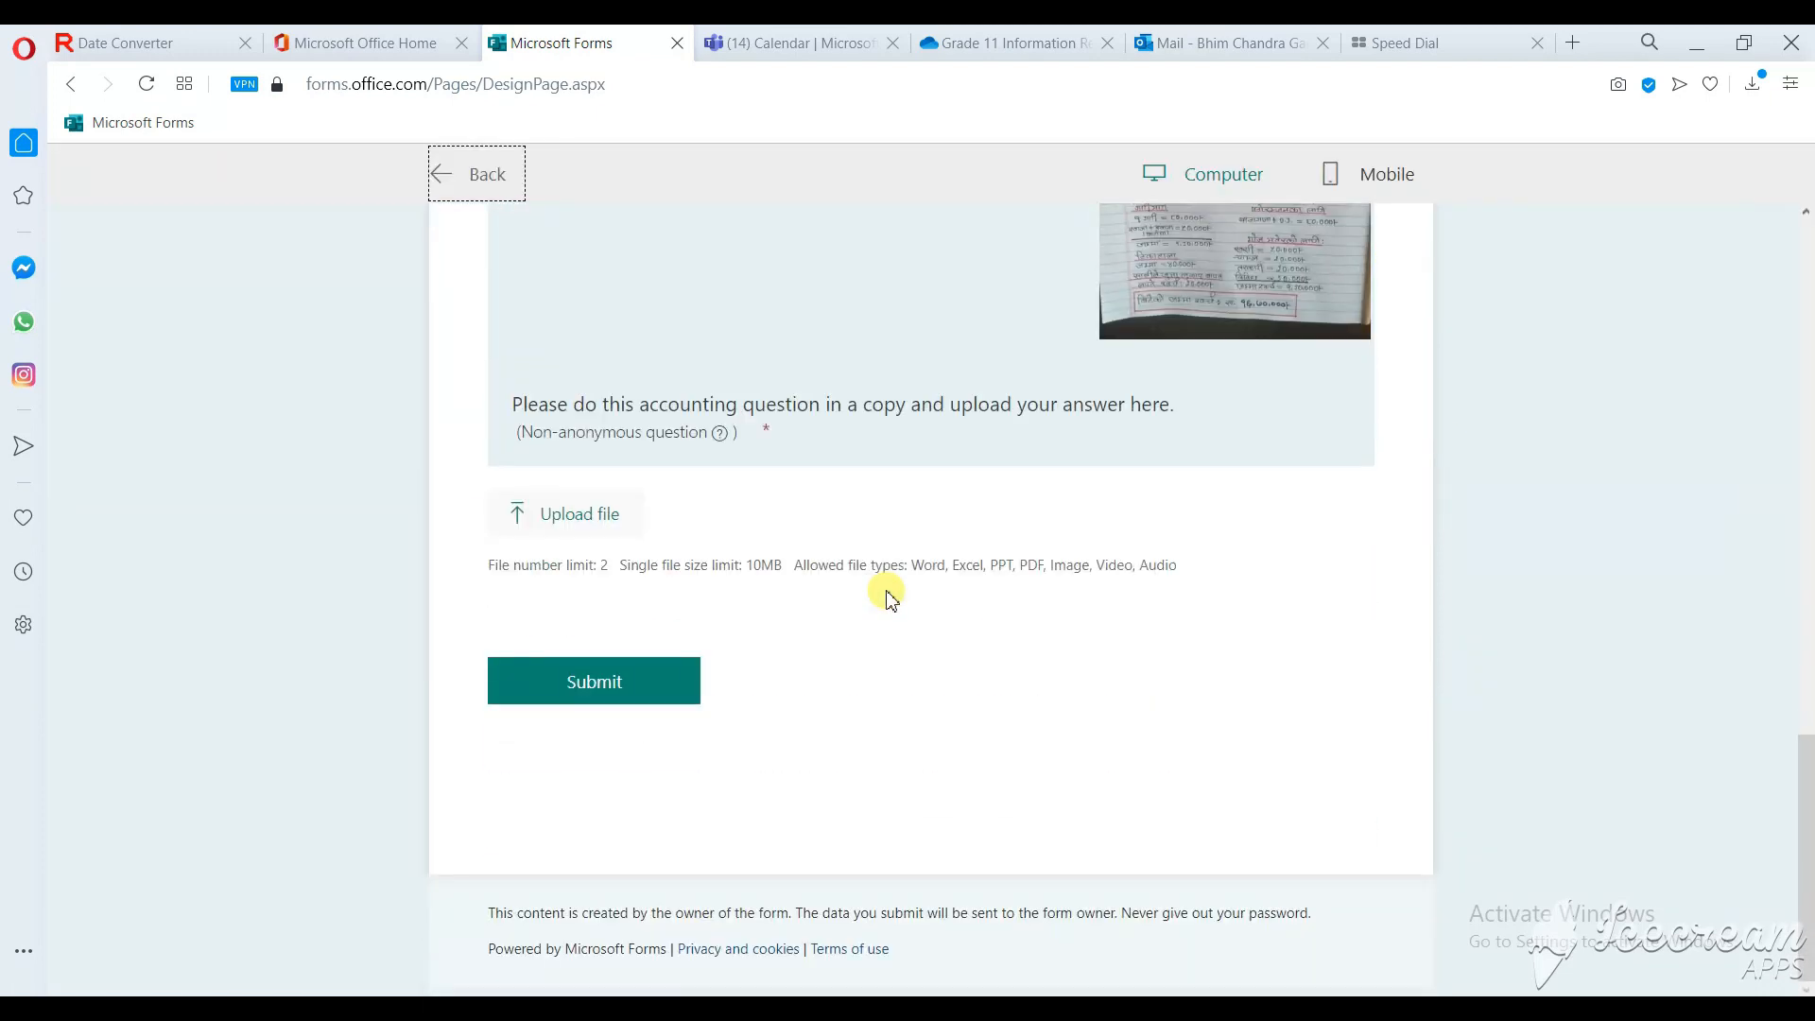
{"action": "scroll", "coordinate": [831, 608], "scroll_direction": "up", "scroll_amount": 15}
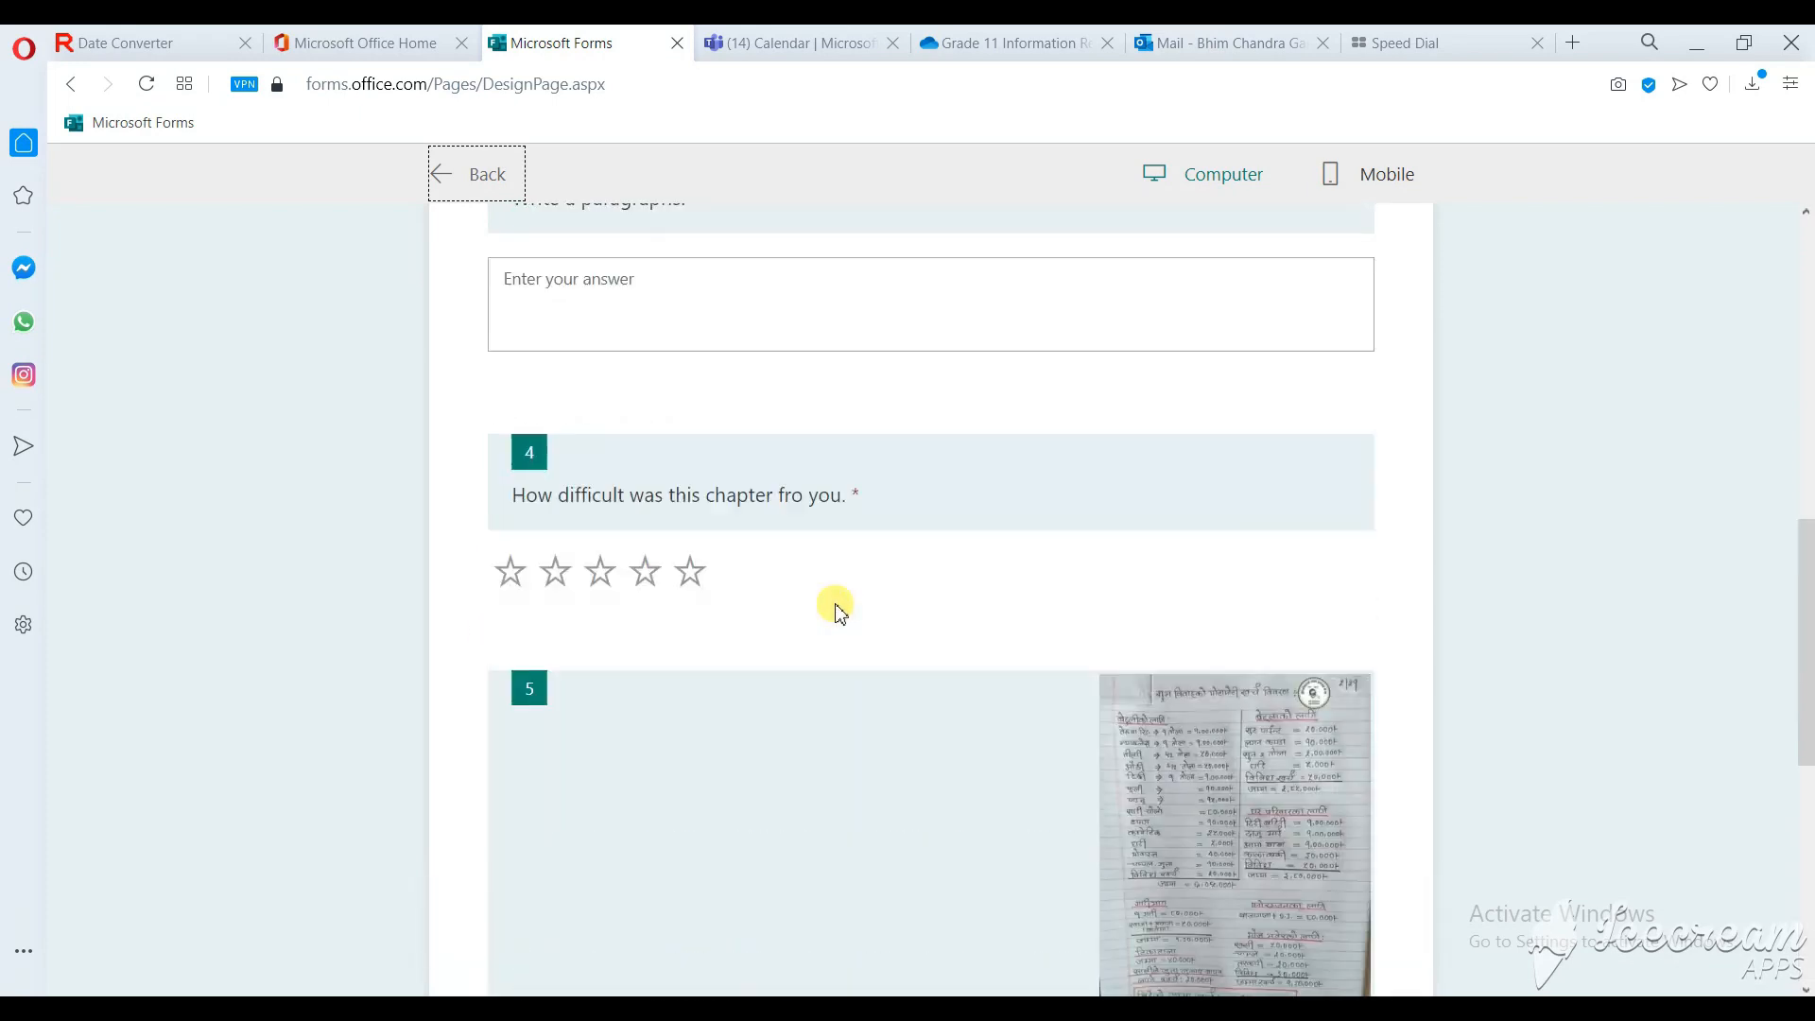
{"action": "left_click", "coordinate": [476, 176]}
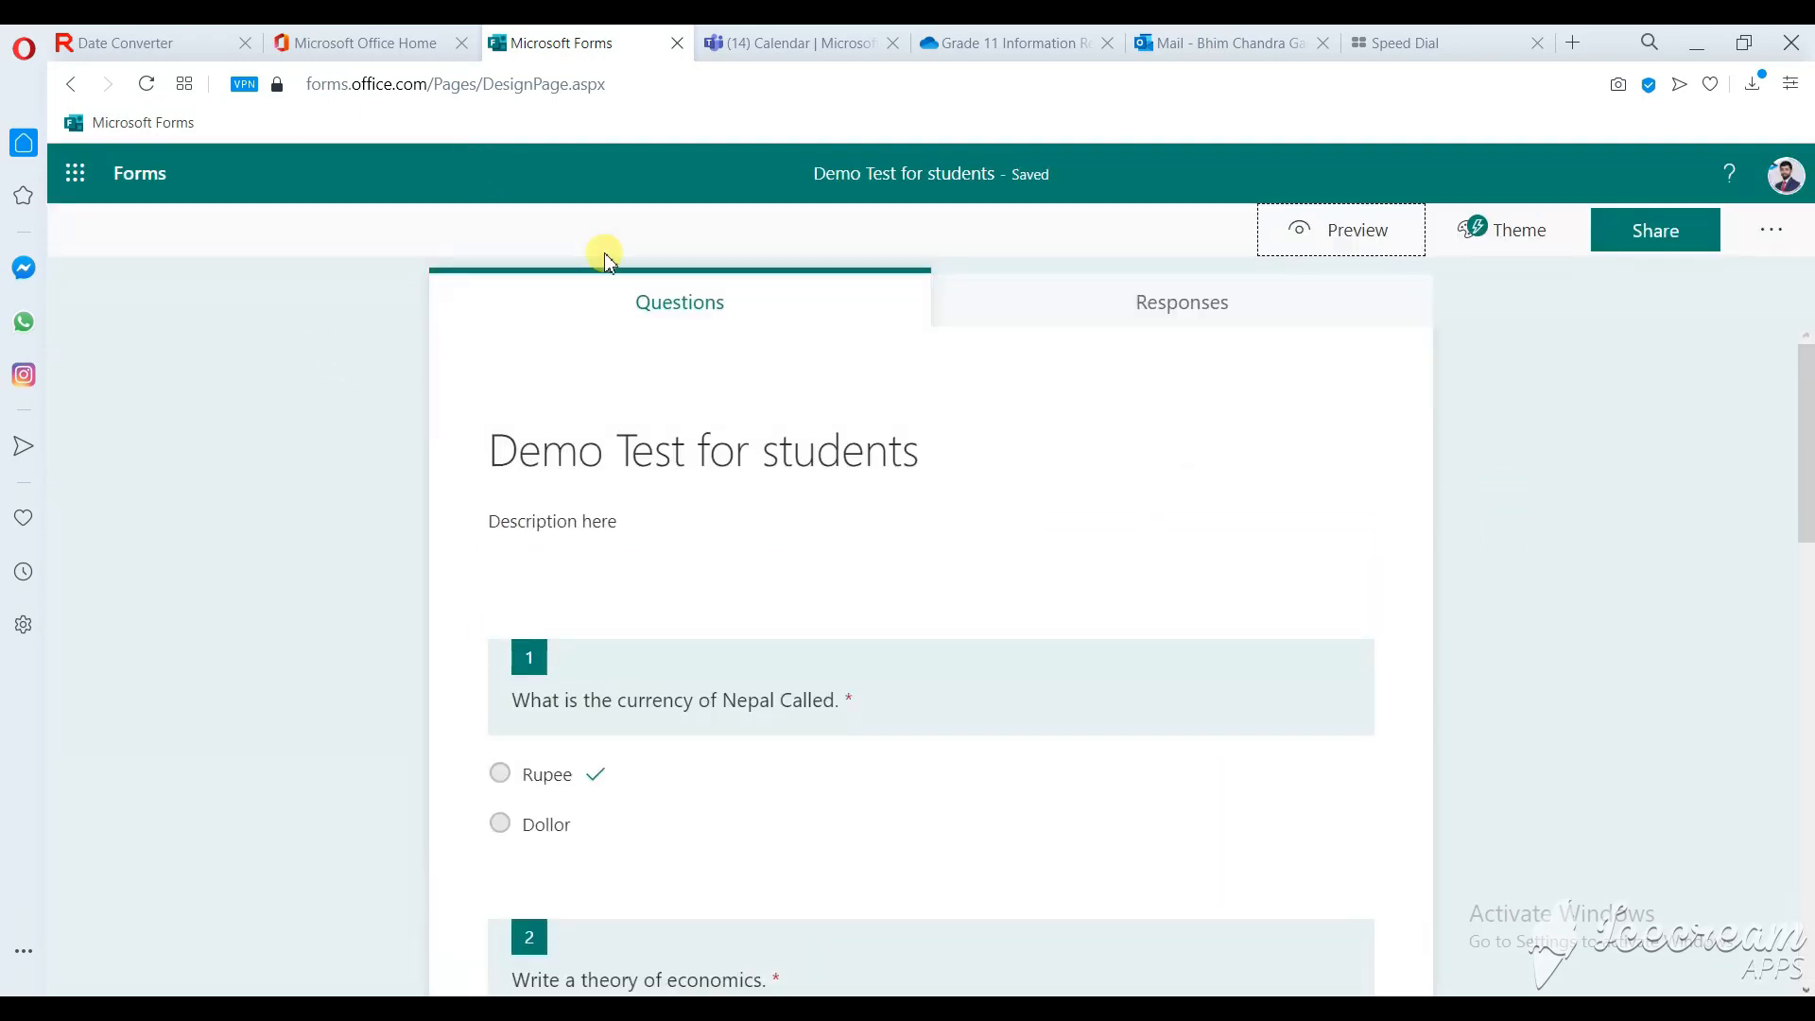
Step: Switch to Teams and start a new assignment by re-using the existing World Economy assignment from Demo Class for Teachers
{"action": "left_click", "coordinate": [1651, 428]}
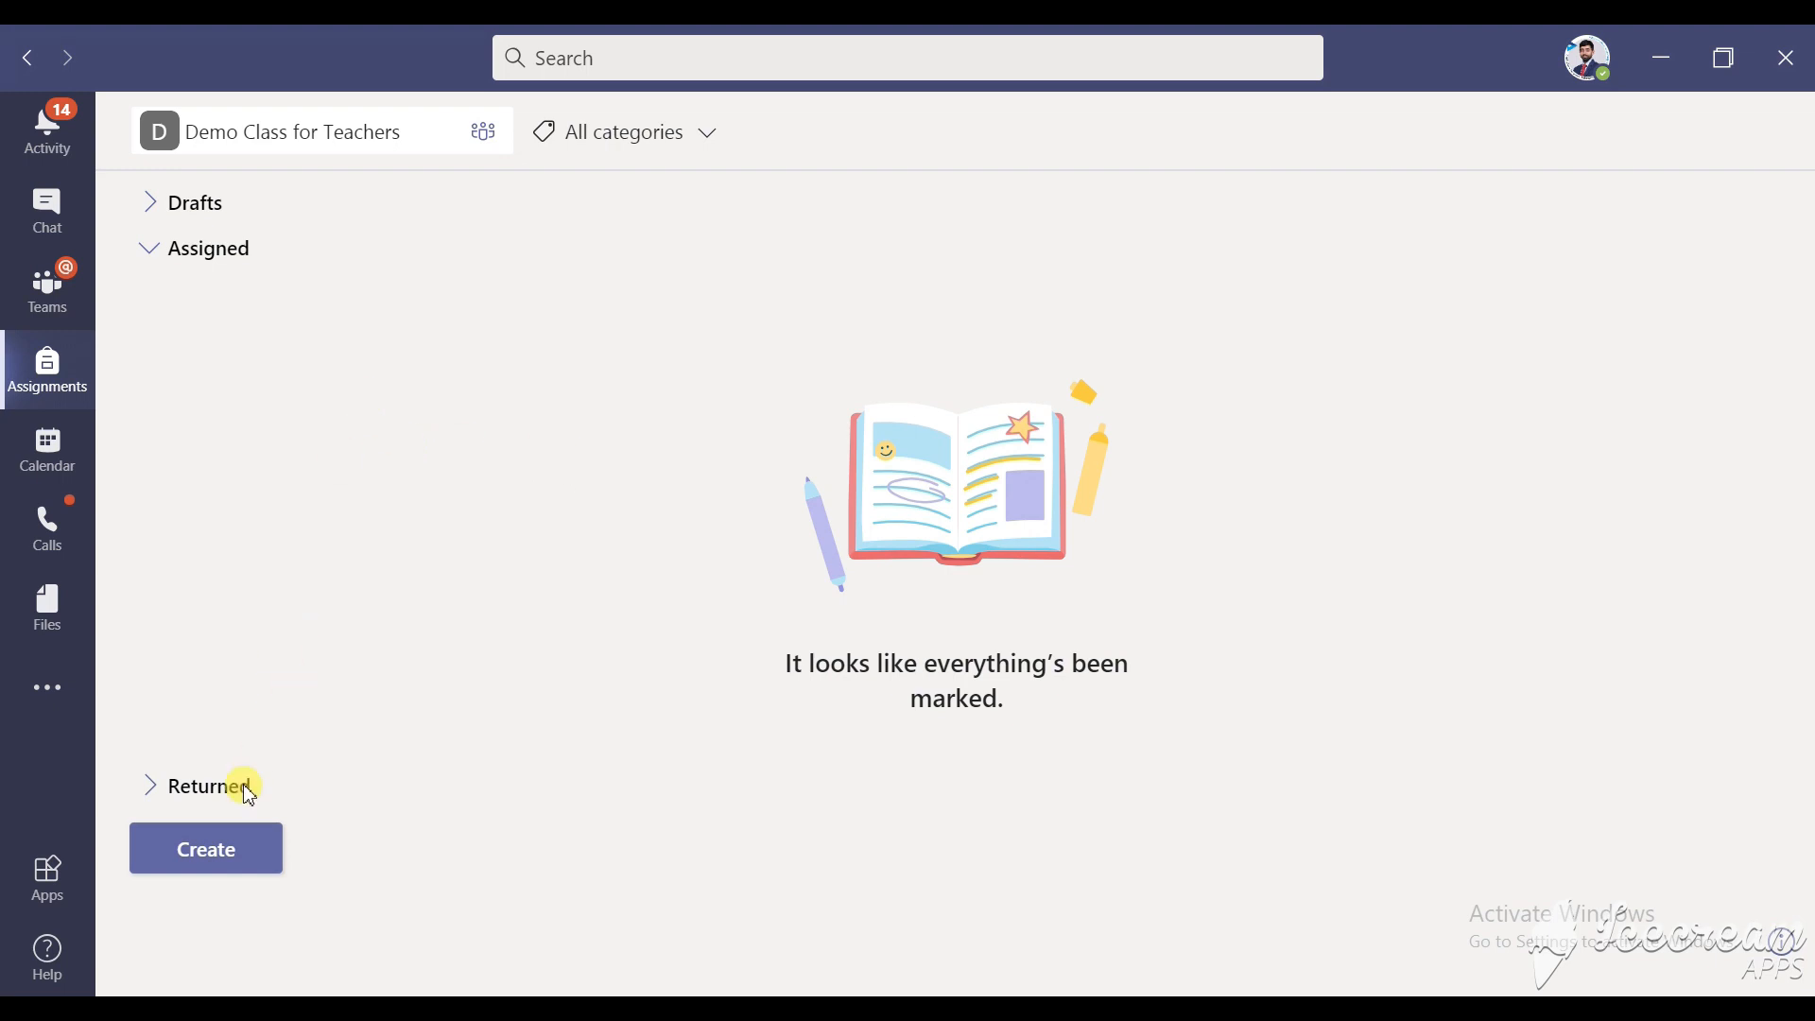
{"action": "left_click", "coordinate": [227, 844]}
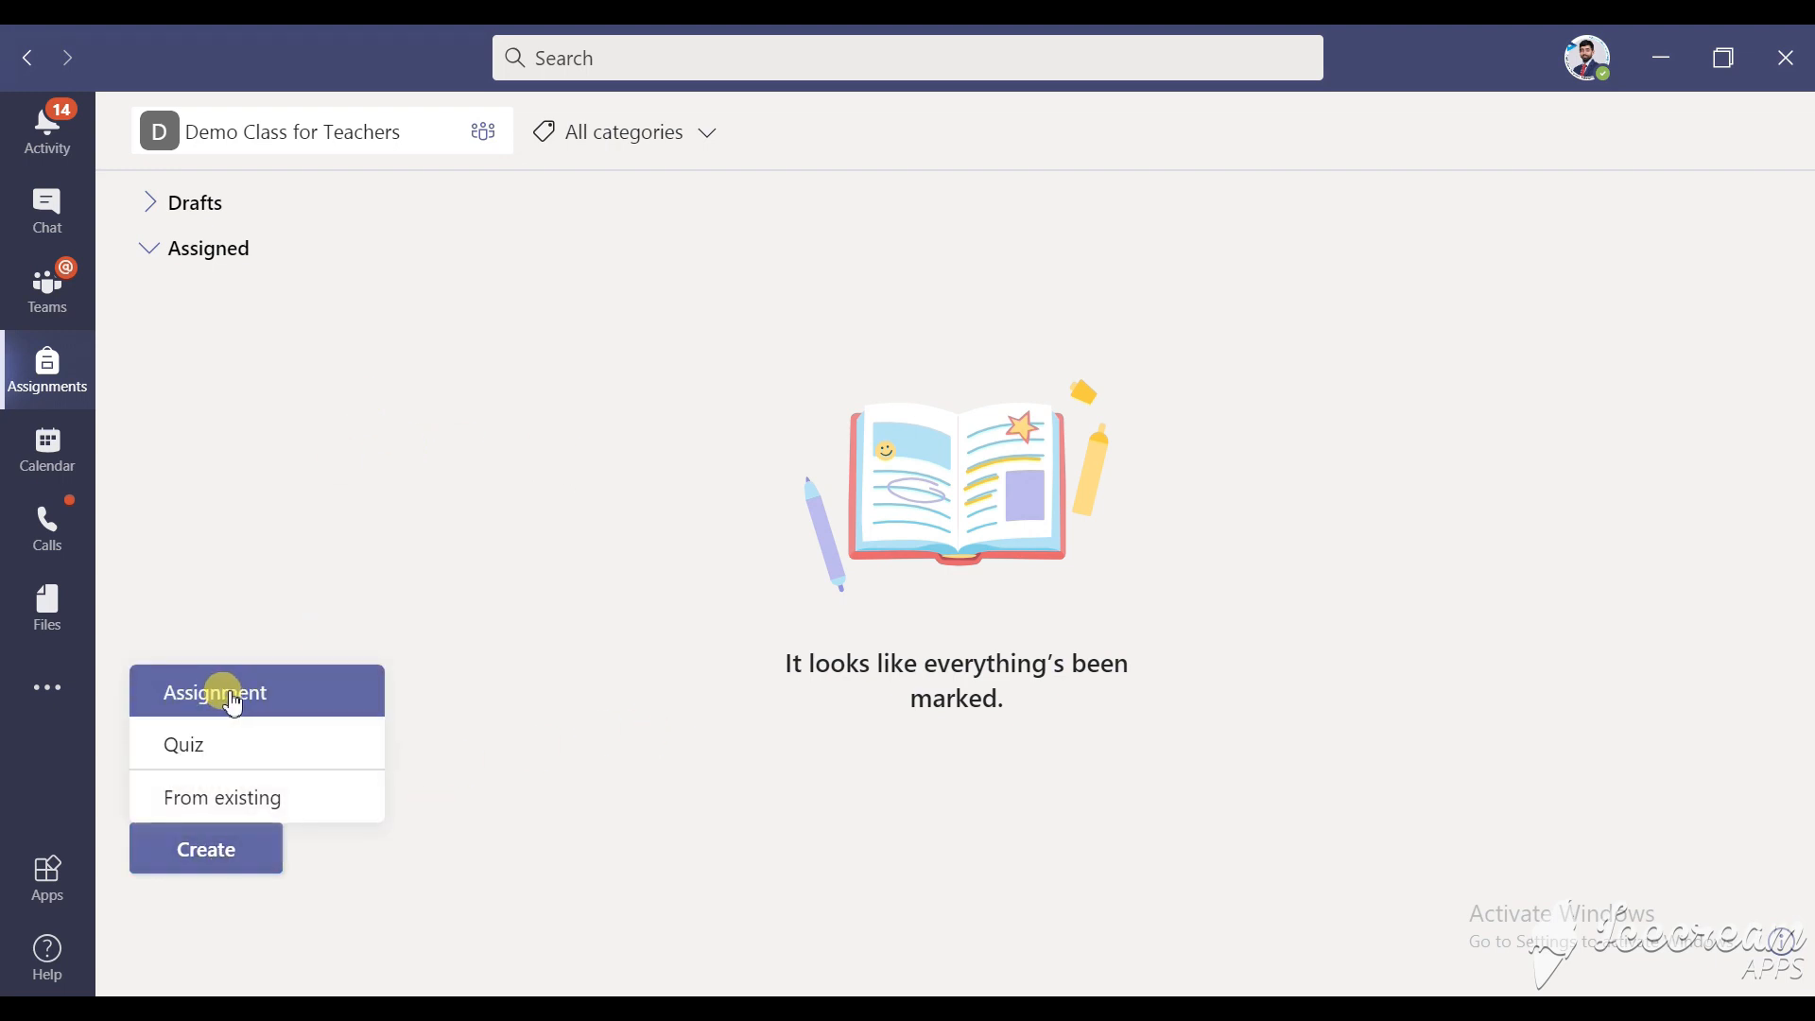
{"action": "left_click", "coordinate": [255, 811]}
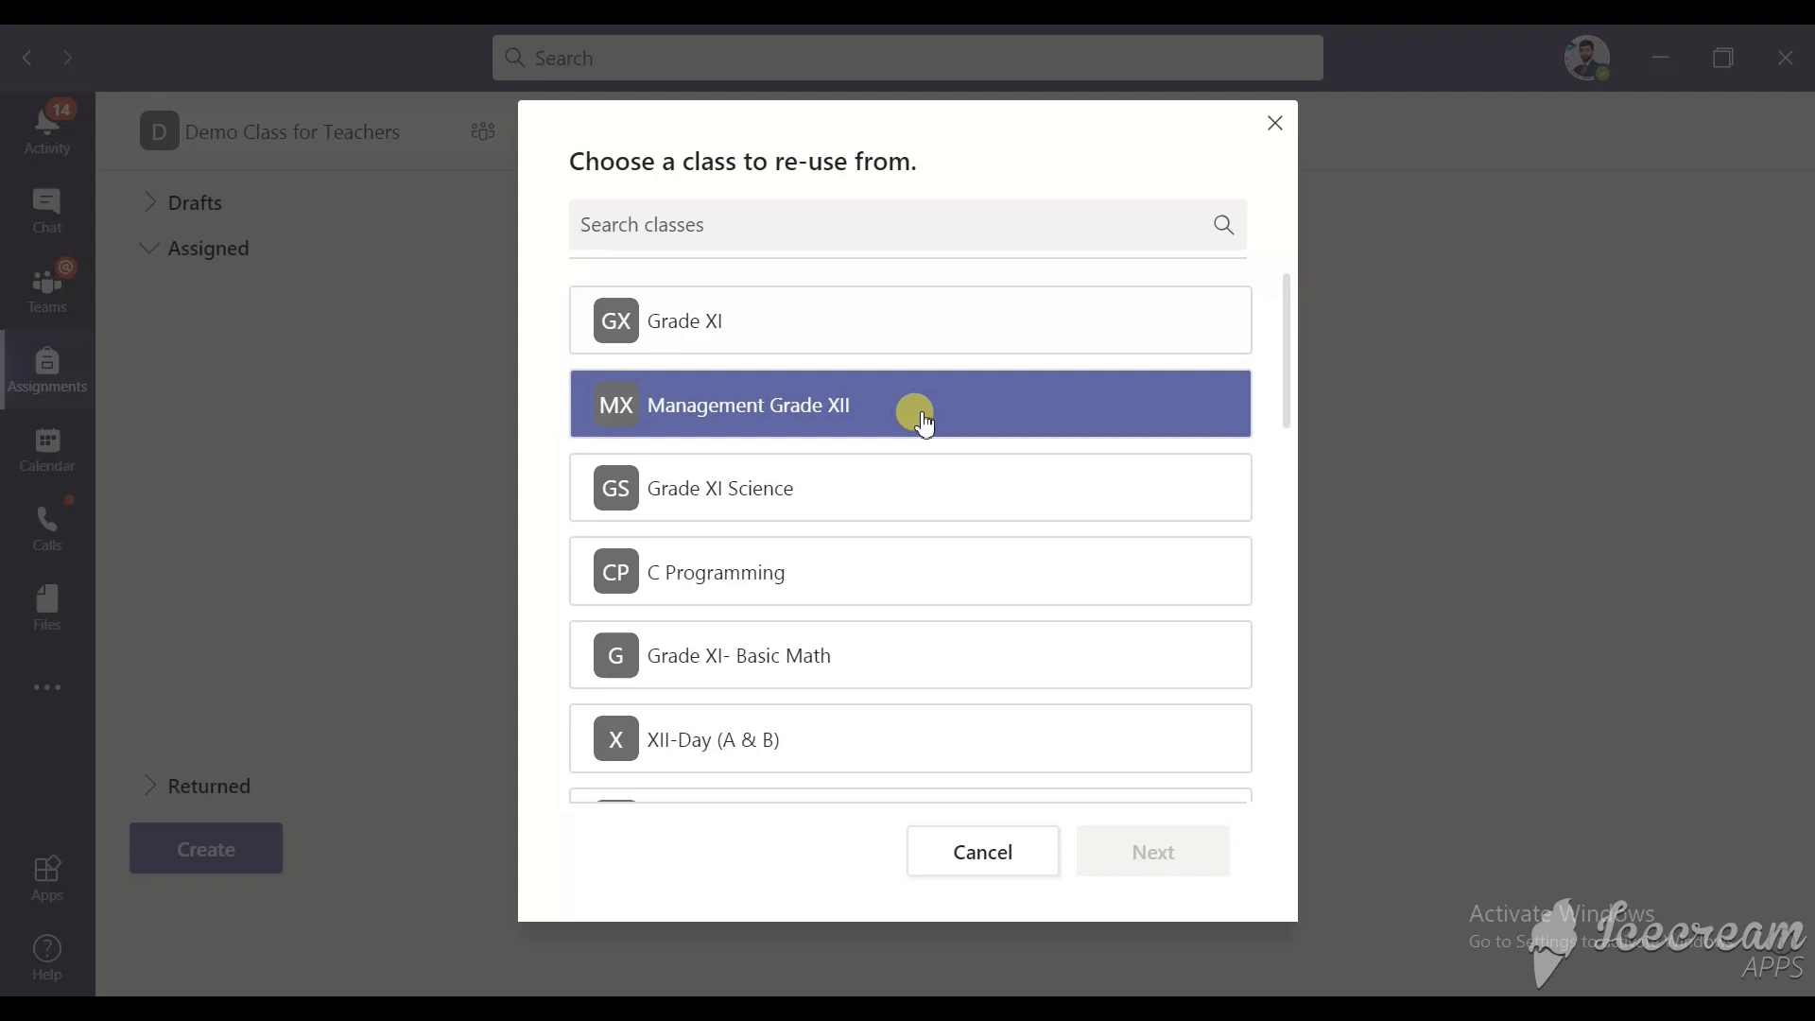
{"action": "scroll", "coordinate": [922, 422], "scroll_direction": "down", "scroll_amount": 10}
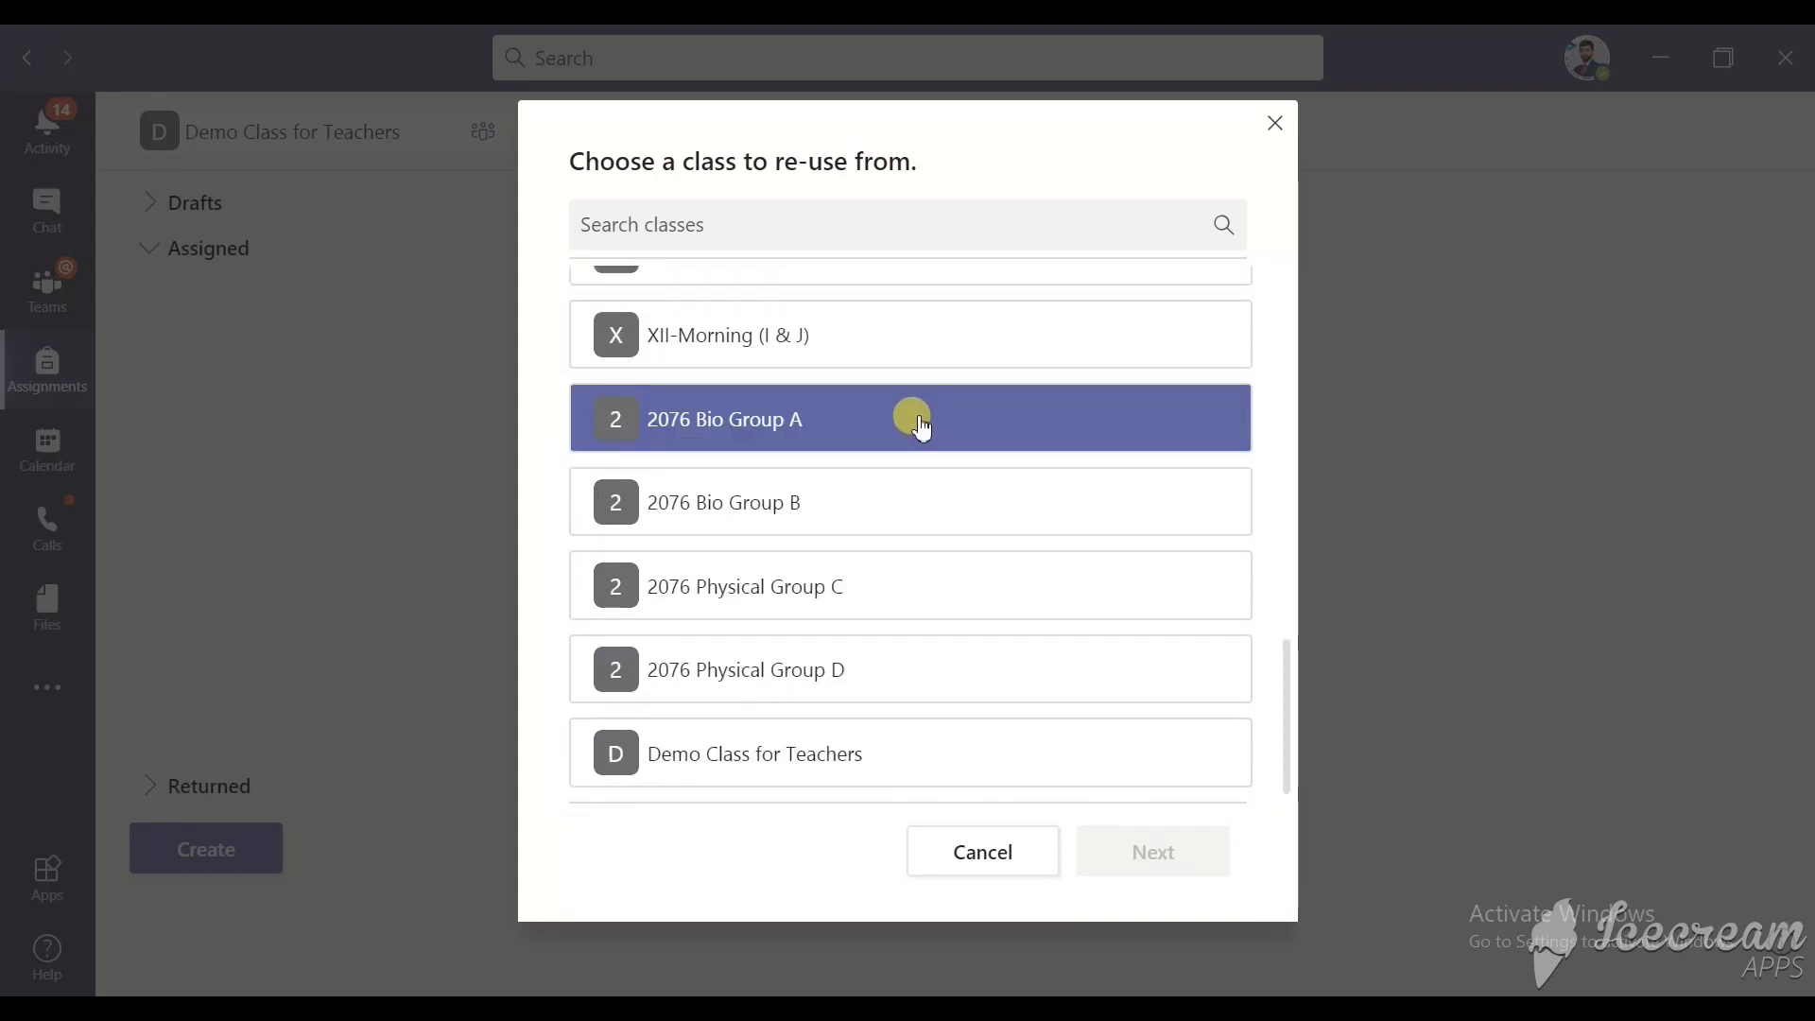
{"action": "left_click", "coordinate": [850, 757]}
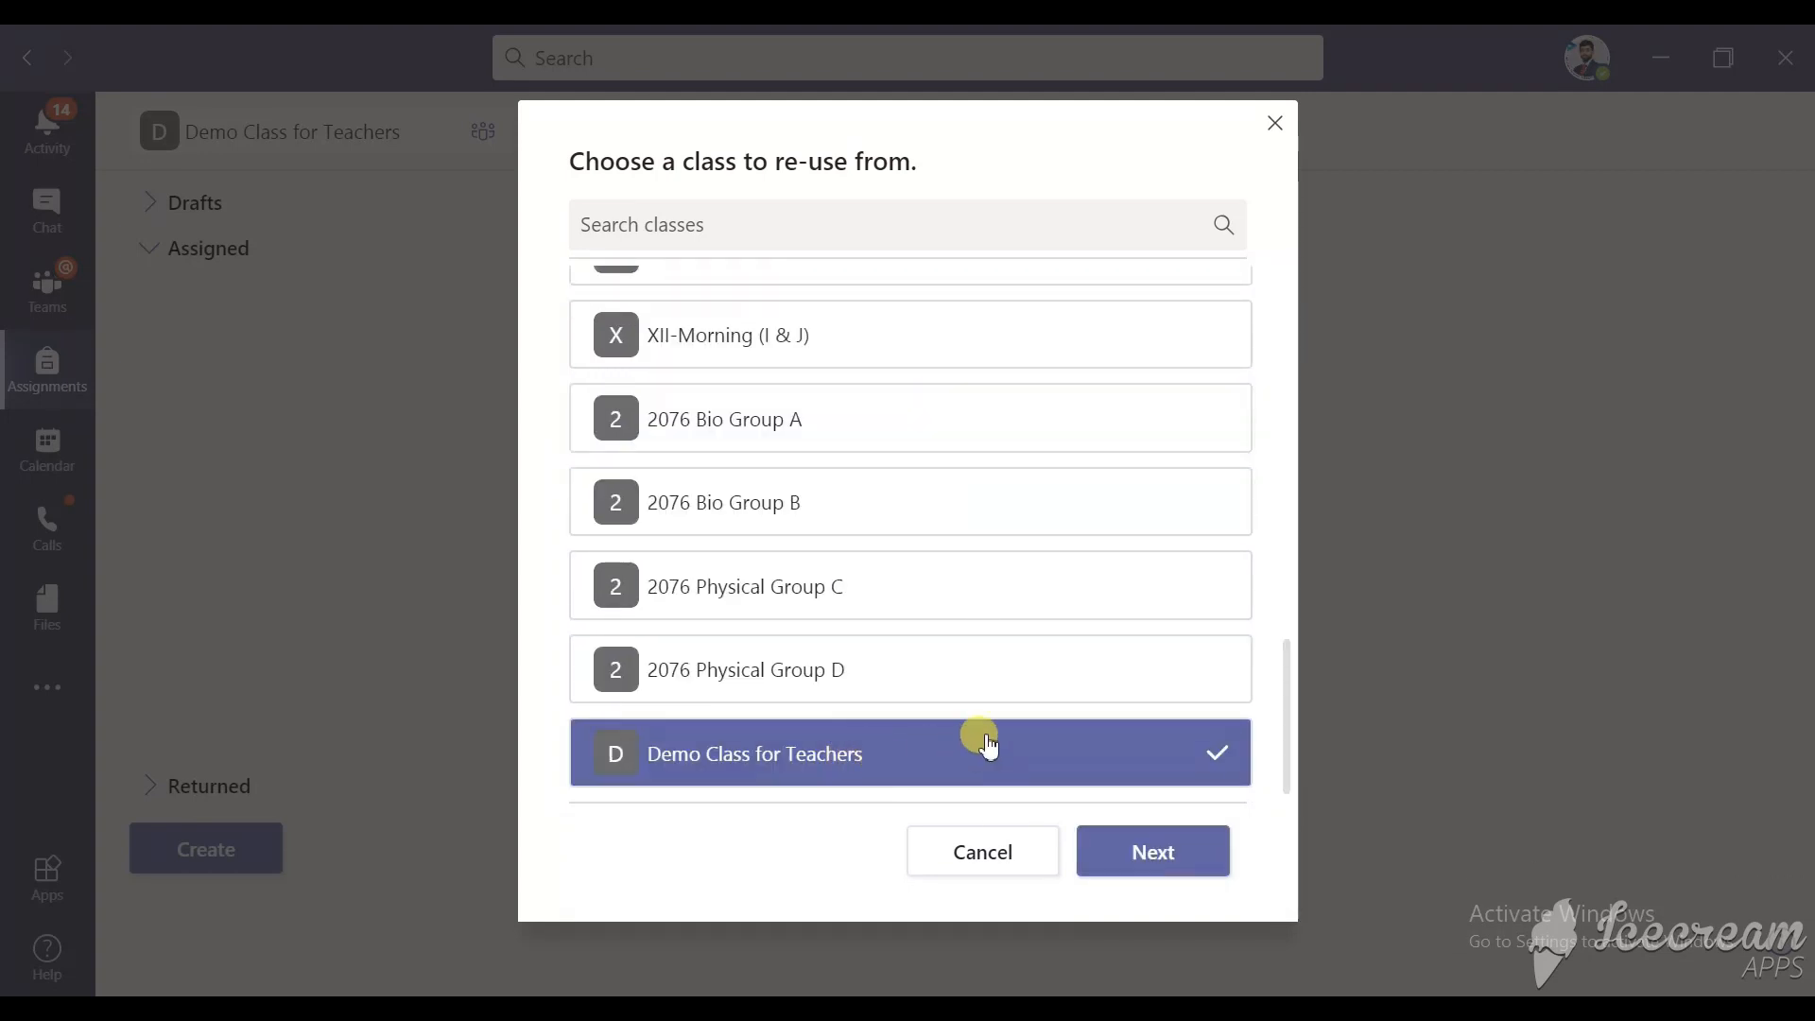
{"action": "left_click", "coordinate": [1153, 855]}
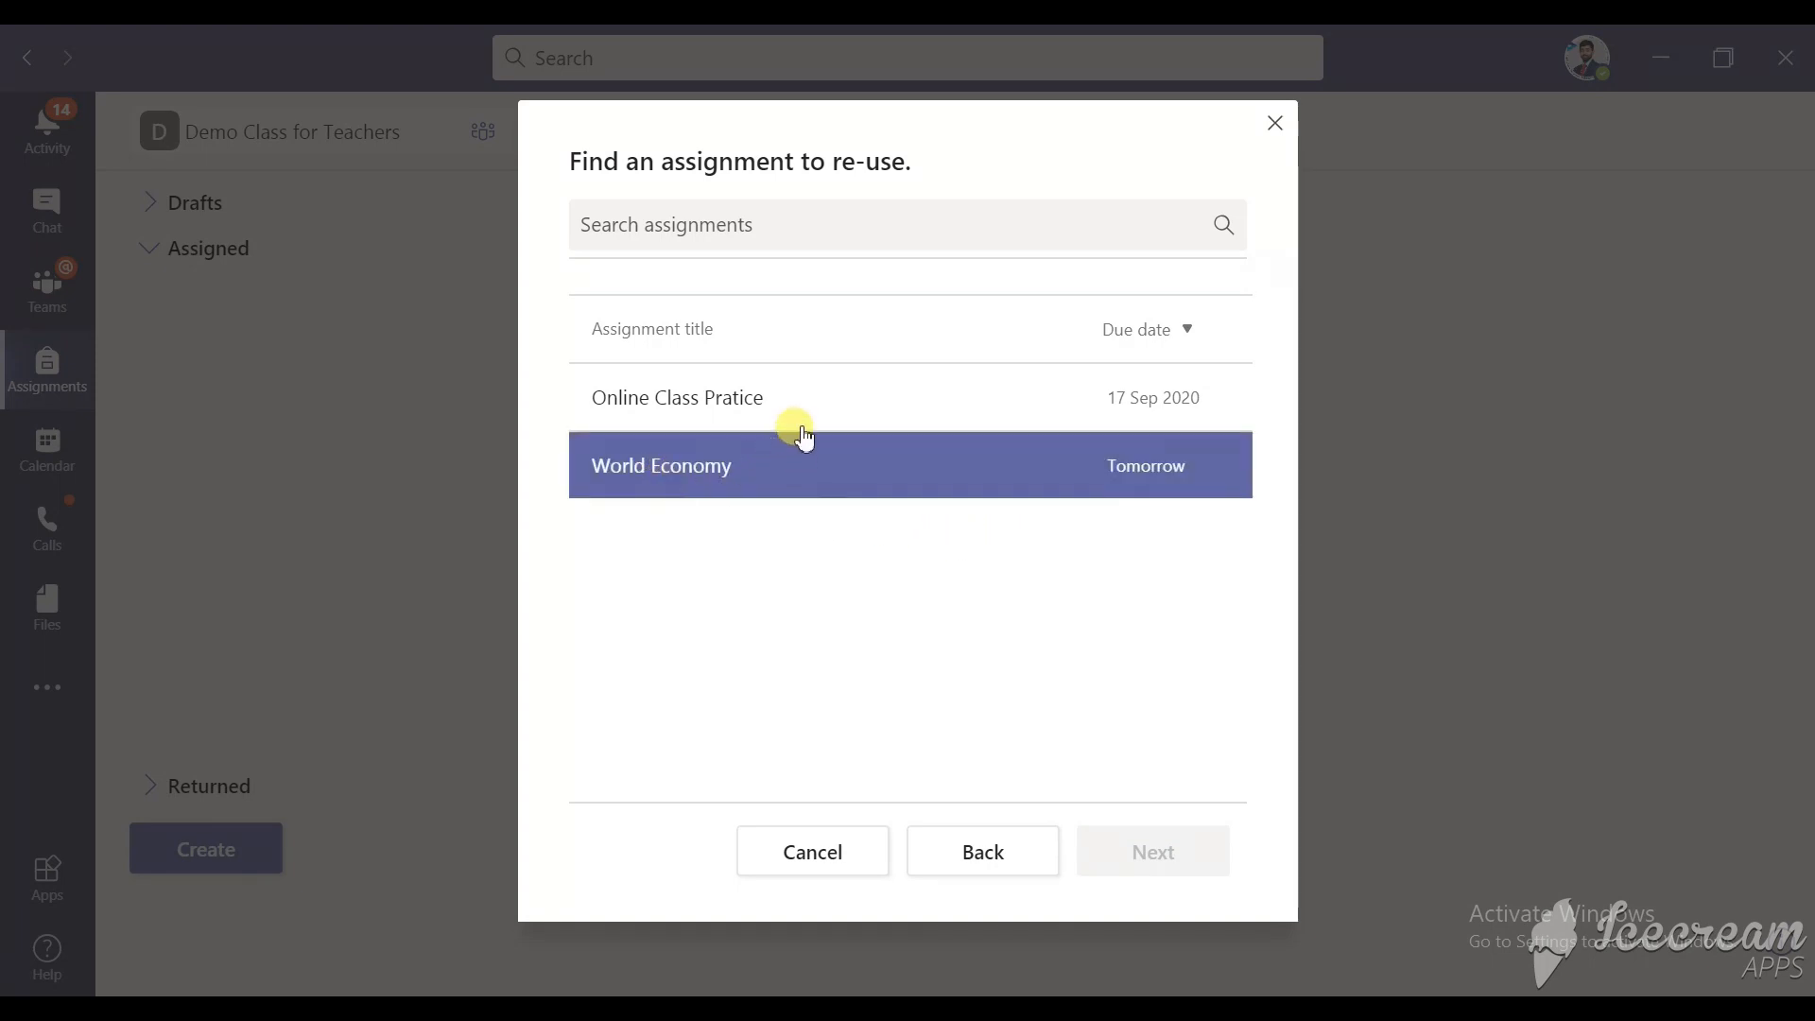
{"action": "left_click", "coordinate": [769, 472]}
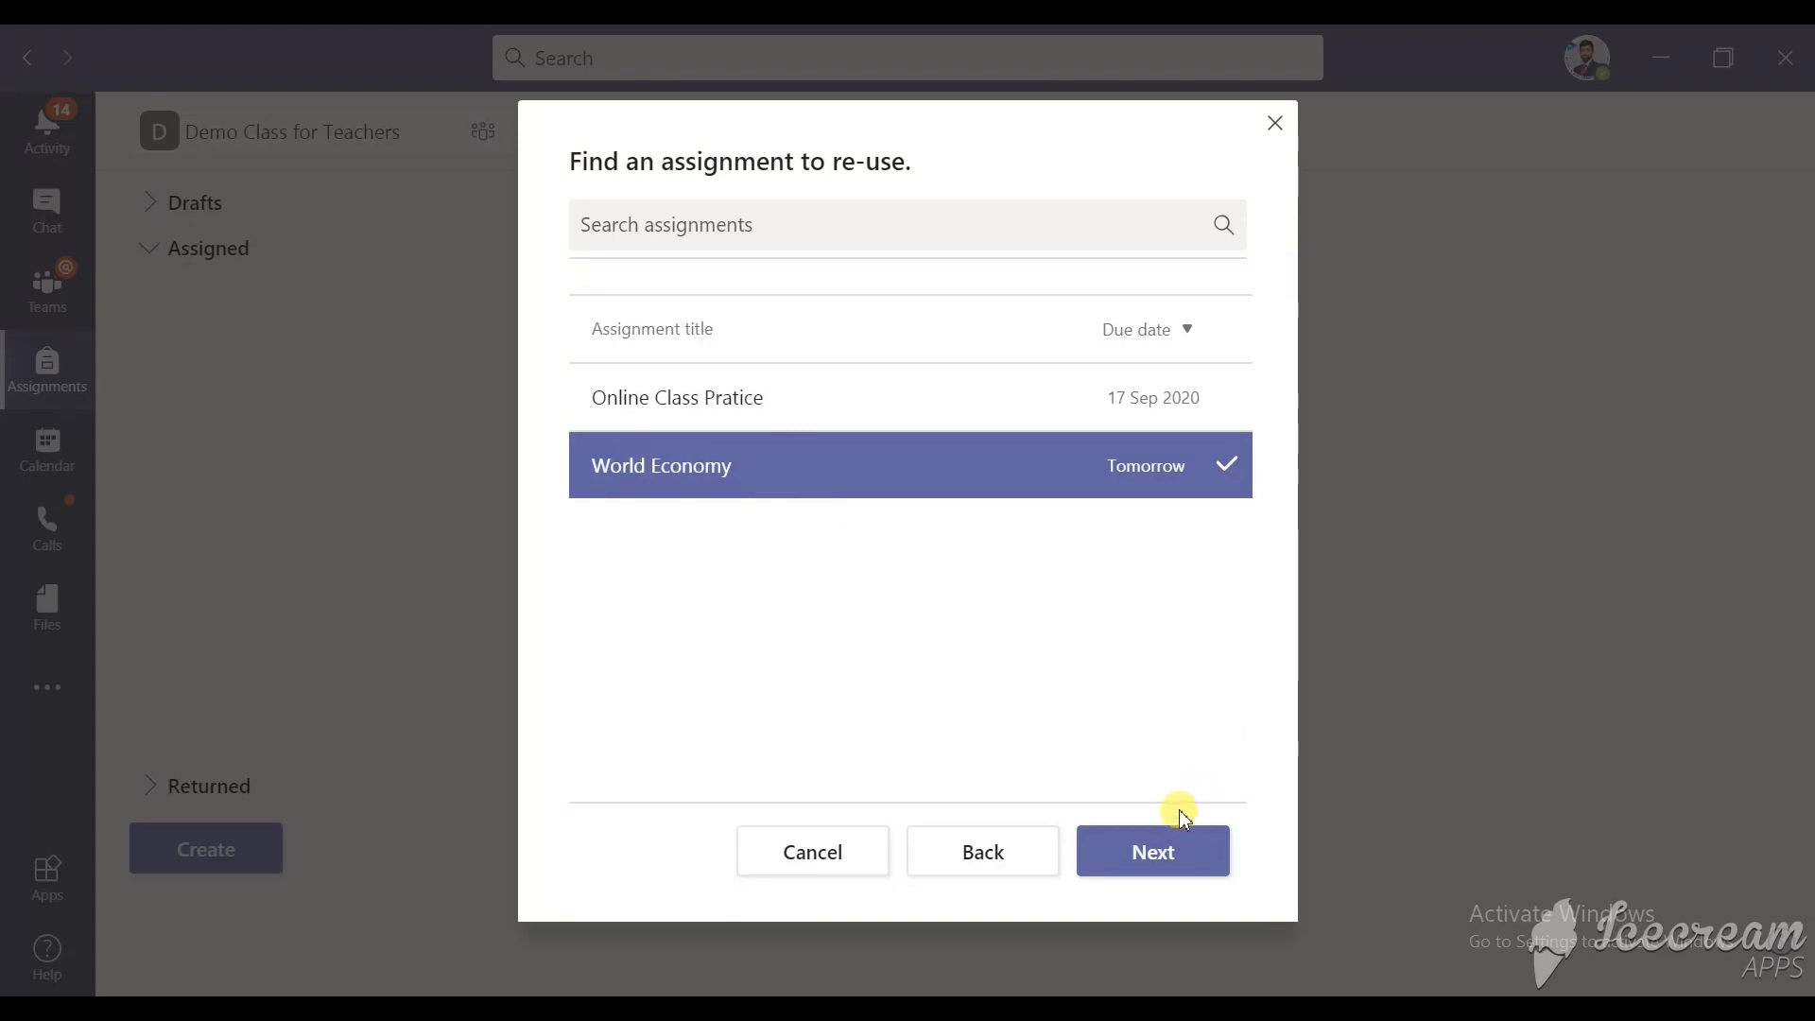
{"action": "left_click", "coordinate": [1159, 856]}
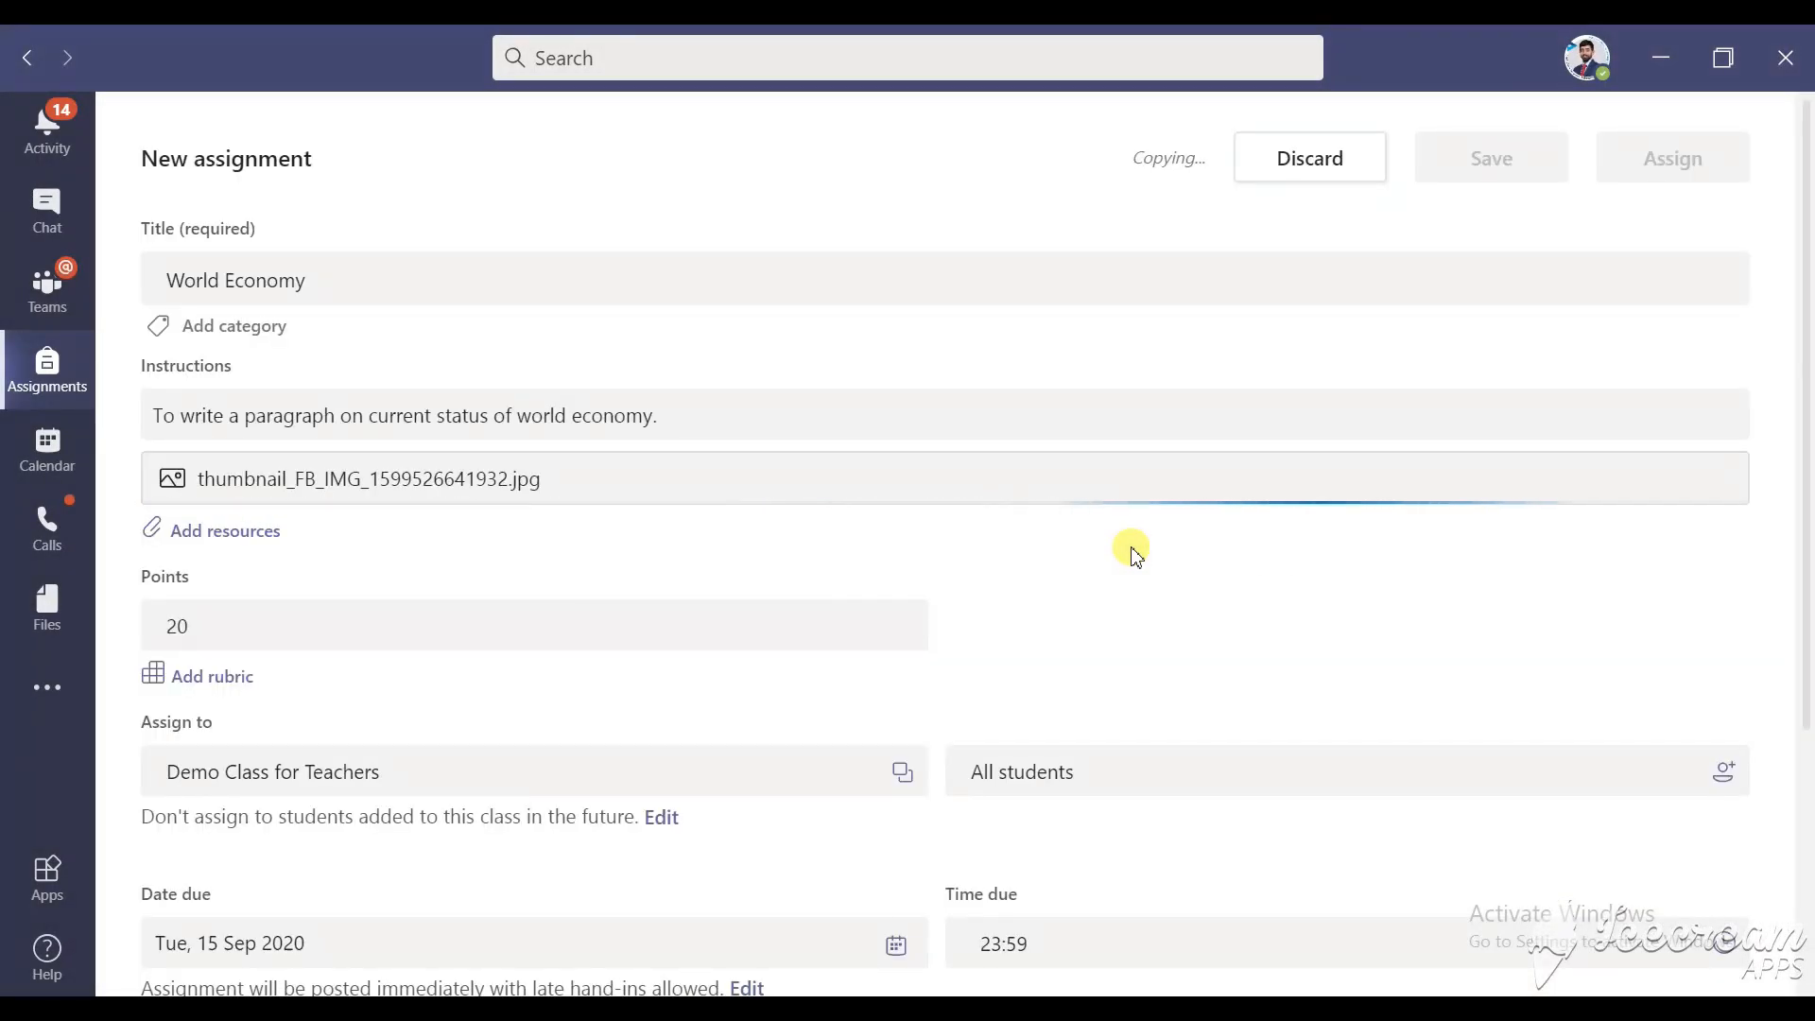
Step: Review the copied World Economy assignment's details and bring up the option to discard it, but keep the assignment
{"action": "scroll", "coordinate": [927, 578], "scroll_direction": "down", "scroll_amount": 1}
{"action": "scroll", "coordinate": [928, 575], "scroll_direction": "down", "scroll_amount": 3}
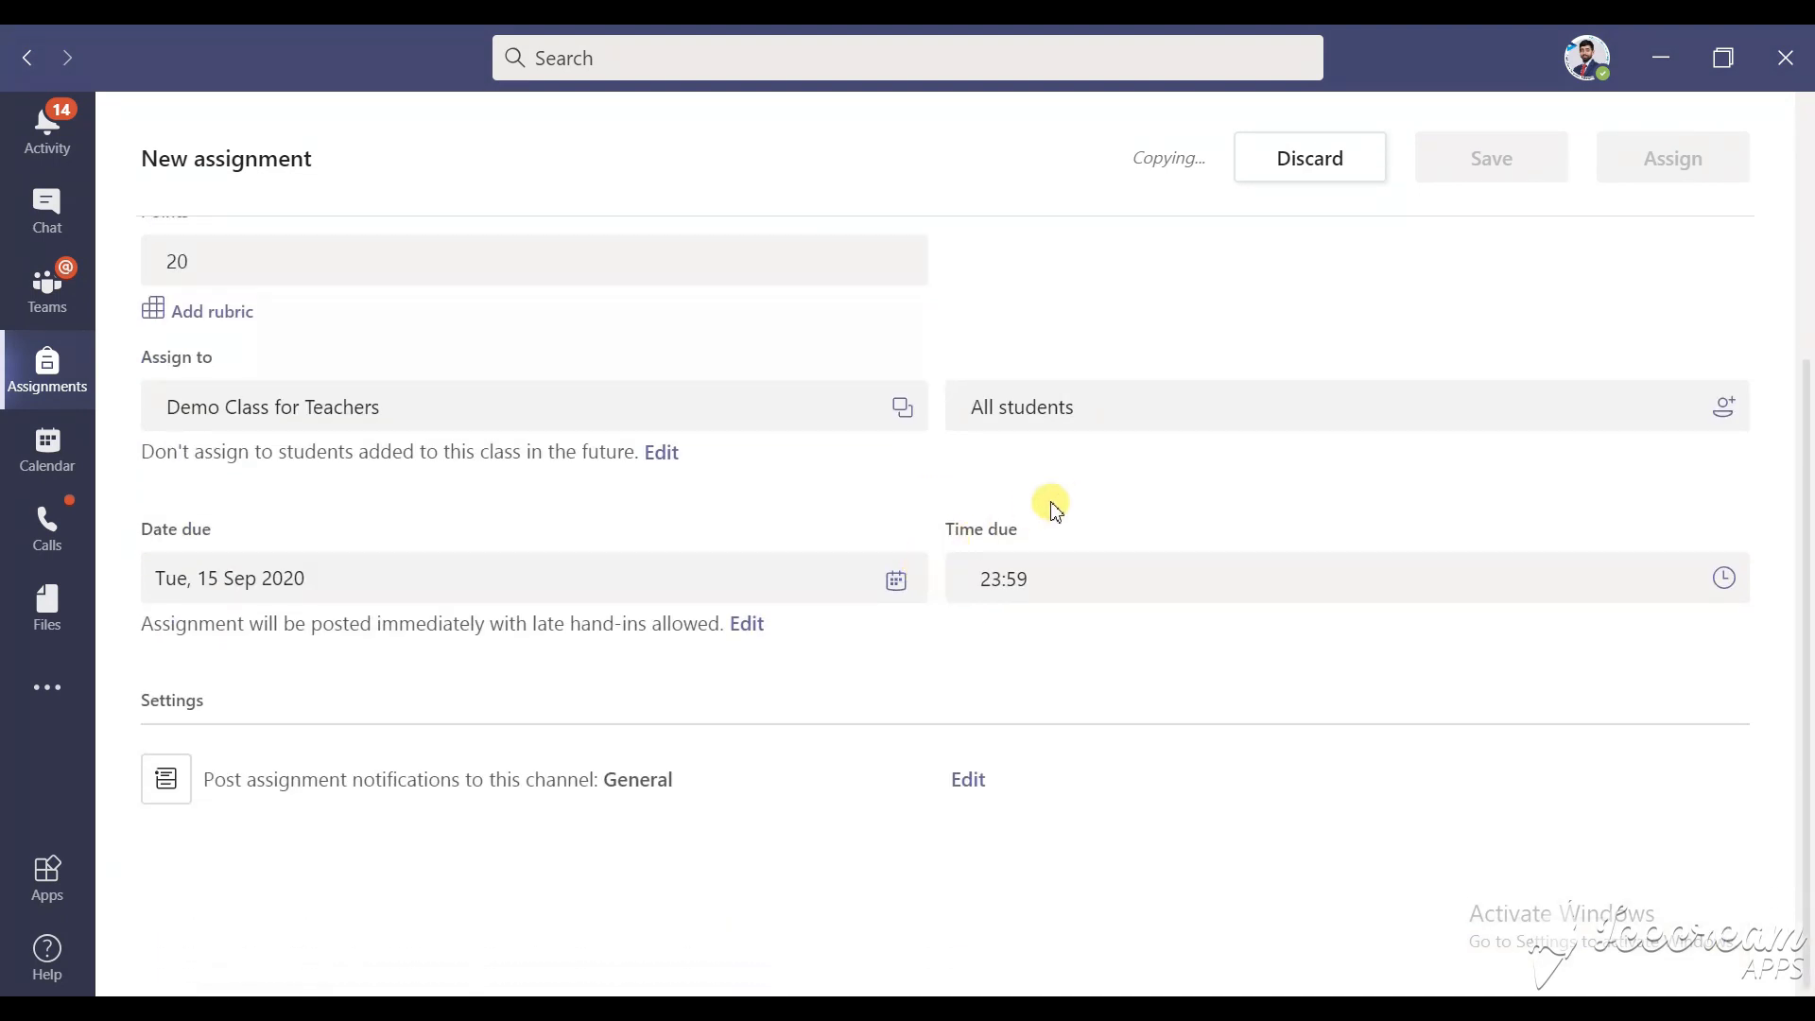
{"action": "scroll", "coordinate": [1063, 495], "scroll_direction": "up", "scroll_amount": 4}
{"action": "left_click", "coordinate": [1311, 167]}
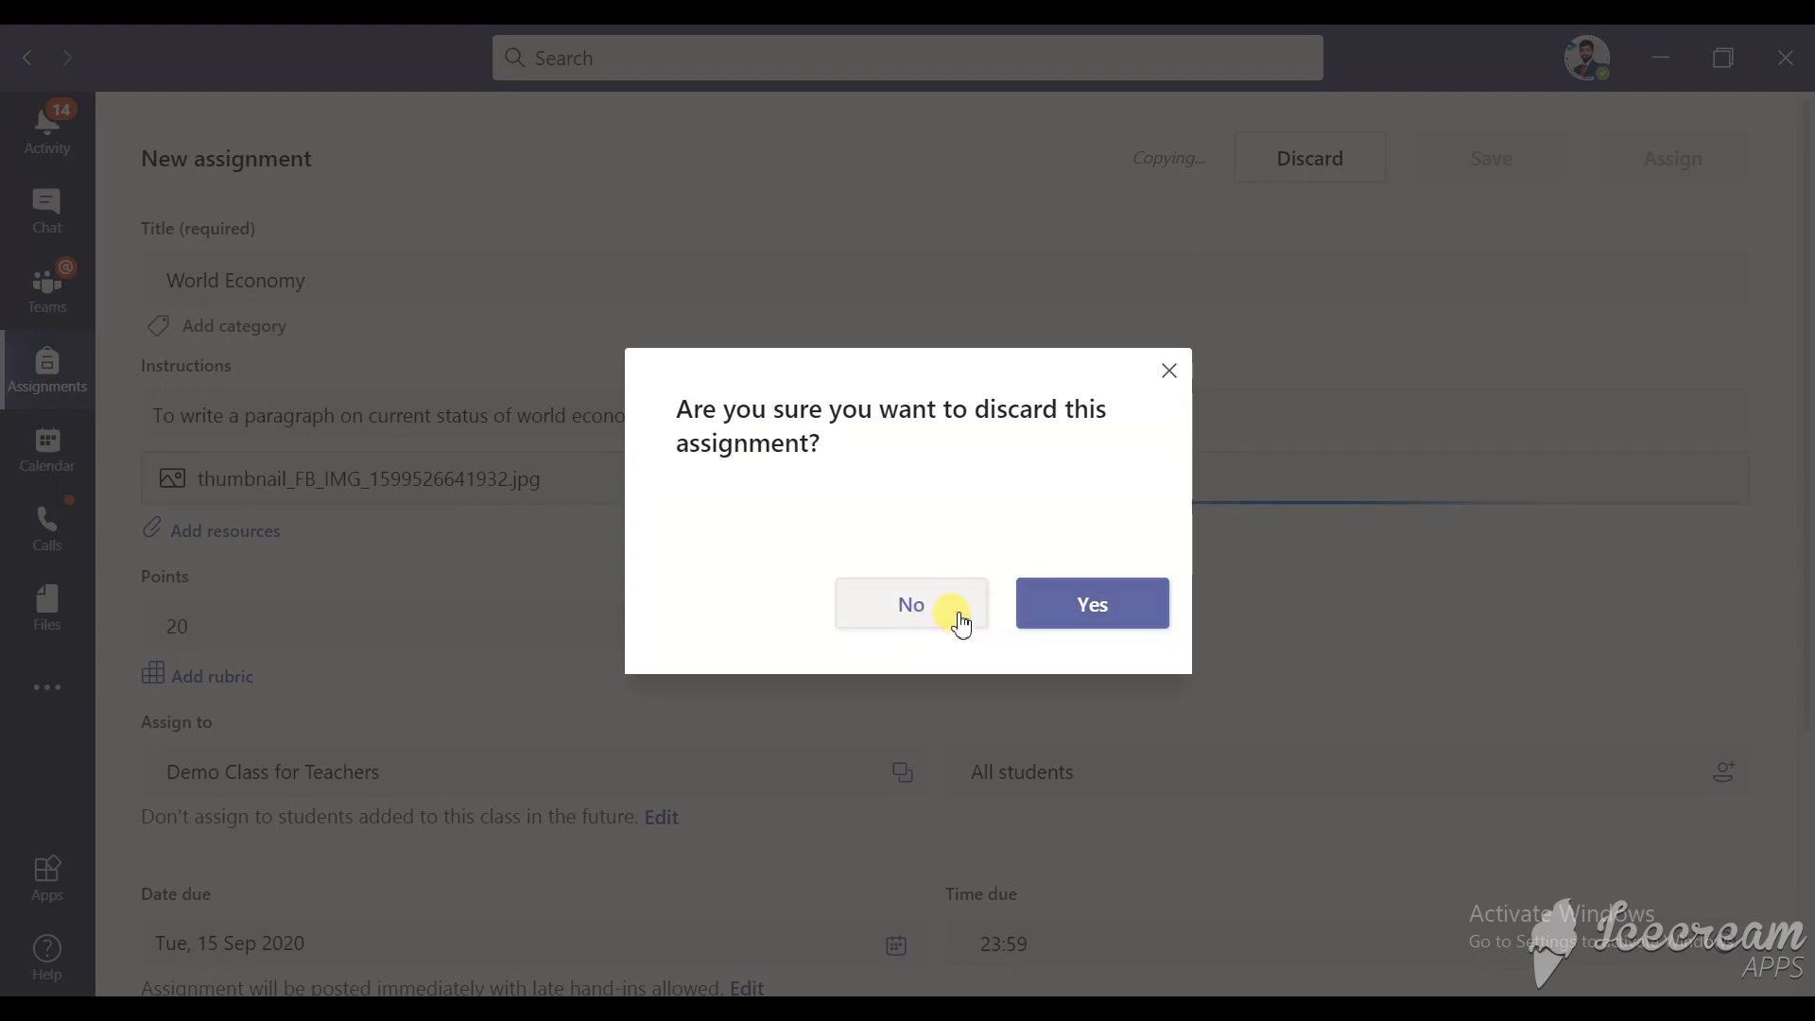
{"action": "left_click", "coordinate": [934, 620]}
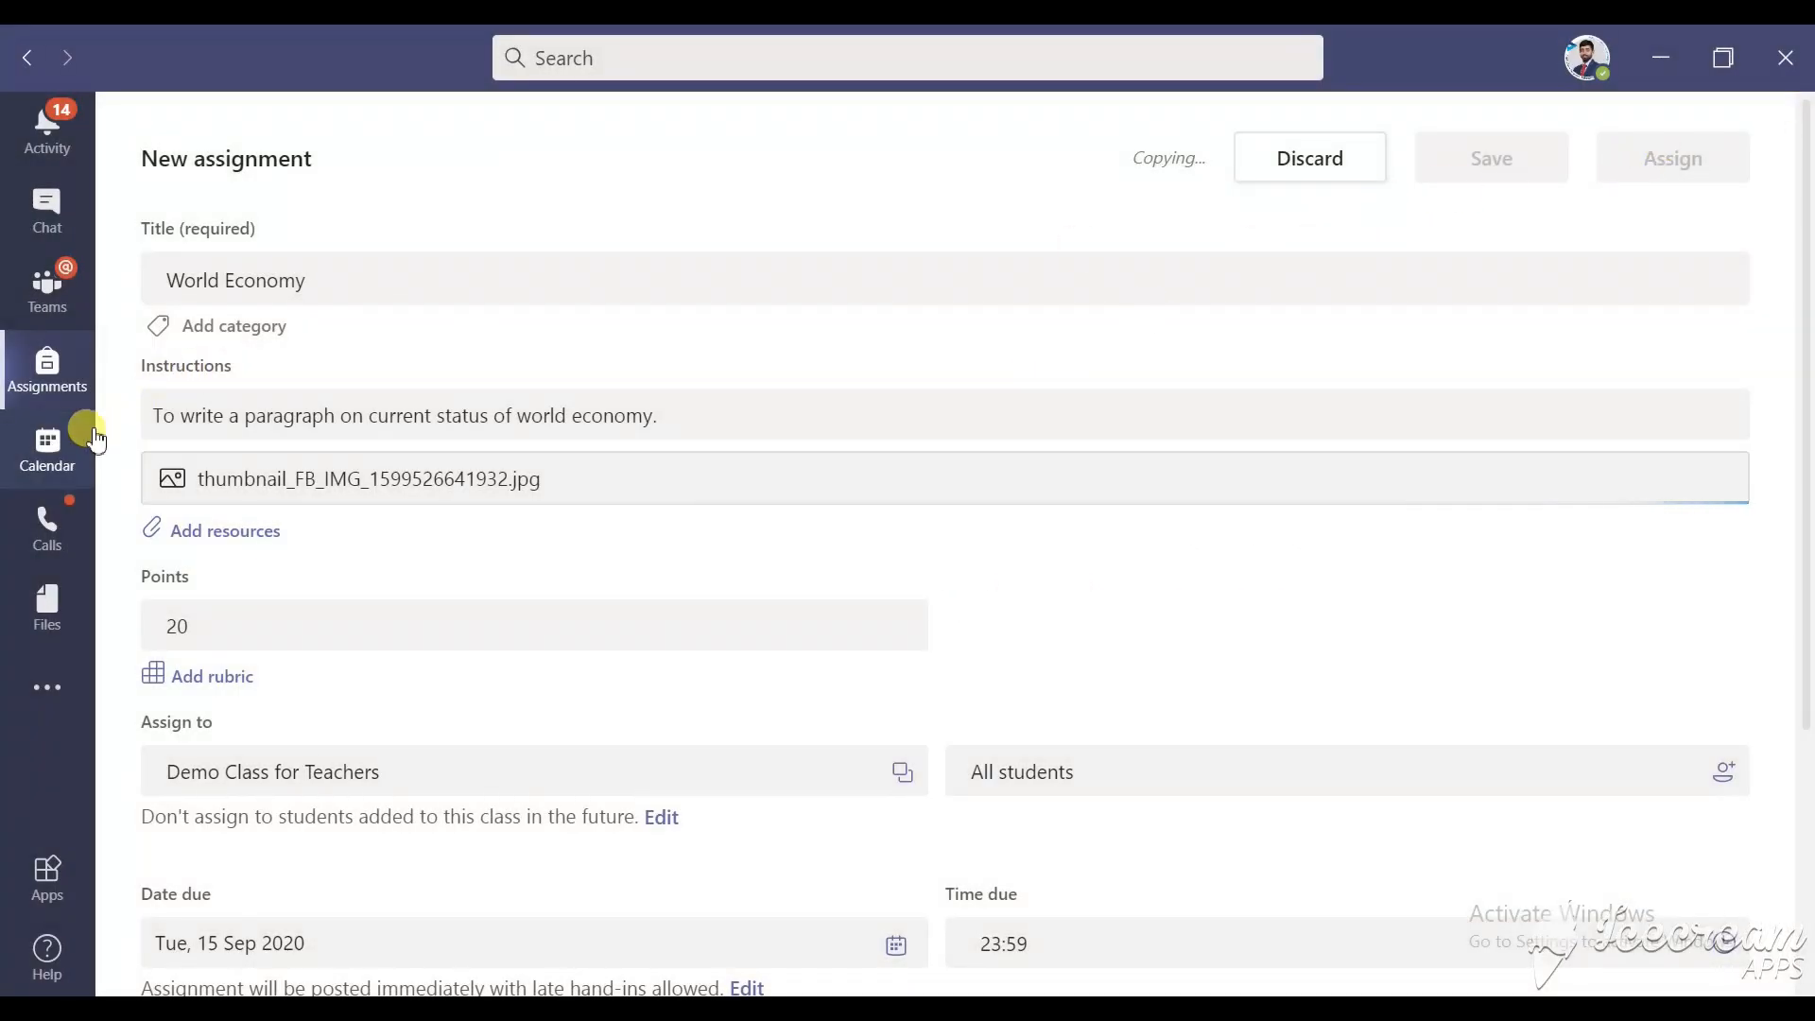
{"action": "left_click", "coordinate": [1306, 156]}
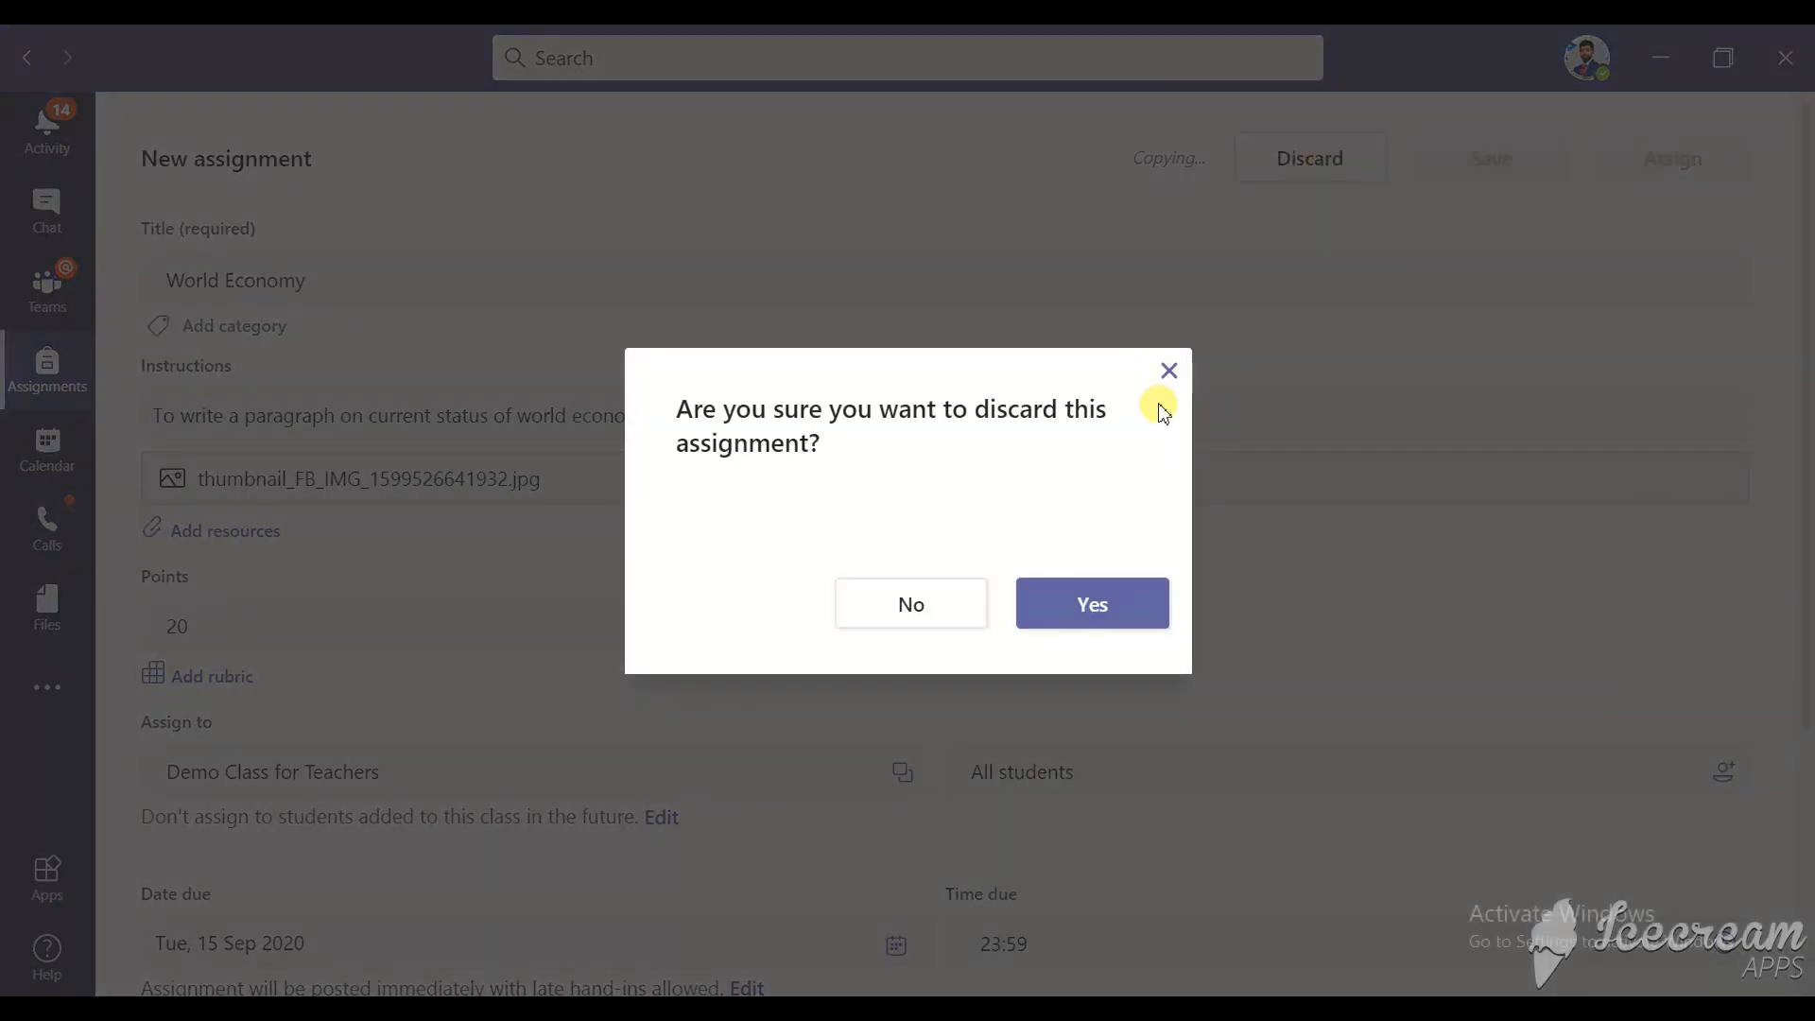
{"action": "left_click", "coordinate": [909, 605]}
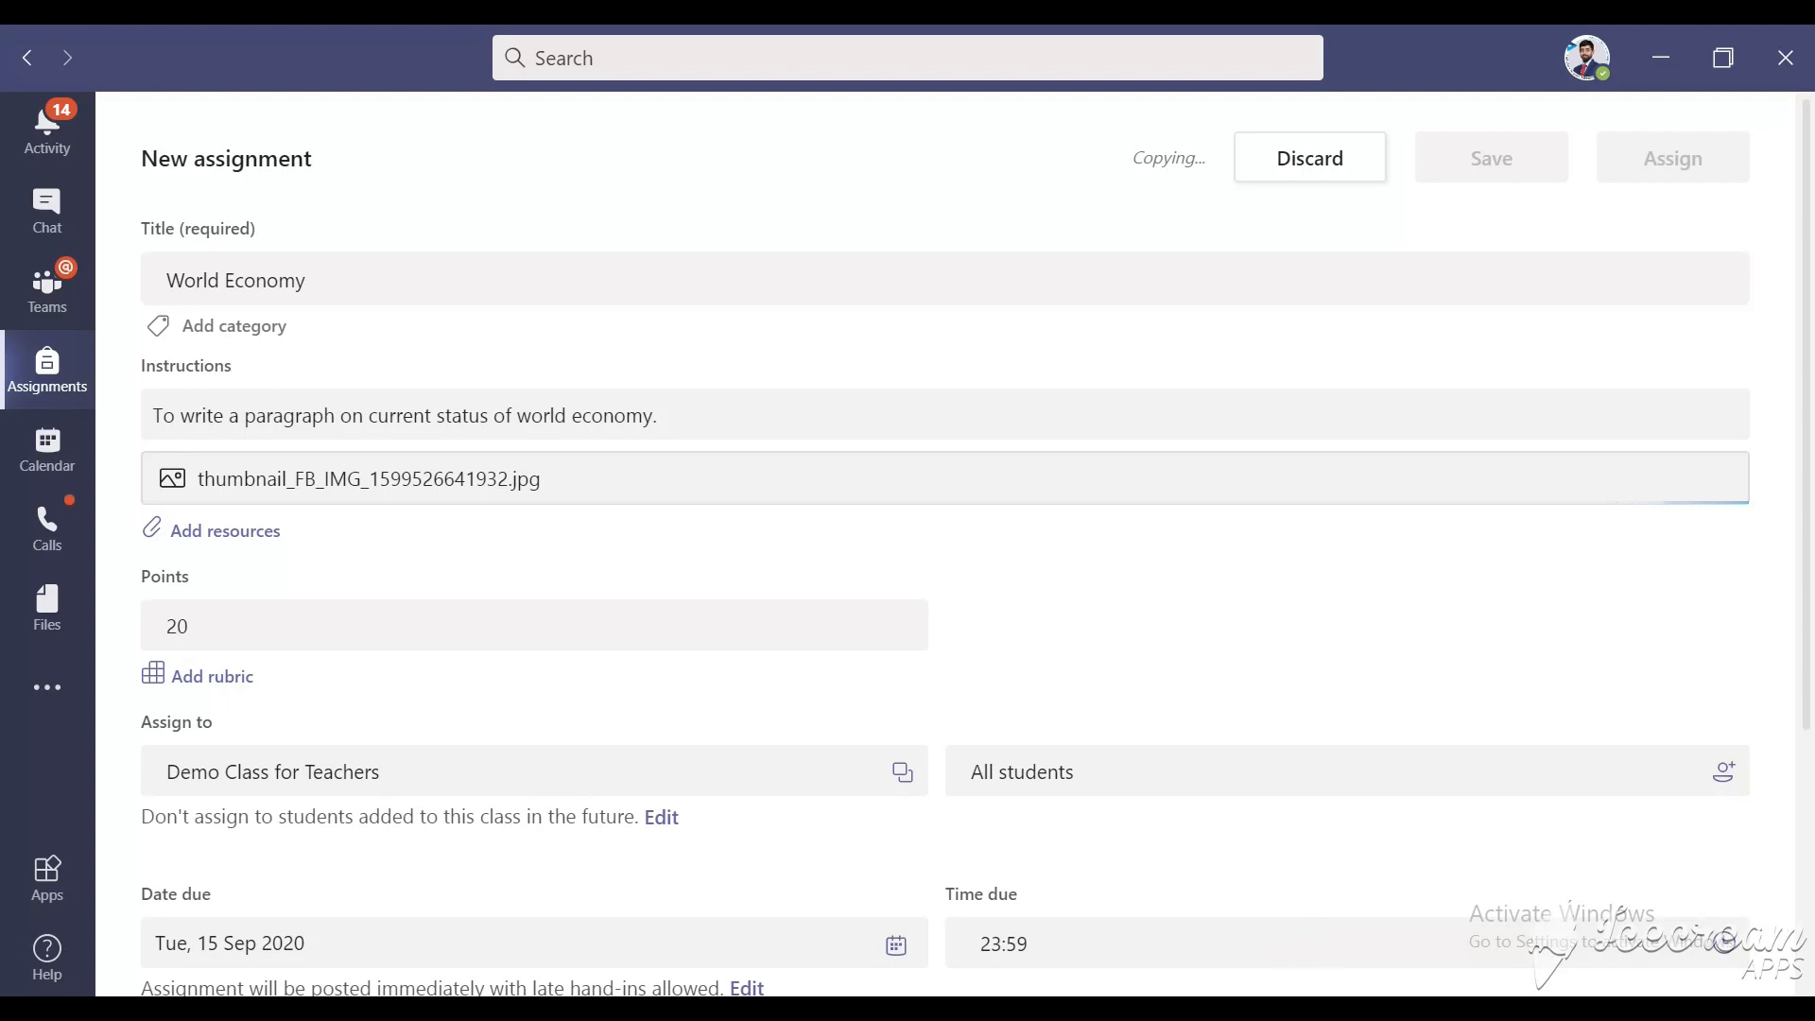
Step: Add the existing form Demo Test for students as a tab in the General channel, with a post to the channel about it
{"action": "left_click", "coordinate": [1399, 1011]}
{"action": "left_click", "coordinate": [1288, 949]}
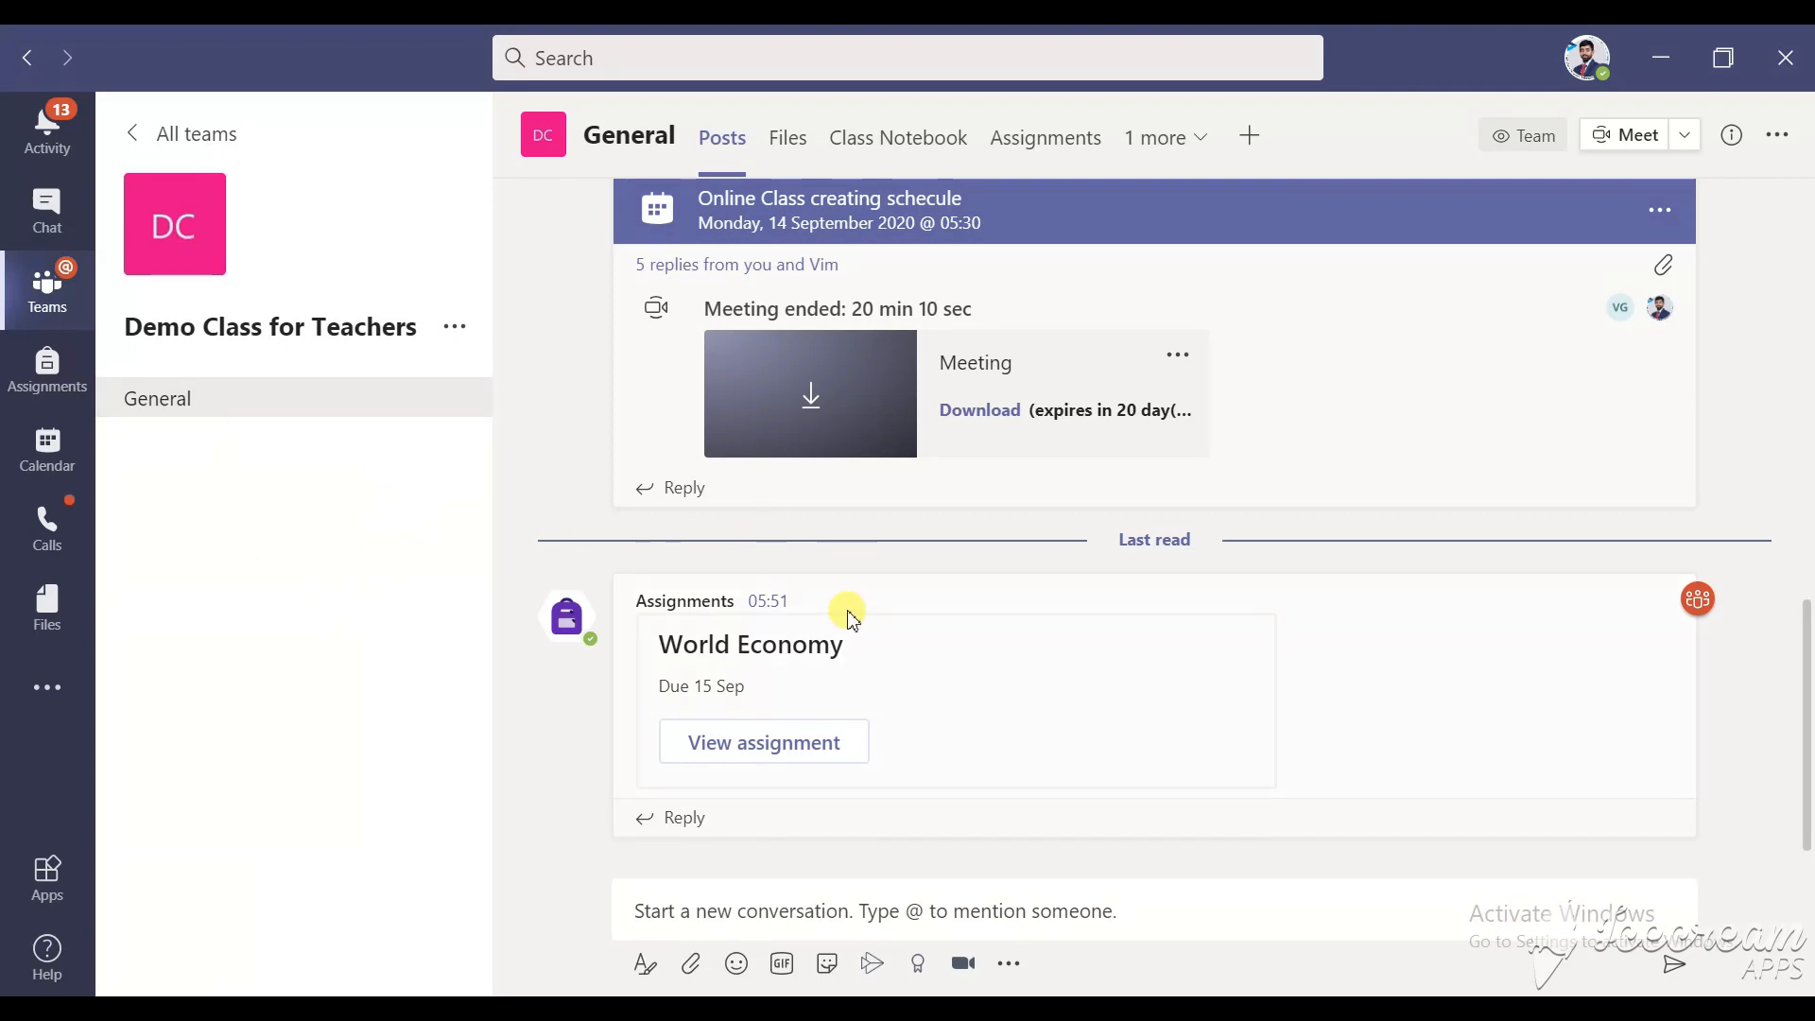
{"action": "left_click", "coordinate": [1248, 142]}
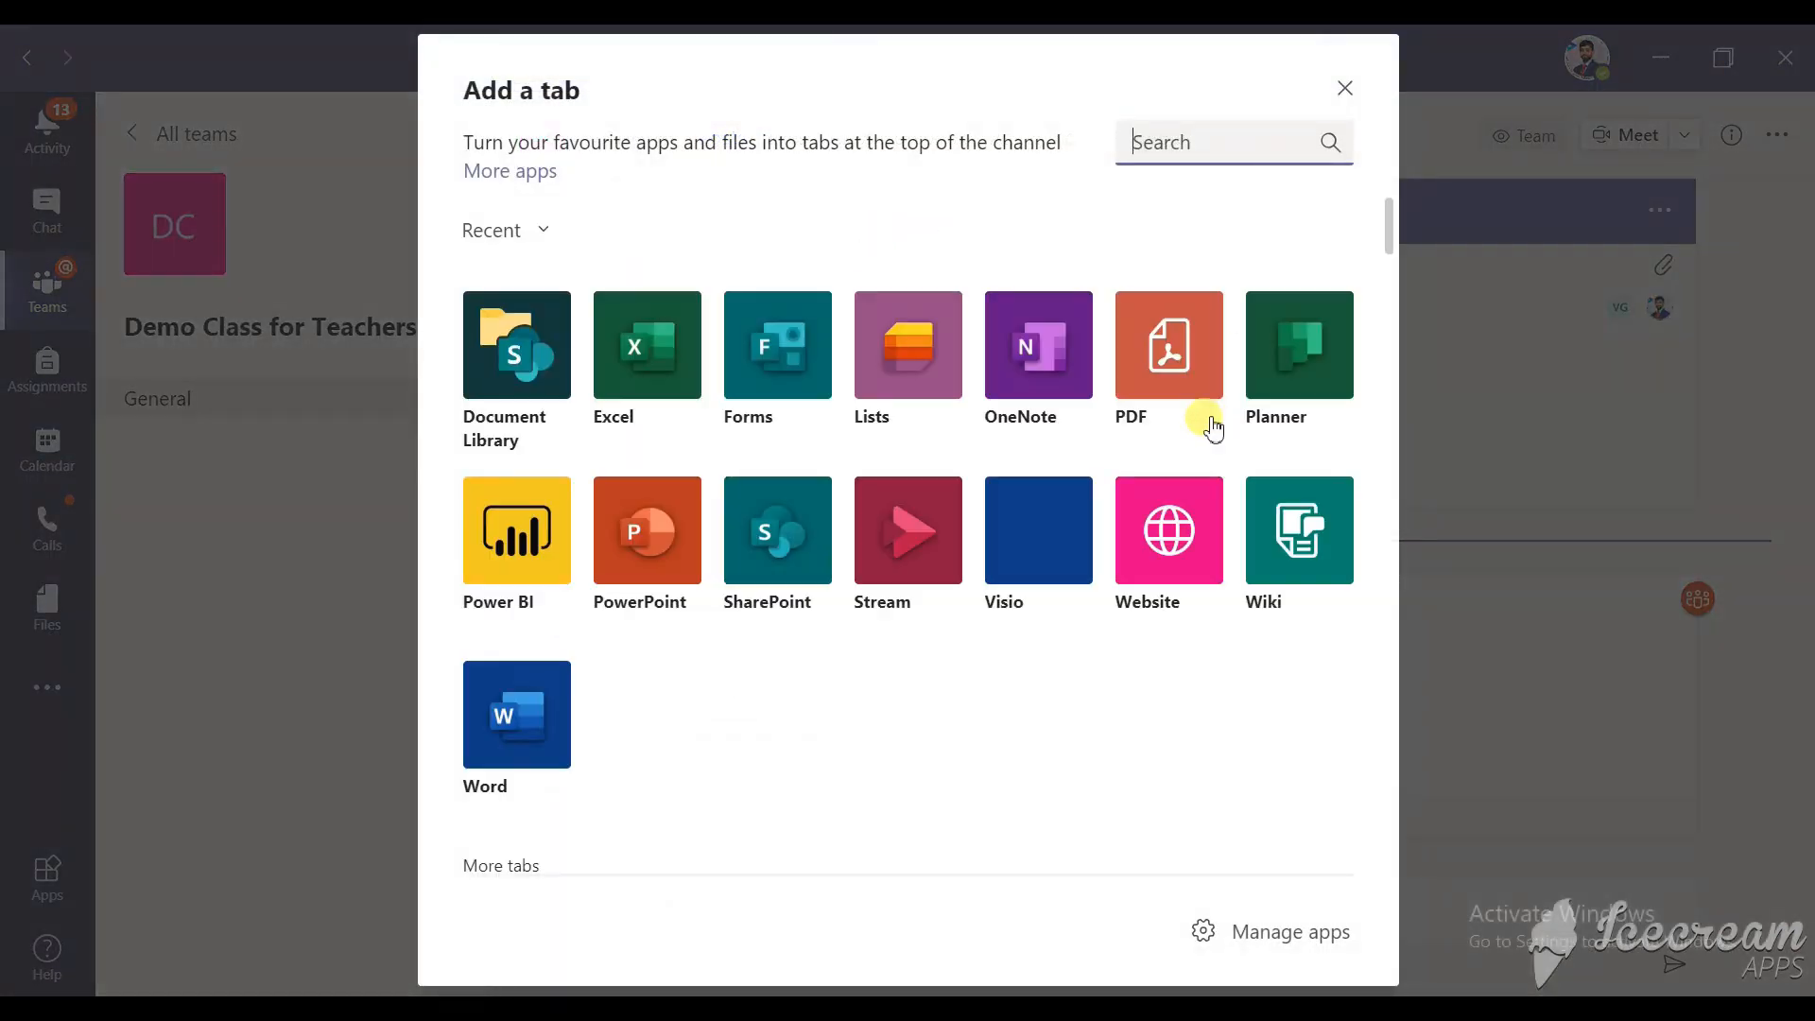
{"action": "left_click", "coordinate": [778, 353]}
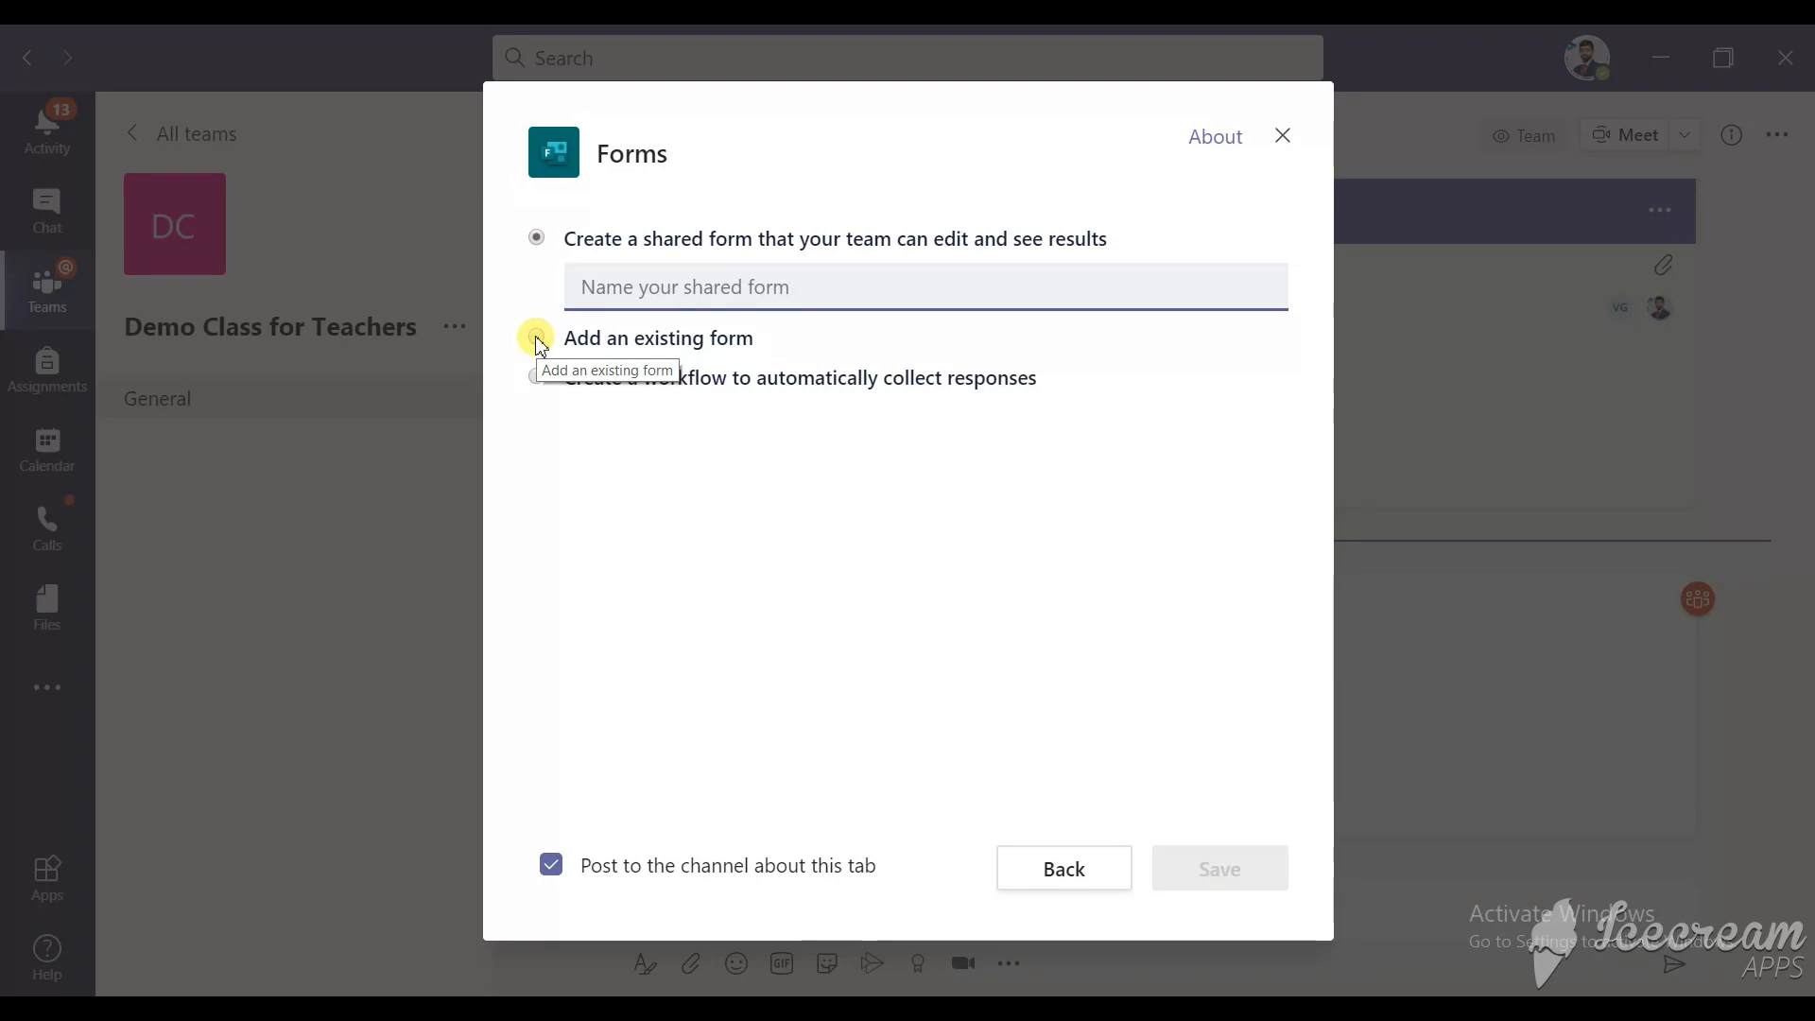
{"action": "left_click", "coordinate": [538, 340]}
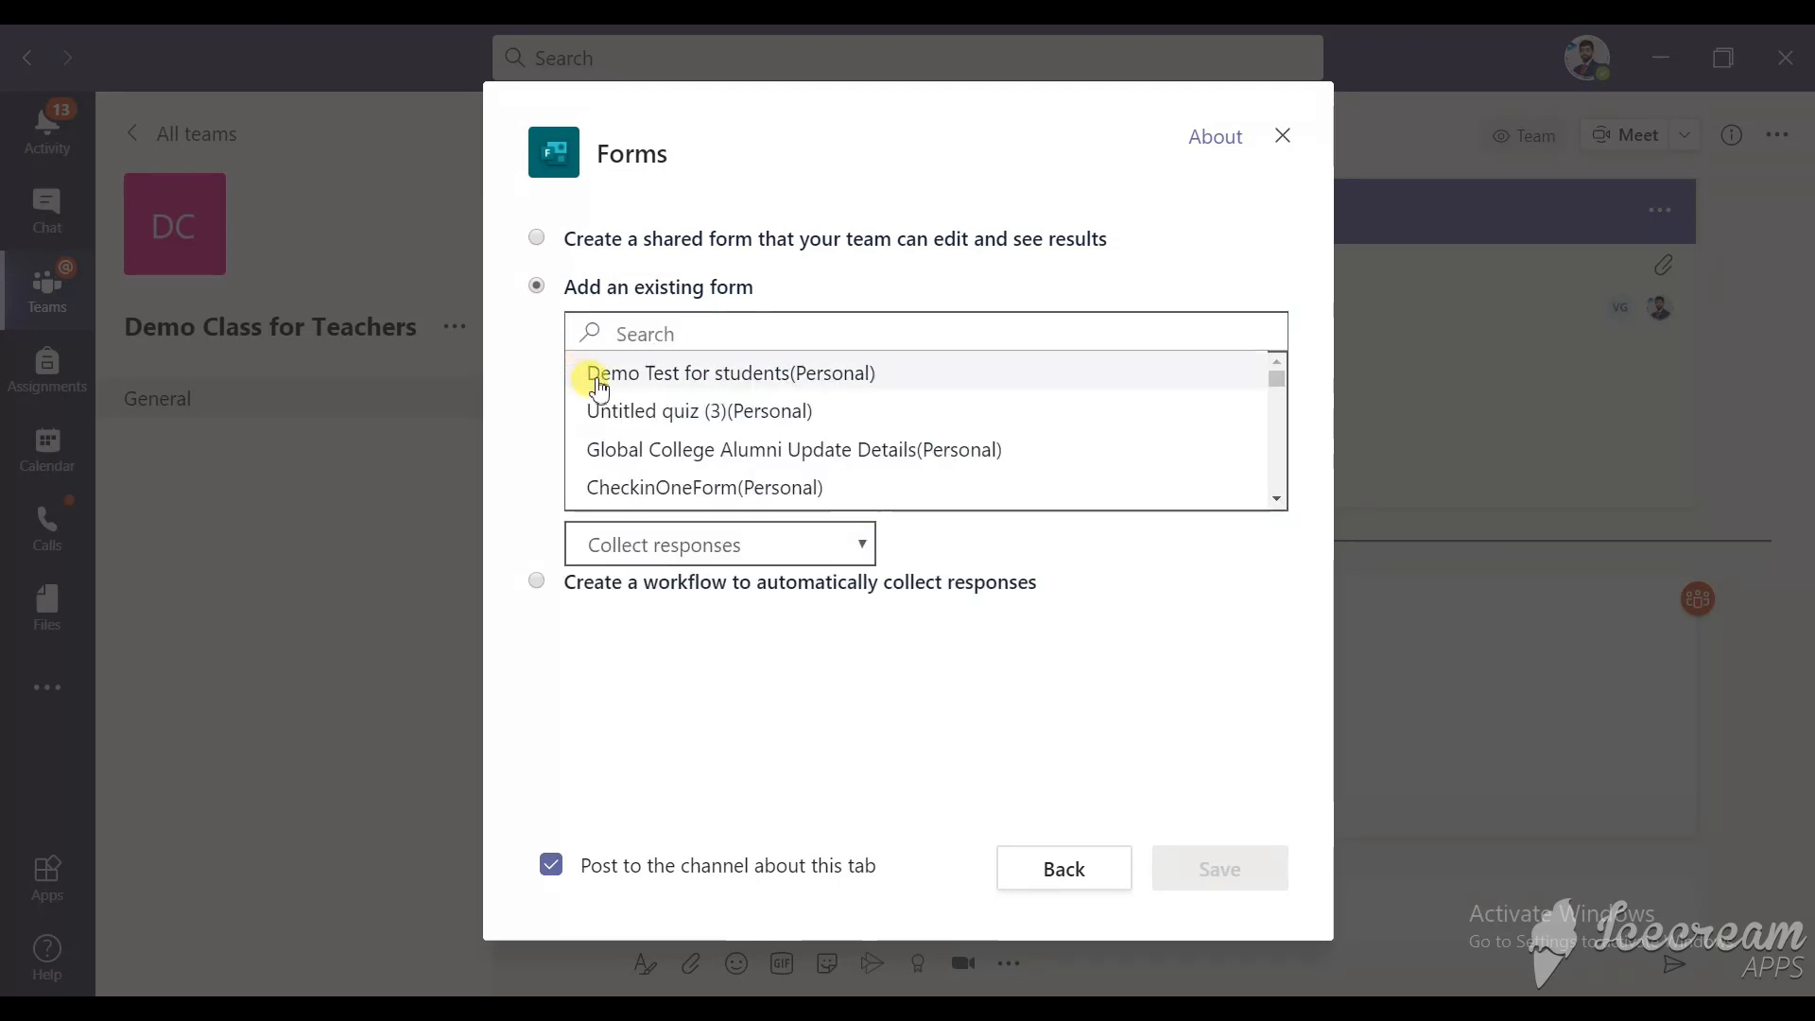
{"action": "left_click", "coordinate": [732, 383]}
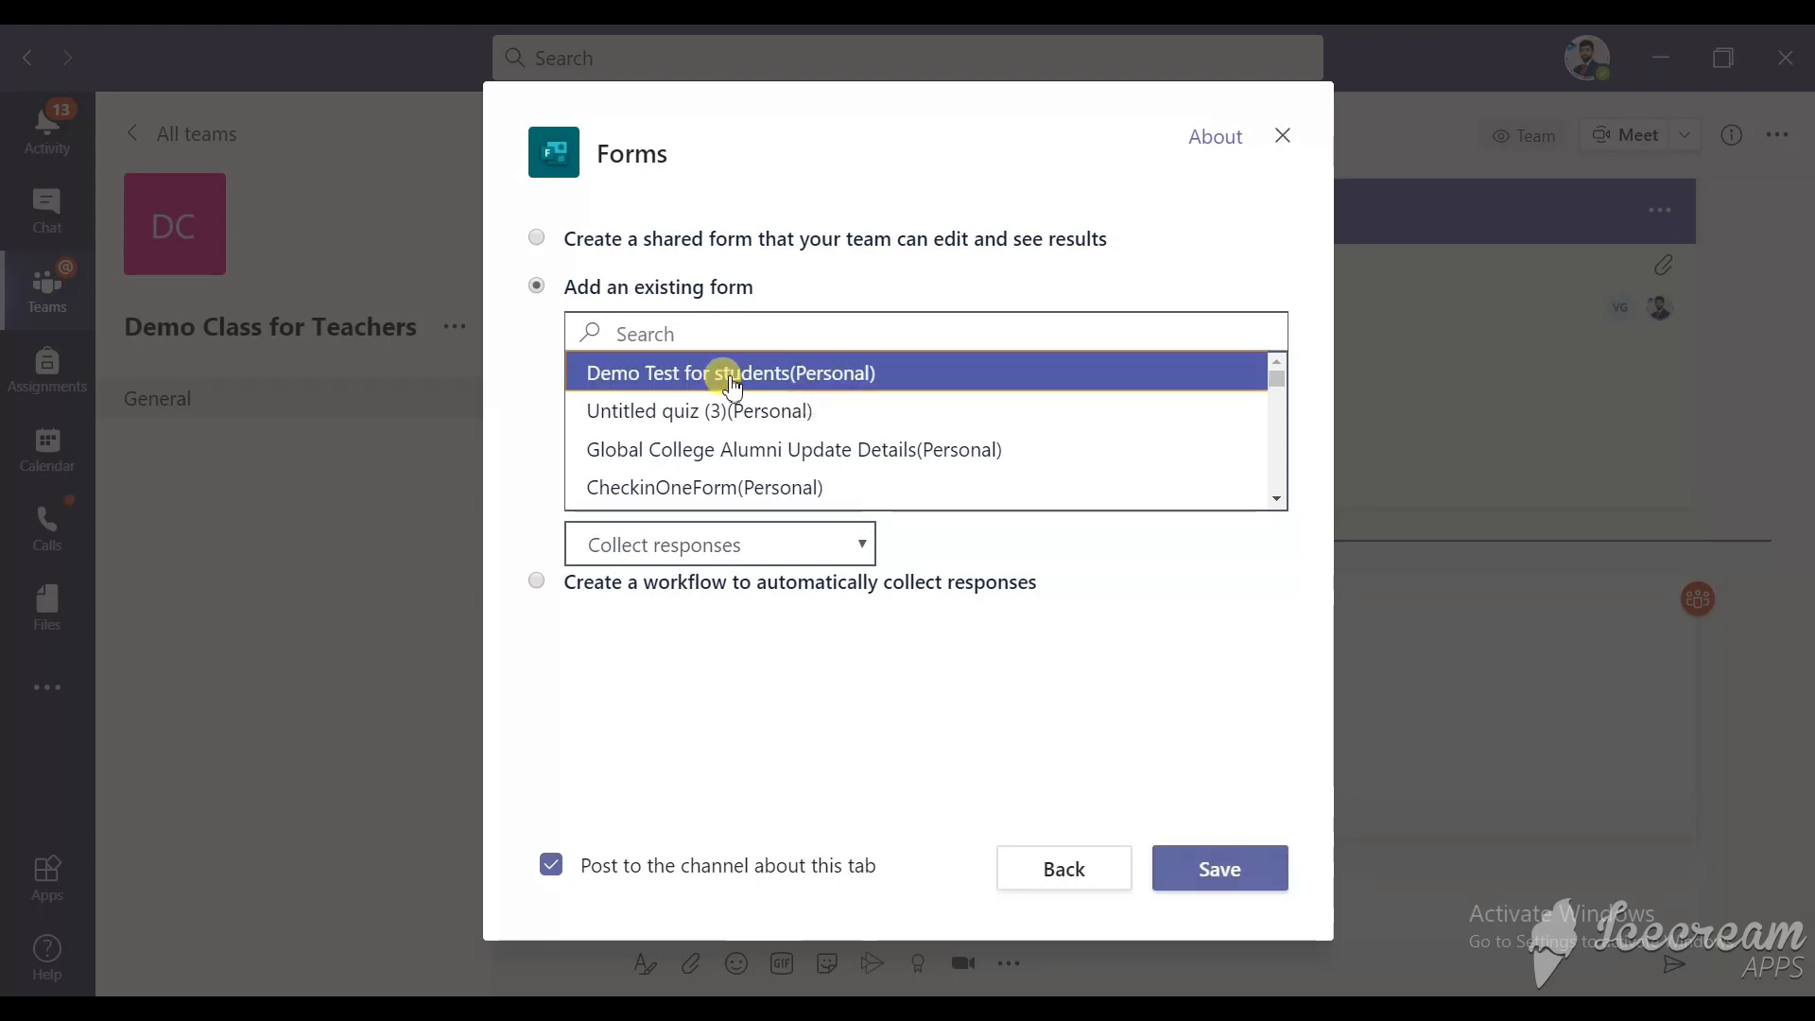
{"action": "left_click", "coordinate": [1227, 877]}
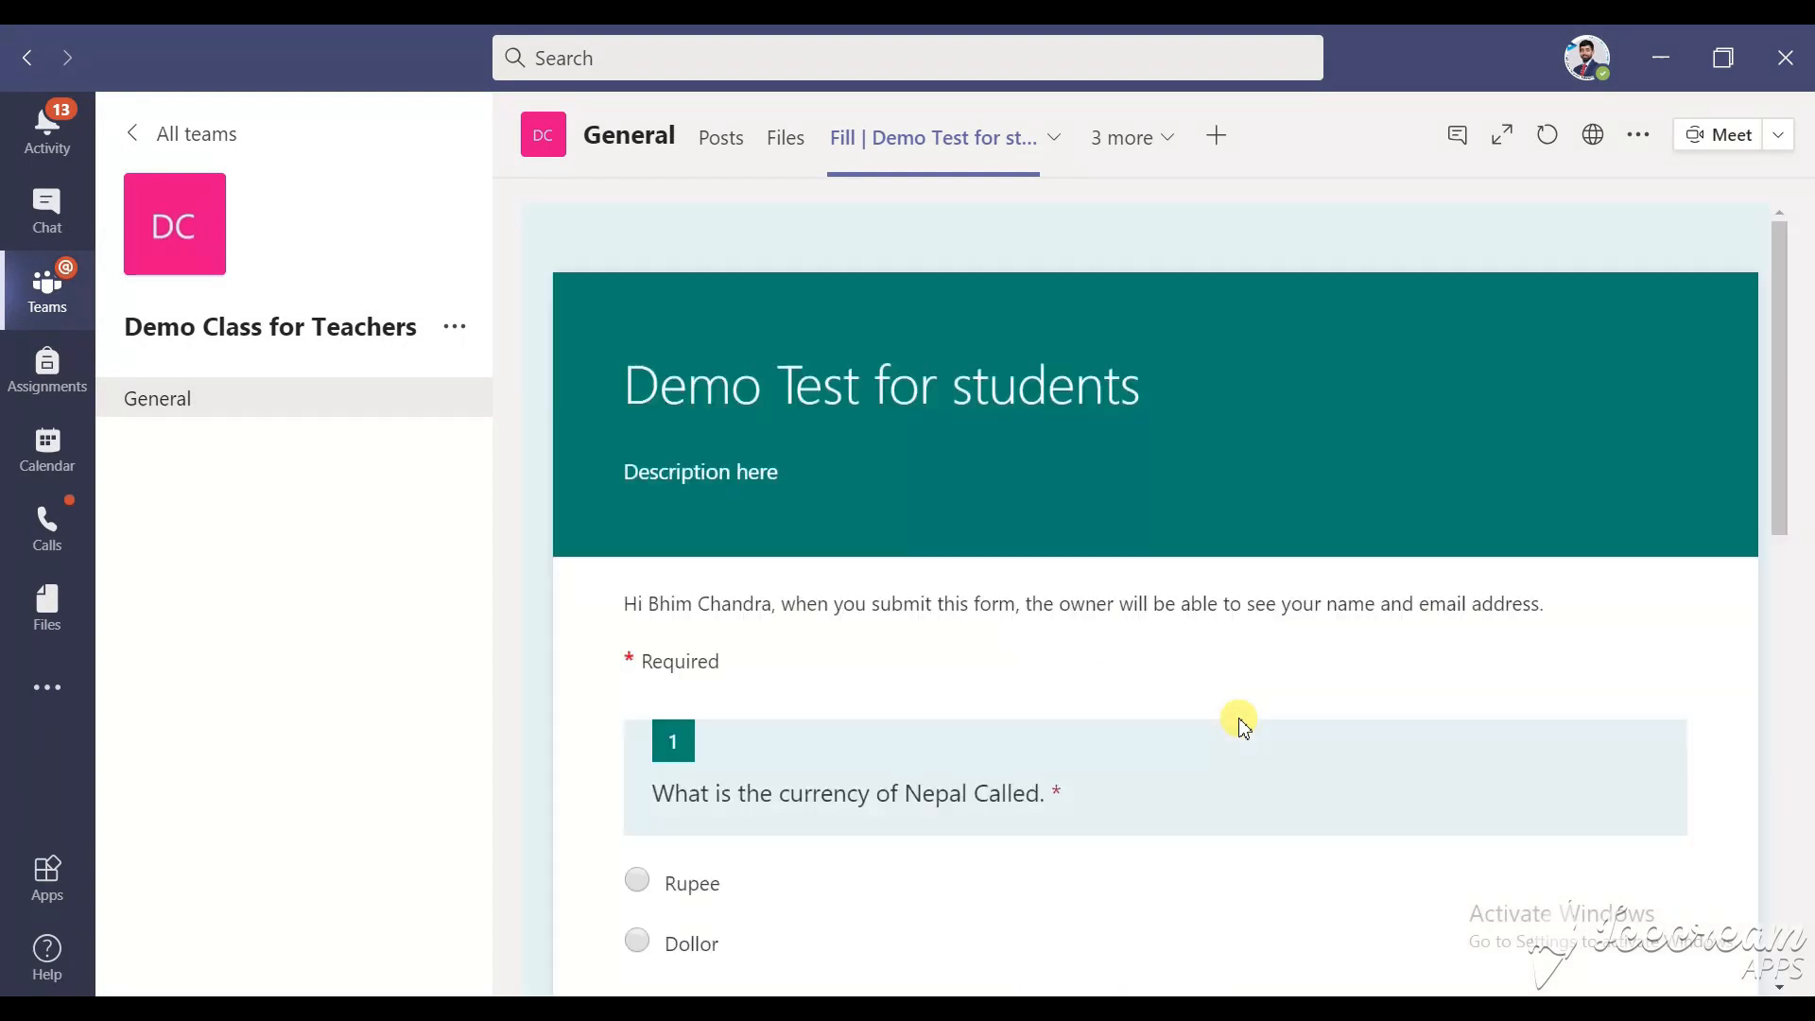
Step: Look through the Demo Test form in its channel tab, and reopen it from the link in the channel's posts
{"action": "scroll", "coordinate": [1096, 591], "scroll_direction": "down", "scroll_amount": 20}
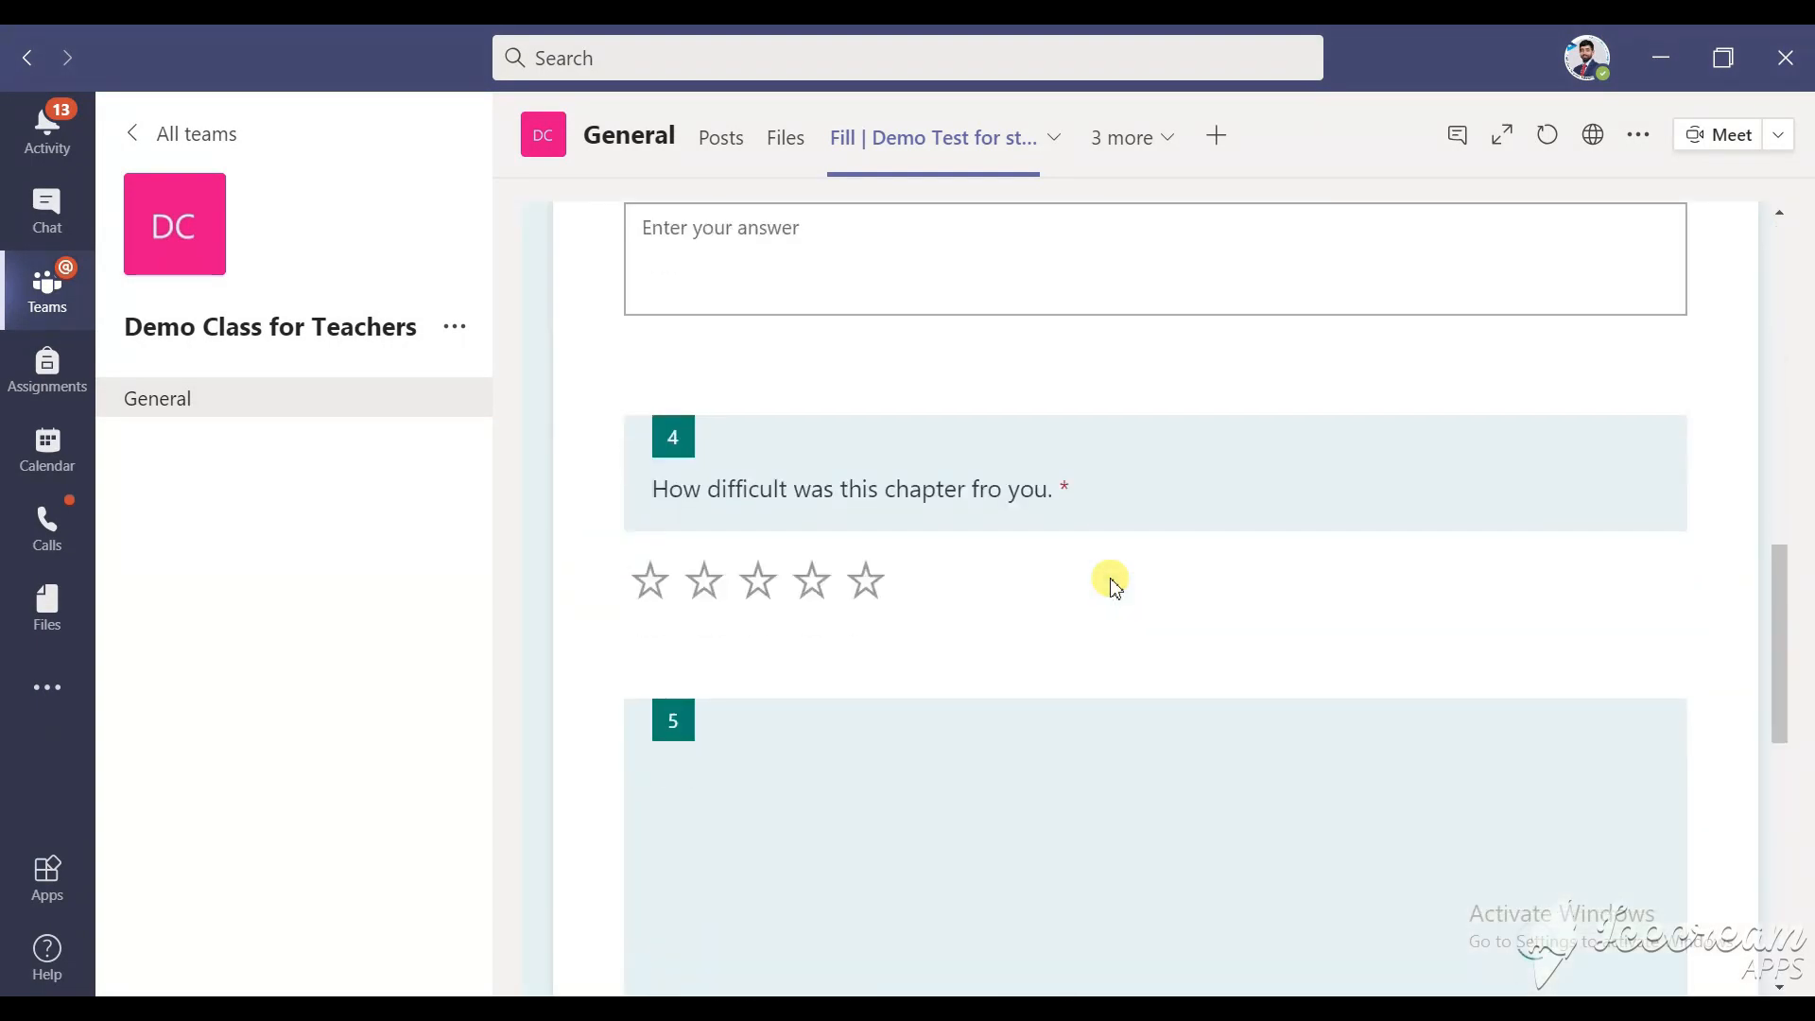
{"action": "scroll", "coordinate": [1108, 581], "scroll_direction": "up", "scroll_amount": 20}
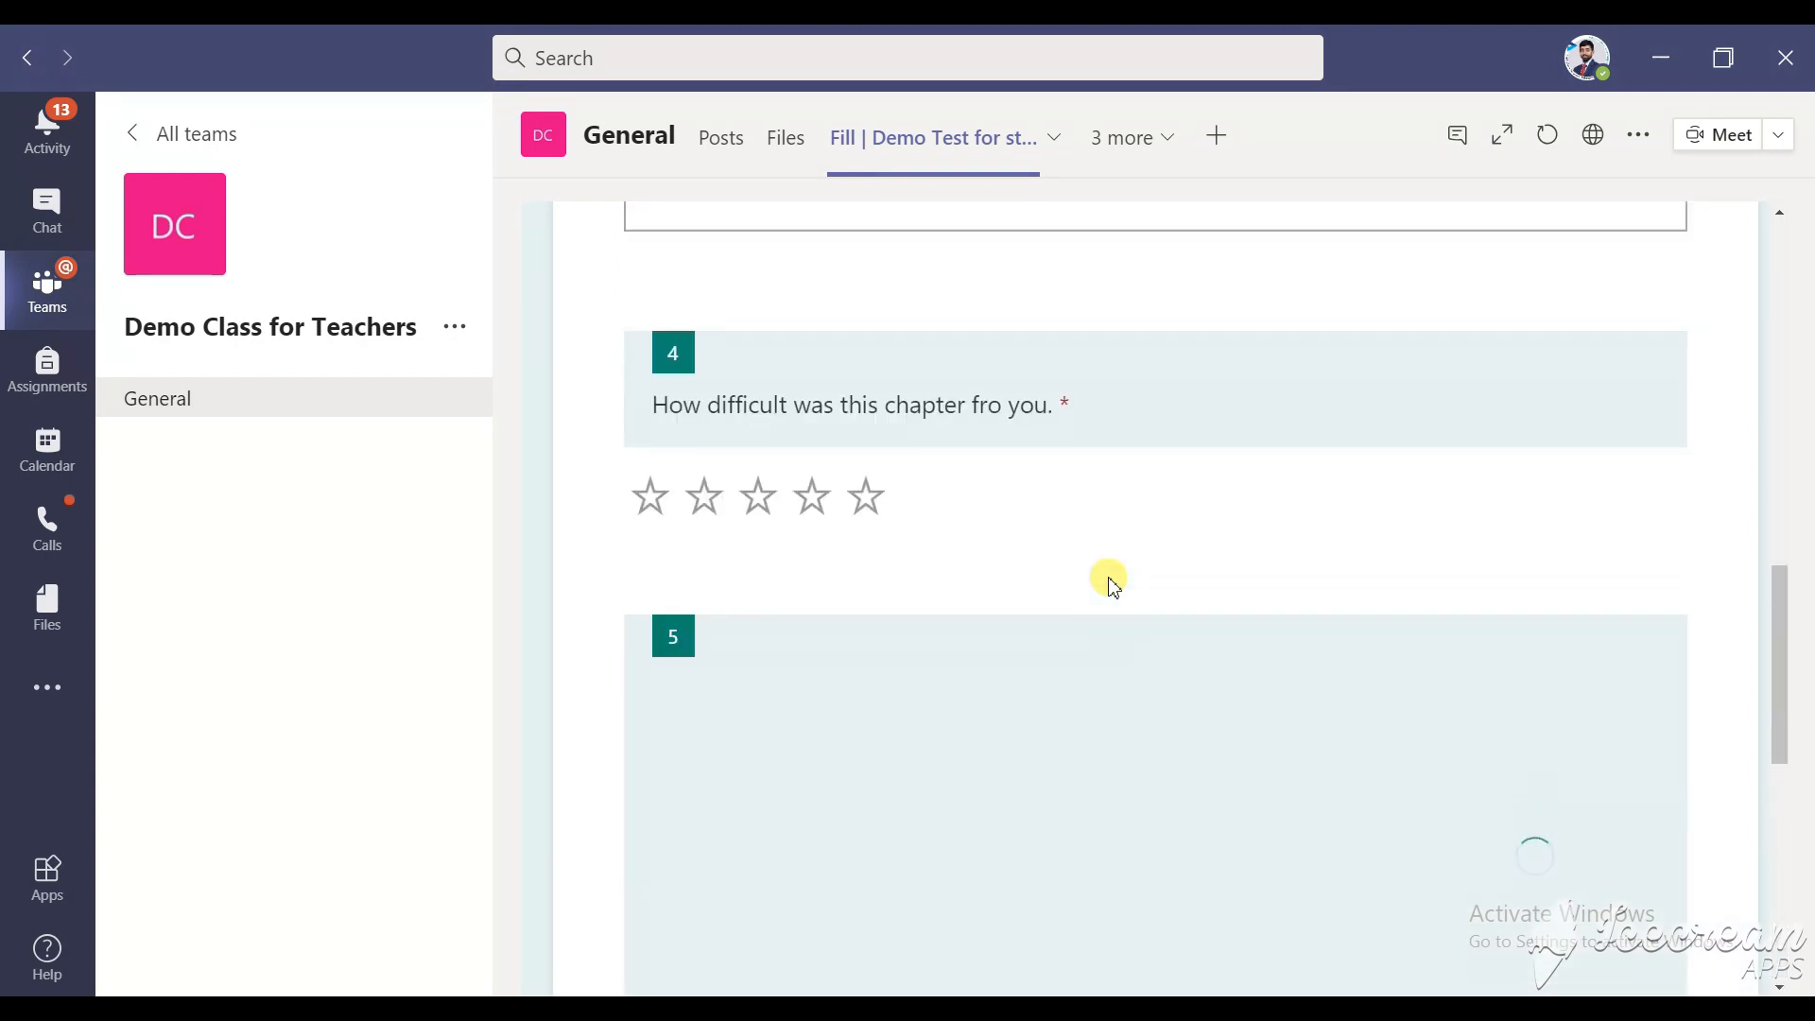
{"action": "left_click", "coordinate": [714, 149]}
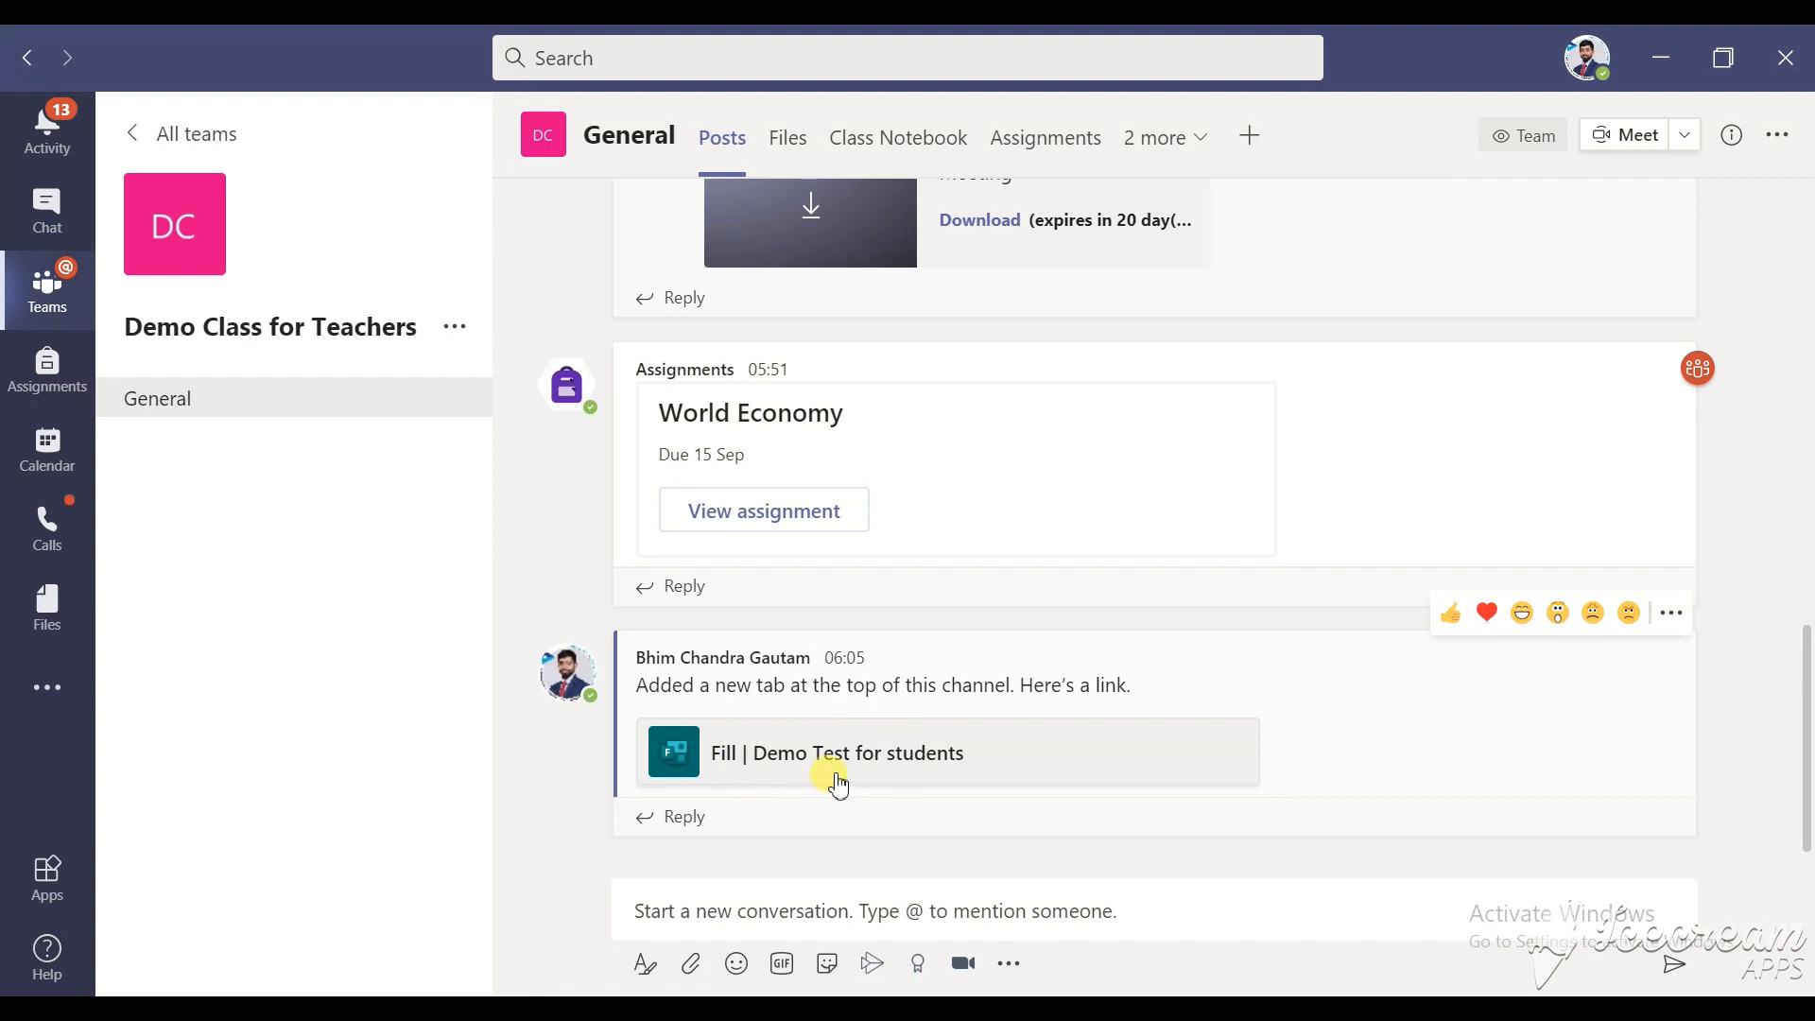
{"action": "left_click", "coordinate": [878, 767]}
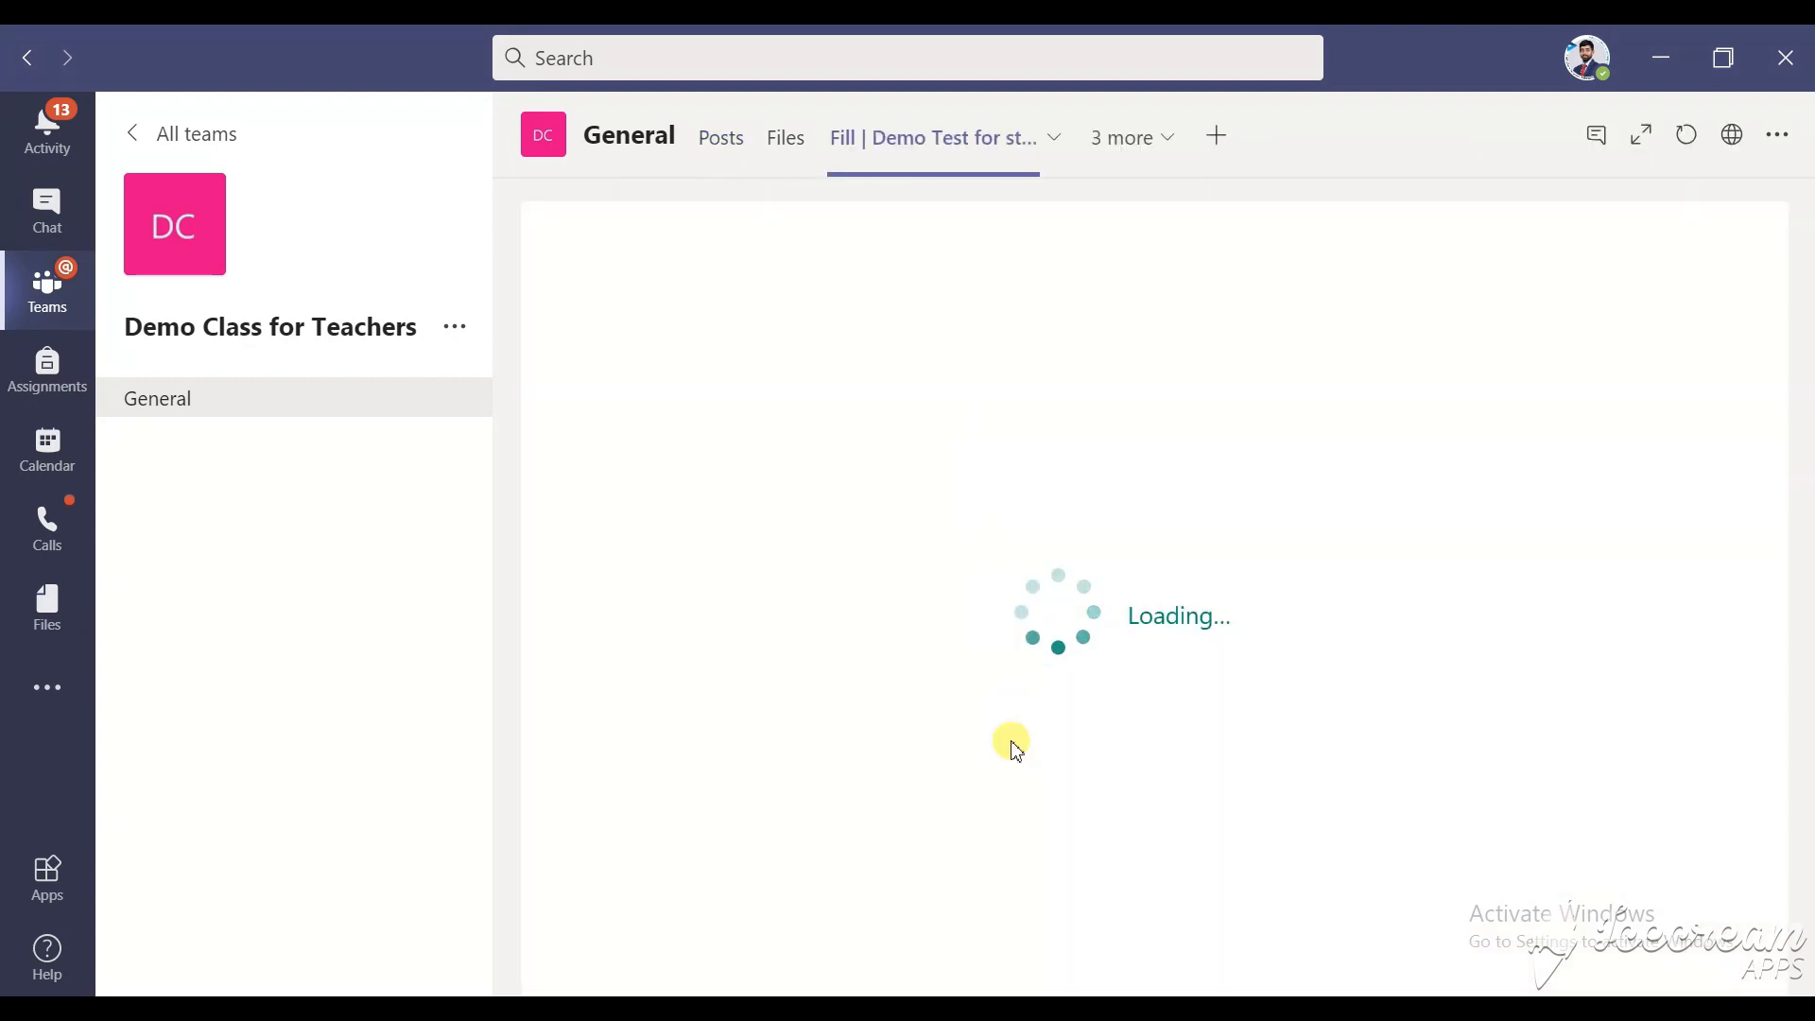
{"action": "scroll", "coordinate": [889, 457], "scroll_direction": "down", "scroll_amount": 20}
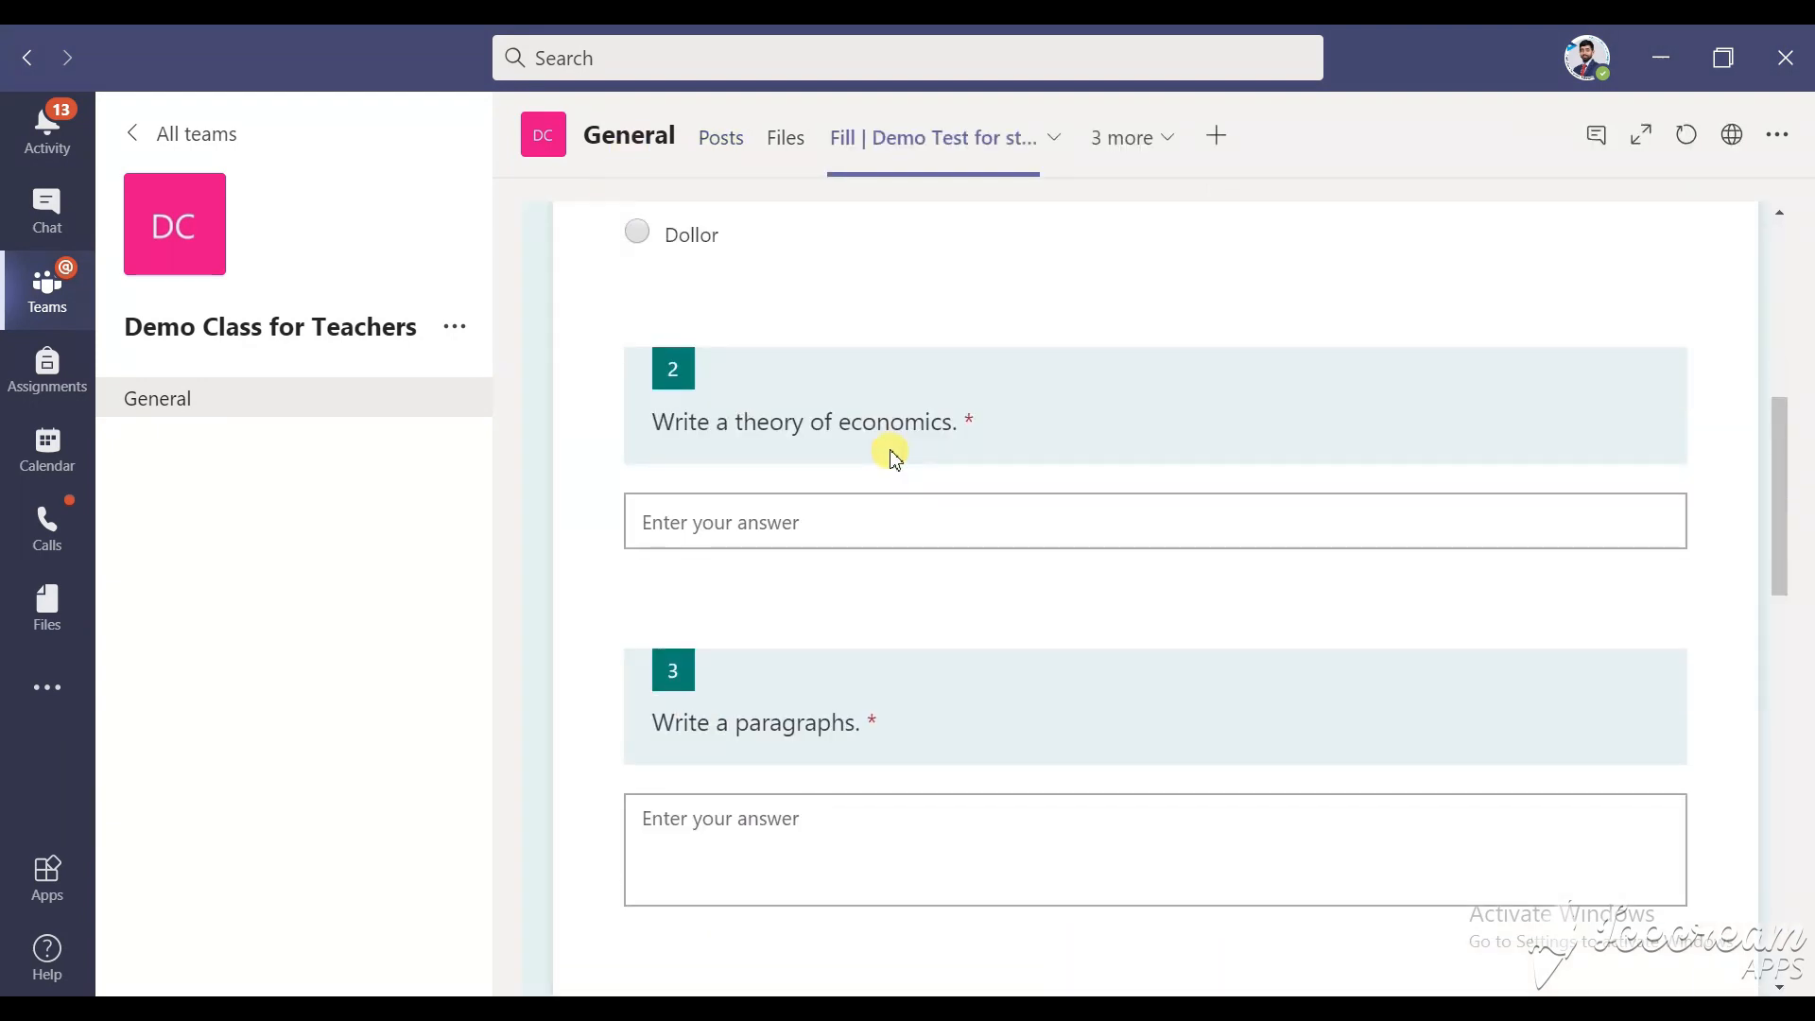
{"action": "scroll", "coordinate": [889, 457], "scroll_direction": "up", "scroll_amount": 15}
{"action": "scroll", "coordinate": [888, 456], "scroll_direction": "up", "scroll_amount": 7}
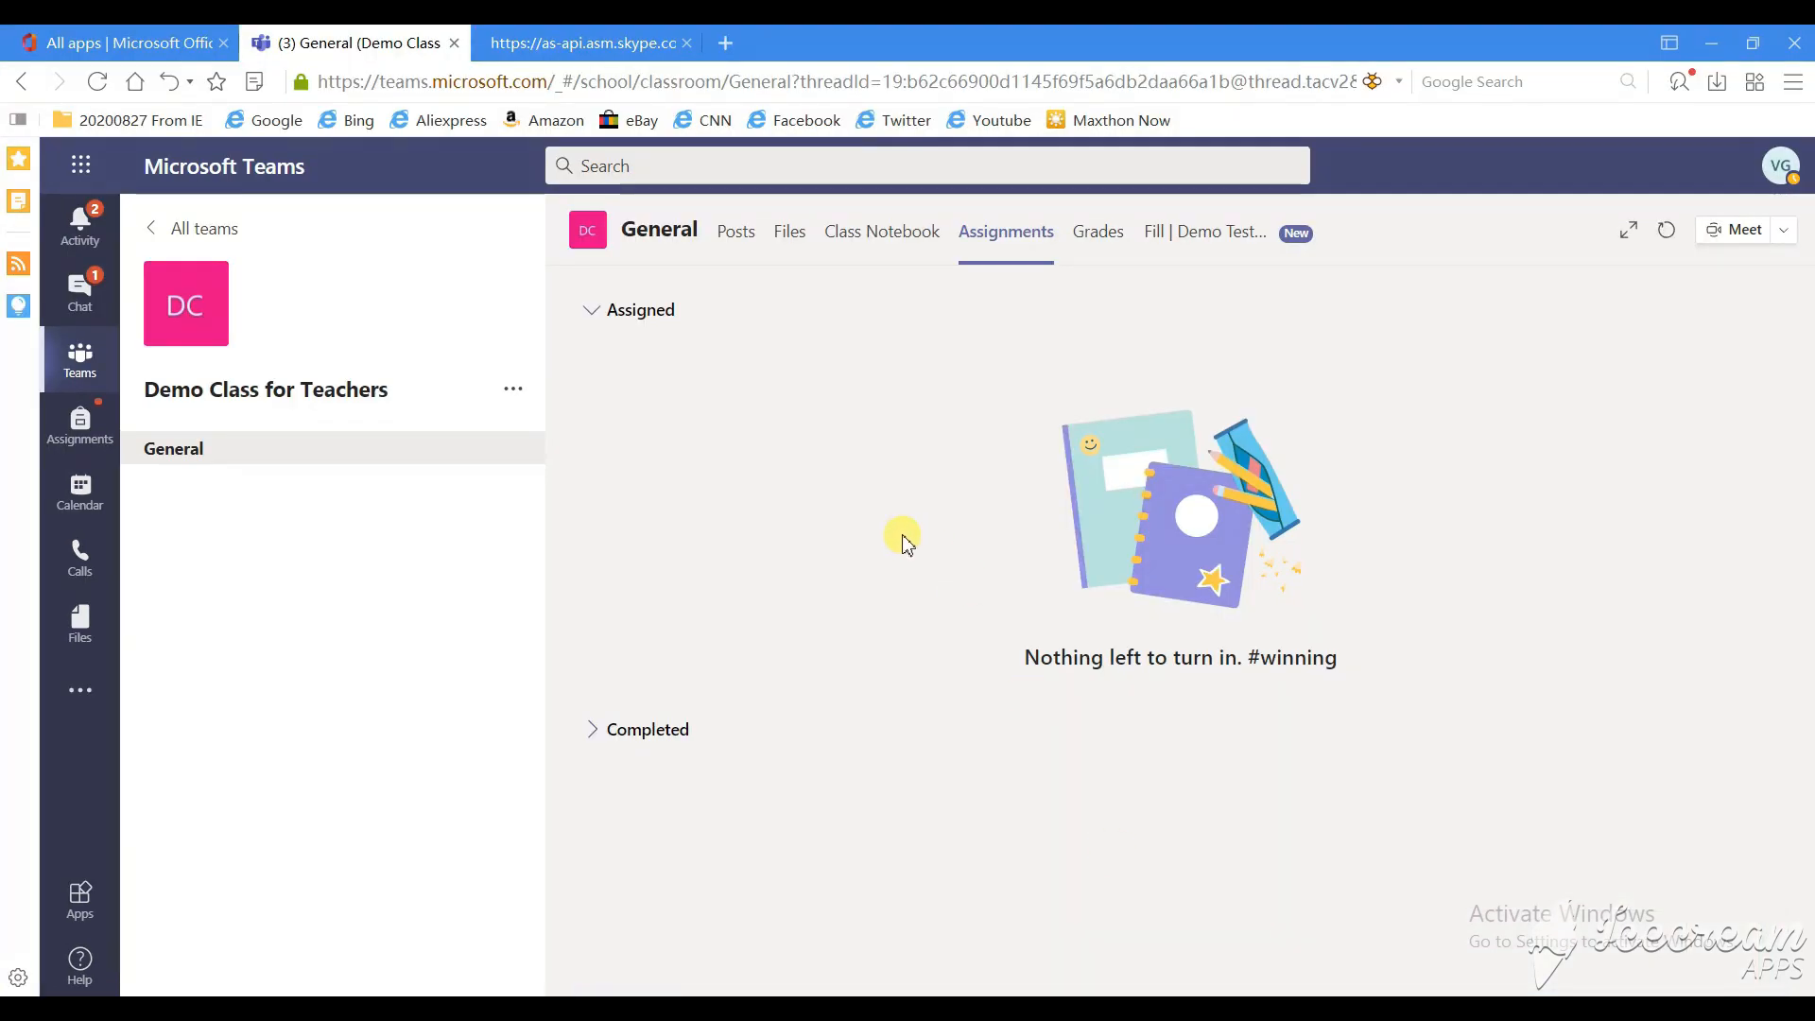
Step: In the student's Teams session, check the General channel's posts and open the Demo Test for students form tab
{"action": "left_click", "coordinate": [736, 236]}
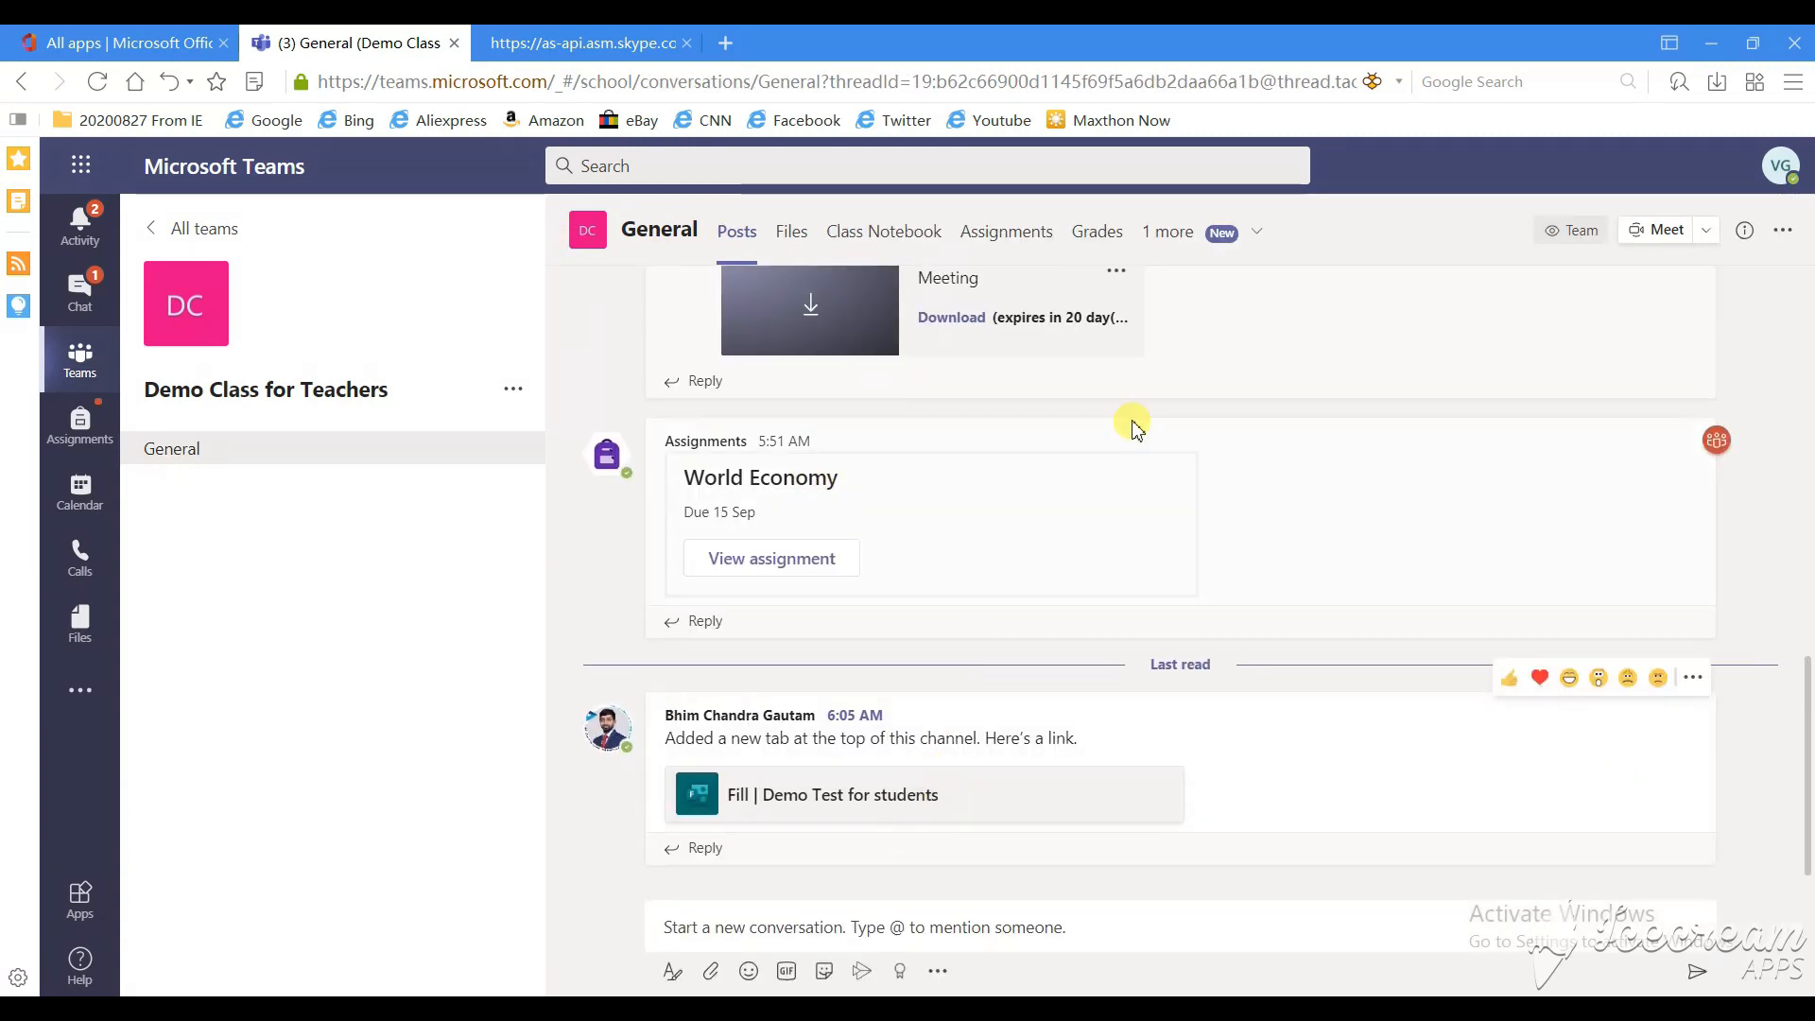
{"action": "left_click", "coordinate": [1172, 234]}
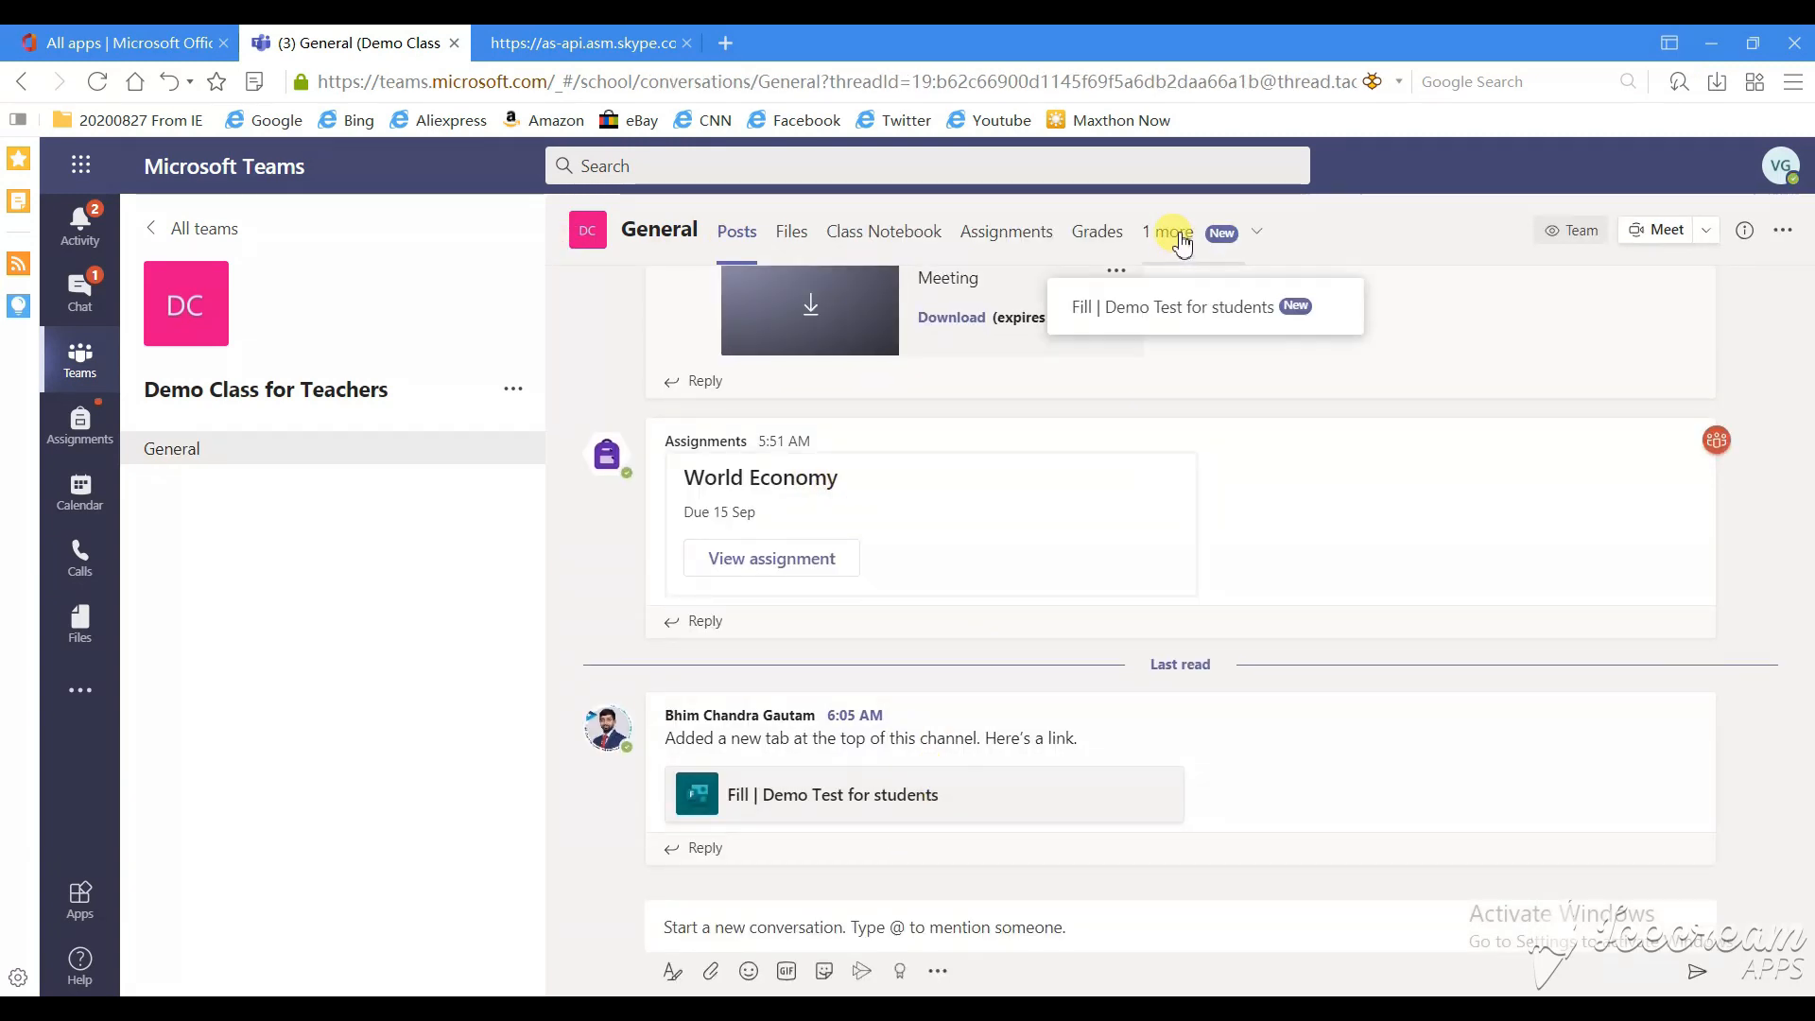
{"action": "left_click", "coordinate": [1168, 310]}
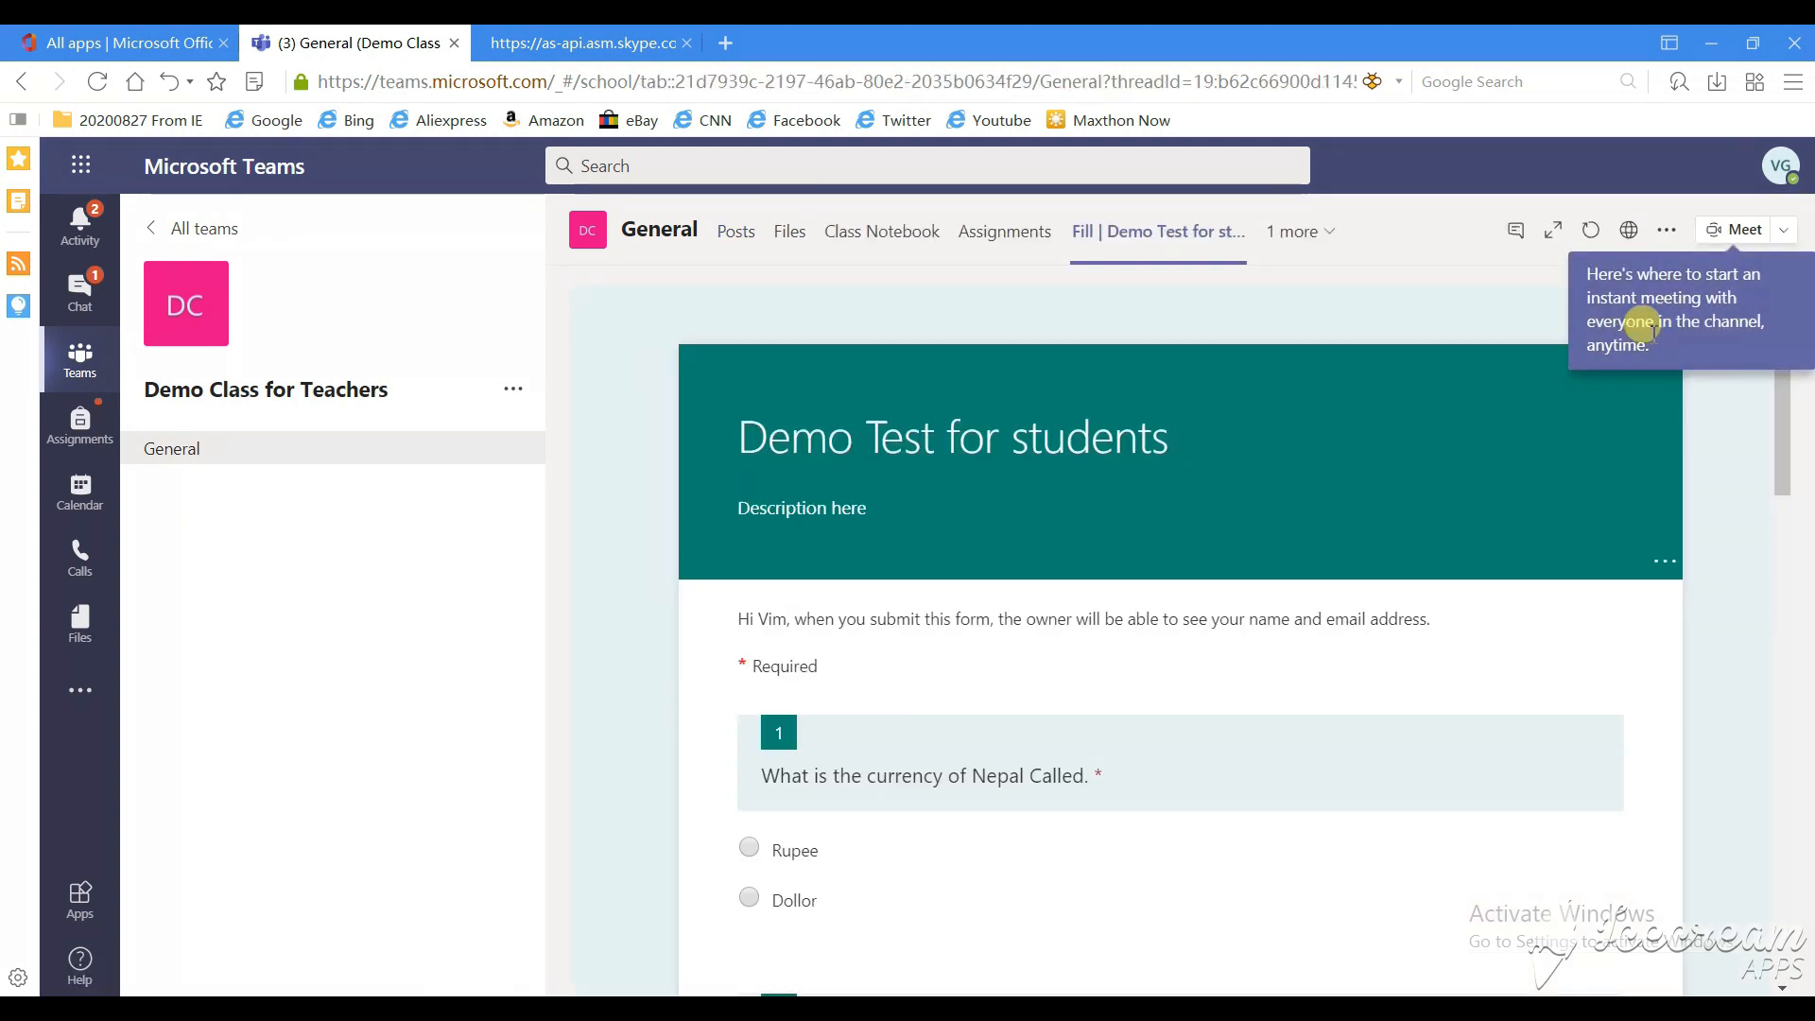
{"action": "left_click", "coordinate": [1710, 348]}
Step: Answer the currency question with Rupee and the economics theory question with "i don't know."
{"action": "scroll", "coordinate": [1157, 543], "scroll_direction": "down", "scroll_amount": 3}
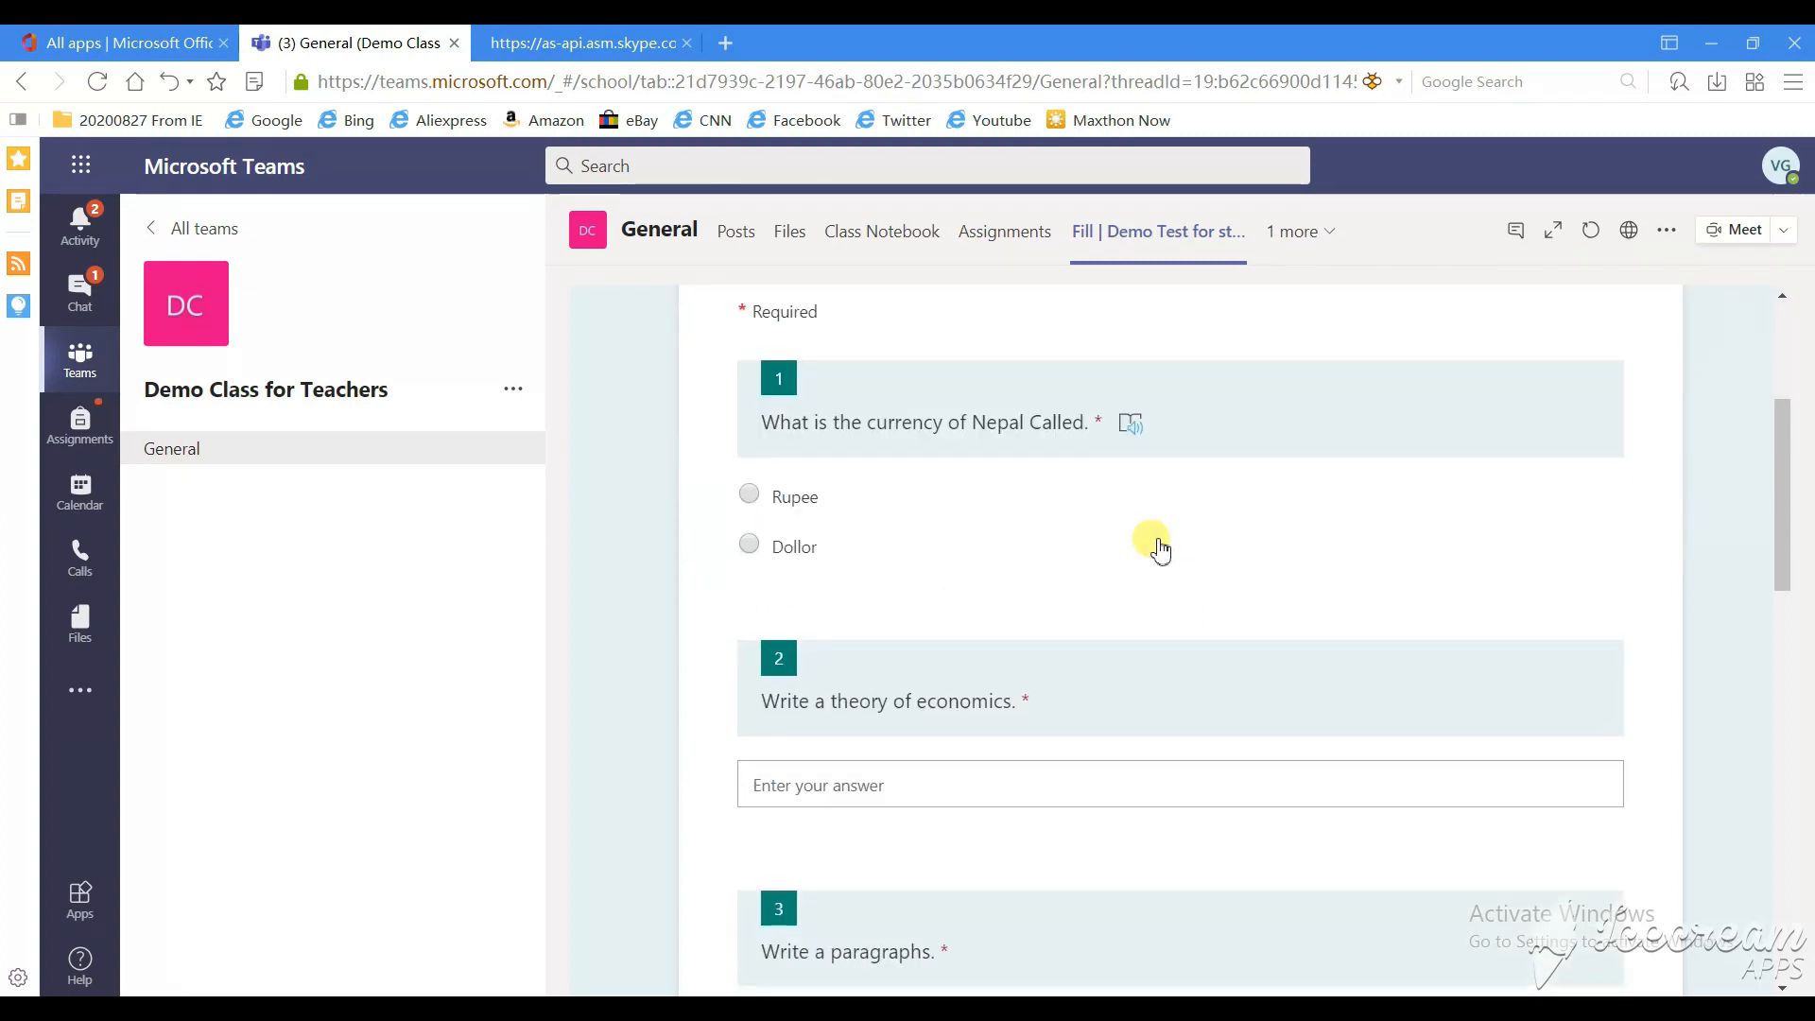
{"action": "left_click", "coordinate": [749, 493]}
{"action": "scroll", "coordinate": [927, 588], "scroll_direction": "down", "scroll_amount": 3}
{"action": "left_click", "coordinate": [879, 435]}
{"action": "type", "text": "i don't know."}
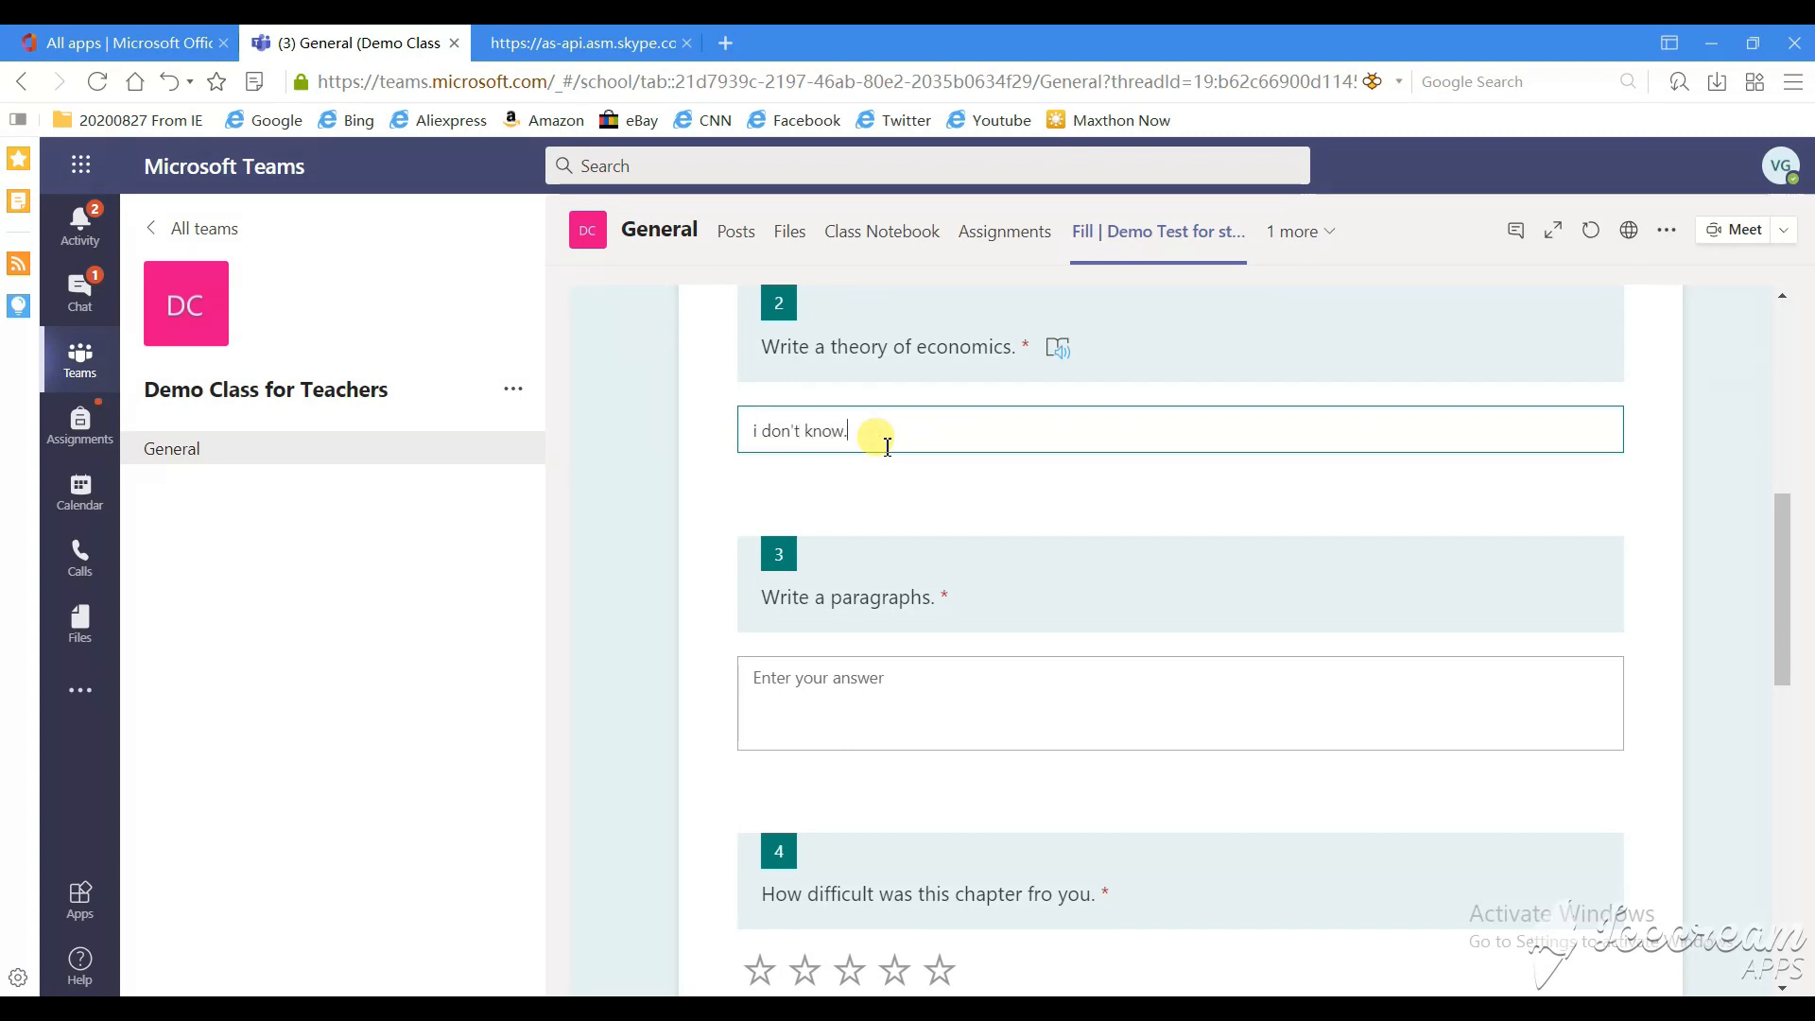
Step: Answer the paragraph question with "it is not clear." and rate the chapter's difficulty three stars
{"action": "left_click", "coordinate": [903, 682]}
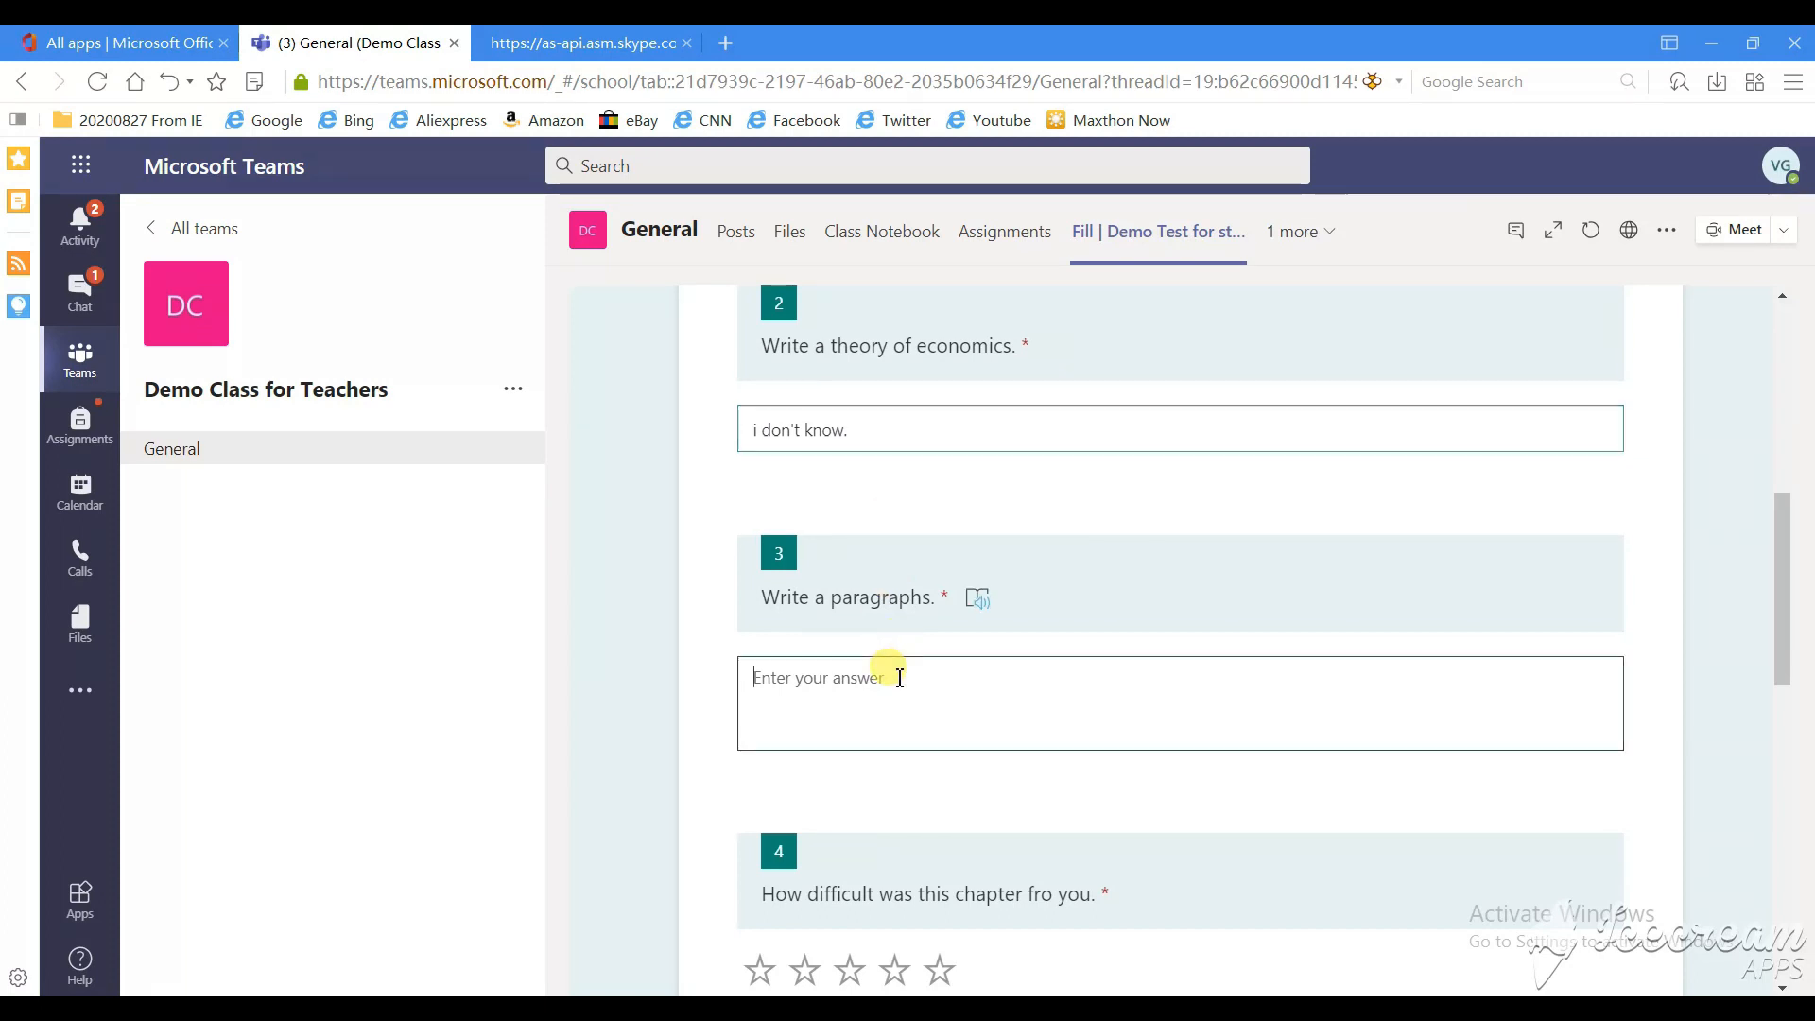
{"action": "type", "text": "it is not clear."}
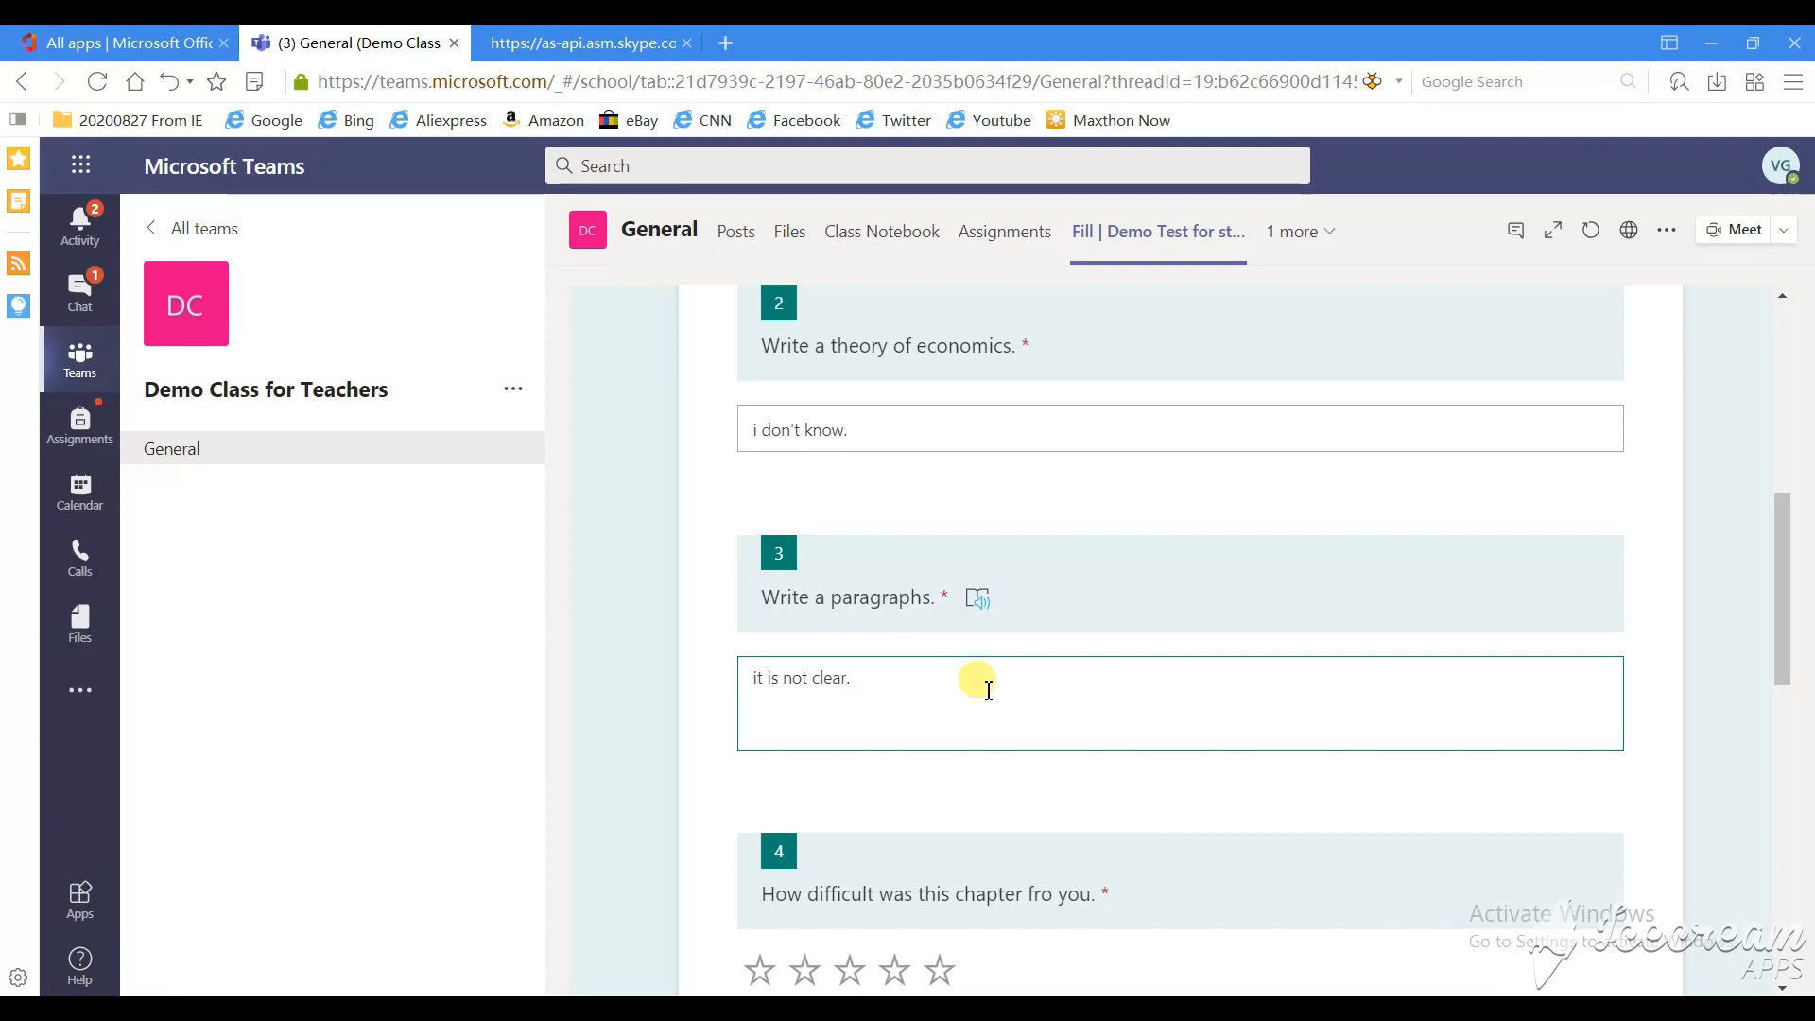
{"action": "scroll", "coordinate": [1015, 659], "scroll_direction": "down", "scroll_amount": 5}
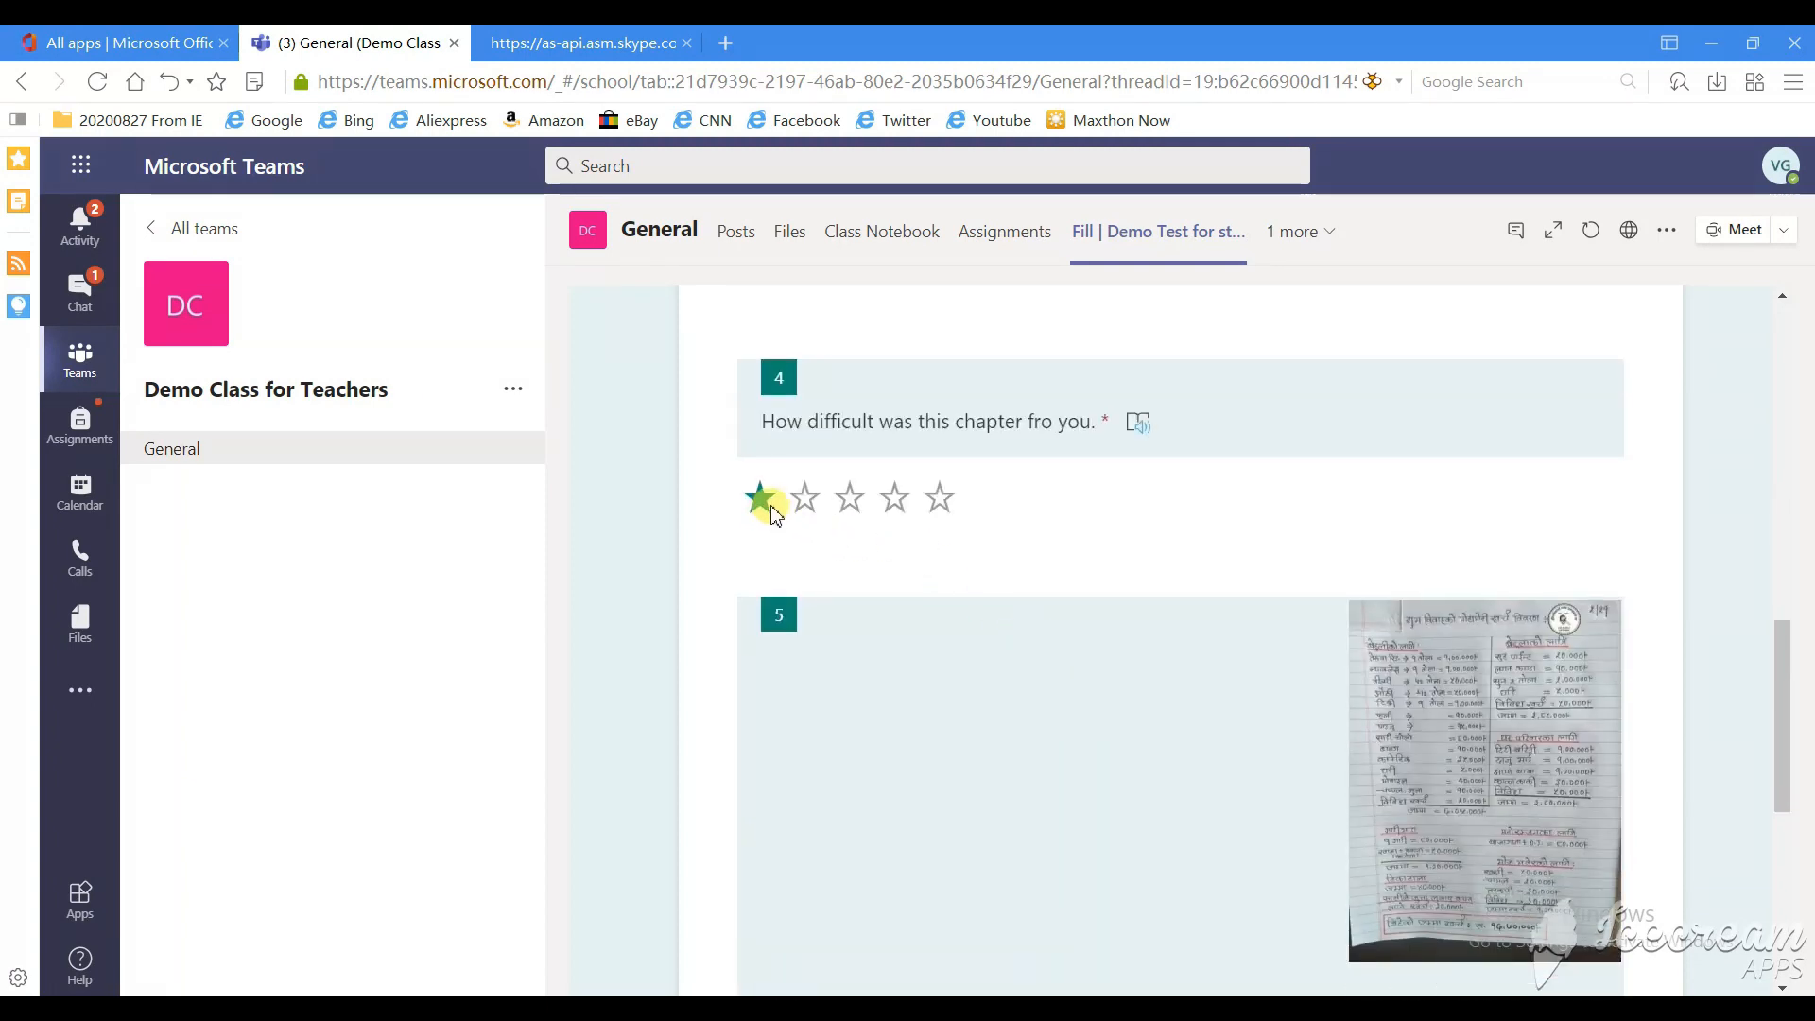
{"action": "left_click", "coordinate": [850, 498]}
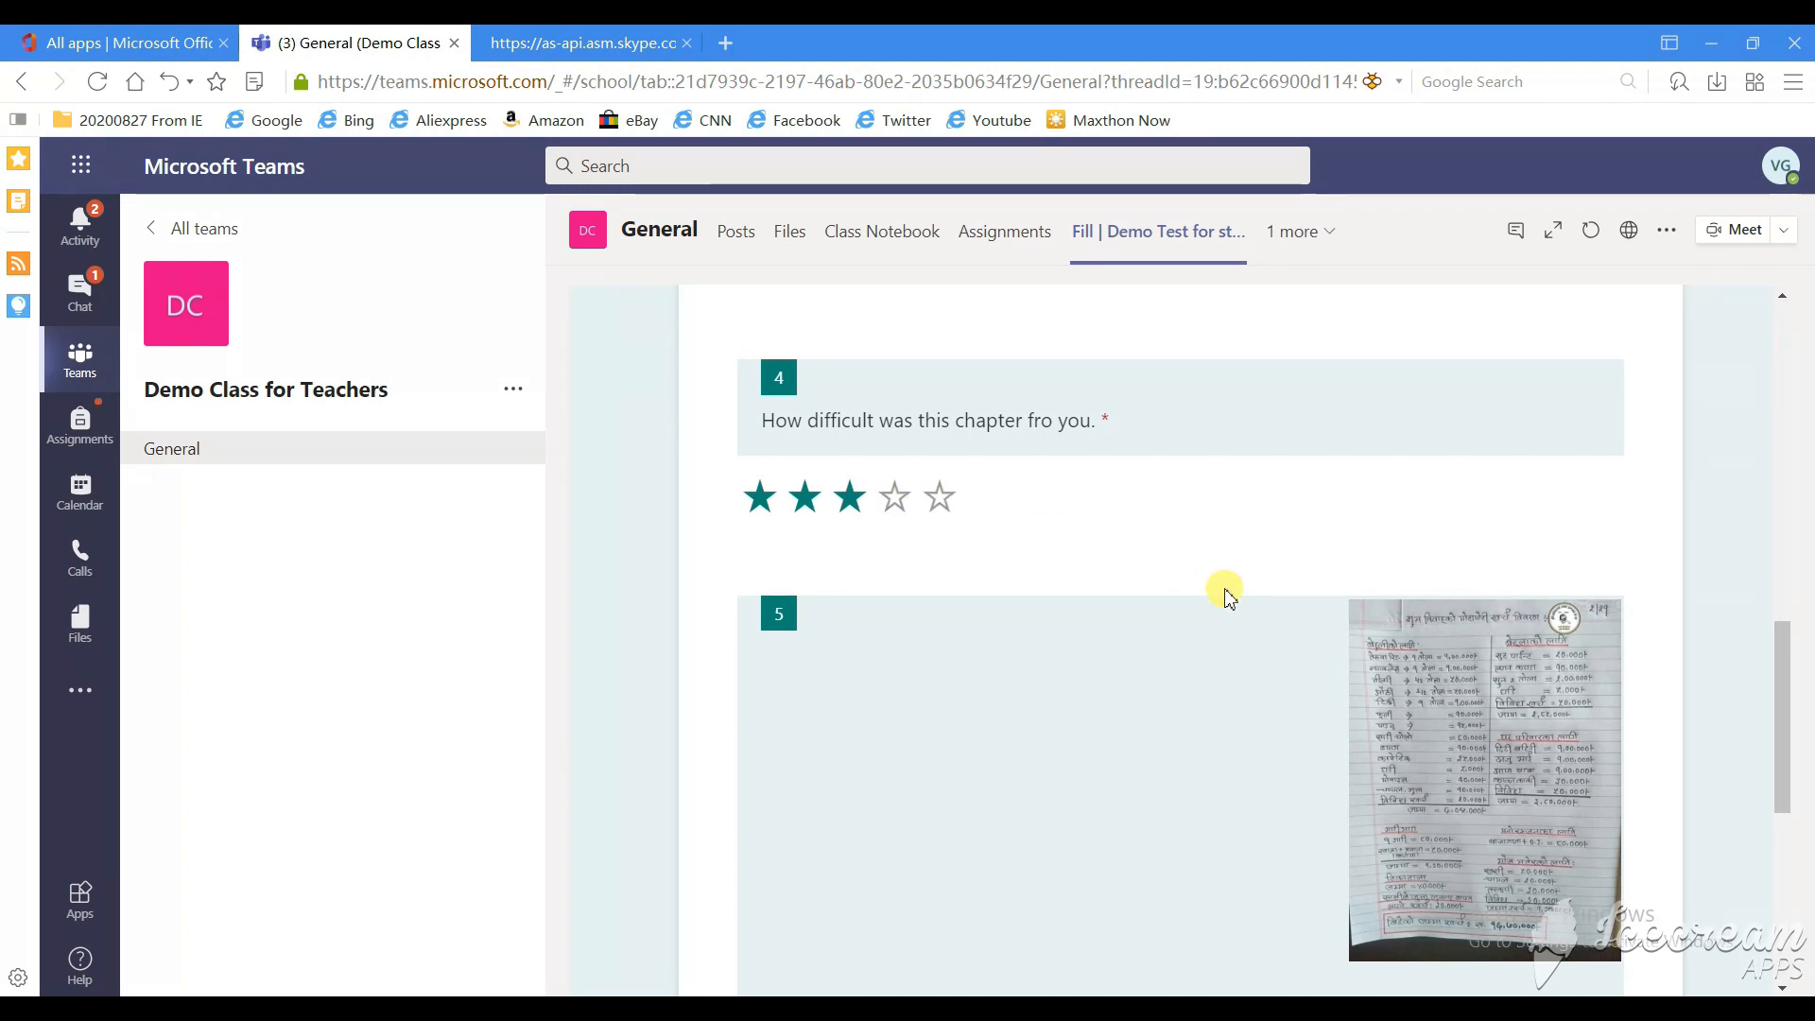
{"action": "scroll", "coordinate": [1061, 486], "scroll_direction": "down", "scroll_amount": 6}
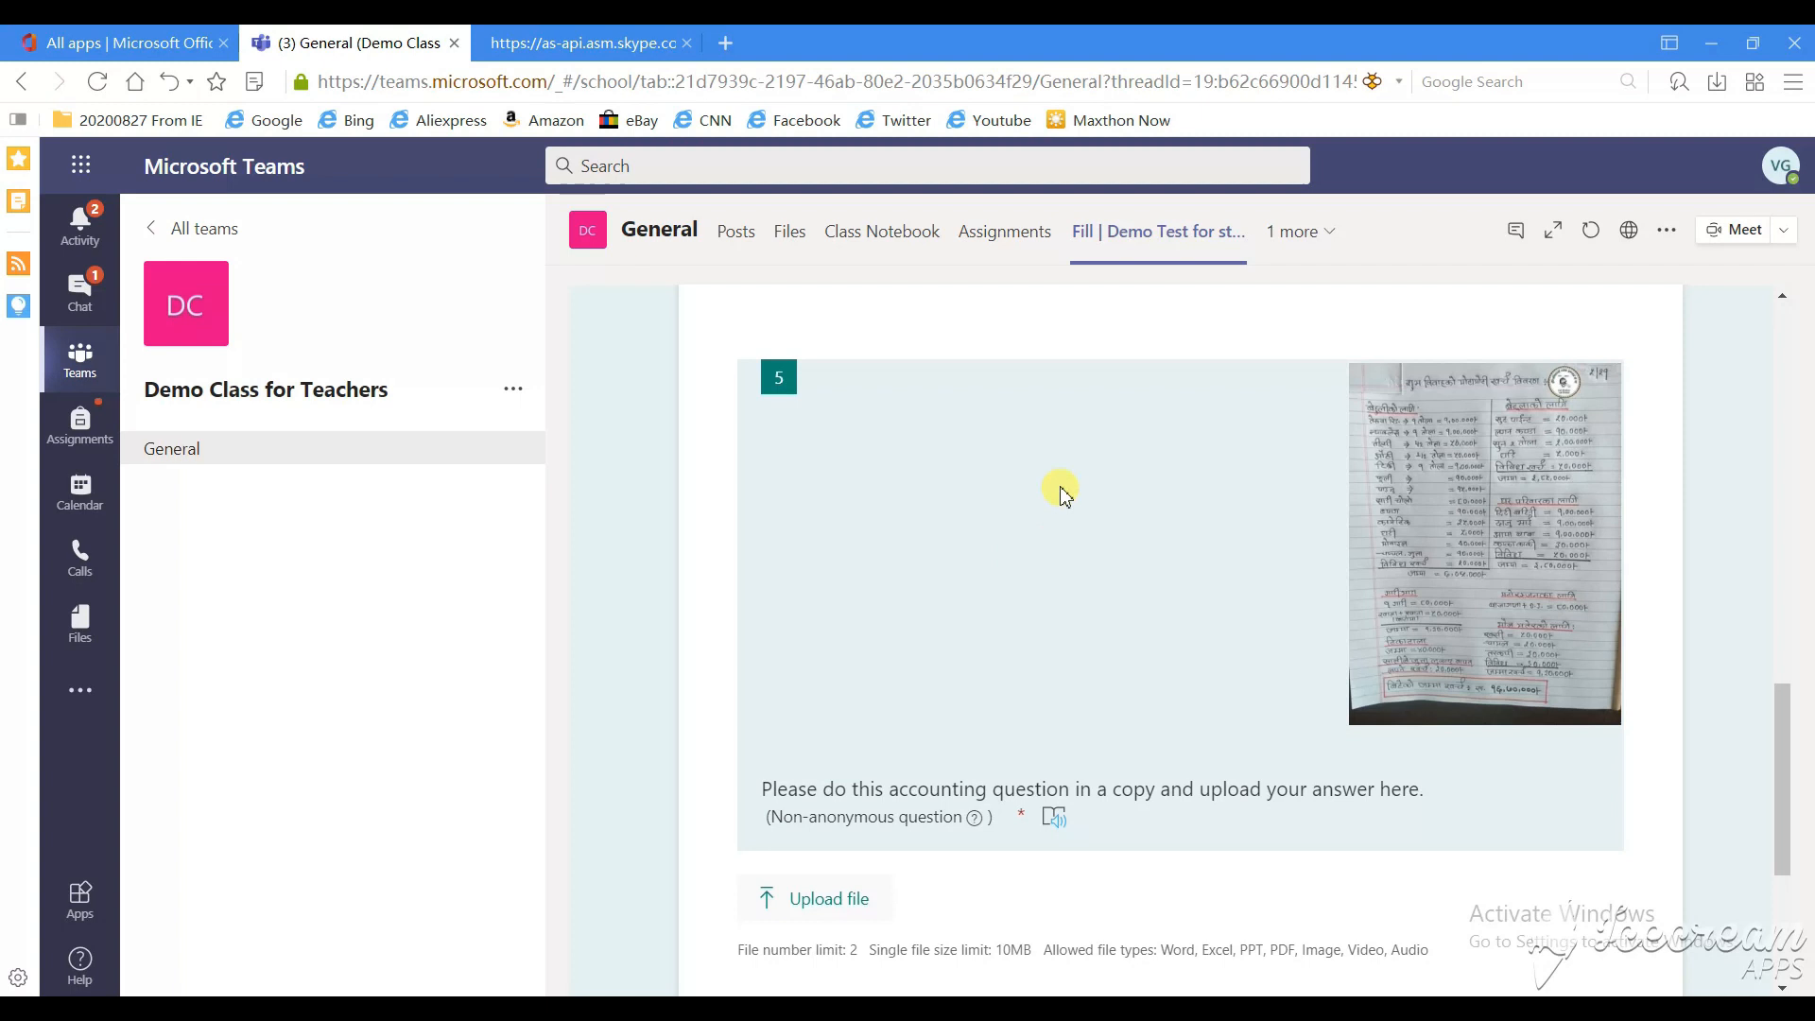
Step: Attach Assignment1 and Assignment1 - Copy to the accounting question and submit the Demo Test for students form
{"action": "left_click", "coordinate": [844, 514]}
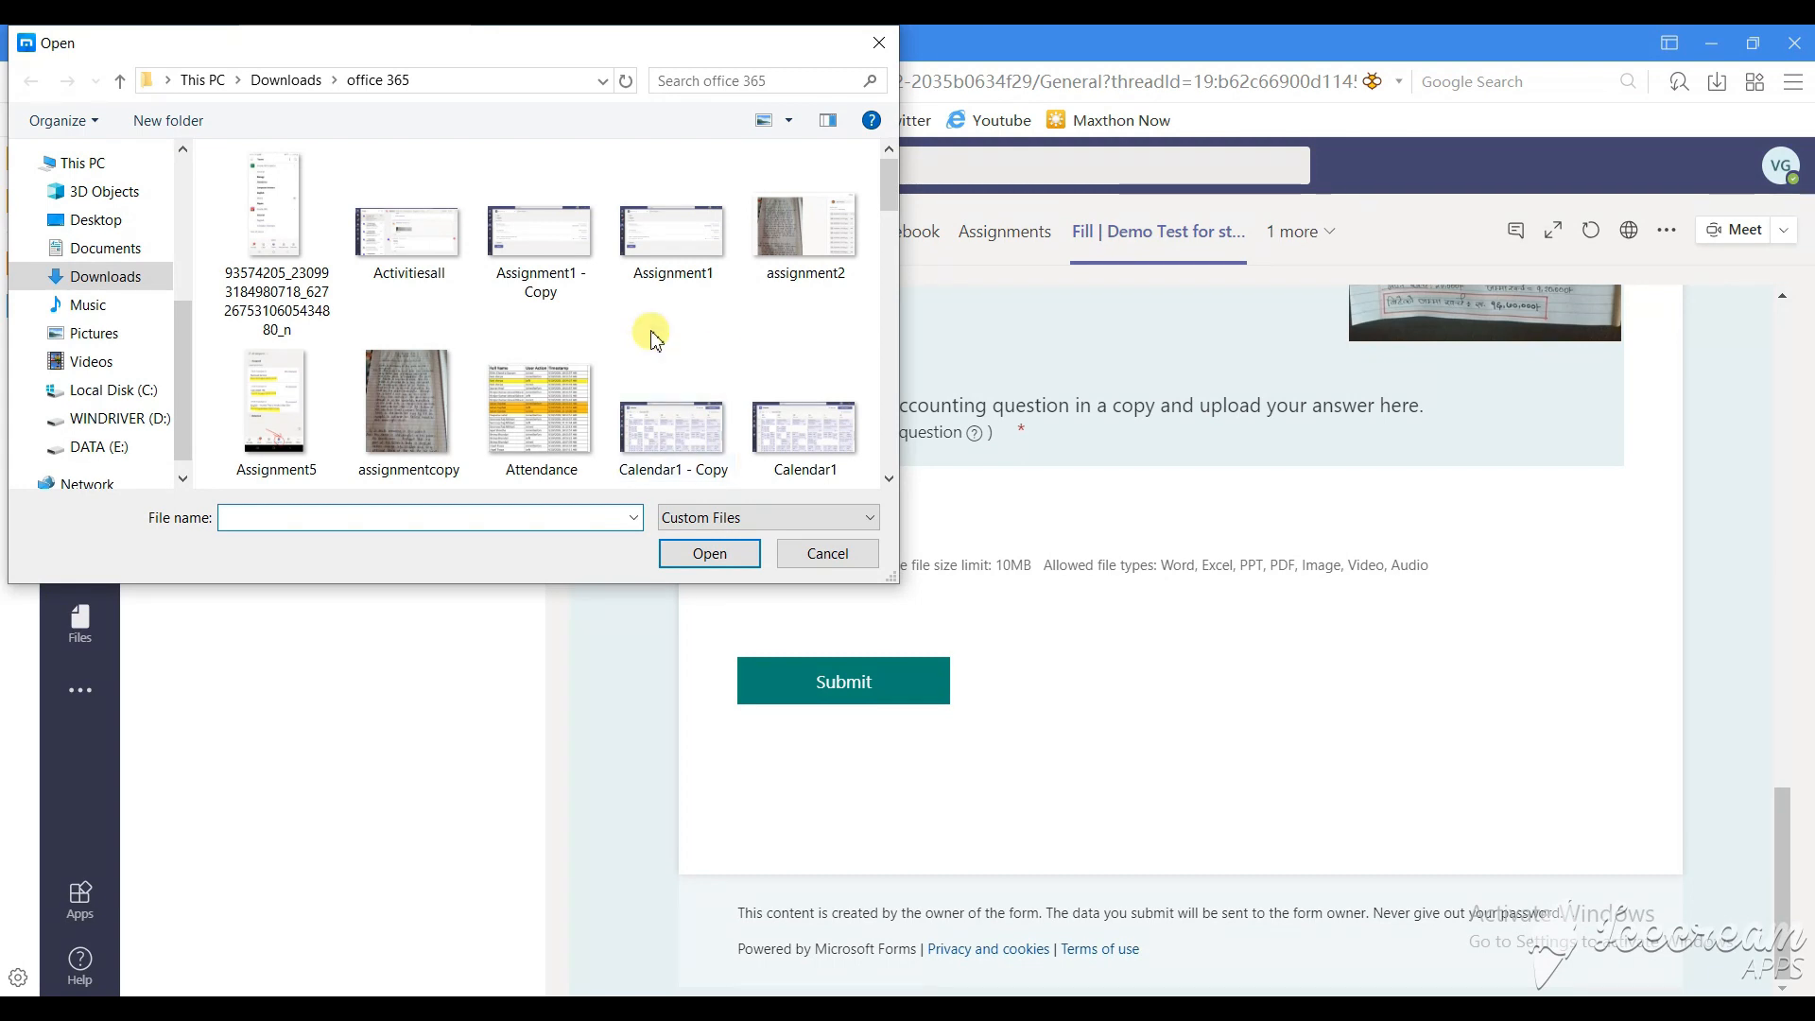
{"action": "left_click", "coordinate": [650, 236]}
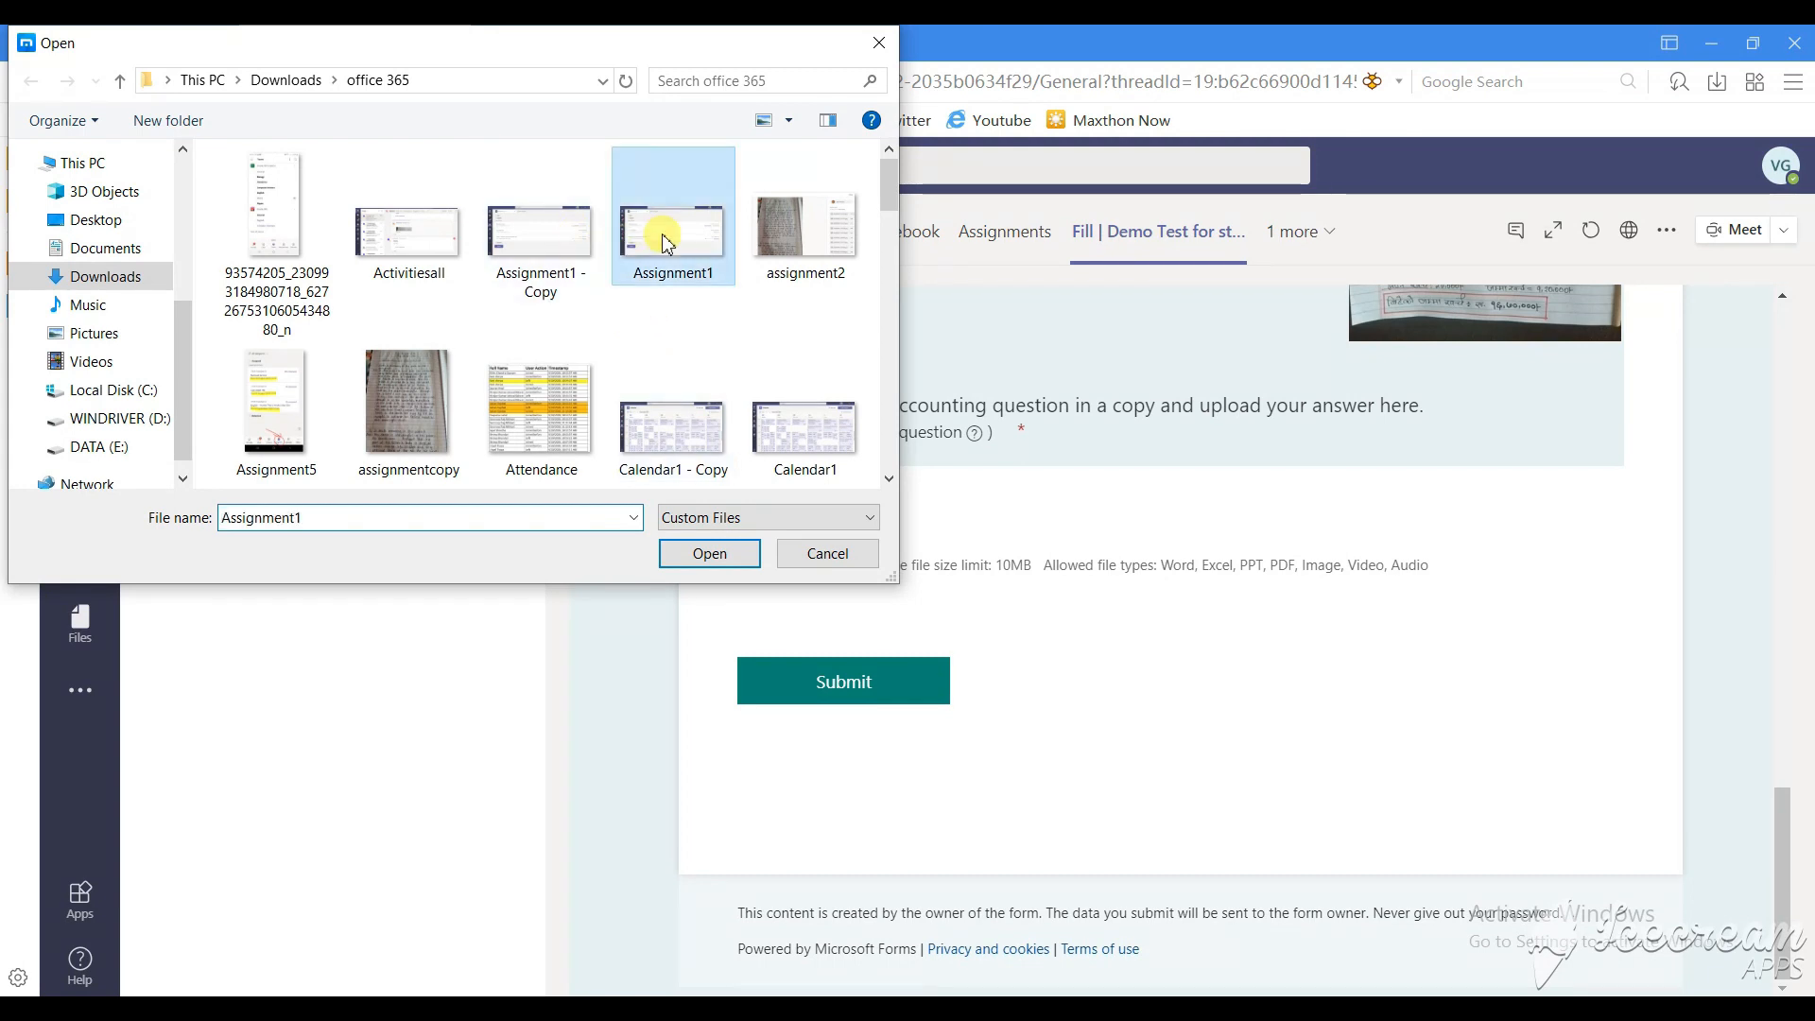
{"action": "left_click", "coordinate": [735, 570]}
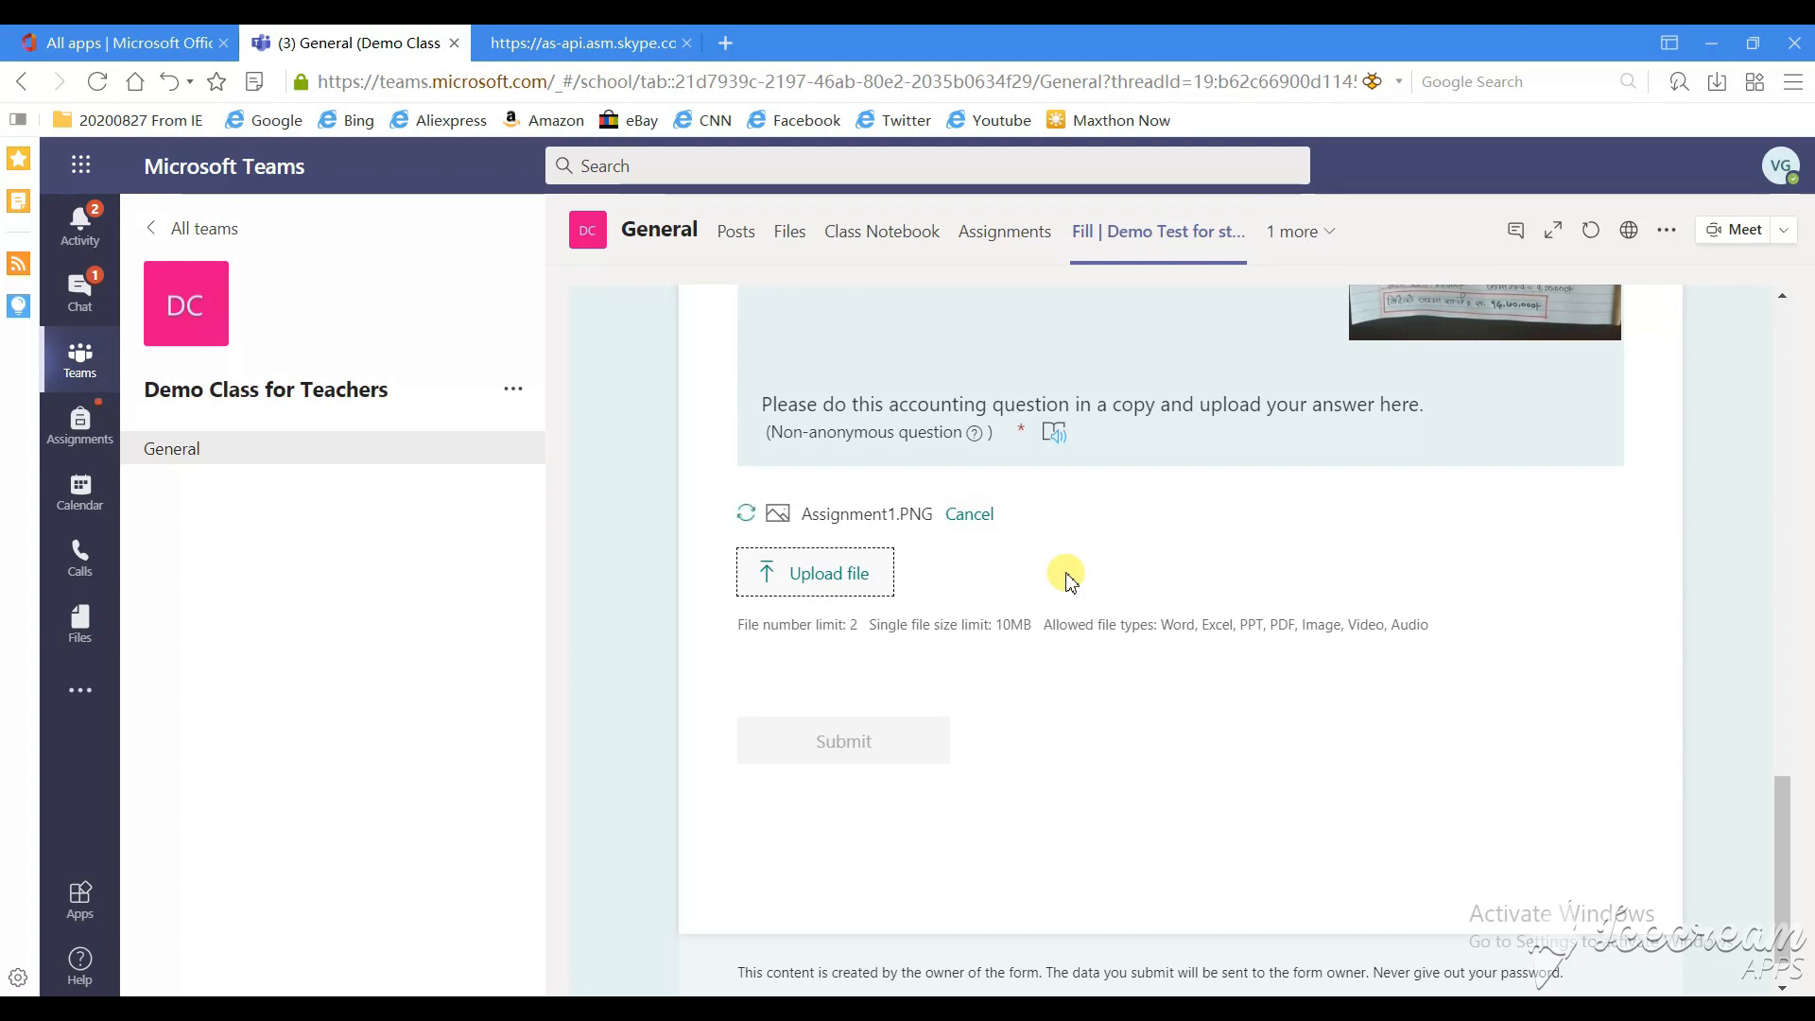
{"action": "left_click", "coordinate": [837, 573]}
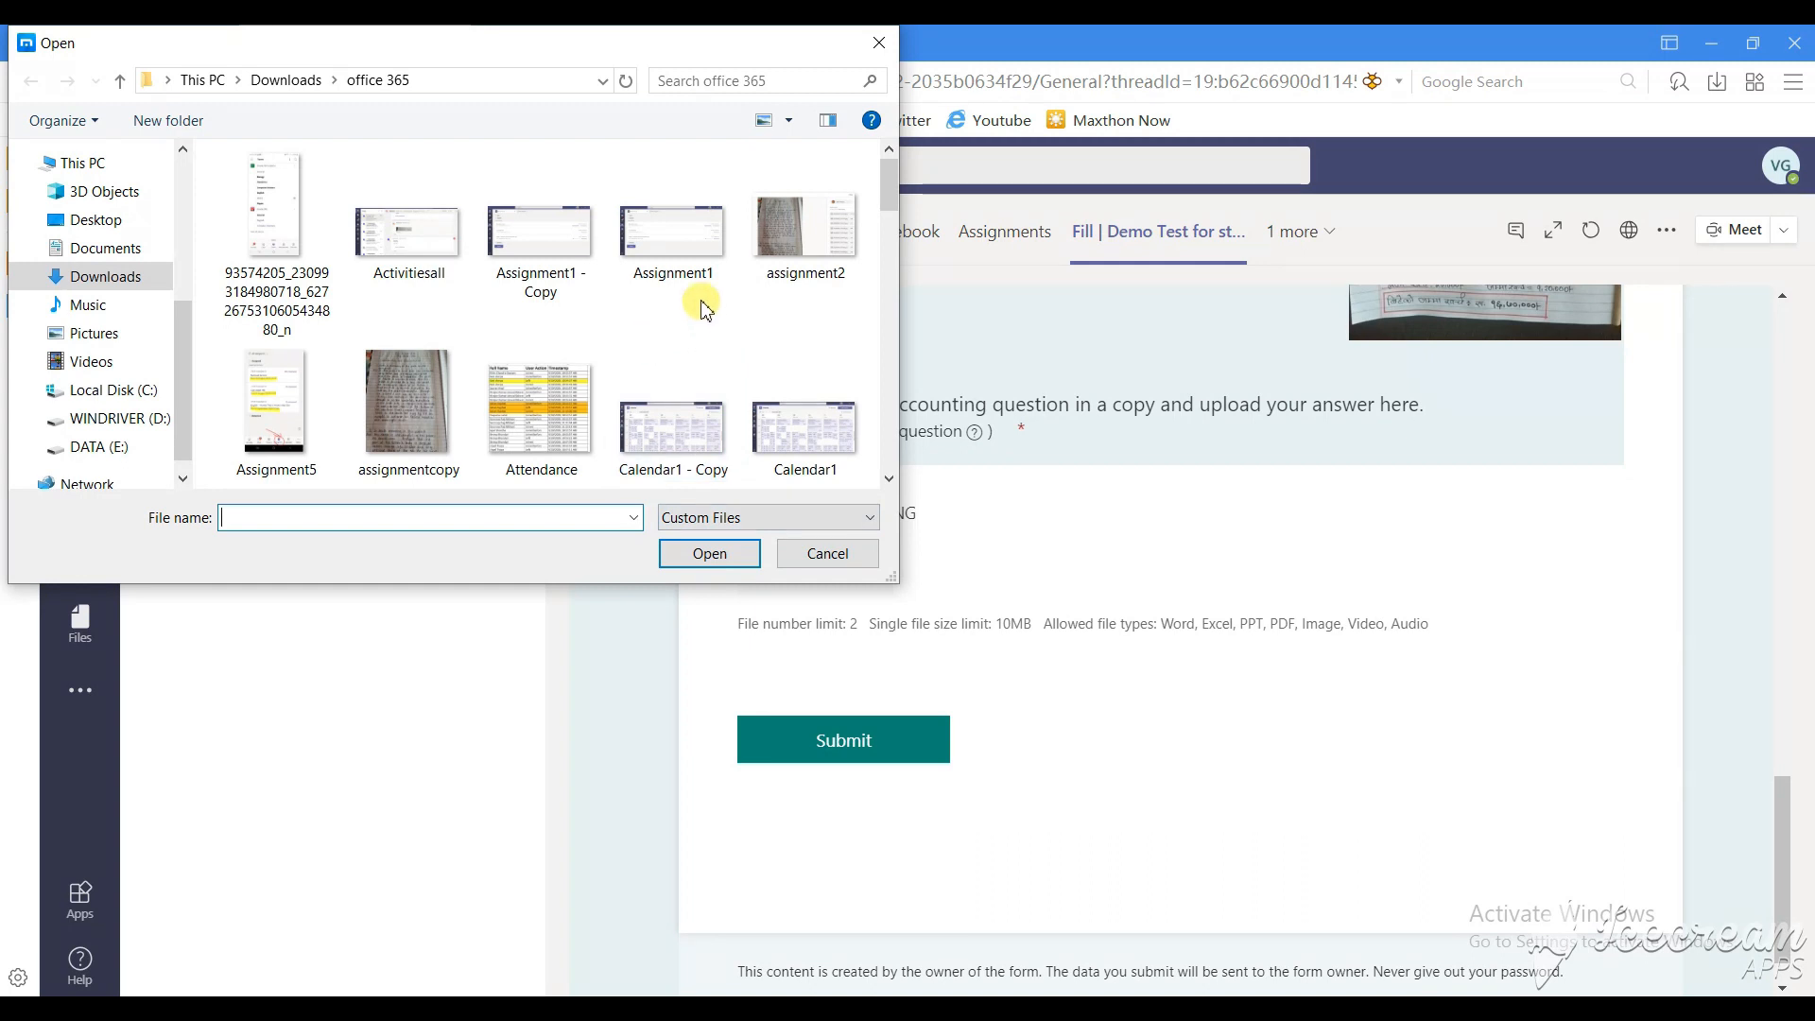
{"action": "left_click", "coordinate": [673, 236]}
{"action": "left_click", "coordinate": [545, 231]}
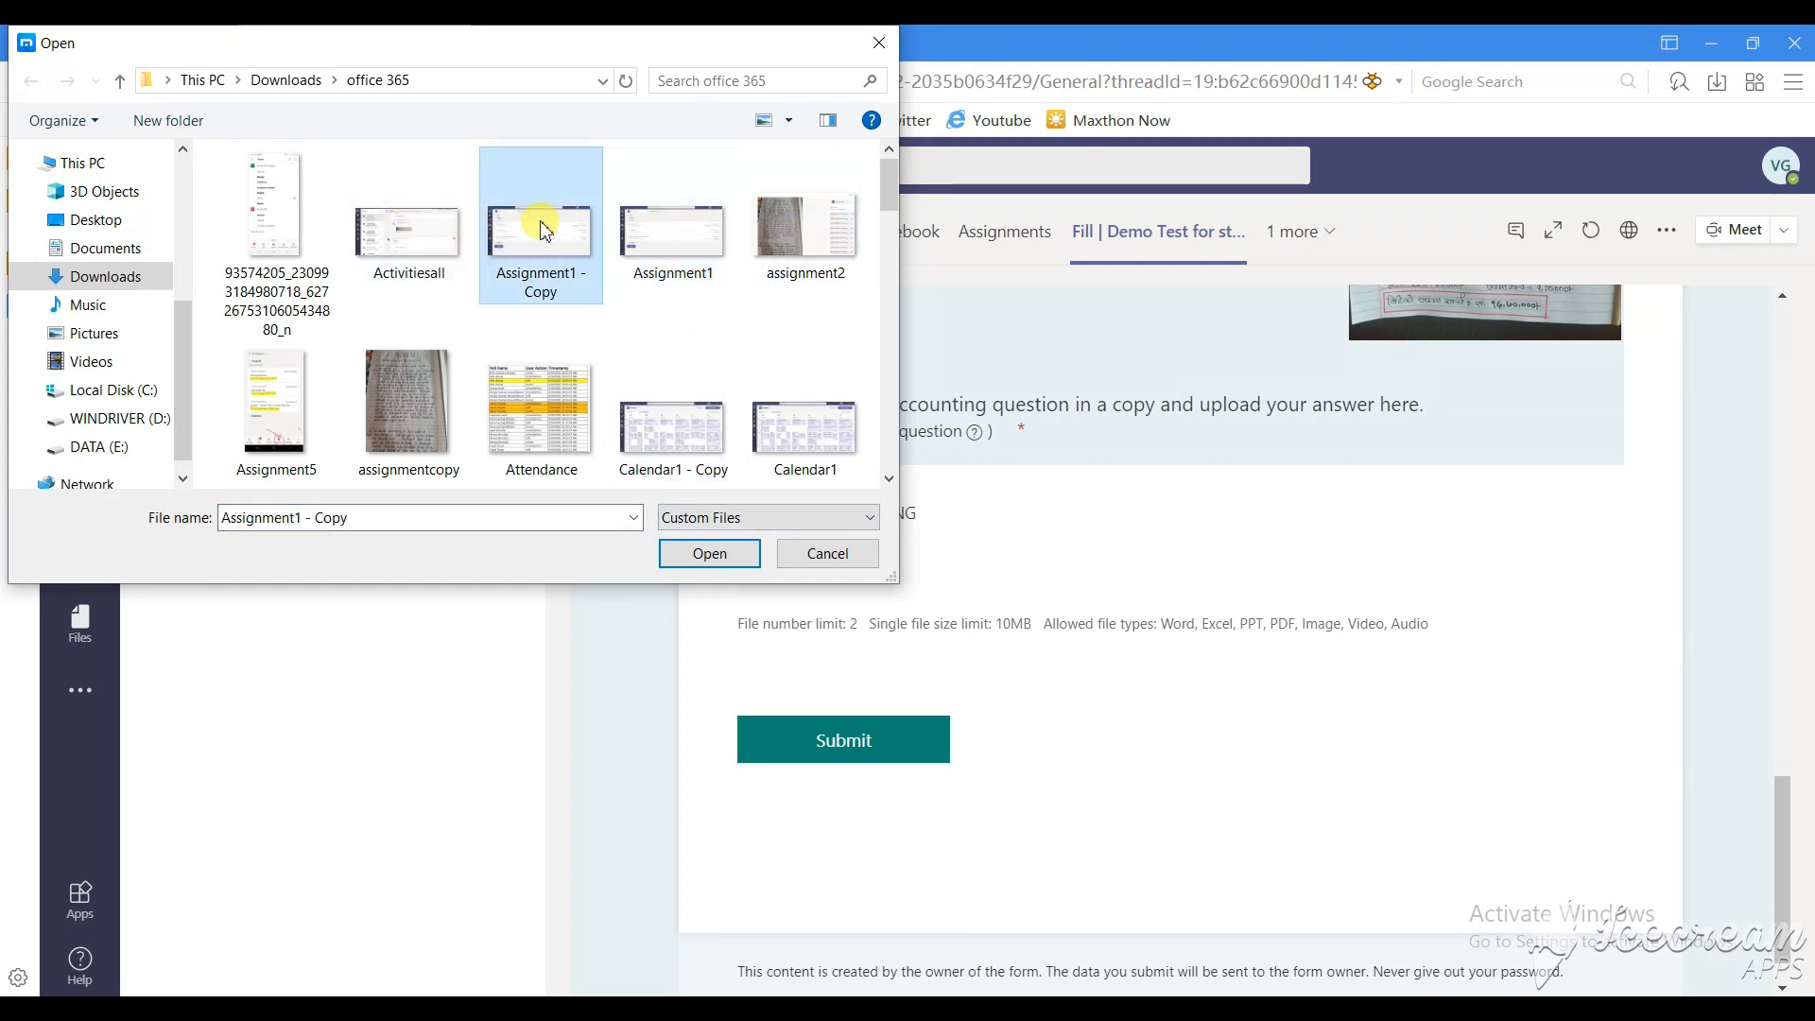
{"action": "left_click", "coordinate": [723, 554]}
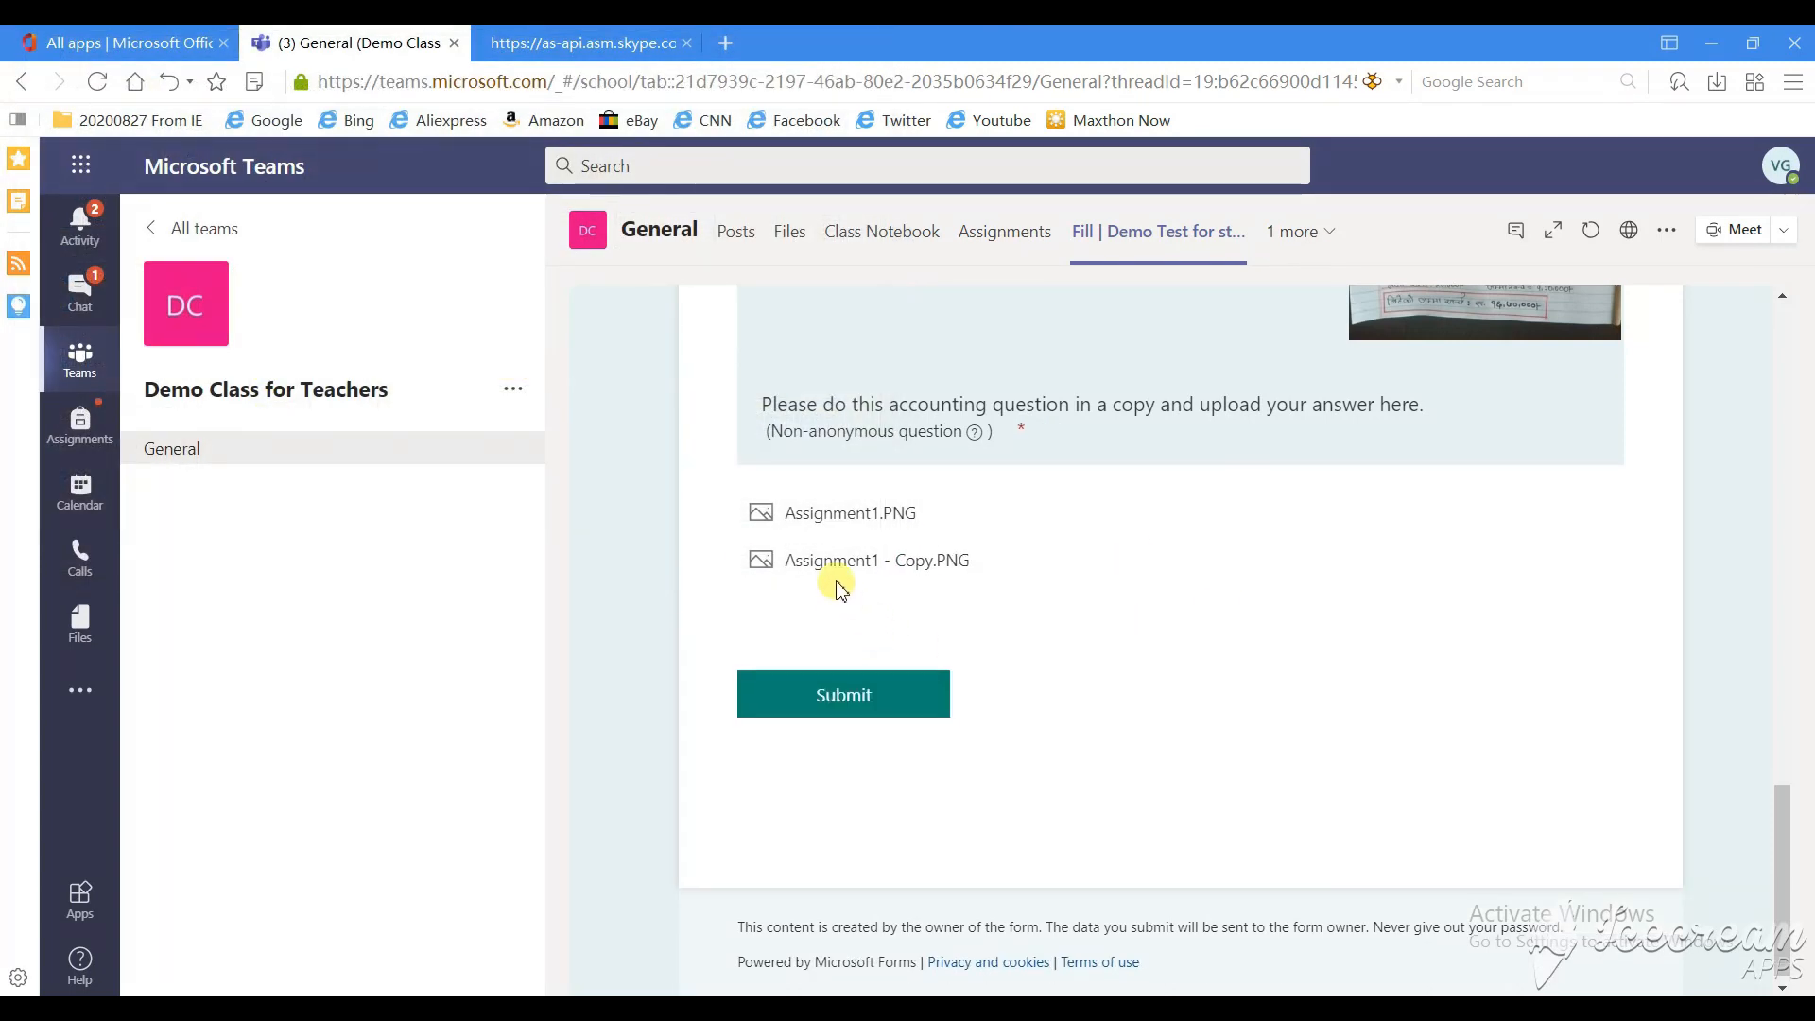
{"action": "left_click", "coordinate": [904, 695]}
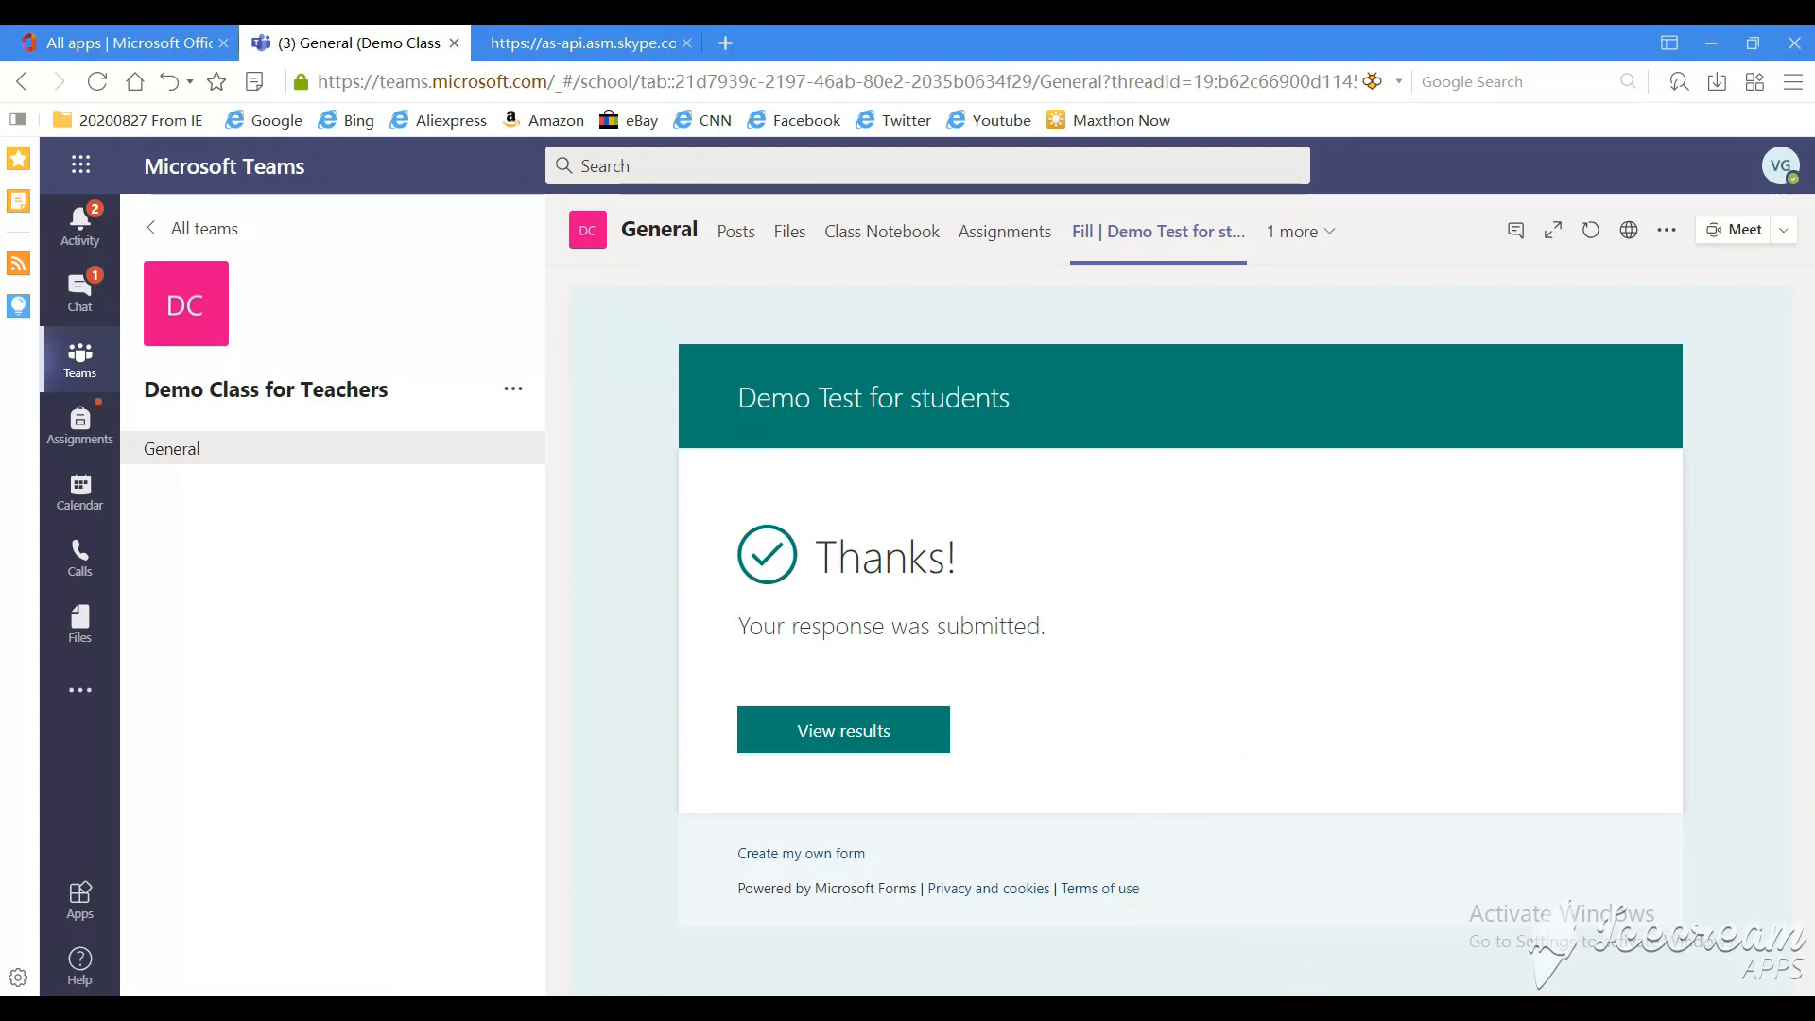
Step: Switch to the teacher's Microsoft Forms window in Opera and look through the response summary for all five questions
{"action": "mouse_move", "coordinate": [1312, 1008]}
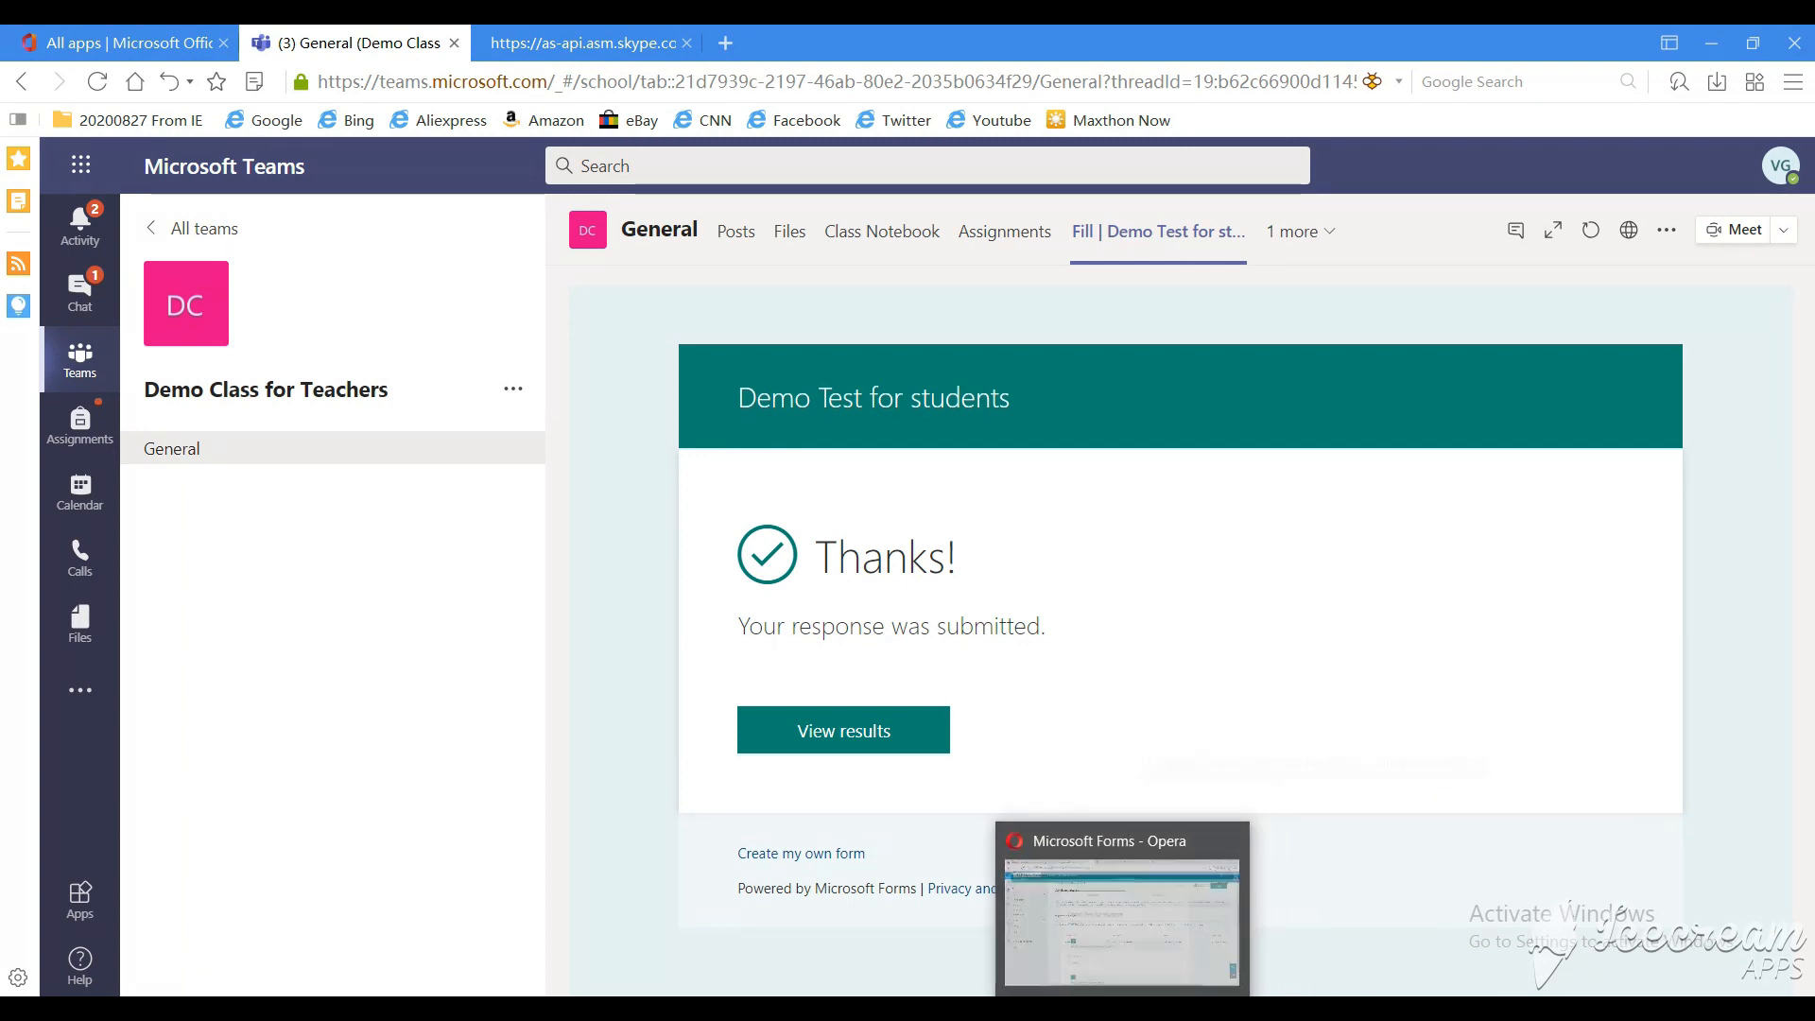
{"action": "left_click", "coordinate": [1028, 988]}
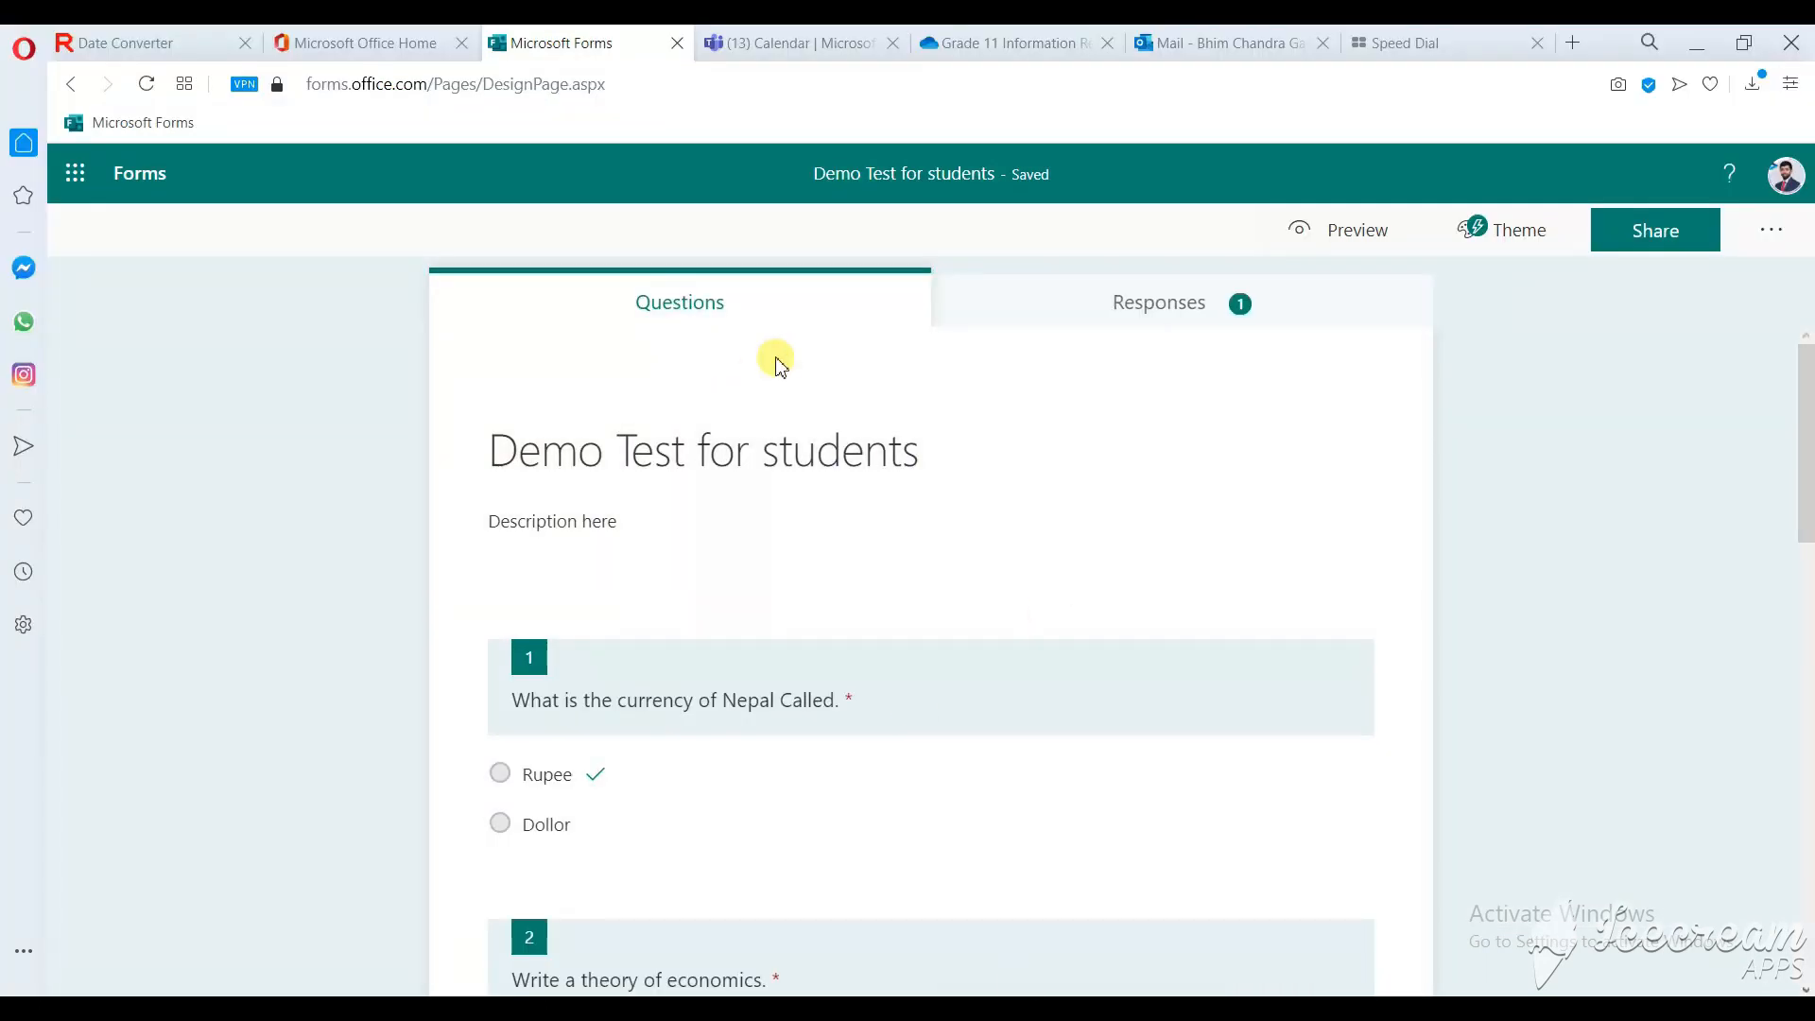
{"action": "left_click", "coordinate": [1044, 327]}
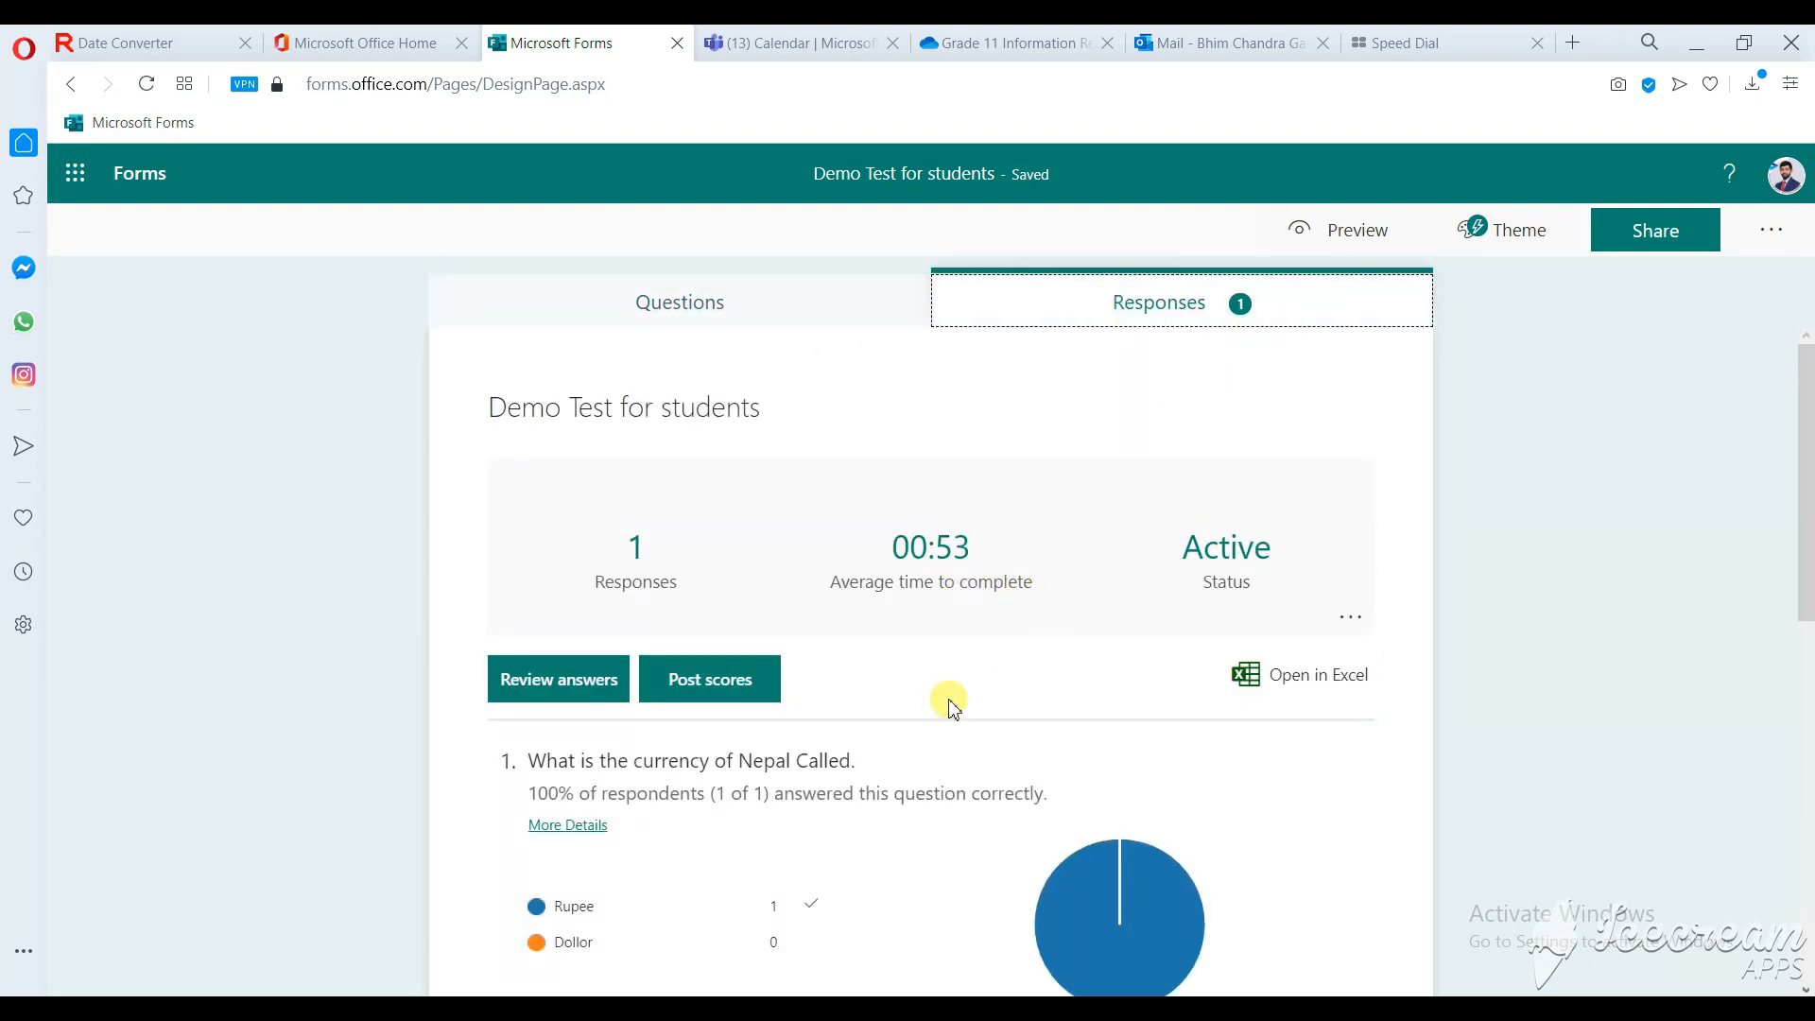
{"action": "scroll", "coordinate": [965, 600], "scroll_direction": "down", "scroll_amount": 9}
{"action": "scroll", "coordinate": [965, 600], "scroll_direction": "up", "scroll_amount": 5}
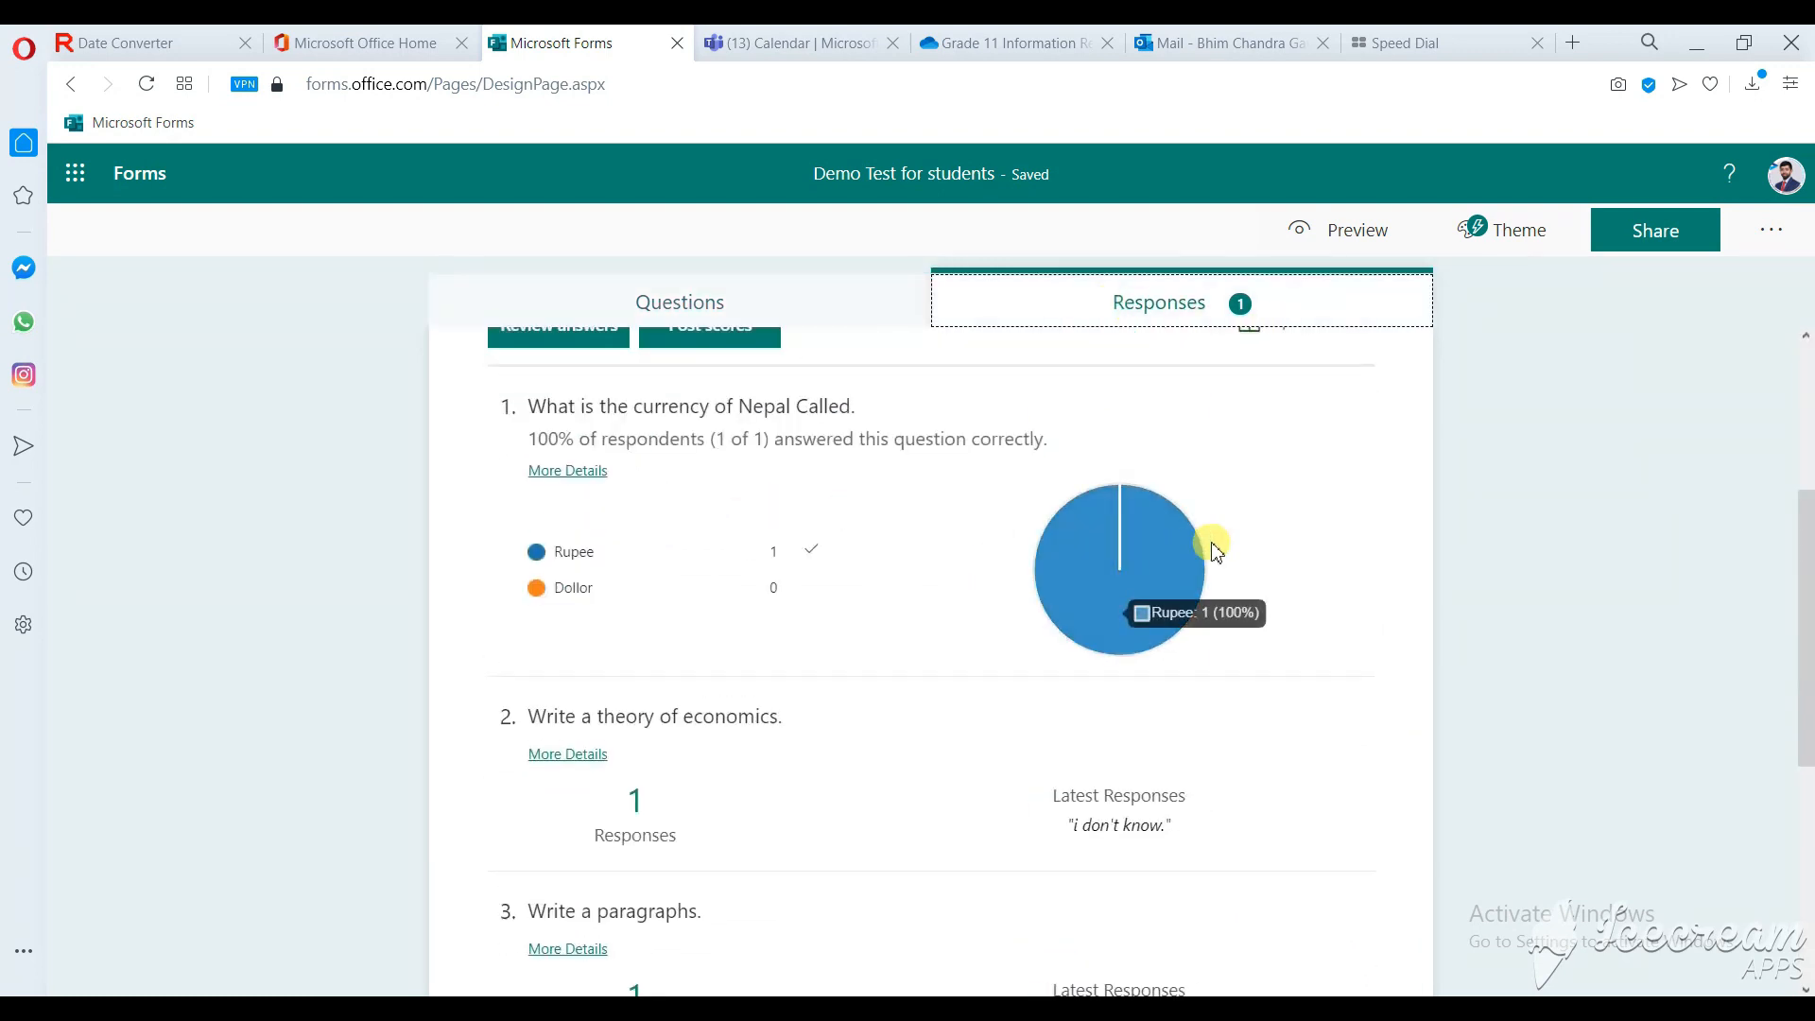
{"action": "scroll", "coordinate": [850, 752], "scroll_direction": "down", "scroll_amount": 5}
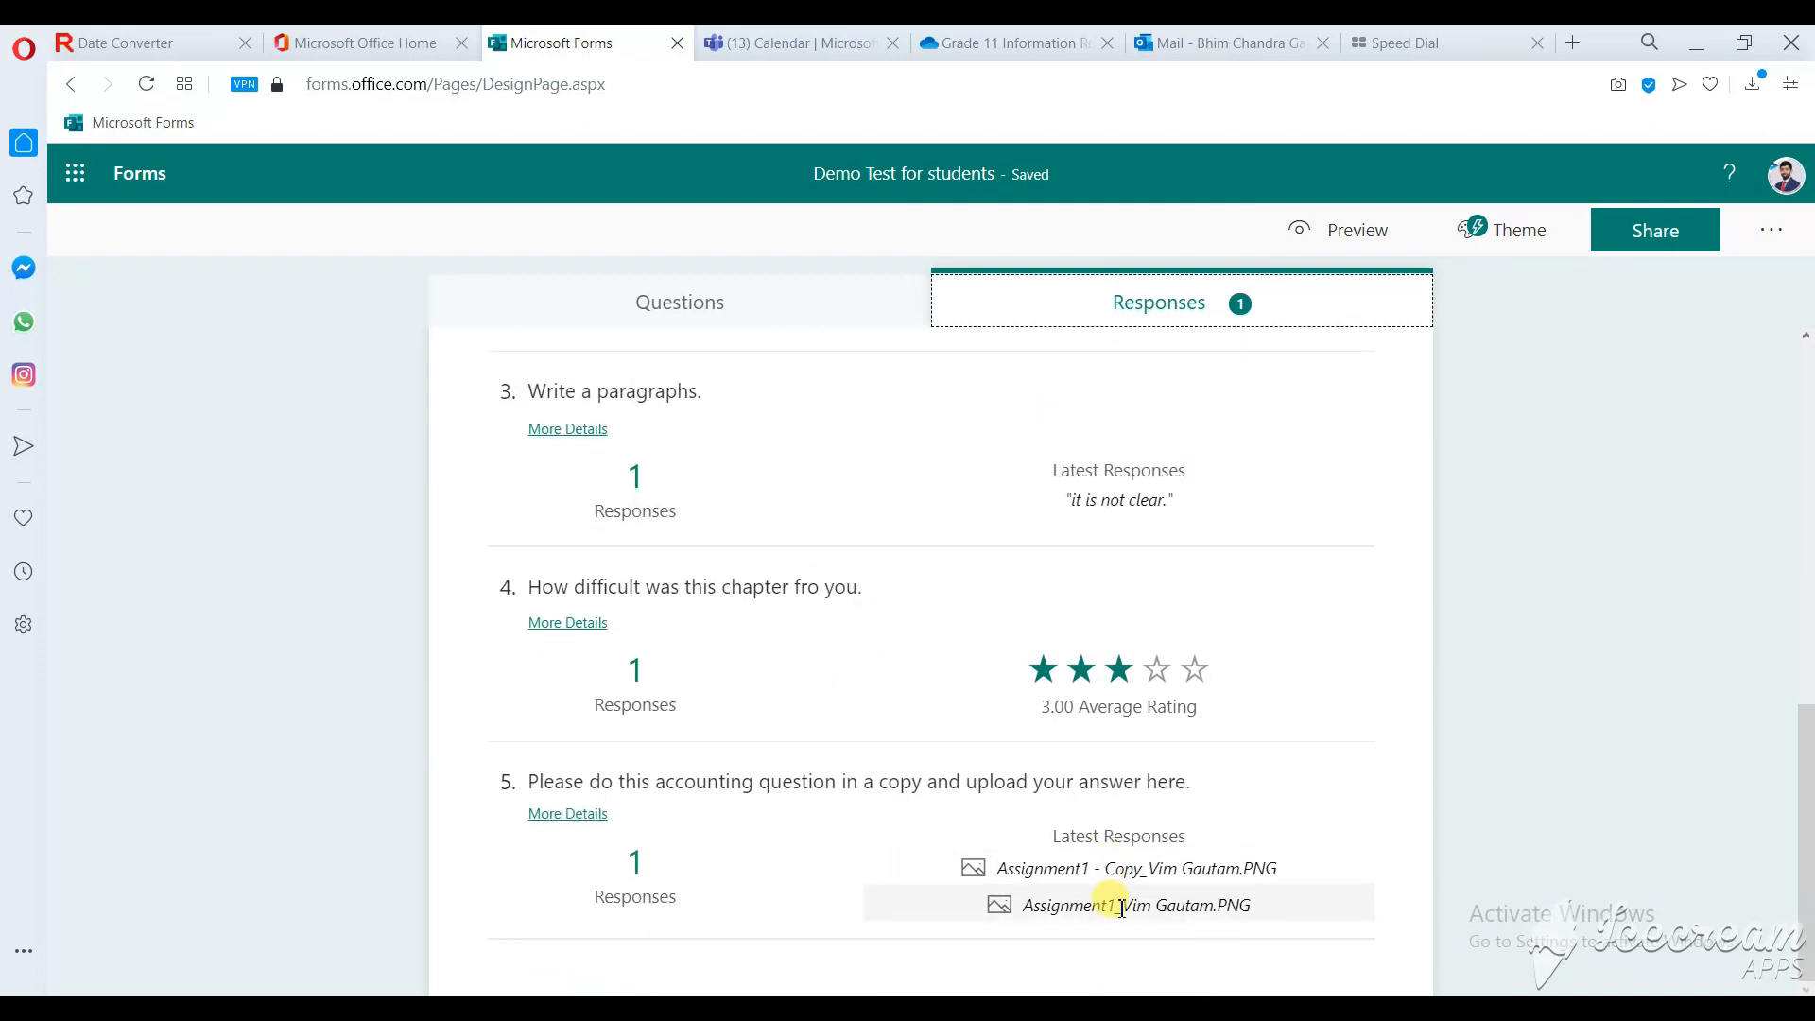
{"action": "scroll", "coordinate": [889, 735], "scroll_direction": "up", "scroll_amount": 3}
{"action": "scroll", "coordinate": [888, 735], "scroll_direction": "up", "scroll_amount": 5}
Step: Review the student's individual answers and view both files uploaded for the accounting question
{"action": "left_click", "coordinate": [576, 661]}
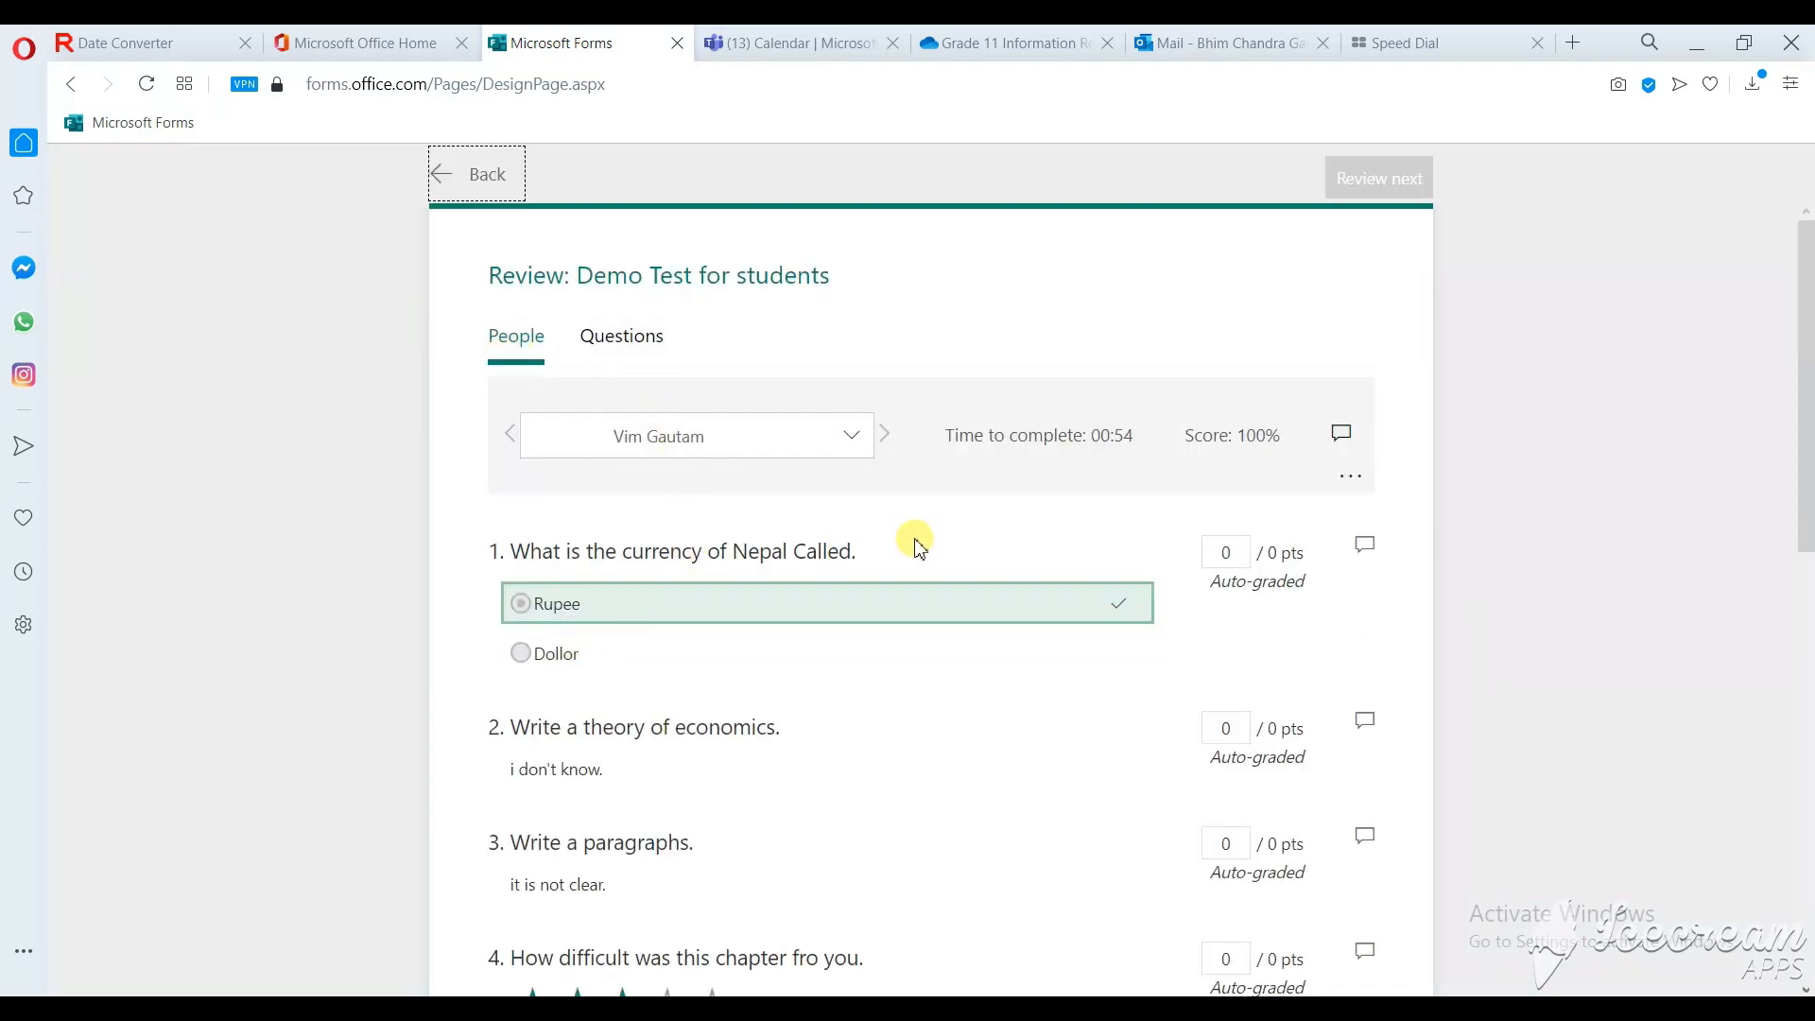
{"action": "scroll", "coordinate": [690, 662], "scroll_direction": "down", "scroll_amount": 4}
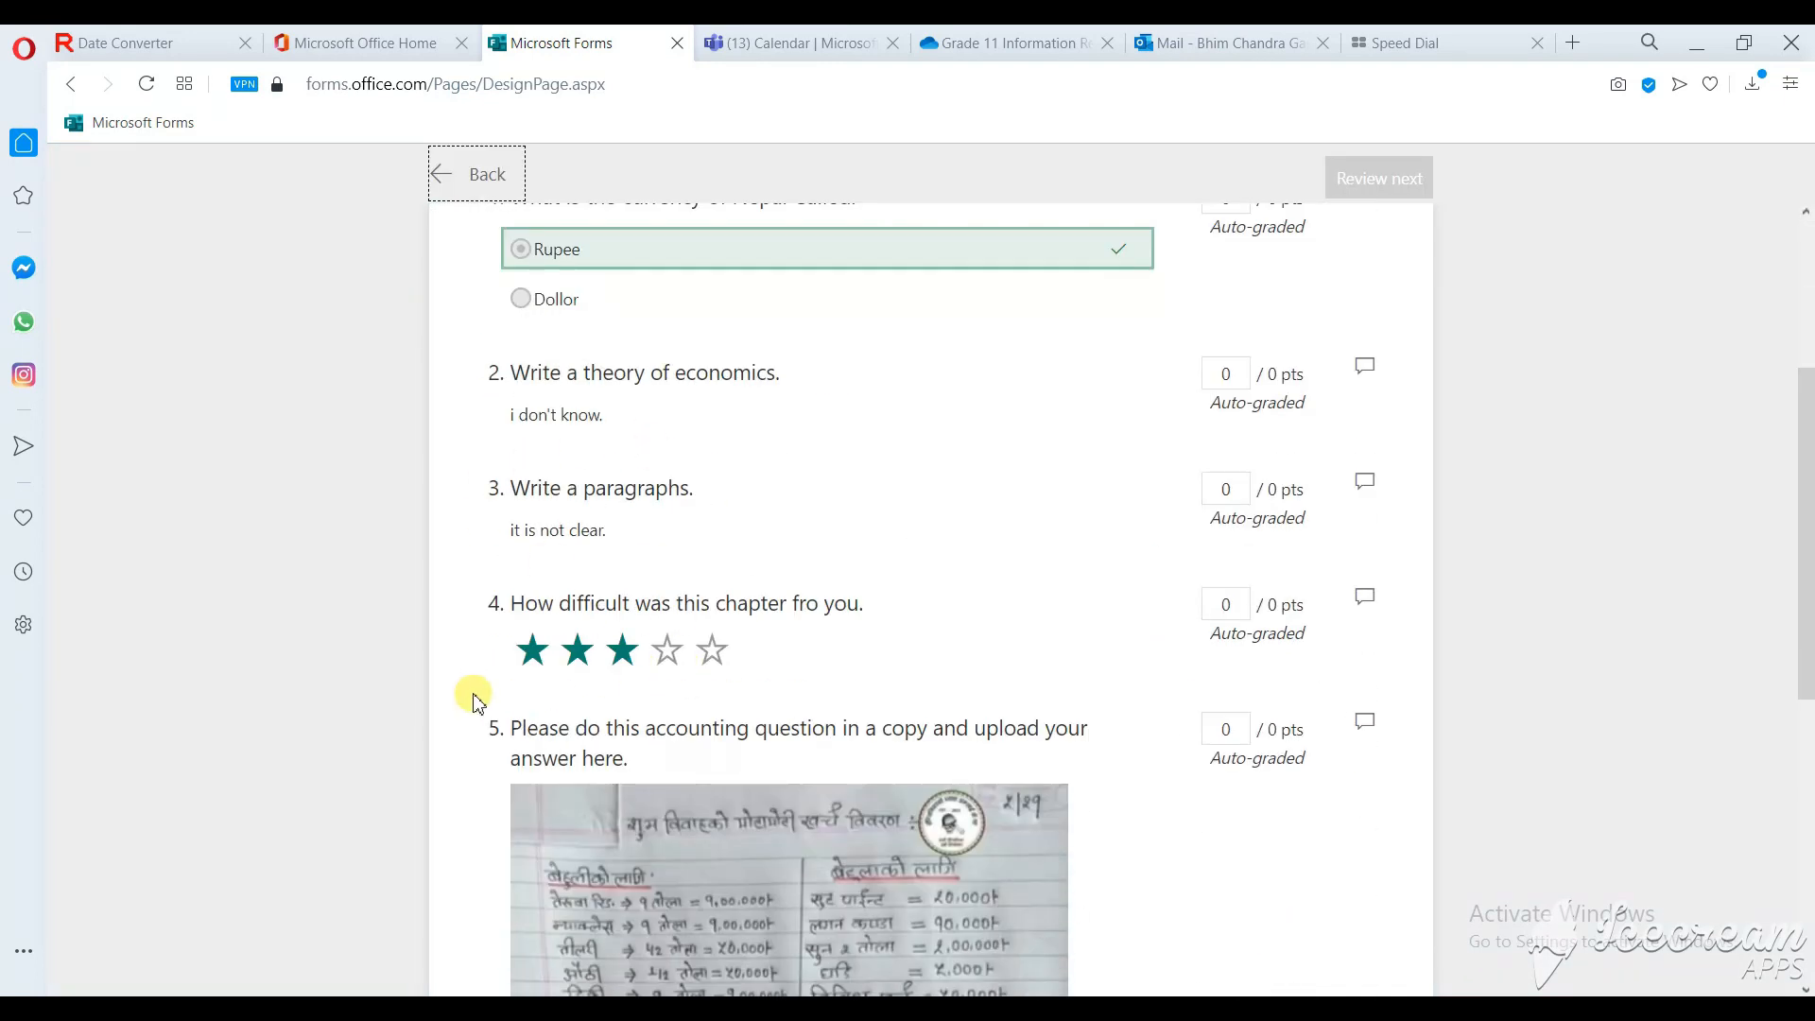
{"action": "scroll", "coordinate": [894, 615], "scroll_direction": "down", "scroll_amount": 4}
{"action": "scroll", "coordinate": [894, 614], "scroll_direction": "down", "scroll_amount": 3}
{"action": "scroll", "coordinate": [745, 690], "scroll_direction": "down", "scroll_amount": 1}
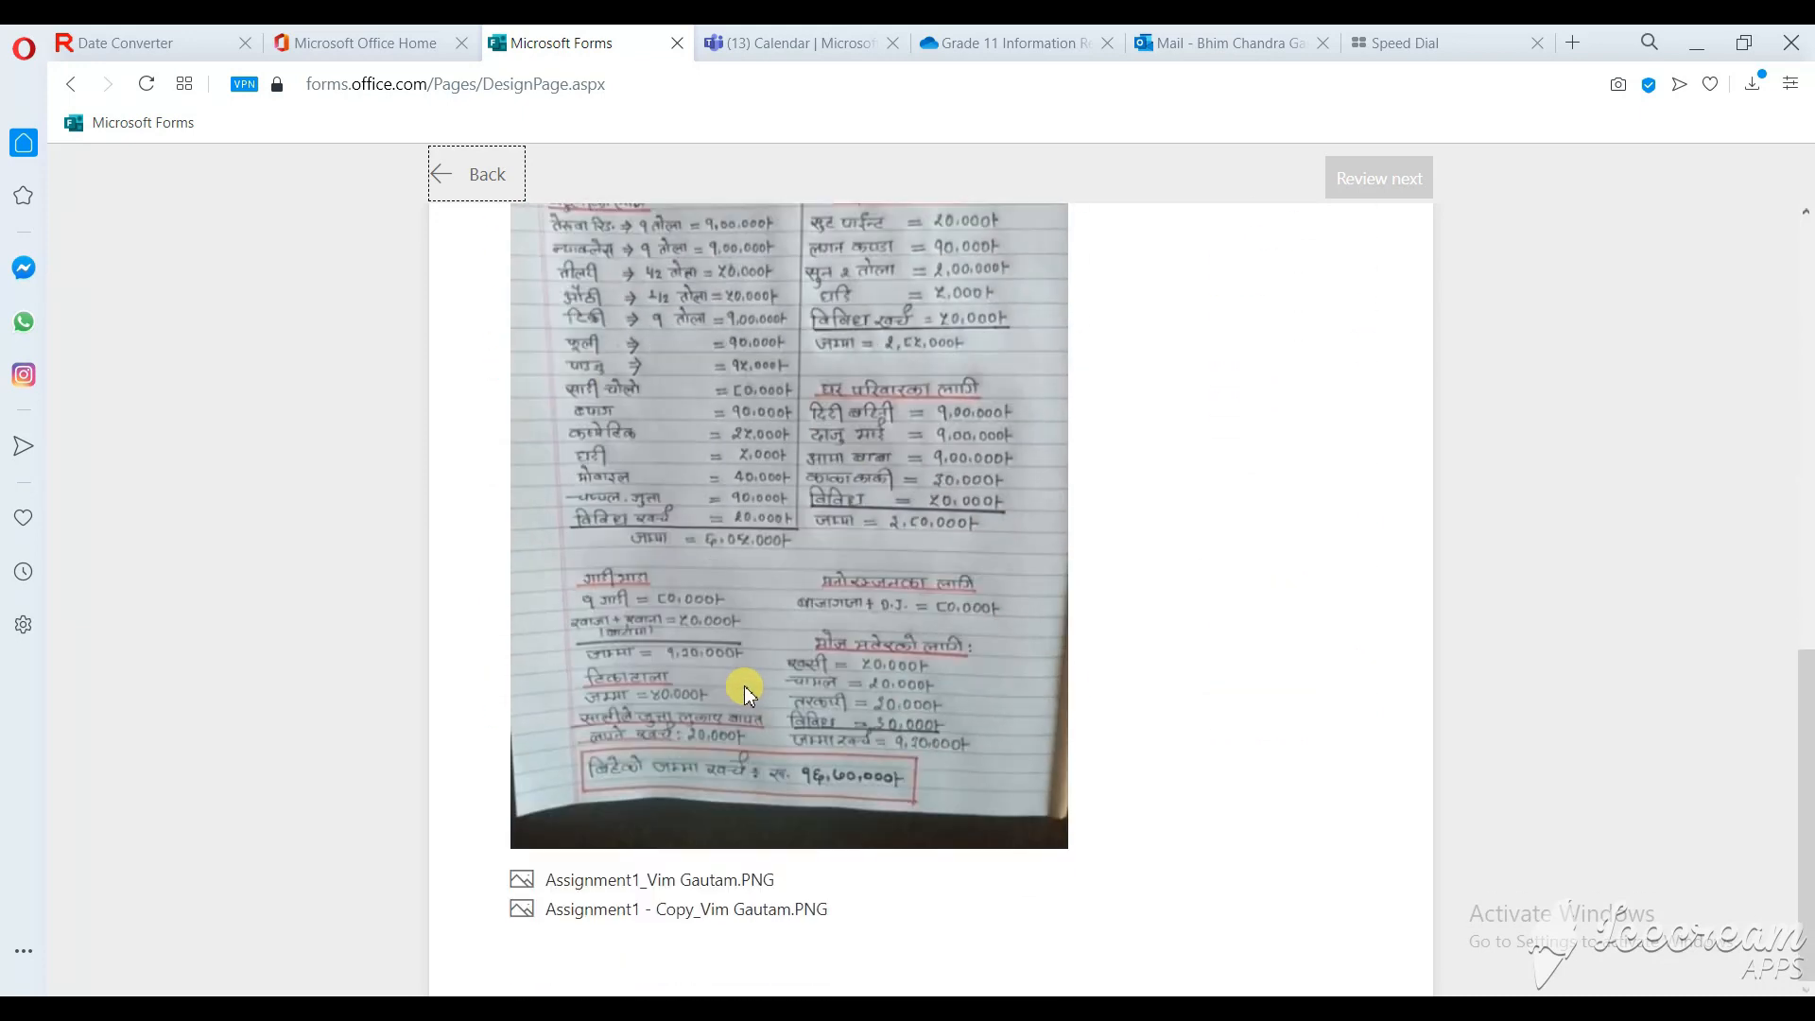
{"action": "left_click", "coordinate": [697, 881]}
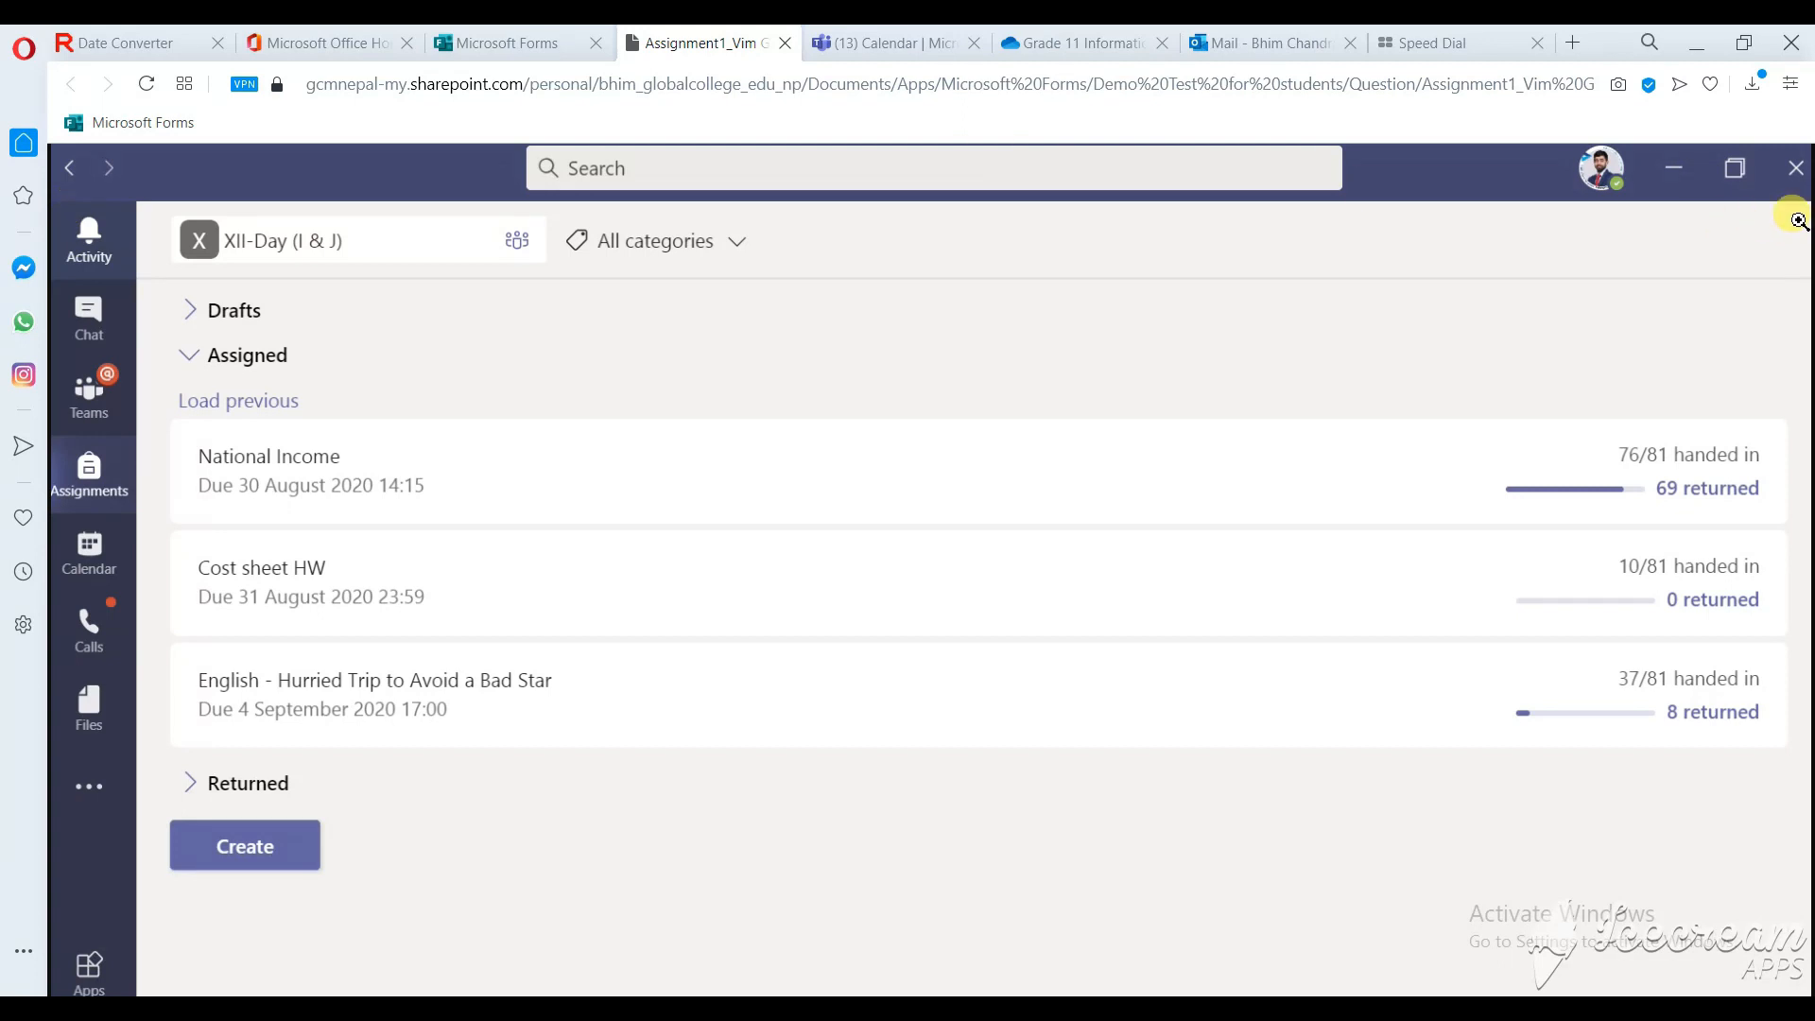
{"action": "left_click", "coordinate": [510, 47]}
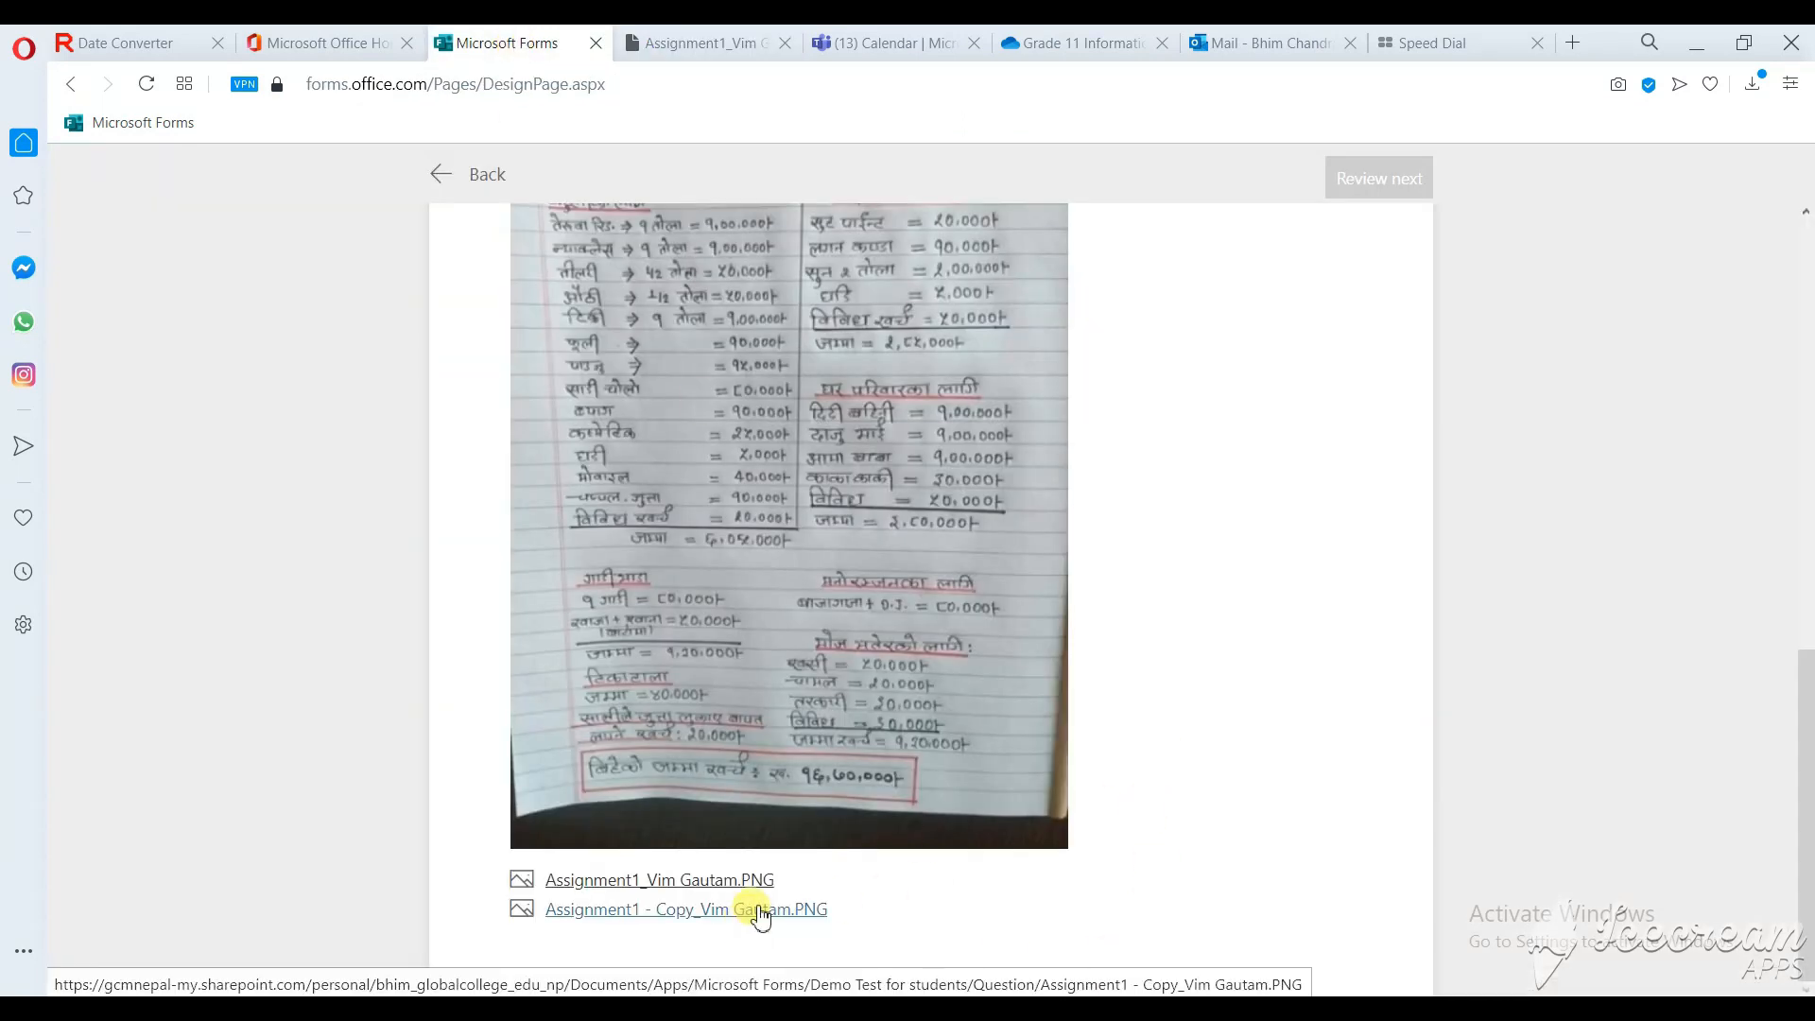
{"action": "left_click", "coordinate": [841, 908]}
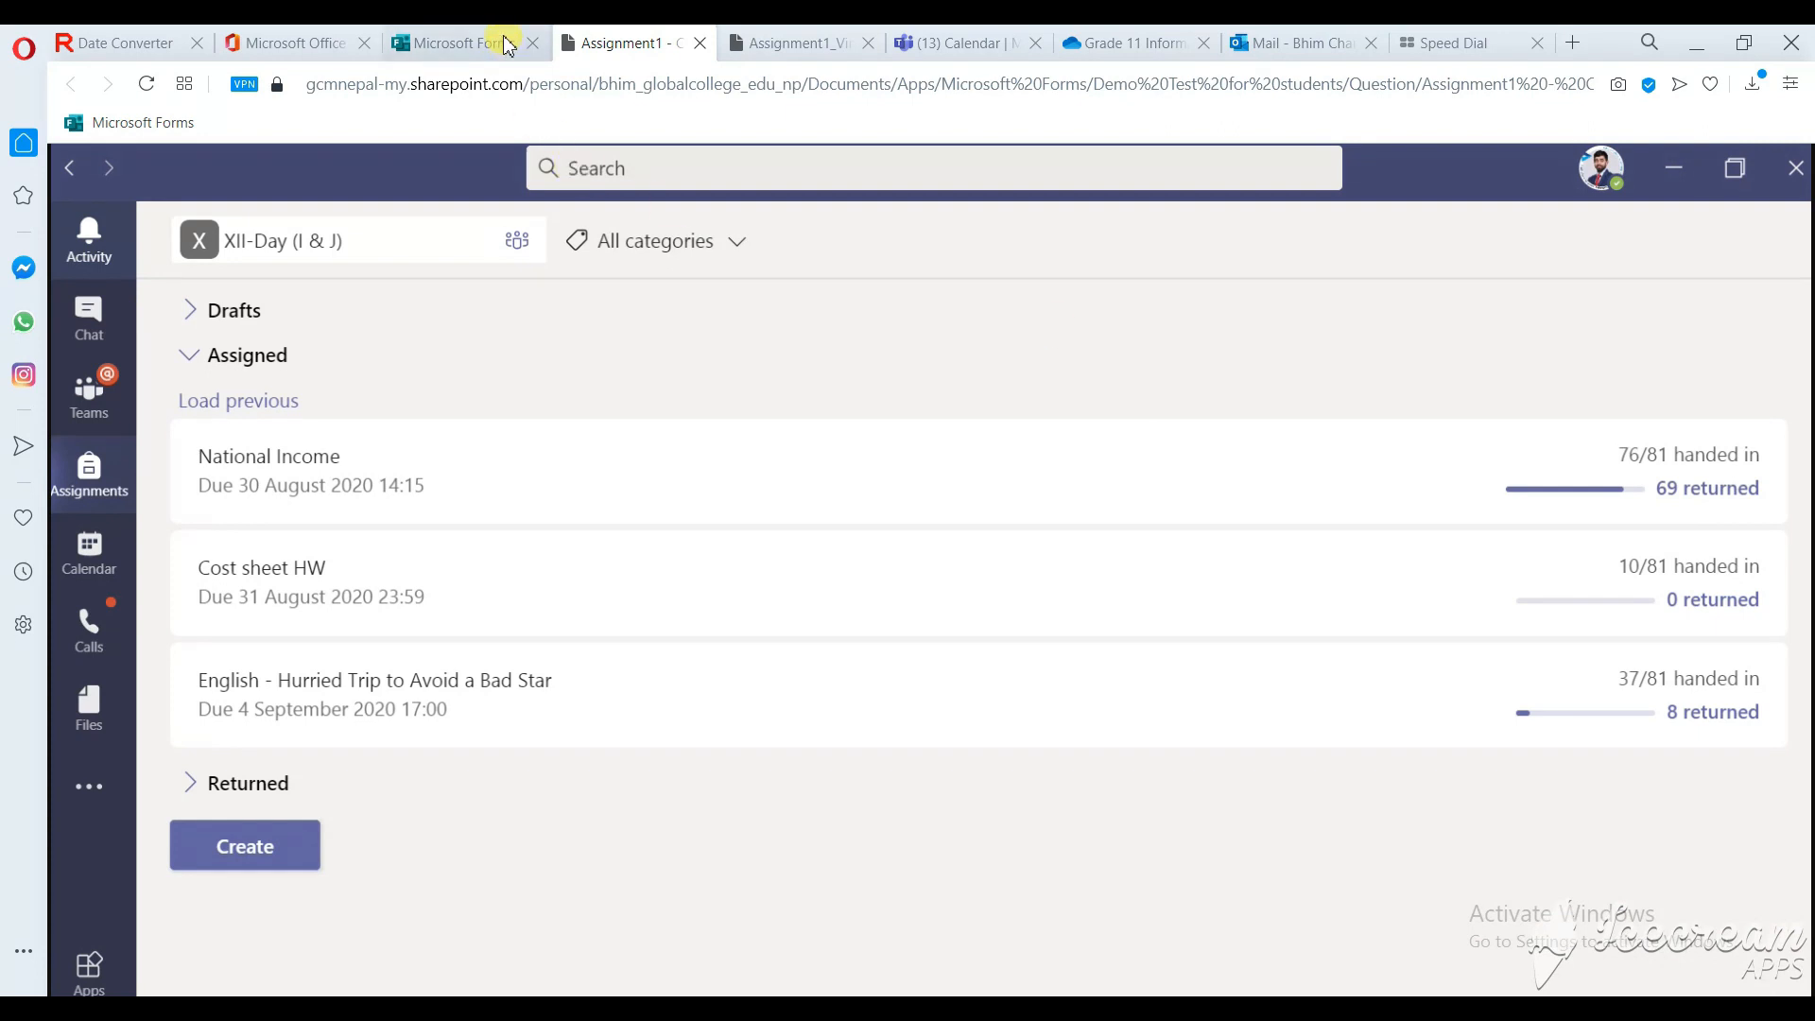
{"action": "left_click", "coordinate": [459, 42]}
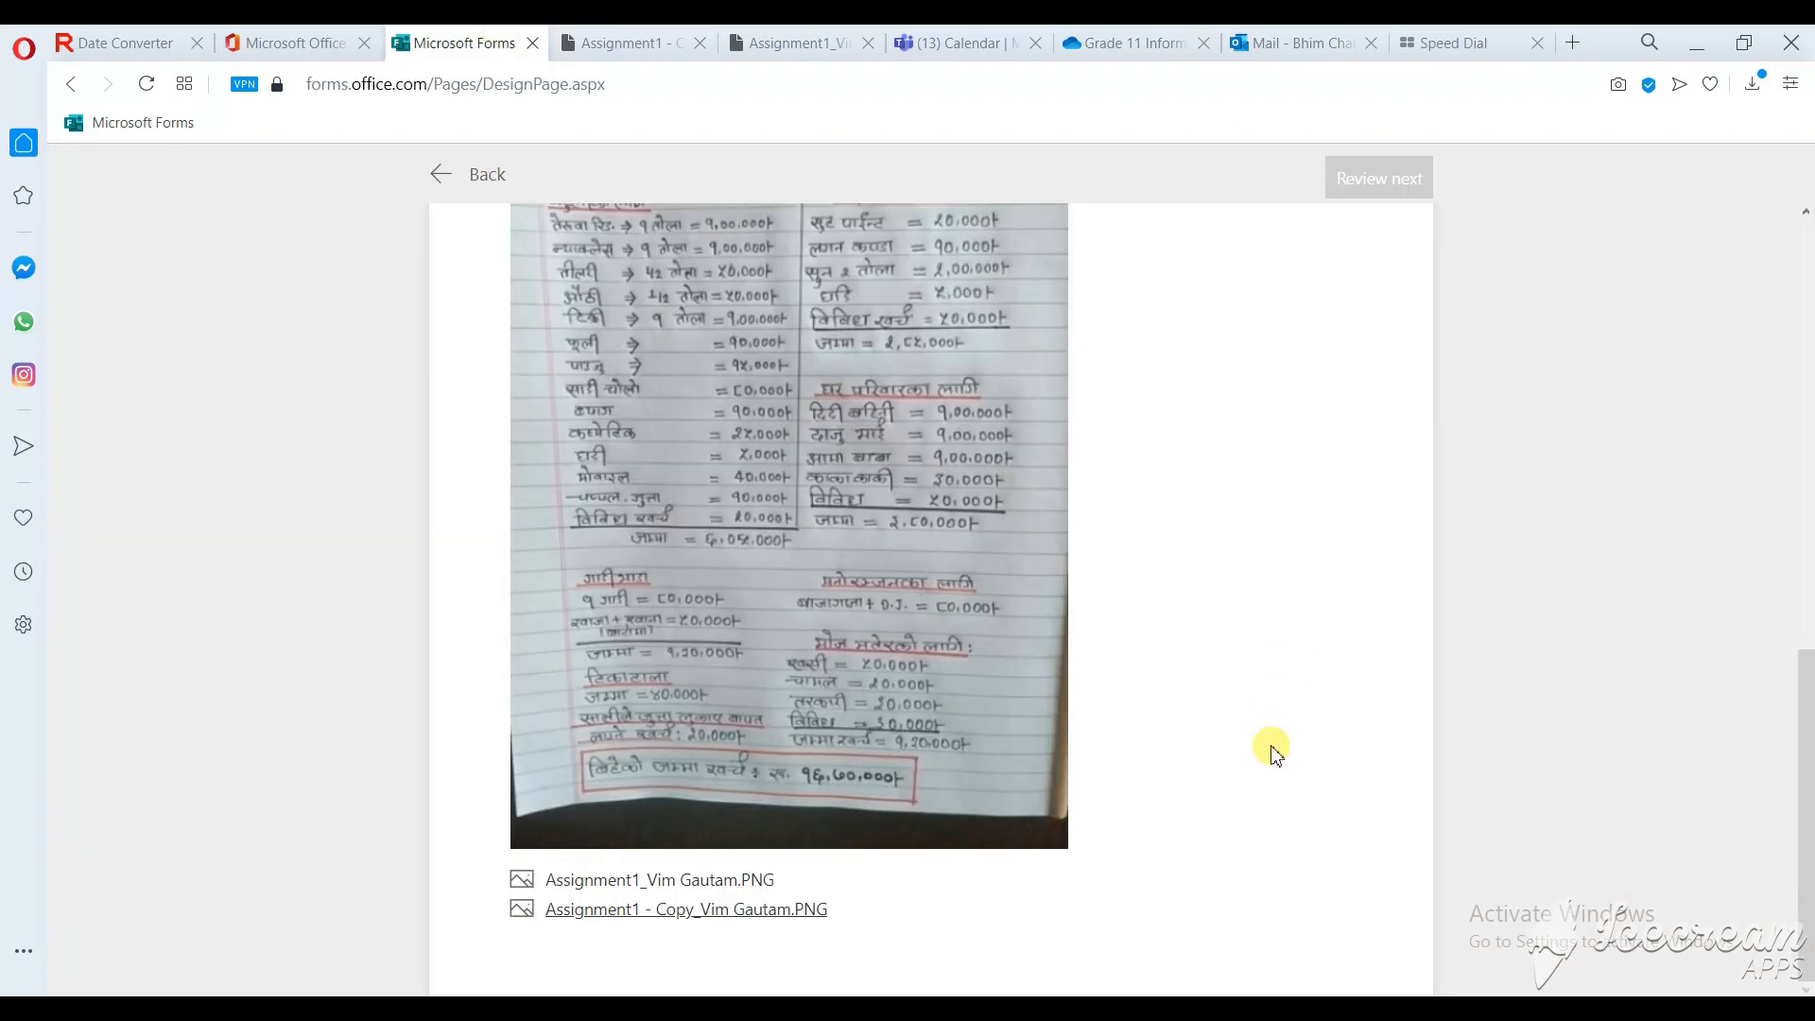
Step: Award 5 points for the accounting question, 2 for the difficulty rating, and 1 each for the paragraph, economics and currency questions
{"action": "scroll", "coordinate": [1268, 736], "scroll_direction": "up", "scroll_amount": 5}
{"action": "left_click", "coordinate": [1243, 527]}
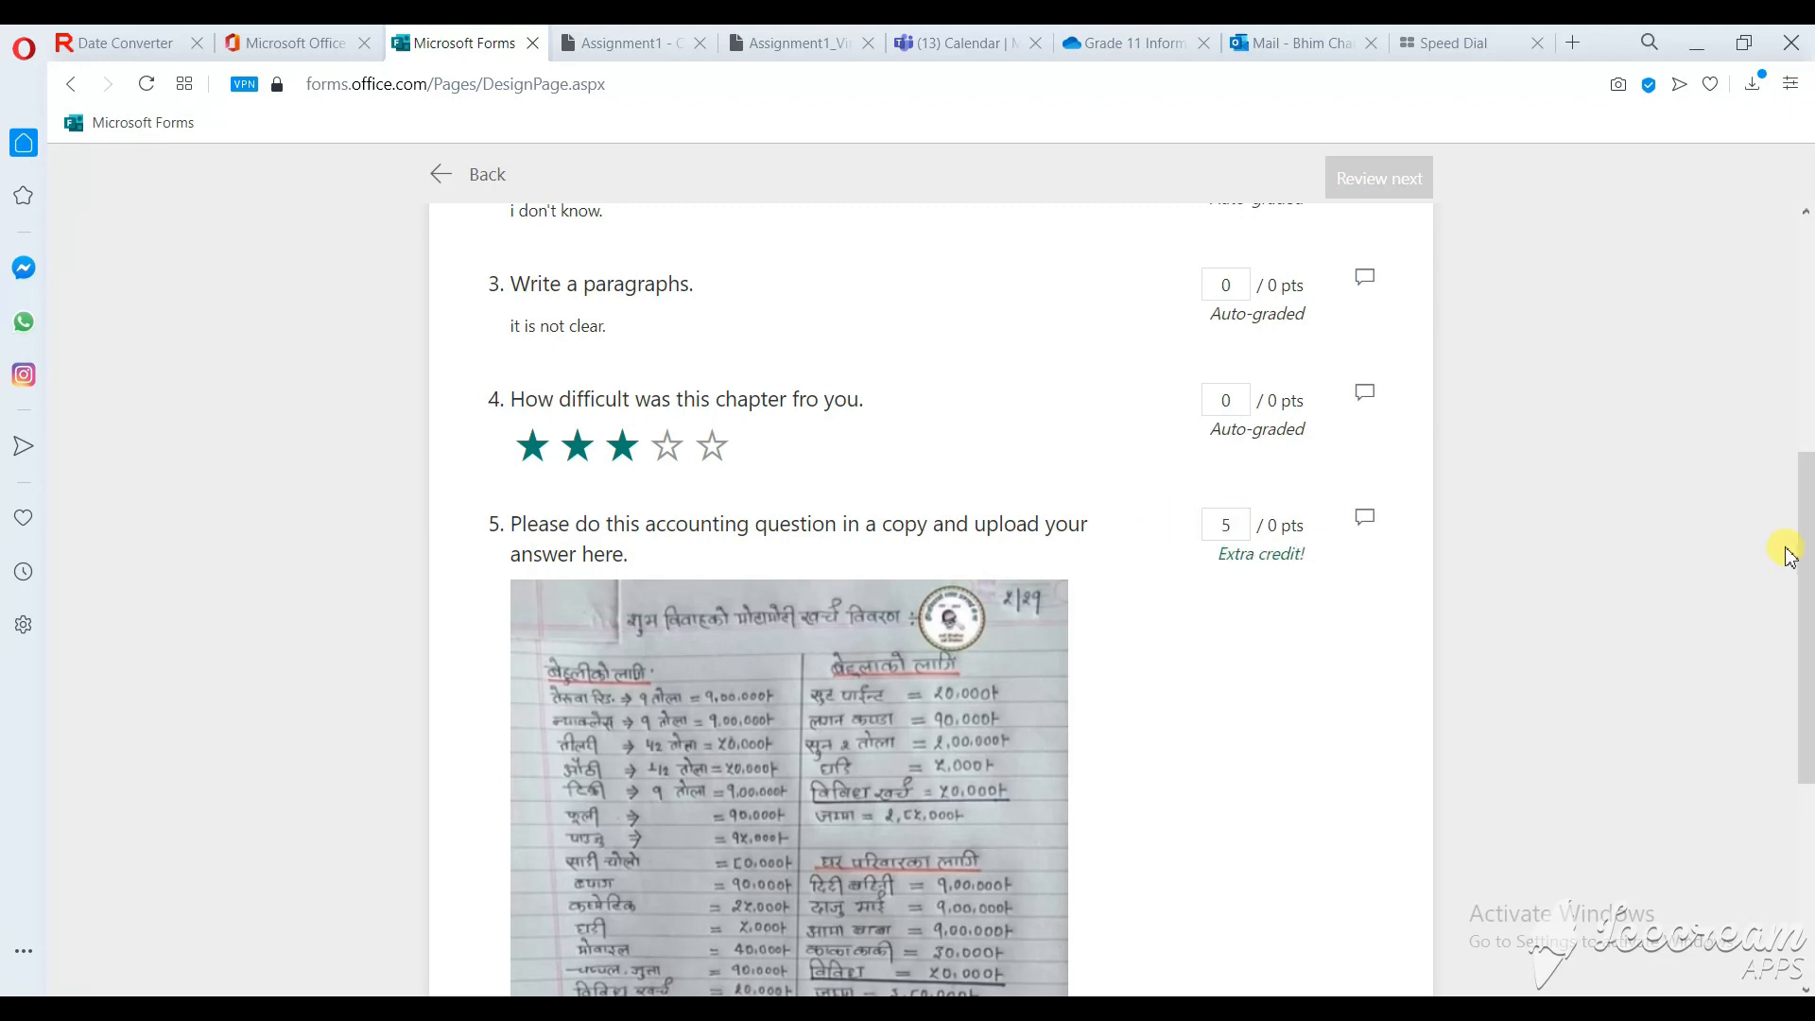
{"action": "left_click", "coordinate": [1243, 400]}
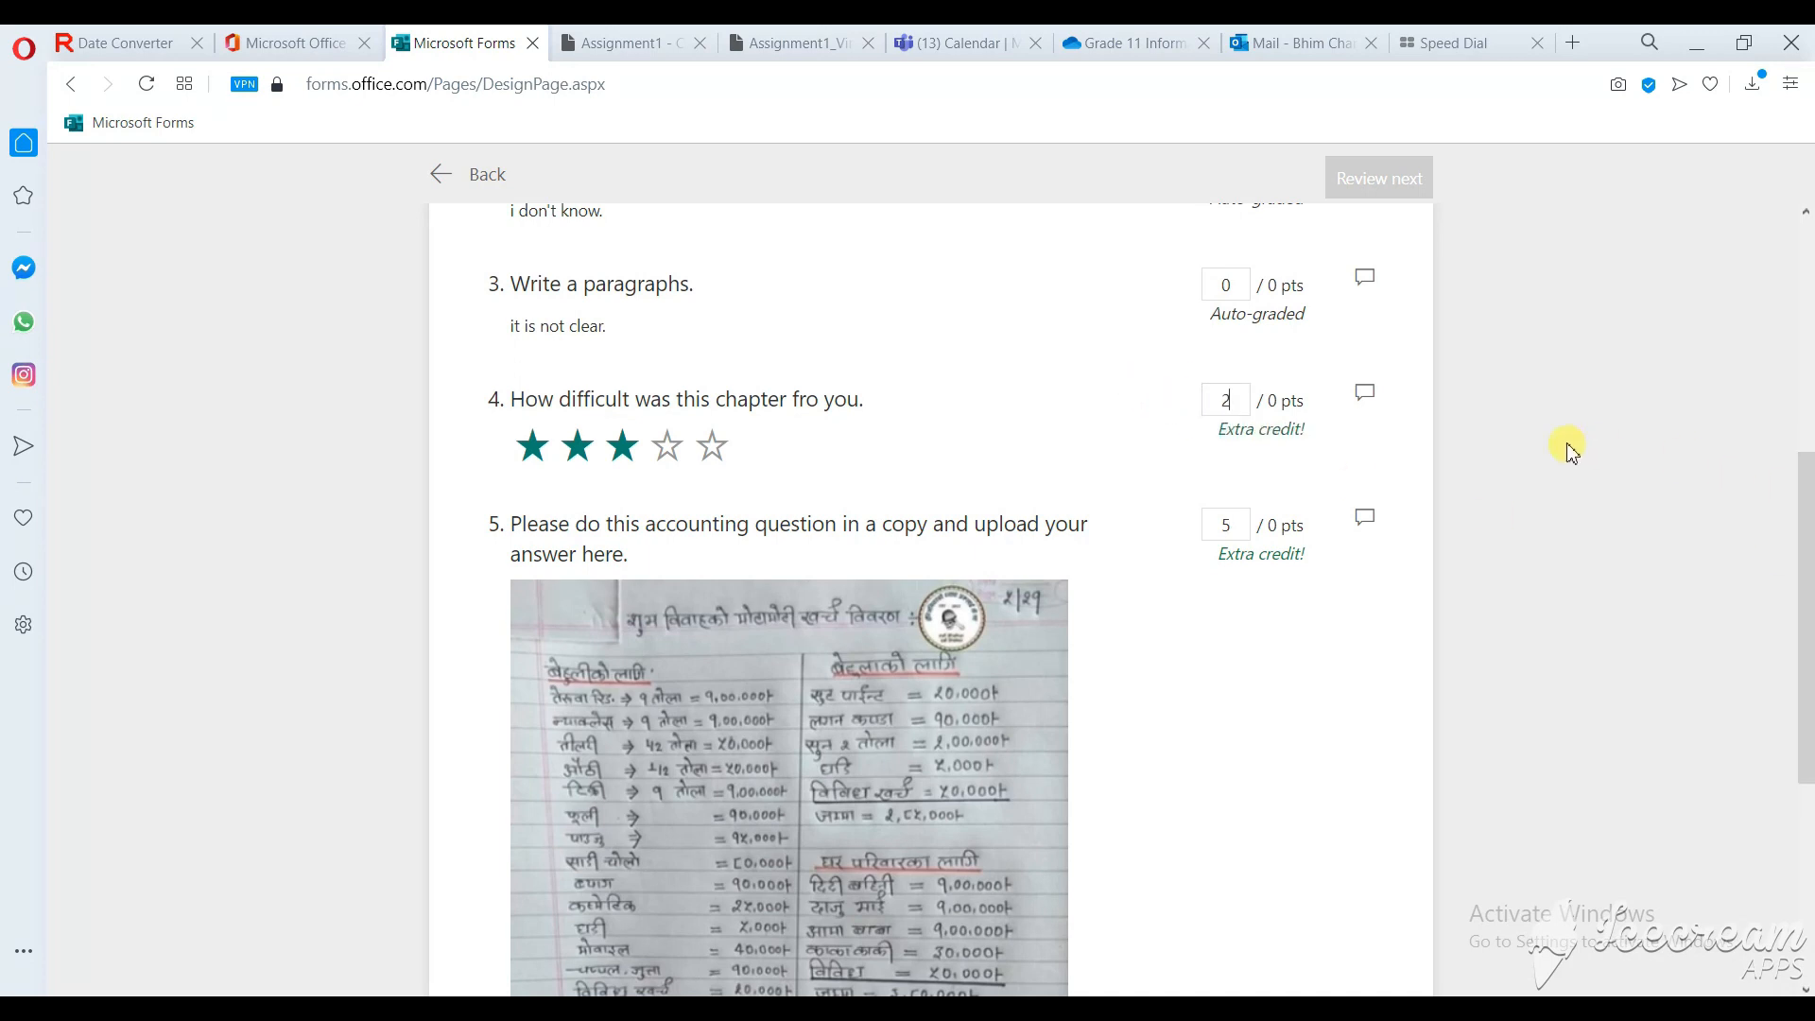
{"action": "scroll", "coordinate": [1512, 449], "scroll_direction": "up", "scroll_amount": 1}
{"action": "left_click", "coordinate": [1223, 397]}
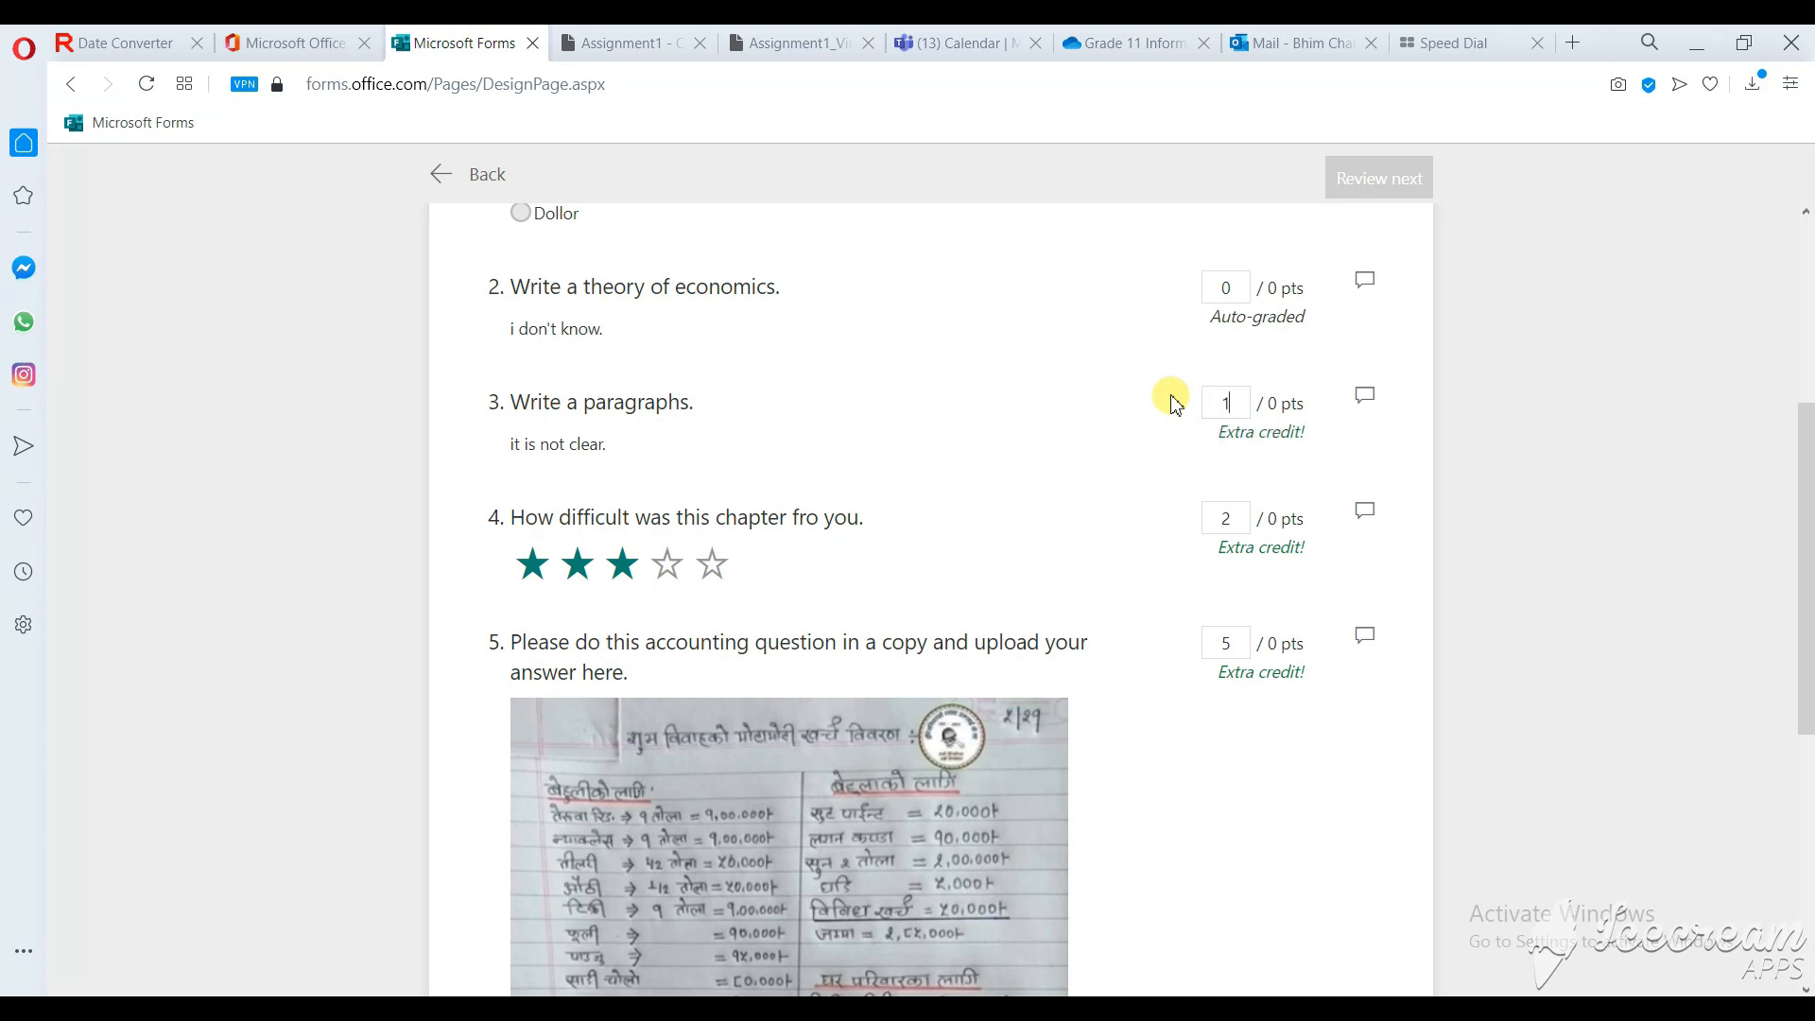
{"action": "scroll", "coordinate": [1219, 454], "scroll_direction": "up", "scroll_amount": 2}
{"action": "left_click", "coordinate": [1241, 518]}
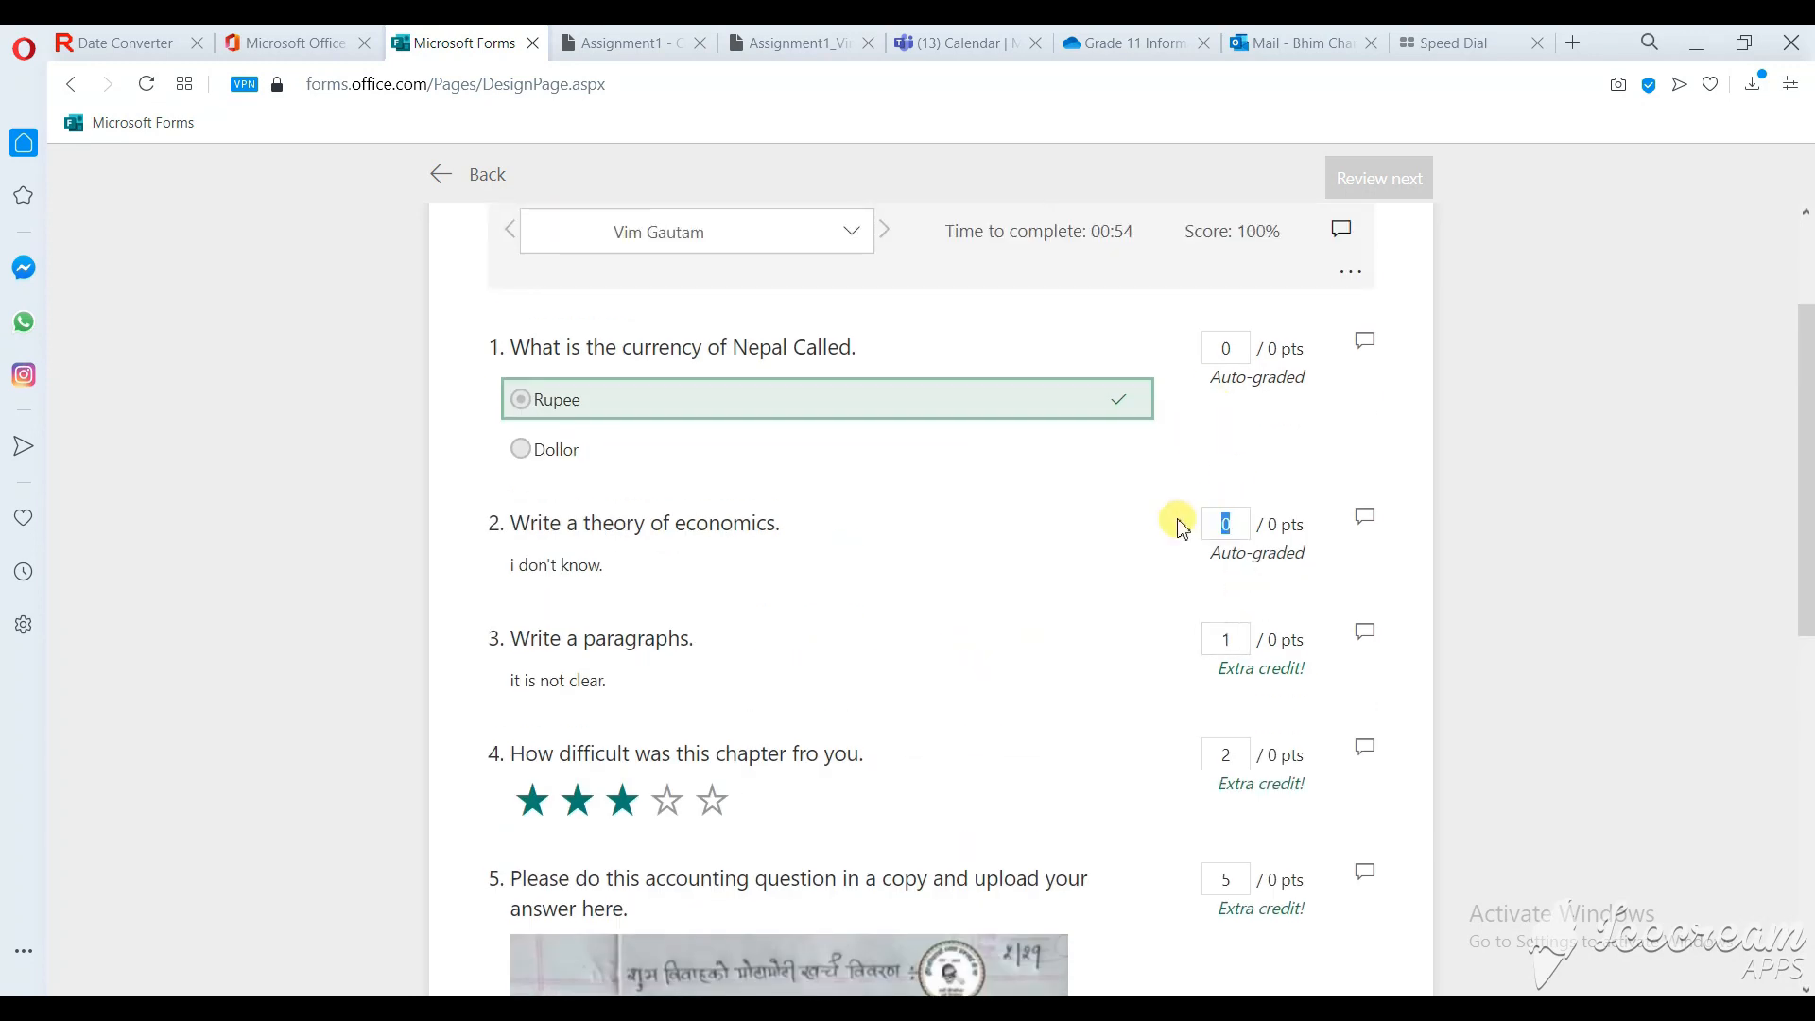
{"action": "left_click", "coordinate": [1225, 349]}
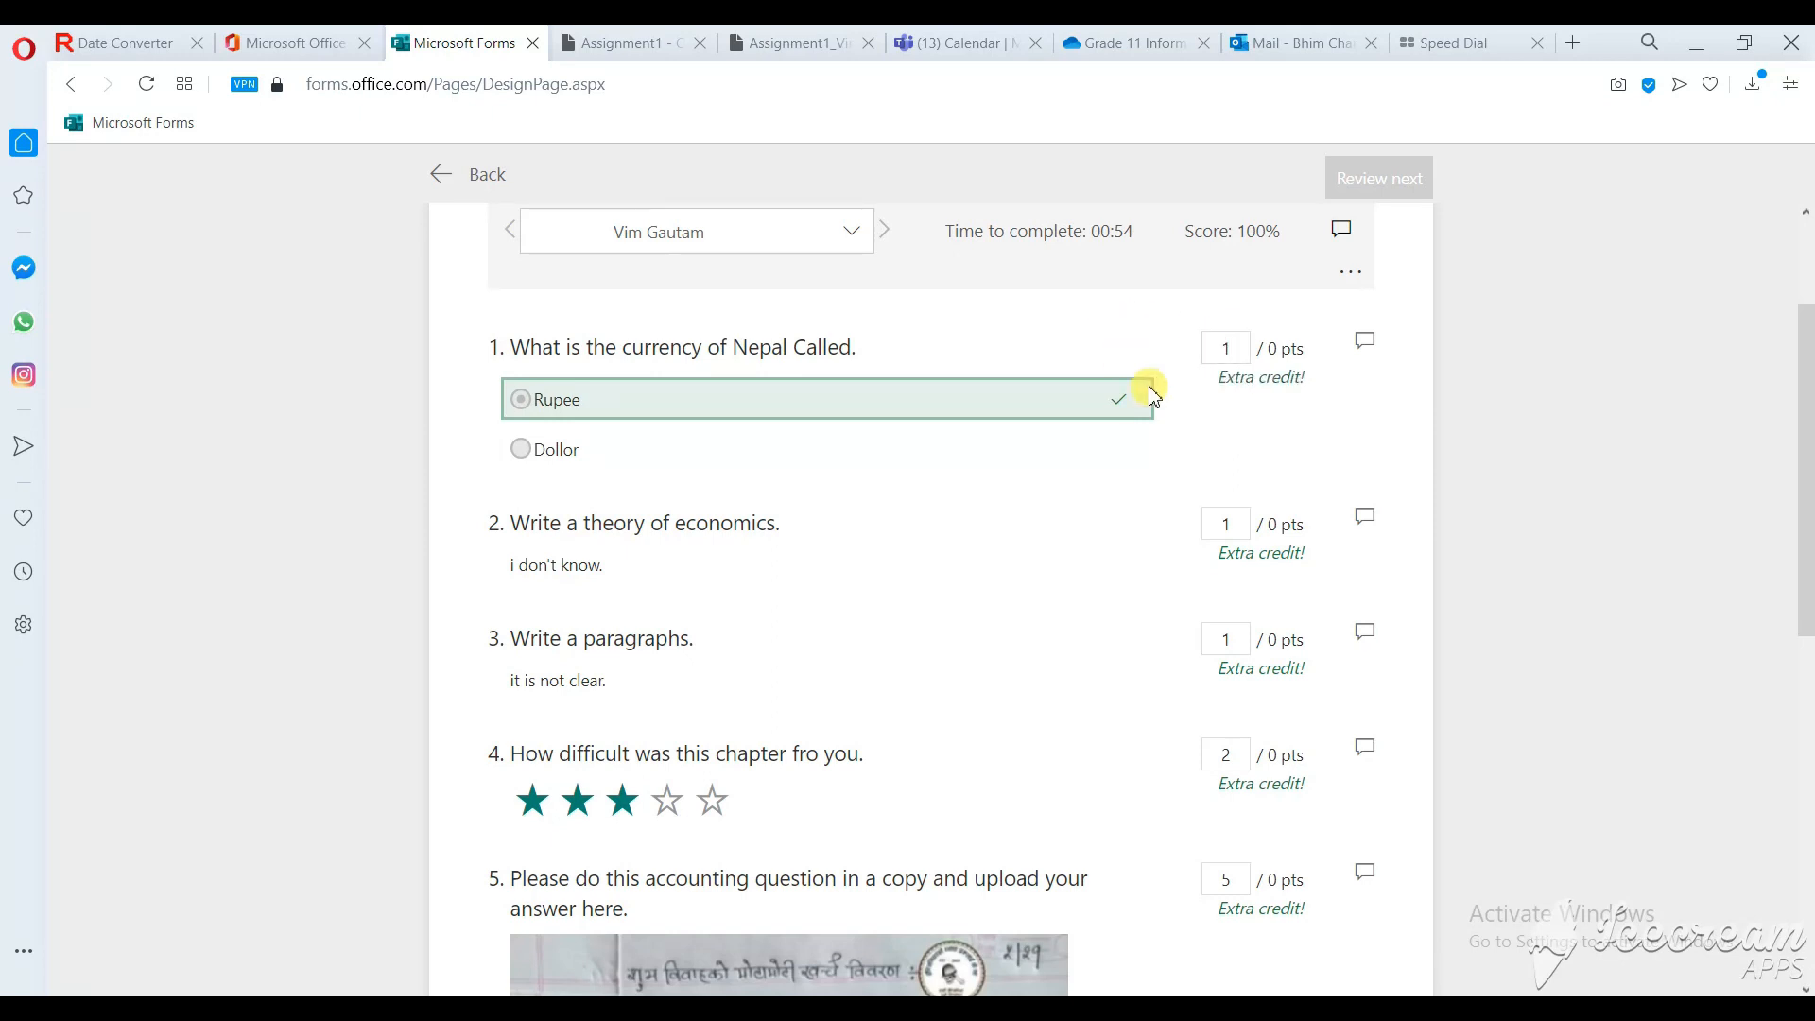
Step: Check the awarded points in the review, comparing the per-person view with the per-question view
{"action": "scroll", "coordinate": [1154, 473], "scroll_direction": "down", "scroll_amount": 10}
{"action": "scroll", "coordinate": [1090, 770], "scroll_direction": "up", "scroll_amount": 12}
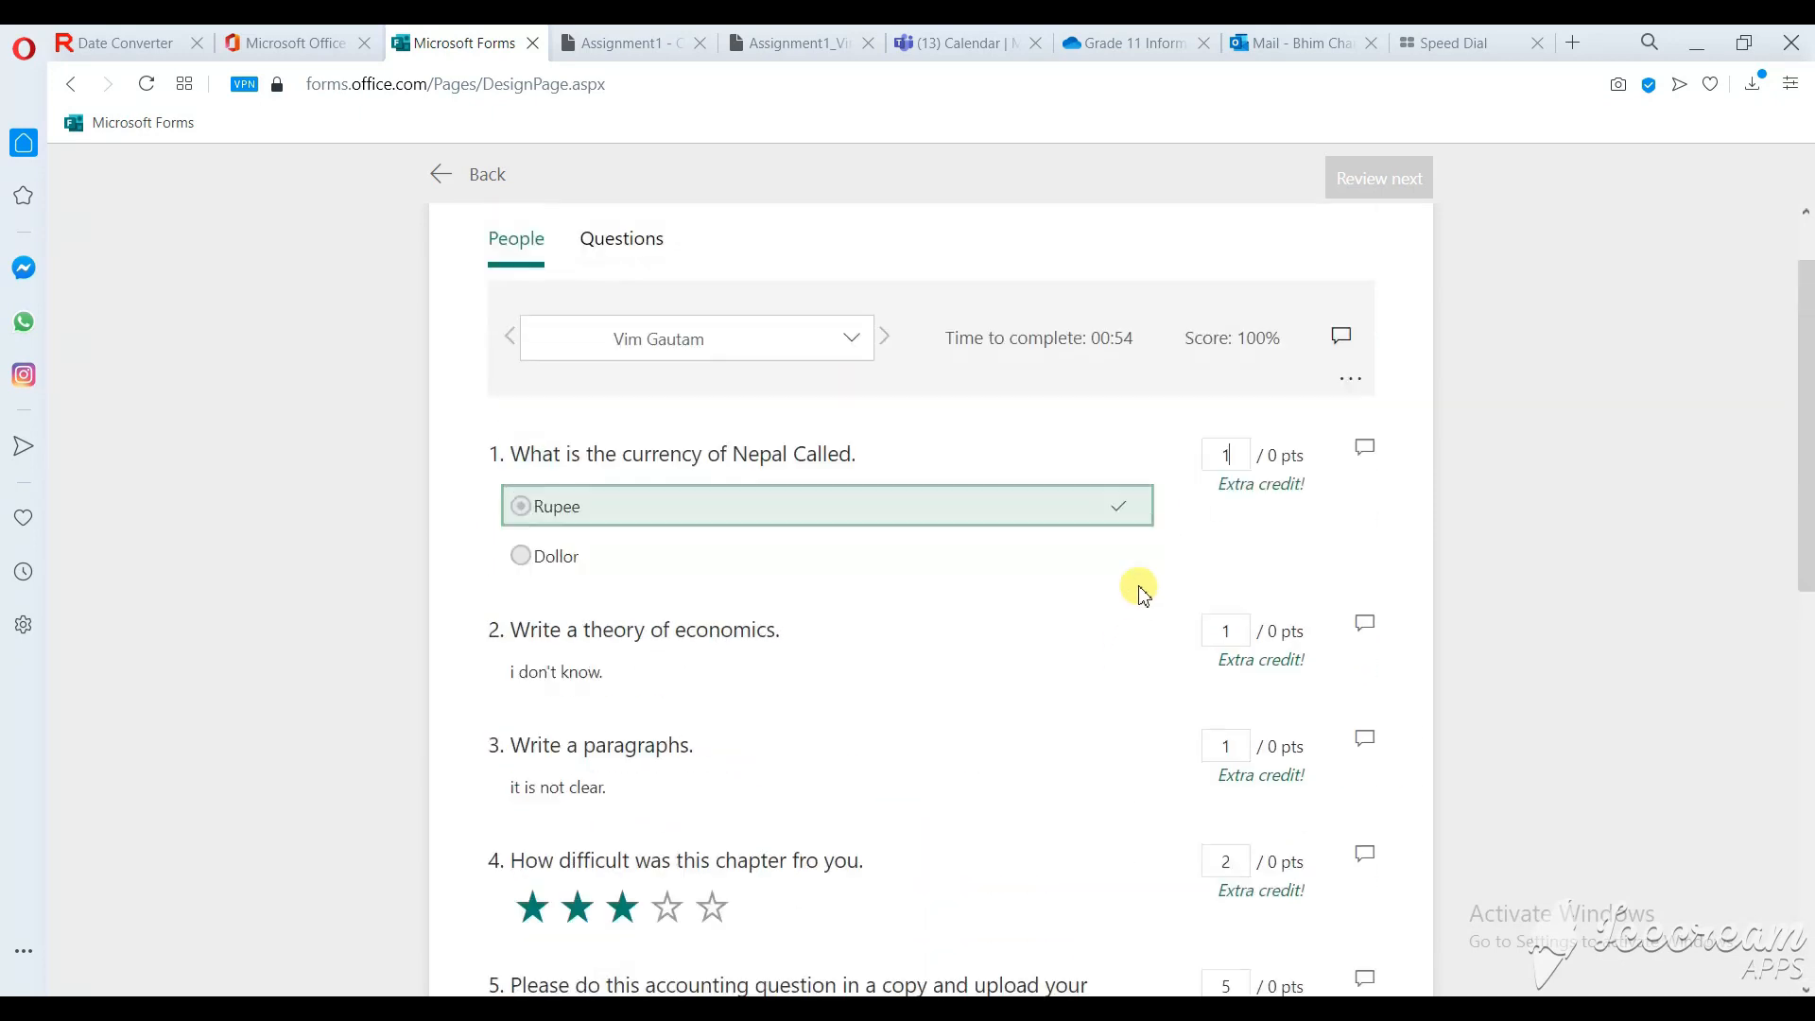
{"action": "scroll", "coordinate": [1141, 591], "scroll_direction": "up", "scroll_amount": 1}
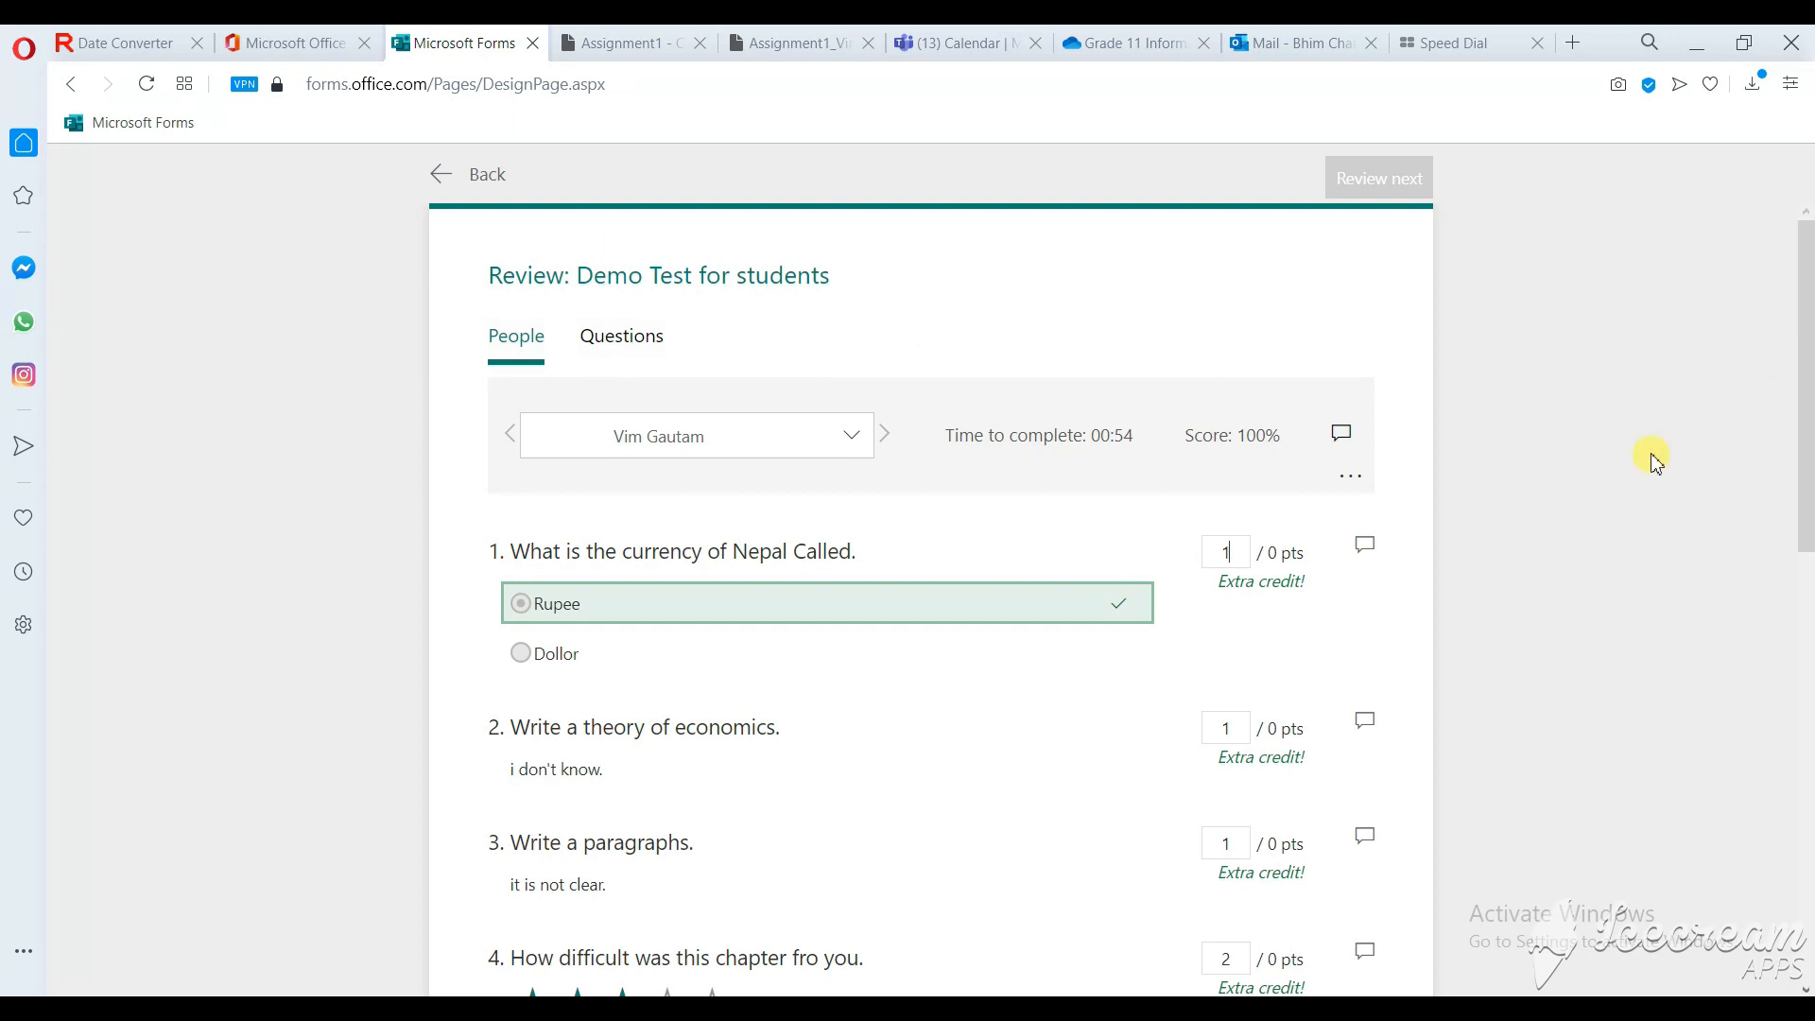
{"action": "left_click", "coordinate": [622, 337]}
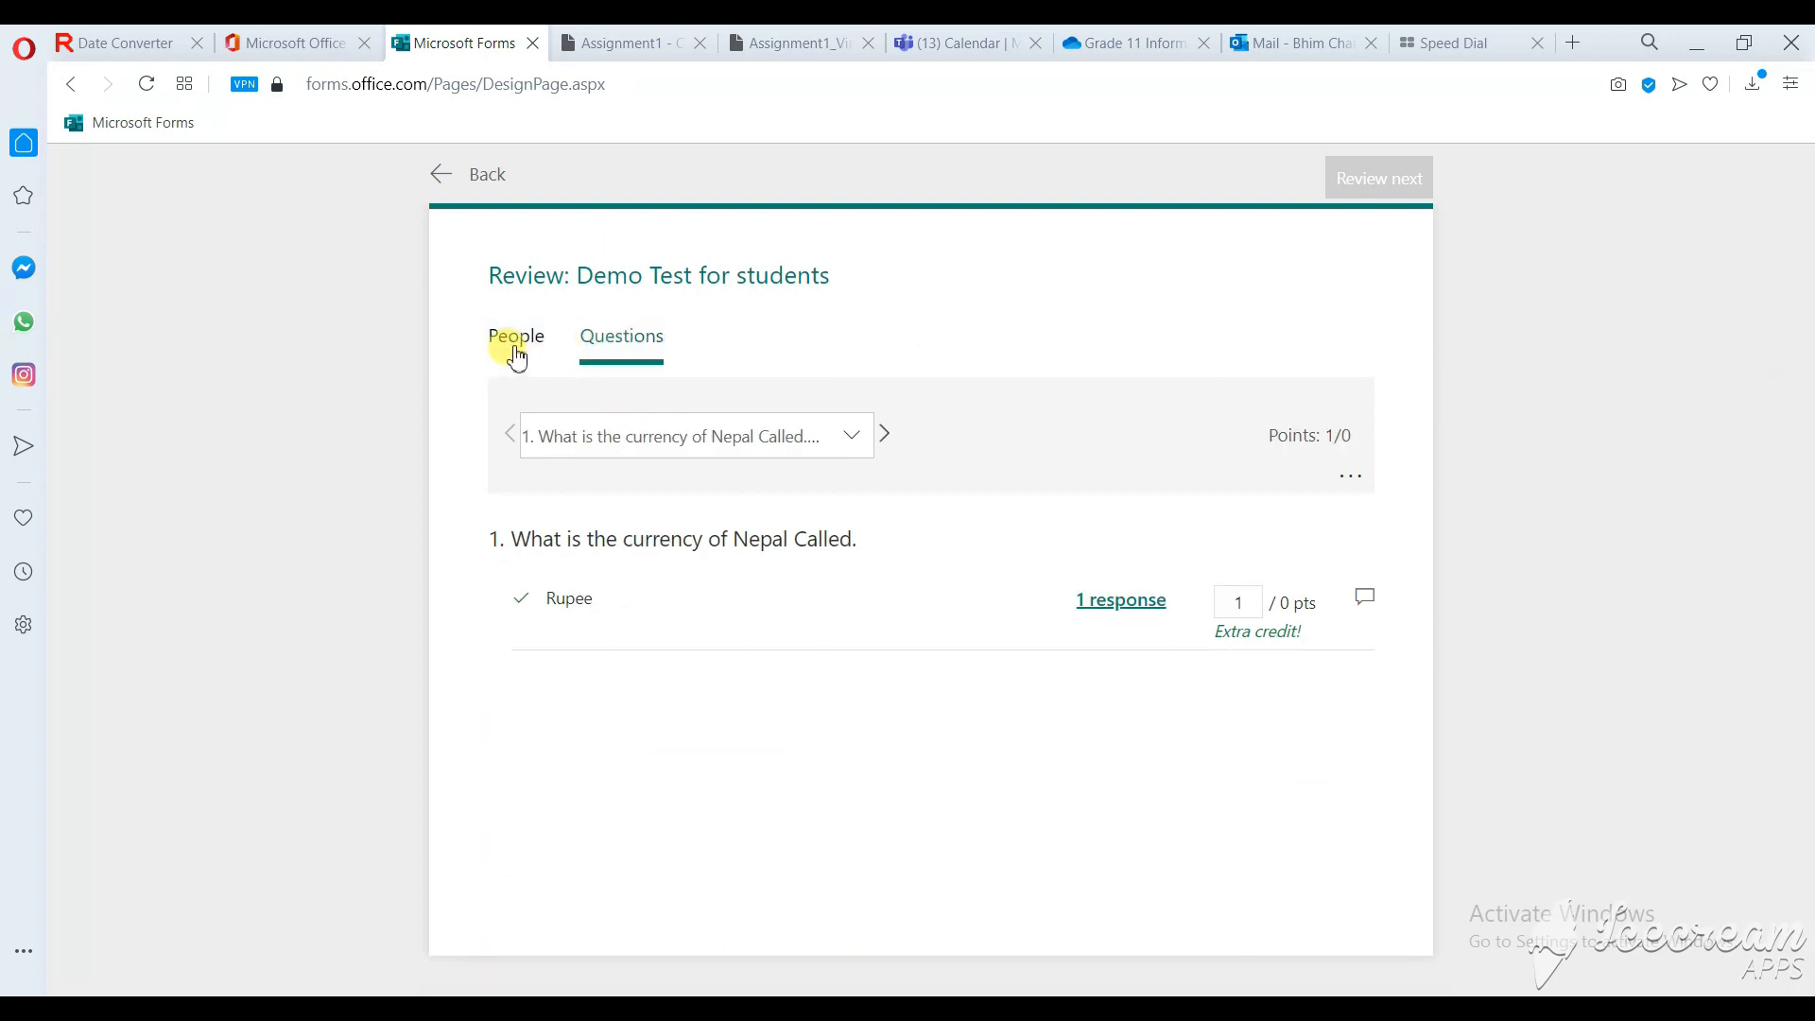
{"action": "left_click", "coordinate": [517, 357]}
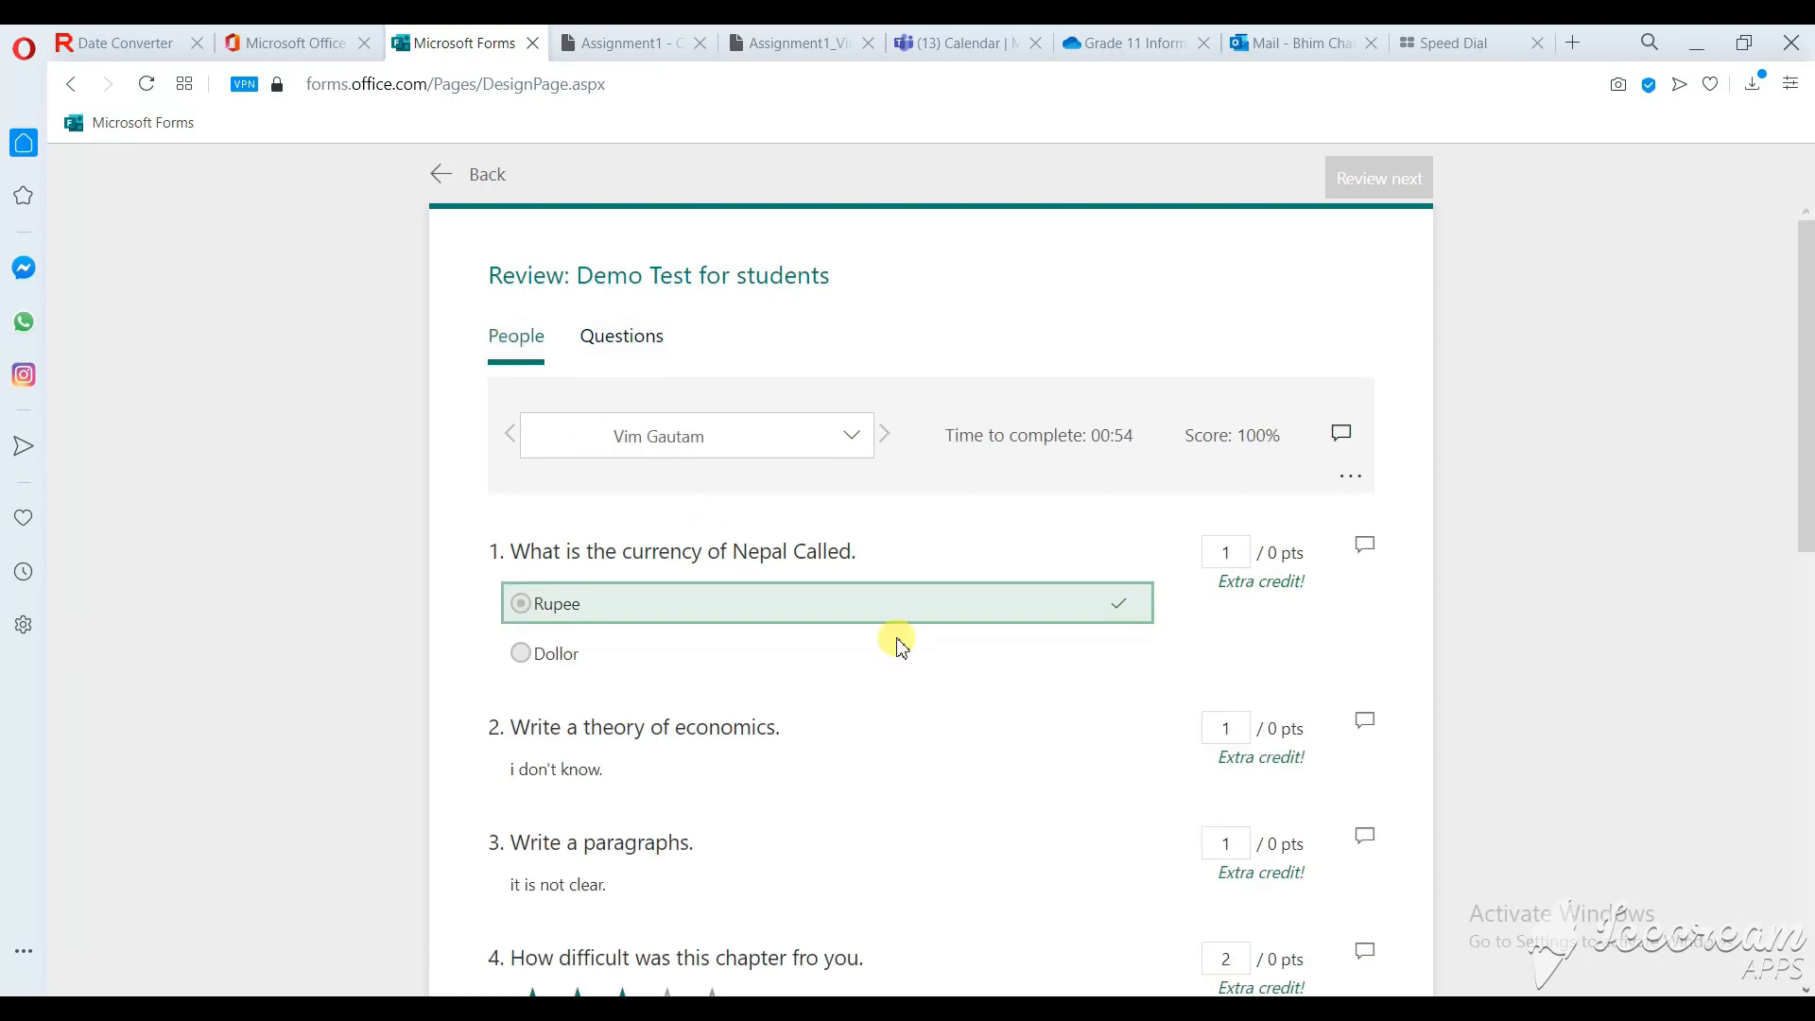
{"action": "scroll", "coordinate": [1228, 829], "scroll_direction": "down", "scroll_amount": 10}
{"action": "scroll", "coordinate": [1227, 812], "scroll_direction": "up", "scroll_amount": 10}
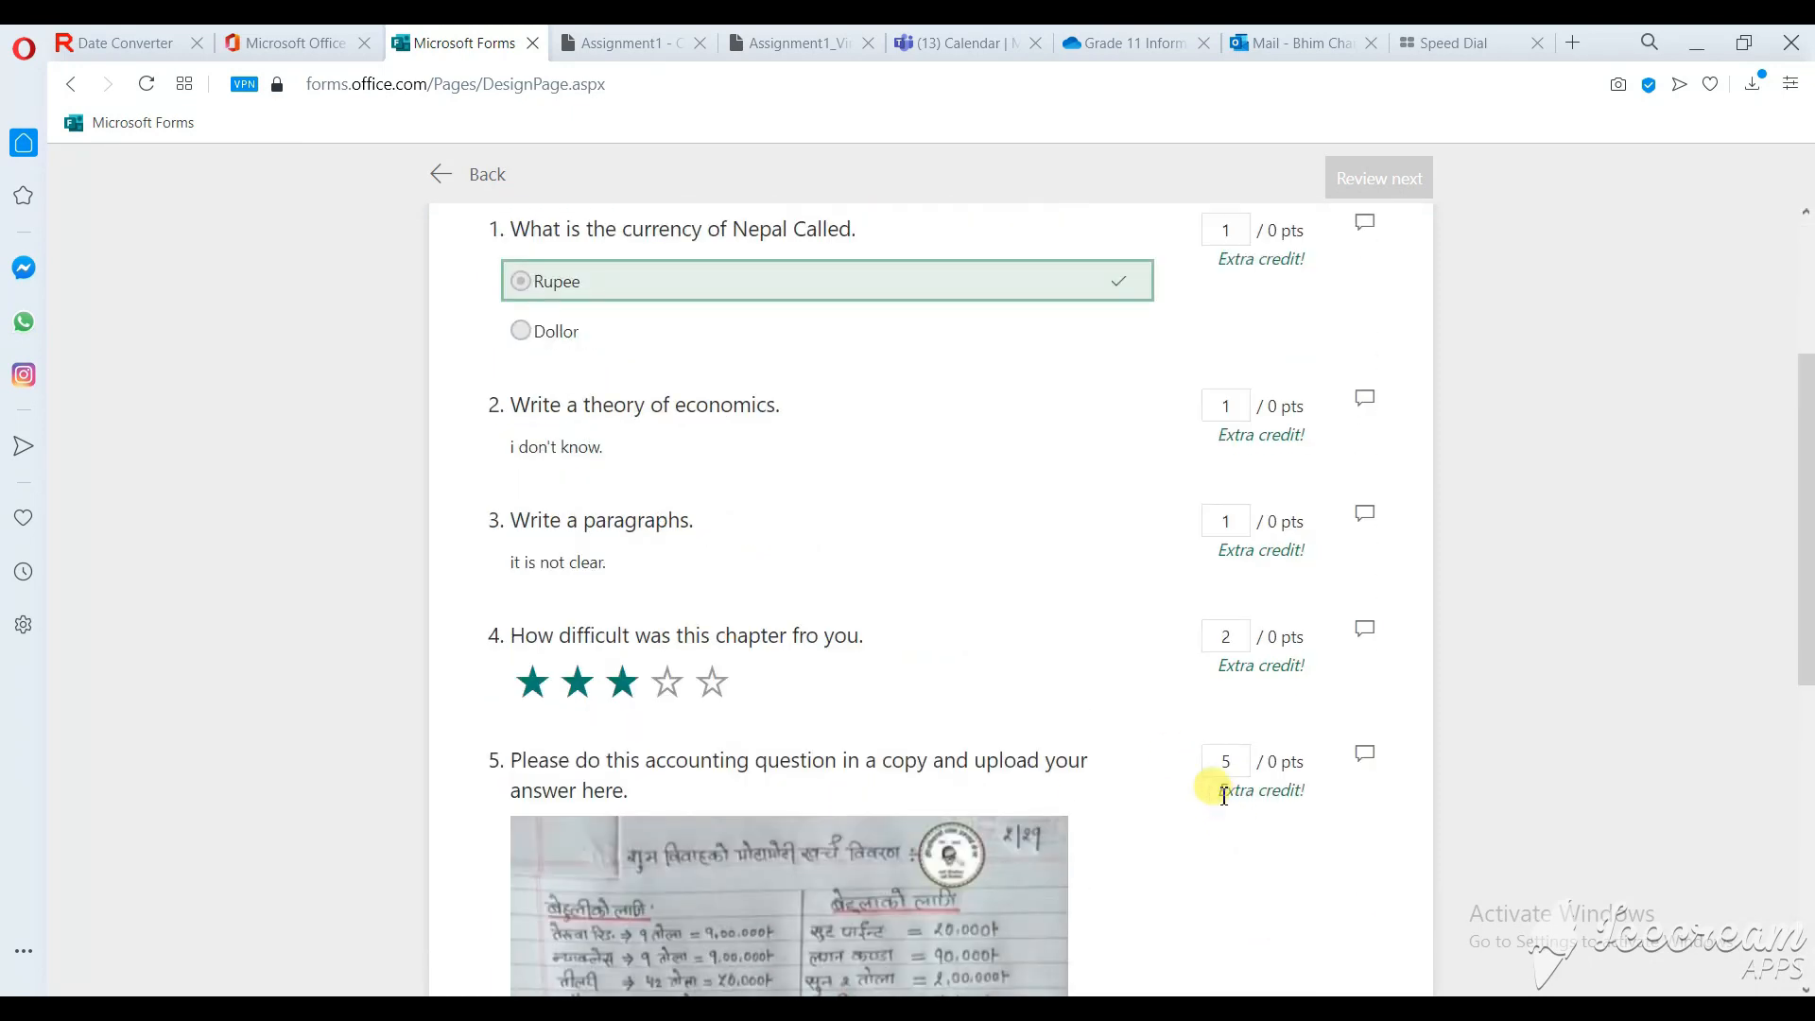
{"action": "left_click", "coordinate": [637, 363]}
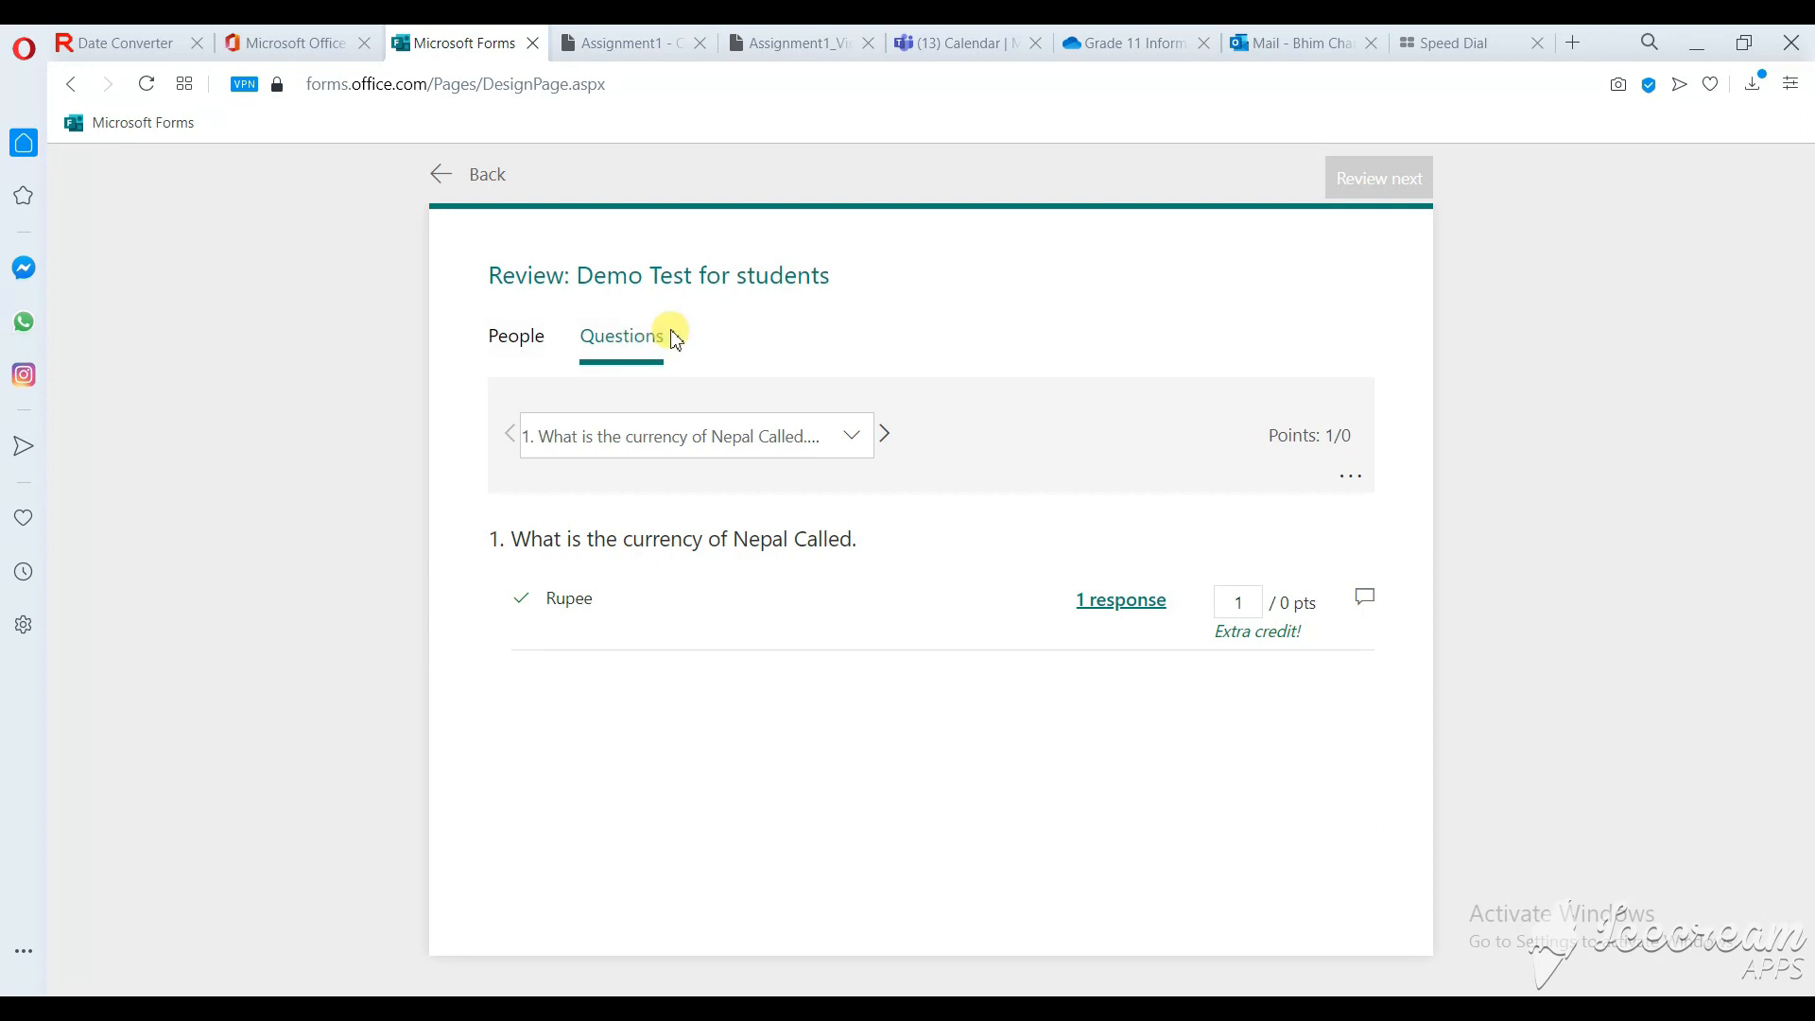
Step: Return to the response summary, reopen the answer review and look over the student's graded answers
{"action": "left_click", "coordinate": [470, 180]}
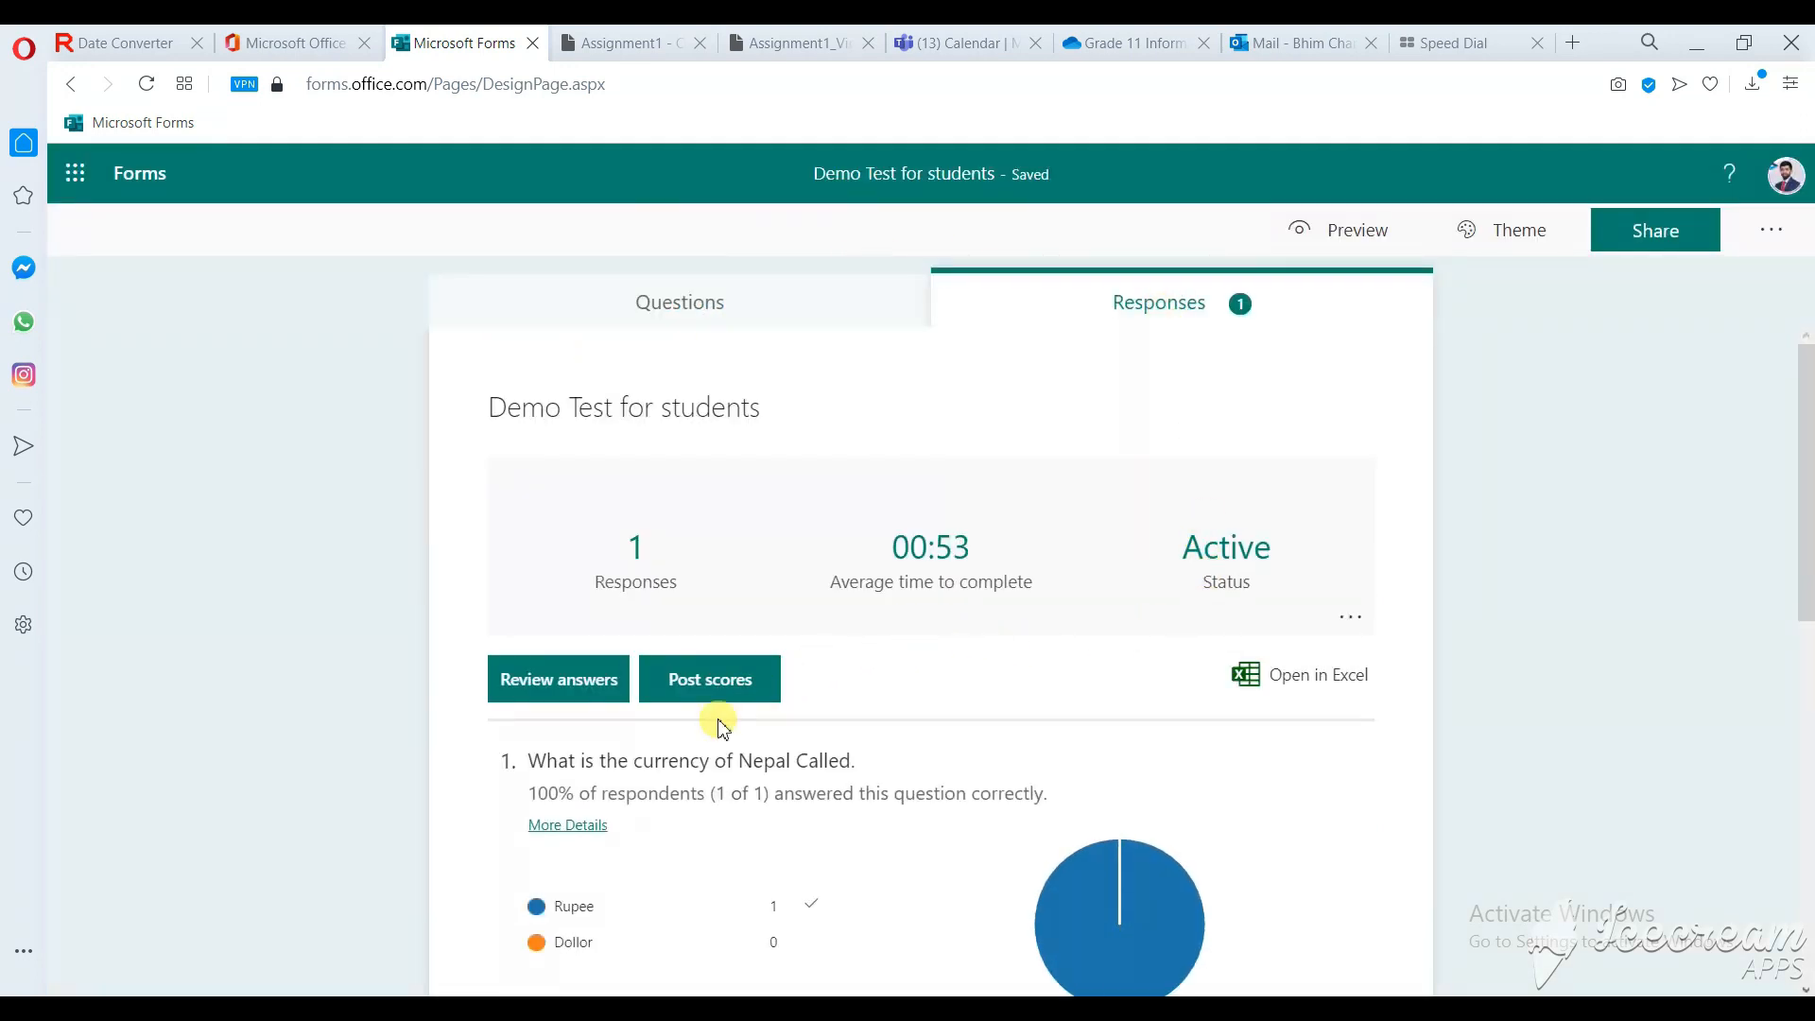
{"action": "scroll", "coordinate": [1115, 737], "scroll_direction": "down", "scroll_amount": 5}
{"action": "scroll", "coordinate": [1073, 784], "scroll_direction": "up", "scroll_amount": 5}
{"action": "left_click", "coordinate": [556, 684]}
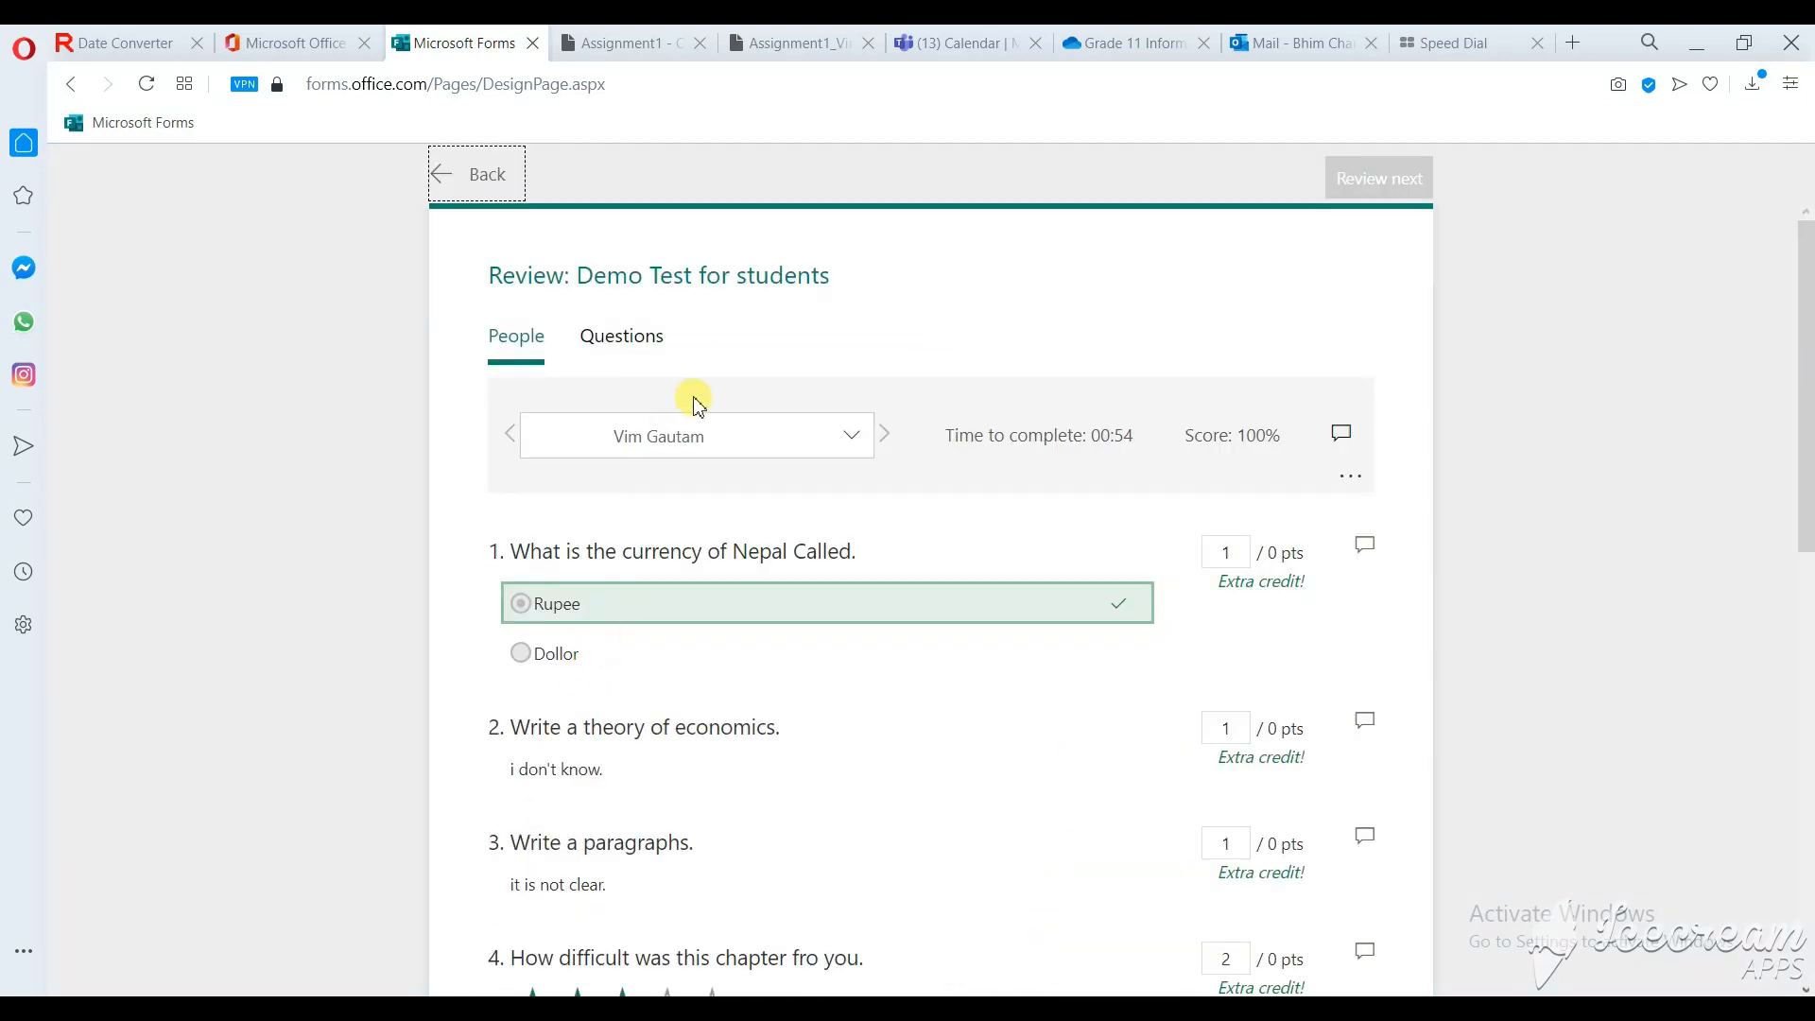
{"action": "scroll", "coordinate": [1172, 757], "scroll_direction": "down", "scroll_amount": 8}
{"action": "scroll", "coordinate": [1172, 620], "scroll_direction": "up", "scroll_amount": 7}
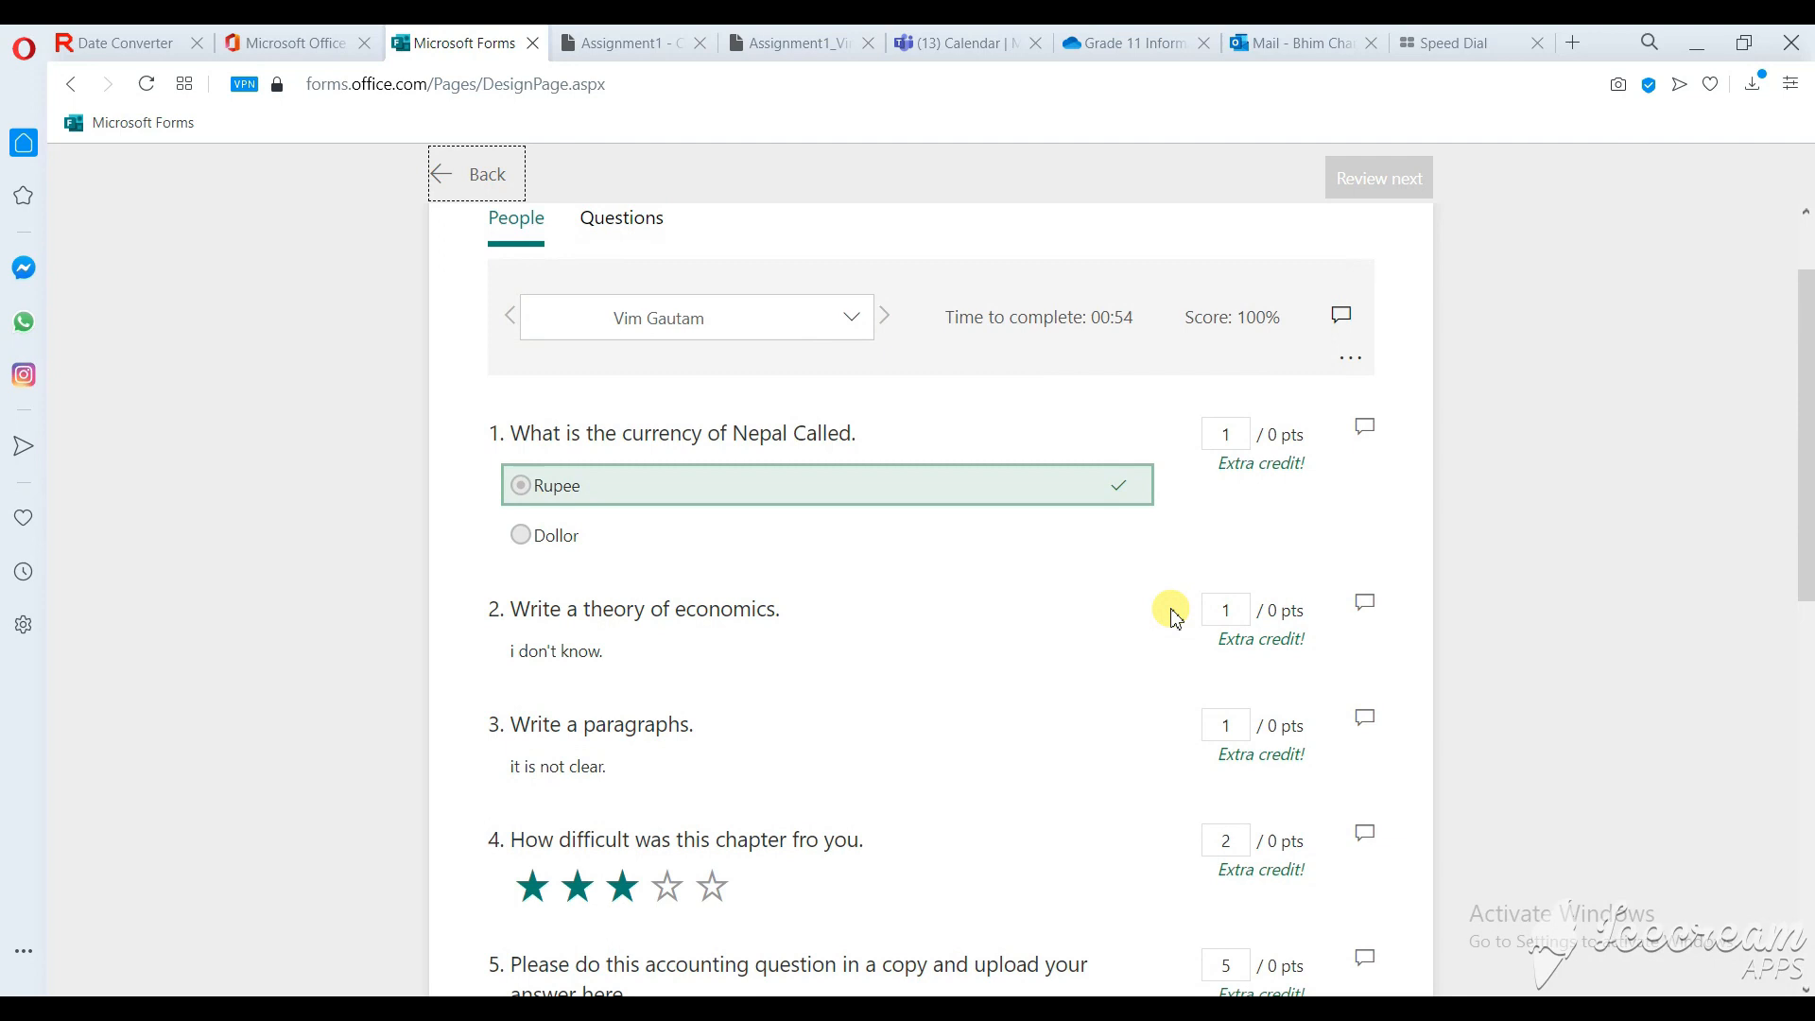
{"action": "scroll", "coordinate": [1148, 577], "scroll_direction": "up", "scroll_amount": 1}
Step: Leave and reopen the answer review, and expand the list of respondents
{"action": "left_click", "coordinate": [475, 177]}
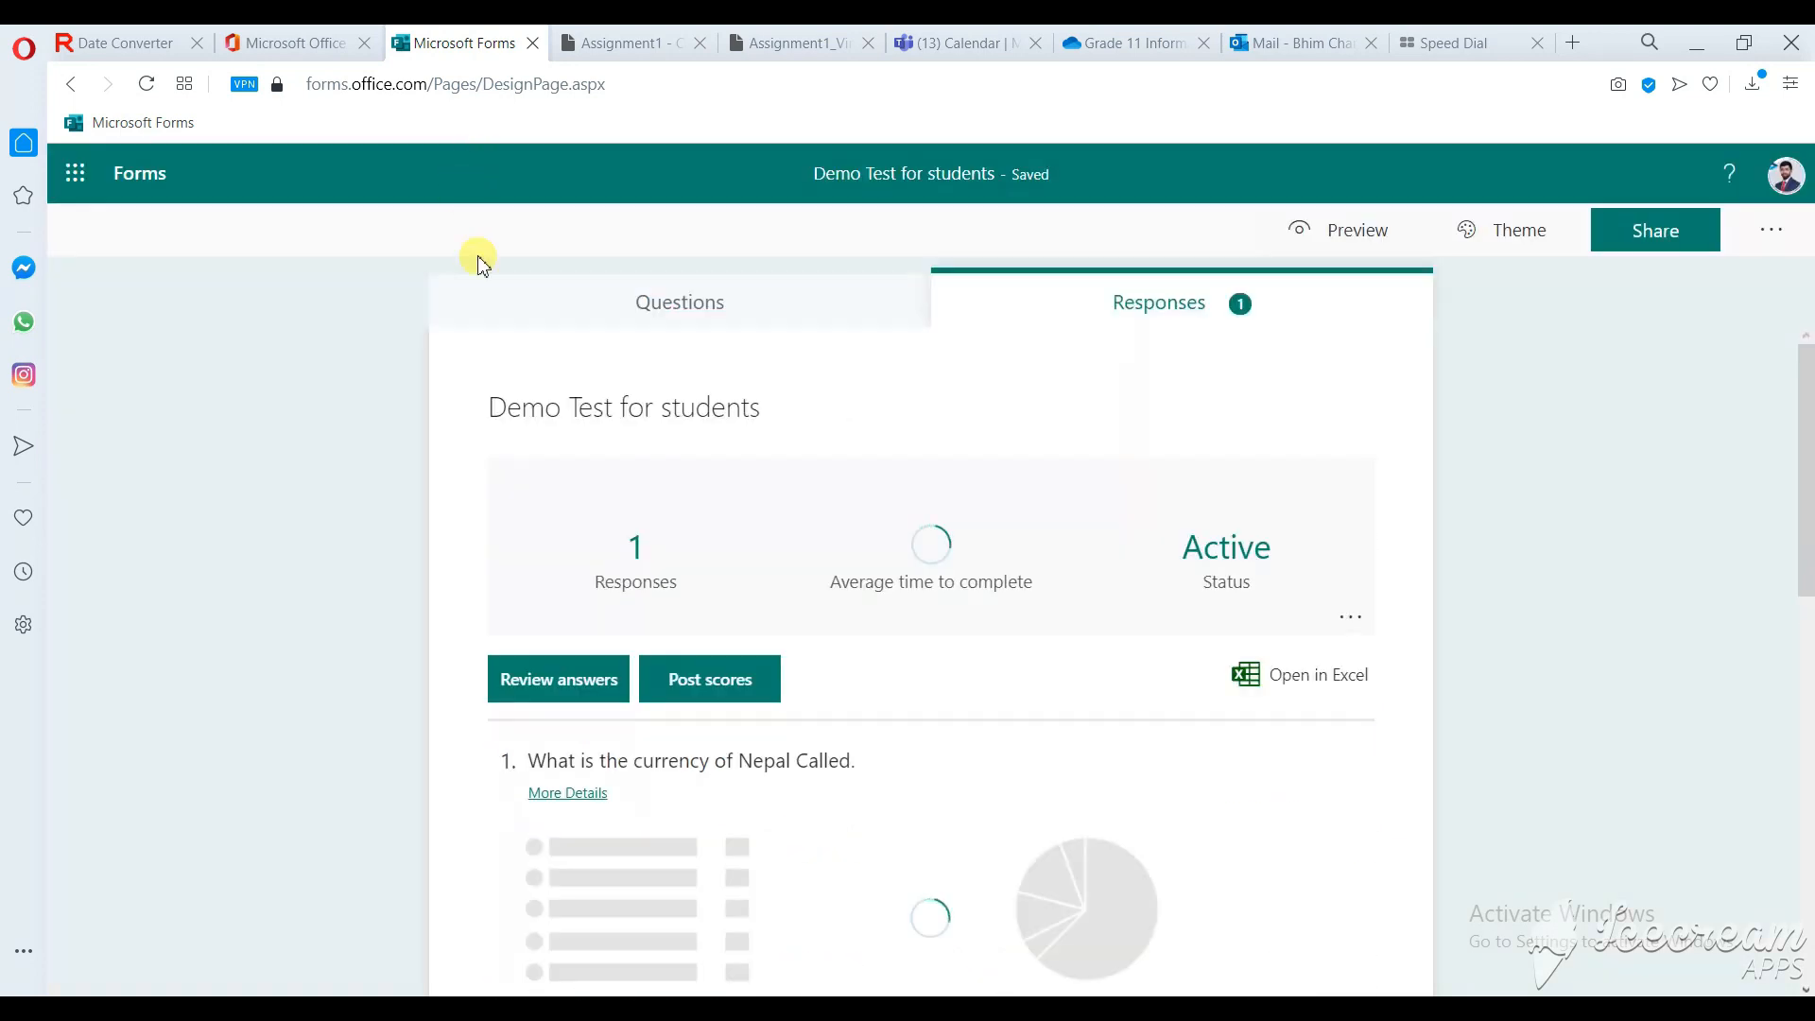
{"action": "left_click", "coordinate": [561, 682]}
{"action": "left_click", "coordinate": [652, 435]}
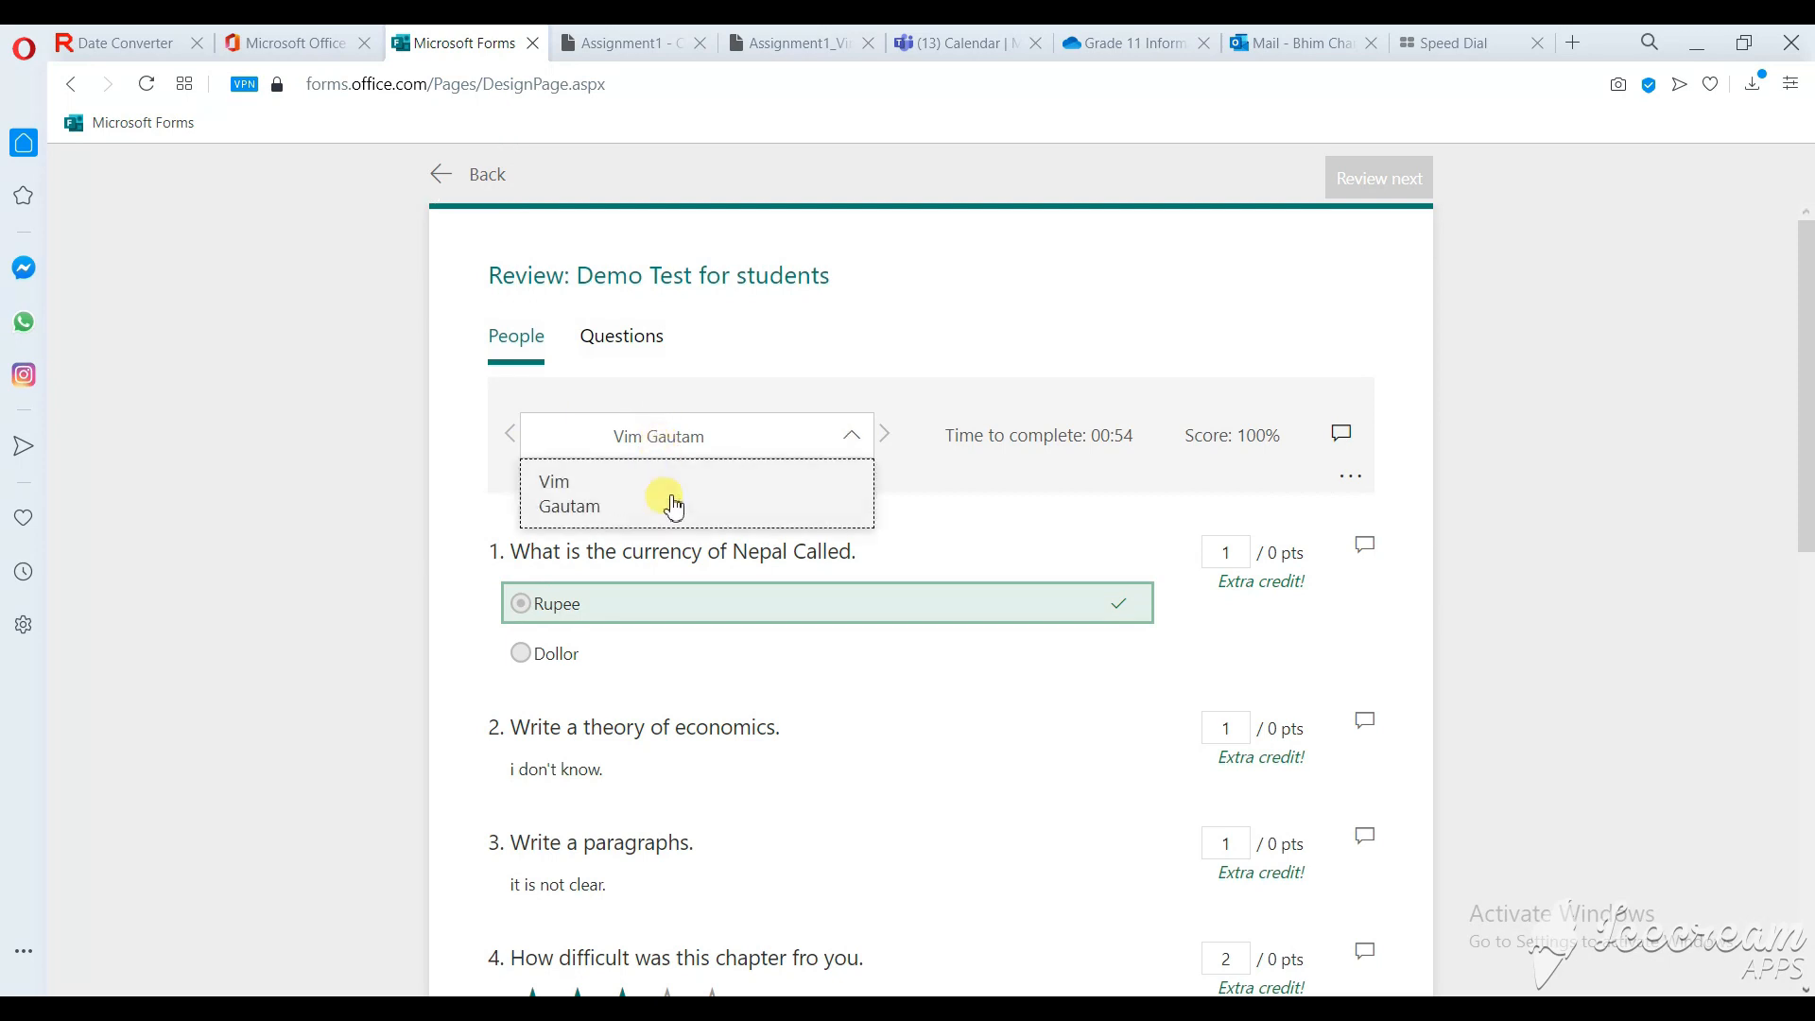
Step: Return from the answer review to the response summary and export the quiz responses to Excel
{"action": "left_click", "coordinate": [679, 479]}
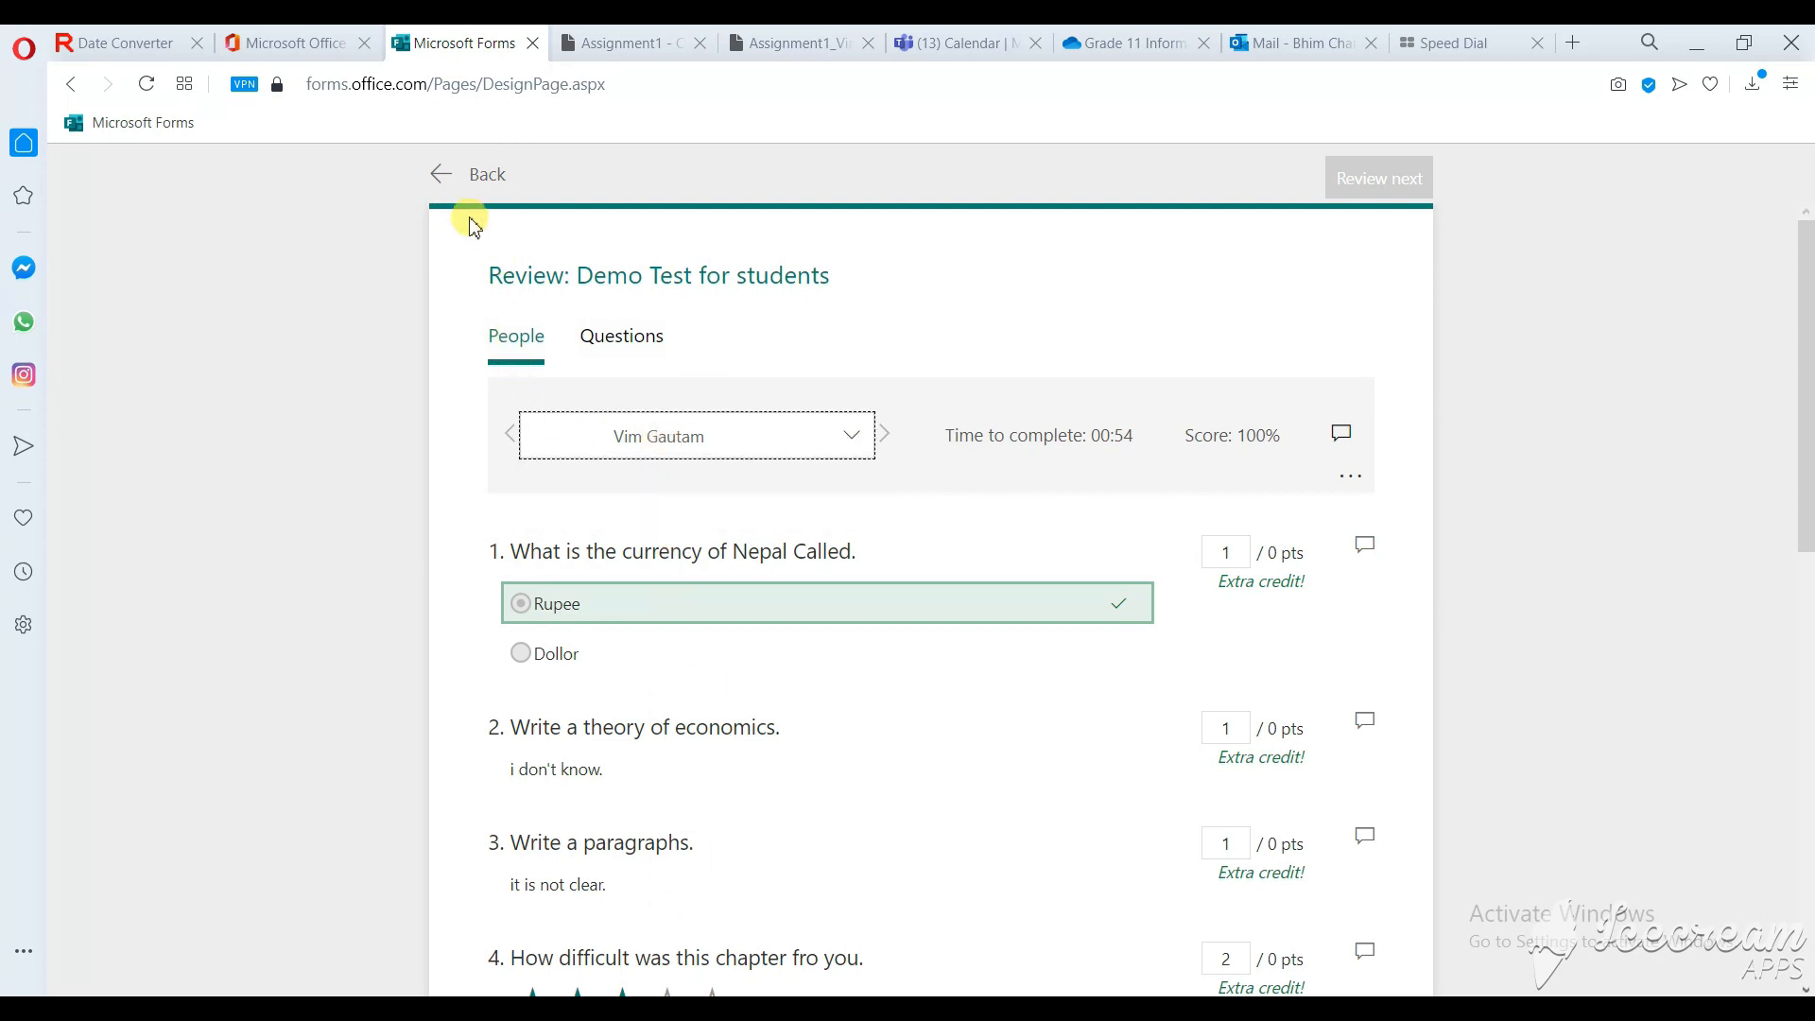
{"action": "left_click", "coordinate": [441, 175]}
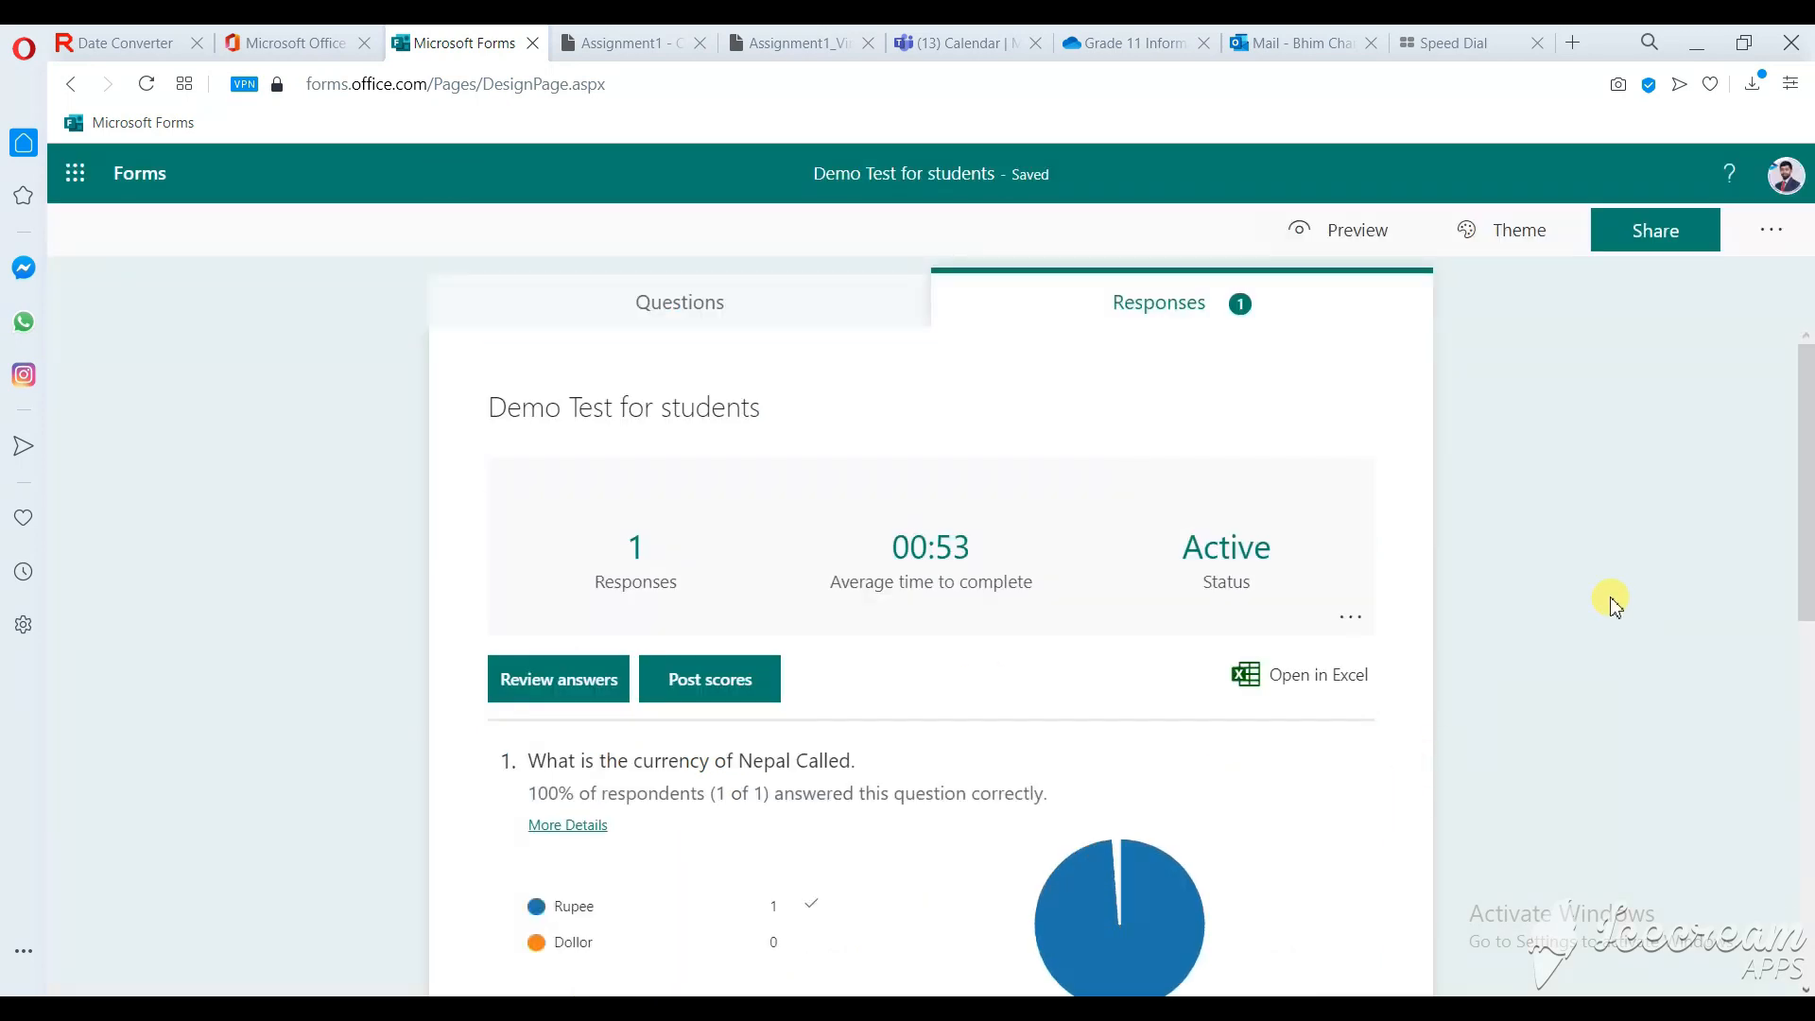
{"action": "left_click", "coordinate": [1362, 687]}
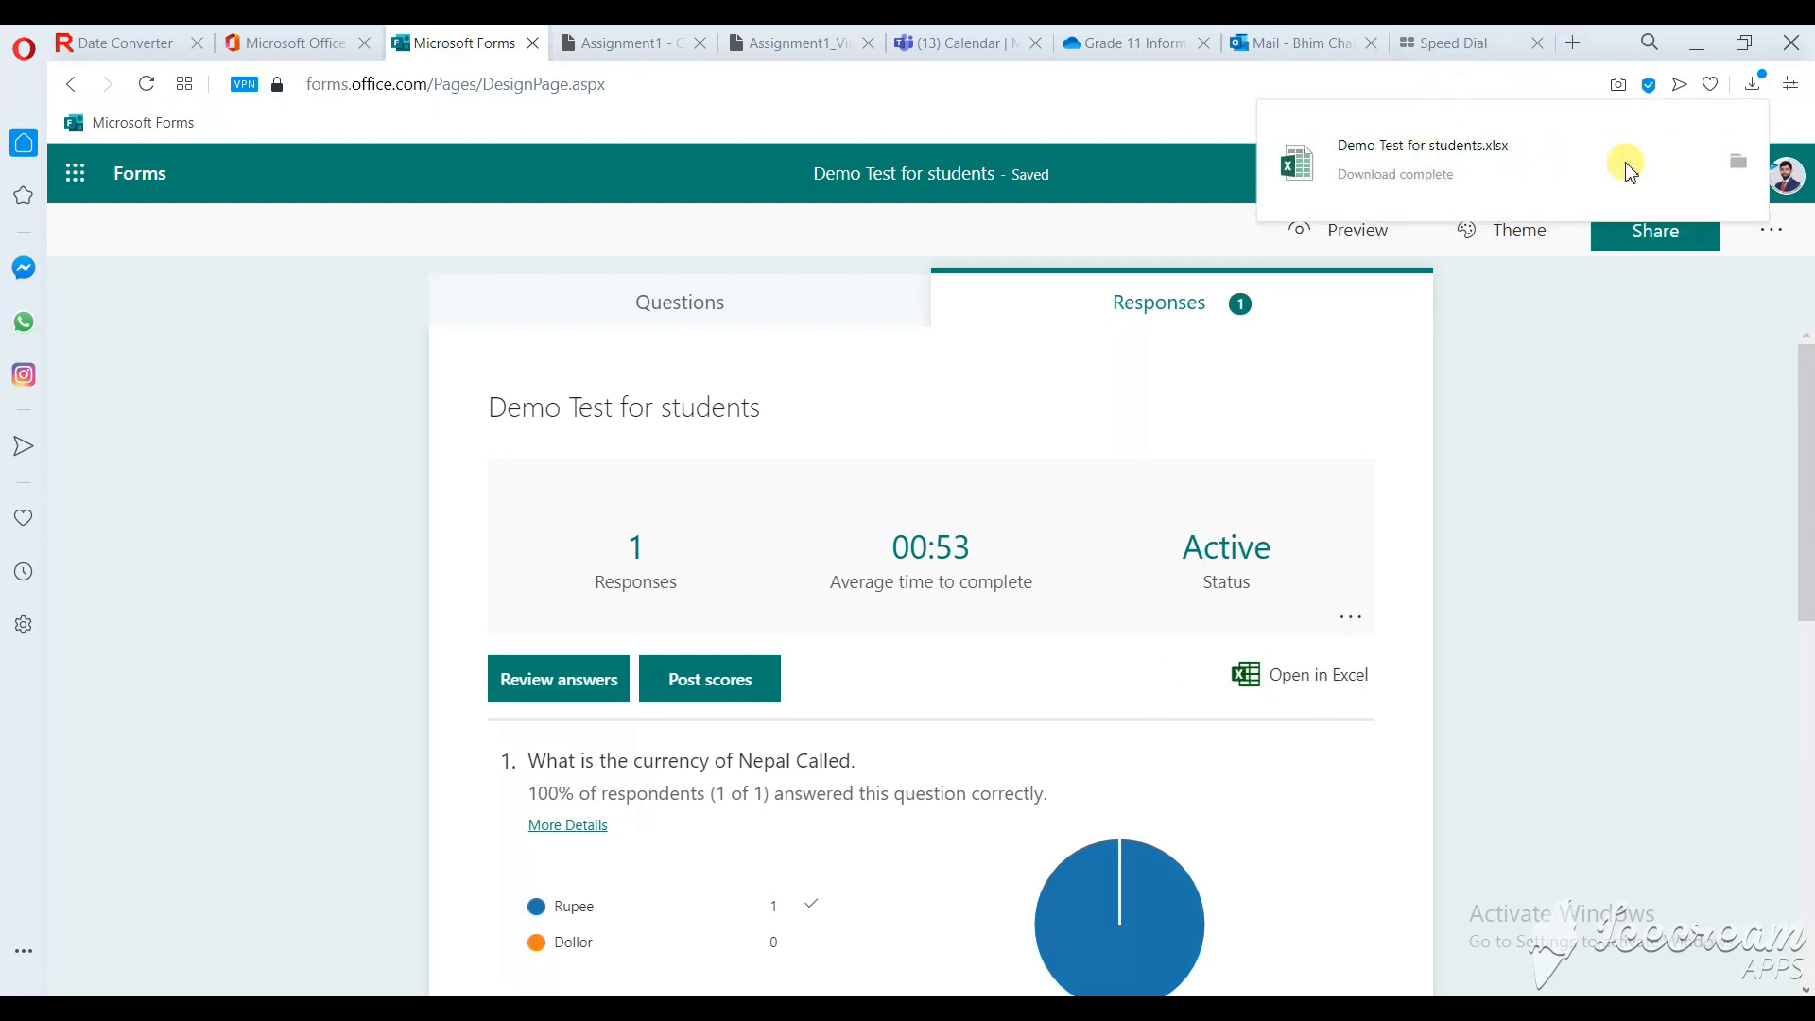
Step: Open the downloaded "Demo Test for students" workbook from its folder in Excel, dismiss the activation wizard and enable editing
{"action": "left_click", "coordinate": [1737, 162]}
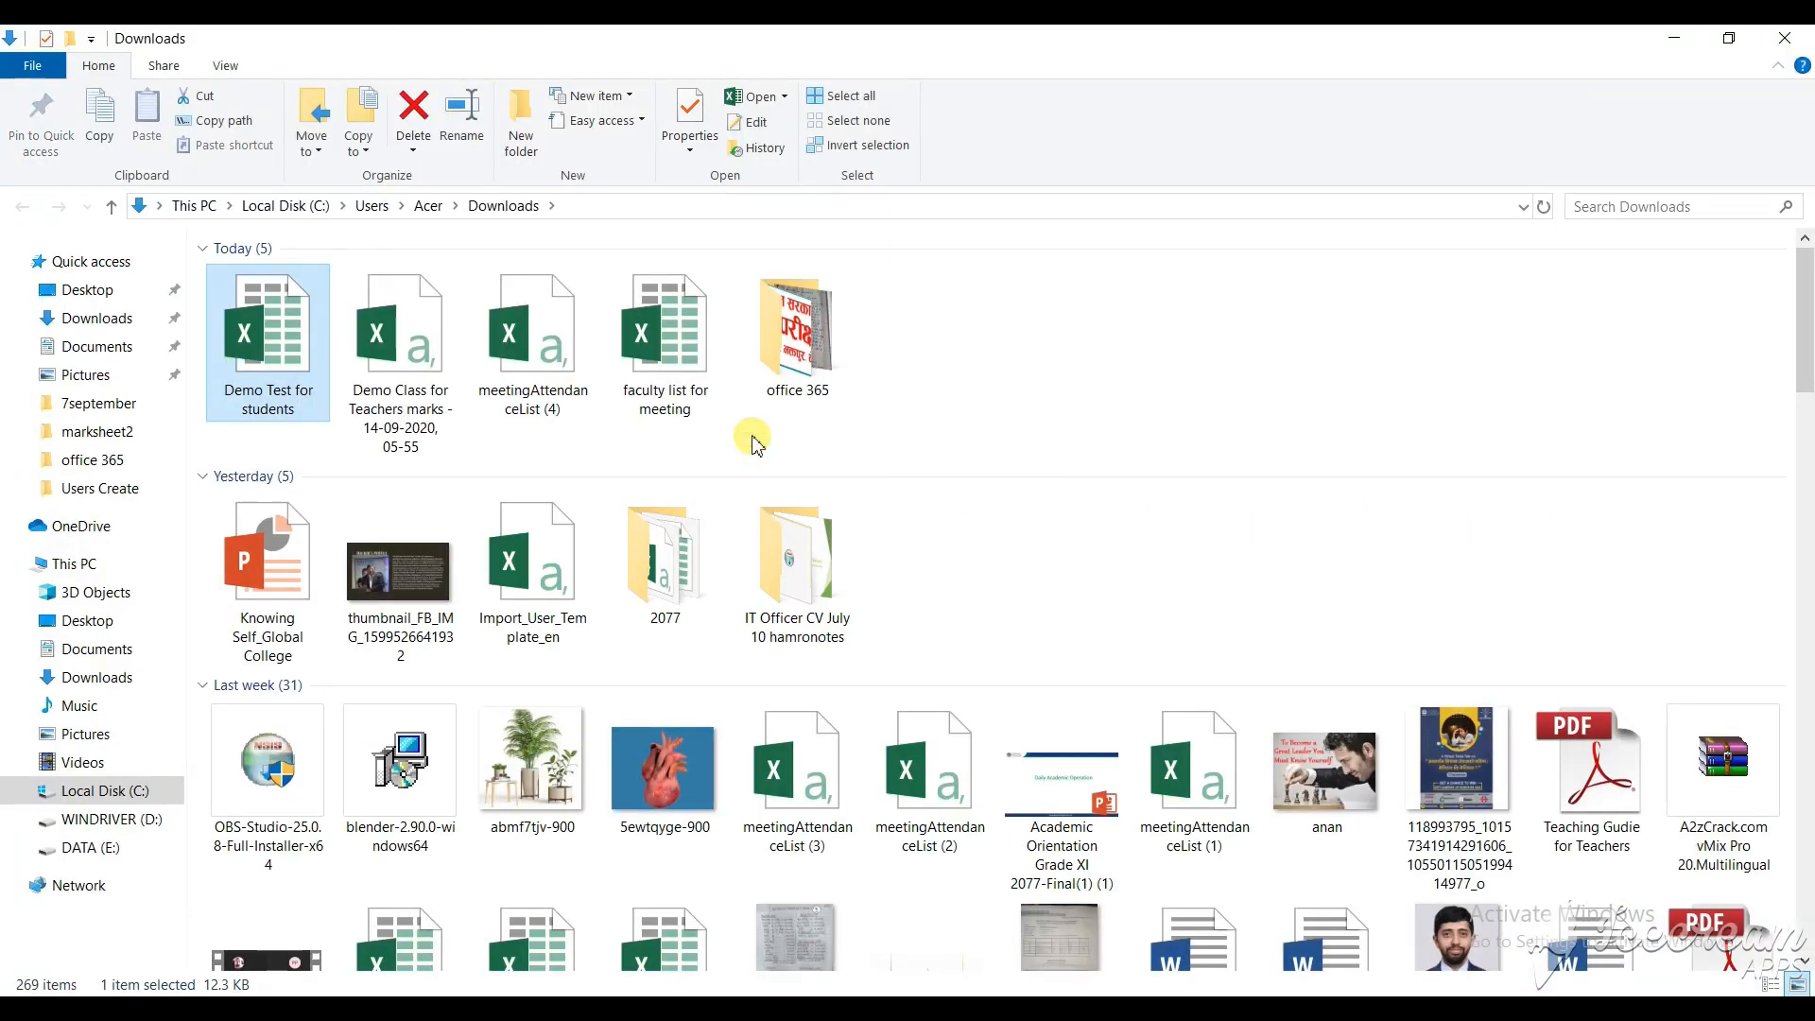
{"action": "double_click", "coordinate": [265, 343]}
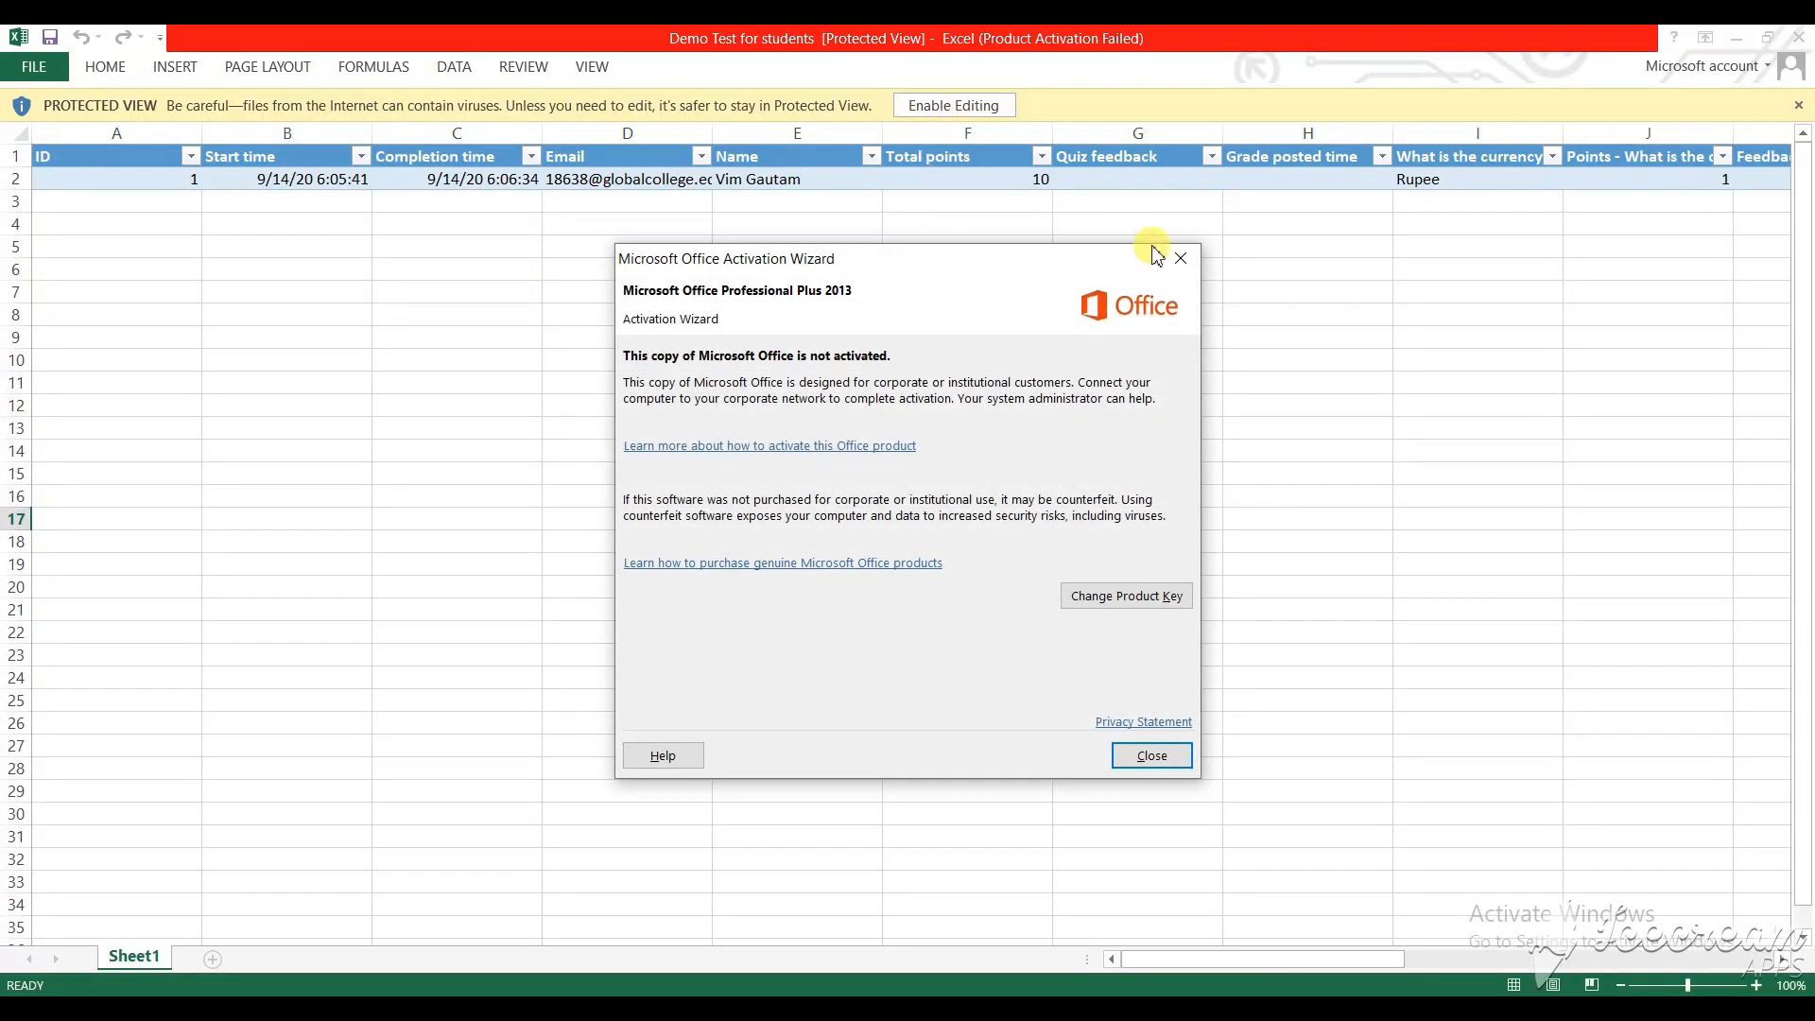
{"action": "left_click", "coordinate": [1184, 265]}
{"action": "left_click", "coordinate": [979, 111]}
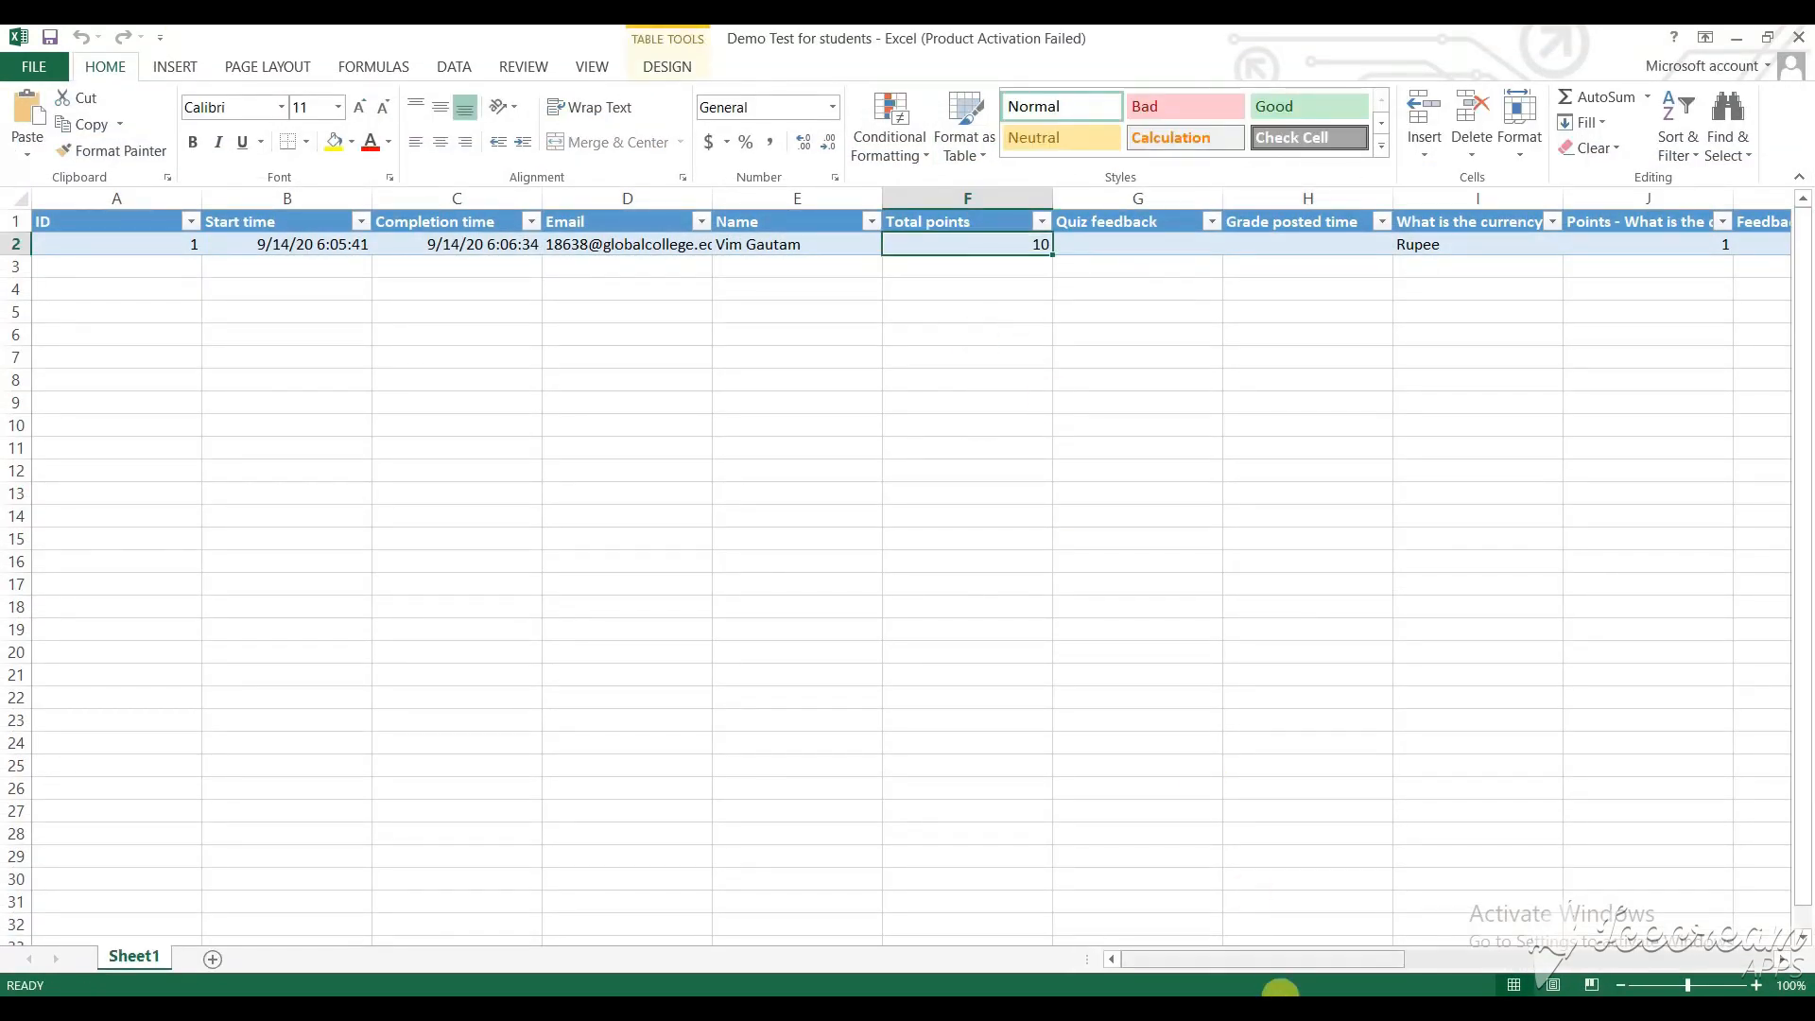
Step: Look through the exported answer, points and feedback columns, widening the accounting question's answer column to fit its contents
{"action": "left_click_drag", "start_coordinate": [1216, 962], "coordinate": [1597, 916]}
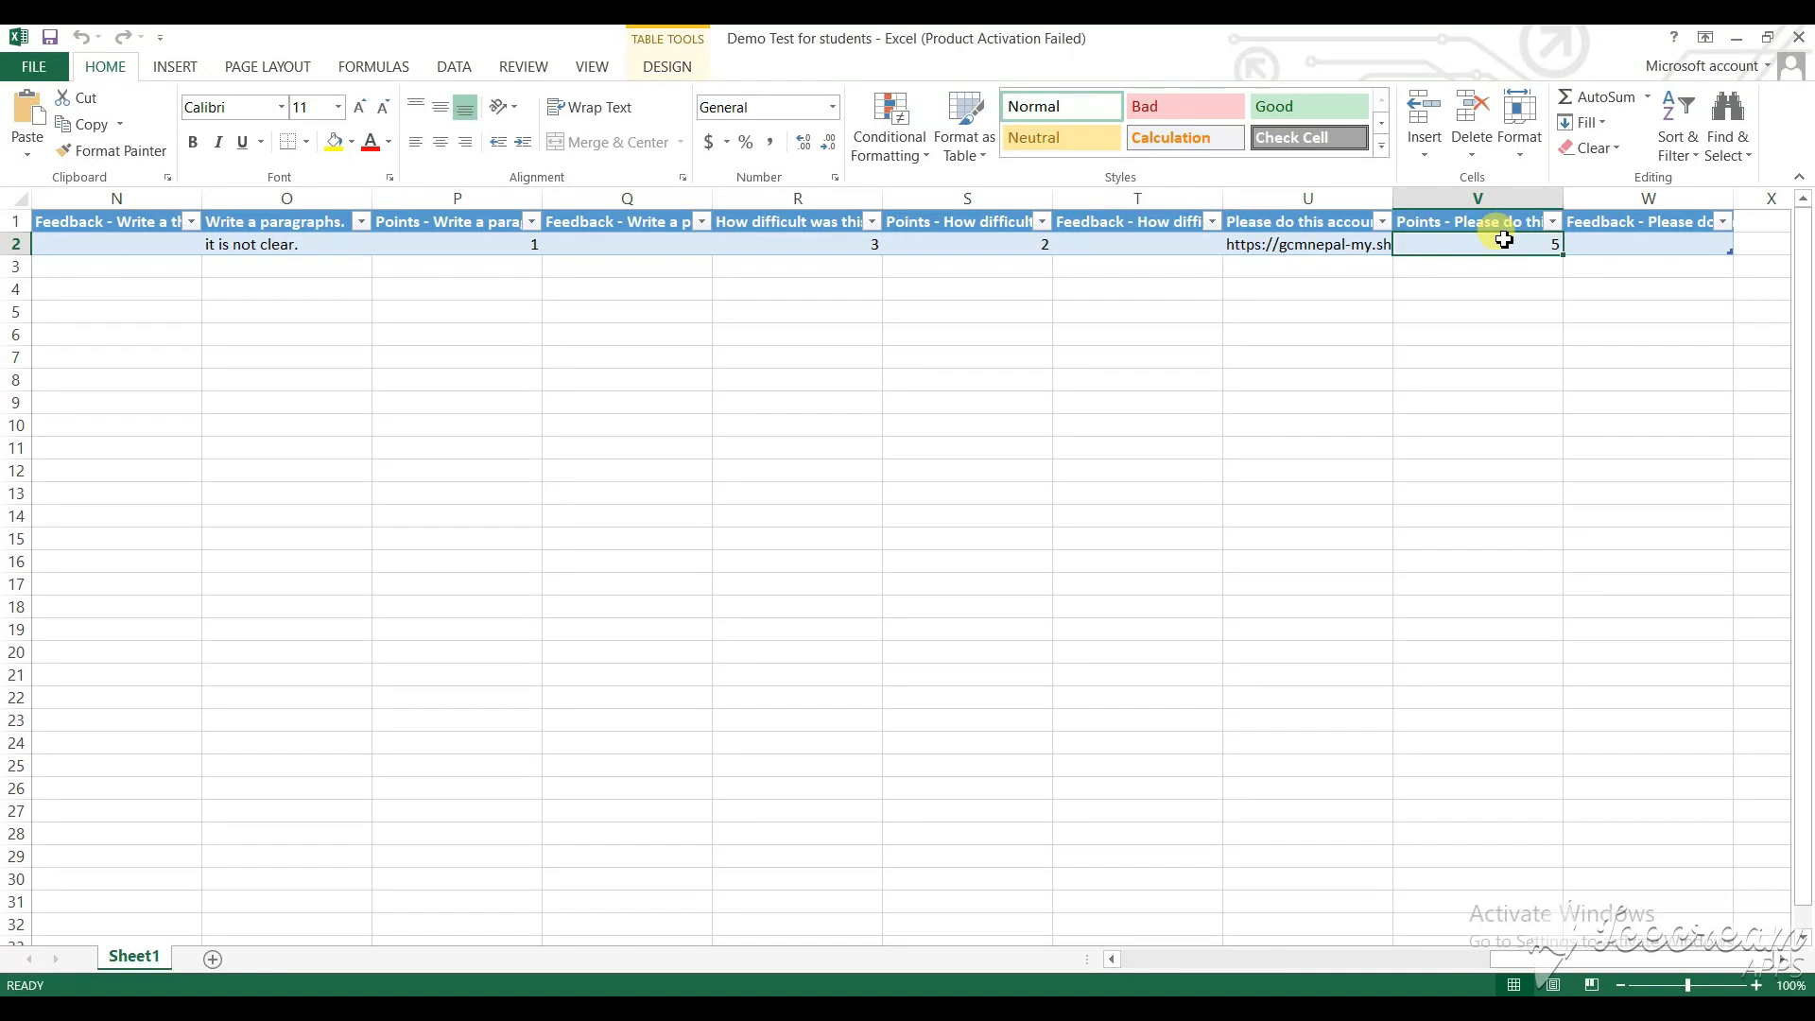
{"action": "key", "text": "ctrl+a"}
{"action": "key", "text": "ctrl+a"}
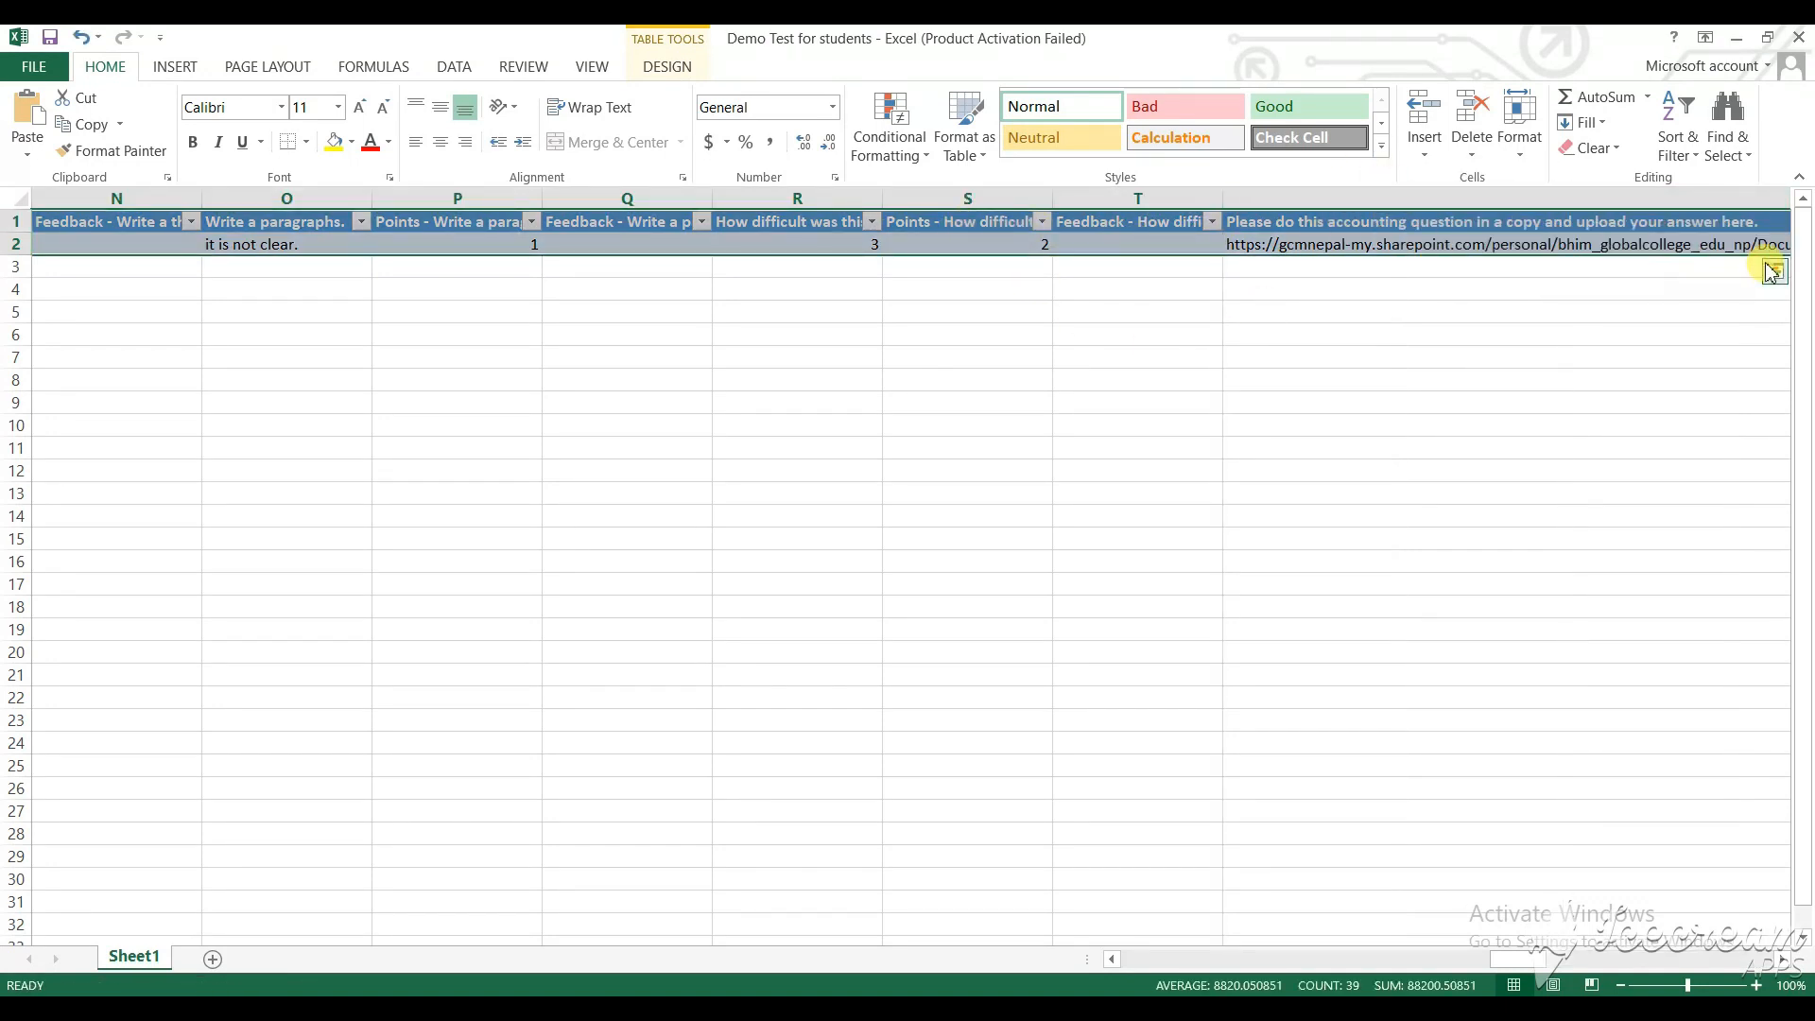
{"action": "left_click", "coordinate": [1695, 245]}
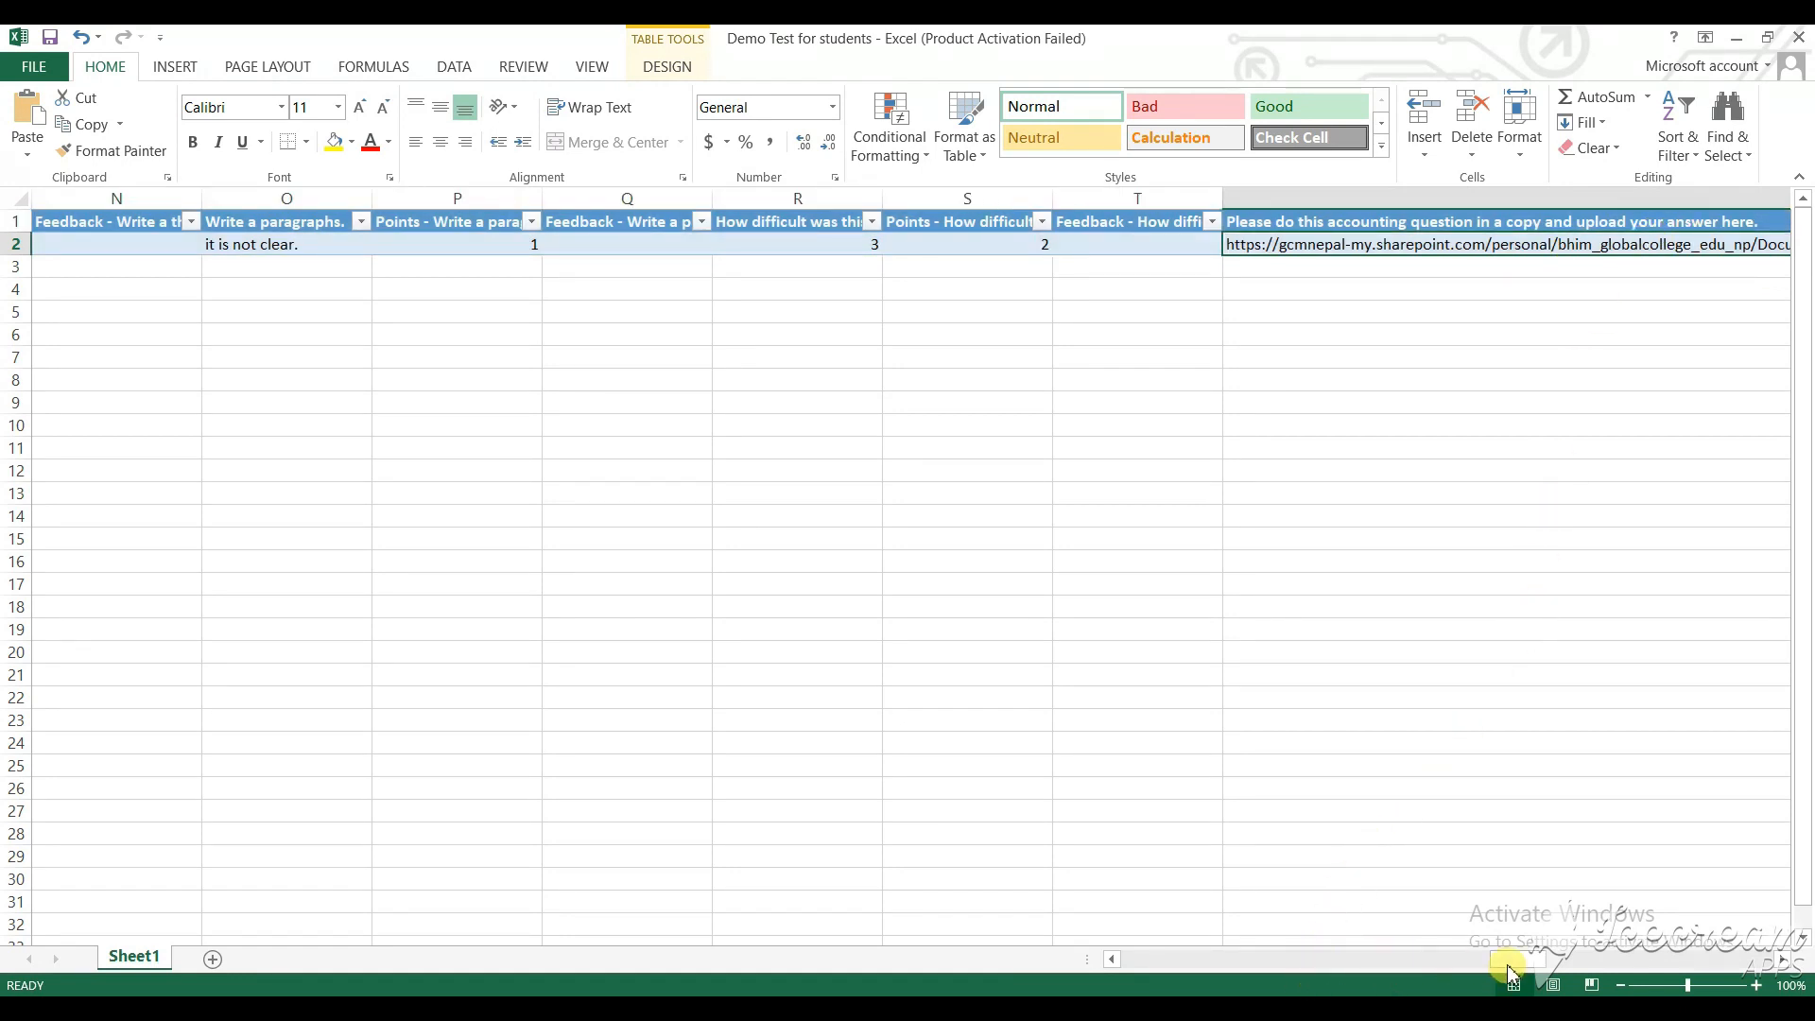
{"action": "left_click_drag", "start_coordinate": [1467, 958], "coordinate": [965, 927]}
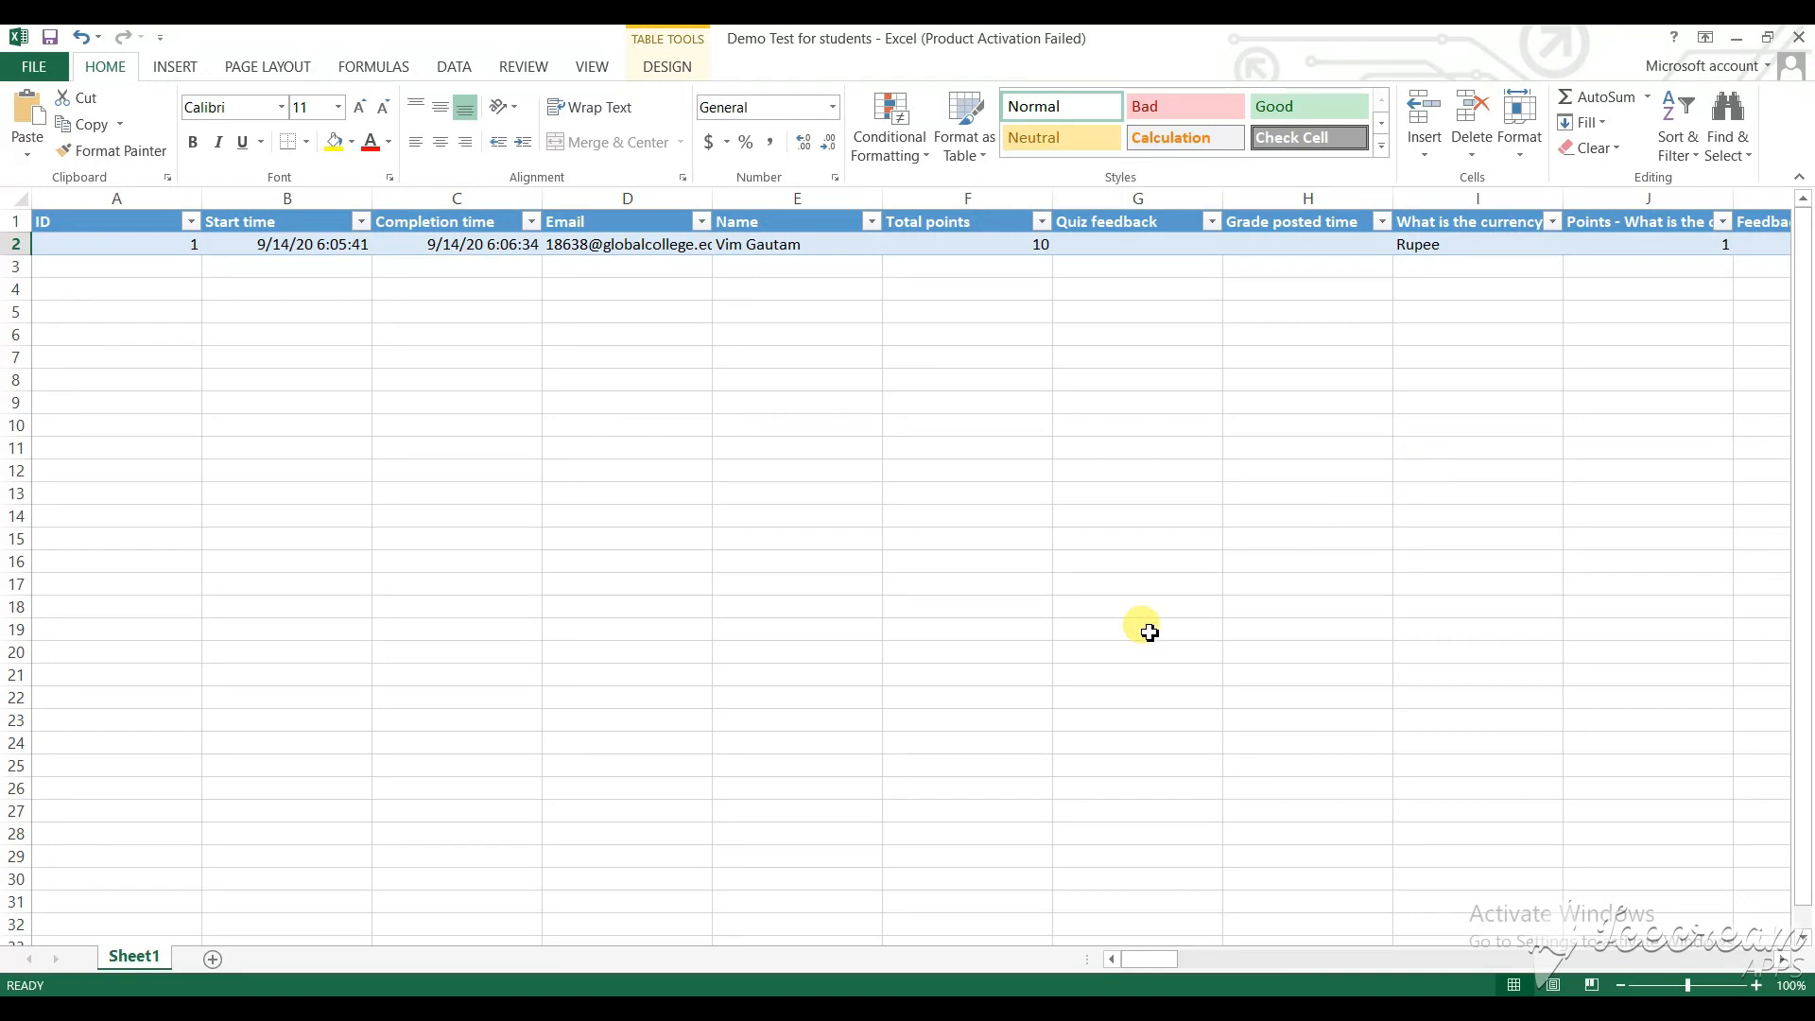
Step: Close the response workbook without saving, close the Downloads folder and return to the quiz's response summary in Forms
{"action": "left_click", "coordinate": [1804, 36]}
{"action": "left_click", "coordinate": [908, 551]}
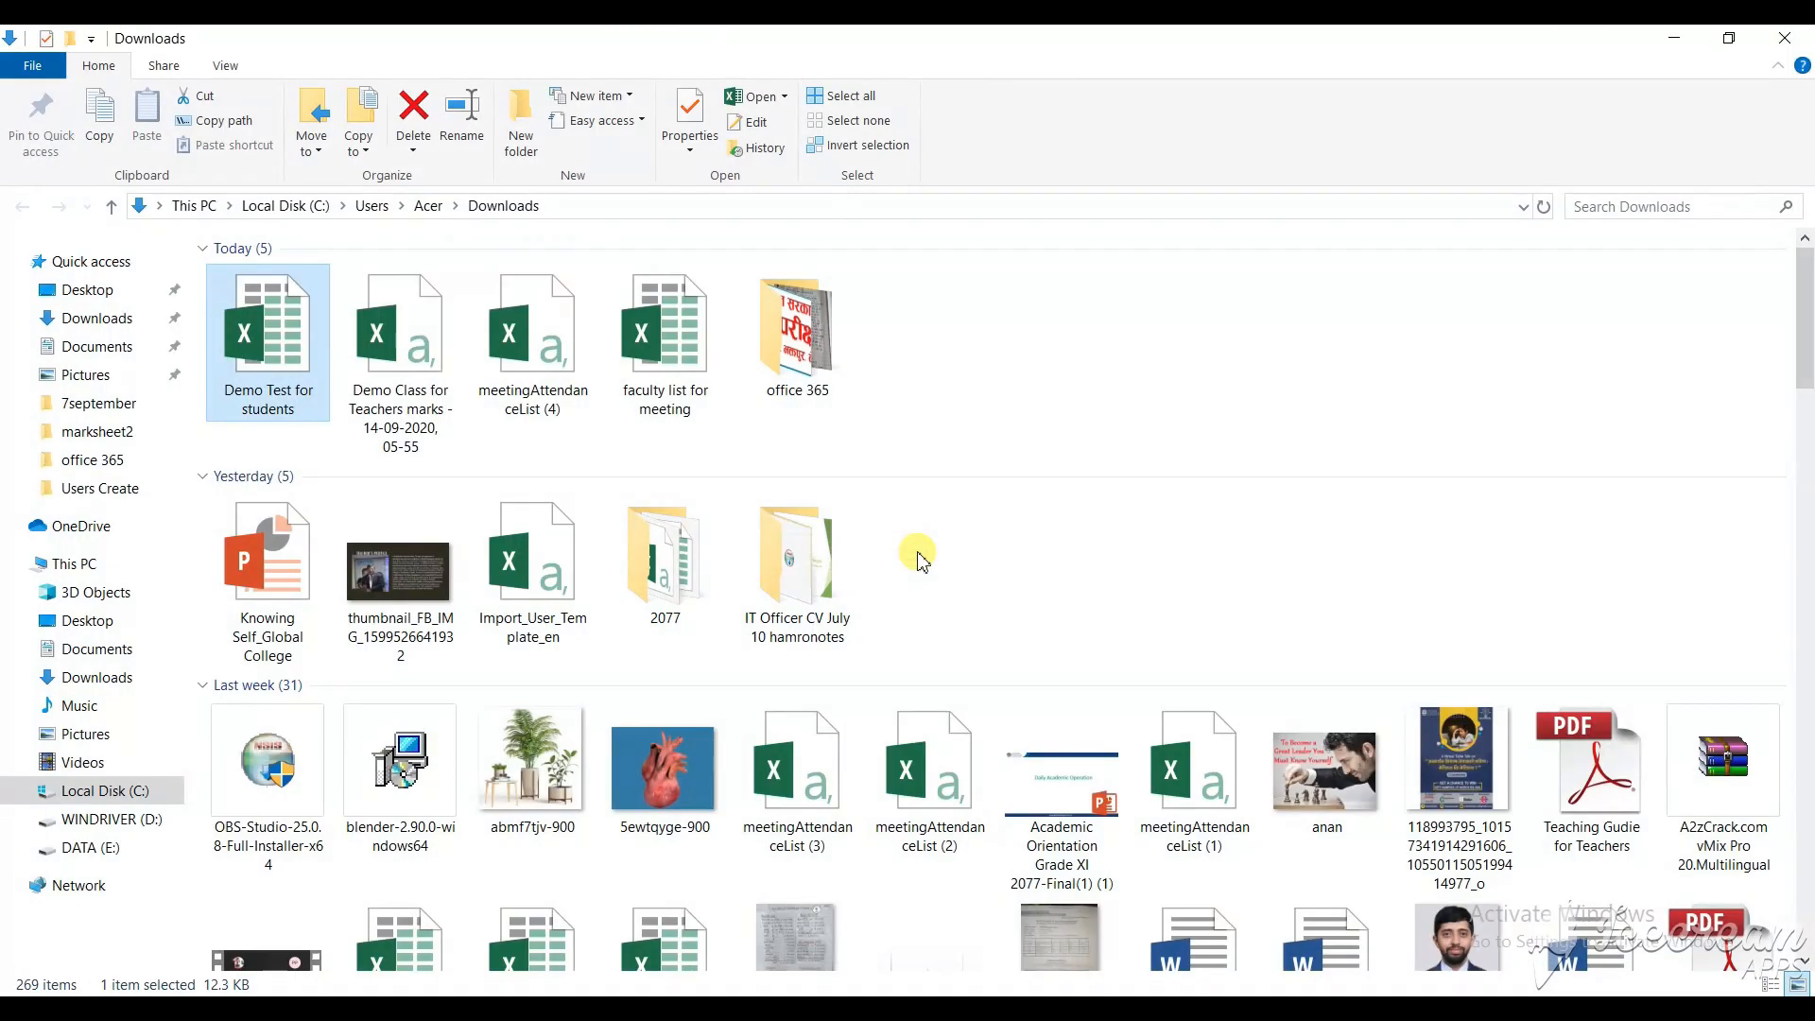
{"action": "left_click", "coordinate": [1794, 38]}
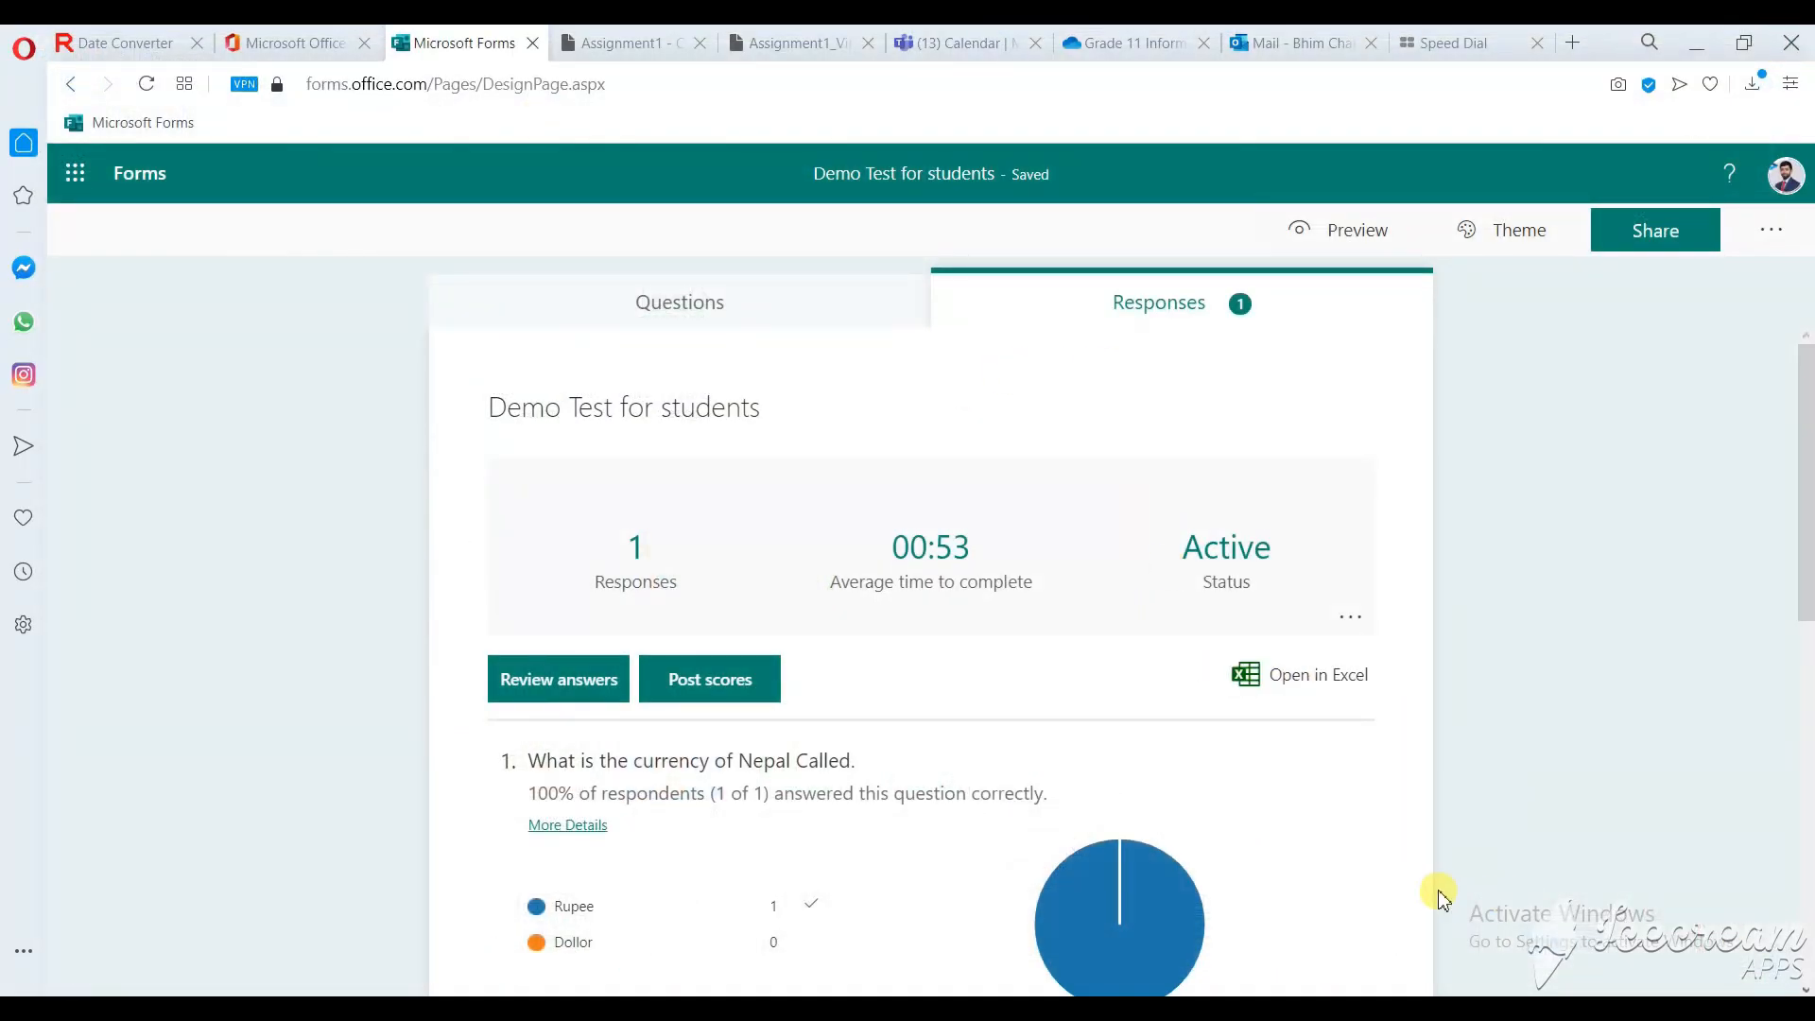